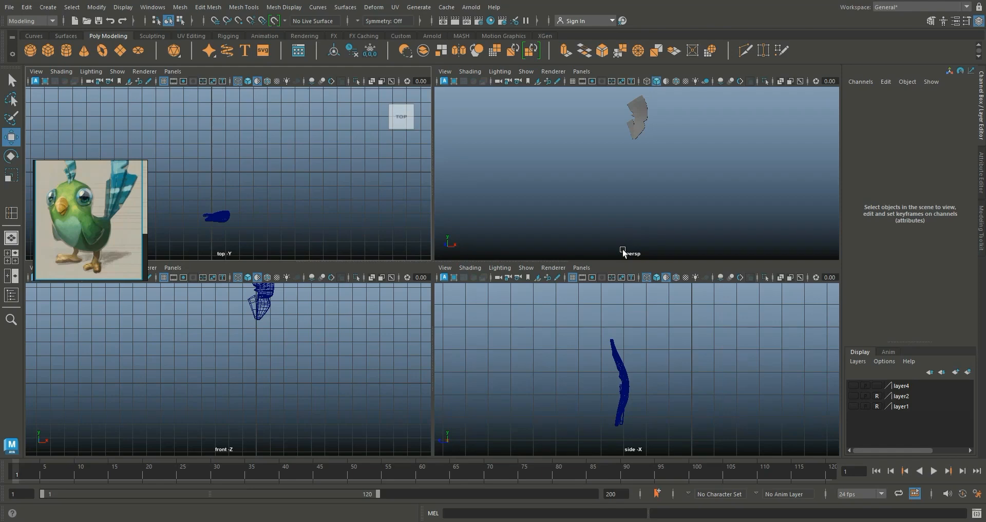
Step: Add the existing feather mesh to the hidden display layer layer4
{"action": "left_click", "coordinate": [635, 393]}
{"action": "left_click", "coordinate": [905, 388]}
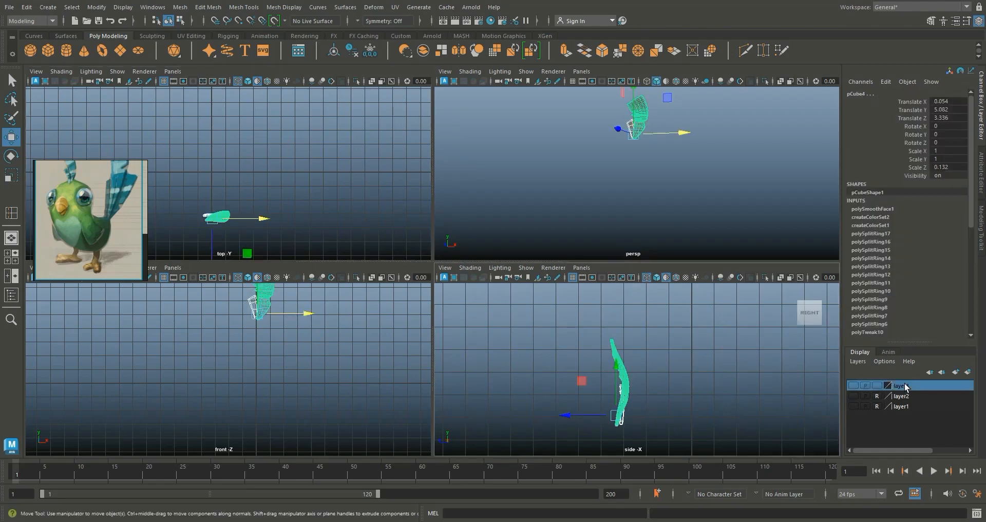
{"action": "right_click", "coordinate": [905, 388]}
{"action": "left_click", "coordinate": [898, 407]}
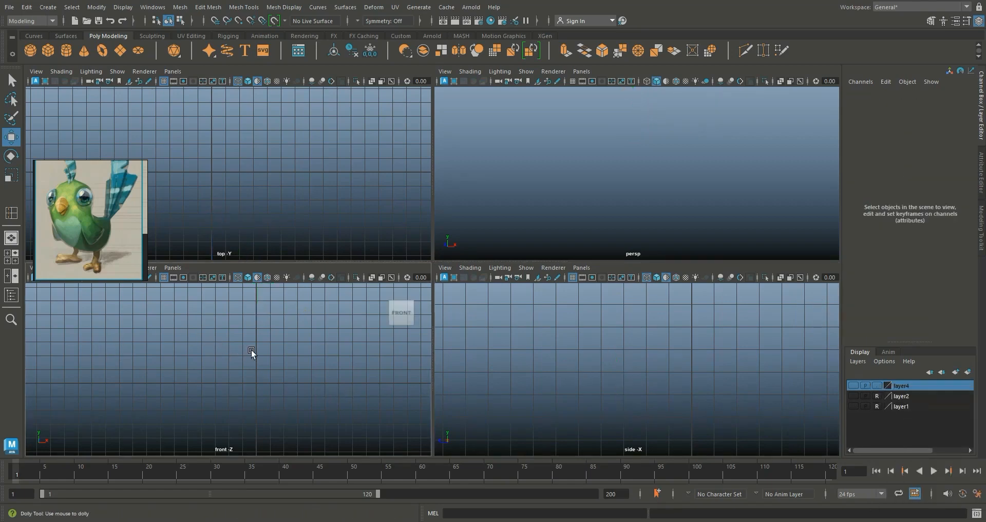
Step: Change the front view to the back view and load pback.jpg from the desktop p1 folder as its image plane
{"action": "key", "text": "space"}
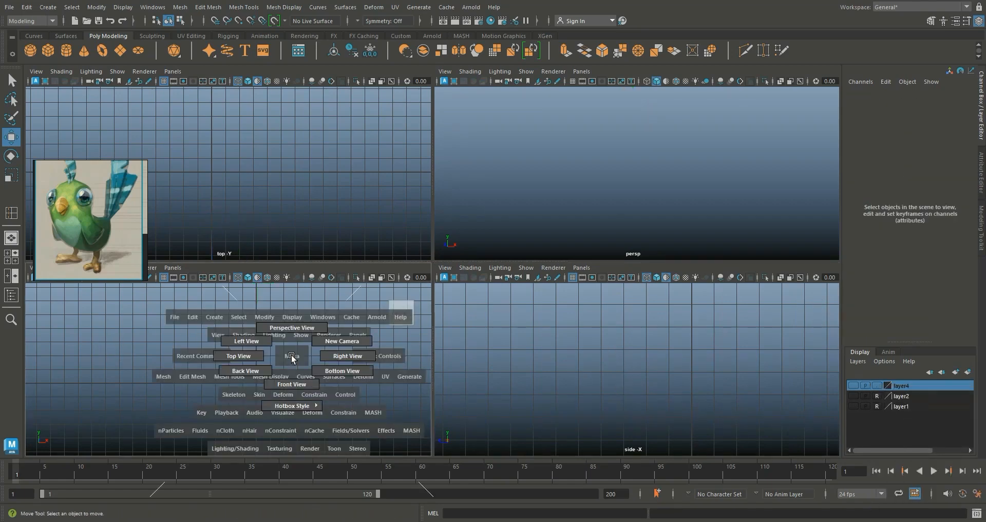
{"action": "left_click_drag", "start_coordinate": [291, 356], "coordinate": [252, 371]}
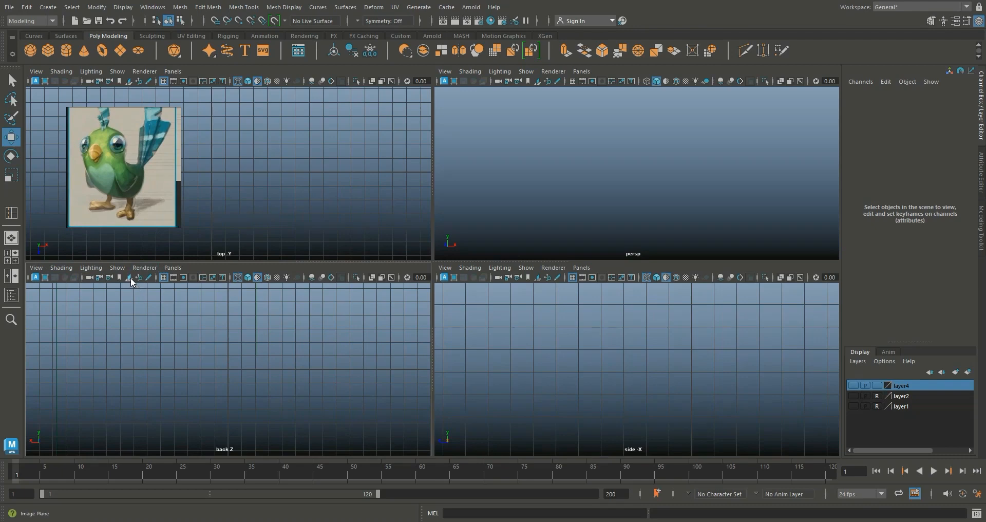
{"action": "left_click", "coordinate": [129, 278]}
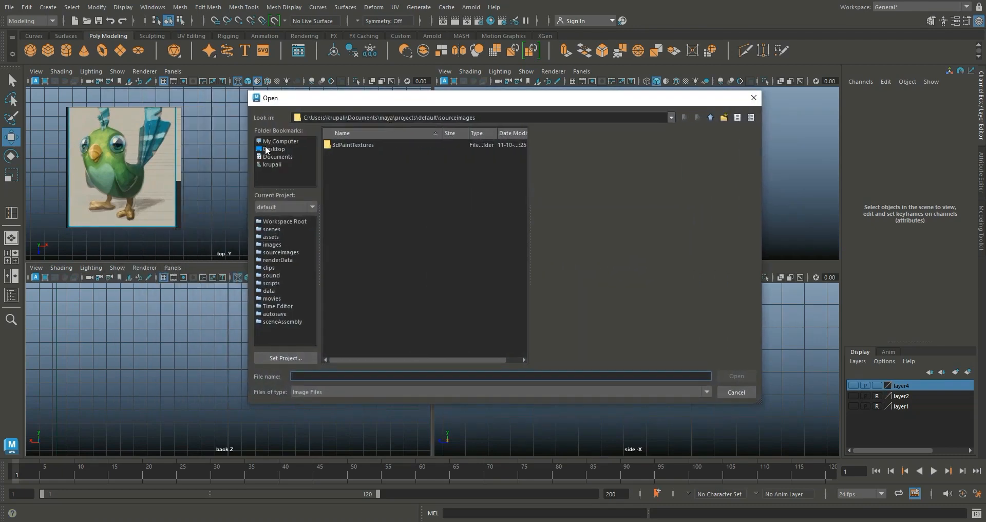
{"action": "left_click", "coordinate": [266, 149]}
{"action": "double_click", "coordinate": [350, 154]}
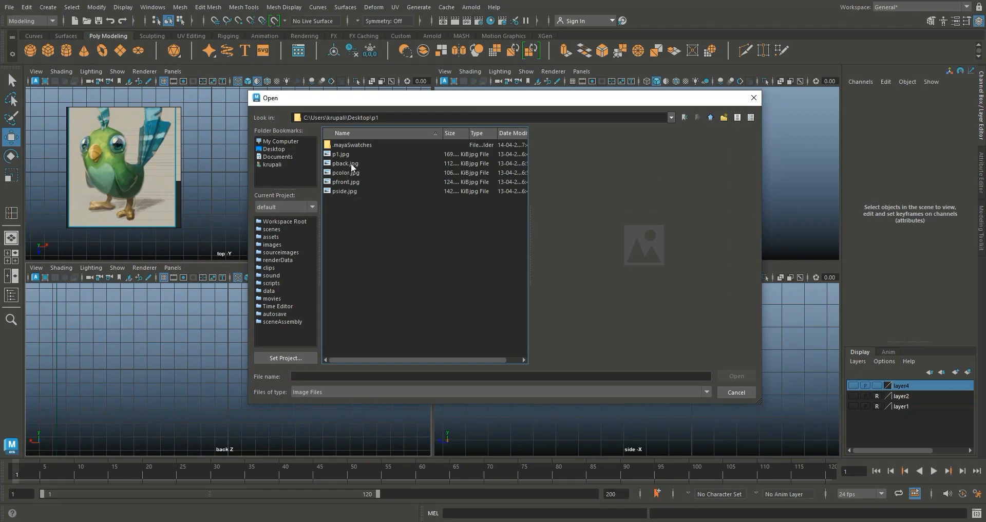
{"action": "left_click", "coordinate": [352, 163]}
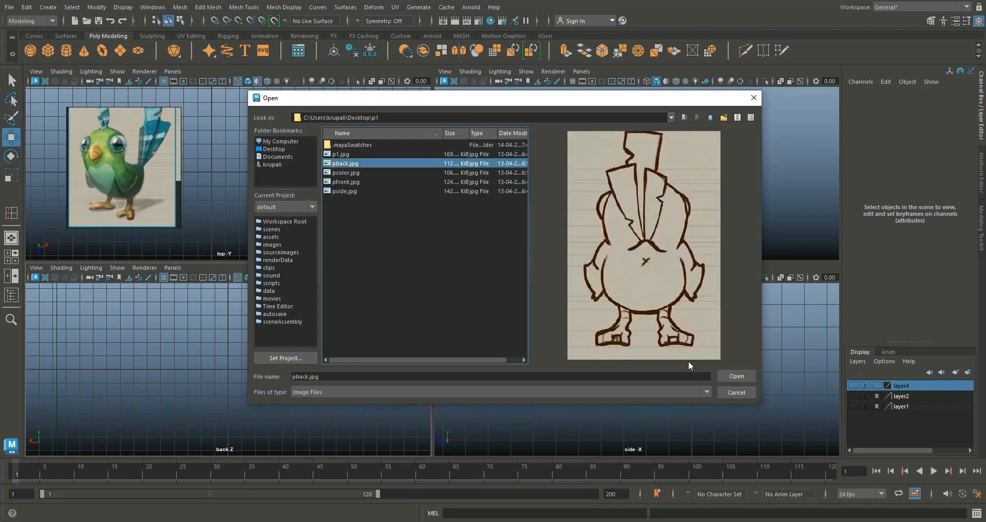
{"action": "left_click", "coordinate": [732, 374]}
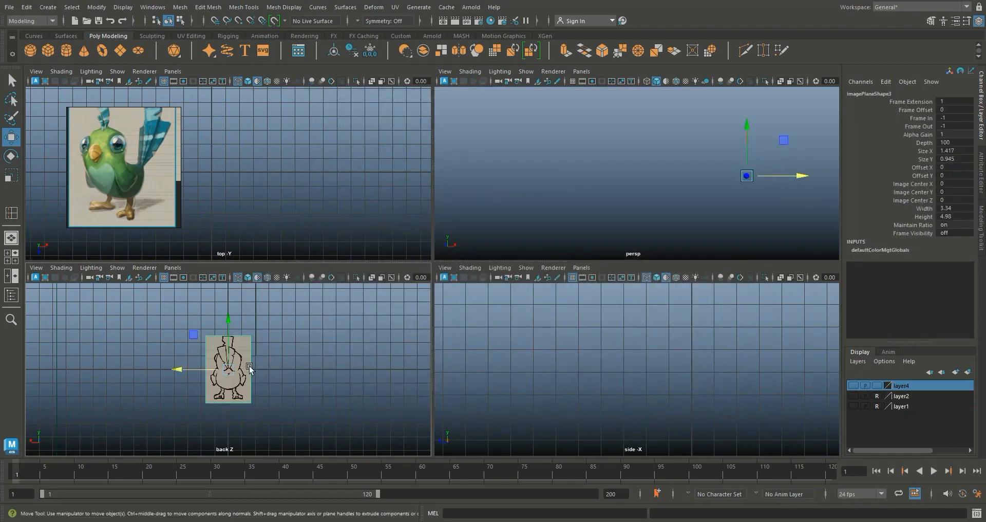
Step: Enlarge the back-view image plane uniformly by about 4.13 and shift it slightly sideways
{"action": "key", "text": "r"}
{"action": "left_click_drag", "start_coordinate": [228, 369], "coordinate": [361, 449]}
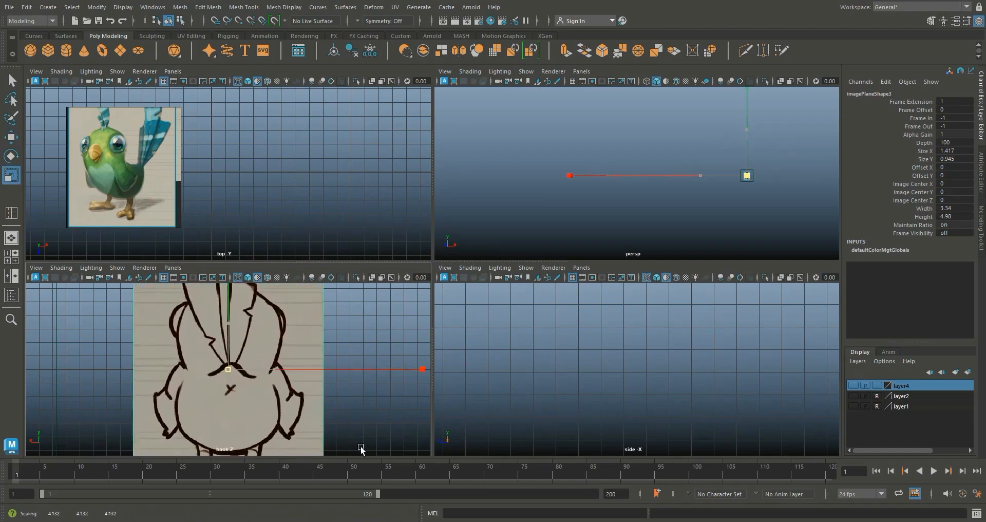
{"action": "key", "text": "w"}
{"action": "left_click_drag", "start_coordinate": [176, 371], "coordinate": [189, 372]}
Step: Move the image plane along the Z axis to about 1078.94, working in the top view
{"action": "left_click_drag", "start_coordinate": [746, 177], "coordinate": [695, 194]}
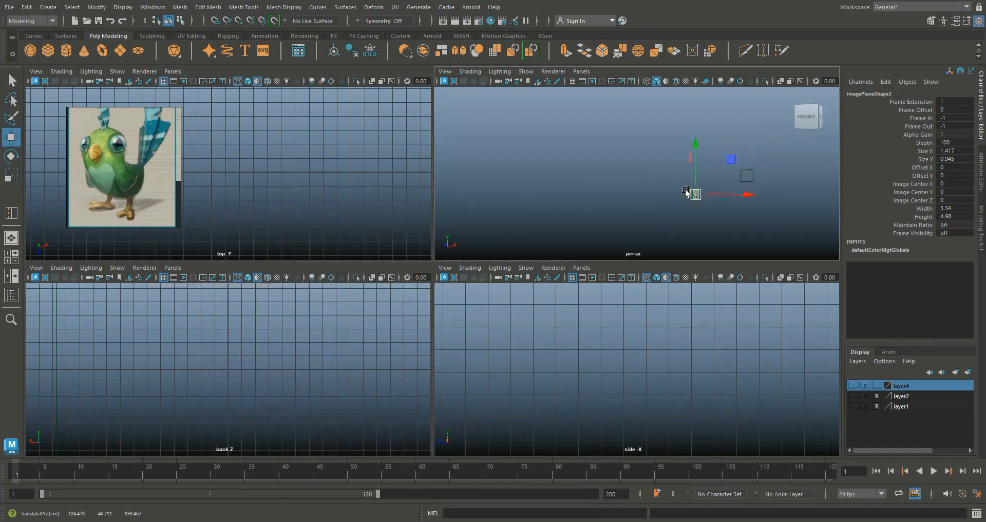
{"action": "key", "text": "ctrl+z"}
{"action": "key", "text": "f"}
{"action": "scroll", "coordinate": [690, 190], "scroll_direction": "down", "scroll_amount": 5}
{"action": "scroll", "coordinate": [667, 198], "scroll_direction": "up", "scroll_amount": 1}
{"action": "scroll", "coordinate": [667, 197], "scroll_direction": "down", "scroll_amount": 1}
{"action": "left_click_drag", "start_coordinate": [647, 193], "coordinate": [590, 149], "text": "alt"}
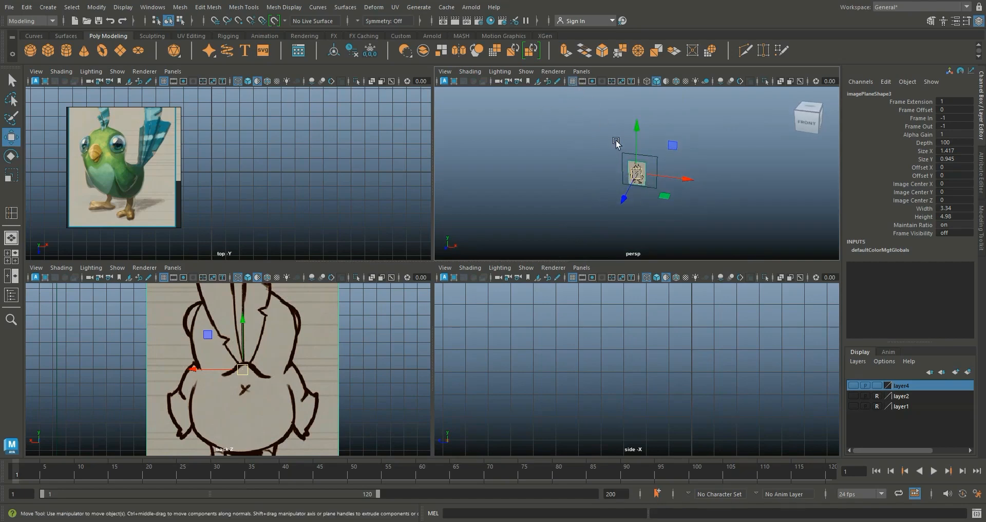
{"action": "scroll", "coordinate": [282, 219], "scroll_direction": "down", "scroll_amount": 5}
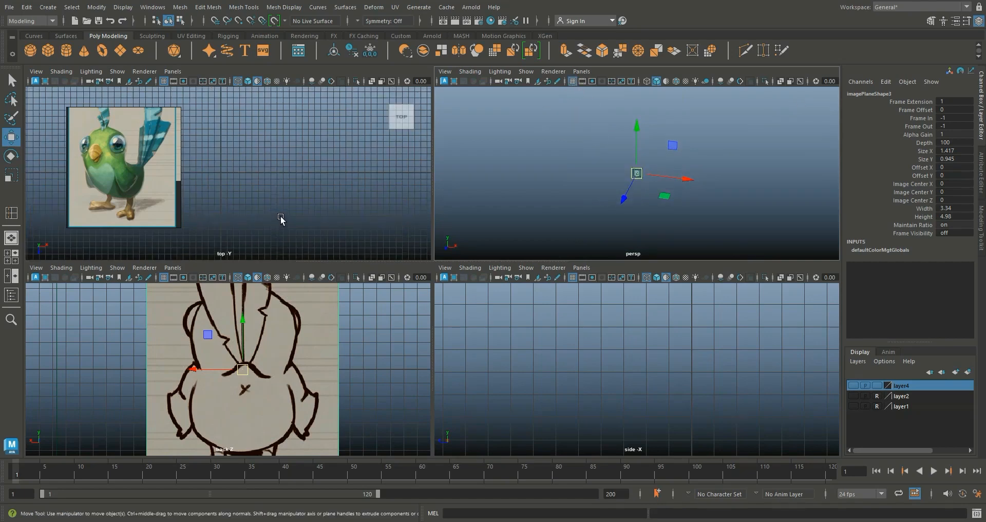
{"action": "scroll", "coordinate": [282, 217], "scroll_direction": "down", "scroll_amount": 5}
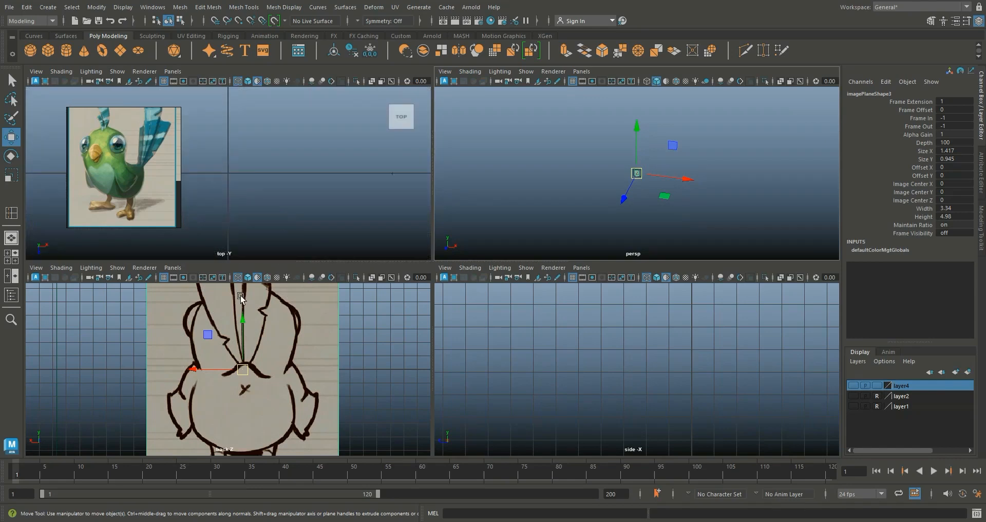
{"action": "scroll", "coordinate": [257, 165], "scroll_direction": "down", "scroll_amount": 4}
{"action": "left_click_drag", "start_coordinate": [230, 177], "coordinate": [215, 266]}
Step: Rescale the image plane to about 2.66 and centre it at X 0 and Y about -0.27
{"action": "key", "text": "r"}
{"action": "mouse_move", "coordinate": [244, 372]}
{"action": "left_mouse_down"}
{"action": "mouse_move", "coordinate": [181, 381]}
{"action": "mouse_move", "coordinate": [228, 373]}
{"action": "left_mouse_up"}
{"action": "key", "text": "w"}
Step: Check the back image plane's placement in the perspective, top and back views
{"action": "key", "text": "f"}
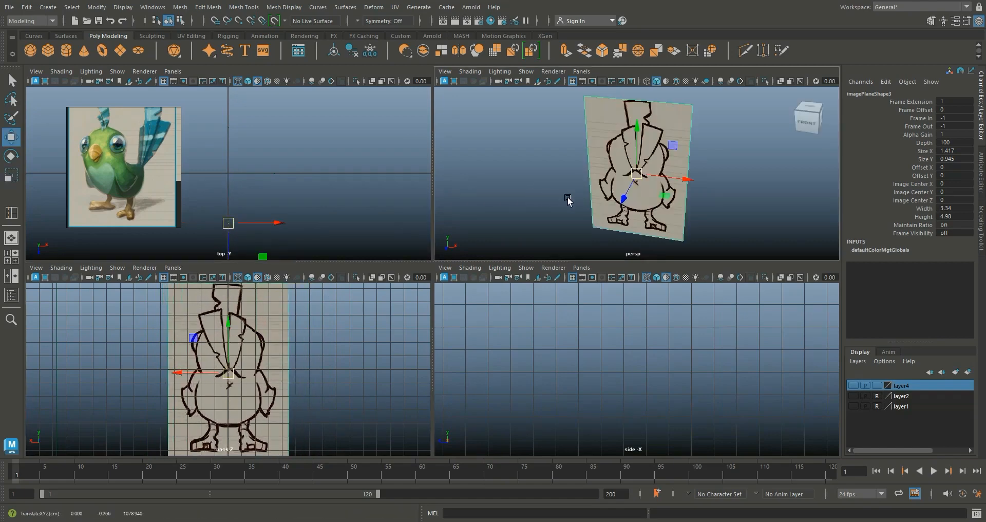
{"action": "left_click_drag", "start_coordinate": [624, 204], "coordinate": [539, 201], "text": "alt"}
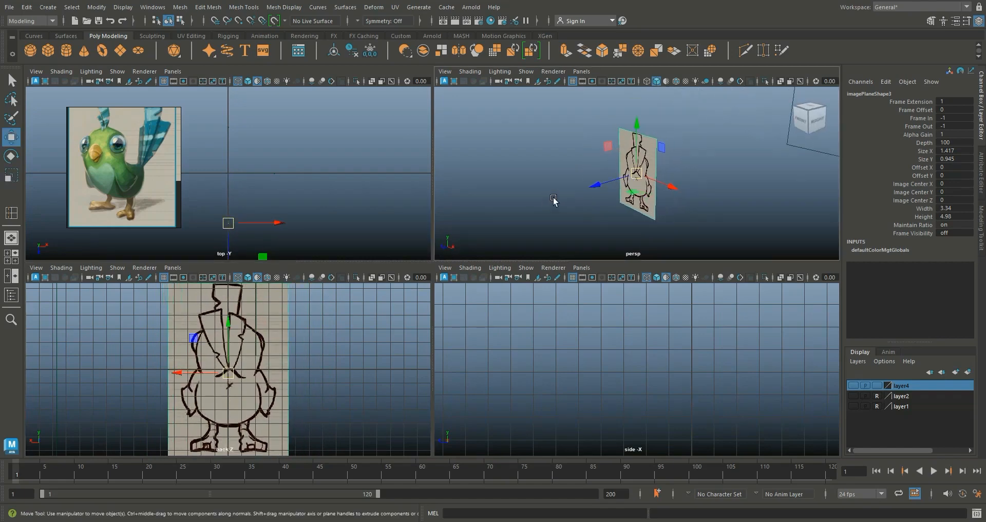
{"action": "scroll", "coordinate": [260, 192], "scroll_direction": "down", "scroll_amount": 3}
{"action": "key", "text": "f"}
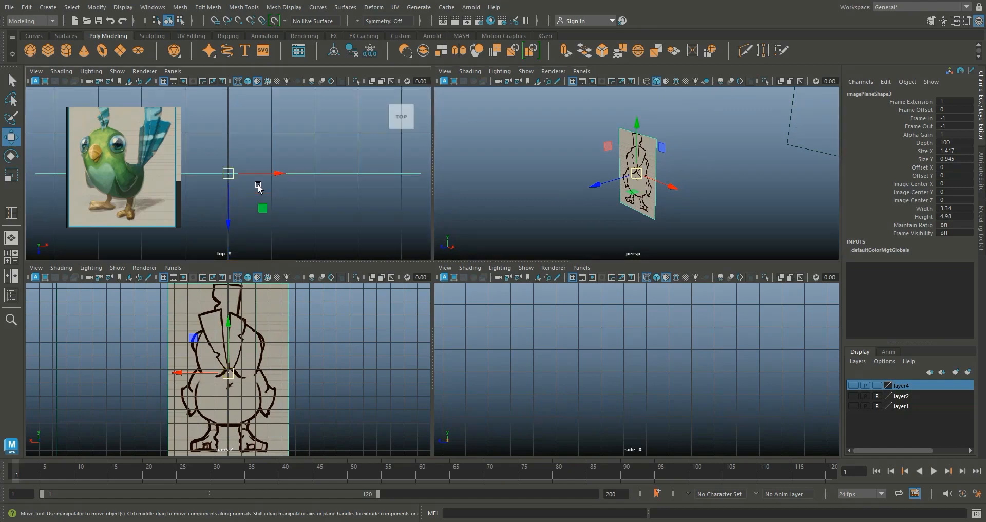
{"action": "mouse_move", "coordinate": [537, 207]}
{"action": "left_mouse_down", "text": "alt"}
{"action": "mouse_move", "coordinate": [592, 213]}
{"action": "mouse_move", "coordinate": [517, 201]}
{"action": "mouse_move", "coordinate": [688, 198]}
{"action": "mouse_move", "coordinate": [533, 204]}
{"action": "left_mouse_up", "text": "alt"}
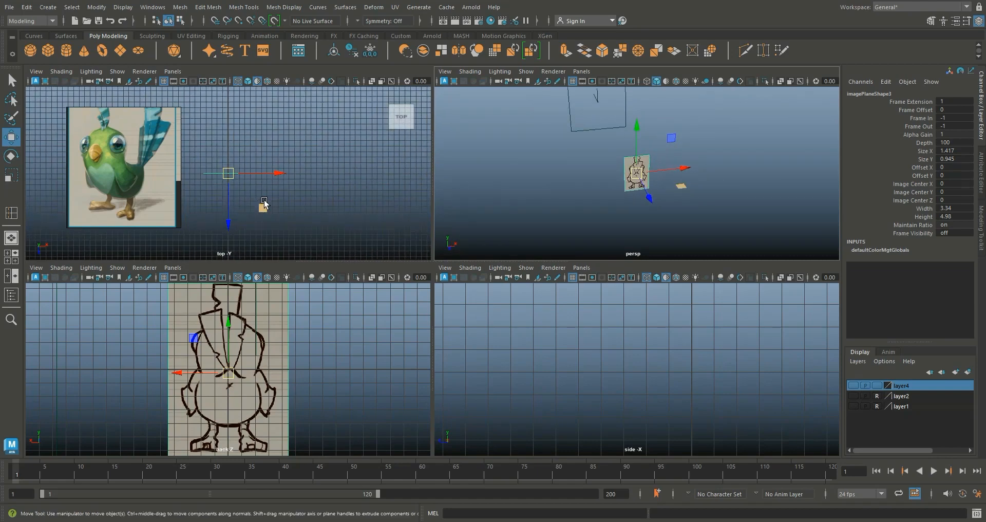
{"action": "scroll", "coordinate": [265, 204], "scroll_direction": "down", "scroll_amount": 4}
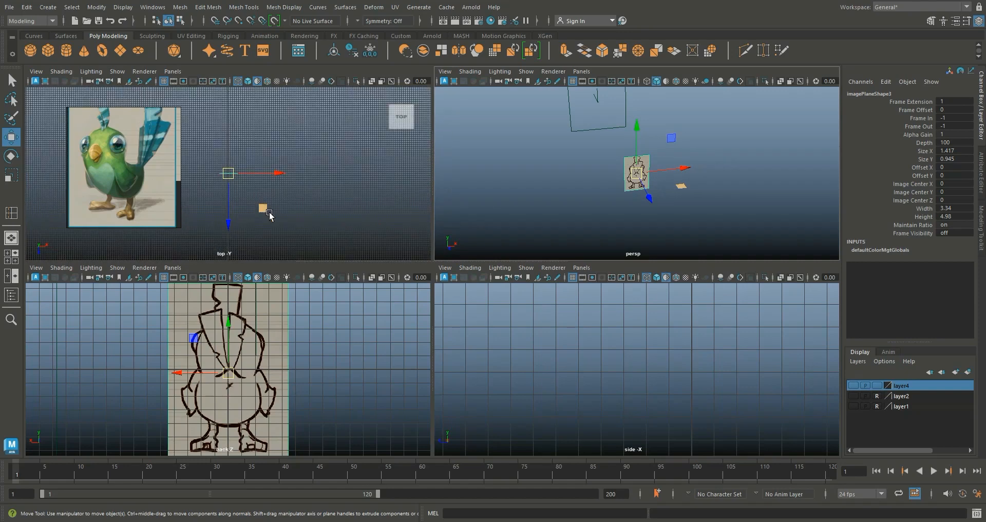
{"action": "scroll", "coordinate": [333, 353], "scroll_direction": "up", "scroll_amount": 1}
{"action": "scroll", "coordinate": [333, 352], "scroll_direction": "up", "scroll_amount": 1}
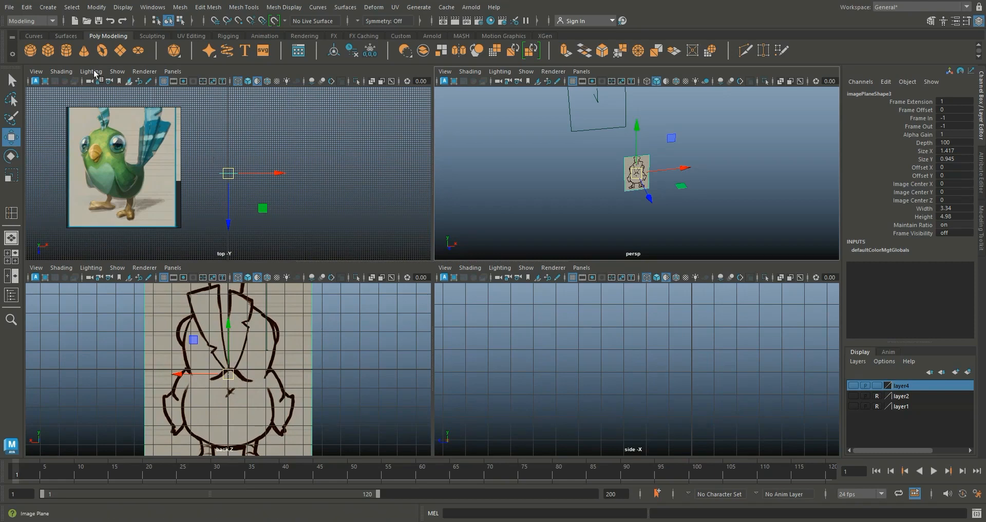
Step: Create a polygon cube and raise it to about Y 0.52 in the maximized back view
{"action": "left_click", "coordinate": [47, 50]}
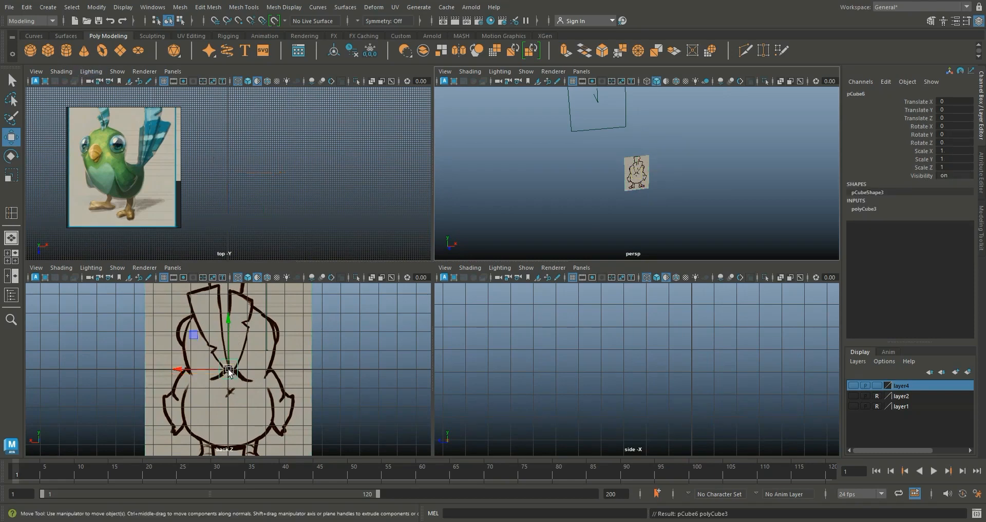
{"action": "key", "text": "space"}
{"action": "middle_click_drag", "start_coordinate": [491, 218], "coordinate": [420, 318], "text": "alt"}
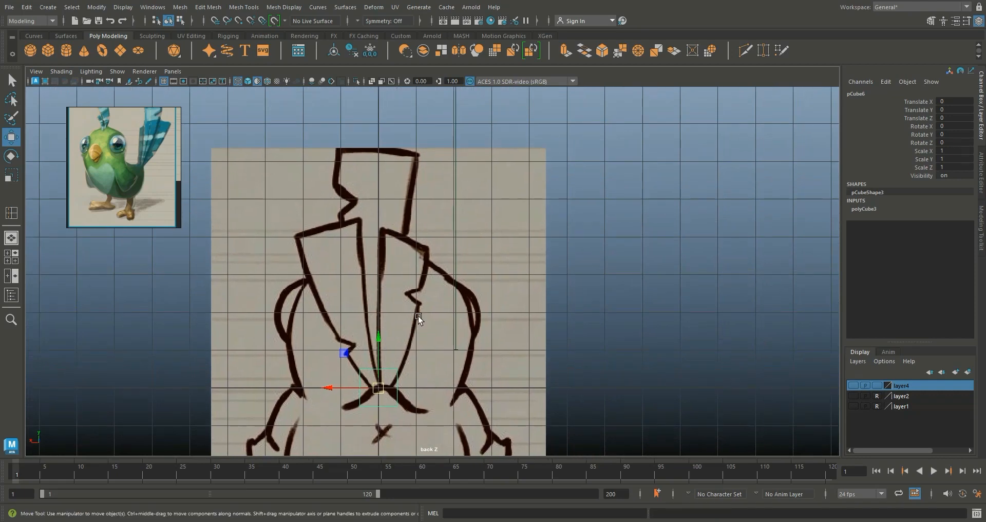
{"action": "mouse_move", "coordinate": [376, 376]}
{"action": "left_mouse_down"}
{"action": "mouse_move", "coordinate": [377, 356]}
{"action": "mouse_move", "coordinate": [376, 376]}
{"action": "left_mouse_up"}
Step: Try to move the cube's lower corner vertices sideways at the base of the tail feathers
{"action": "right_click_drag", "start_coordinate": [367, 385], "coordinate": [330, 291]}
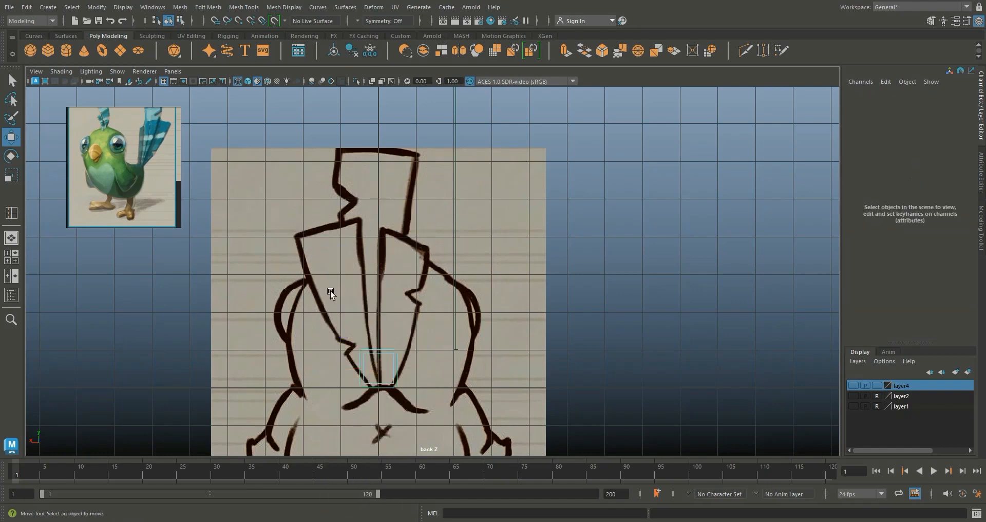
{"action": "right_click_drag", "start_coordinate": [376, 382], "coordinate": [349, 291]}
{"action": "left_click", "coordinate": [366, 387]}
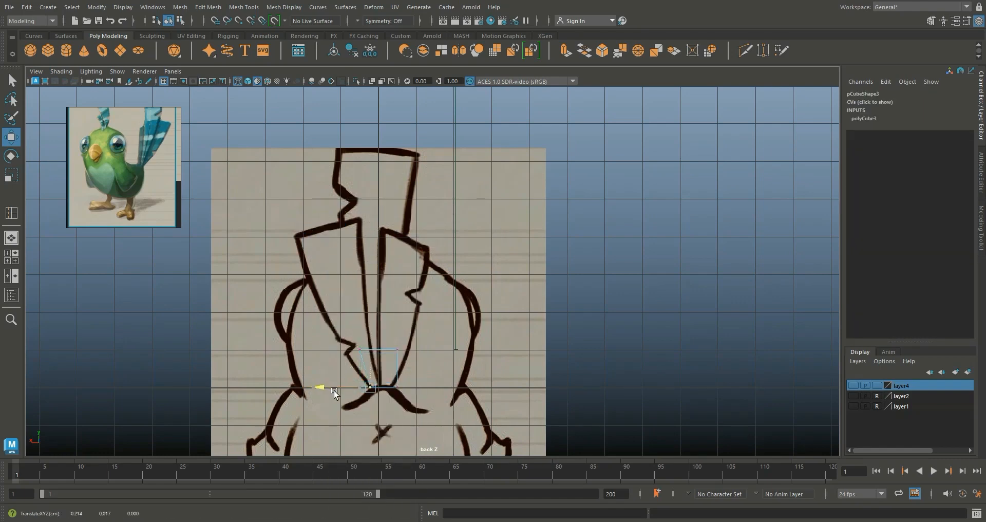
{"action": "left_click_drag", "start_coordinate": [361, 388], "coordinate": [387, 388]}
{"action": "key", "text": "ctrl+z"}
{"action": "key", "text": "ctrl+z"}
{"action": "key", "text": "ctrl+z"}
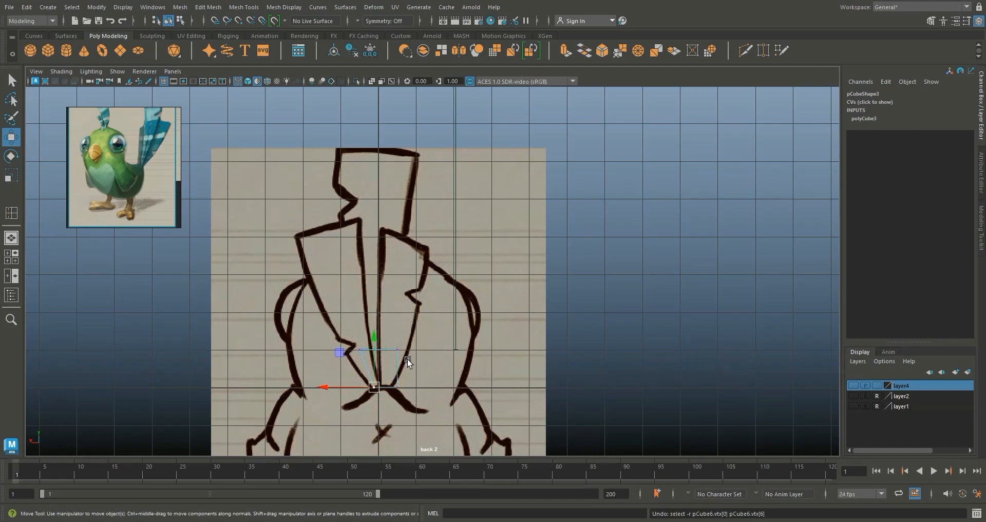
Step: Move the cube up onto the top of the middle tail feather in the sketch
{"action": "right_click", "coordinate": [373, 383]}
{"action": "left_click", "coordinate": [411, 333]}
{"action": "left_click_drag", "start_coordinate": [379, 368], "coordinate": [385, 171]}
Step: Put the back image plane on a new display layer and set that layer to Reference
{"action": "left_click_drag", "start_coordinate": [536, 143], "coordinate": [560, 176]}
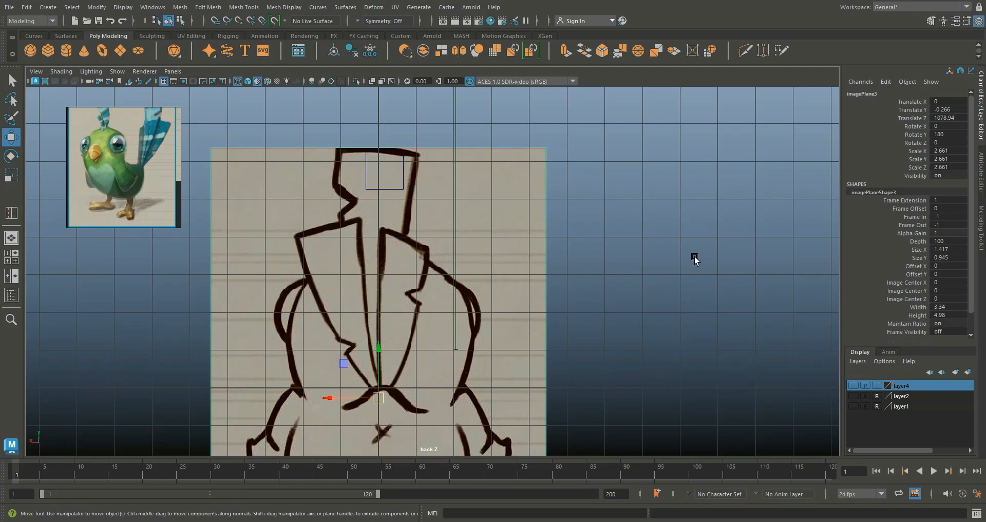
{"action": "left_click", "coordinate": [967, 372]}
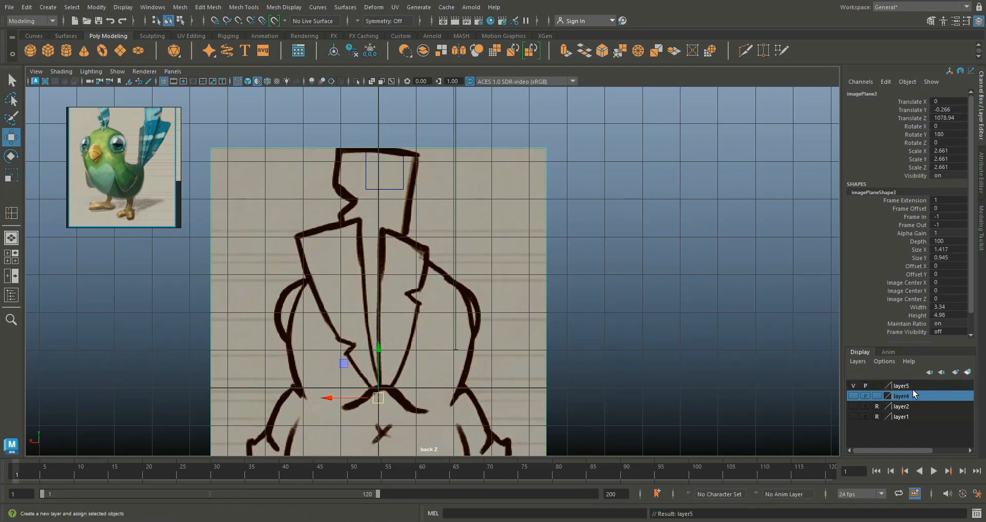
{"action": "double_click", "coordinate": [883, 388]}
{"action": "left_click", "coordinate": [509, 171]}
{"action": "left_click", "coordinate": [877, 385]}
{"action": "left_click", "coordinate": [877, 385]}
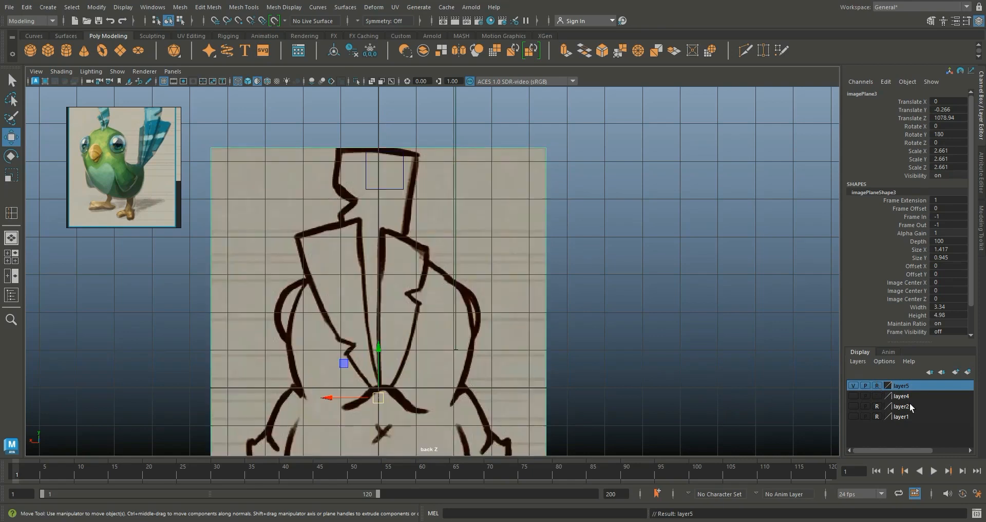
Step: Move the cube's corner vertices to fit the upper part of the middle tail feather's outline
{"action": "left_click", "coordinate": [379, 190]}
{"action": "right_click_drag", "start_coordinate": [367, 167], "coordinate": [309, 165]}
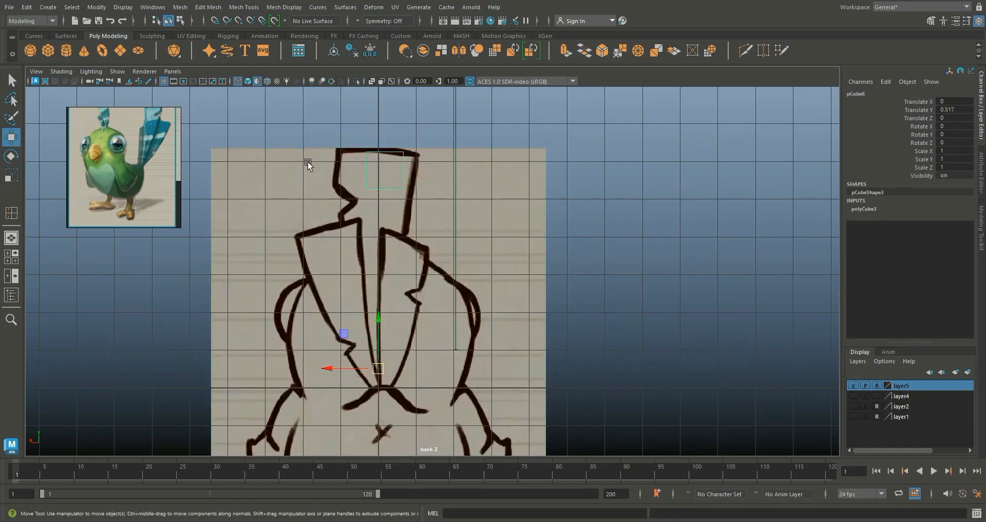
{"action": "key", "text": "ctrl+a"}
{"action": "mouse_move", "coordinate": [350, 135]}
{"action": "left_mouse_down"}
{"action": "mouse_move", "coordinate": [333, 145]}
{"action": "mouse_move", "coordinate": [344, 138]}
{"action": "mouse_move", "coordinate": [368, 162]}
{"action": "left_mouse_up"}
{"action": "left_click", "coordinate": [317, 128]}
{"action": "left_click_drag", "start_coordinate": [360, 153], "coordinate": [335, 148]}
{"action": "left_click_drag", "start_coordinate": [369, 200], "coordinate": [351, 183]}
{"action": "left_click_drag", "start_coordinate": [358, 191], "coordinate": [337, 185]}
{"action": "mouse_move", "coordinate": [318, 134]}
{"action": "left_mouse_down"}
{"action": "mouse_move", "coordinate": [343, 164]}
{"action": "mouse_move", "coordinate": [338, 151]}
{"action": "left_mouse_up"}
{"action": "left_click_drag", "start_coordinate": [402, 165], "coordinate": [391, 148]}
{"action": "mouse_move", "coordinate": [397, 154]}
{"action": "left_mouse_down"}
{"action": "mouse_move", "coordinate": [416, 154]}
{"action": "mouse_move", "coordinate": [399, 192]}
{"action": "mouse_move", "coordinate": [414, 198]}
{"action": "left_mouse_up"}
{"action": "mouse_move", "coordinate": [343, 191]}
{"action": "left_mouse_down"}
{"action": "mouse_move", "coordinate": [323, 178]}
{"action": "mouse_move", "coordinate": [335, 185]}
{"action": "left_mouse_up"}
{"action": "left_click", "coordinate": [421, 205]}
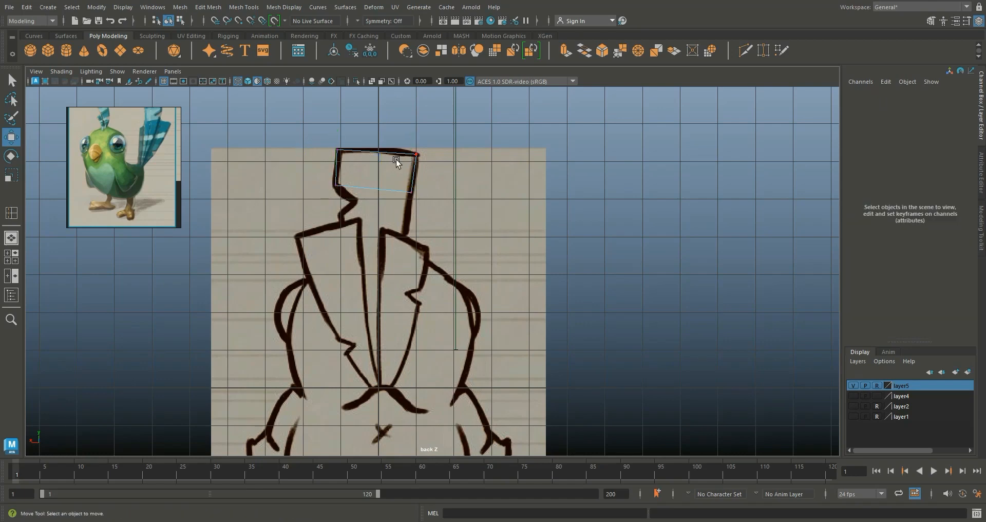
Step: Insert three vertical edge loops across the feather block
{"action": "left_click", "coordinate": [208, 7]}
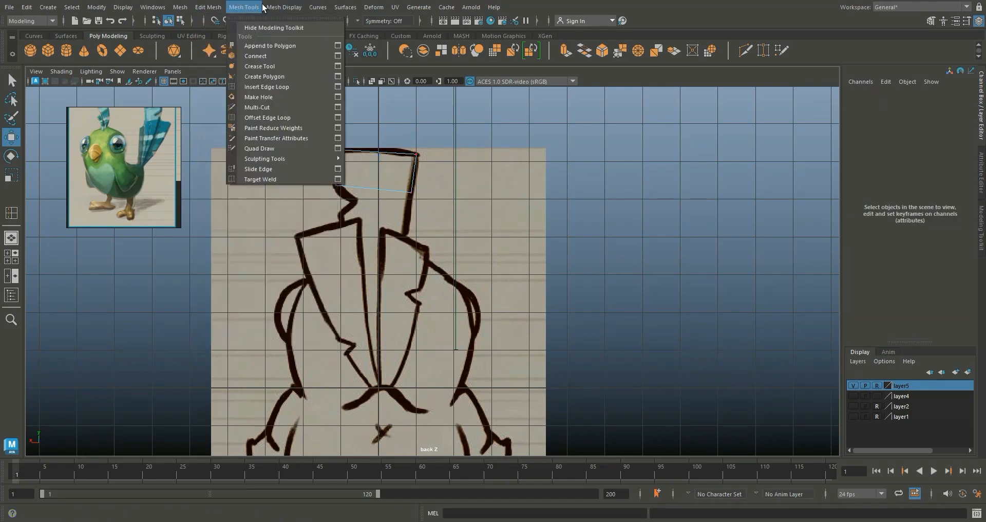
{"action": "left_click", "coordinate": [267, 86]}
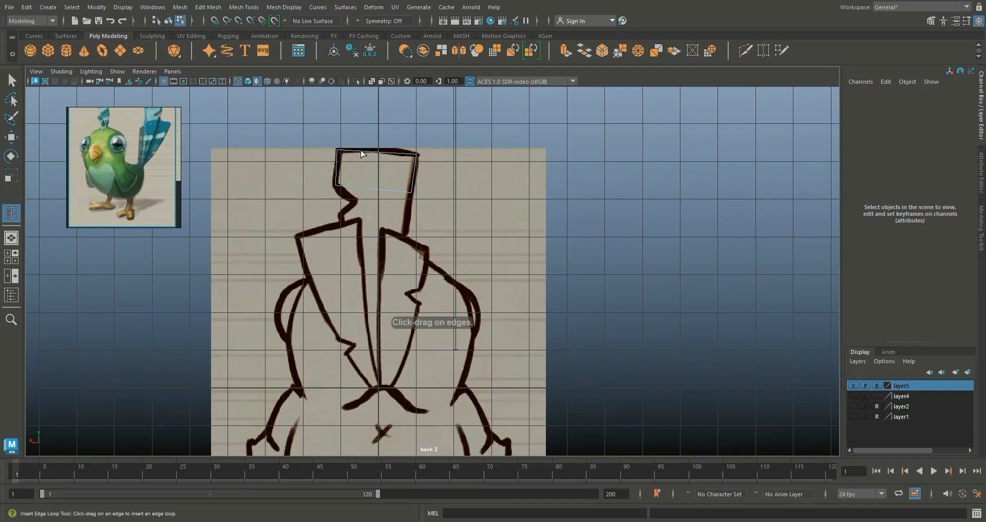
{"action": "left_click", "coordinate": [362, 152]}
{"action": "left_click", "coordinate": [384, 154]}
{"action": "key", "text": "w"}
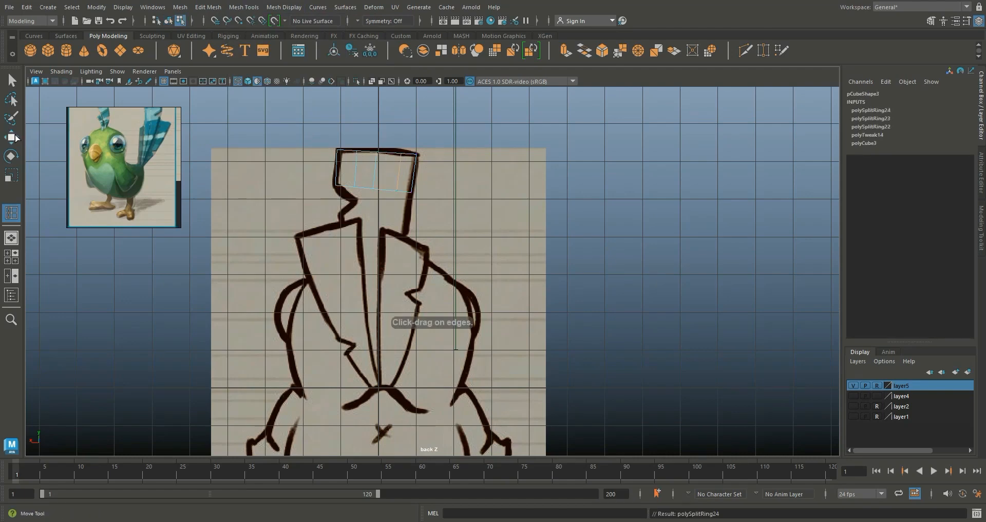
Step: Raise the feather block's top and bottom vertex rows slightly and align its lower-left corner with the sketched outline
{"action": "right_click_drag", "start_coordinate": [354, 161], "coordinate": [324, 164]}
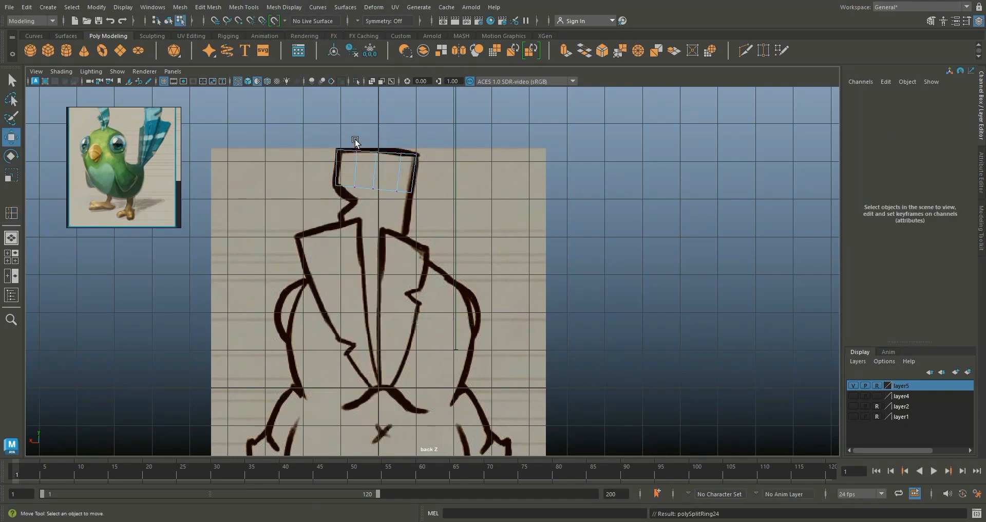
{"action": "left_click", "coordinate": [378, 153]}
{"action": "left_click_drag", "start_coordinate": [378, 124], "coordinate": [378, 117]}
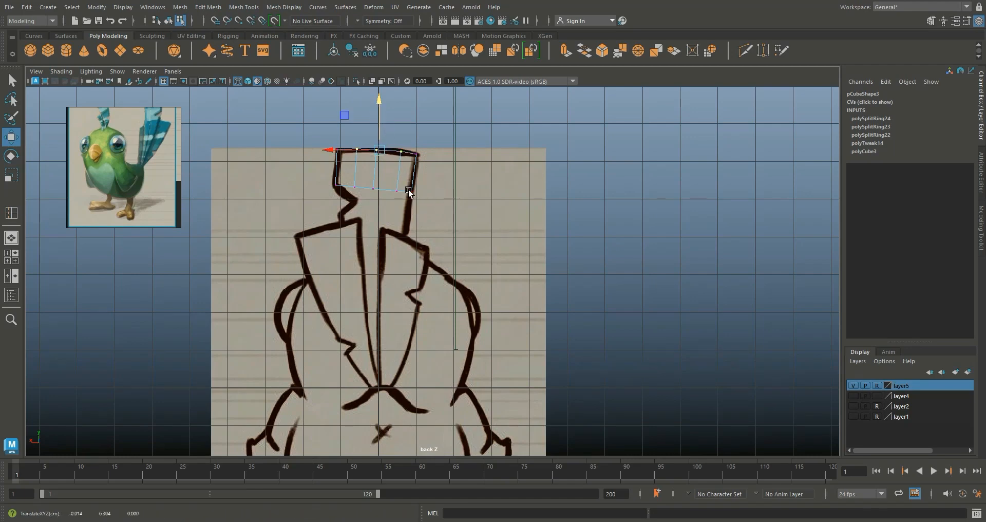
{"action": "left_click_drag", "start_coordinate": [422, 204], "coordinate": [330, 181]}
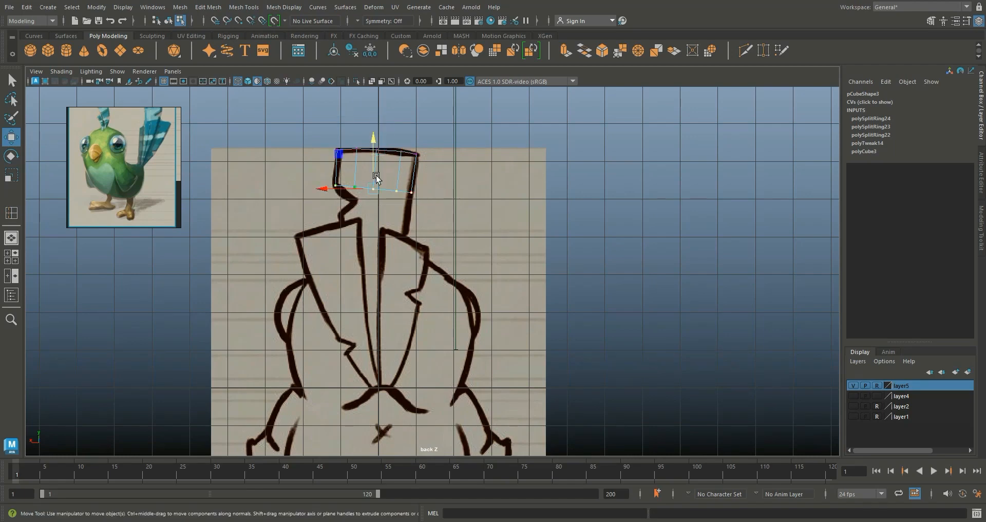
{"action": "left_click_drag", "start_coordinate": [375, 152], "coordinate": [375, 147]}
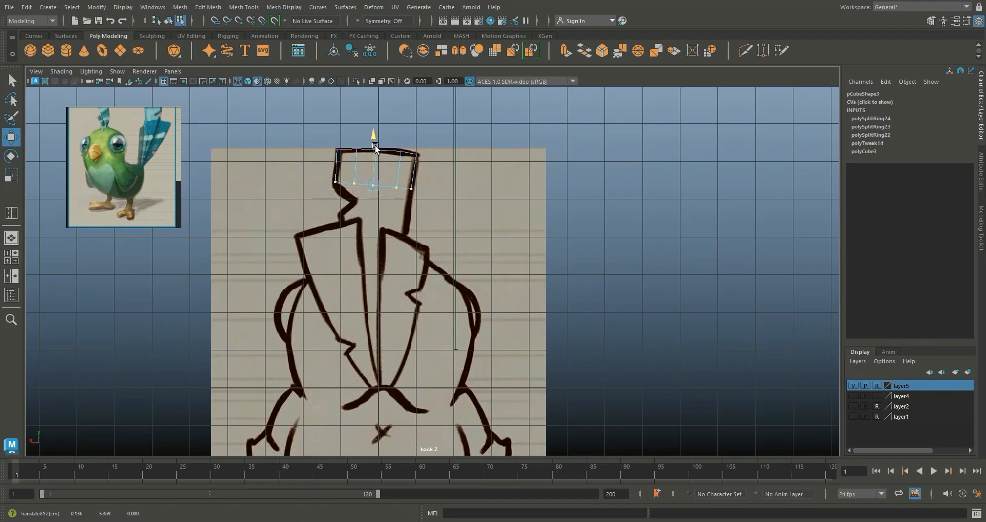
{"action": "left_click", "coordinate": [293, 168]}
{"action": "left_click_drag", "start_coordinate": [293, 166], "coordinate": [341, 186]}
{"action": "left_click_drag", "start_coordinate": [325, 181], "coordinate": [323, 181]}
Step: Extrude the block's bottom faces a short distance down along the middle tail feather
{"action": "right_click_drag", "start_coordinate": [367, 183], "coordinate": [367, 210]}
{"action": "left_click_drag", "start_coordinate": [434, 212], "coordinate": [305, 175]}
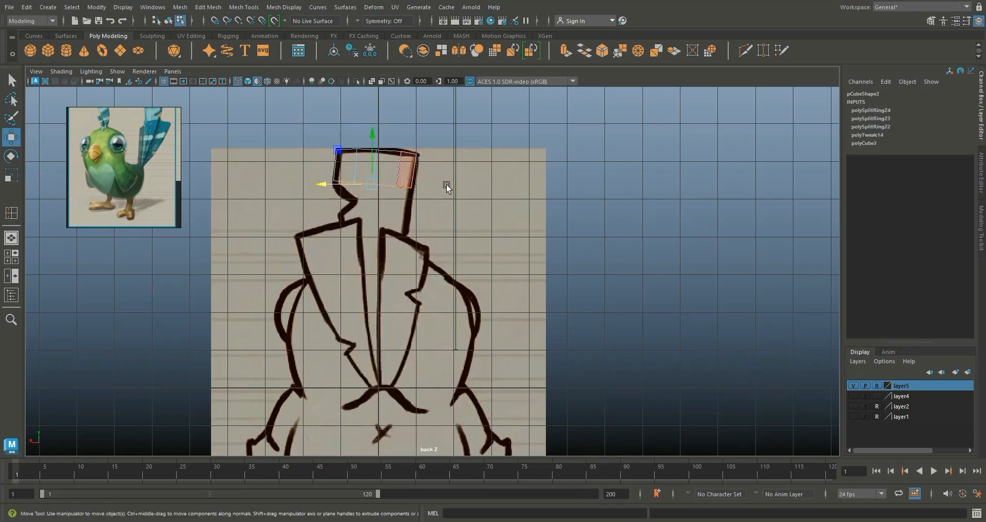
{"action": "left_click", "coordinate": [563, 53]}
{"action": "key", "text": "w"}
{"action": "left_click_drag", "start_coordinate": [373, 194], "coordinate": [371, 208]}
Step: Move the new bottom row's left vertices inward along the notch outline and raise the rest of the row slightly
{"action": "right_click_drag", "start_coordinate": [369, 202], "coordinate": [316, 192]}
{"action": "left_click", "coordinate": [343, 193]}
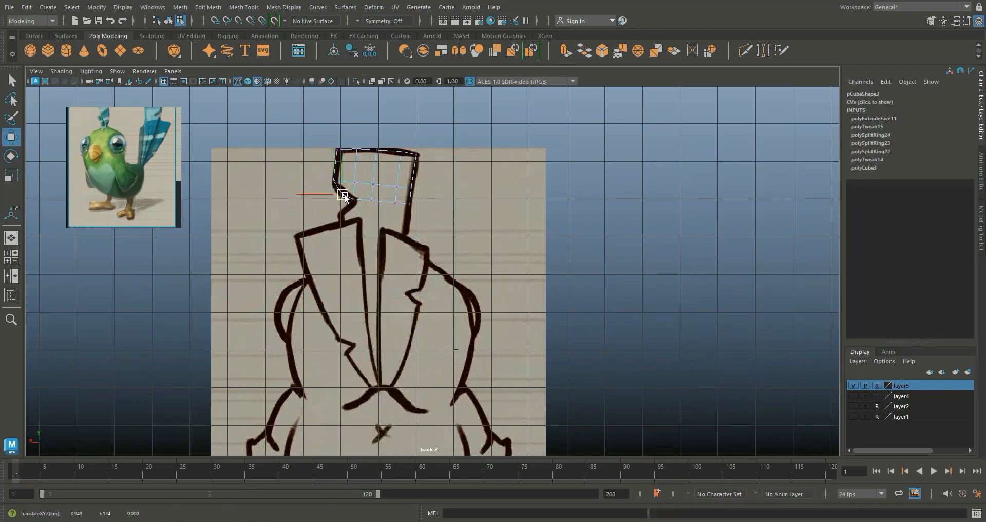
{"action": "left_click_drag", "start_coordinate": [344, 193], "coordinate": [356, 201]}
{"action": "left_click", "coordinate": [325, 193]}
{"action": "left_click_drag", "start_coordinate": [419, 219], "coordinate": [349, 194]}
{"action": "left_click_drag", "start_coordinate": [382, 154], "coordinate": [382, 151]}
Step: Extrude the bottom faces down a second short section beside the notch in the feather
{"action": "right_click_drag", "start_coordinate": [359, 192], "coordinate": [368, 219]}
{"action": "key", "text": "f"}
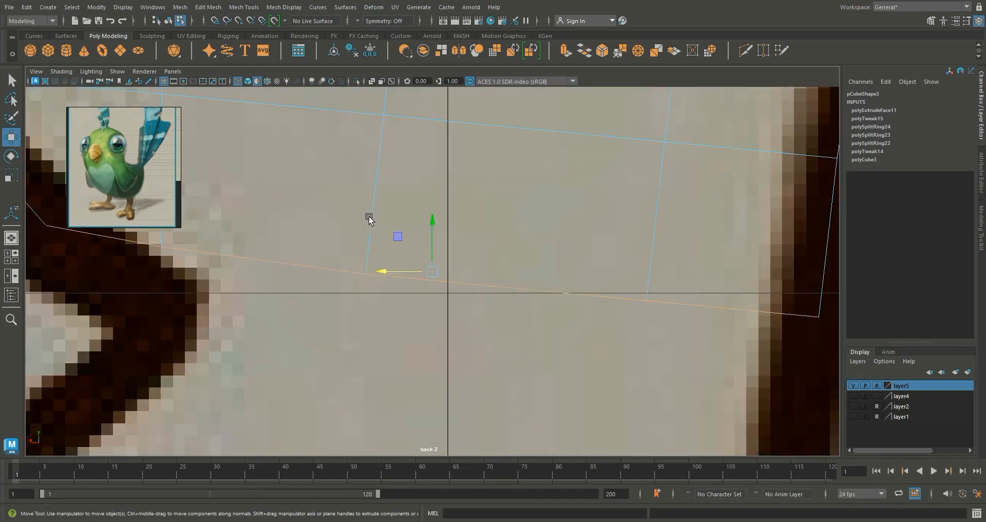
{"action": "scroll", "coordinate": [414, 238], "scroll_direction": "down", "scroll_amount": 5}
{"action": "scroll", "coordinate": [415, 238], "scroll_direction": "up", "scroll_amount": 3}
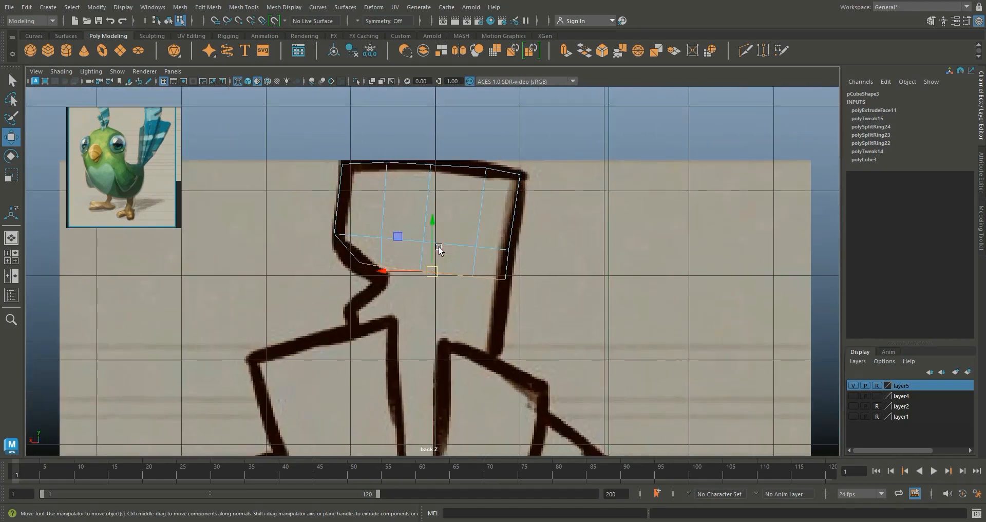
{"action": "key", "text": "ctrl+e"}
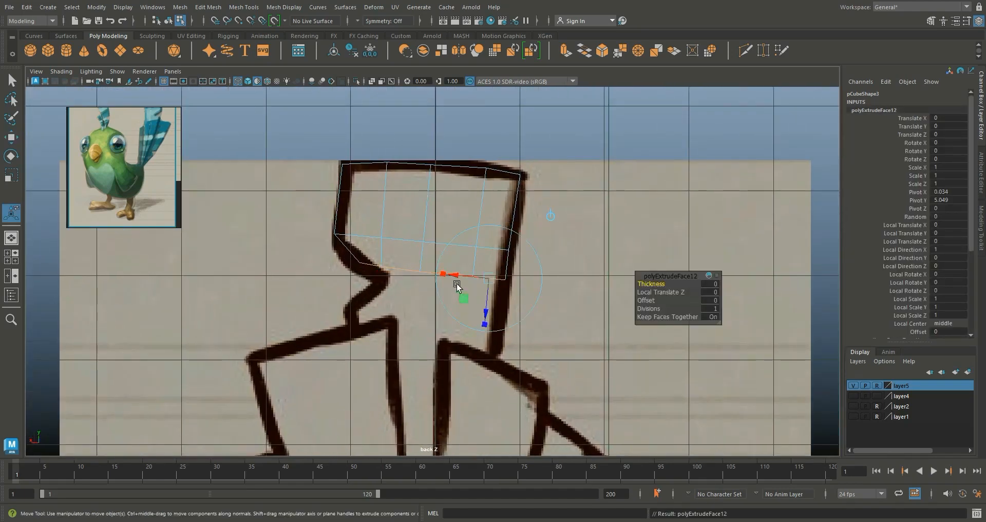
{"action": "key", "text": "w"}
{"action": "left_click_drag", "start_coordinate": [433, 237], "coordinate": [432, 250]}
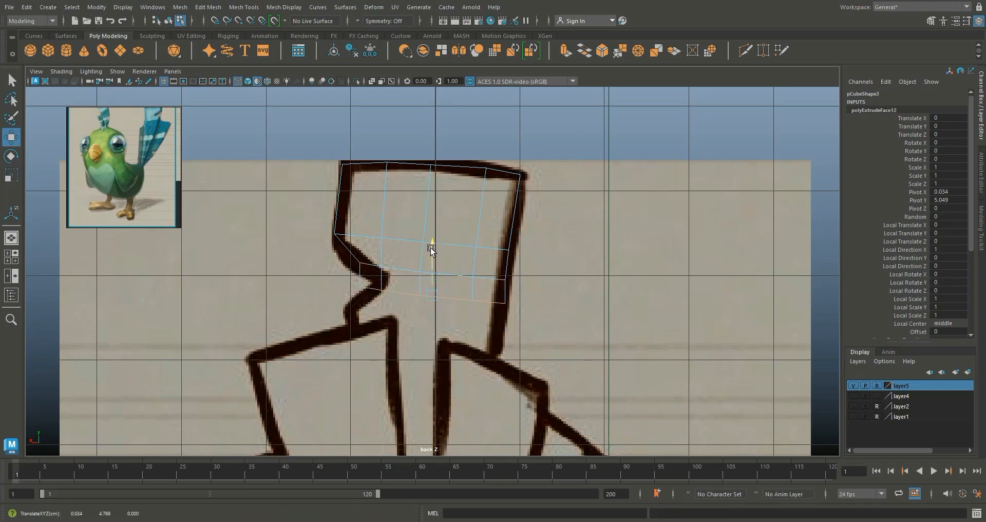
Step: Move the new section's left vertices in to the tip of the notch and shift the adjacent inner vertex inward
{"action": "right_click_drag", "start_coordinate": [386, 272], "coordinate": [331, 230]}
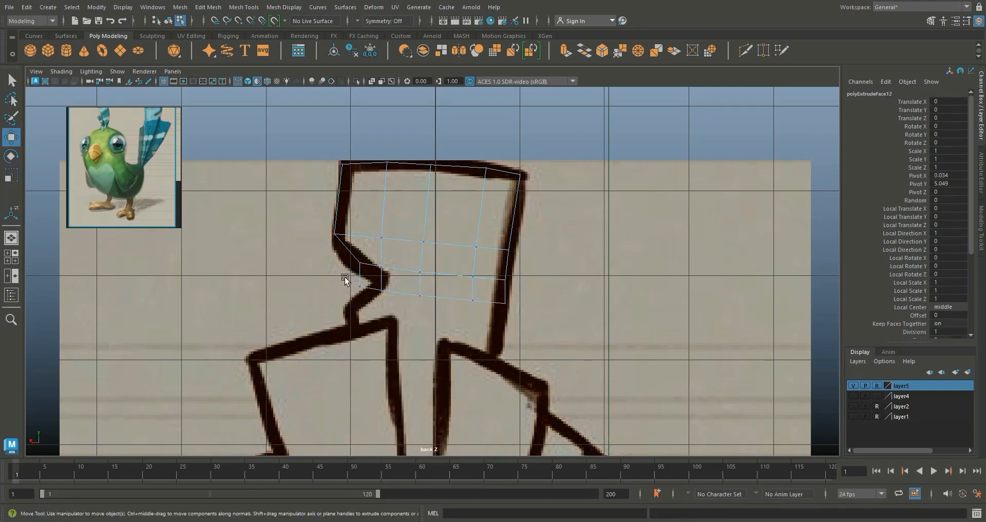
{"action": "left_click", "coordinate": [374, 281]}
{"action": "left_click_drag", "start_coordinate": [374, 281], "coordinate": [389, 286]}
{"action": "left_click", "coordinate": [407, 305]}
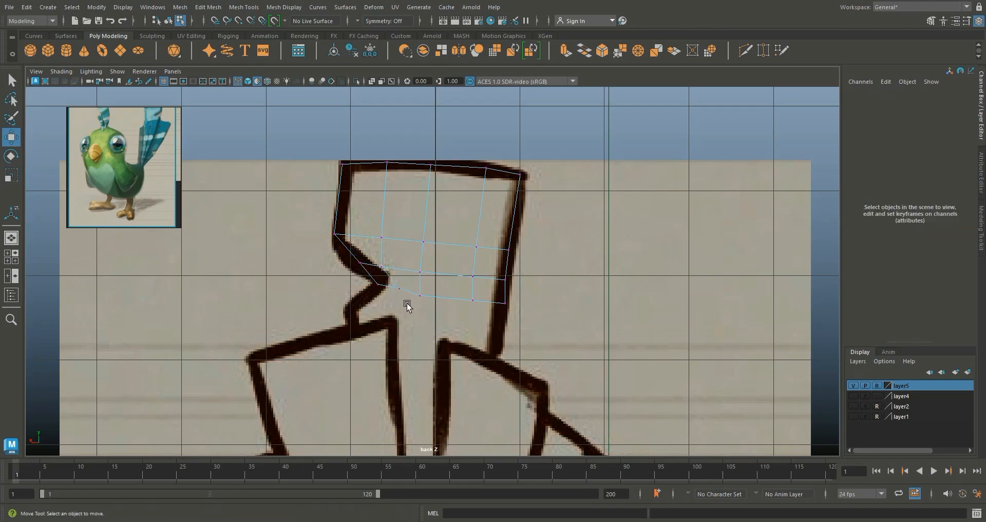
{"action": "left_click", "coordinate": [380, 266]}
{"action": "left_click_drag", "start_coordinate": [335, 267], "coordinate": [345, 267]}
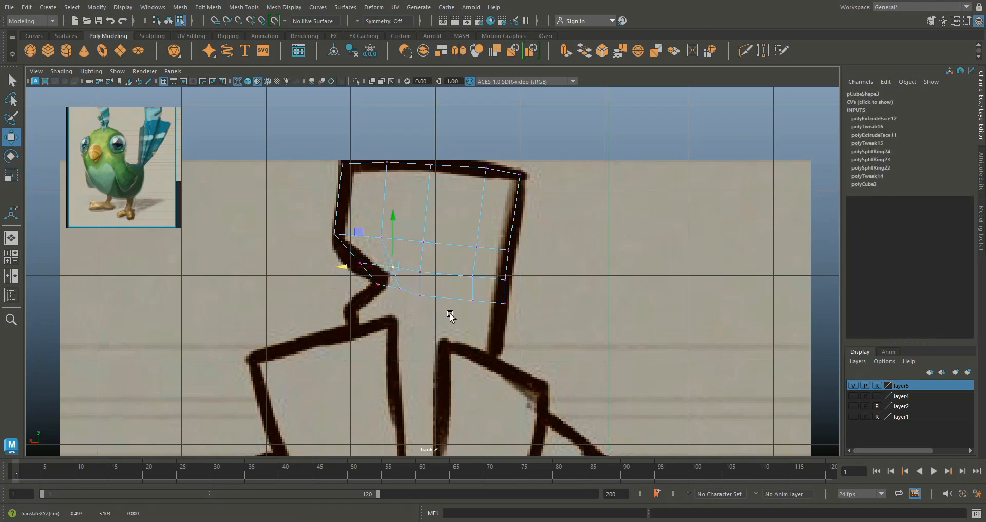
Step: Adjust the middle column's vertices for even spacing and move the right edge's vertices out onto the feather outline
{"action": "left_click", "coordinate": [419, 296]}
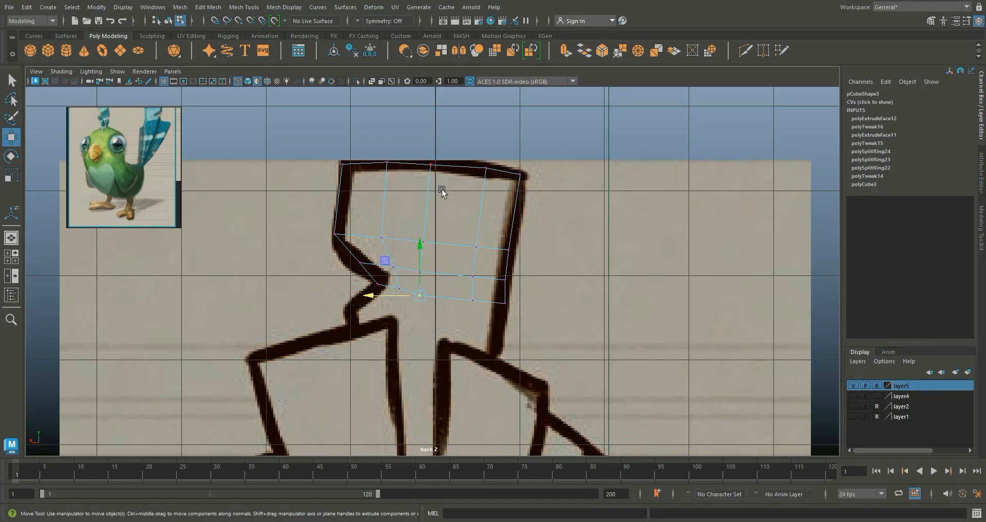
{"action": "left_click", "coordinate": [431, 164]}
{"action": "left_click", "coordinate": [438, 125]}
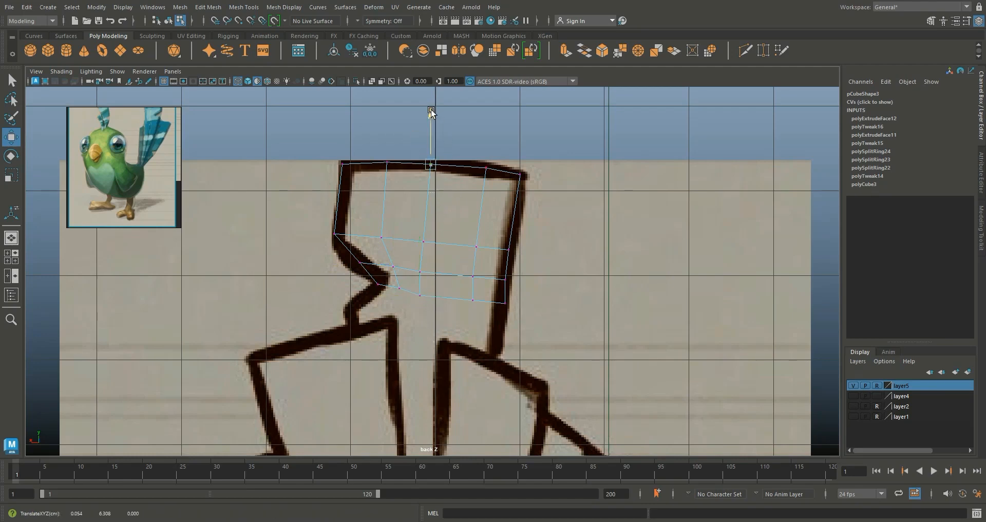
{"action": "left_click_drag", "start_coordinate": [435, 310], "coordinate": [411, 227]}
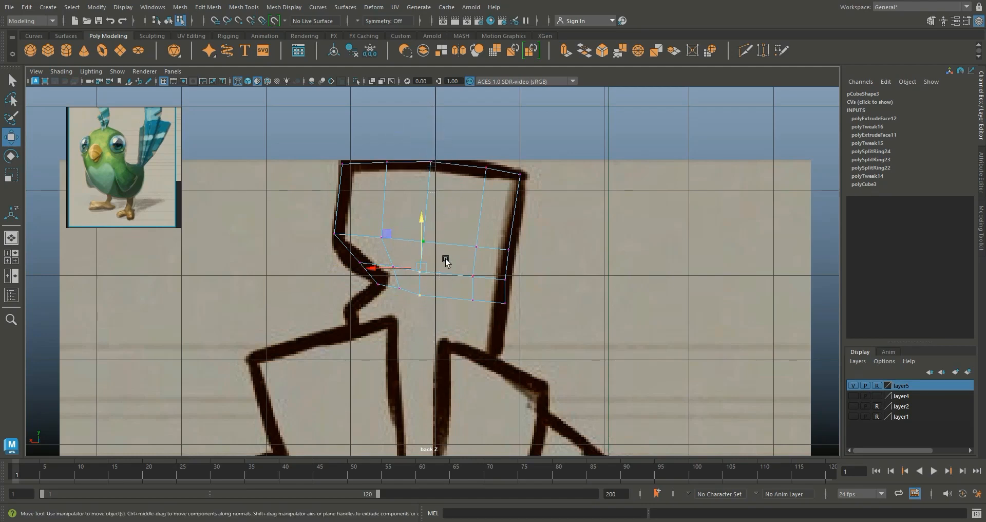
{"action": "left_click_drag", "start_coordinate": [370, 273], "coordinate": [377, 268]}
{"action": "left_click_drag", "start_coordinate": [429, 311], "coordinate": [423, 247]}
{"action": "left_click_drag", "start_coordinate": [534, 293], "coordinate": [471, 265]}
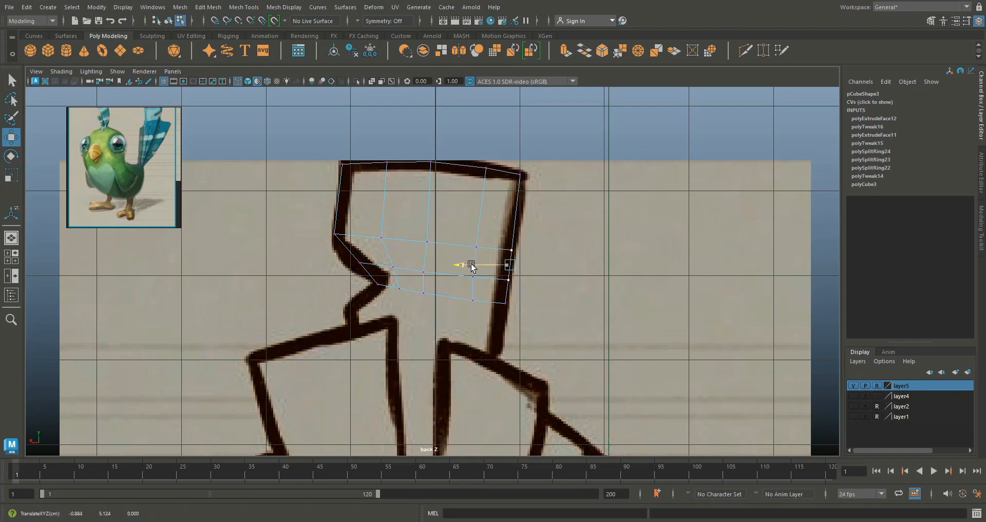
{"action": "left_click_drag", "start_coordinate": [478, 314], "coordinate": [436, 301]}
Step: Refine the left edge's vertices above the notch and raise the remaining vertices of the bottom row slightly
{"action": "scroll", "coordinate": [544, 300], "scroll_direction": "up", "scroll_amount": 1}
{"action": "middle_click_drag", "start_coordinate": [544, 300], "coordinate": [518, 249], "text": "alt"}
{"action": "left_click_drag", "start_coordinate": [309, 186], "coordinate": [314, 190]}
{"action": "left_click_drag", "start_coordinate": [302, 180], "coordinate": [351, 235]}
{"action": "left_click_drag", "start_coordinate": [508, 280], "coordinate": [363, 233]}
{"action": "left_click_drag", "start_coordinate": [428, 214], "coordinate": [428, 211]}
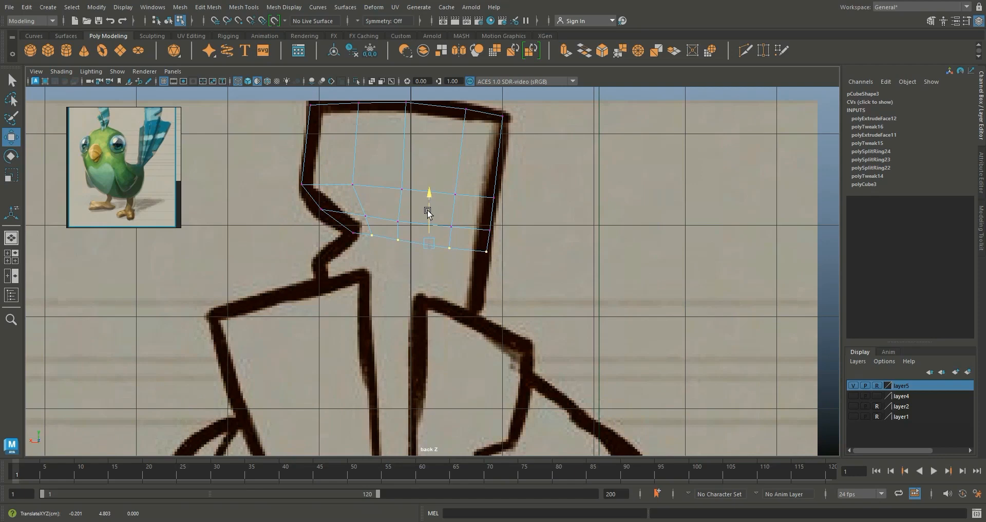
Step: Straighten the bottom vertex row by scaling it flat vertically, and rotate it to follow the feather's slope
{"action": "left_click_drag", "start_coordinate": [519, 279], "coordinate": [307, 227]}
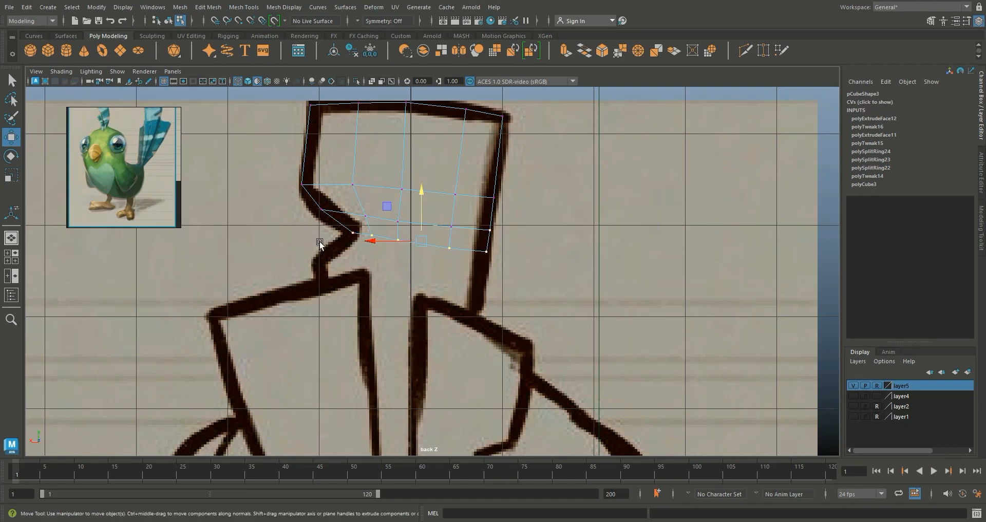
{"action": "key", "text": "r"}
{"action": "left_click_drag", "start_coordinate": [421, 195], "coordinate": [423, 227]}
{"action": "left_click", "coordinate": [488, 234], "text": "ctrl"}
{"action": "left_click_drag", "start_coordinate": [416, 200], "coordinate": [419, 236]}
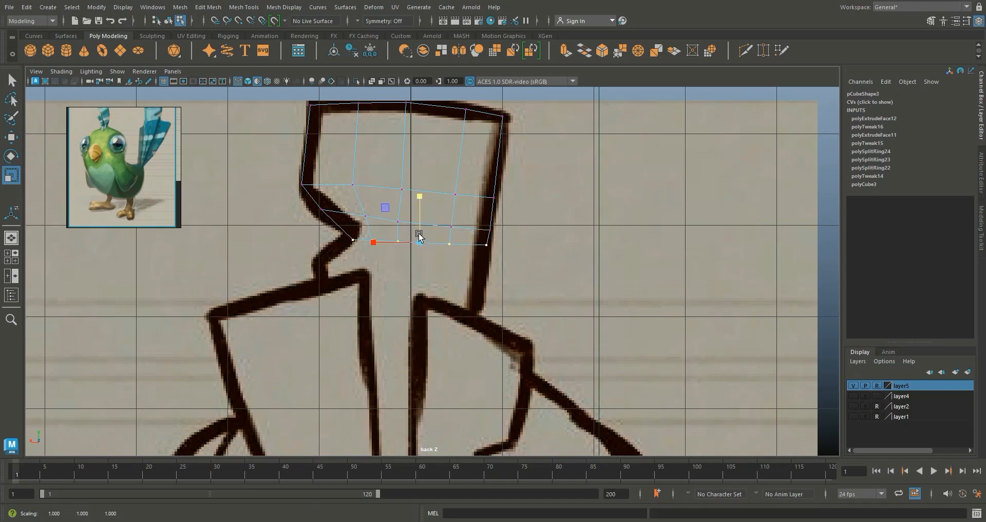
{"action": "key", "text": "e"}
{"action": "left_click_drag", "start_coordinate": [466, 222], "coordinate": [463, 230]}
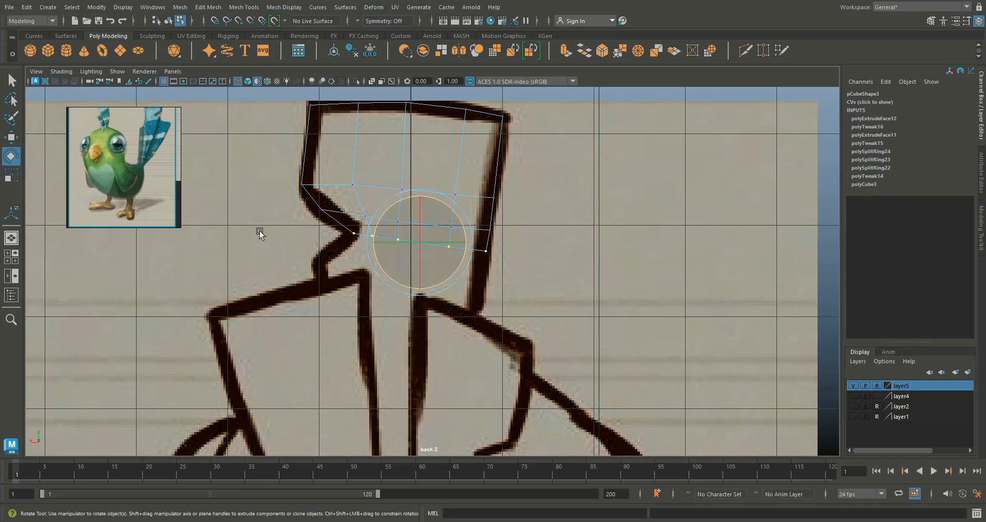
Step: Extrude the straightened bottom faces down a short section just below the notch tip
{"action": "key", "text": "w"}
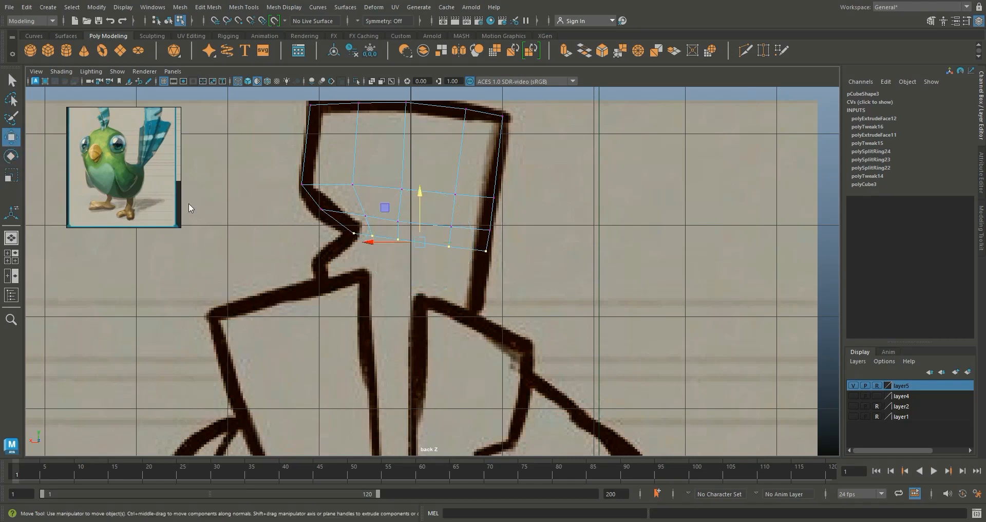
{"action": "right_click_drag", "start_coordinate": [369, 234], "coordinate": [420, 272], "text": "ctrl"}
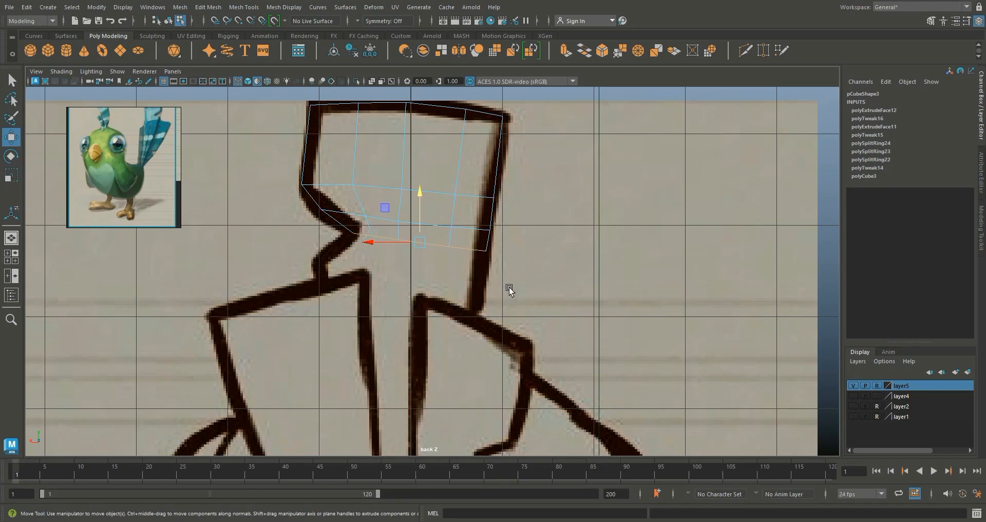
{"action": "key", "text": "ctrl+e"}
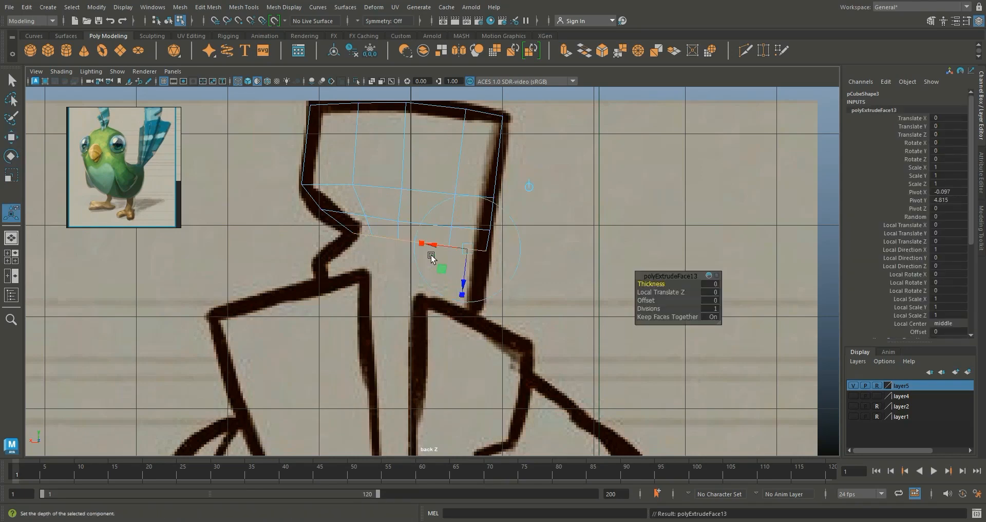
{"action": "key", "text": "w"}
{"action": "left_click_drag", "start_coordinate": [420, 196], "coordinate": [420, 210]}
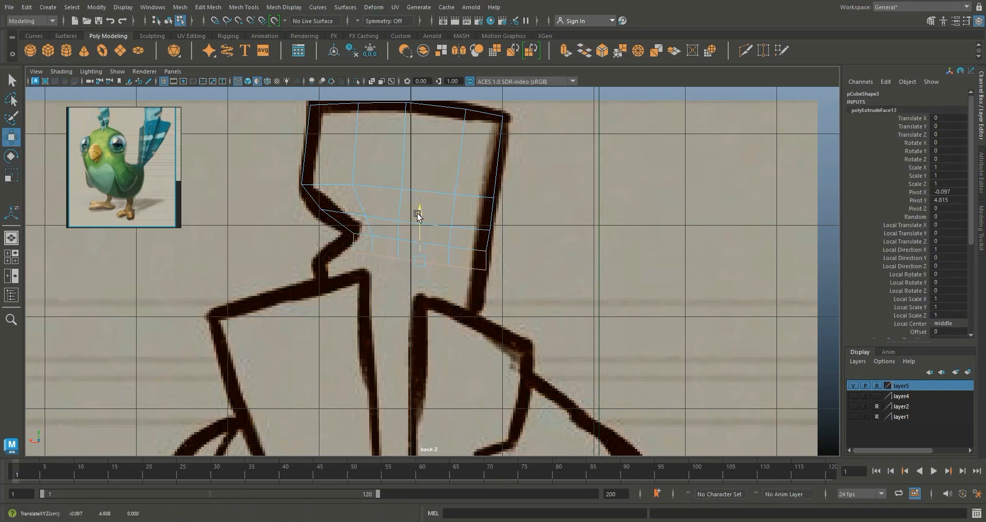
Step: Move the new section's vertices outward below the notch tip and adjust the right edge to the sketched outline
{"action": "right_click_drag", "start_coordinate": [367, 256], "coordinate": [327, 232]}
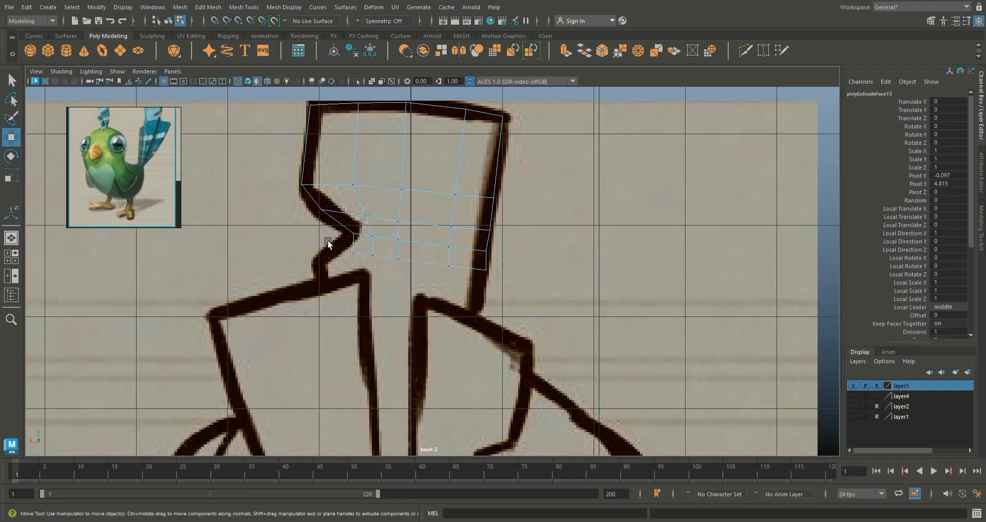
{"action": "mouse_move", "coordinate": [357, 252]}
{"action": "left_mouse_down"}
{"action": "mouse_move", "coordinate": [332, 247]}
{"action": "mouse_move", "coordinate": [347, 232]}
{"action": "mouse_move", "coordinate": [363, 251]}
{"action": "mouse_move", "coordinate": [389, 256]}
{"action": "left_mouse_up"}
{"action": "left_click", "coordinate": [354, 233]}
{"action": "left_click", "coordinate": [390, 259]}
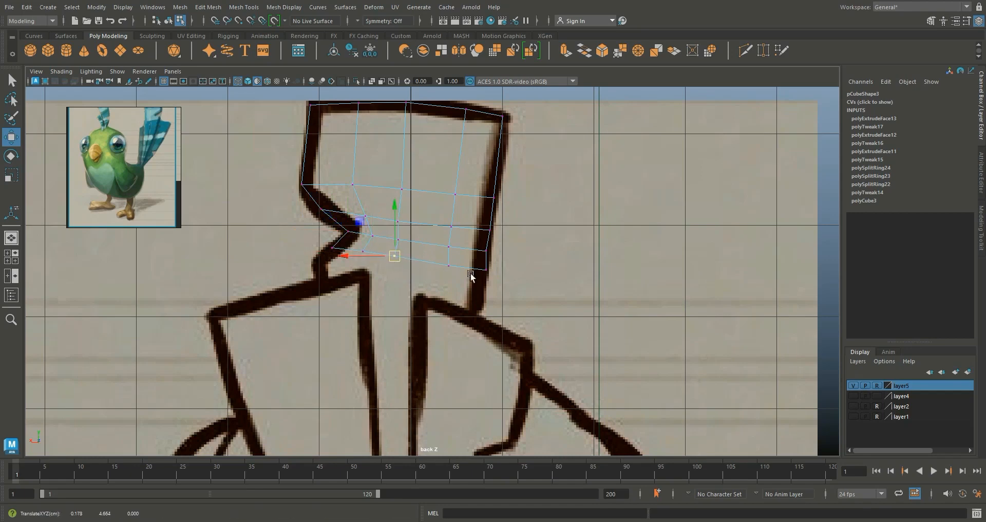
{"action": "left_click", "coordinate": [487, 251]}
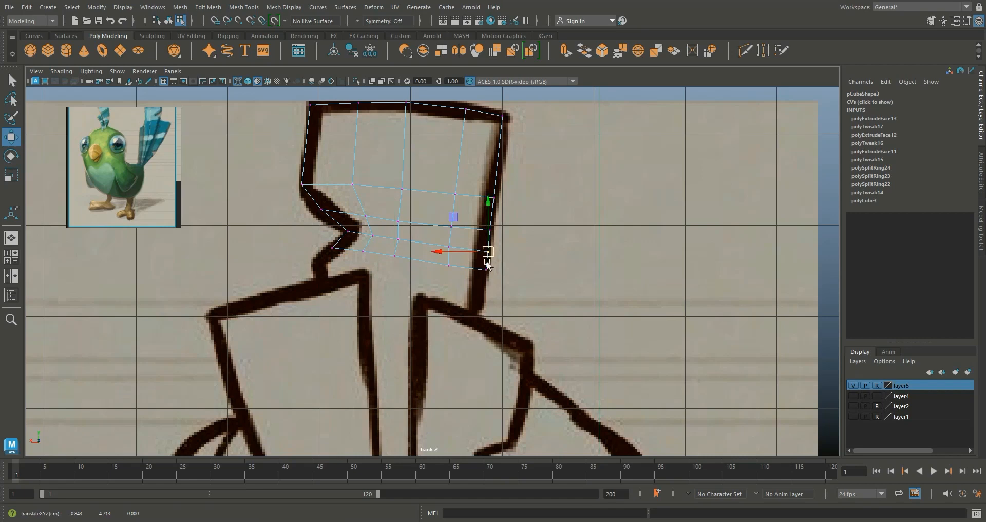
{"action": "left_click", "coordinate": [502, 290]}
Step: Extrude the bottom faces down one more section to where the middle feather meets the side feathers
{"action": "mouse_move", "coordinate": [507, 309]}
{"action": "middle_mouse_down", "text": "alt"}
{"action": "mouse_move", "coordinate": [509, 269]}
{"action": "mouse_move", "coordinate": [499, 295]}
{"action": "middle_mouse_up", "text": "alt"}
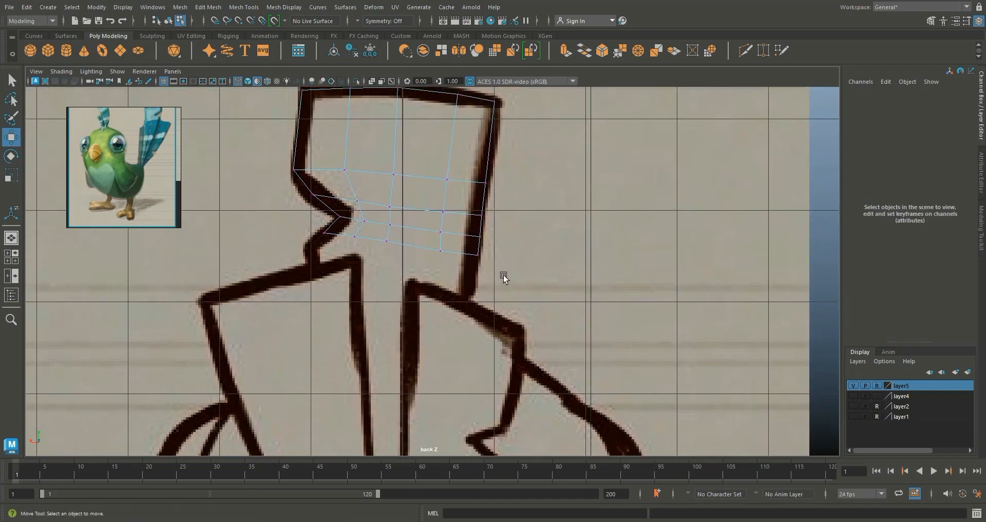
{"action": "right_click_drag", "start_coordinate": [382, 243], "coordinate": [504, 274]}
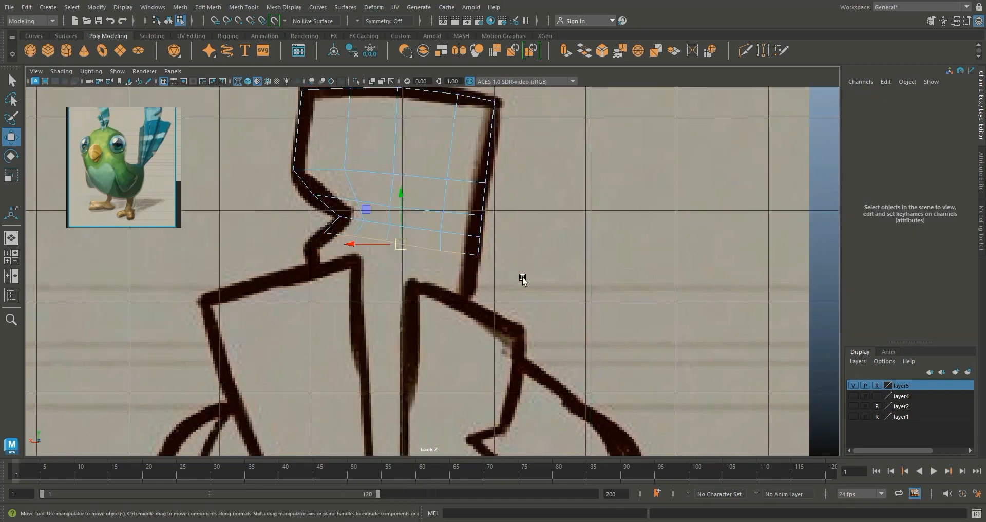
{"action": "key", "text": "ctrl+e"}
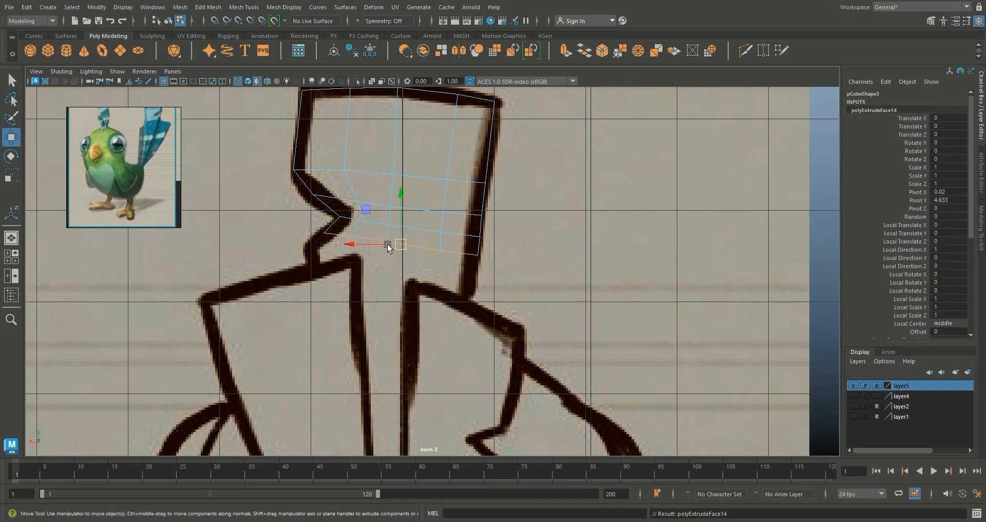
{"action": "left_click_drag", "start_coordinate": [401, 201], "coordinate": [402, 221]}
Step: Fit the lowest row's left corner to the base of the notch and raise the row's other vertices slightly
{"action": "middle_click_drag", "start_coordinate": [452, 242], "coordinate": [473, 209], "text": "alt"}
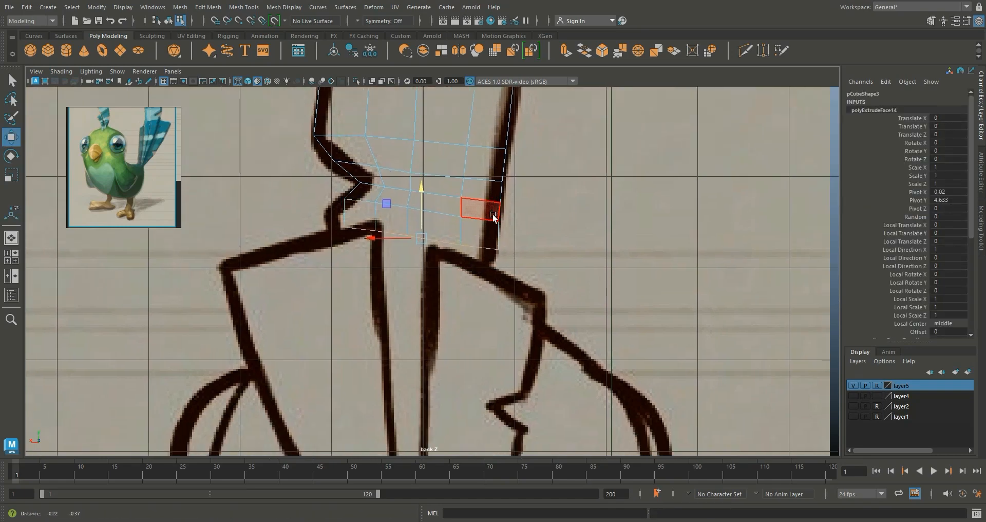
{"action": "right_click", "coordinate": [388, 239]}
{"action": "left_click", "coordinate": [339, 229]}
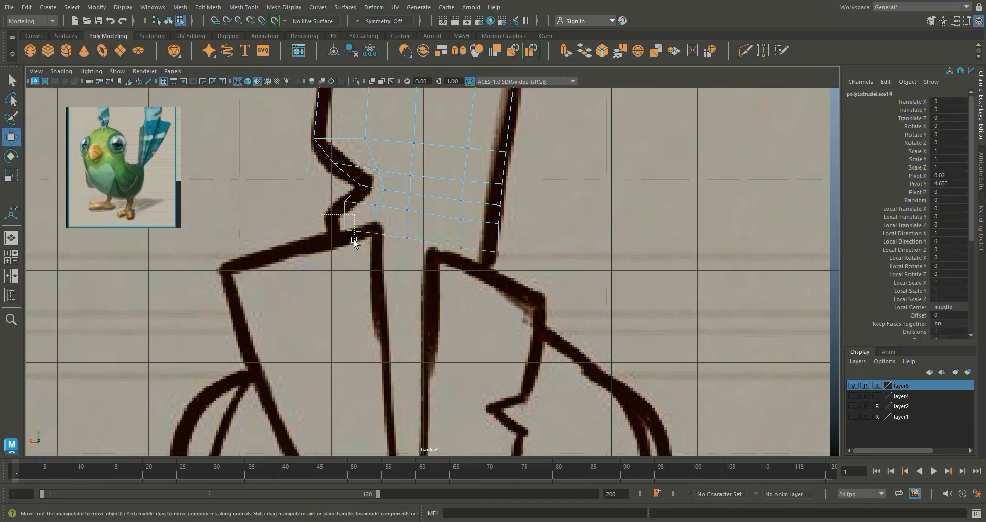
{"action": "left_click", "coordinate": [326, 222]}
{"action": "left_click_drag", "start_coordinate": [505, 273], "coordinate": [364, 227]}
{"action": "left_click_drag", "start_coordinate": [436, 193], "coordinate": [436, 193]}
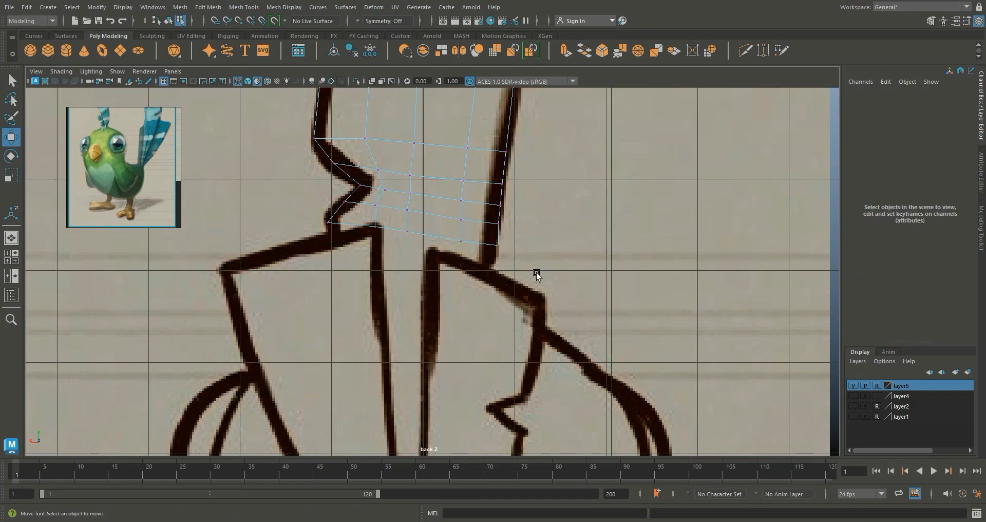
Step: Move the lowest row's right corner inward onto the outline and shift its inner-left vertex toward the left edge
{"action": "left_click", "coordinate": [497, 246]}
{"action": "left_click_drag", "start_coordinate": [496, 247], "coordinate": [492, 248]}
{"action": "scroll", "coordinate": [432, 269], "scroll_direction": "down", "scroll_amount": 3}
{"action": "scroll", "coordinate": [413, 269], "scroll_direction": "up", "scroll_amount": 2}
{"action": "mouse_move", "coordinate": [371, 225]}
{"action": "left_mouse_down"}
{"action": "mouse_move", "coordinate": [385, 238]}
{"action": "mouse_move", "coordinate": [355, 229]}
{"action": "left_mouse_up"}
{"action": "scroll", "coordinate": [461, 202], "scroll_direction": "down", "scroll_amount": 5}
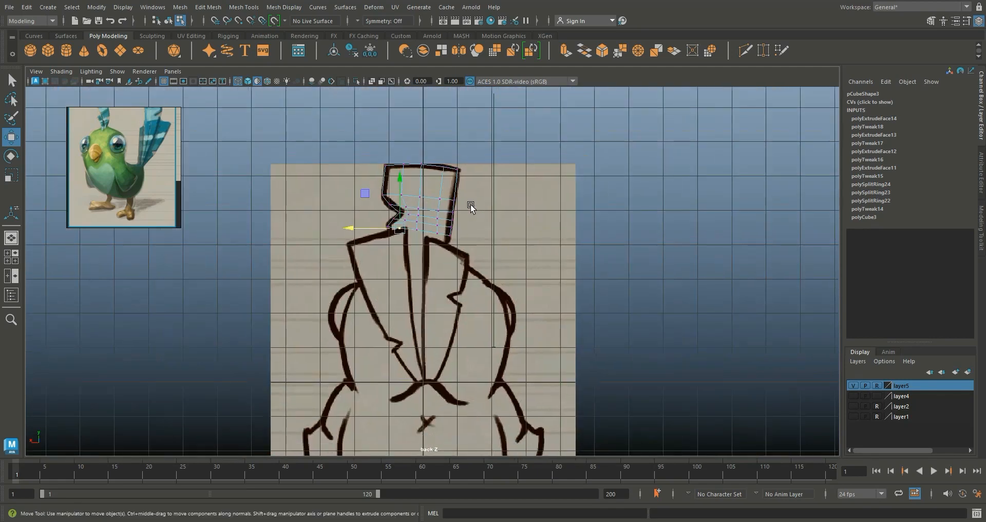
Step: Extrude the feather's bottom faces down one section, to beside the upper part of the gap between the side feathers
{"action": "right_click_drag", "start_coordinate": [433, 227], "coordinate": [435, 257]}
{"action": "scroll", "coordinate": [464, 258], "scroll_direction": "up", "scroll_amount": 2}
{"action": "key", "text": "ctrl+e"}
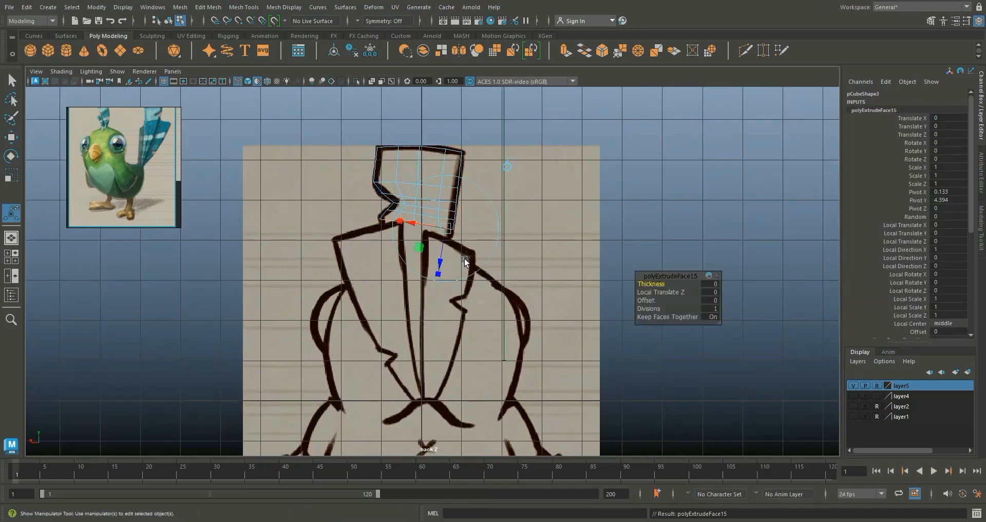
{"action": "key", "text": "w"}
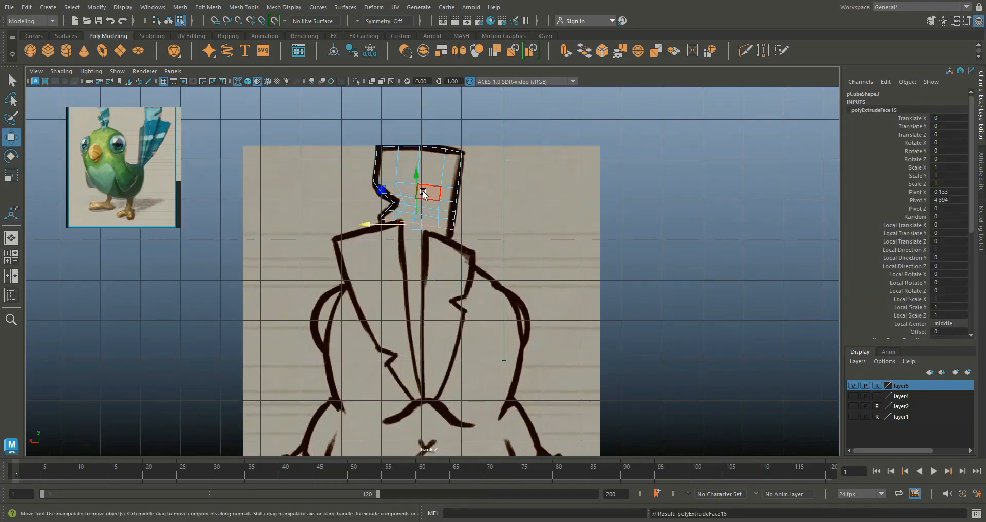
{"action": "left_click_drag", "start_coordinate": [419, 177], "coordinate": [418, 221]}
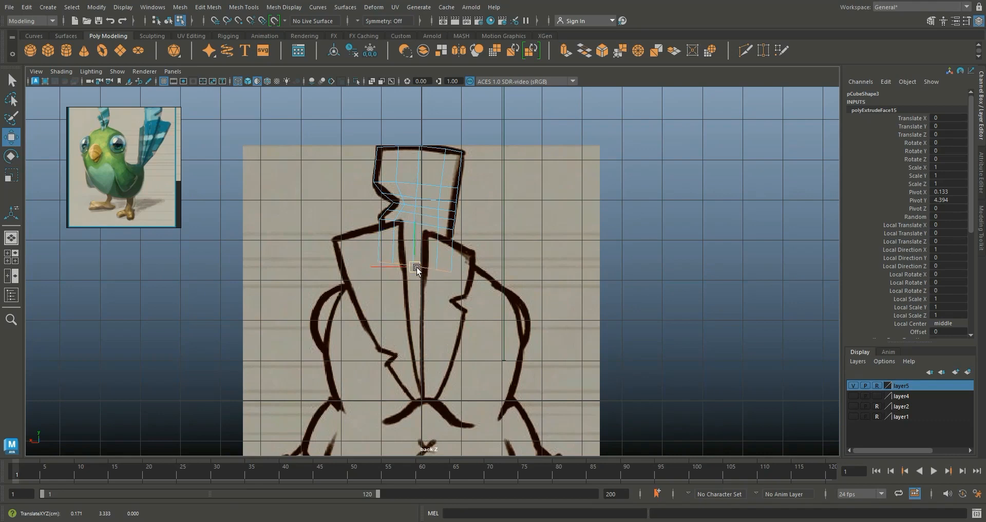
{"action": "key", "text": "r"}
{"action": "left_click", "coordinate": [370, 267]}
Step: Extrude a second, longer section down to the middle of the side feathers and narrow its lower end horizontally
{"action": "key", "text": "ctrl+e"}
{"action": "key", "text": "w"}
{"action": "left_click_drag", "start_coordinate": [411, 222], "coordinate": [407, 275]}
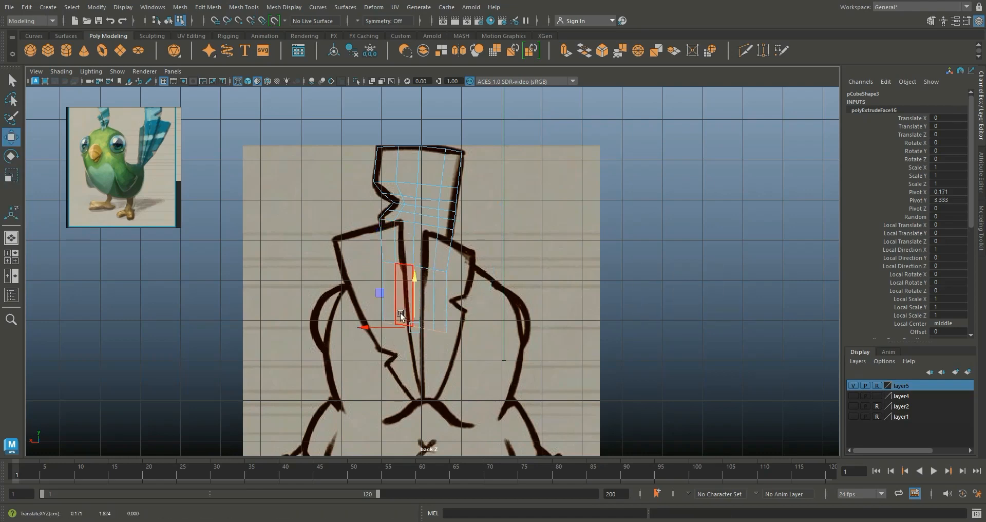
{"action": "key", "text": "r"}
{"action": "left_click_drag", "start_coordinate": [368, 329], "coordinate": [383, 333]}
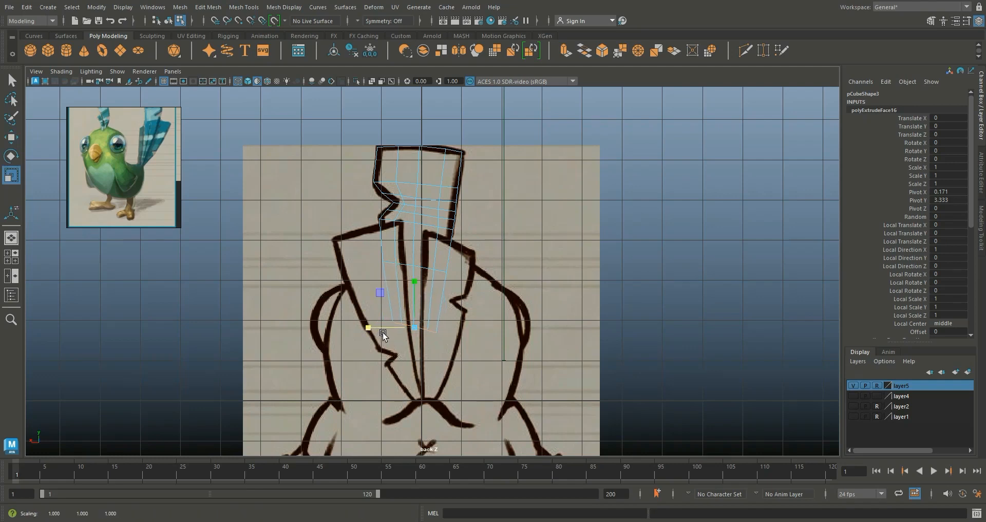
Step: Extrude a third section down to just above where the sketched tail feathers converge and narrow its end further
{"action": "key", "text": "ctrl+e"}
{"action": "key", "text": "w"}
{"action": "left_click_drag", "start_coordinate": [414, 292], "coordinate": [410, 331]}
{"action": "key", "text": "r"}
{"action": "left_click_drag", "start_coordinate": [370, 384], "coordinate": [388, 394]}
Step: Extrude the final section slightly past the tail's base and scale its end in to a narrow tip
{"action": "key", "text": "ctrl+e"}
{"action": "key", "text": "w"}
{"action": "left_click_drag", "start_coordinate": [415, 331], "coordinate": [416, 373]}
{"action": "key", "text": "r"}
{"action": "left_click_drag", "start_coordinate": [371, 418], "coordinate": [389, 426]}
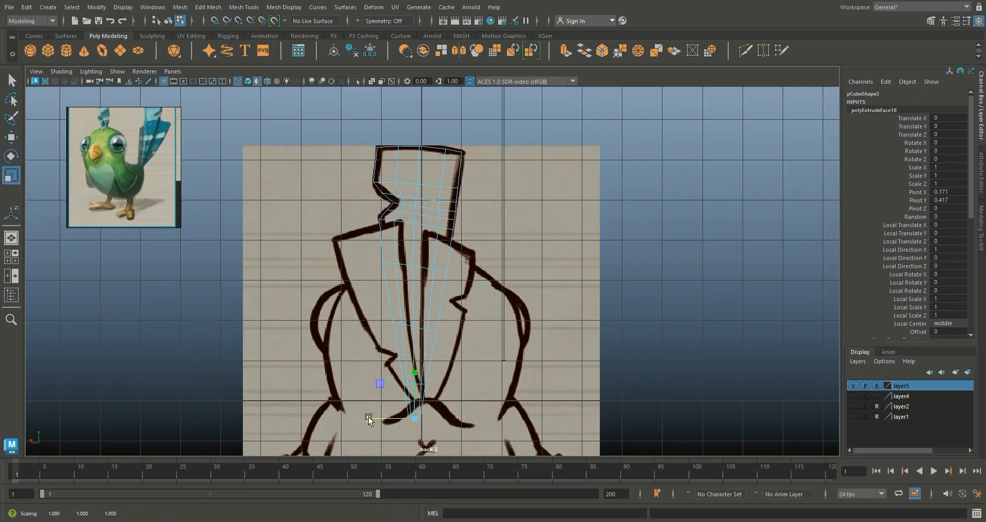
Step: Switch to the perspective view, frame the feather from the side and return to object mode
{"action": "left_click", "coordinate": [11, 238]}
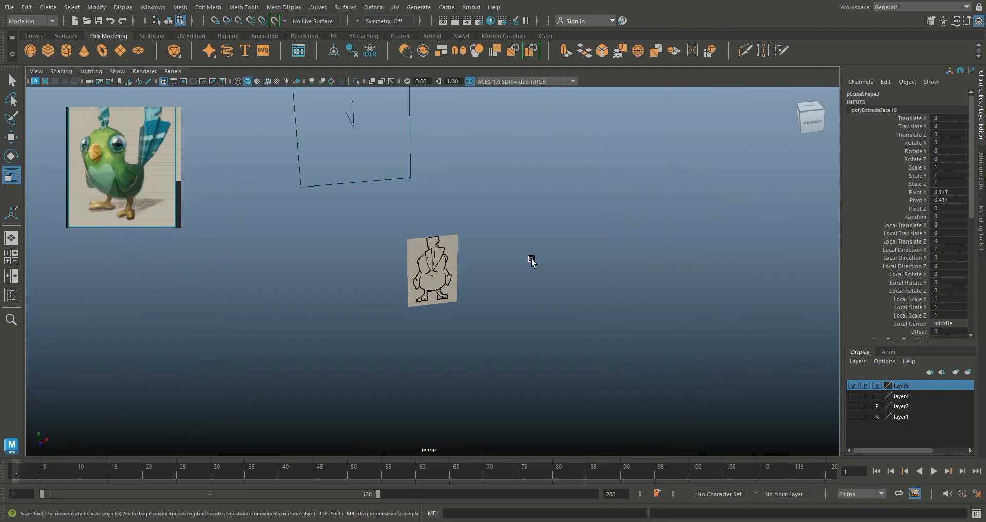
{"action": "scroll", "coordinate": [531, 261], "scroll_direction": "down", "scroll_amount": 6}
{"action": "key", "text": "f"}
{"action": "scroll", "coordinate": [522, 268], "scroll_direction": "down", "scroll_amount": 6}
{"action": "left_click_drag", "start_coordinate": [524, 269], "coordinate": [477, 269], "text": "alt"}
{"action": "left_click_drag", "start_coordinate": [475, 348], "coordinate": [460, 354]}
{"action": "key", "text": "ctrl+z"}
{"action": "right_click_drag", "start_coordinate": [432, 240], "coordinate": [483, 215]}
{"action": "left_click_drag", "start_coordinate": [468, 324], "coordinate": [434, 325]}
{"action": "left_click", "coordinate": [518, 275]}
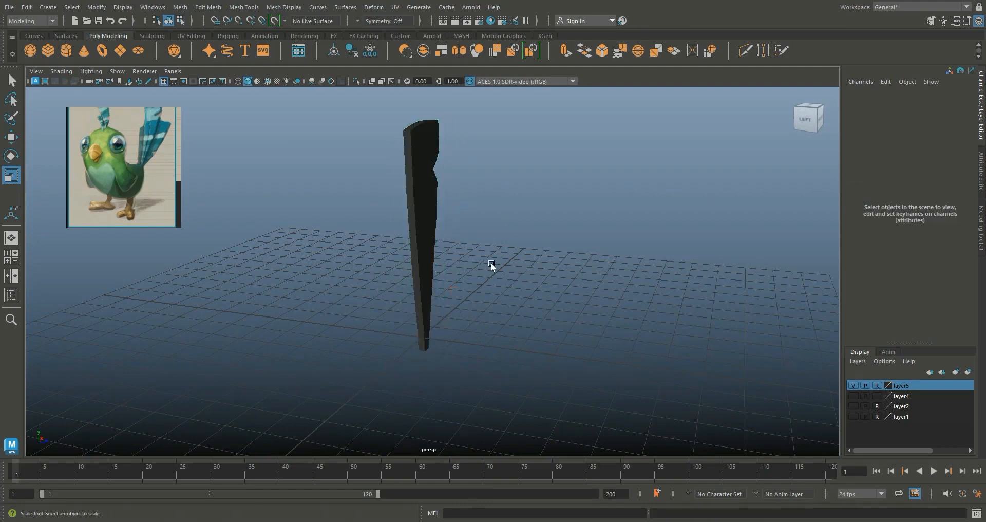
Step: Push the feather's two middle vertex rows toward negative Z with a reduced soft-selection radius to bend the profile
{"action": "left_click", "coordinate": [427, 237]}
{"action": "right_click", "coordinate": [426, 238]}
{"action": "right_click_drag", "start_coordinate": [427, 237], "coordinate": [379, 229]}
{"action": "left_click_drag", "start_coordinate": [467, 288], "coordinate": [388, 215]}
{"action": "key", "text": "b"}
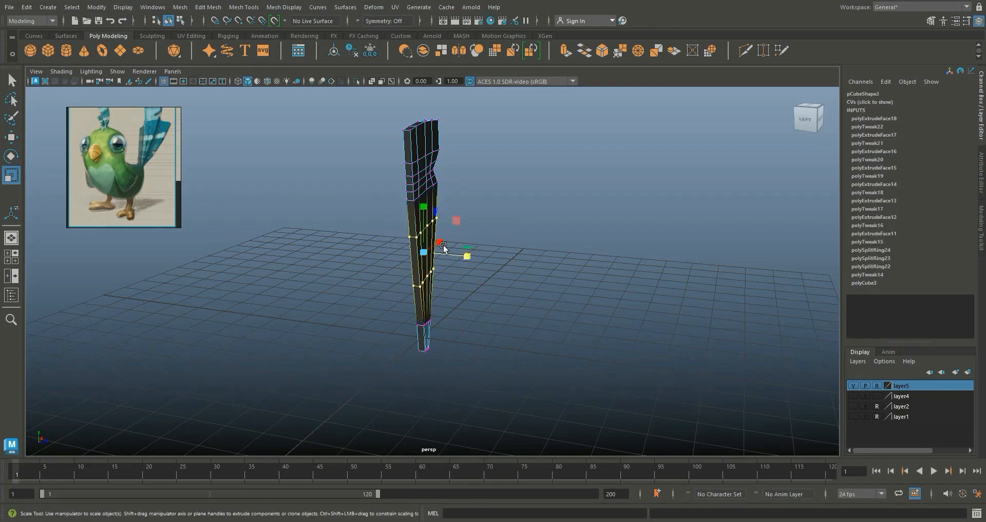
{"action": "key", "text": "b"}
{"action": "middle_click_drag", "start_coordinate": [452, 299], "coordinate": [476, 310]}
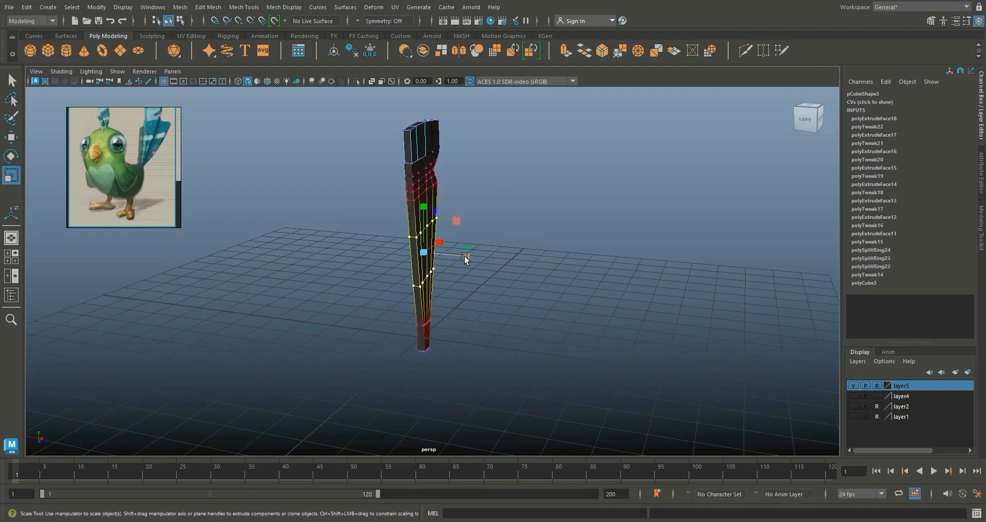
{"action": "key", "text": "w"}
{"action": "left_click_drag", "start_coordinate": [464, 256], "coordinate": [463, 255]}
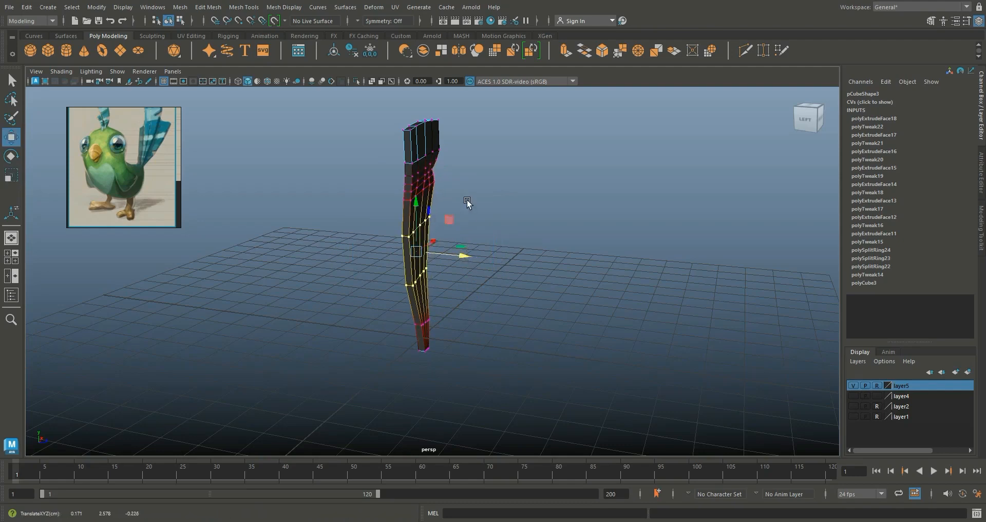
Step: Lean the feather's top vertex rows toward positive Z and adjust the depth of the edge loop at the notch's upper corner
{"action": "left_click_drag", "start_coordinate": [373, 102], "coordinate": [467, 173]}
{"action": "left_click", "coordinate": [434, 172]}
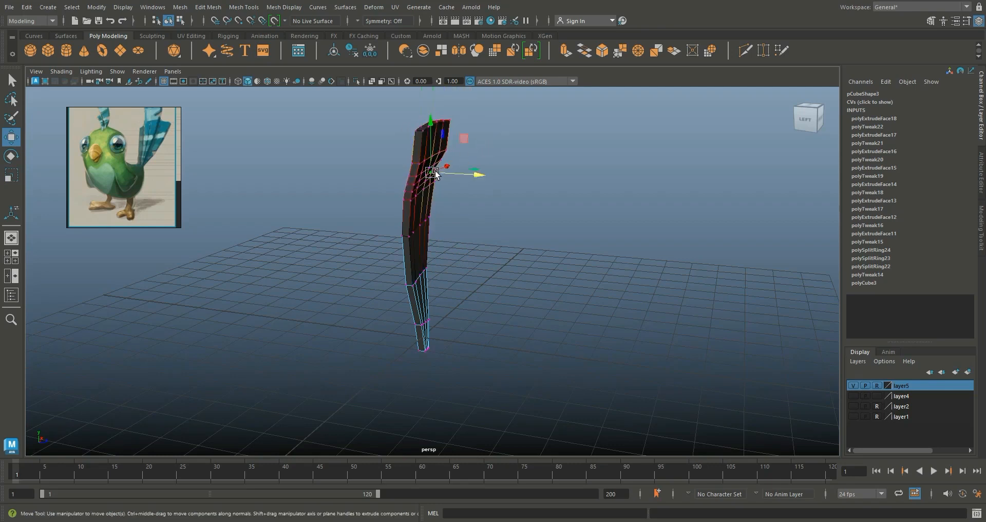
{"action": "left_click_drag", "start_coordinate": [533, 259], "coordinate": [420, 217], "text": "alt"}
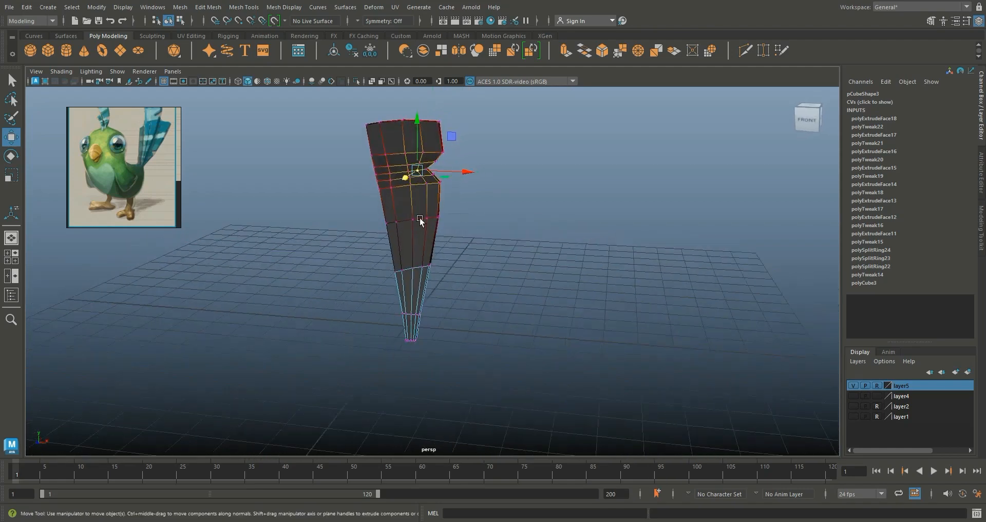
{"action": "right_click_drag", "start_coordinate": [399, 152], "coordinate": [397, 126]}
{"action": "double_click", "coordinate": [402, 153]}
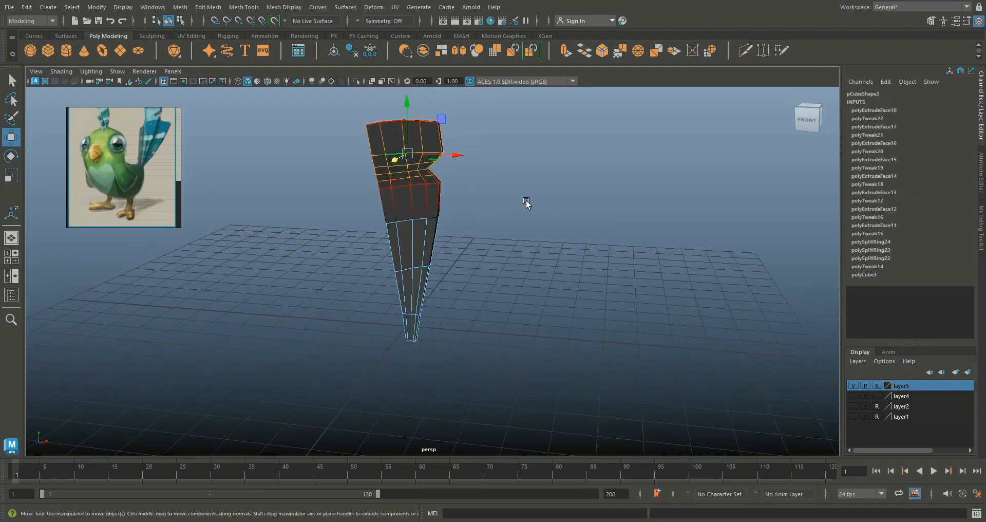
{"action": "left_click_drag", "start_coordinate": [526, 201], "coordinate": [449, 195], "text": "alt"}
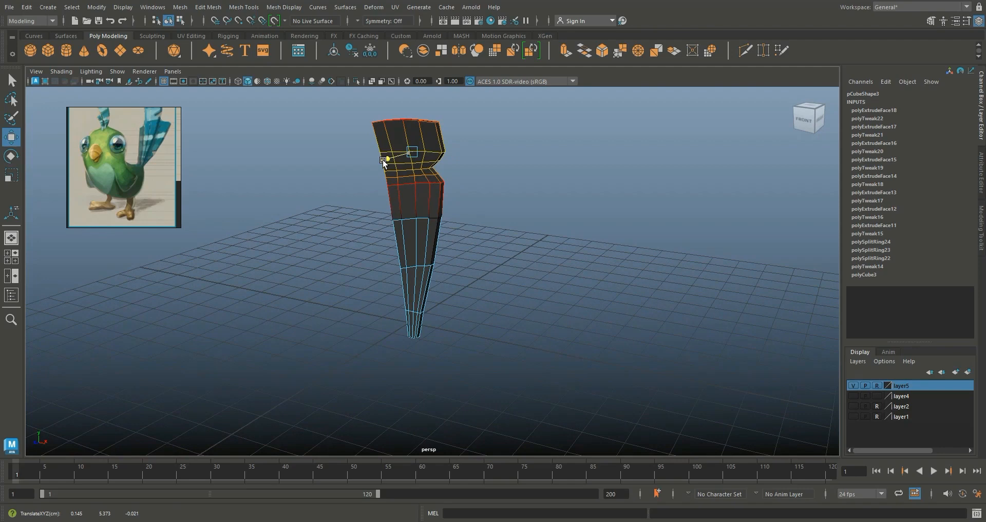
Step: Shift the feather's lower and middle edge loops along Z to even out its curve in side profile
{"action": "left_click_drag", "start_coordinate": [493, 269], "coordinate": [394, 272], "text": "alt"}
{"action": "double_click", "coordinate": [420, 267]}
{"action": "double_click", "coordinate": [417, 309]}
{"action": "scroll", "coordinate": [449, 327], "scroll_direction": "up", "scroll_amount": 2}
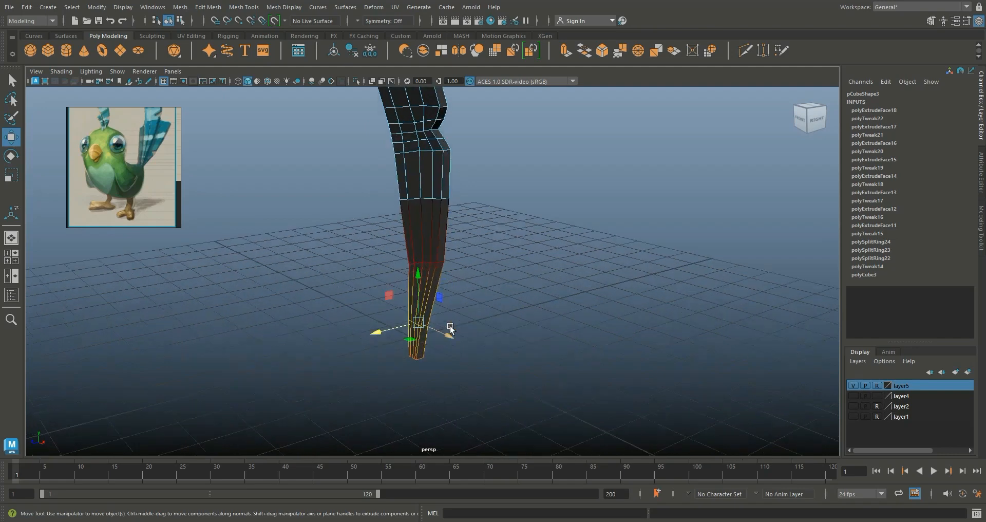
{"action": "left_click_drag", "start_coordinate": [385, 330], "coordinate": [665, 293]}
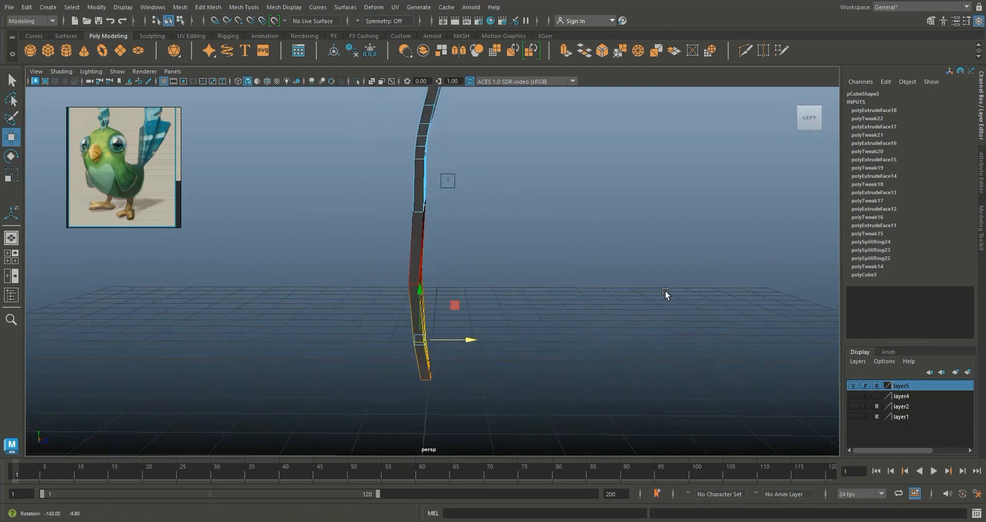
{"action": "double_click", "coordinate": [418, 212]}
{"action": "left_click_drag", "start_coordinate": [467, 202], "coordinate": [464, 203]}
{"action": "scroll", "coordinate": [525, 272], "scroll_direction": "down", "scroll_amount": 3}
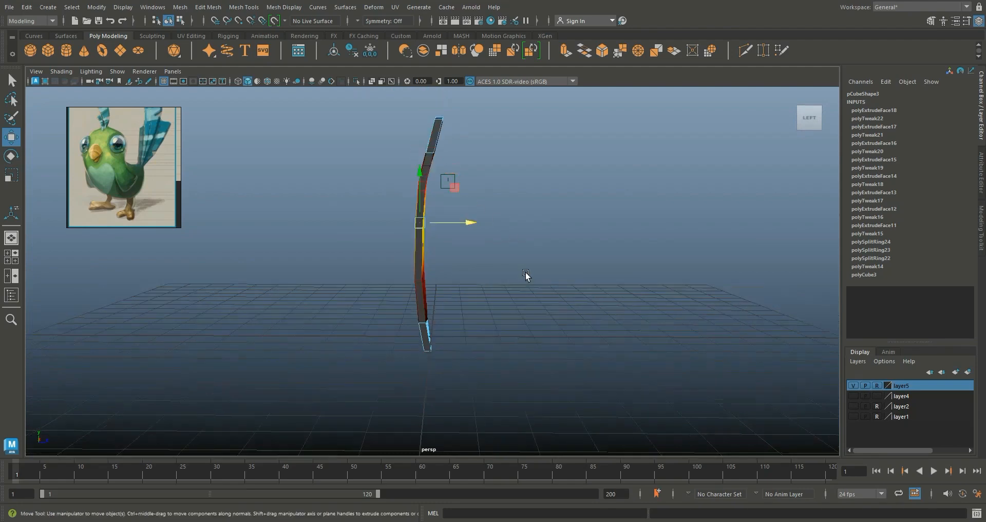
Step: Preview the feather in smooth display and switch back to the unsmoothed mesh
{"action": "left_click_drag", "start_coordinate": [525, 275], "coordinate": [442, 270], "text": "alt"}
{"action": "key", "text": "3"}
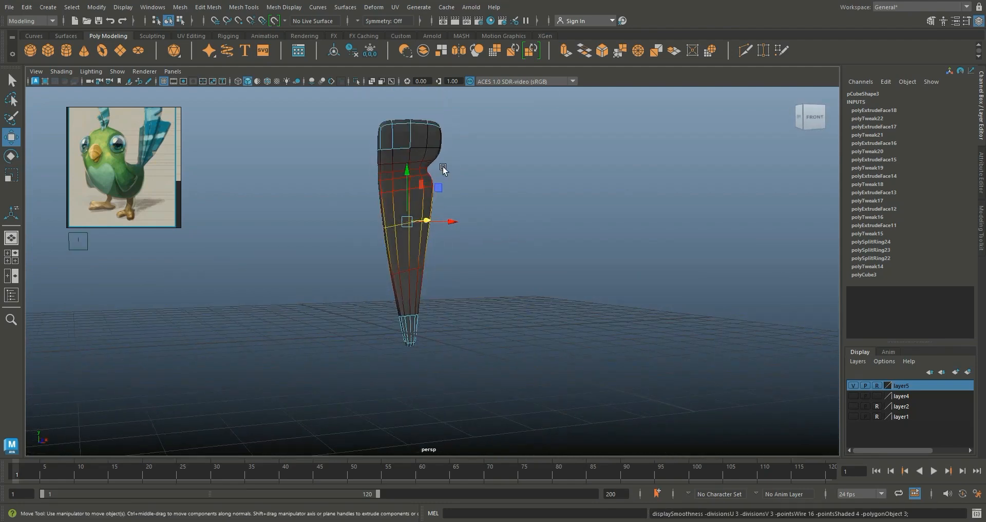
{"action": "key", "text": "1"}
Step: Insert supporting edge loops just below the feather's top edge and just above its bottom tip
{"action": "right_click_drag", "start_coordinate": [426, 141], "coordinate": [476, 132]}
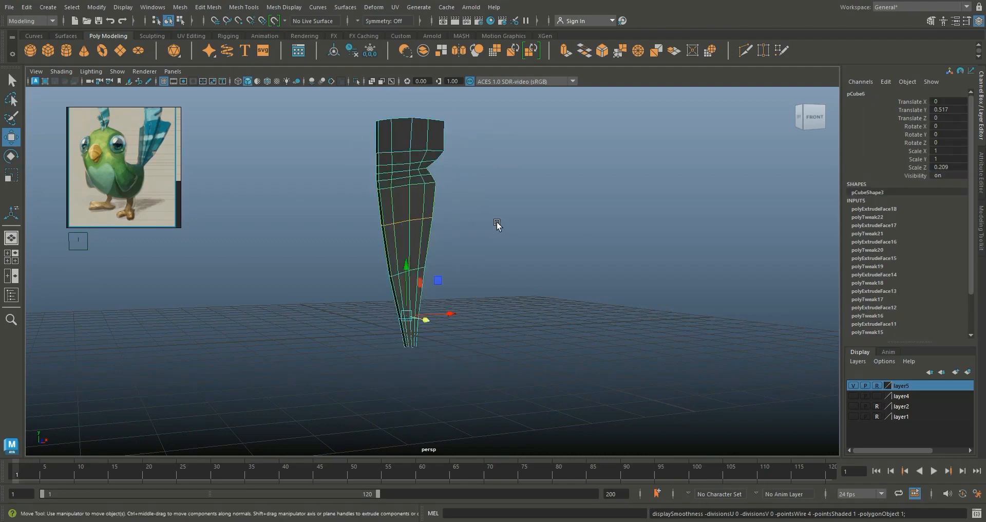
{"action": "scroll", "coordinate": [494, 205], "scroll_direction": "up", "scroll_amount": 5}
{"action": "right_click_drag", "start_coordinate": [383, 196], "coordinate": [450, 181]}
{"action": "middle_click_drag", "start_coordinate": [488, 193], "coordinate": [491, 241], "text": "alt"}
{"action": "left_click", "coordinate": [211, 7]}
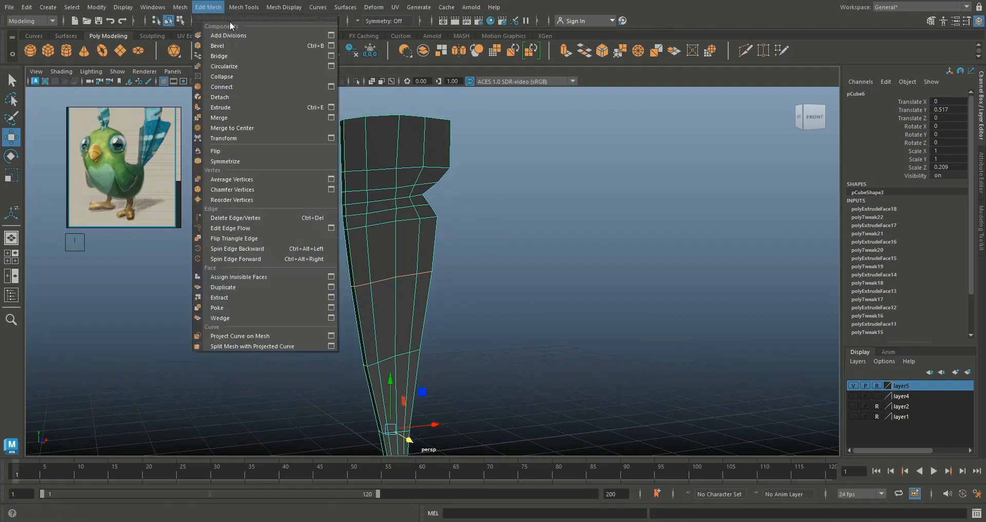
{"action": "mouse_move", "coordinate": [244, 7]}
{"action": "left_click", "coordinate": [269, 87]}
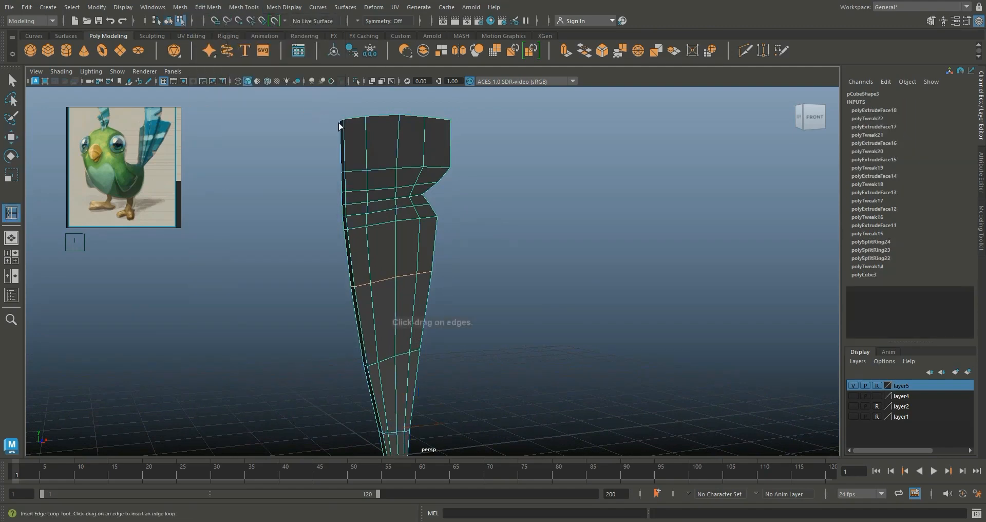
{"action": "left_click", "coordinate": [342, 122]}
{"action": "left_click_drag", "start_coordinate": [342, 122], "coordinate": [342, 121]}
{"action": "middle_click_drag", "start_coordinate": [526, 185], "coordinate": [507, 133], "text": "alt"}
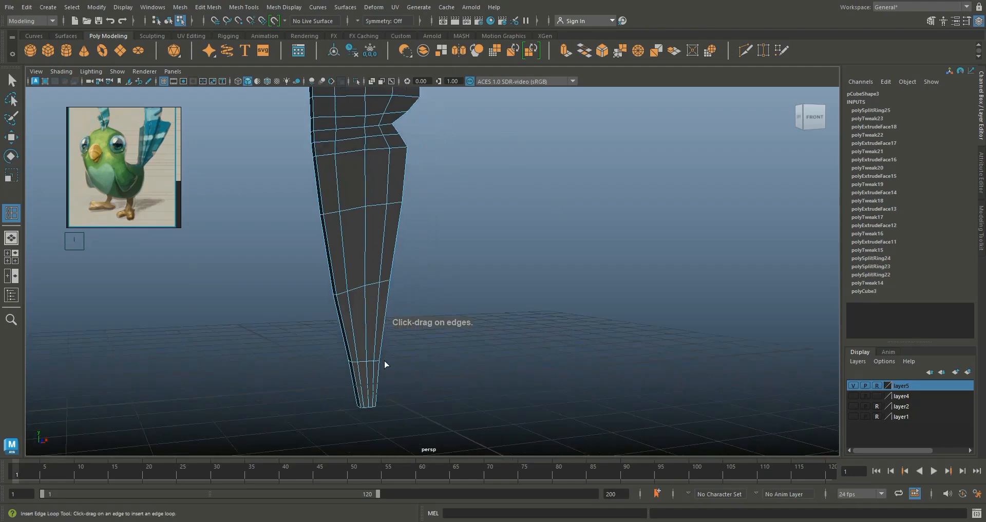
{"action": "left_click", "coordinate": [368, 403]}
Step: Undo the last side loop and insert supporting edge loops close to both borders of the feather's thin side
{"action": "left_click_drag", "start_coordinate": [440, 340], "coordinate": [386, 418], "text": "alt"}
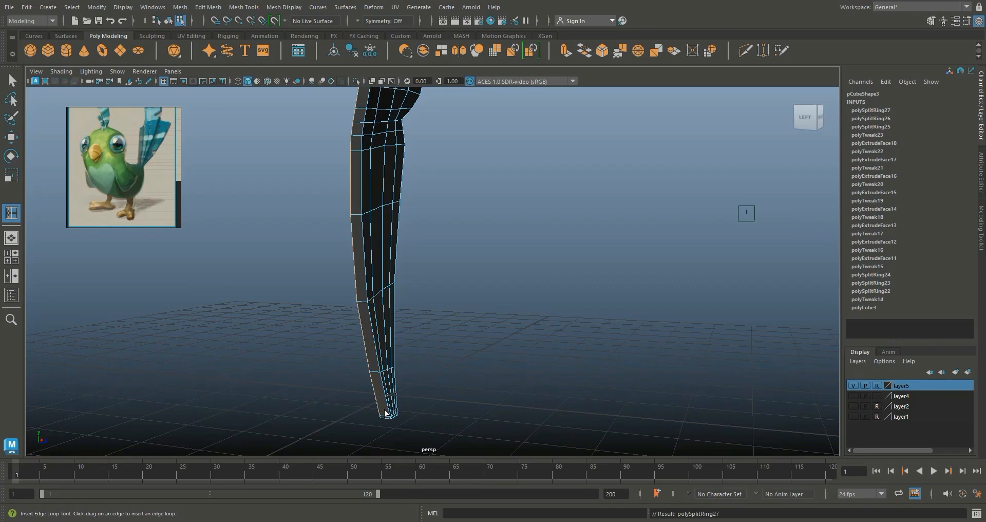
{"action": "key", "text": "ctrl+z"}
{"action": "left_click", "coordinate": [385, 414]}
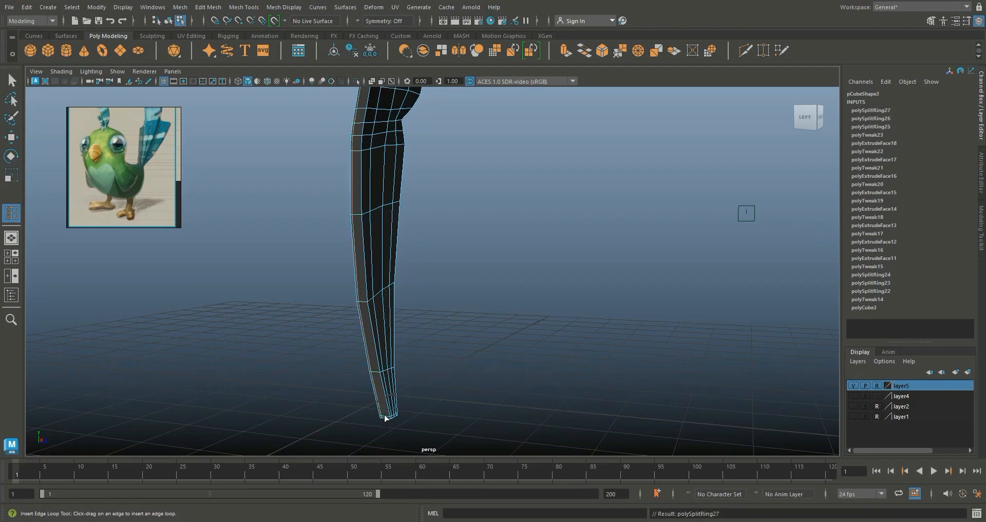
{"action": "left_click", "coordinate": [389, 414]}
Step: Insert edge loops closely above and below the edge row at the notch's lower corner
{"action": "scroll", "coordinate": [451, 406], "scroll_direction": "down", "scroll_amount": 5}
{"action": "left_click_drag", "start_coordinate": [446, 364], "coordinate": [367, 359], "text": "alt"}
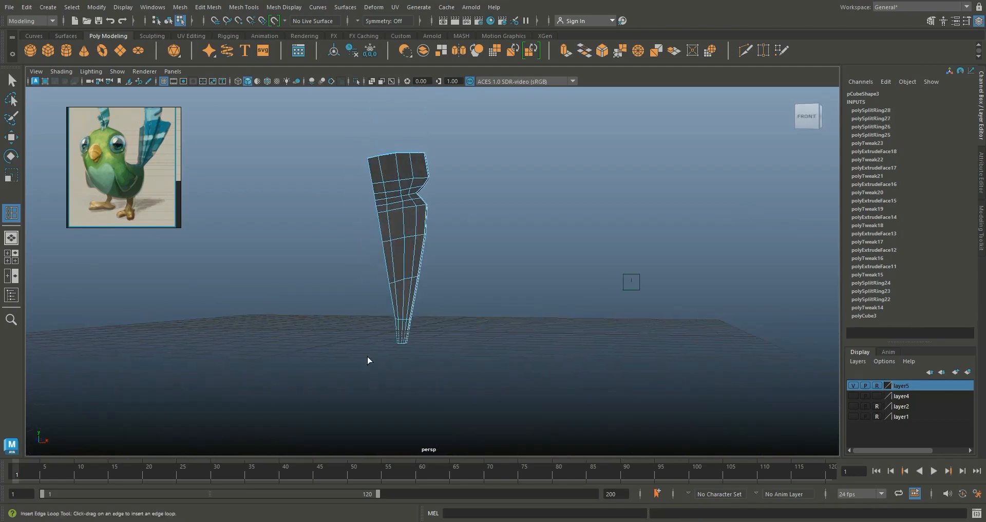
{"action": "scroll", "coordinate": [456, 214], "scroll_direction": "up", "scroll_amount": 5}
{"action": "middle_click_drag", "start_coordinate": [457, 214], "coordinate": [465, 289], "text": "alt"}
{"action": "scroll", "coordinate": [464, 290], "scroll_direction": "up", "scroll_amount": 5}
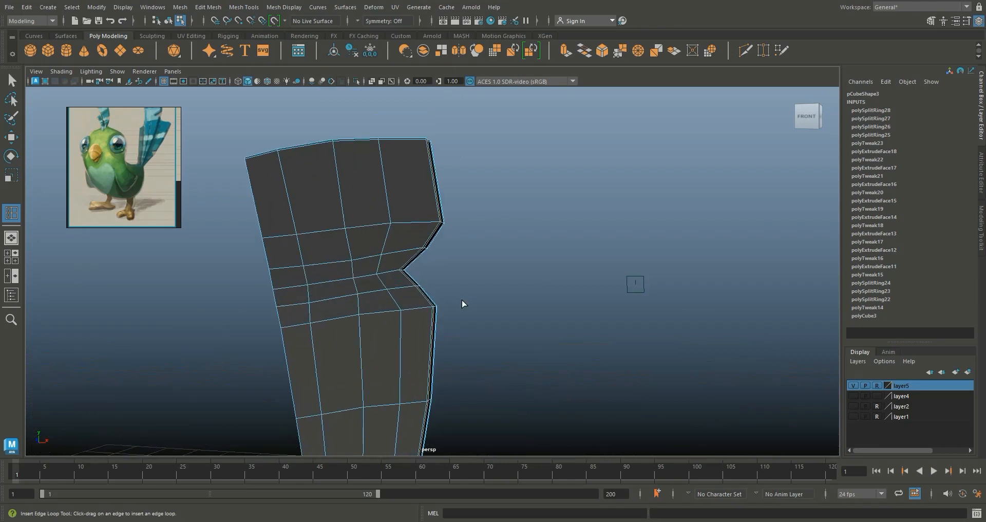
{"action": "left_click", "coordinate": [430, 313]}
{"action": "left_click", "coordinate": [432, 312]}
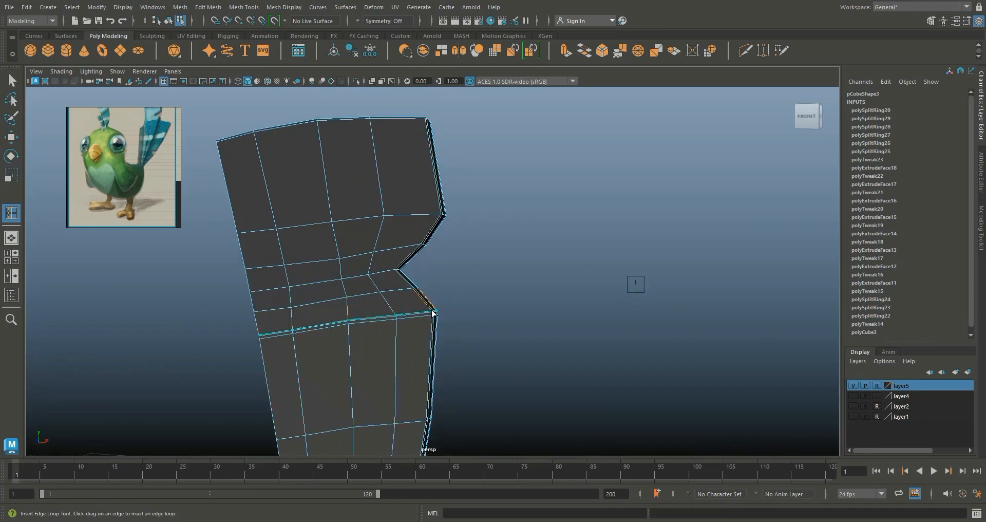
Step: Insert tight supporting edge loops around the notch's upper corner, the row below it and the notch's inner tip
{"action": "left_click", "coordinate": [422, 244]}
{"action": "left_click", "coordinate": [439, 218]}
{"action": "left_click", "coordinate": [436, 226]}
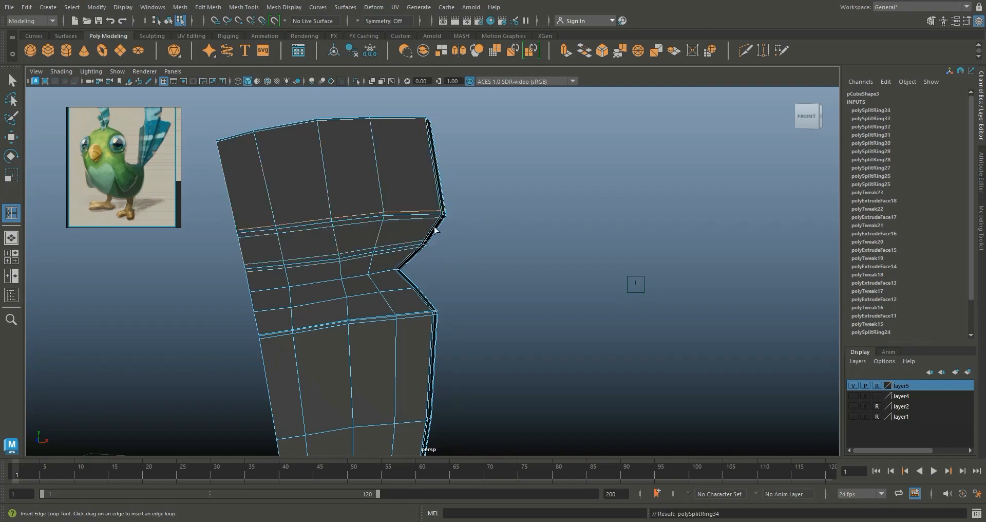
{"action": "left_click", "coordinate": [400, 271]}
{"action": "left_click", "coordinate": [395, 267]}
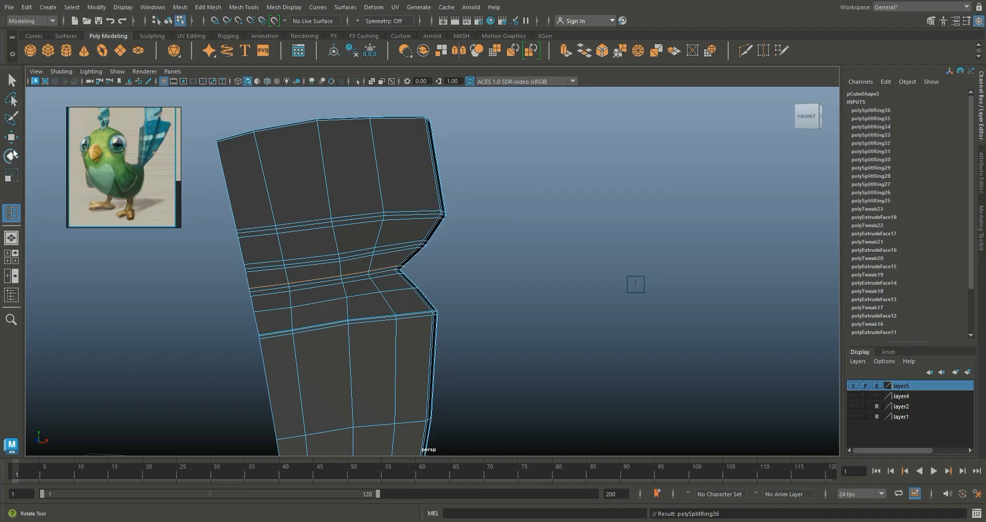
Step: Leave the edge loop tool and examine the smoothed feather in object mode from the front
{"action": "left_click", "coordinate": [12, 138]}
{"action": "left_click_drag", "start_coordinate": [288, 245], "coordinate": [372, 245], "text": "alt"}
{"action": "right_click", "coordinate": [382, 229]}
{"action": "right_click_drag", "start_coordinate": [383, 237], "coordinate": [433, 214]}
{"action": "left_click", "coordinate": [484, 249]}
{"action": "scroll", "coordinate": [473, 261], "scroll_direction": "up", "scroll_amount": 3}
{"action": "left_click_drag", "start_coordinate": [459, 249], "coordinate": [378, 257], "text": "alt"}
Step: Delete one edge loop at the notch's lower corner to soften the smoothed surface
{"action": "left_click", "coordinate": [377, 277]}
{"action": "right_click_drag", "start_coordinate": [363, 315], "coordinate": [365, 279]}
{"action": "left_click", "coordinate": [356, 308]}
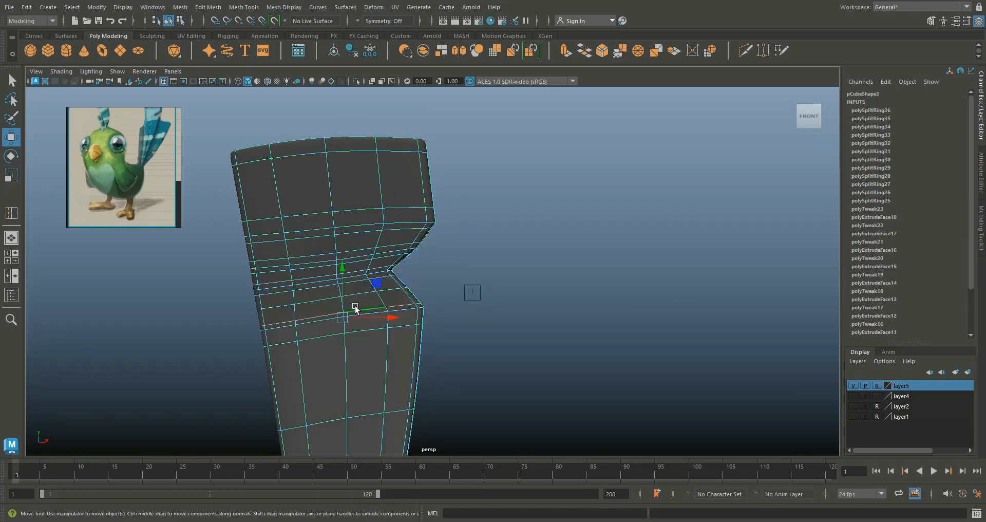
{"action": "right_click_drag", "start_coordinate": [355, 307], "coordinate": [311, 322], "text": "shift"}
{"action": "key", "text": "r"}
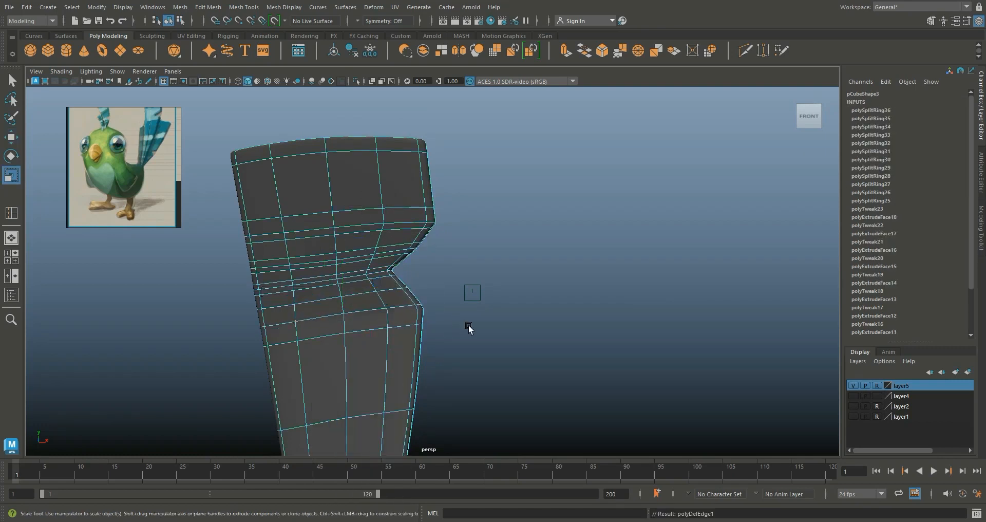
{"action": "left_click", "coordinate": [470, 324]}
Step: Delete one edge loop at the notch's upper corner in the same way
{"action": "left_click", "coordinate": [350, 230]}
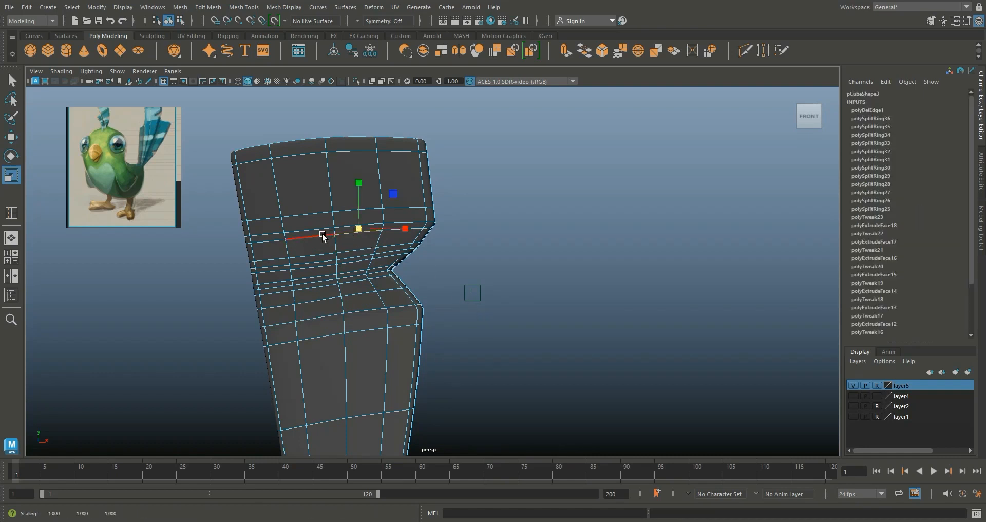
{"action": "right_click", "coordinate": [322, 234], "text": "shift"}
{"action": "left_click", "coordinate": [507, 296]}
{"action": "right_click_drag", "start_coordinate": [507, 295], "coordinate": [465, 298], "text": "alt"}
{"action": "left_click_drag", "start_coordinate": [465, 297], "coordinate": [334, 310], "text": "alt"}
Step: Return to object mode and select the whole feather
{"action": "right_click_drag", "start_coordinate": [494, 230], "coordinate": [578, 233]}
{"action": "left_click_drag", "start_coordinate": [579, 233], "coordinate": [424, 328], "text": "alt"}
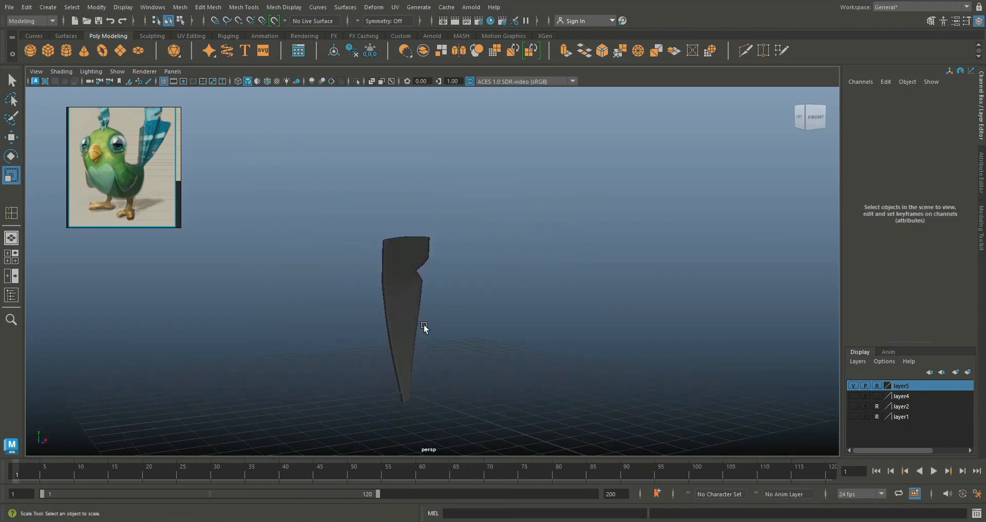
{"action": "right_click_drag", "start_coordinate": [425, 328], "coordinate": [497, 245], "text": "alt"}
{"action": "left_click", "coordinate": [411, 298]}
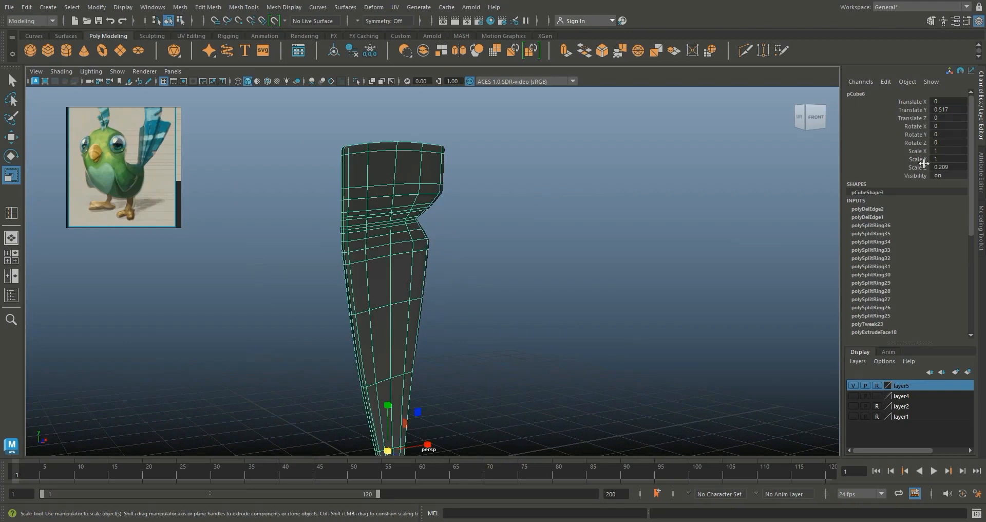
Step: Delete one of the closely spaced edge loops crossing the feather just above the notch's inner corner
{"action": "scroll", "coordinate": [469, 222], "scroll_direction": "up", "scroll_amount": 3}
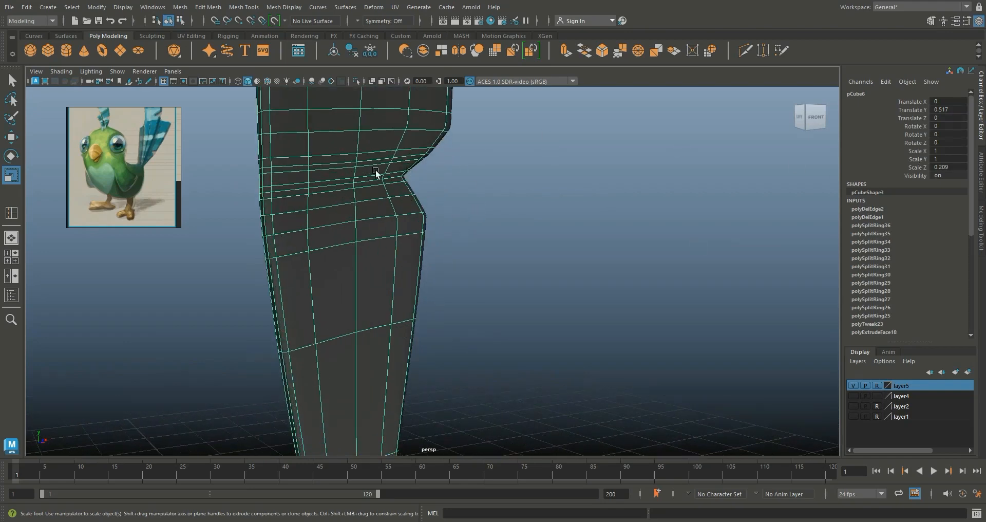
{"action": "right_click_drag", "start_coordinate": [338, 164], "coordinate": [286, 185]}
{"action": "left_click", "coordinate": [333, 169]}
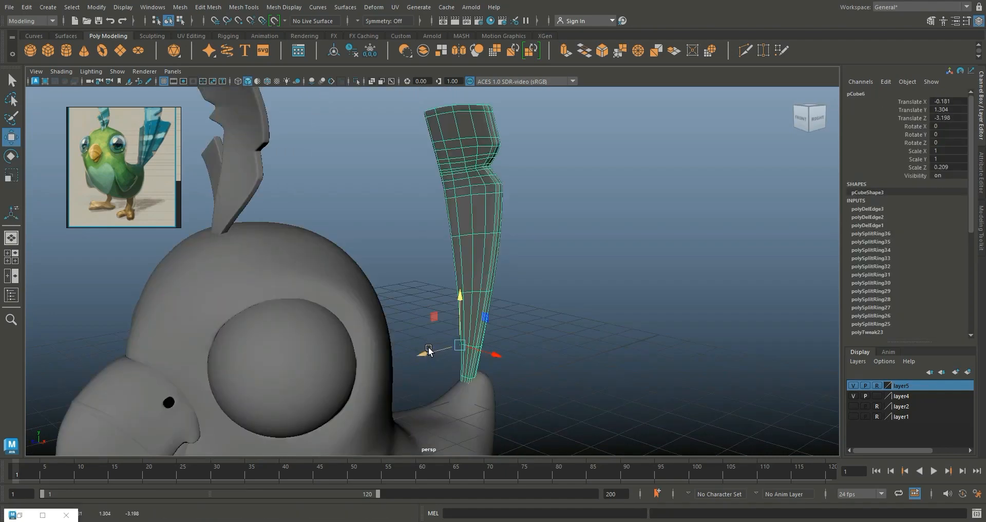
Step: Move the feather over the bird's tail tip, at about -3.44 along Z, and adjust it sideways
{"action": "left_click_drag", "start_coordinate": [429, 351], "coordinate": [447, 347]}
{"action": "left_click_drag", "start_coordinate": [554, 380], "coordinate": [446, 384], "text": "alt"}
{"action": "left_click_drag", "start_coordinate": [490, 361], "coordinate": [485, 360]}
{"action": "scroll", "coordinate": [574, 344], "scroll_direction": "up", "scroll_amount": 3}
Step: Turn on smooth mesh preview for the bird's body and accept the high face count check
{"action": "left_click_drag", "start_coordinate": [573, 344], "coordinate": [449, 312], "text": "alt"}
{"action": "left_click", "coordinate": [423, 290]}
{"action": "key", "text": "3"}
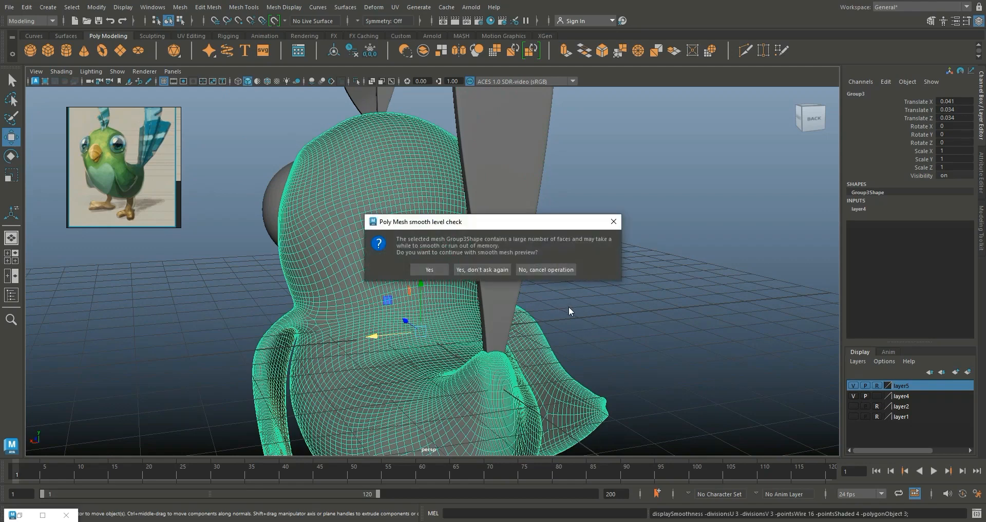
{"action": "left_click", "coordinate": [438, 268]}
{"action": "left_click", "coordinate": [596, 298]}
Step: Centre the feather on the tail tip from behind and raise it, to about X -0.1 and Y 1.421
{"action": "scroll", "coordinate": [595, 297], "scroll_direction": "down", "scroll_amount": 4}
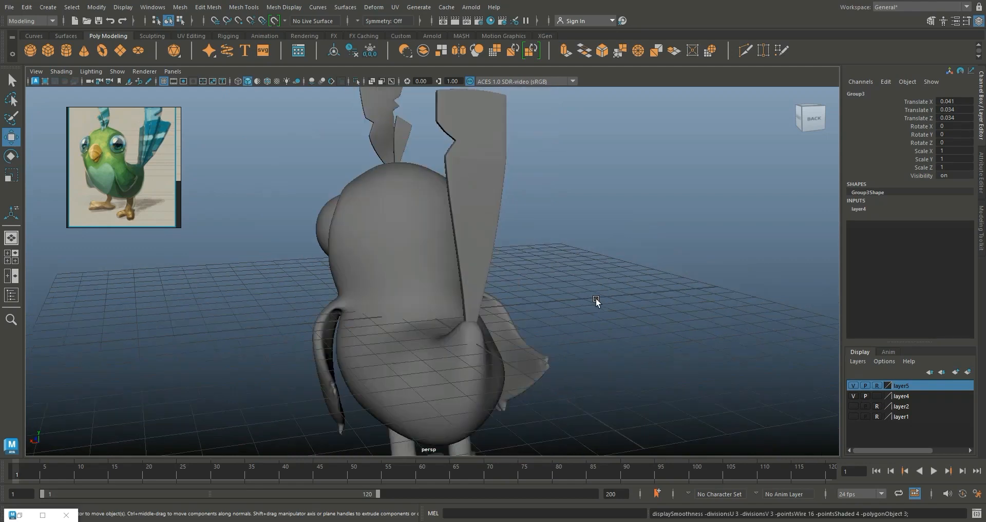
{"action": "left_click_drag", "start_coordinate": [595, 298], "coordinate": [559, 294], "text": "alt"}
{"action": "left_click", "coordinate": [457, 297]}
{"action": "left_click_drag", "start_coordinate": [431, 297], "coordinate": [421, 295]}
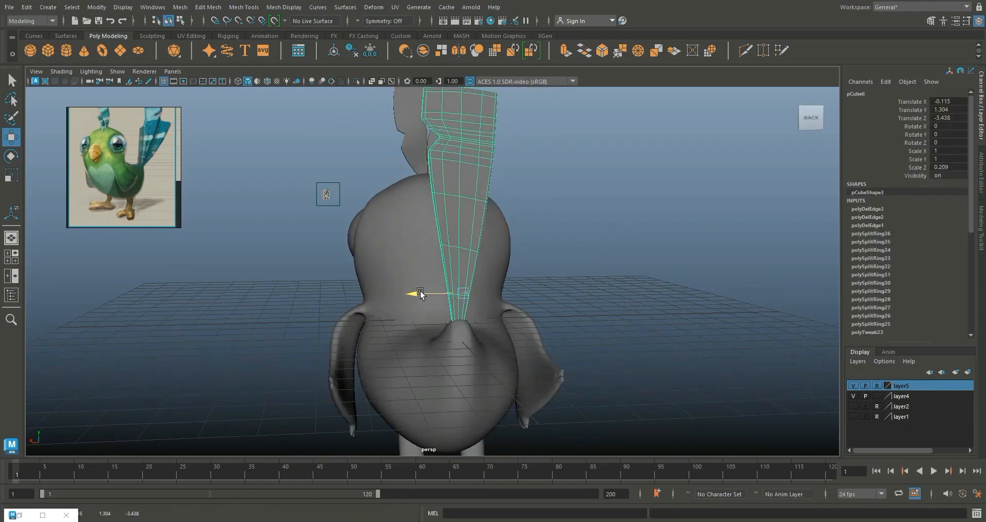
{"action": "left_click_drag", "start_coordinate": [463, 252], "coordinate": [464, 247]}
{"action": "left_click", "coordinate": [576, 253]}
Step: Delete the edge loop just below the feather notch's inner corner and return to object mode
{"action": "left_click_drag", "start_coordinate": [576, 252], "coordinate": [711, 290], "text": "alt"}
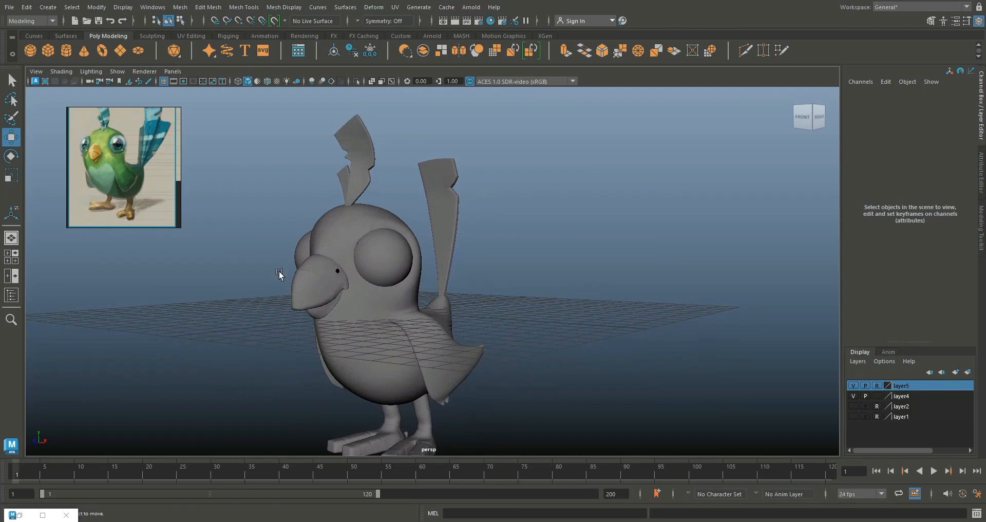
{"action": "key", "text": "f"}
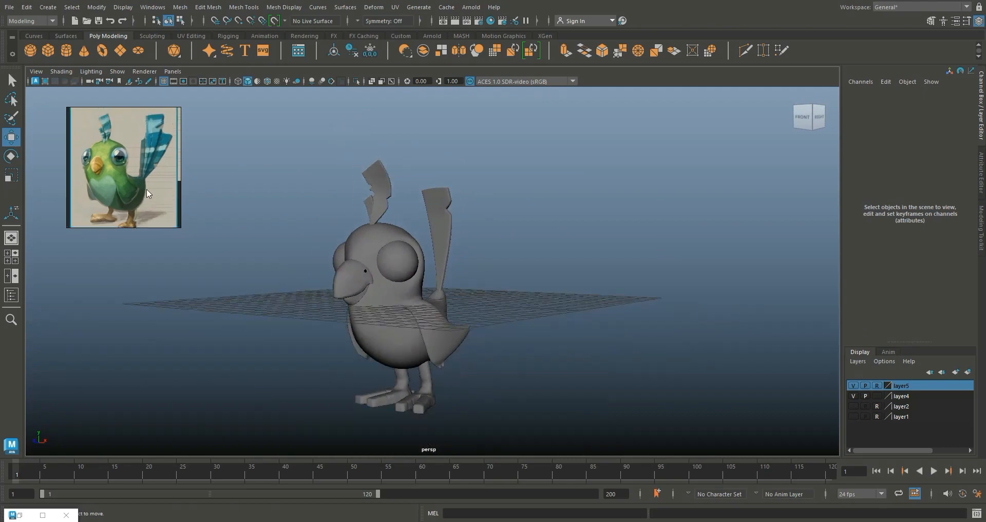
{"action": "scroll", "coordinate": [431, 249], "scroll_direction": "up", "scroll_amount": 5}
{"action": "left_click", "coordinate": [431, 248]}
{"action": "scroll", "coordinate": [444, 186], "scroll_direction": "up", "scroll_amount": 2}
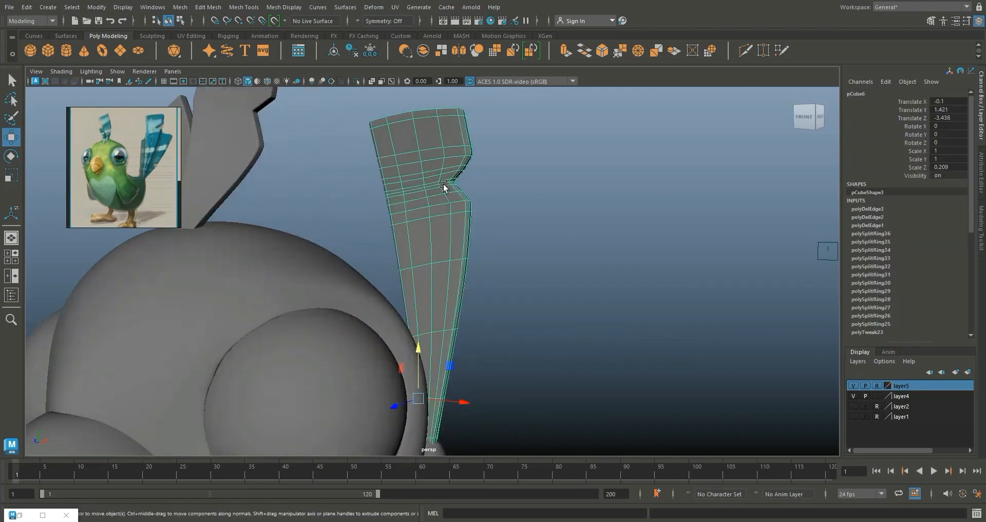
{"action": "right_click_drag", "start_coordinate": [444, 194], "coordinate": [442, 164]}
{"action": "double_click", "coordinate": [446, 191]}
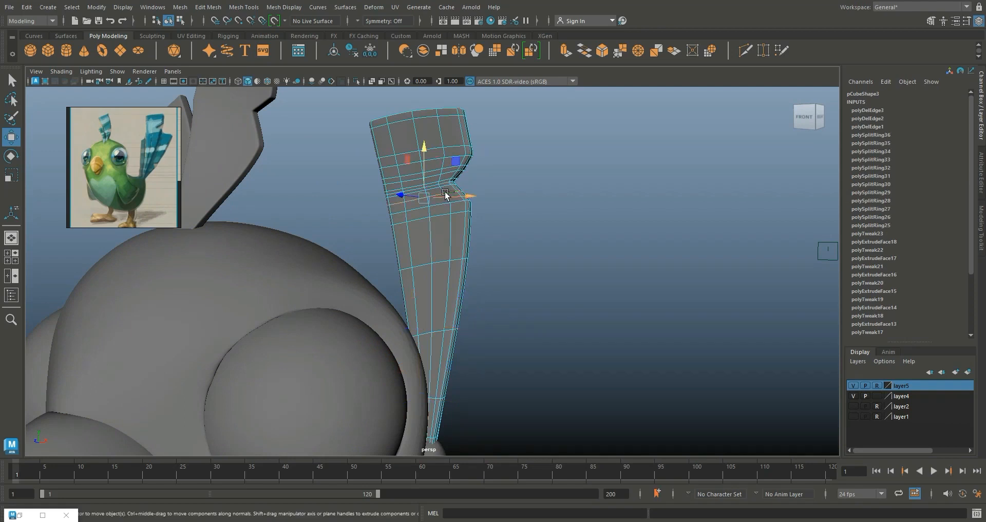
{"action": "right_click_drag", "start_coordinate": [376, 211], "coordinate": [374, 215], "text": "shift"}
{"action": "left_click", "coordinate": [568, 244]}
{"action": "scroll", "coordinate": [581, 253], "scroll_direction": "down", "scroll_amount": 4}
{"action": "left_click_drag", "start_coordinate": [582, 257], "coordinate": [449, 225], "text": "alt"}
{"action": "right_click_drag", "start_coordinate": [449, 224], "coordinate": [550, 245]}
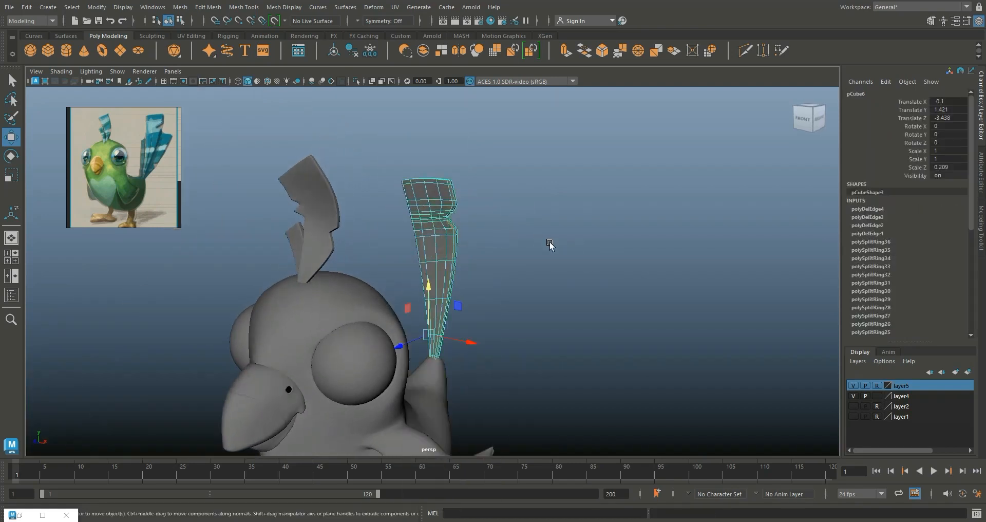
Step: Delete a further edge loop at the inner corner of the feather's notch, return to object mode and deselect
{"action": "left_click", "coordinate": [550, 245]}
{"action": "scroll", "coordinate": [567, 272], "scroll_direction": "down", "scroll_amount": 3}
{"action": "mouse_move", "coordinate": [569, 274]}
{"action": "left_mouse_down", "text": "alt"}
{"action": "mouse_move", "coordinate": [537, 270]}
{"action": "mouse_move", "coordinate": [553, 275]}
{"action": "left_mouse_up", "text": "alt"}
{"action": "scroll", "coordinate": [553, 275], "scroll_direction": "up", "scroll_amount": 5}
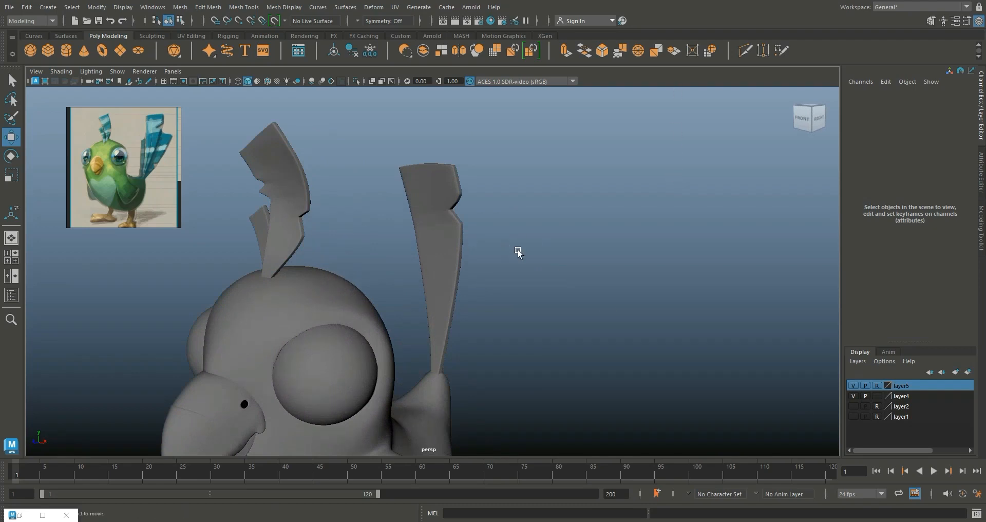
{"action": "scroll", "coordinate": [518, 253], "scroll_direction": "up", "scroll_amount": 6}
{"action": "left_click", "coordinate": [459, 157]}
{"action": "right_click_drag", "start_coordinate": [453, 146], "coordinate": [456, 144]}
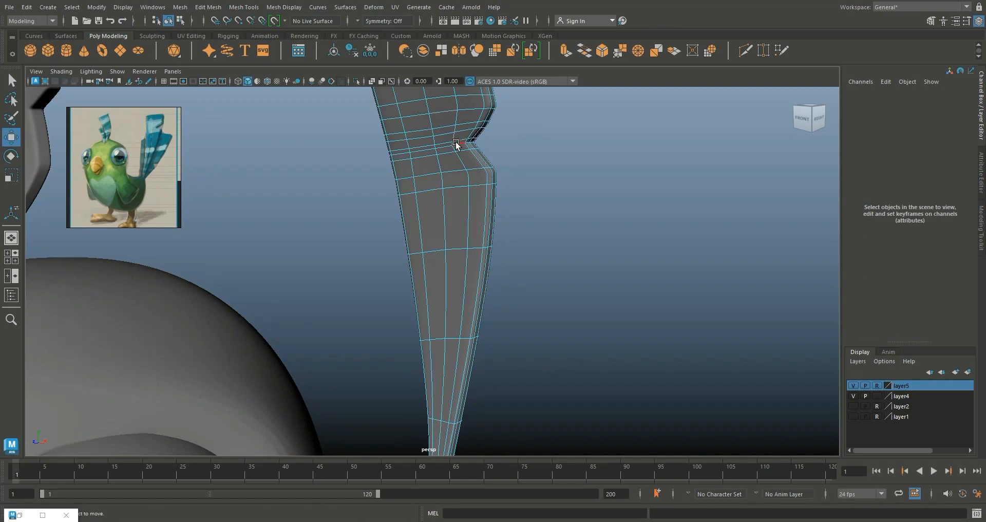
{"action": "left_click", "coordinate": [455, 142]}
{"action": "right_click_drag", "start_coordinate": [451, 141], "coordinate": [418, 158], "text": "shift"}
{"action": "right_click_drag", "start_coordinate": [482, 130], "coordinate": [545, 111]}
{"action": "left_click", "coordinate": [553, 130]}
Step: Move the tail feather slightly backward along Z in the side view to sit over the tail tip
{"action": "scroll", "coordinate": [547, 154], "scroll_direction": "down", "scroll_amount": 5}
{"action": "left_click_drag", "start_coordinate": [554, 156], "coordinate": [682, 161], "text": "alt"}
{"action": "scroll", "coordinate": [529, 159], "scroll_direction": "down", "scroll_amount": 5}
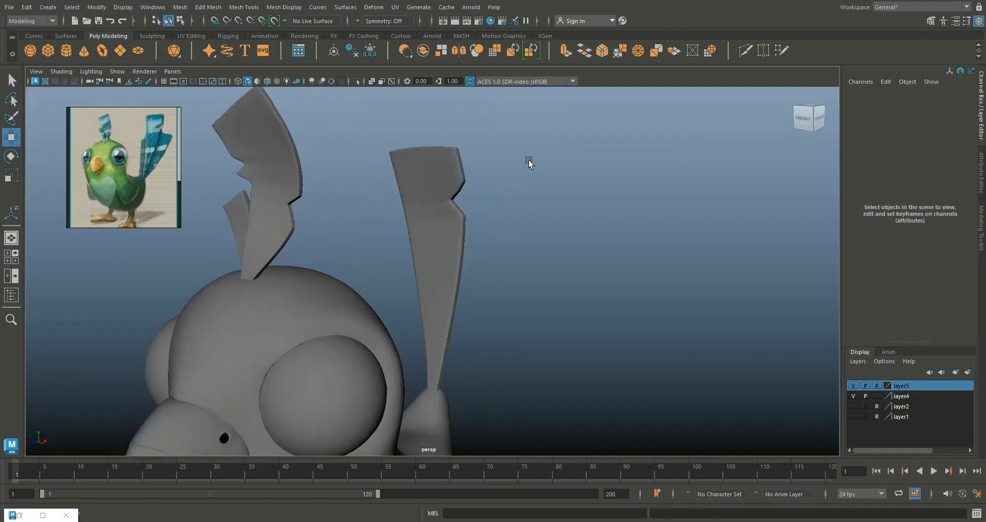
{"action": "left_click_drag", "start_coordinate": [527, 185], "coordinate": [472, 279], "text": "alt"}
{"action": "left_click", "coordinate": [472, 279]}
{"action": "left_click", "coordinate": [11, 255]}
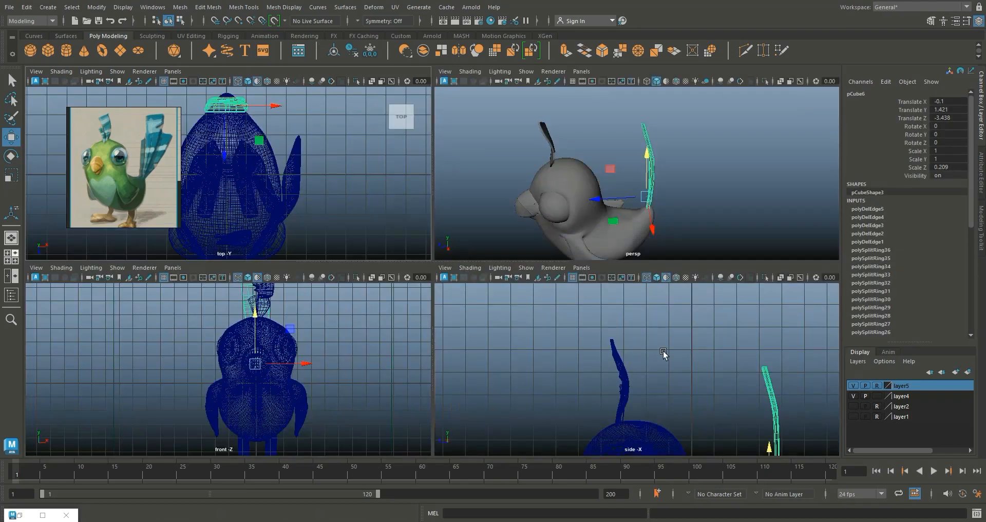
{"action": "key", "text": "space"}
{"action": "scroll", "coordinate": [589, 202], "scroll_direction": "up", "scroll_amount": 3}
{"action": "left_click_drag", "start_coordinate": [528, 371], "coordinate": [534, 370]}
{"action": "left_click", "coordinate": [645, 364]}
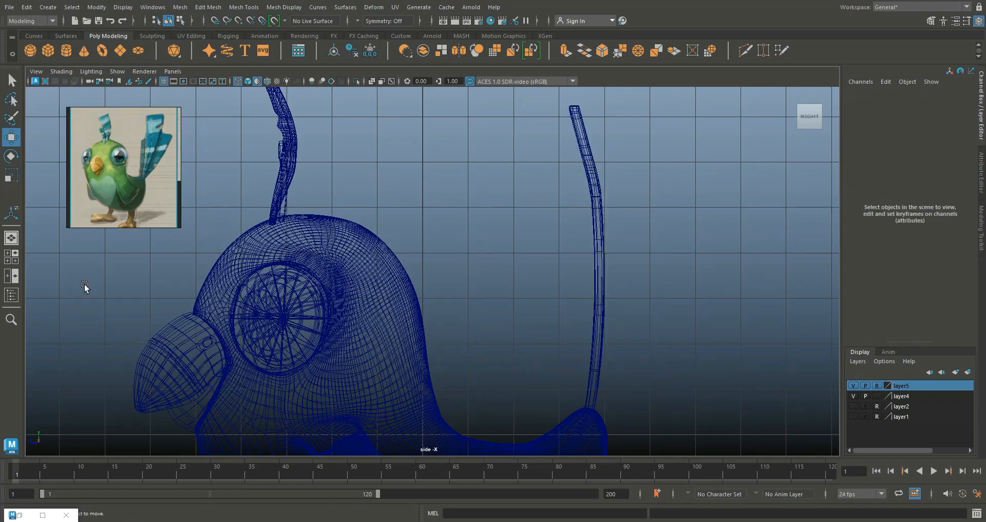
Step: Adjust the feather's height in the perspective view to about Y 1.411 so its base meets the tail
{"action": "left_click", "coordinate": [12, 237]}
{"action": "mouse_move", "coordinate": [589, 287]}
{"action": "left_mouse_down", "text": "alt"}
{"action": "mouse_move", "coordinate": [586, 308]}
{"action": "mouse_move", "coordinate": [592, 290]}
{"action": "mouse_move", "coordinate": [572, 288]}
{"action": "left_mouse_up", "text": "alt"}
{"action": "left_click_drag", "start_coordinate": [546, 319], "coordinate": [526, 319], "text": "alt"}
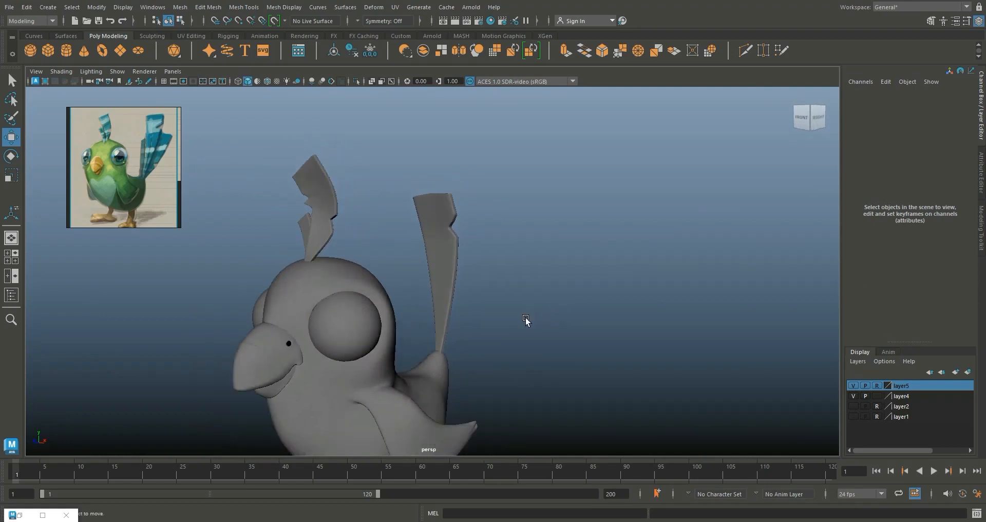
{"action": "left_click_drag", "start_coordinate": [482, 347], "coordinate": [456, 335], "text": "alt"}
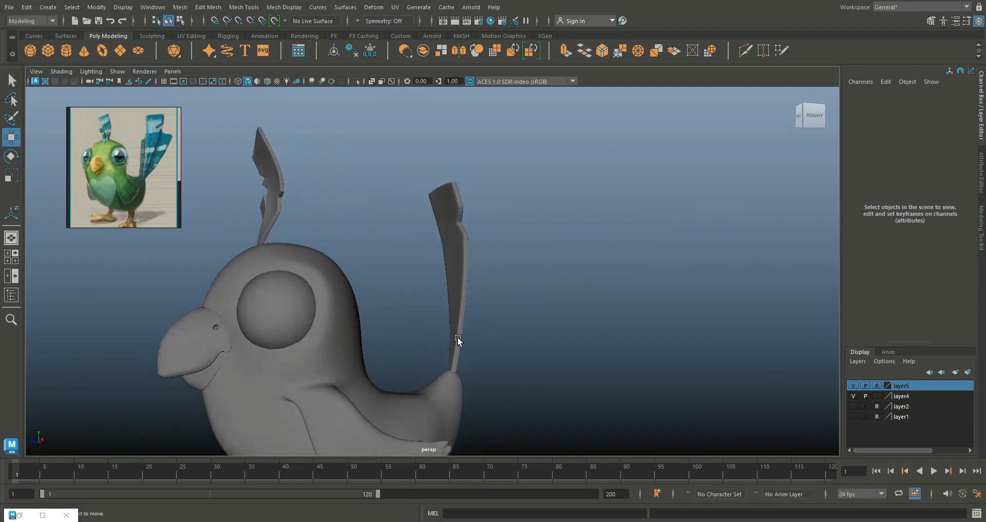
{"action": "left_click", "coordinate": [457, 336]}
{"action": "scroll", "coordinate": [487, 348], "scroll_direction": "up", "scroll_amount": 5}
{"action": "left_click_drag", "start_coordinate": [449, 272], "coordinate": [447, 250]}
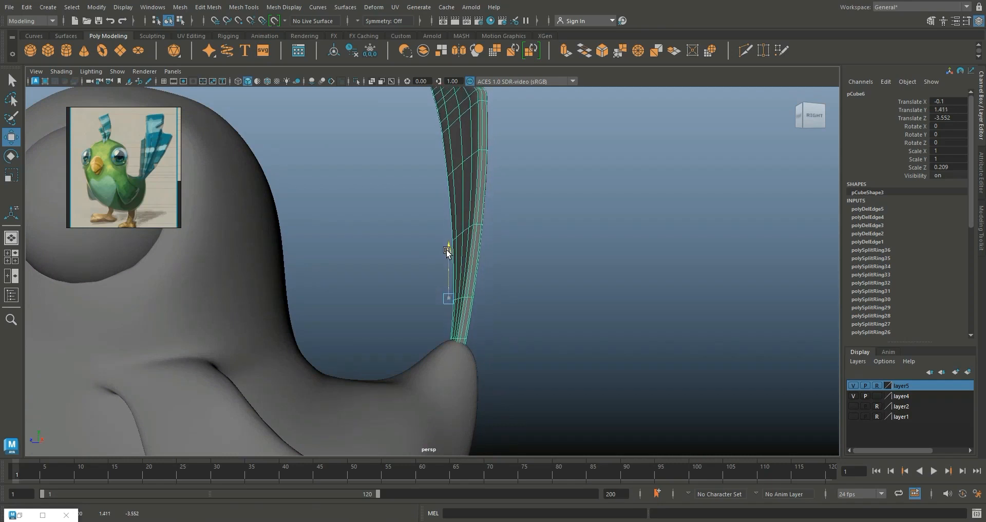
{"action": "left_click", "coordinate": [535, 267]}
{"action": "scroll", "coordinate": [526, 277], "scroll_direction": "down", "scroll_amount": 4}
{"action": "left_click_drag", "start_coordinate": [523, 280], "coordinate": [487, 289], "text": "alt"}
{"action": "scroll", "coordinate": [569, 288], "scroll_direction": "down", "scroll_amount": 6}
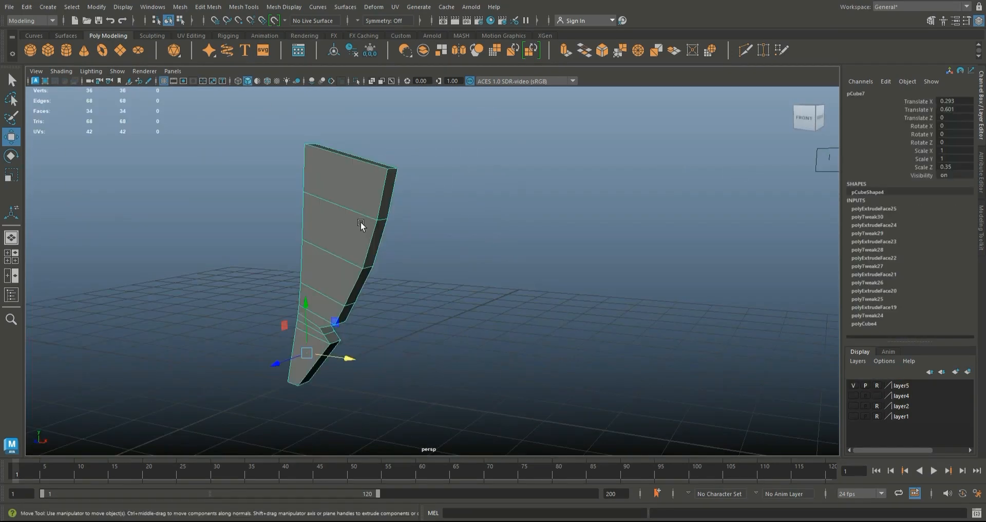
Step: Insert four support edge loops running lengthwise along the second feather's side edges and thickness
{"action": "key", "text": "3"}
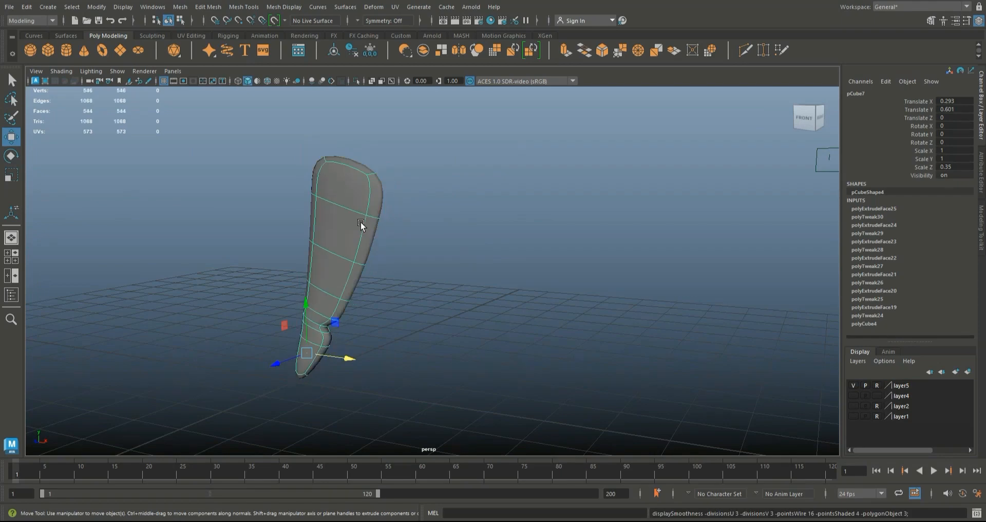
{"action": "key", "text": "1"}
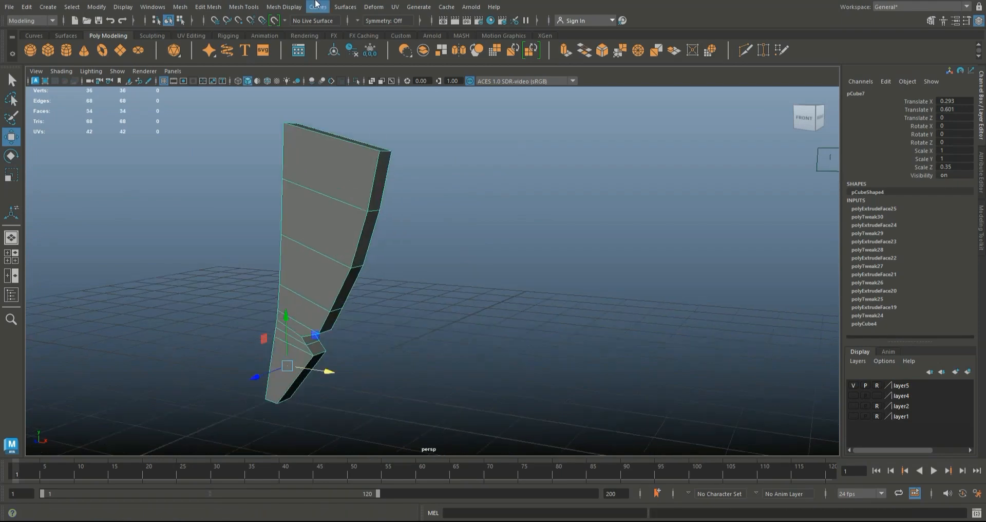
{"action": "left_click", "coordinate": [284, 7]}
{"action": "mouse_move", "coordinate": [242, 9]}
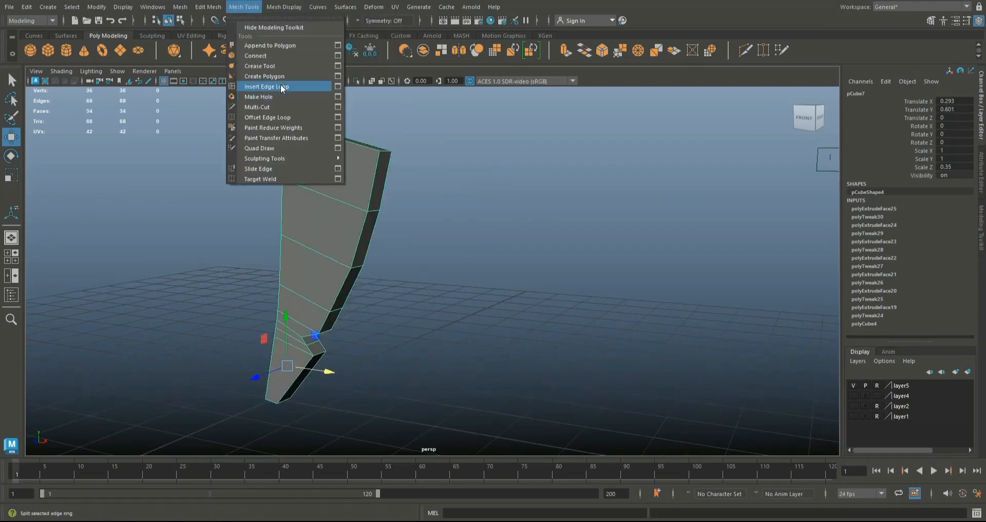
{"action": "left_click", "coordinate": [295, 80]}
{"action": "left_click", "coordinate": [286, 123]}
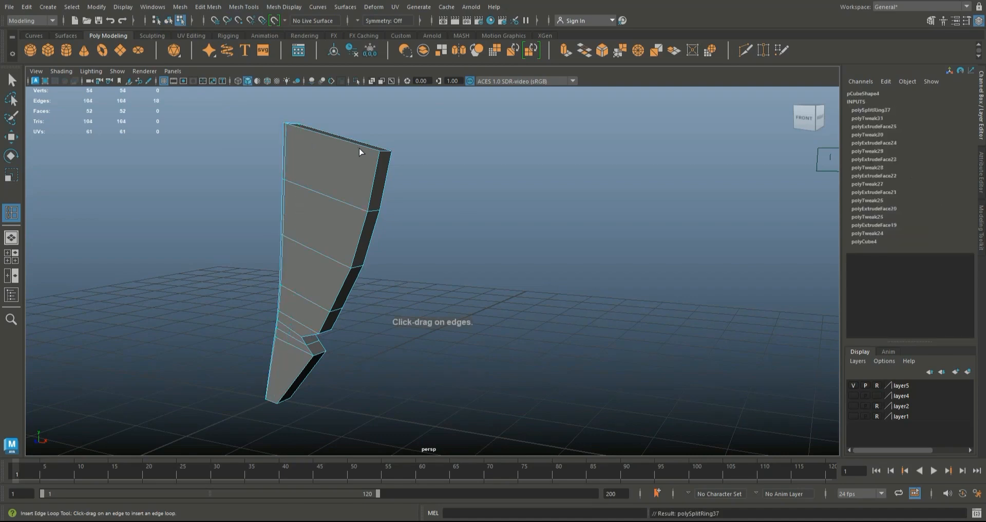
{"action": "left_click", "coordinate": [380, 153]}
{"action": "left_click", "coordinate": [386, 152]}
{"action": "left_click", "coordinate": [387, 152]}
Step: Insert support edge loops near the second feather's top end and bottom tip, checking the smooth preview
{"action": "key", "text": "3"}
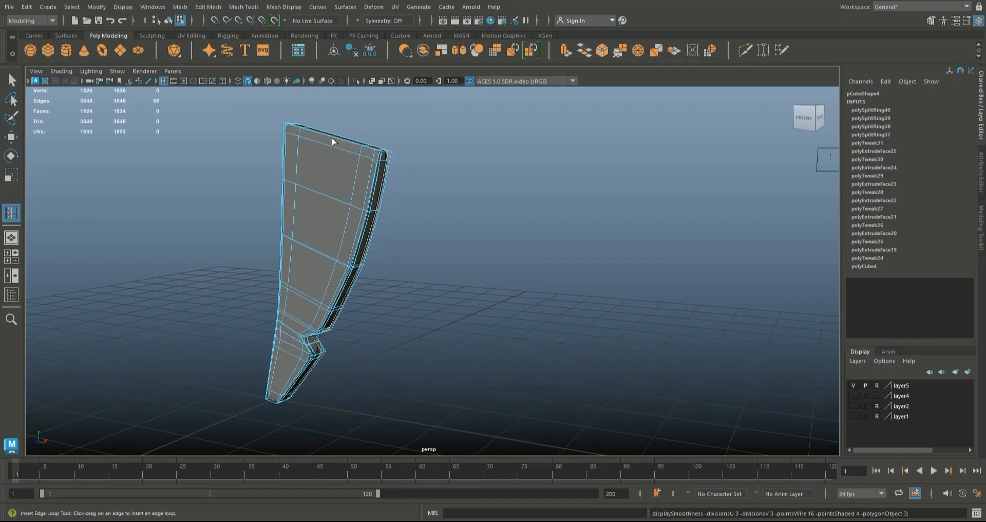
{"action": "key", "text": "1"}
{"action": "scroll", "coordinate": [375, 142], "scroll_direction": "up", "scroll_amount": 2}
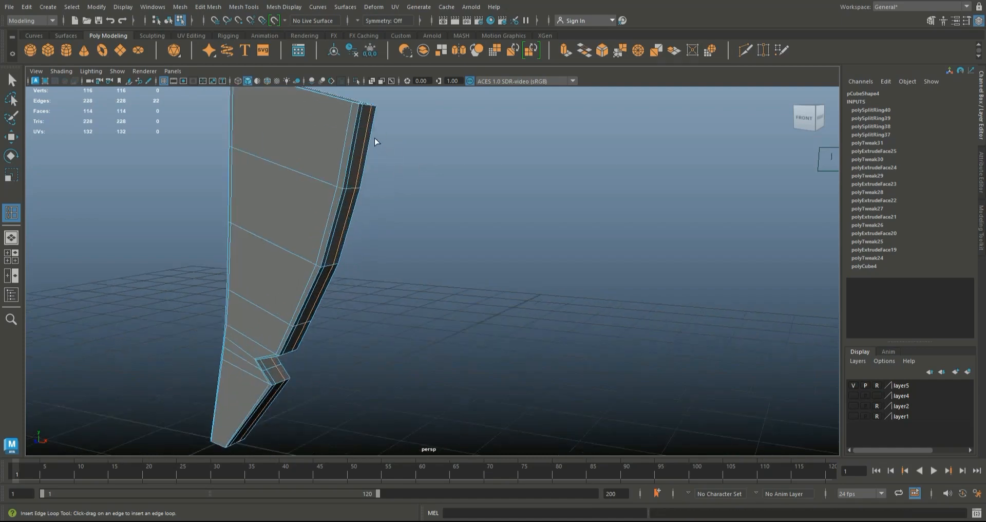
{"action": "left_click", "coordinate": [360, 109]}
{"action": "middle_click_drag", "start_coordinate": [403, 169], "coordinate": [472, 133], "text": "alt"}
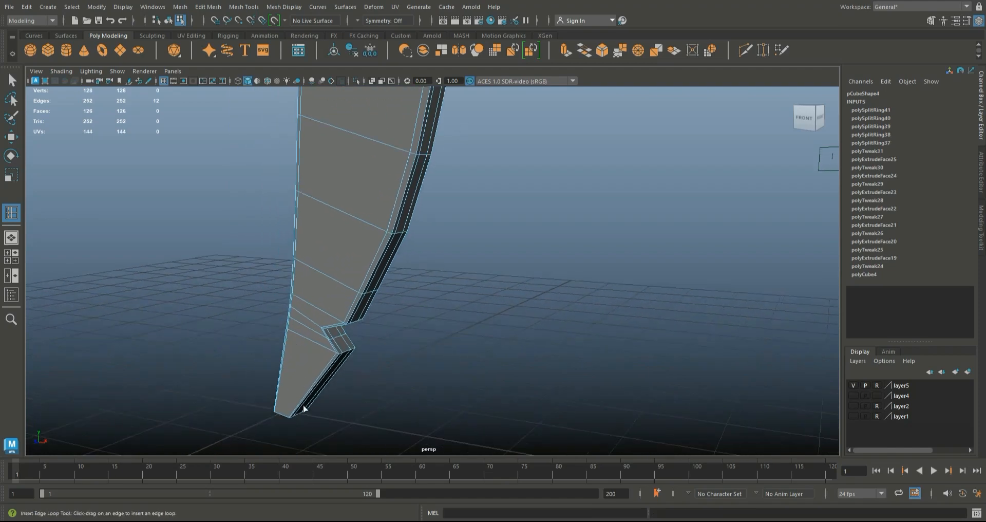
{"action": "left_click", "coordinate": [299, 413]}
{"action": "key", "text": "3"}
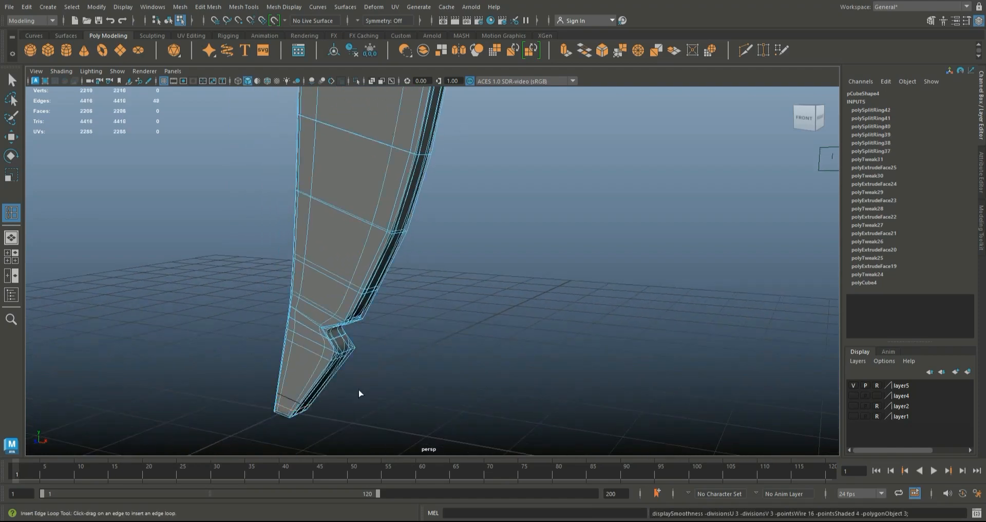
{"action": "key", "text": "1"}
Step: Insert support edge loops at the second feather's notch: above the upper point, below the lower point and at the inner corner
{"action": "scroll", "coordinate": [436, 298], "scroll_direction": "up", "scroll_amount": 3}
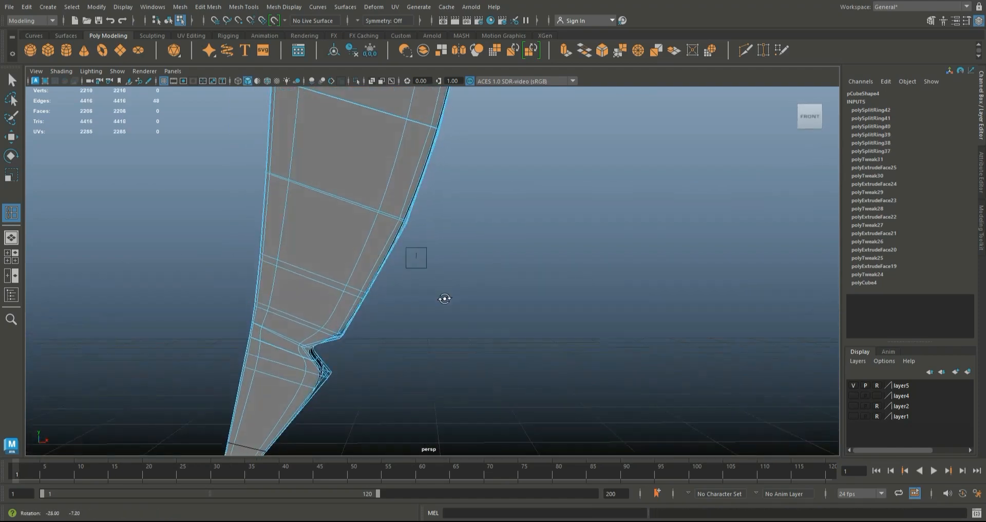
{"action": "left_click", "coordinate": [343, 334]}
{"action": "left_click", "coordinate": [325, 380]}
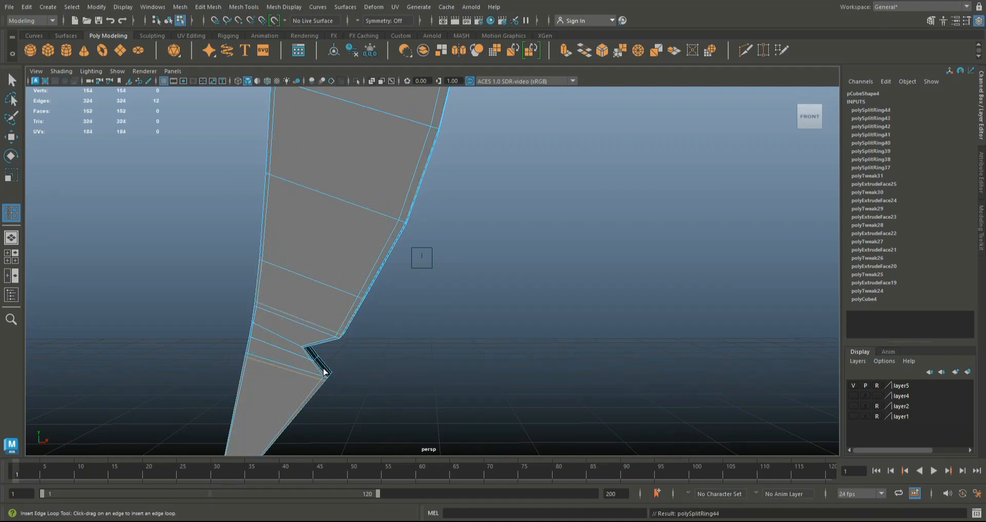
{"action": "key", "text": "3"}
{"action": "left_click_drag", "start_coordinate": [380, 356], "coordinate": [379, 337], "text": "alt"}
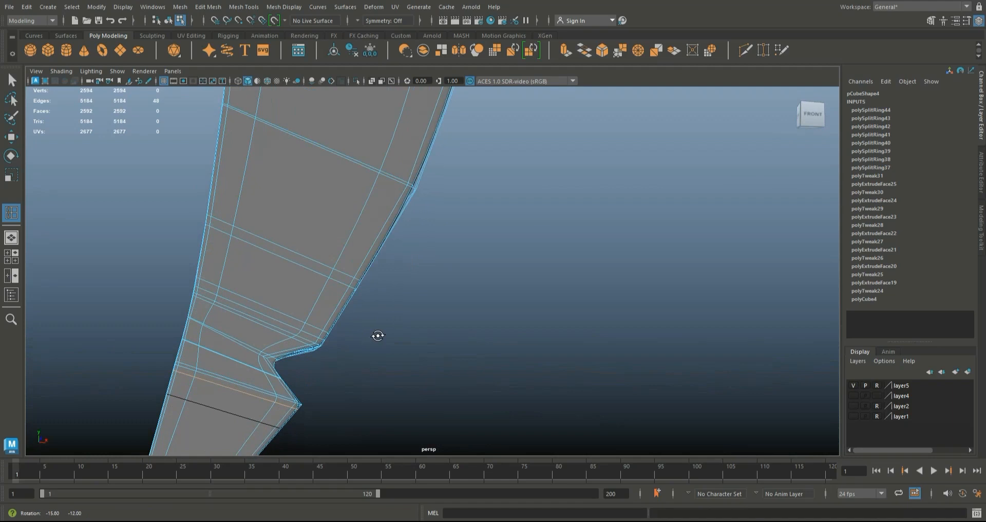
{"action": "left_click", "coordinate": [278, 354]}
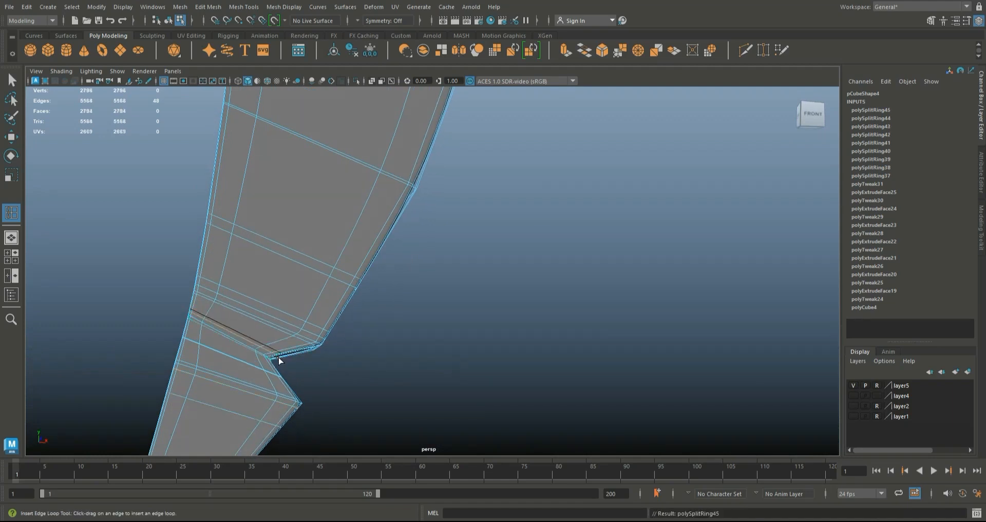
Step: Leave the edge loop tool, return the second feather to object mode and deselect it
{"action": "scroll", "coordinate": [365, 373], "scroll_direction": "down", "scroll_amount": 3}
{"action": "key", "text": "w"}
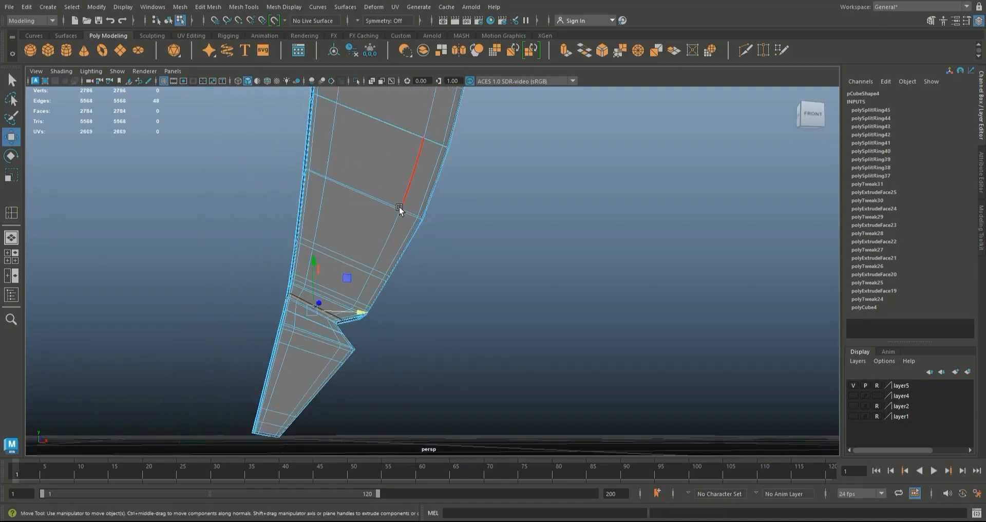
{"action": "scroll", "coordinate": [481, 213], "scroll_direction": "down", "scroll_amount": 6}
{"action": "left_click", "coordinate": [479, 218]}
{"action": "left_click_drag", "start_coordinate": [479, 217], "coordinate": [467, 257], "text": "alt"}
{"action": "right_click_drag", "start_coordinate": [417, 229], "coordinate": [466, 215]}
{"action": "left_click", "coordinate": [493, 240]}
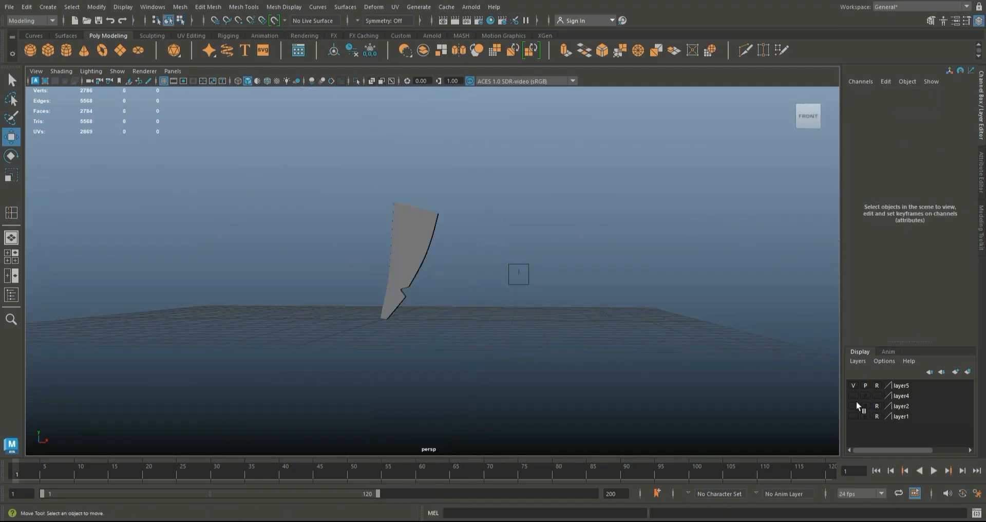
Step: Show layer4 and move the second feather back along Z to about -3.68, at the bird's tail end
{"action": "left_click", "coordinate": [853, 394]}
{"action": "left_click_drag", "start_coordinate": [521, 249], "coordinate": [427, 239], "text": "alt"}
{"action": "left_click", "coordinate": [420, 268]}
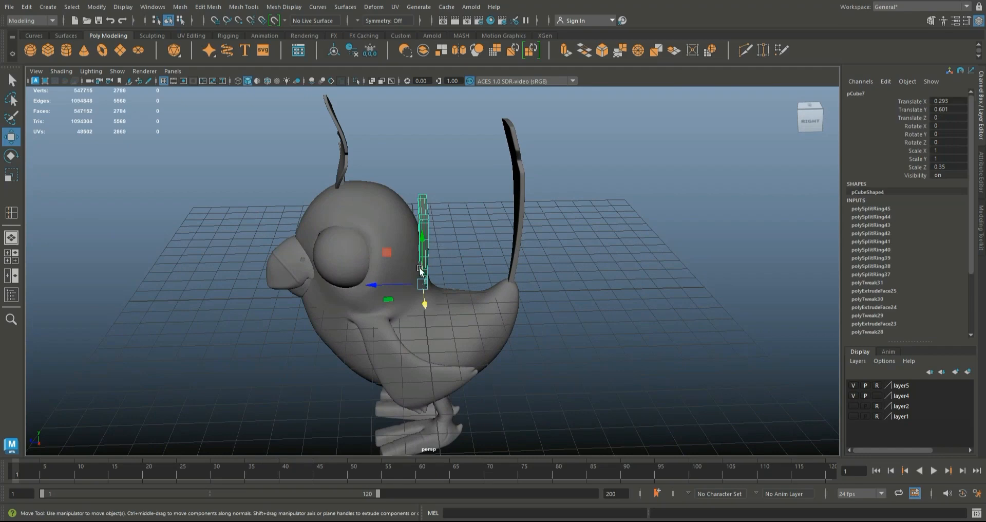
{"action": "left_click", "coordinate": [17, 260]}
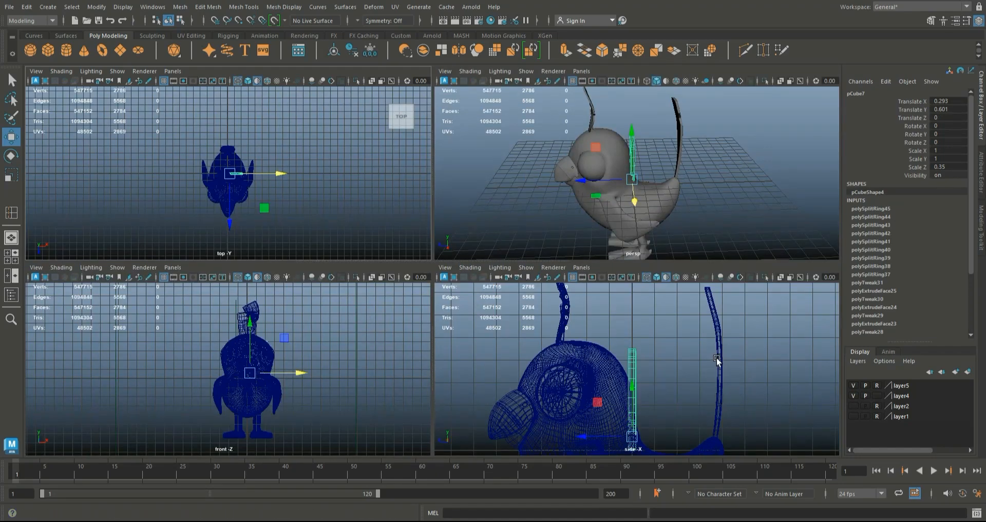
{"action": "middle_click_drag", "start_coordinate": [717, 361], "coordinate": [666, 281], "text": "alt"}
{"action": "left_click_drag", "start_coordinate": [547, 362], "coordinate": [615, 355]}
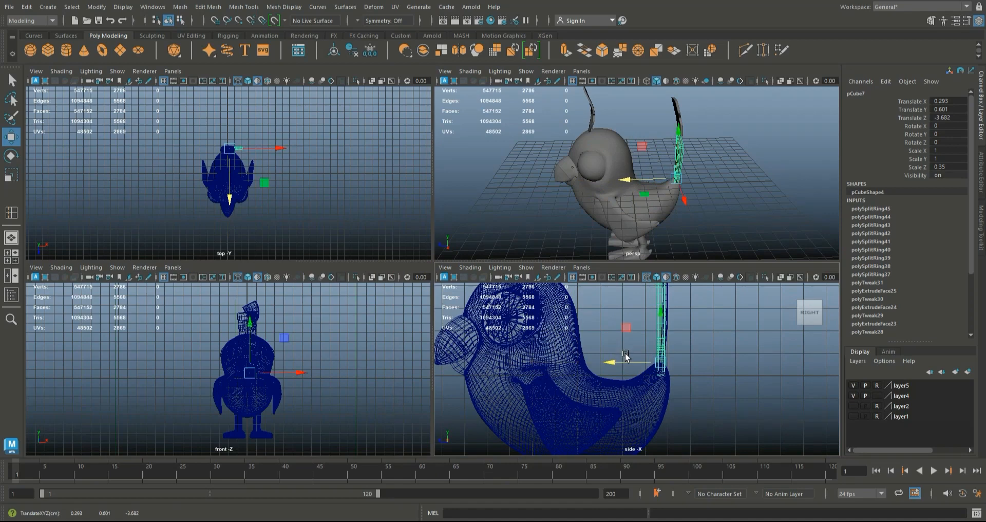
Step: Thin the second feather to a Z scale of about 0.164 and change the front view to the back view
{"action": "key", "text": "r"}
{"action": "left_click_drag", "start_coordinate": [616, 360], "coordinate": [637, 369]}
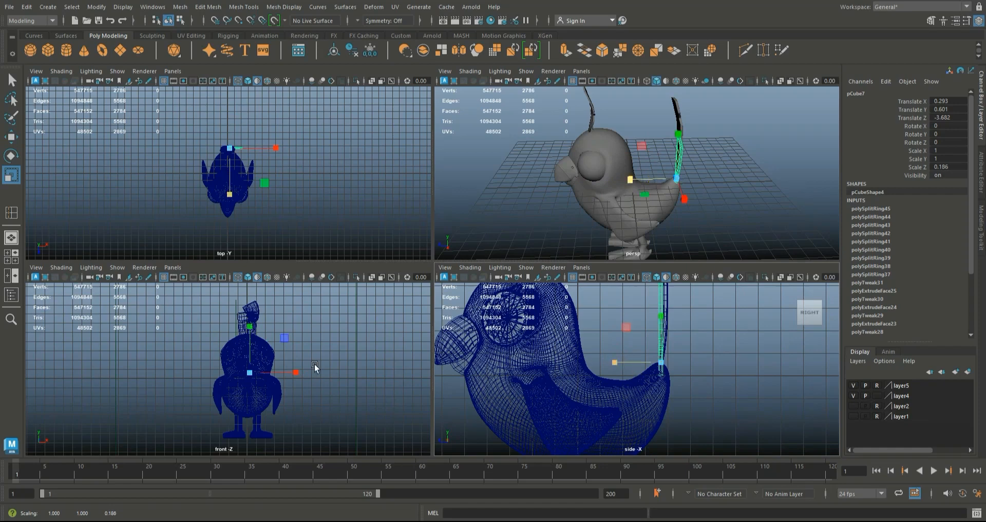
{"action": "scroll", "coordinate": [344, 334], "scroll_direction": "up", "scroll_amount": 1}
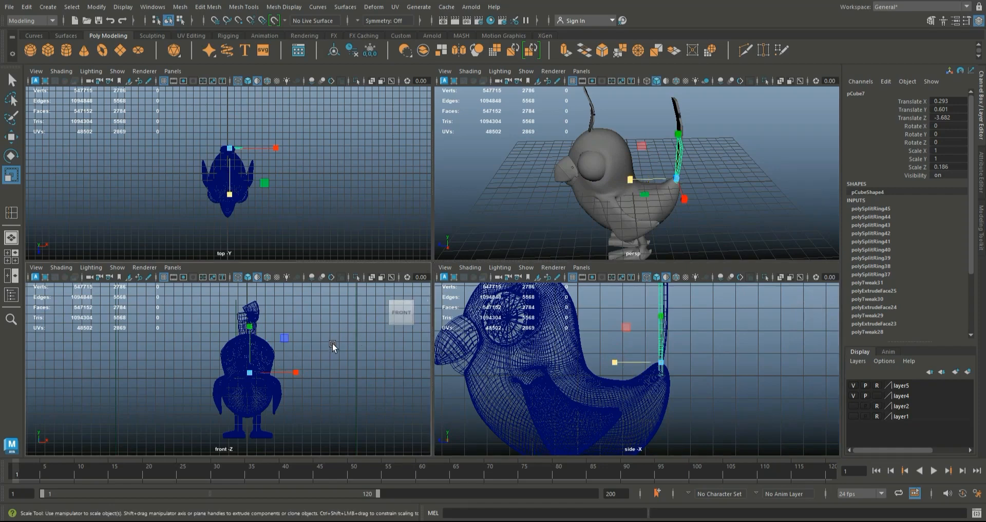
{"action": "key", "text": "space"}
{"action": "left_click_drag", "start_coordinate": [336, 341], "coordinate": [306, 352]}
{"action": "key", "text": "space"}
{"action": "scroll", "coordinate": [290, 361], "scroll_direction": "up", "scroll_amount": 4}
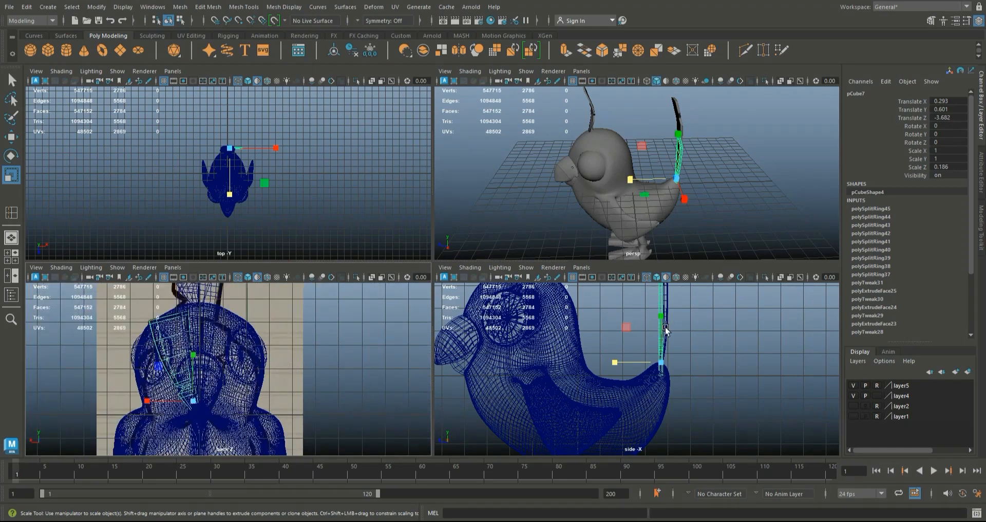
{"action": "key", "text": "space"}
{"action": "middle_click_drag", "start_coordinate": [561, 239], "coordinate": [559, 296], "text": "alt"}
{"action": "left_click_drag", "start_coordinate": [432, 311], "coordinate": [439, 313]}
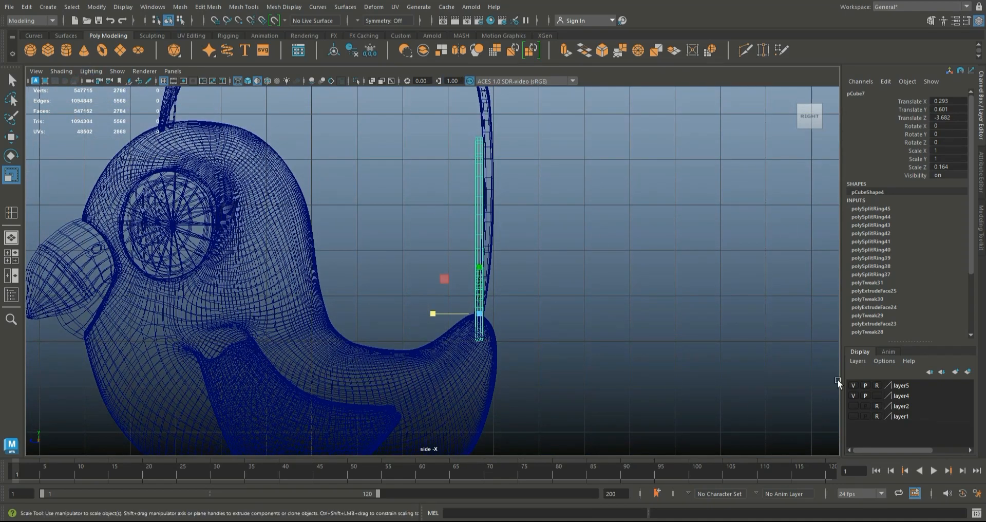
Step: Line the second feather up with the first feather in the side view, at about Y 0.929 and Z -3.807
{"action": "left_click", "coordinate": [15, 138]}
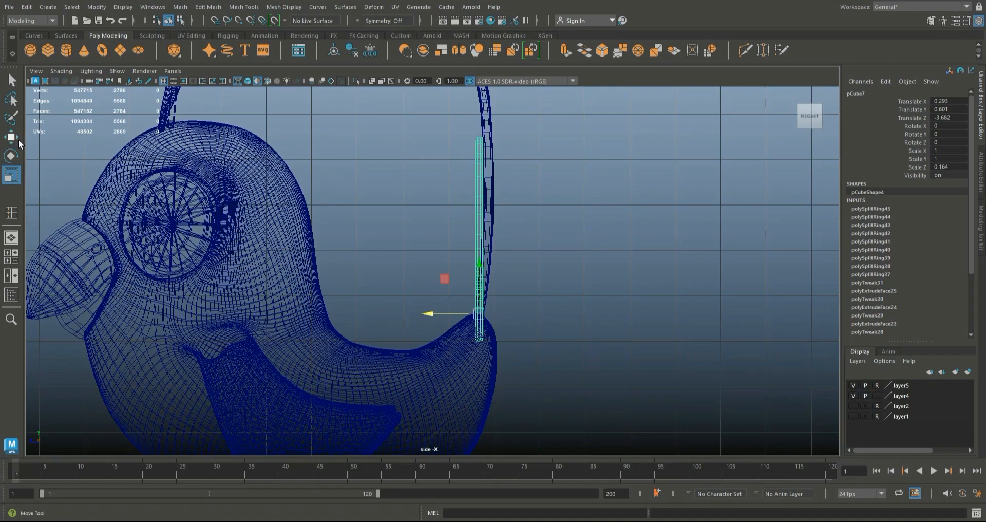
{"action": "left_click_drag", "start_coordinate": [433, 311], "coordinate": [437, 310]}
{"action": "left_click", "coordinate": [484, 262]}
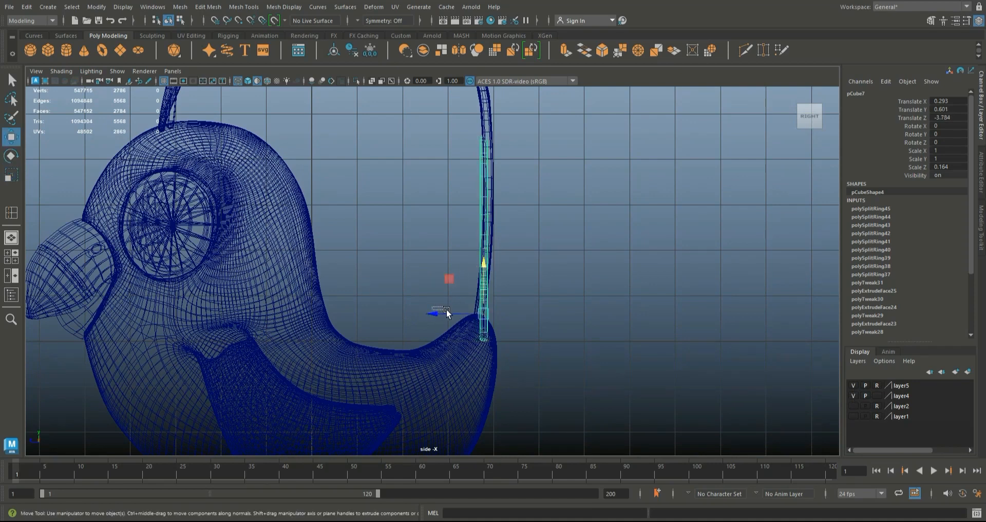
{"action": "left_click", "coordinate": [473, 310]}
{"action": "left_click", "coordinate": [481, 310]}
{"action": "left_click_drag", "start_coordinate": [430, 311], "coordinate": [437, 309]}
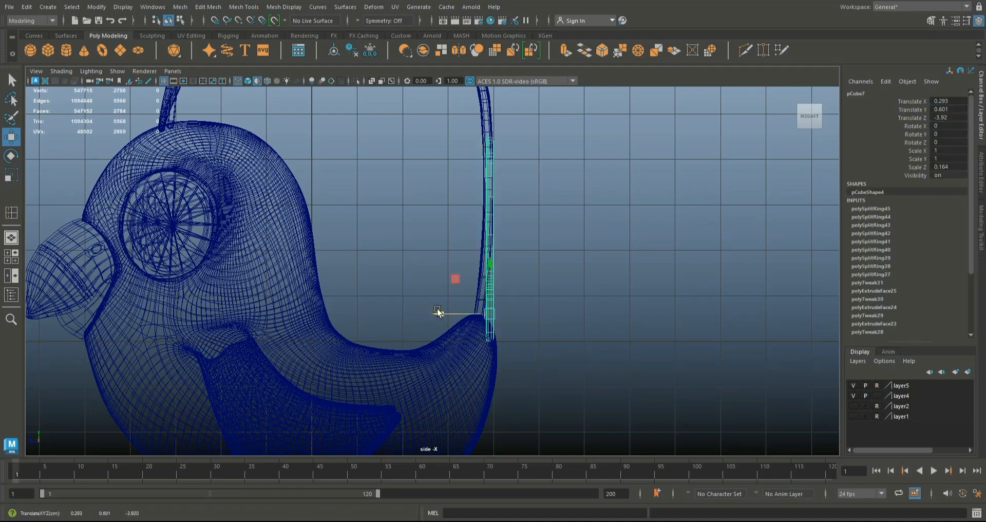
{"action": "left_click_drag", "start_coordinate": [489, 262], "coordinate": [488, 247]}
{"action": "left_click_drag", "start_coordinate": [438, 298], "coordinate": [433, 296]}
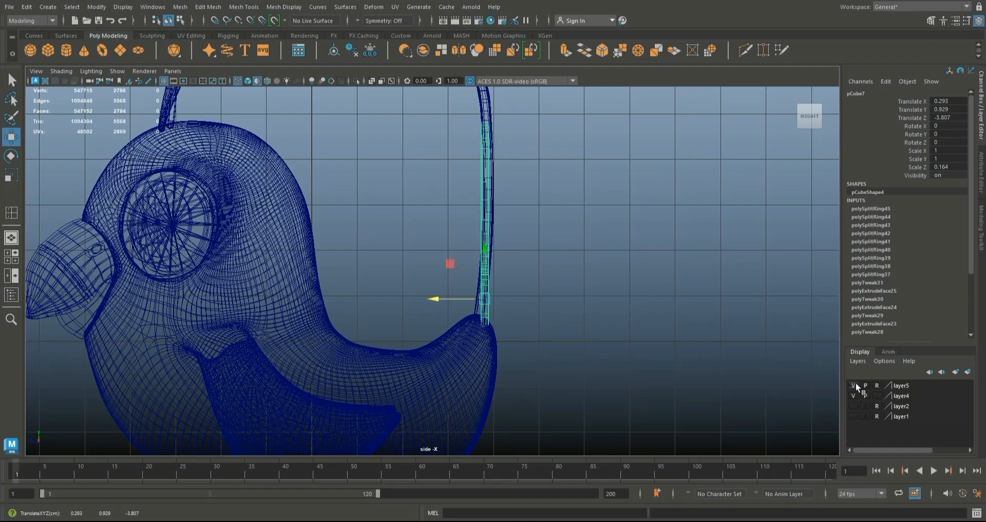
Step: Hide layer5 and use soft selection to push the second feather's middle and upper edge loops backward in the perspective view
{"action": "left_click", "coordinate": [10, 238]}
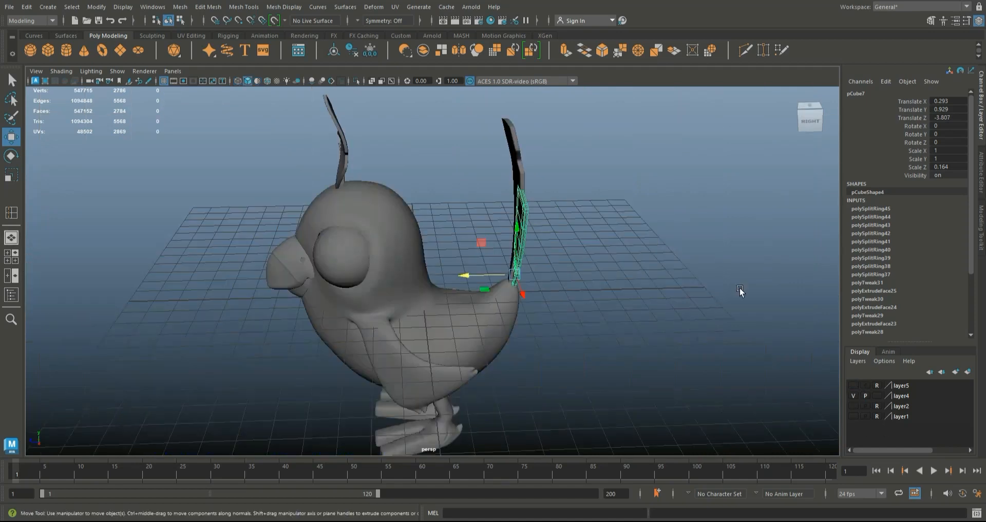
{"action": "key", "text": "space"}
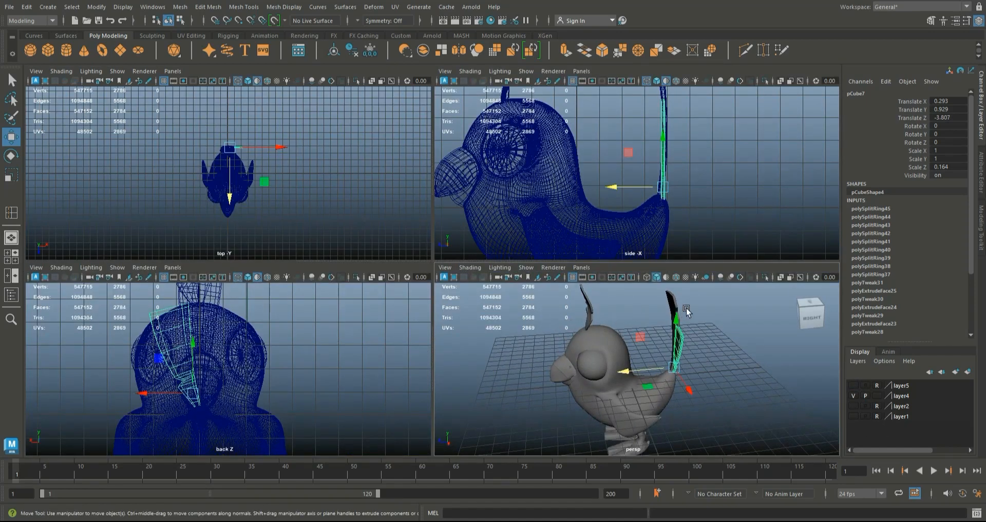
{"action": "scroll", "coordinate": [682, 309], "scroll_direction": "up", "scroll_amount": 3}
{"action": "key", "text": "space"}
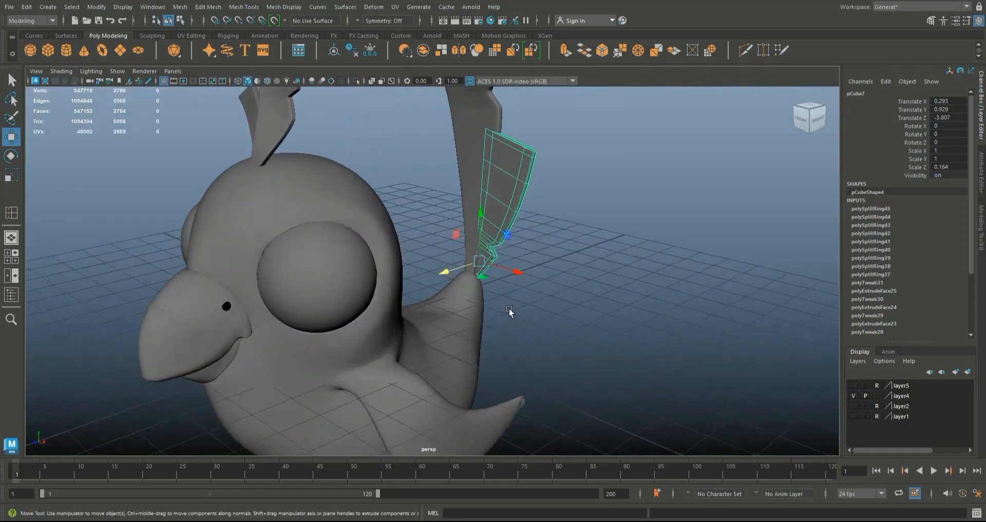
{"action": "right_click_drag", "start_coordinate": [497, 203], "coordinate": [502, 174]}
{"action": "double_click", "coordinate": [499, 202]}
{"action": "double_click", "coordinate": [499, 201]}
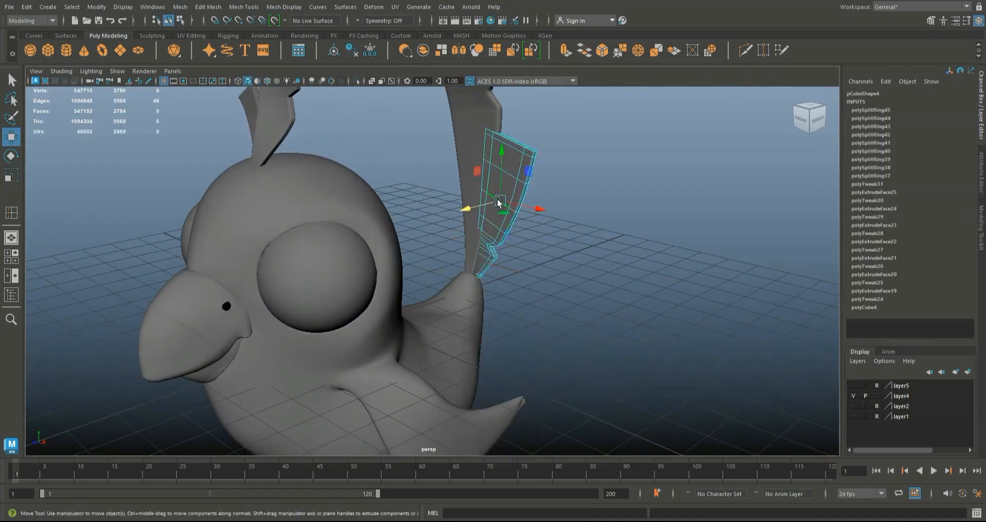
{"action": "key", "text": "b"}
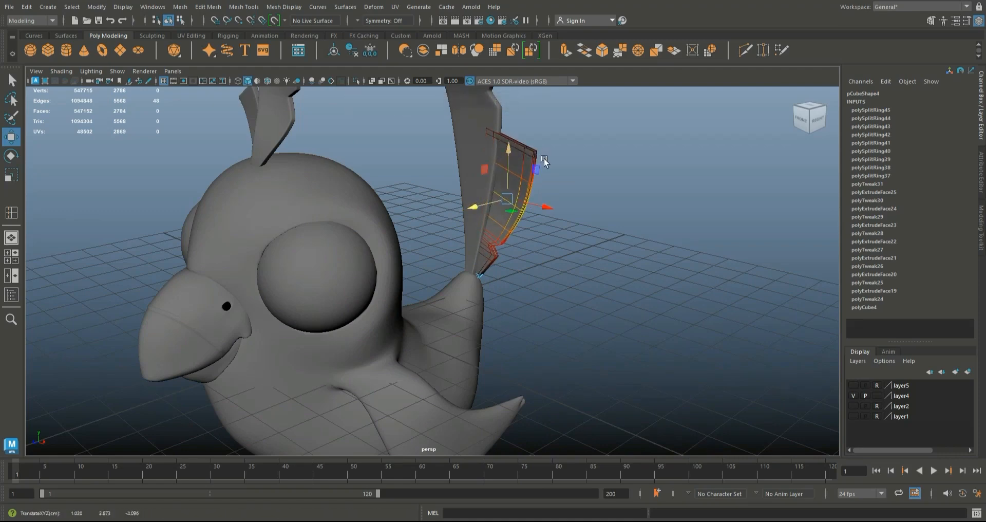
{"action": "double_click", "coordinate": [518, 149]}
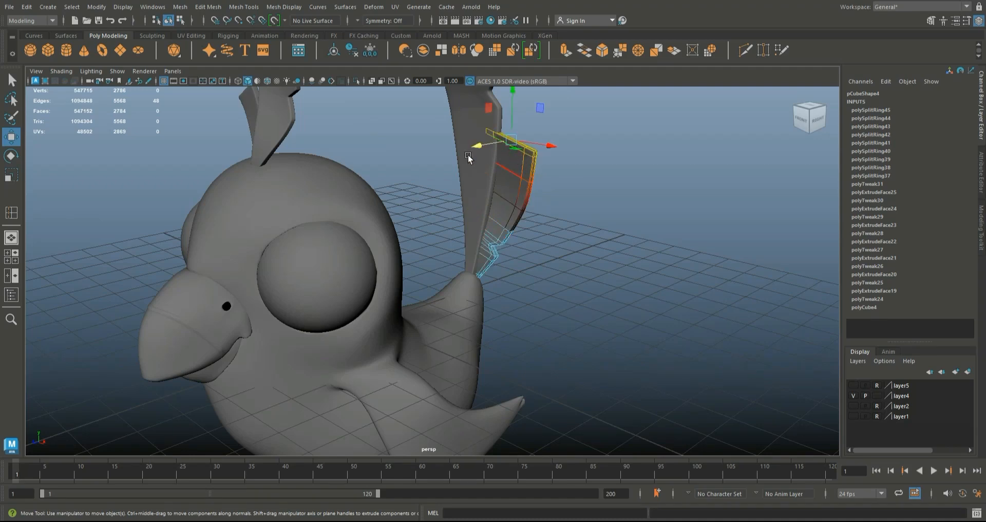
{"action": "left_click_drag", "start_coordinate": [476, 147], "coordinate": [482, 146]}
Step: Pull the soft-selected edge loop near the second feather's notch backward so its lower part bows away from the first feather
{"action": "double_click", "coordinate": [497, 226]}
{"action": "left_click_drag", "start_coordinate": [465, 234], "coordinate": [423, 247], "text": "alt"}
{"action": "double_click", "coordinate": [561, 306]}
{"action": "left_click_drag", "start_coordinate": [620, 314], "coordinate": [594, 313], "text": "alt"}
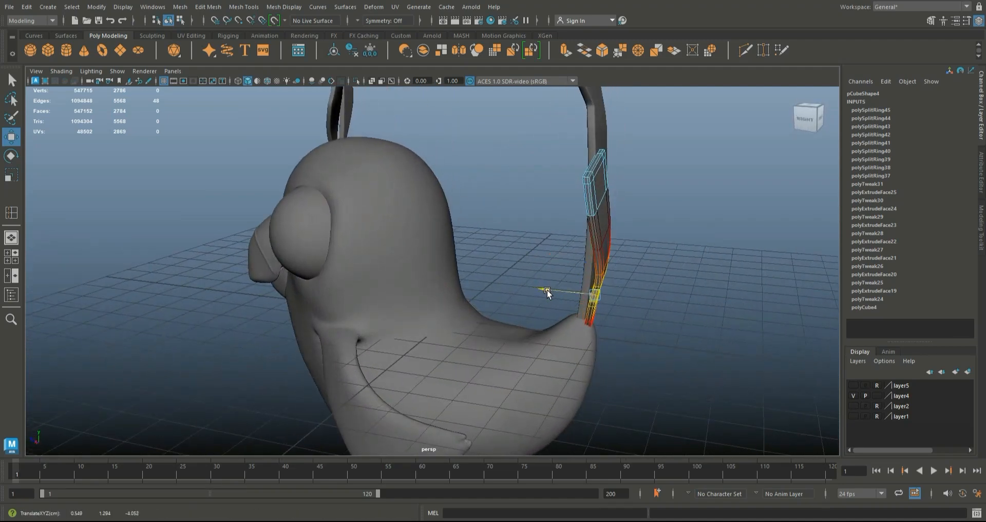
{"action": "left_click_drag", "start_coordinate": [548, 289], "coordinate": [698, 300], "text": "alt"}
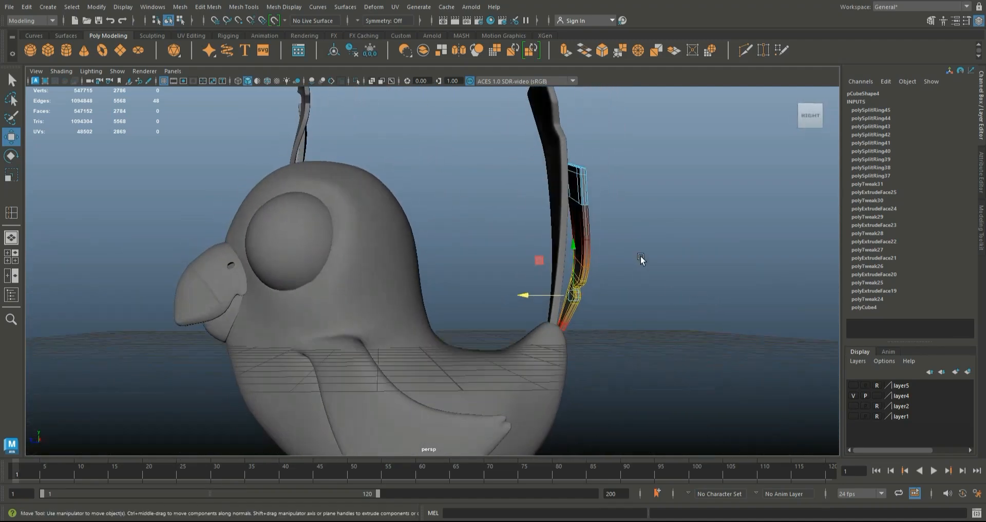
Step: Rotate the second feather's upper edge loop slightly with soft selection, and clear the selection
{"action": "scroll", "coordinate": [627, 177], "scroll_direction": "up", "scroll_amount": 2}
{"action": "double_click", "coordinate": [624, 176]}
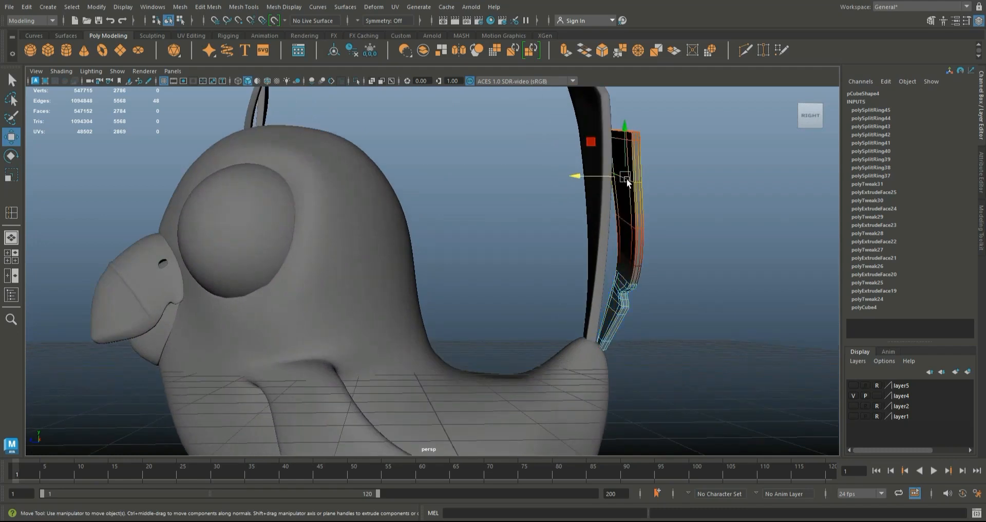
{"action": "key", "text": "e"}
{"action": "left_click_drag", "start_coordinate": [589, 155], "coordinate": [587, 160]}
{"action": "left_click", "coordinate": [667, 221]}
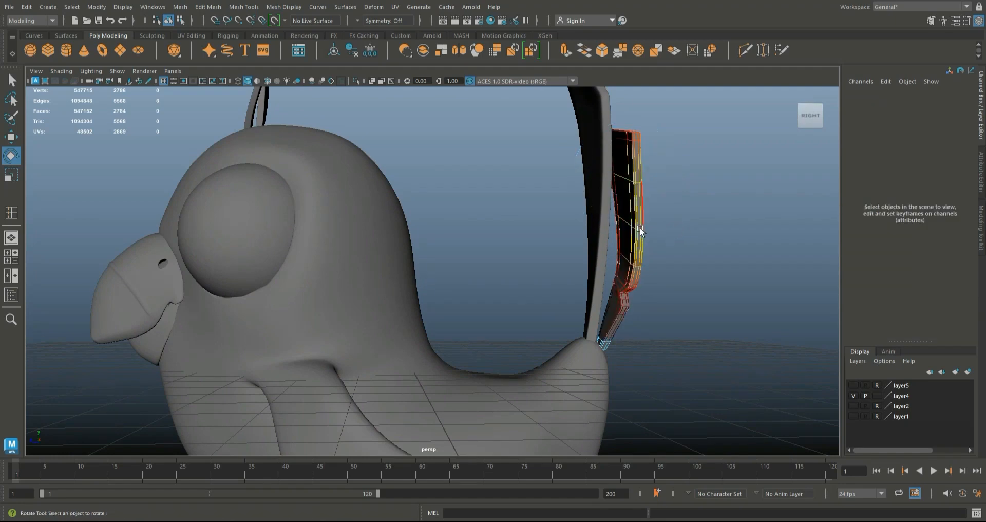
Step: Return the second feather to object mode, apply Smooth to its mesh and deselect it
{"action": "left_click_drag", "start_coordinate": [631, 238], "coordinate": [389, 228], "text": "alt"}
{"action": "left_click", "coordinate": [11, 137]}
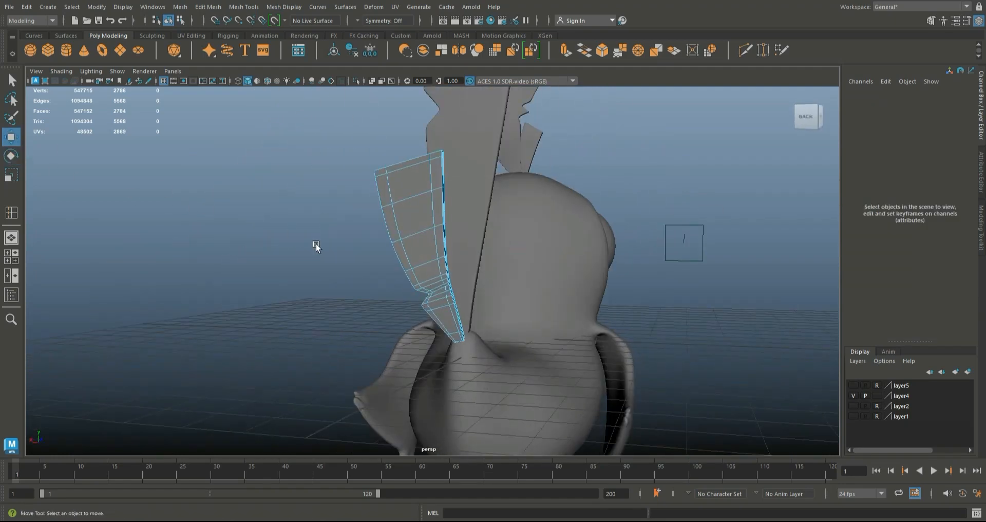
{"action": "right_click_drag", "start_coordinate": [416, 229], "coordinate": [477, 213]}
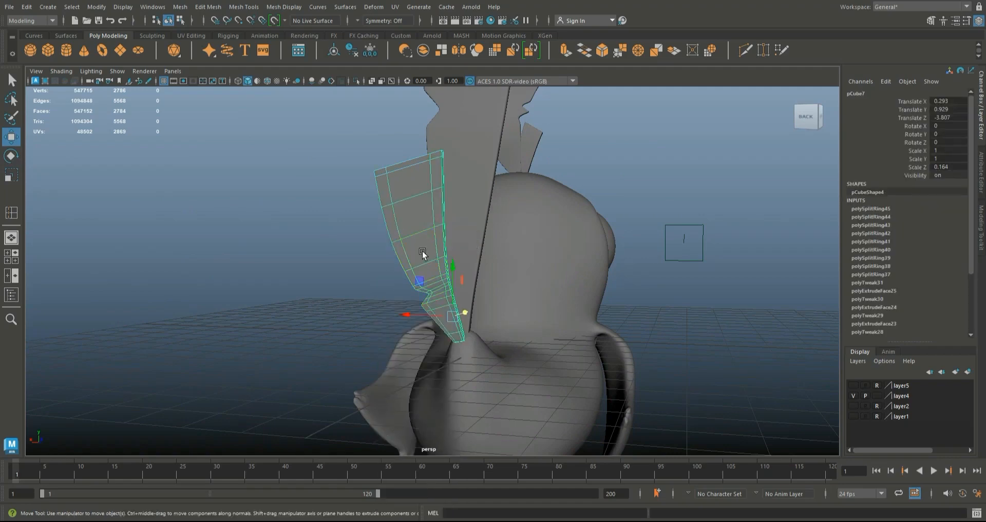
{"action": "left_click", "coordinate": [314, 270]}
{"action": "left_click", "coordinate": [436, 252]}
{"action": "left_click", "coordinate": [308, 275]}
{"action": "left_click_drag", "start_coordinate": [309, 274], "coordinate": [441, 267], "text": "alt"}
{"action": "left_click", "coordinate": [446, 262]}
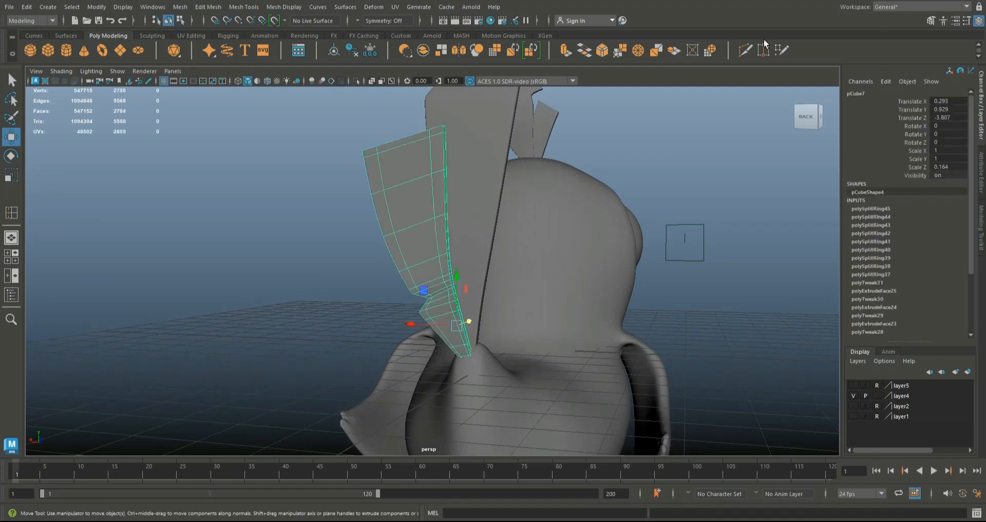
{"action": "left_click", "coordinate": [473, 53]}
{"action": "scroll", "coordinate": [427, 244], "scroll_direction": "up", "scroll_amount": 3}
{"action": "right_click_drag", "start_coordinate": [405, 203], "coordinate": [452, 189]}
{"action": "left_click", "coordinate": [264, 270]}
{"action": "scroll", "coordinate": [312, 266], "scroll_direction": "down", "scroll_amount": 4}
Step: Delete one of the surplus edge loops crossing the second feather beside its notch
{"action": "left_click_drag", "start_coordinate": [314, 265], "coordinate": [517, 273], "text": "alt"}
{"action": "scroll", "coordinate": [545, 234], "scroll_direction": "up", "scroll_amount": 5}
{"action": "middle_click_drag", "start_coordinate": [546, 232], "coordinate": [452, 277], "text": "alt"}
{"action": "scroll", "coordinate": [482, 288], "scroll_direction": "up", "scroll_amount": 6}
{"action": "middle_click_drag", "start_coordinate": [394, 232], "coordinate": [363, 208], "text": "alt"}
{"action": "left_click", "coordinate": [456, 259]}
{"action": "scroll", "coordinate": [483, 287], "scroll_direction": "up", "scroll_amount": 1}
{"action": "right_click_drag", "start_coordinate": [473, 277], "coordinate": [412, 288]}
{"action": "left_click", "coordinate": [466, 273]}
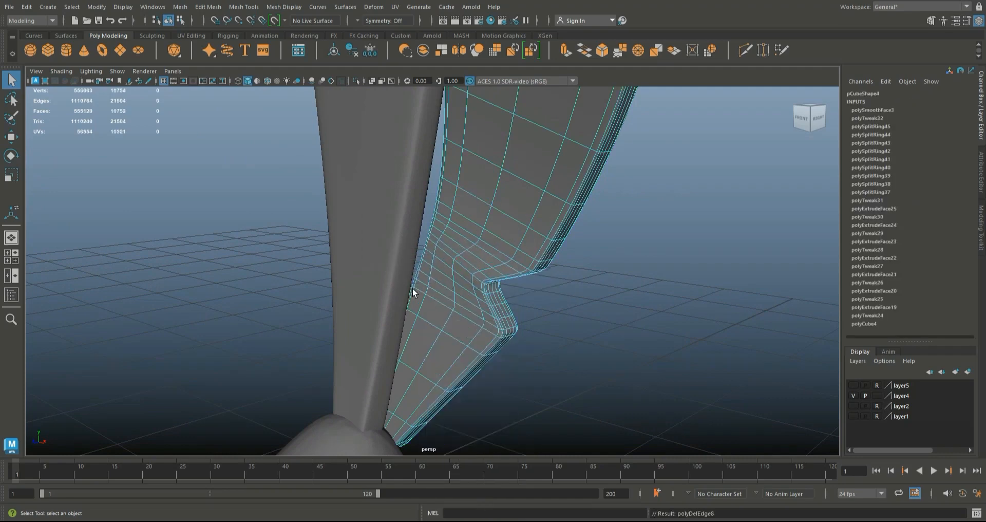
{"action": "left_click", "coordinate": [471, 273]}
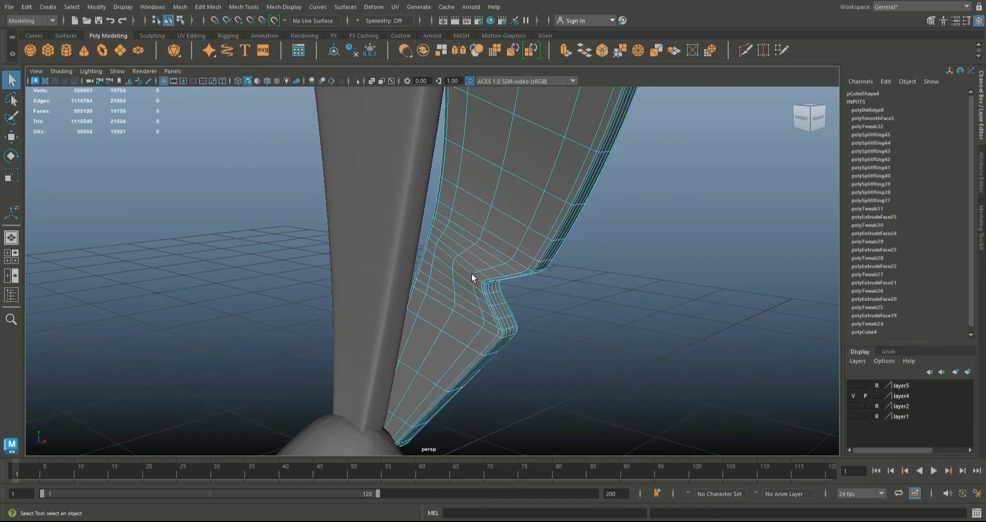
{"action": "right_click_drag", "start_coordinate": [464, 266], "coordinate": [427, 279], "text": "shift"}
{"action": "left_click", "coordinate": [548, 305]}
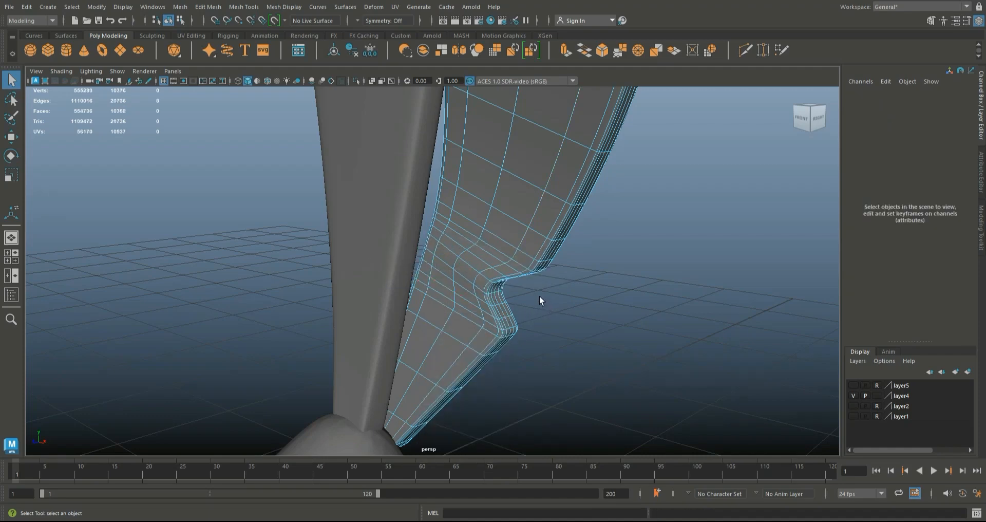
{"action": "key", "text": "ctrl+z"}
{"action": "key", "text": "ctrl+z"}
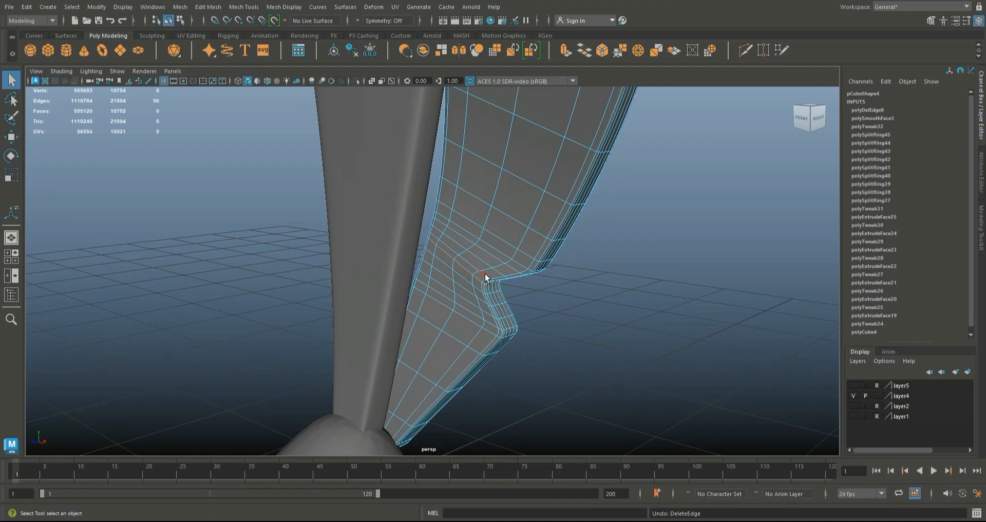
Step: Delete another edge loop at the second feather's inner notch corner and reselect the feather as an object
{"action": "right_click_drag", "start_coordinate": [485, 273], "coordinate": [459, 295], "text": "shift"}
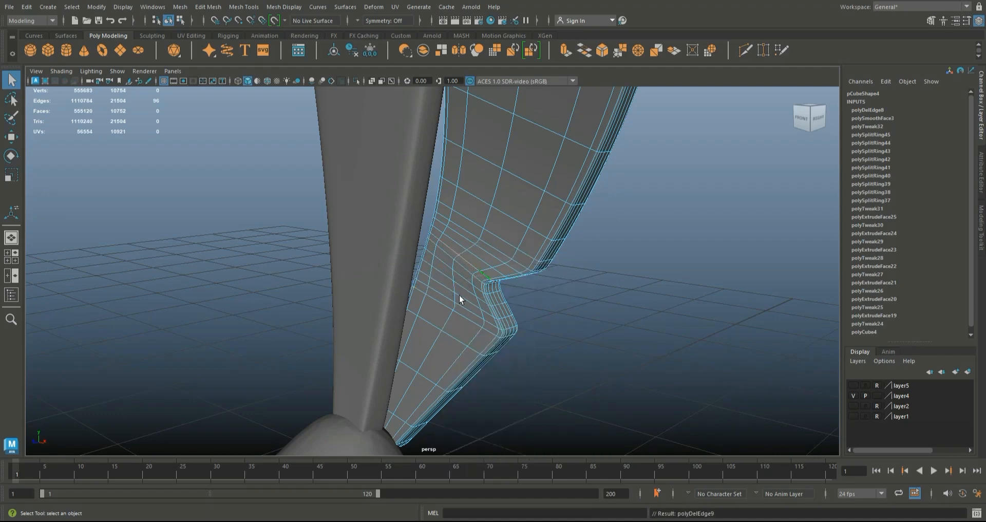
{"action": "left_click", "coordinate": [563, 320]}
{"action": "left_click_drag", "start_coordinate": [563, 319], "coordinate": [423, 248], "text": "alt"}
{"action": "left_click", "coordinate": [482, 229]}
{"action": "left_click", "coordinate": [569, 234]}
{"action": "left_click_drag", "start_coordinate": [589, 250], "coordinate": [478, 248], "text": "alt"}
{"action": "left_click_drag", "start_coordinate": [599, 184], "coordinate": [584, 187], "text": "alt"}
{"action": "left_click", "coordinate": [607, 193]}
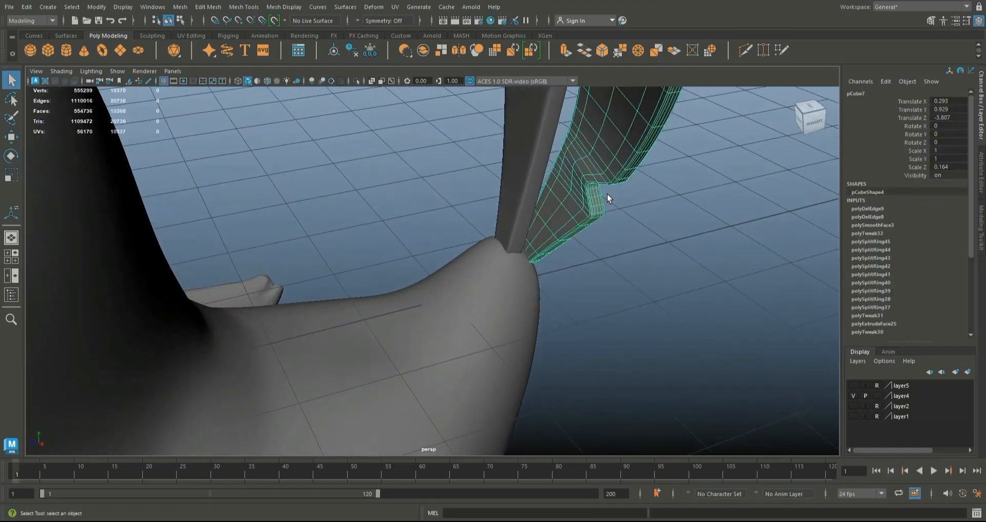
Step: Turn off the second feather's smooth preview and shift its notch edge loop slightly backward with a reduced soft selection radius
{"action": "key", "text": "1"}
{"action": "left_click_drag", "start_coordinate": [563, 247], "coordinate": [497, 214], "text": "alt"}
{"action": "middle_click_drag", "start_coordinate": [627, 229], "coordinate": [502, 100], "text": "alt"}
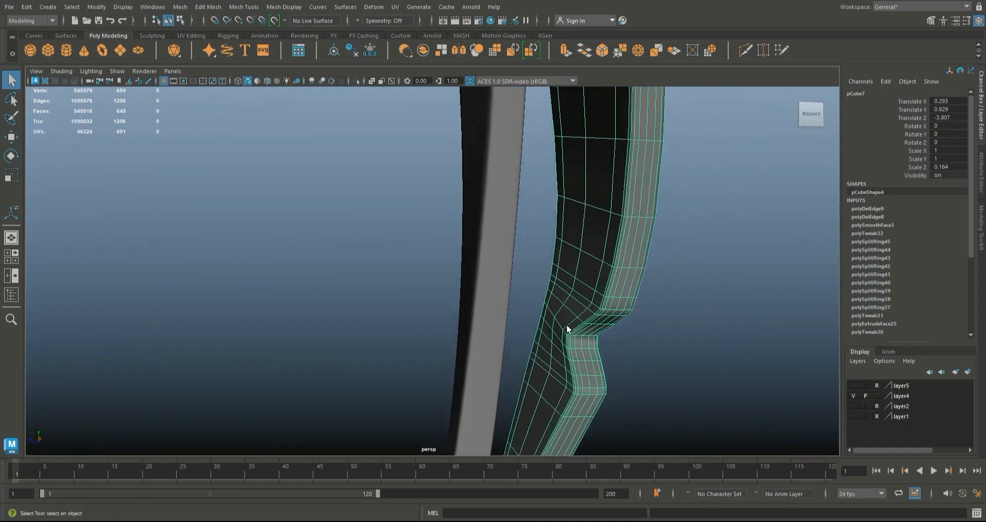
{"action": "right_click_drag", "start_coordinate": [558, 322], "coordinate": [559, 186]}
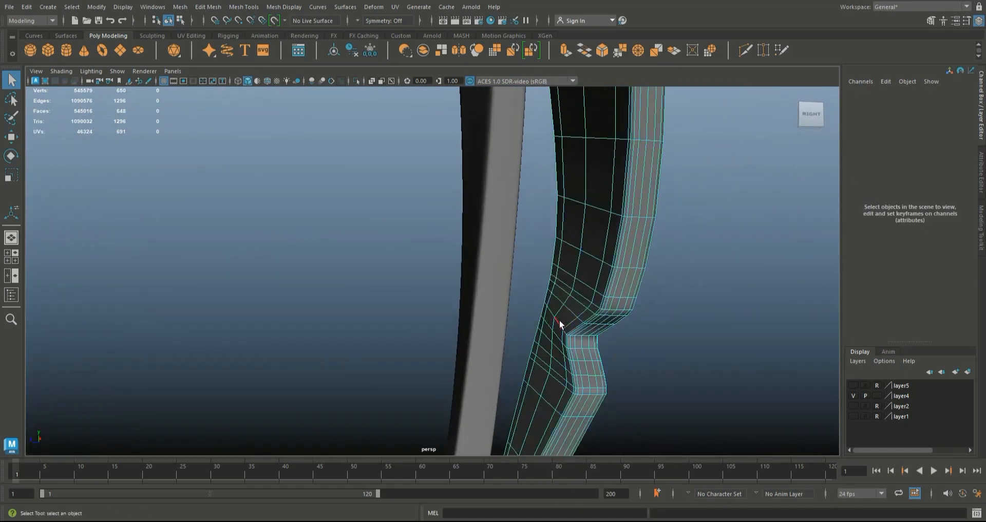
{"action": "left_click", "coordinate": [559, 322]}
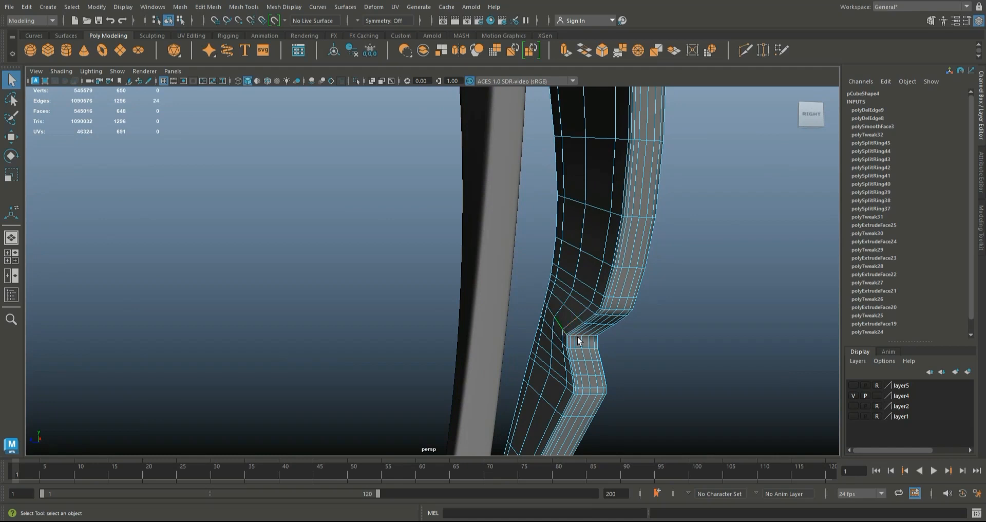
{"action": "key", "text": "b"}
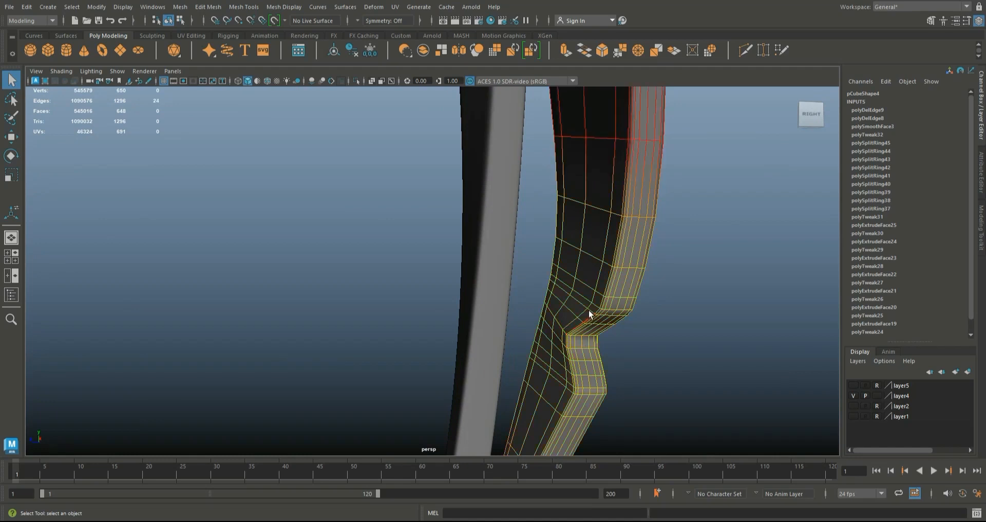
{"action": "left_click_drag", "start_coordinate": [551, 328], "coordinate": [311, 432]}
{"action": "key", "text": "w"}
{"action": "left_click_drag", "start_coordinate": [523, 317], "coordinate": [530, 321]}
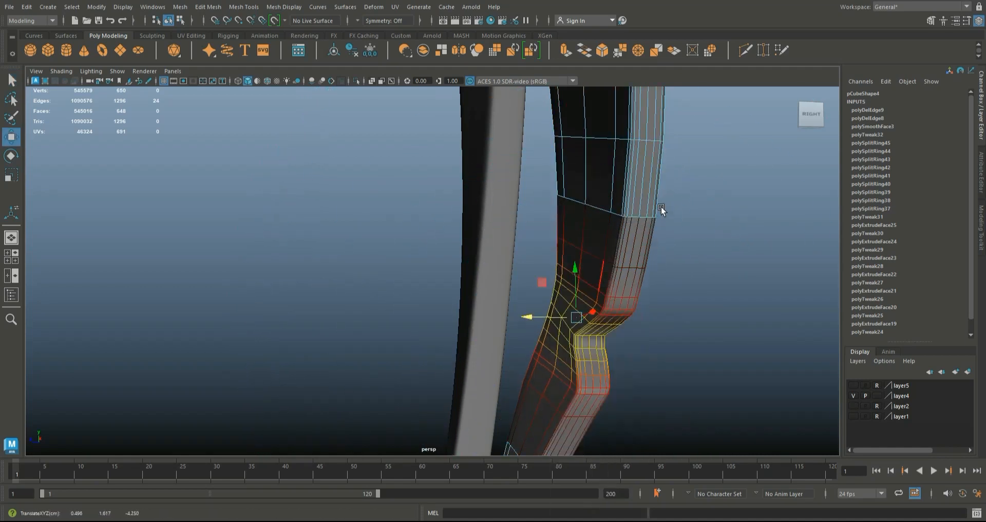
Step: Return the second feather to object mode, turn its smooth preview back on and deselect it
{"action": "left_click", "coordinate": [682, 284]}
{"action": "scroll", "coordinate": [548, 280], "scroll_direction": "down", "scroll_amount": 5}
{"action": "right_click_drag", "start_coordinate": [548, 281], "coordinate": [530, 259]}
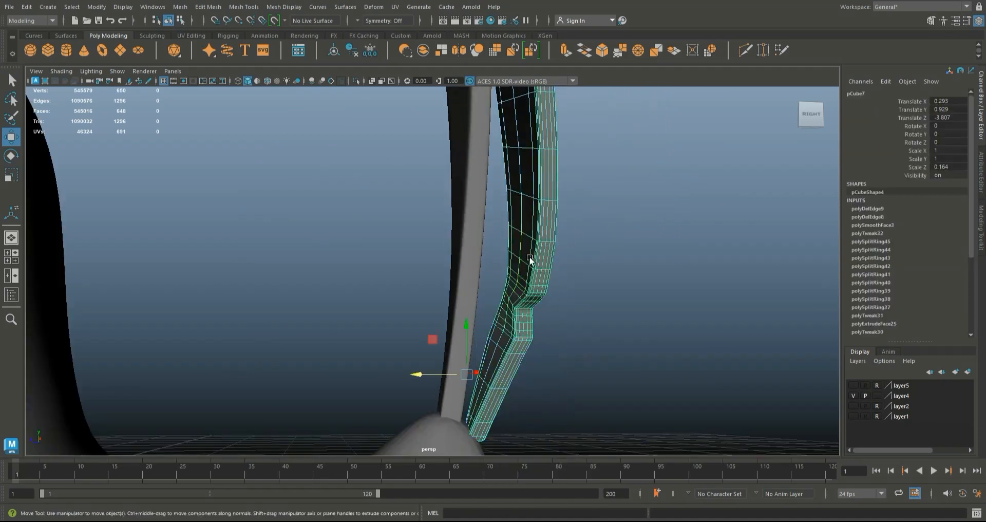
{"action": "left_click", "coordinate": [603, 312]}
{"action": "left_click_drag", "start_coordinate": [603, 312], "coordinate": [542, 323], "text": "alt"}
{"action": "left_click", "coordinate": [530, 355]}
{"action": "left_click", "coordinate": [423, 326]}
Step: View the bird with both tail feathers from the front and save the scene
{"action": "left_click_drag", "start_coordinate": [423, 325], "coordinate": [858, 324], "text": "alt"}
{"action": "scroll", "coordinate": [449, 216], "scroll_direction": "up", "scroll_amount": 2}
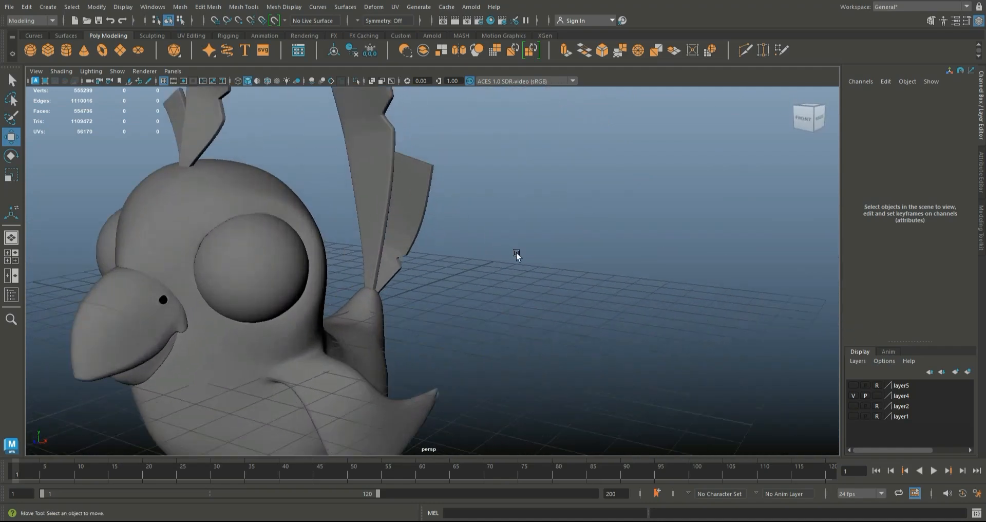
{"action": "scroll", "coordinate": [531, 279], "scroll_direction": "down", "scroll_amount": 4}
{"action": "key", "text": "ctrl+s"}
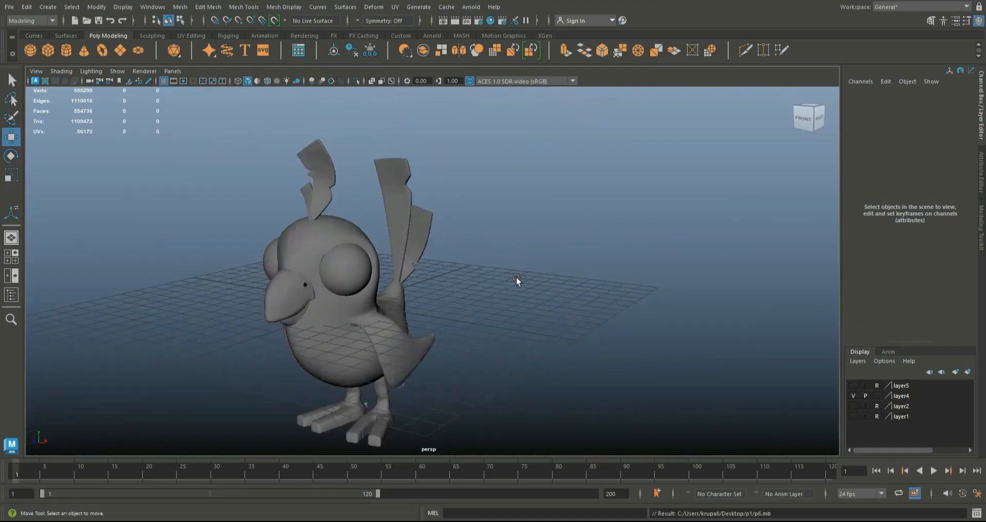
{"action": "scroll", "coordinate": [523, 285], "scroll_direction": "down", "scroll_amount": 2}
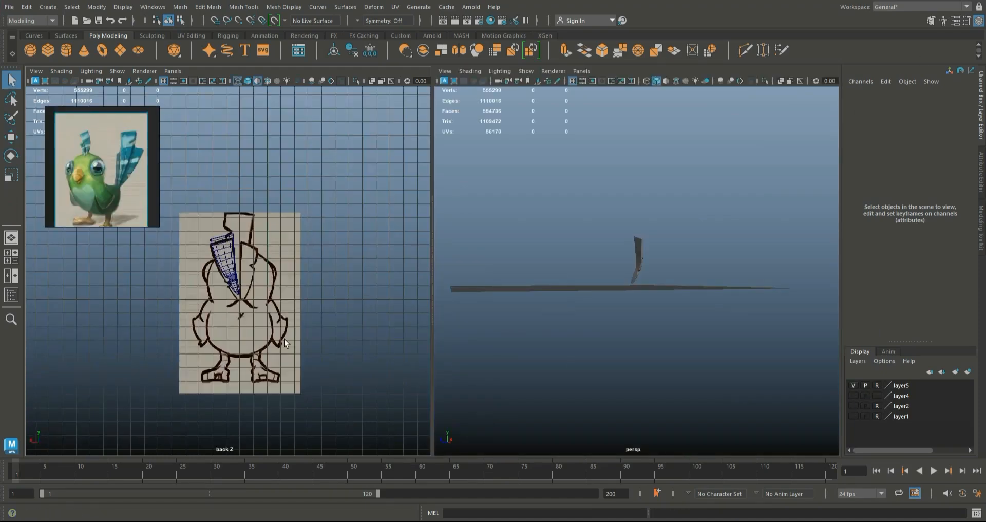
Step: Create a polygon cube and move it to the base of the third feather's outline in the back view, at X -0.521, Y 0.478
{"action": "scroll", "coordinate": [262, 300], "scroll_direction": "up", "scroll_amount": 3}
{"action": "scroll", "coordinate": [269, 294], "scroll_direction": "up", "scroll_amount": 2}
{"action": "scroll", "coordinate": [290, 277], "scroll_direction": "up", "scroll_amount": 3}
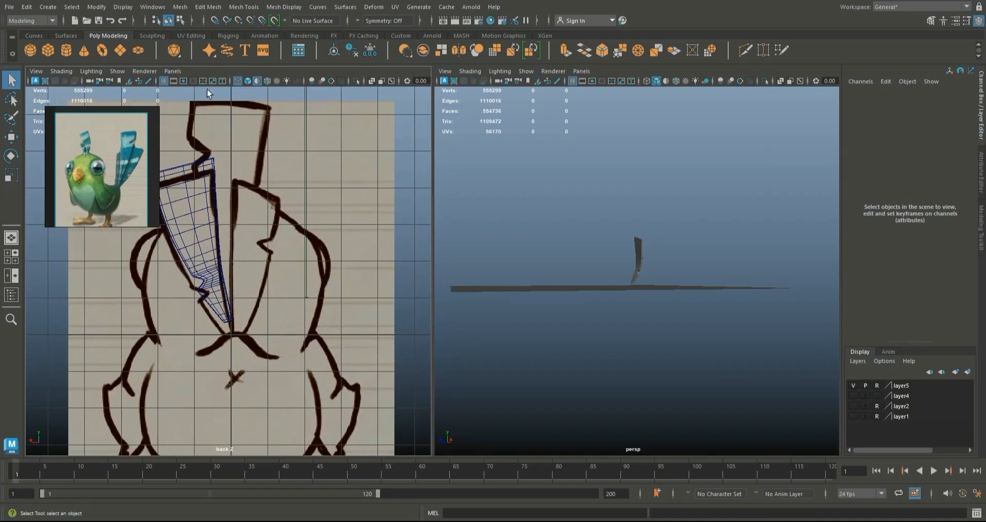
{"action": "scroll", "coordinate": [187, 98], "scroll_direction": "up", "scroll_amount": 2}
{"action": "middle_click_drag", "start_coordinate": [268, 199], "coordinate": [296, 181], "text": "alt"}
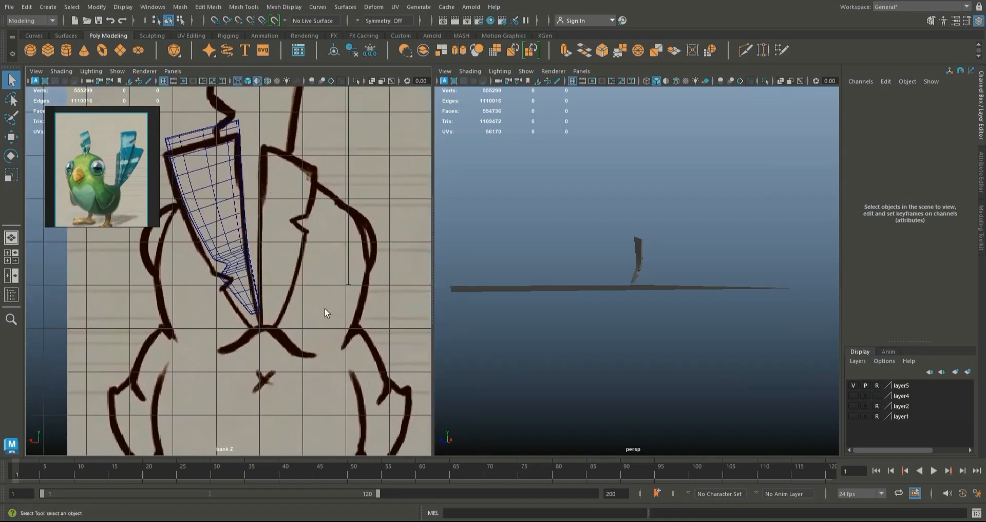
{"action": "left_click", "coordinate": [49, 48]}
{"action": "scroll", "coordinate": [274, 229], "scroll_direction": "down", "scroll_amount": 2}
{"action": "scroll", "coordinate": [274, 229], "scroll_direction": "up", "scroll_amount": 6}
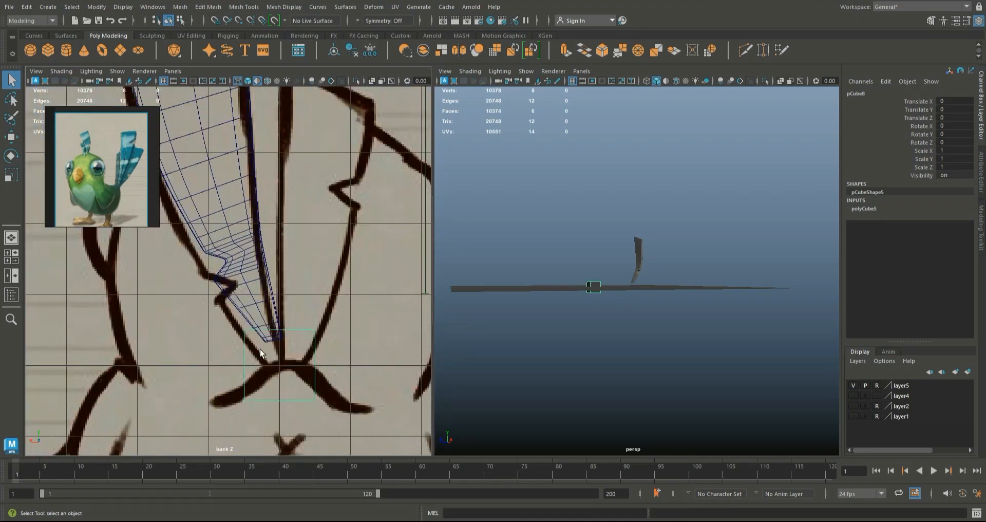
{"action": "middle_click_drag", "start_coordinate": [284, 266], "coordinate": [222, 183], "text": "alt"}
{"action": "left_click", "coordinate": [11, 137]}
{"action": "left_click_drag", "start_coordinate": [222, 280], "coordinate": [254, 240]}
{"action": "scroll", "coordinate": [262, 267], "scroll_direction": "up", "scroll_amount": 3}
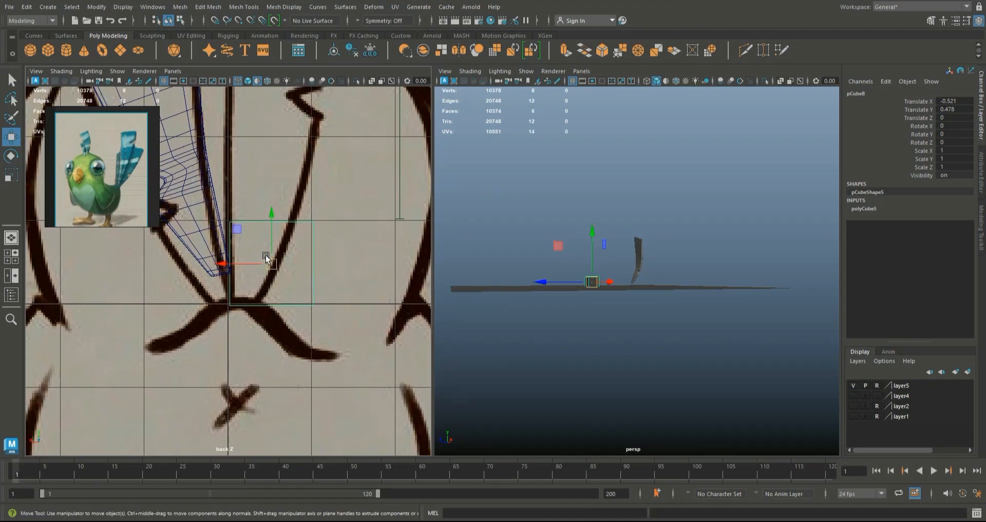
Step: Move the new cube's bottom corner vertices onto the narrow base of the third feather's outline in the back view
{"action": "scroll", "coordinate": [266, 258], "scroll_direction": "up", "scroll_amount": 2}
{"action": "right_click", "coordinate": [347, 319]}
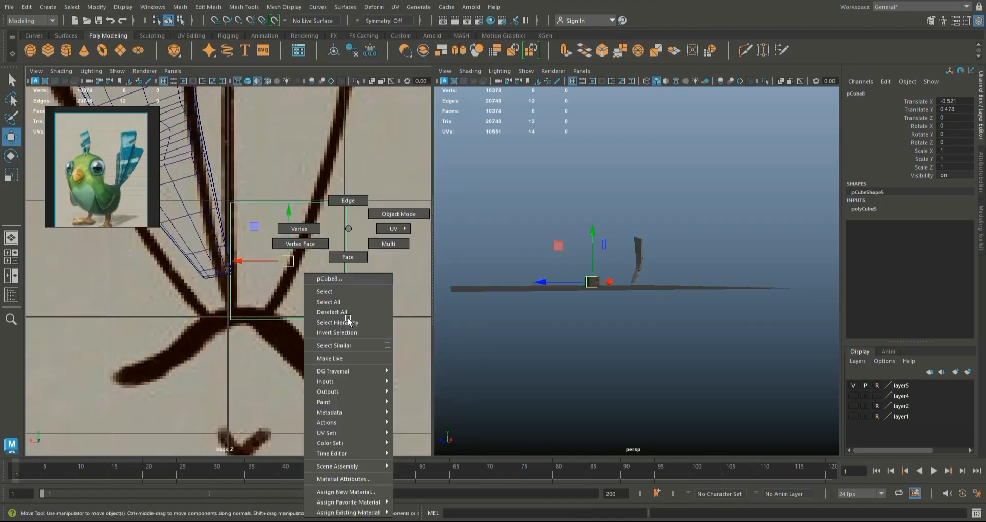
{"action": "left_click", "coordinate": [299, 229]}
{"action": "left_click", "coordinate": [345, 320]}
{"action": "left_click_drag", "start_coordinate": [345, 320], "coordinate": [272, 312]}
{"action": "scroll", "coordinate": [235, 320], "scroll_direction": "up", "scroll_amount": 2}
{"action": "left_click_drag", "start_coordinate": [225, 337], "coordinate": [230, 329]}
{"action": "middle_click_drag", "start_coordinate": [353, 282], "coordinate": [323, 310], "text": "alt"}
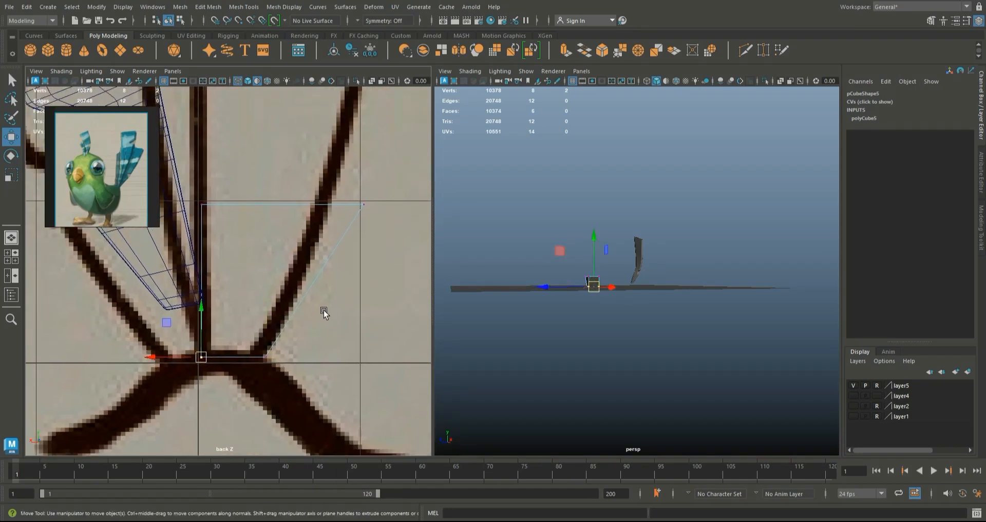
Step: Pull the cube's upper outer corner inward to the feather outline, check the inner corner, and return to object mode
{"action": "left_click", "coordinate": [363, 204]}
{"action": "left_click_drag", "start_coordinate": [368, 205], "coordinate": [326, 204]}
{"action": "scroll", "coordinate": [248, 237], "scroll_direction": "down", "scroll_amount": 5}
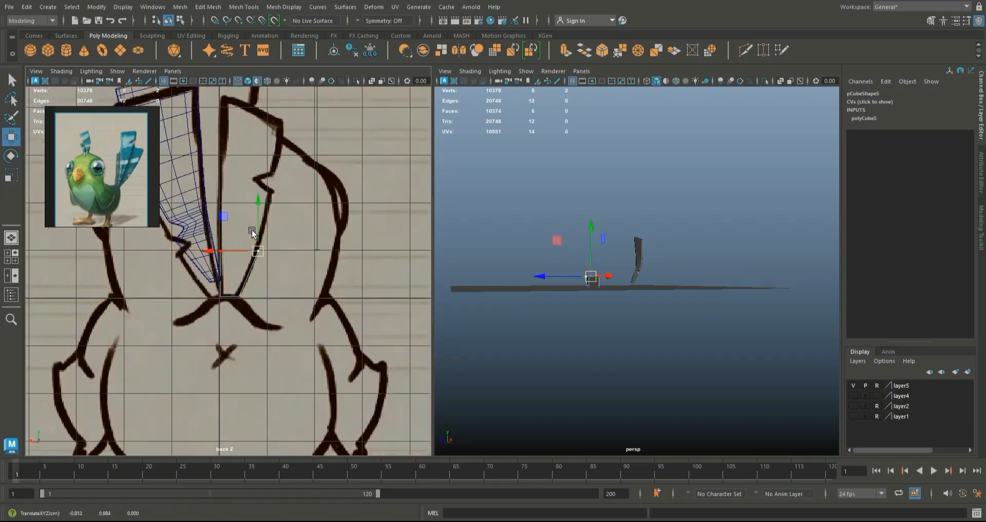
{"action": "scroll", "coordinate": [233, 245], "scroll_direction": "up", "scroll_amount": 4}
{"action": "left_click", "coordinate": [208, 224]}
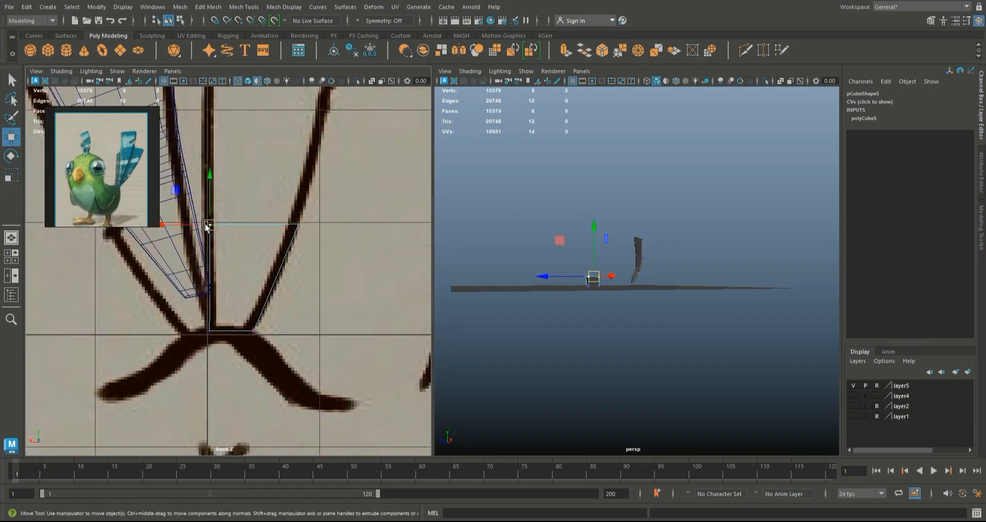
{"action": "right_click_drag", "start_coordinate": [259, 225], "coordinate": [360, 223]}
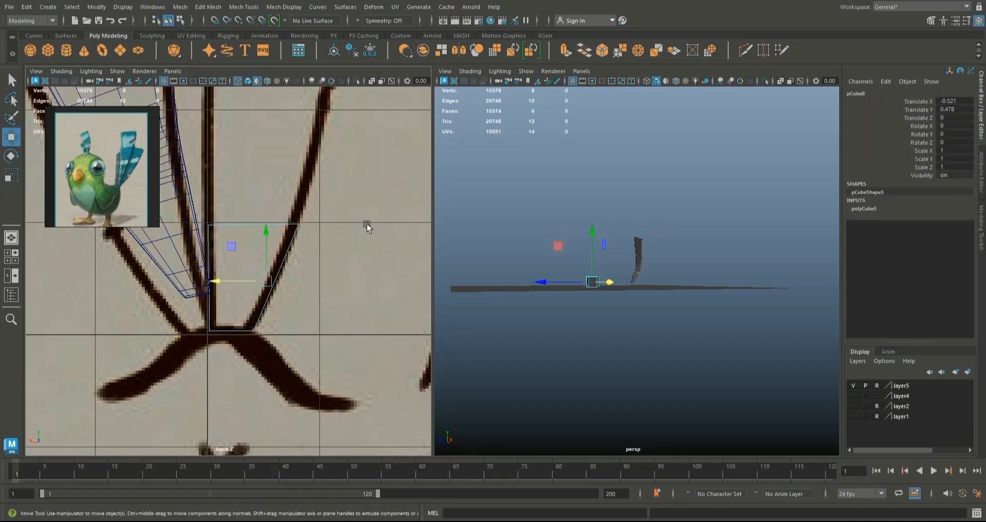
Step: Flatten the third feather's cube in depth to a Z scale of about 0.268
{"action": "scroll", "coordinate": [359, 238], "scroll_direction": "up", "scroll_amount": 2}
{"action": "left_click_drag", "start_coordinate": [549, 239], "coordinate": [558, 287], "text": "alt"}
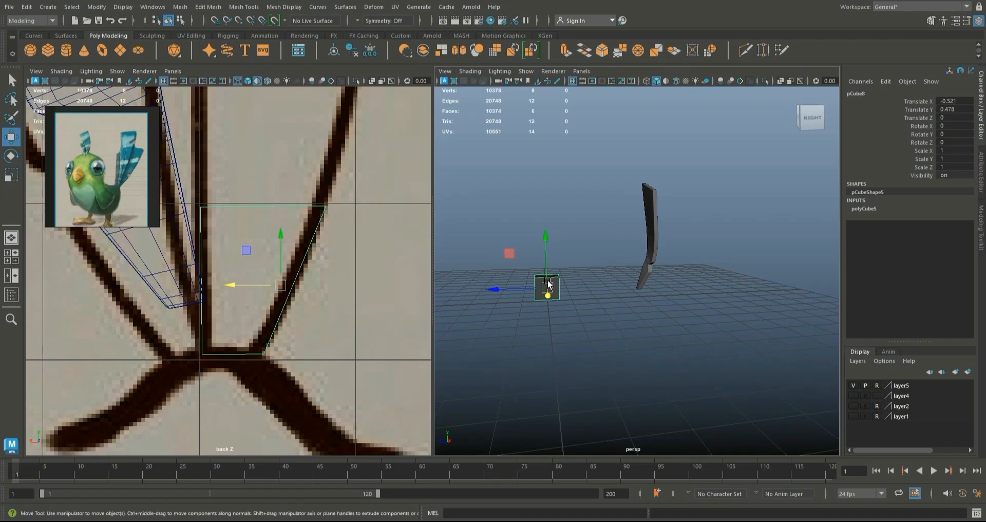
{"action": "key", "text": "r"}
{"action": "left_click_drag", "start_coordinate": [496, 289], "coordinate": [530, 291]}
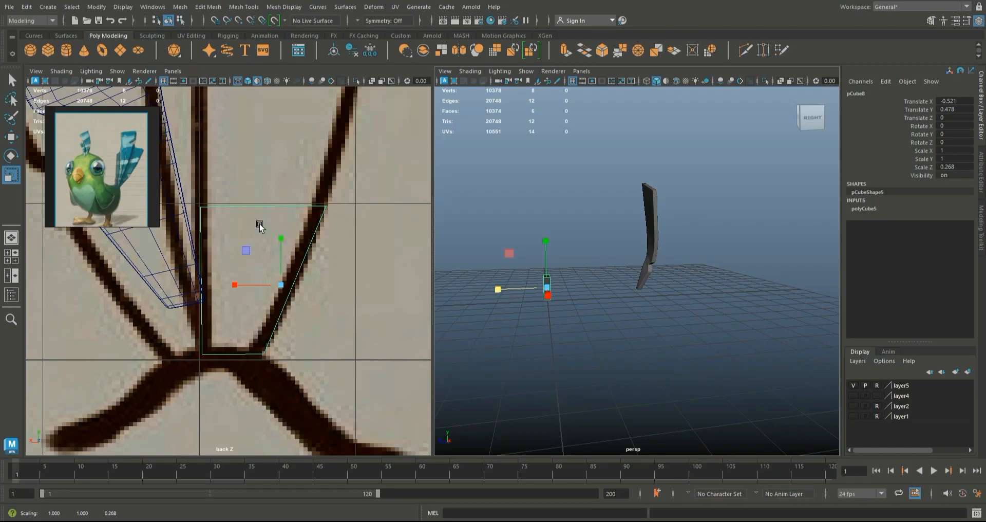
Step: Insert three horizontal and two lengthwise edge loops across the third feather's base block
{"action": "left_click", "coordinate": [301, 7]}
{"action": "left_click", "coordinate": [293, 7]}
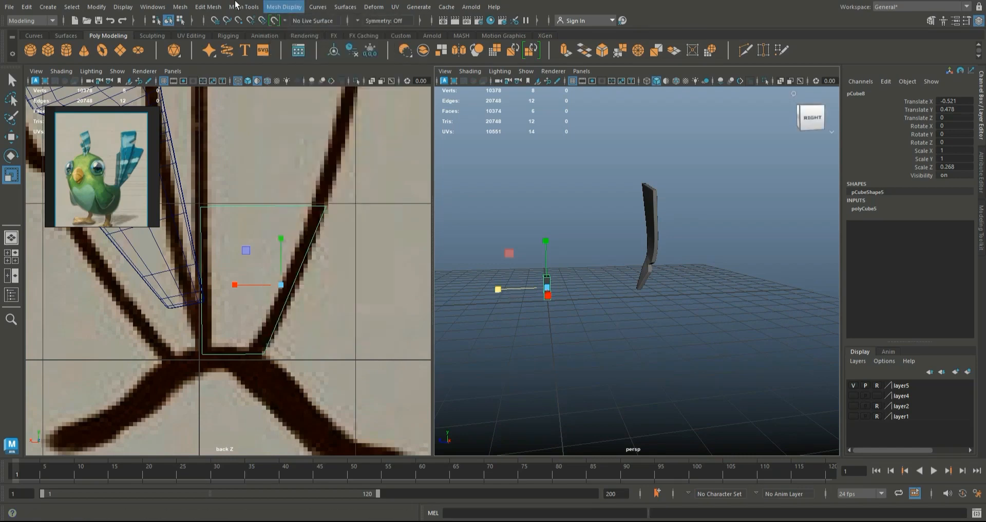
{"action": "left_click", "coordinate": [244, 6]}
{"action": "left_click", "coordinate": [284, 99]}
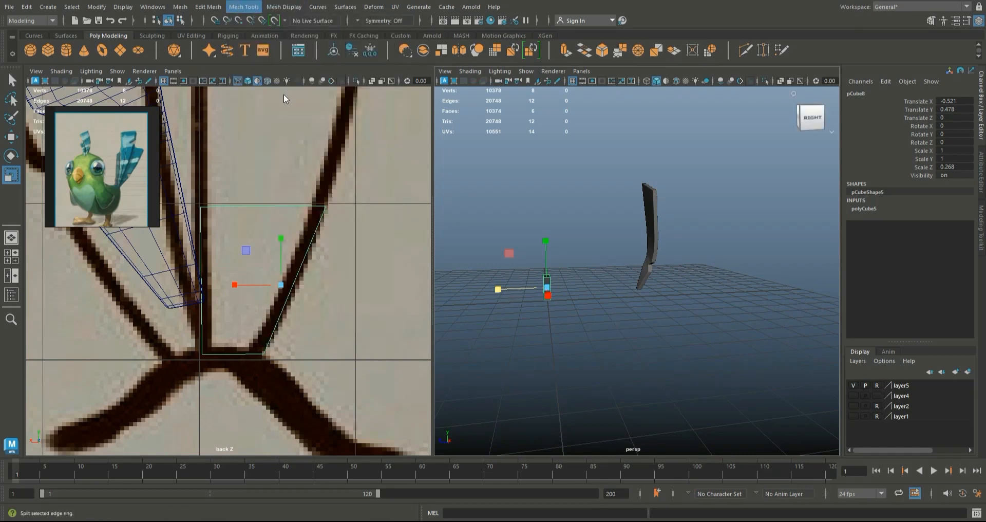
{"action": "left_click", "coordinate": [309, 249]}
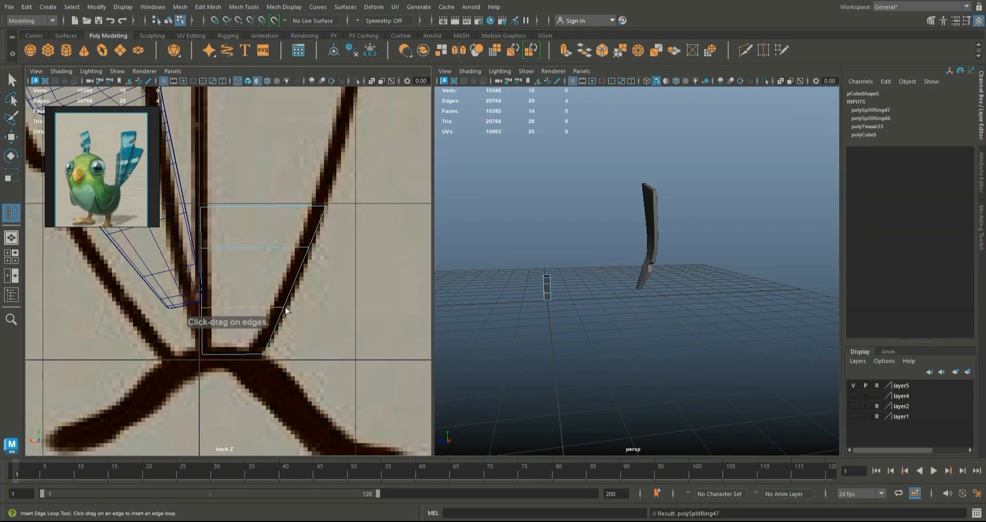
{"action": "left_click", "coordinate": [294, 284]}
{"action": "left_click", "coordinate": [276, 208]}
{"action": "left_click", "coordinate": [230, 208]}
{"action": "key", "text": "e"}
{"action": "key", "text": "w"}
Step: Nudge the outer-edge vertices of the third feather's block onto the drawn outline and clear the selection
{"action": "right_click_drag", "start_coordinate": [269, 258], "coordinate": [223, 230]}
{"action": "left_click_drag", "start_coordinate": [330, 324], "coordinate": [275, 245]}
{"action": "left_click_drag", "start_coordinate": [297, 278], "coordinate": [298, 278]}
{"action": "left_click", "coordinate": [323, 291]}
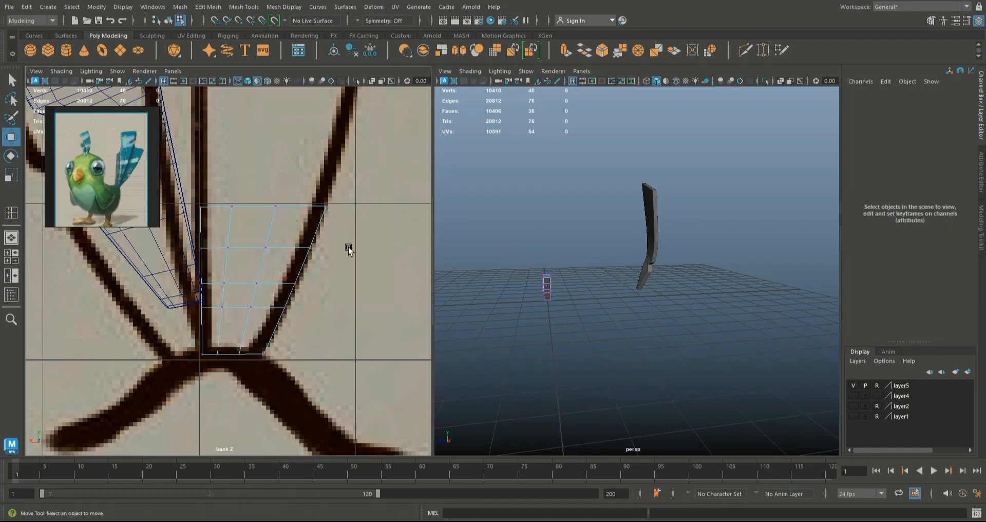
Step: Extrude the top faces of the third feather and raise them to about Y 1.47
{"action": "scroll", "coordinate": [347, 249], "scroll_direction": "down", "scroll_amount": 1}
{"action": "middle_click_drag", "start_coordinate": [348, 248], "coordinate": [380, 352], "text": "alt"}
{"action": "right_click_drag", "start_coordinate": [311, 316], "coordinate": [317, 246]}
{"action": "left_click_drag", "start_coordinate": [234, 308], "coordinate": [383, 372]}
{"action": "left_click_drag", "start_coordinate": [245, 356], "coordinate": [231, 347], "text": "ctrl"}
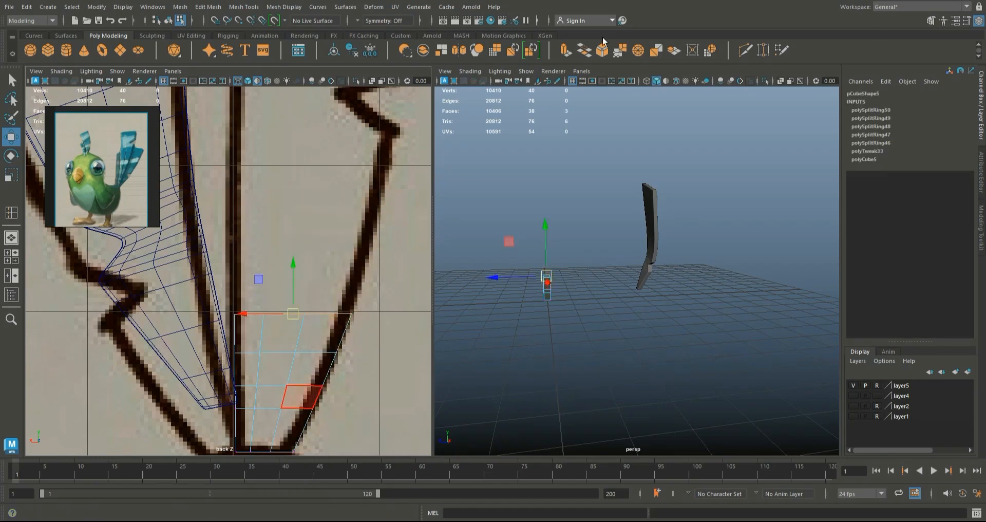
{"action": "left_click", "coordinate": [563, 50]}
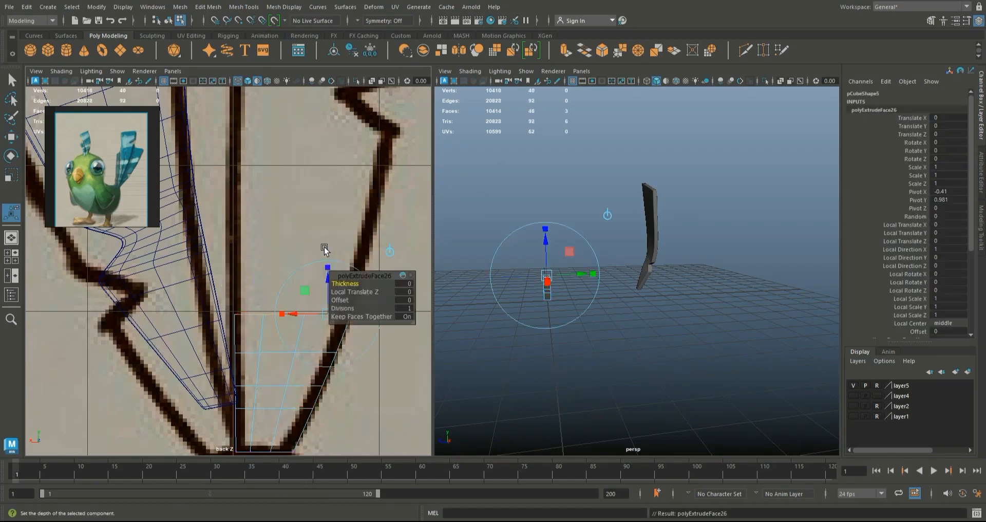
{"action": "key", "text": "w"}
{"action": "left_click_drag", "start_coordinate": [295, 266], "coordinate": [301, 195]}
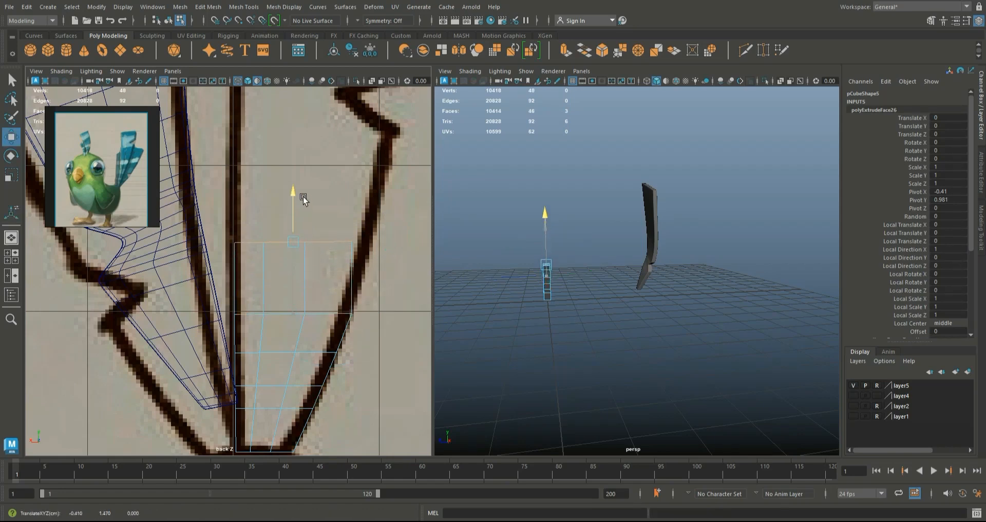
Step: Shift the new top row's outer and middle vertices outward to follow the third feather's slanted outline
{"action": "right_click_drag", "start_coordinate": [300, 228], "coordinate": [257, 230]}
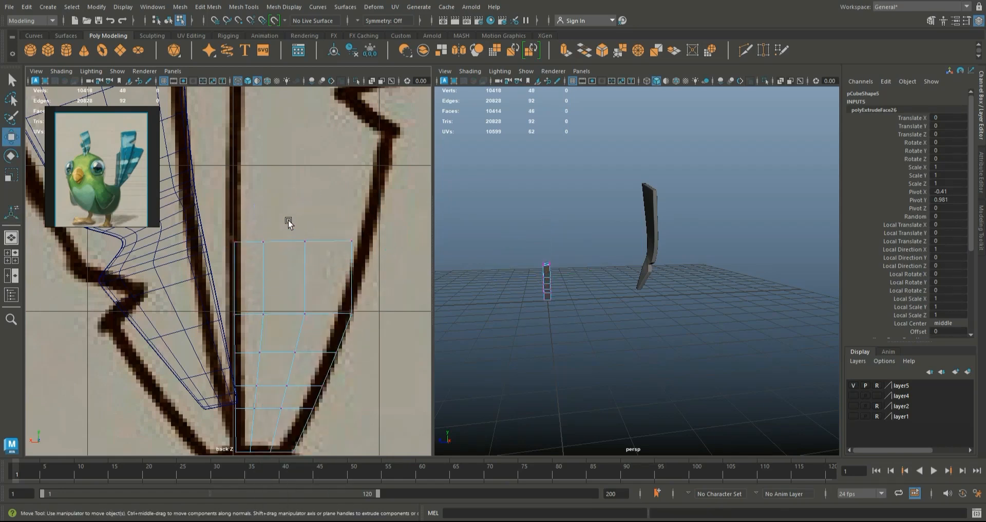
{"action": "left_click_drag", "start_coordinate": [280, 224], "coordinate": [379, 259]}
{"action": "left_click_drag", "start_coordinate": [282, 240], "coordinate": [300, 241]}
{"action": "left_click_drag", "start_coordinate": [243, 228], "coordinate": [261, 242]}
{"action": "middle_click_drag", "start_coordinate": [324, 239], "coordinate": [301, 273], "text": "alt"}
{"action": "left_click_drag", "start_coordinate": [353, 300], "coordinate": [230, 270]}
{"action": "middle_click_drag", "start_coordinate": [297, 275], "coordinate": [277, 314], "text": "alt"}
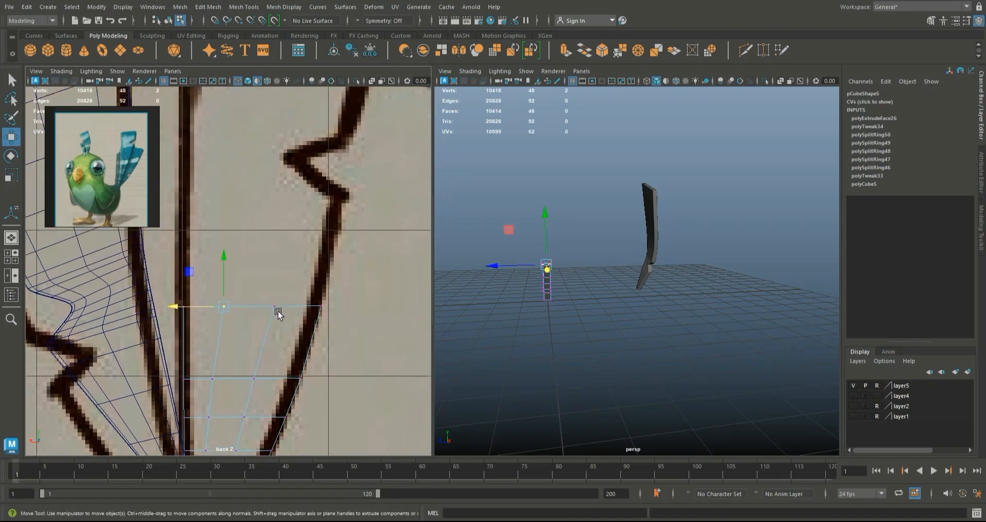
Step: Extrude the third feather's top faces again and raise them to about Y 2.03, just below the notch
{"action": "right_click_drag", "start_coordinate": [292, 307], "coordinate": [310, 267]}
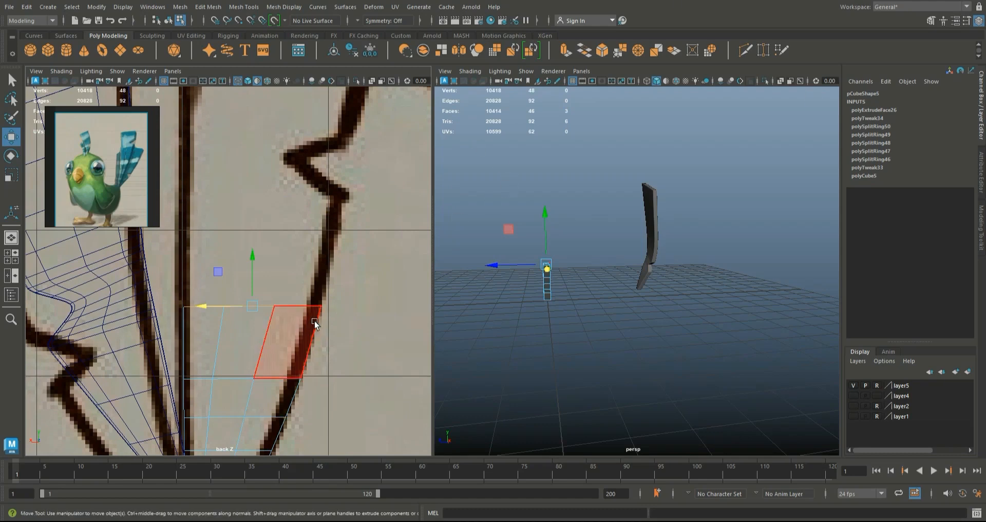
{"action": "key", "text": "ctrl+e"}
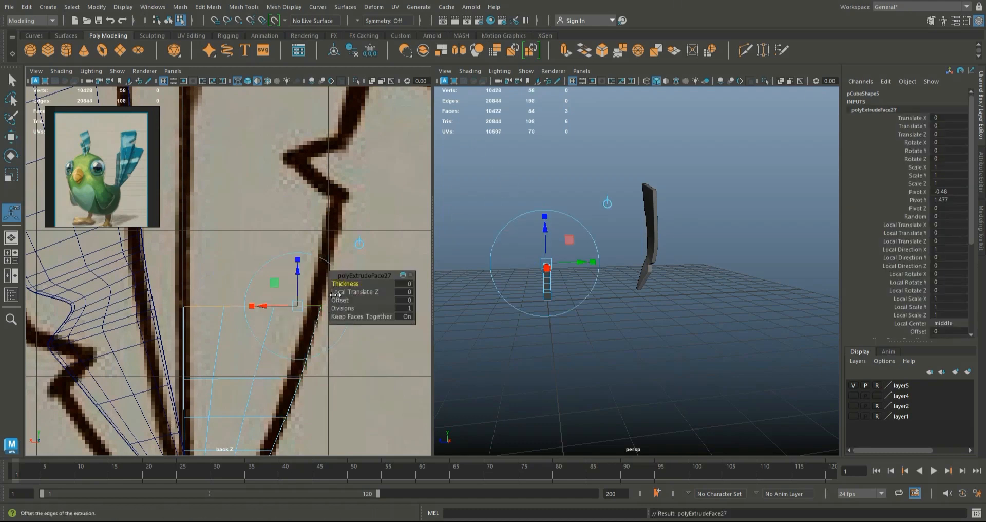
{"action": "key", "text": "w"}
{"action": "left_click_drag", "start_coordinate": [251, 265], "coordinate": [267, 183]}
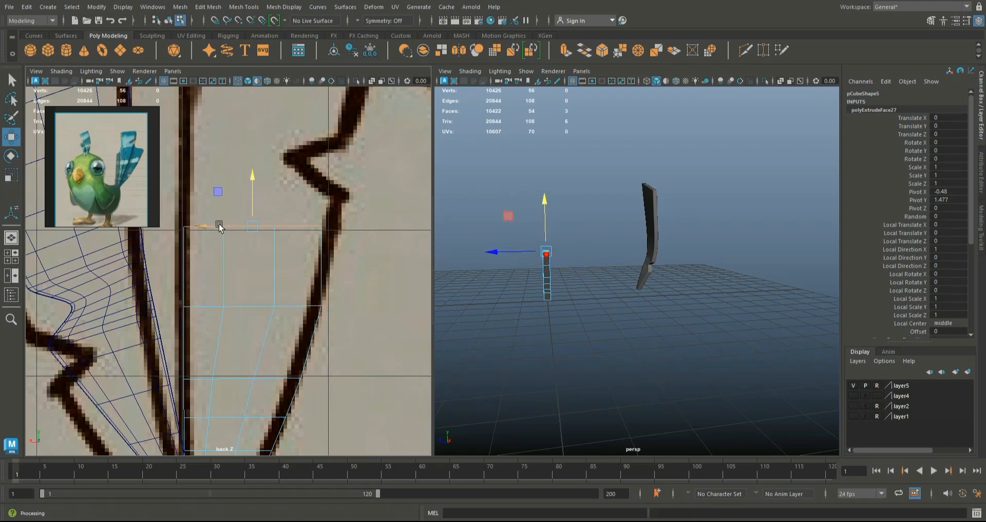
{"action": "left_click_drag", "start_coordinate": [216, 223], "coordinate": [214, 220]}
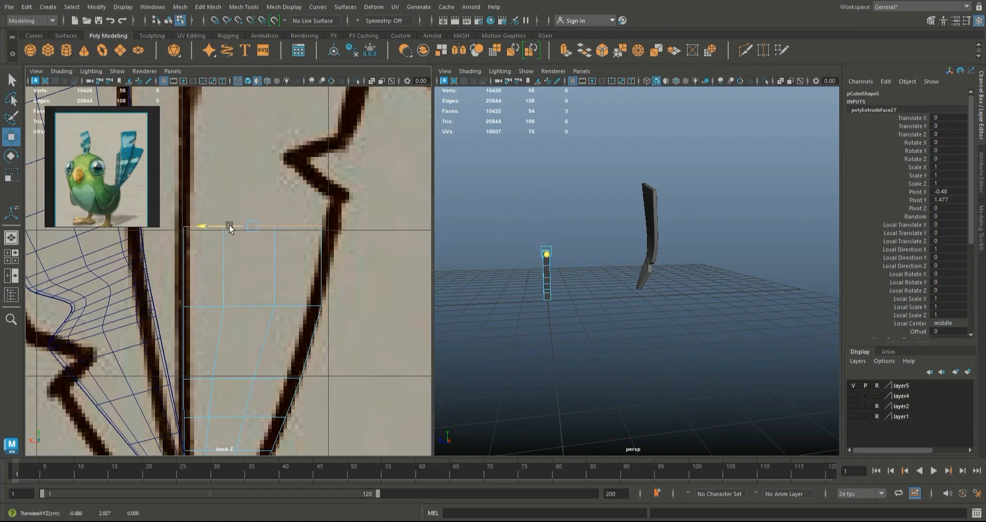
Step: Shift the vertices of the row below the notch outward to match the outline, spacing the middle columns evenly
{"action": "right_click_drag", "start_coordinate": [236, 226], "coordinate": [236, 215]}
{"action": "left_click_drag", "start_coordinate": [236, 213], "coordinate": [346, 250]}
{"action": "left_click_drag", "start_coordinate": [220, 219], "coordinate": [372, 237]}
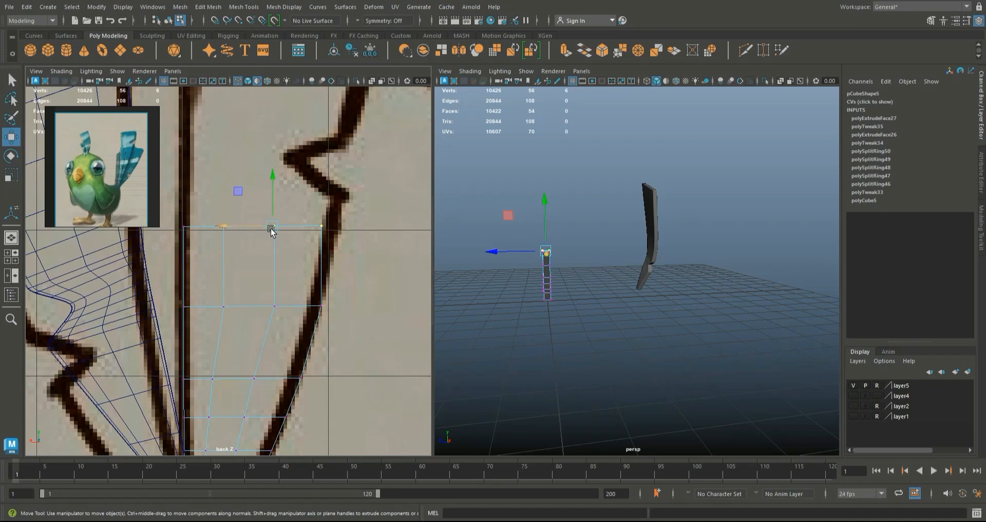
{"action": "left_click_drag", "start_coordinate": [221, 224], "coordinate": [225, 225]}
{"action": "left_click_drag", "start_coordinate": [338, 246], "coordinate": [213, 226]}
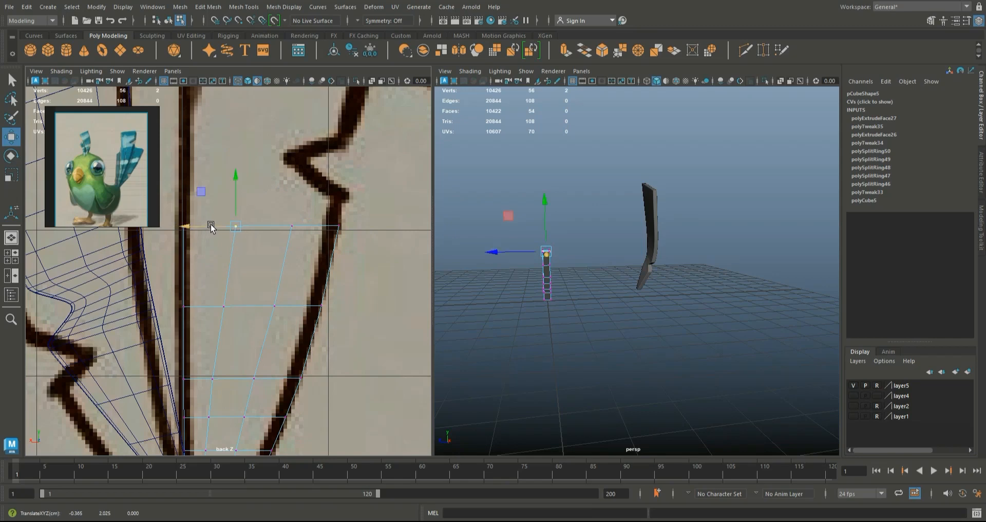
Step: Extrude the third feather's top faces once more, raising them to the outer corner of the notch
{"action": "right_click_drag", "start_coordinate": [288, 229], "coordinate": [289, 257]}
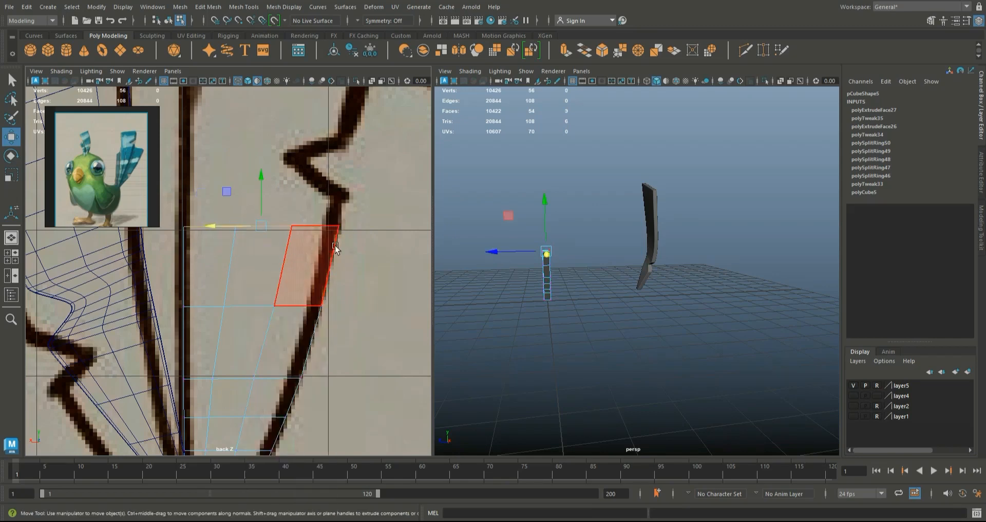
{"action": "scroll", "coordinate": [333, 244], "scroll_direction": "down", "scroll_amount": 10}
{"action": "scroll", "coordinate": [322, 236], "scroll_direction": "up", "scroll_amount": 10}
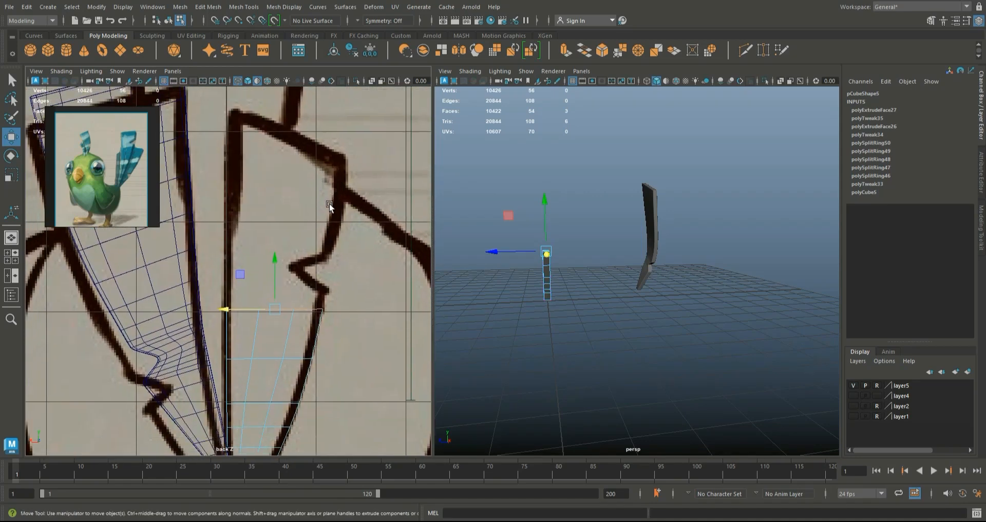
{"action": "key", "text": "ctrl+e"}
{"action": "left_click_drag", "start_coordinate": [276, 268], "coordinate": [278, 234]}
{"action": "scroll", "coordinate": [309, 292], "scroll_direction": "up", "scroll_amount": 3}
Step: Move the new top row's outer vertices onto the outer corner of the drawn notch
{"action": "right_click_drag", "start_coordinate": [294, 289], "coordinate": [246, 239]}
{"action": "scroll", "coordinate": [331, 272], "scroll_direction": "up", "scroll_amount": 2}
{"action": "middle_click_drag", "start_coordinate": [316, 290], "coordinate": [204, 259], "text": "alt"}
{"action": "left_click_drag", "start_coordinate": [182, 243], "coordinate": [285, 269]}
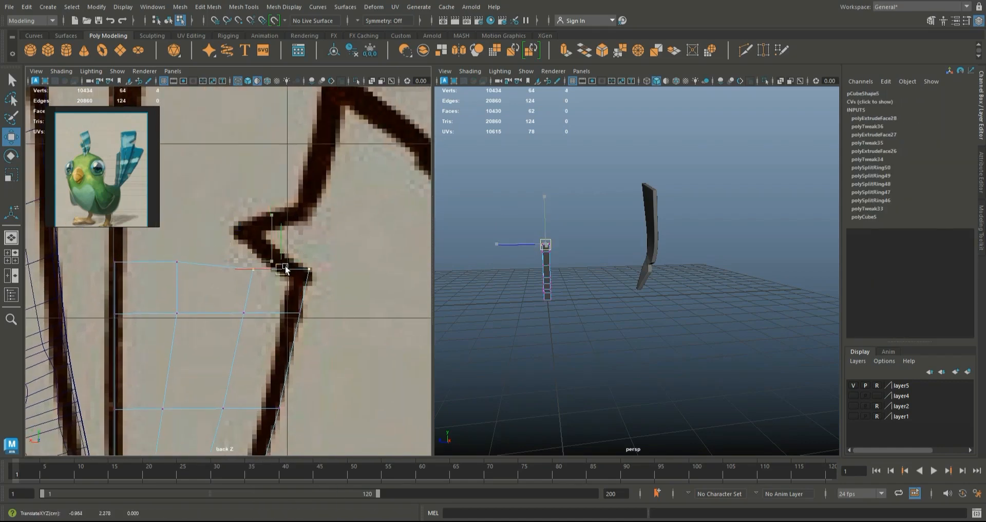
Step: Lower the top row's inner vertices level with the notch corner and adjust the inner middle vertices of the row below
{"action": "left_click_drag", "start_coordinate": [194, 273], "coordinate": [189, 279], "text": "alt"}
{"action": "middle_click_drag", "start_coordinate": [213, 297], "coordinate": [267, 320], "text": "alt"}
{"action": "left_click_drag", "start_coordinate": [254, 308], "coordinate": [156, 266]}
{"action": "left_click_drag", "start_coordinate": [199, 240], "coordinate": [196, 246]}
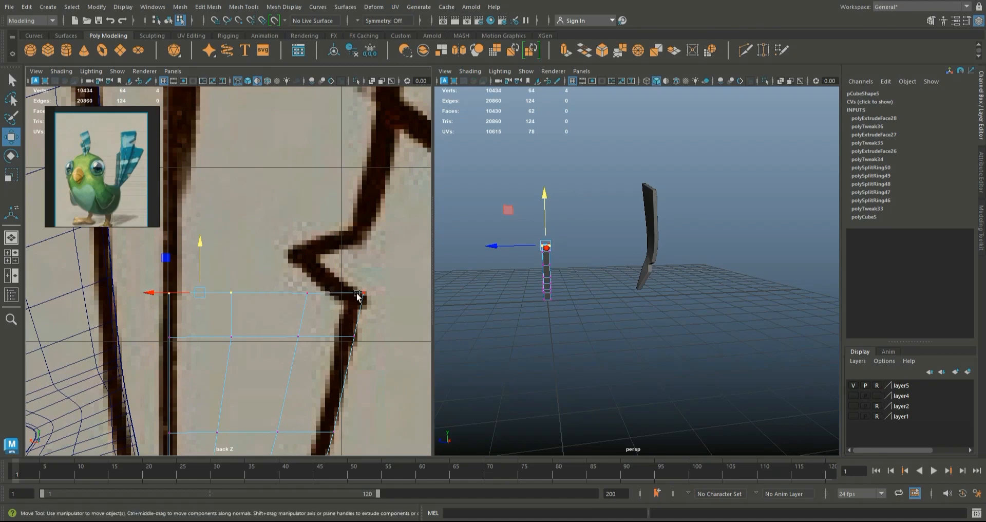
{"action": "left_click_drag", "start_coordinate": [207, 326], "coordinate": [199, 333]}
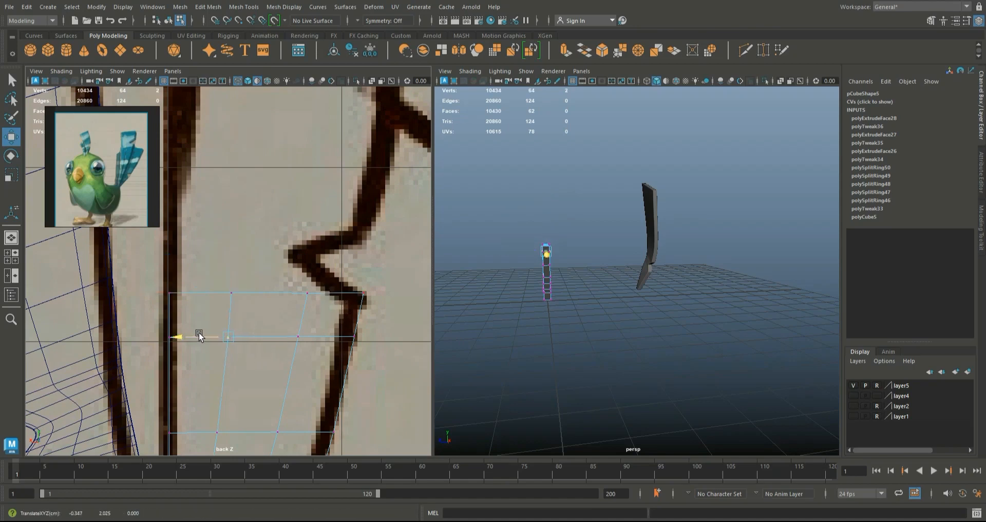
Step: Extrude the third feather's top faces again, raising them to the height of the notch's inner tip
{"action": "right_click_drag", "start_coordinate": [313, 340], "coordinate": [361, 293]}
{"action": "left_click", "coordinate": [349, 292]}
{"action": "key", "text": "ctrl+e"}
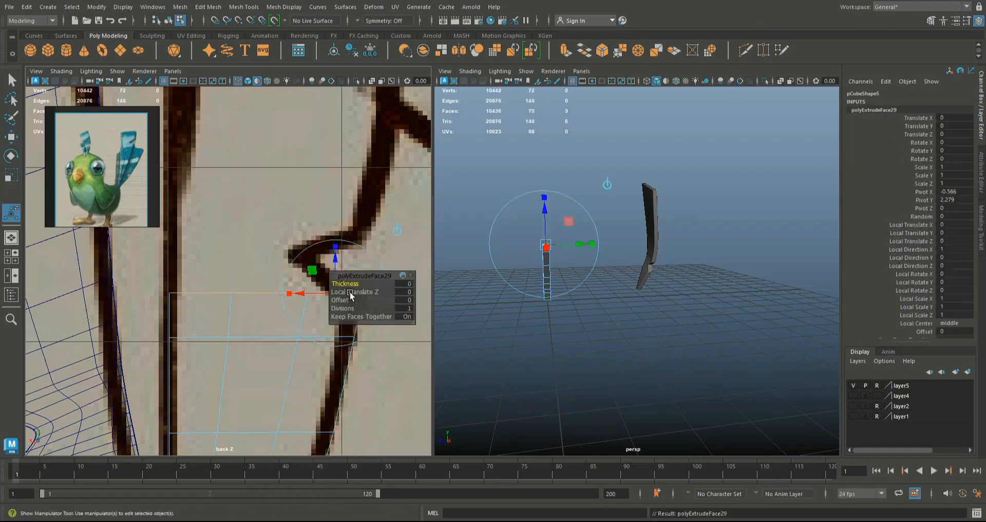
{"action": "left_click", "coordinate": [267, 233]}
{"action": "left_click_drag", "start_coordinate": [268, 230], "coordinate": [264, 204]}
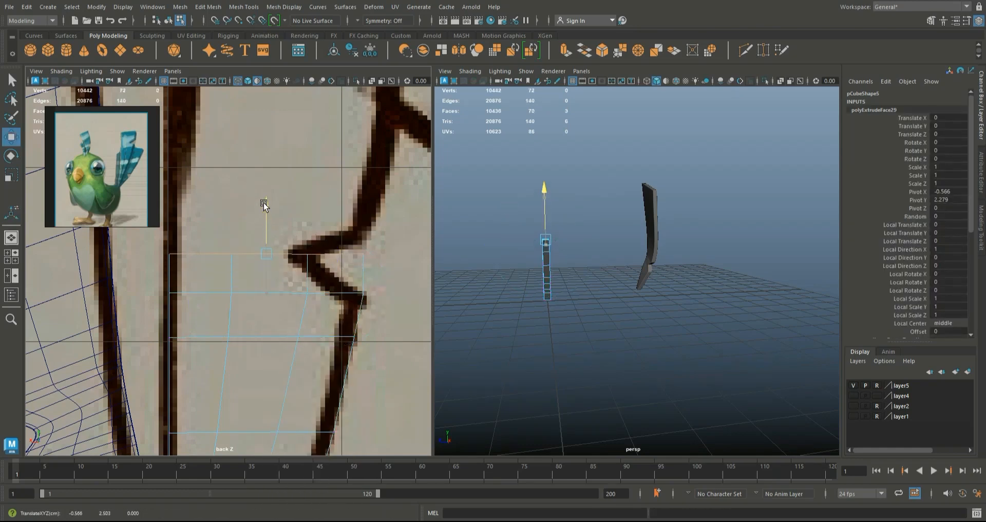
{"action": "key", "text": "w"}
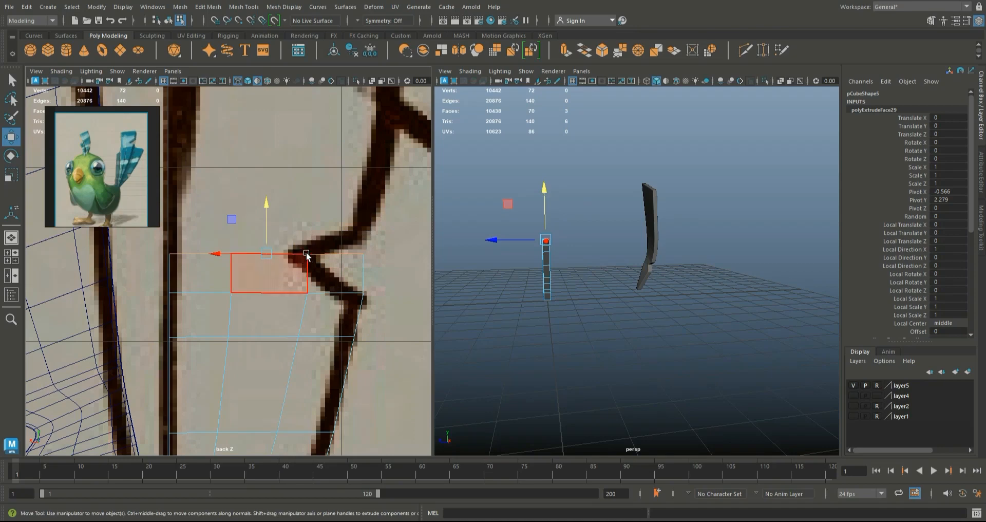
Step: Lower the new top row slightly and pull its outer and inner middle vertices inward to follow the notch
{"action": "right_click_drag", "start_coordinate": [349, 256], "coordinate": [303, 232]}
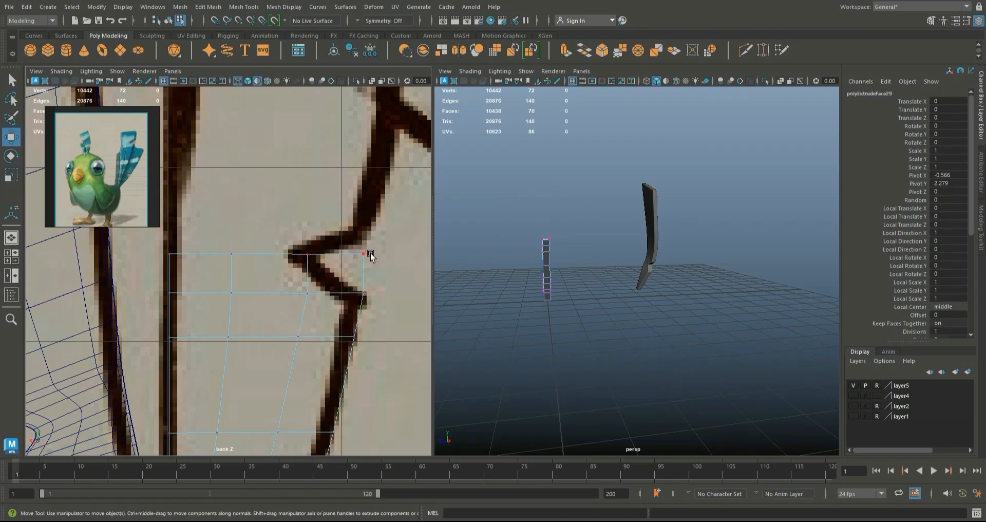
{"action": "left_click_drag", "start_coordinate": [386, 259], "coordinate": [148, 235]}
{"action": "left_click_drag", "start_coordinate": [242, 204], "coordinate": [243, 217]}
{"action": "left_click_drag", "start_coordinate": [344, 282], "coordinate": [288, 268]}
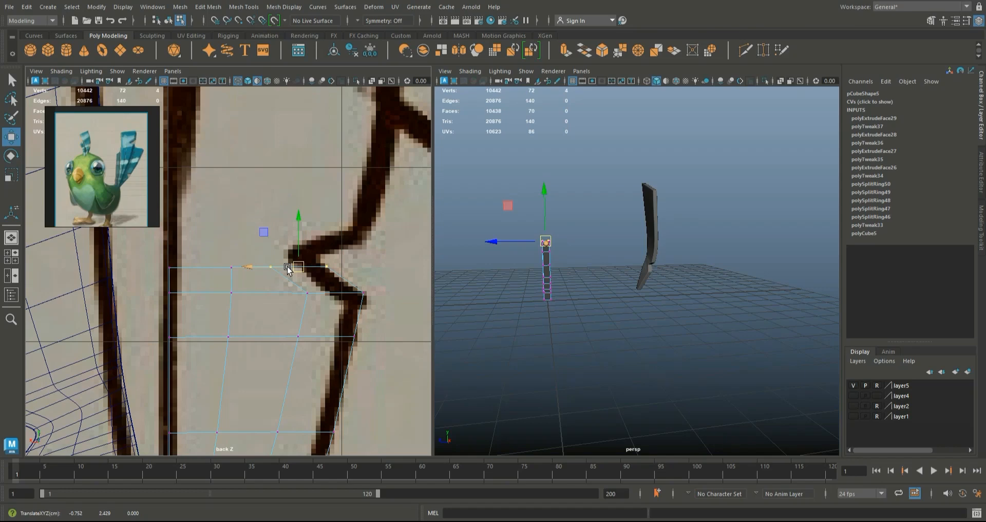
{"action": "scroll", "coordinate": [287, 267], "scroll_direction": "up", "scroll_amount": 2}
{"action": "left_click_drag", "start_coordinate": [271, 244], "coordinate": [306, 271]}
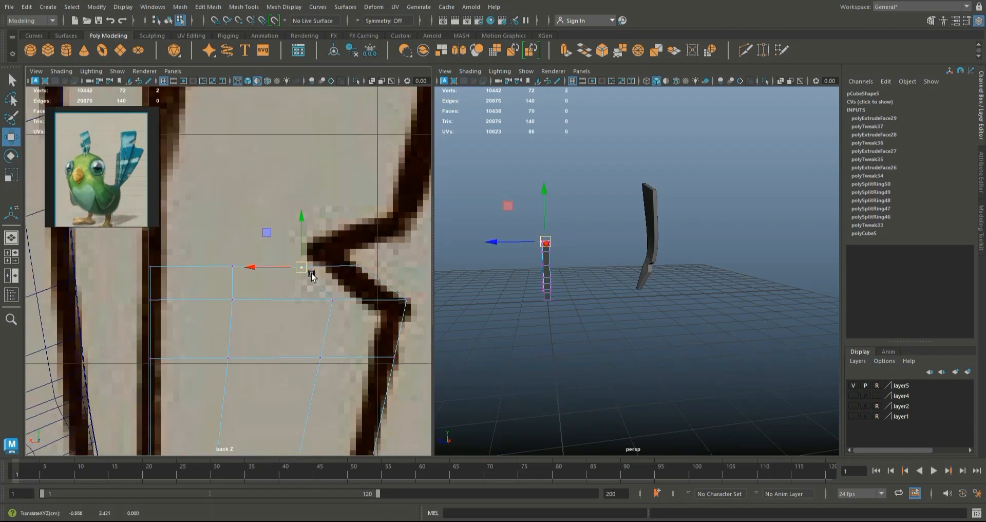
Step: Extrude the top faces a short distance up to the notch tip and shift the new outer vertices to match it
{"action": "middle_click_drag", "start_coordinate": [335, 290], "coordinate": [309, 257], "text": "alt"}
{"action": "middle_click_drag", "start_coordinate": [309, 313], "coordinate": [317, 349], "text": "alt"}
{"action": "right_click", "coordinate": [269, 272]}
{"action": "right_click_drag", "start_coordinate": [269, 272], "coordinate": [269, 258]}
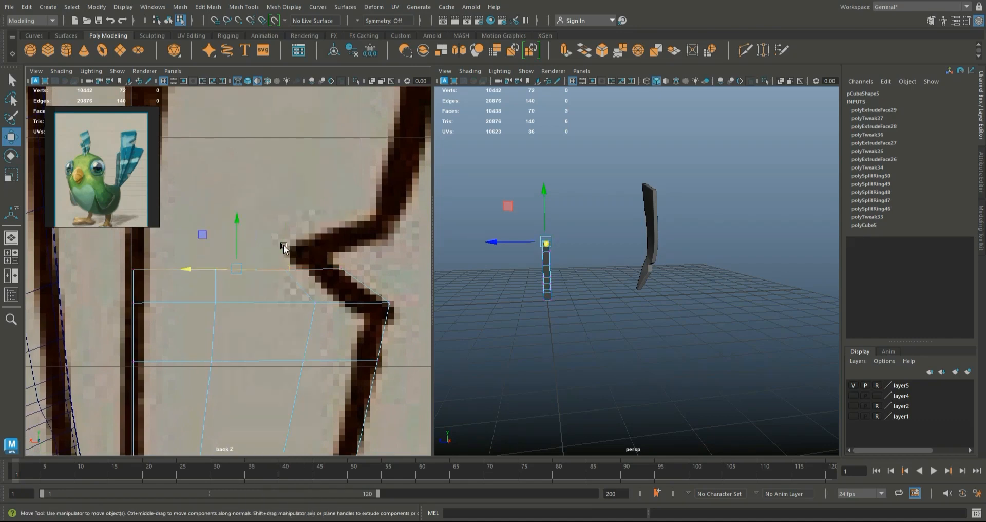
{"action": "key", "text": "ctrl+e"}
{"action": "key", "text": "e"}
{"action": "key", "text": "w"}
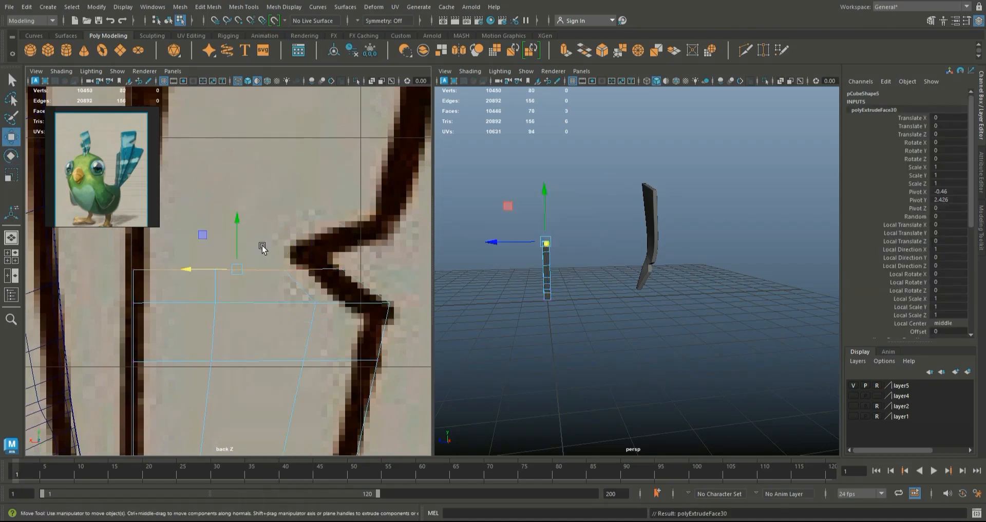
{"action": "mouse_move", "coordinate": [239, 219]}
{"action": "left_mouse_down"}
{"action": "mouse_move", "coordinate": [244, 190]}
{"action": "mouse_move", "coordinate": [242, 205]}
{"action": "left_mouse_up"}
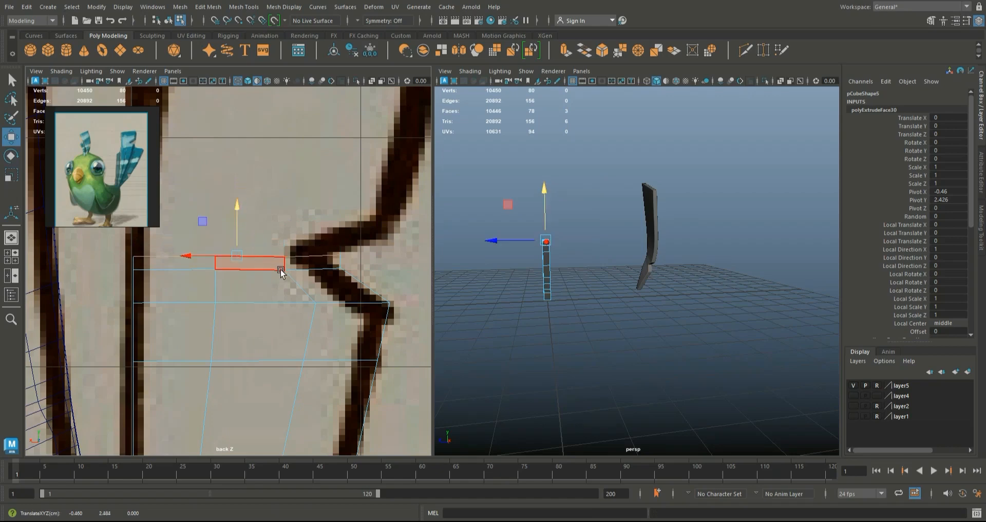
{"action": "right_click_drag", "start_coordinate": [311, 256], "coordinate": [263, 229]}
{"action": "left_click_drag", "start_coordinate": [349, 263], "coordinate": [299, 258]}
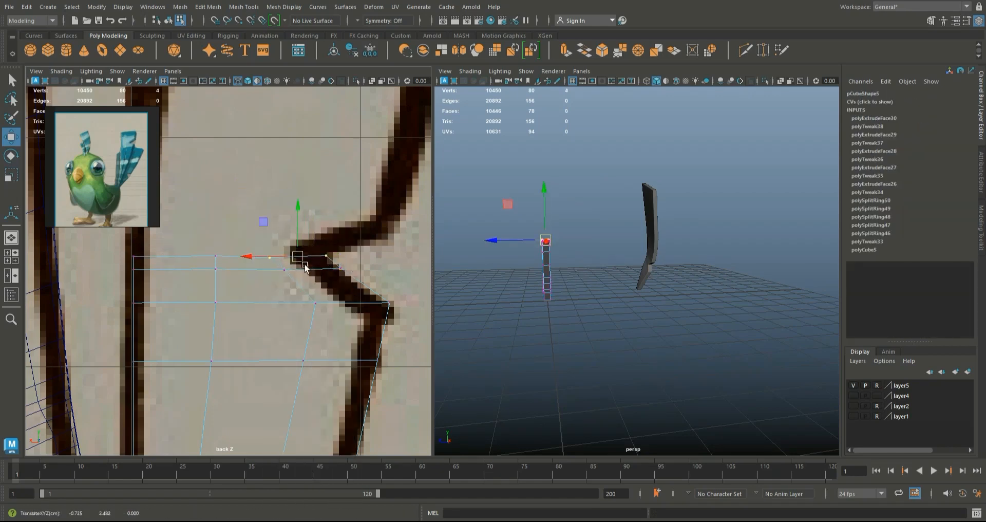
Step: Extrude the feather's top faces once more, raising them slightly above the notch tip by a local Z translation of 0.123
{"action": "scroll", "coordinate": [308, 271], "scroll_direction": "down", "scroll_amount": 10}
{"action": "key", "text": "space"}
{"action": "scroll", "coordinate": [287, 270], "scroll_direction": "up", "scroll_amount": 8}
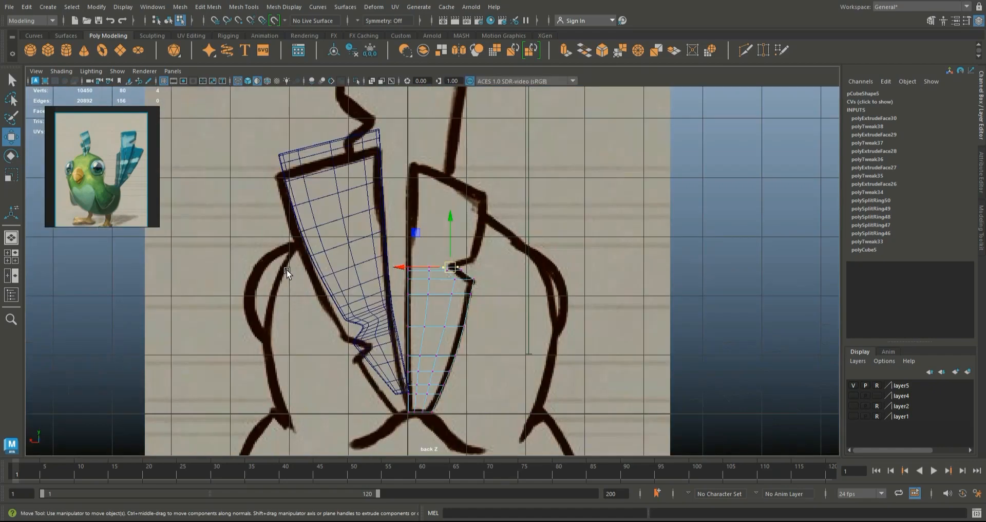
{"action": "middle_click_drag", "start_coordinate": [412, 289], "coordinate": [393, 311], "text": "alt"}
{"action": "double_click", "coordinate": [395, 302]}
{"action": "right_click_drag", "start_coordinate": [407, 229], "coordinate": [452, 245]}
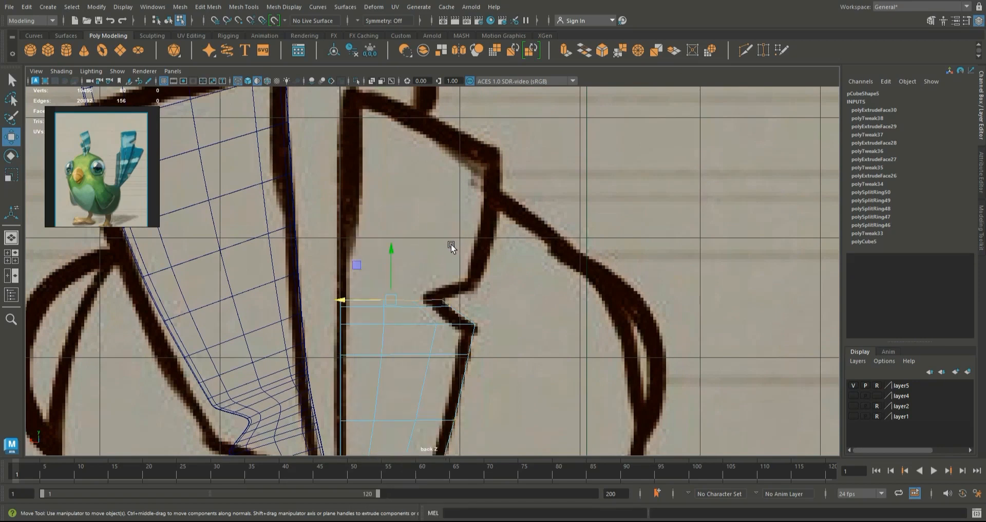
{"action": "key", "text": "ctrl+shift+a"}
{"action": "scroll", "coordinate": [483, 280], "scroll_direction": "down", "scroll_amount": 8}
{"action": "key", "text": "ctrl+z"}
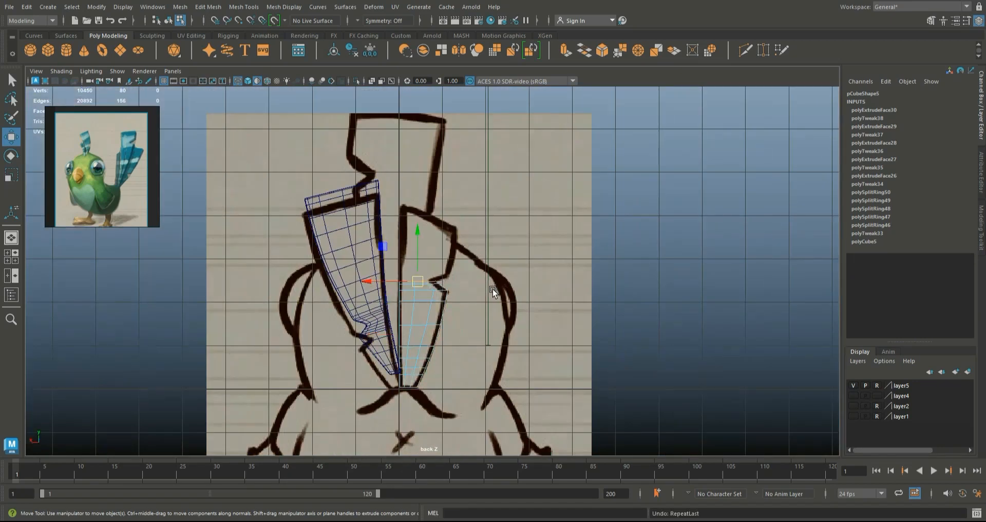
{"action": "scroll", "coordinate": [492, 289], "scroll_direction": "up", "scroll_amount": 5}
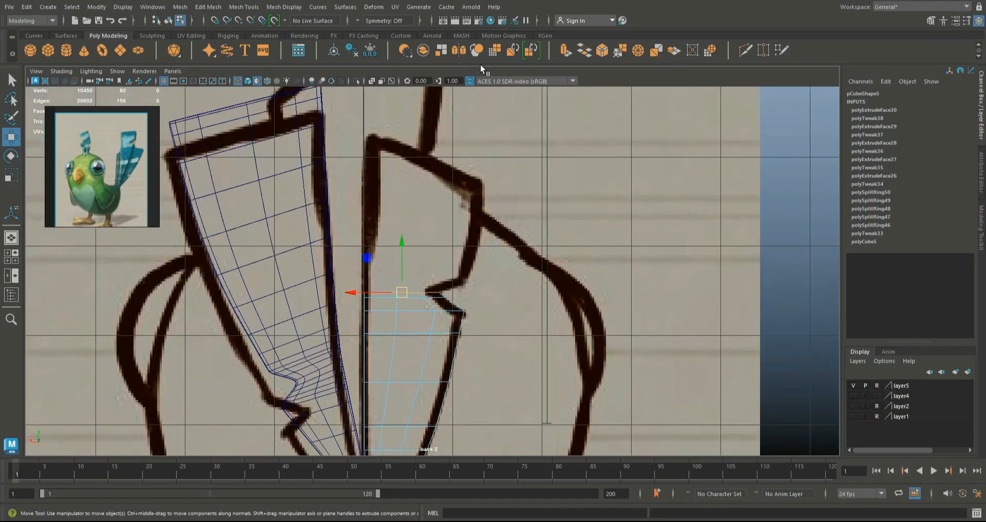
{"action": "scroll", "coordinate": [518, 255], "scroll_direction": "up", "scroll_amount": 2}
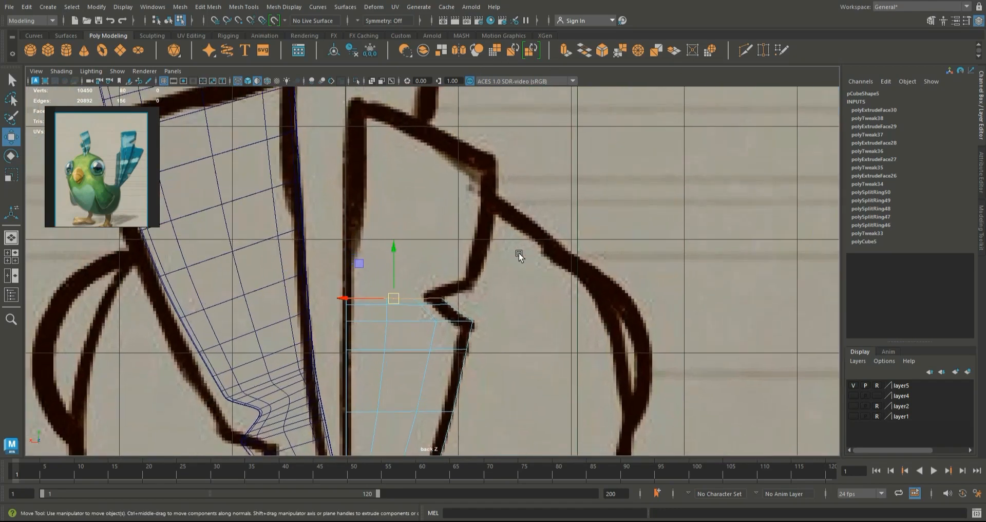
{"action": "left_click", "coordinate": [563, 51]}
{"action": "mouse_move", "coordinate": [425, 262]}
{"action": "left_mouse_down"}
{"action": "mouse_move", "coordinate": [426, 246]}
{"action": "mouse_move", "coordinate": [429, 268]}
{"action": "left_mouse_up"}
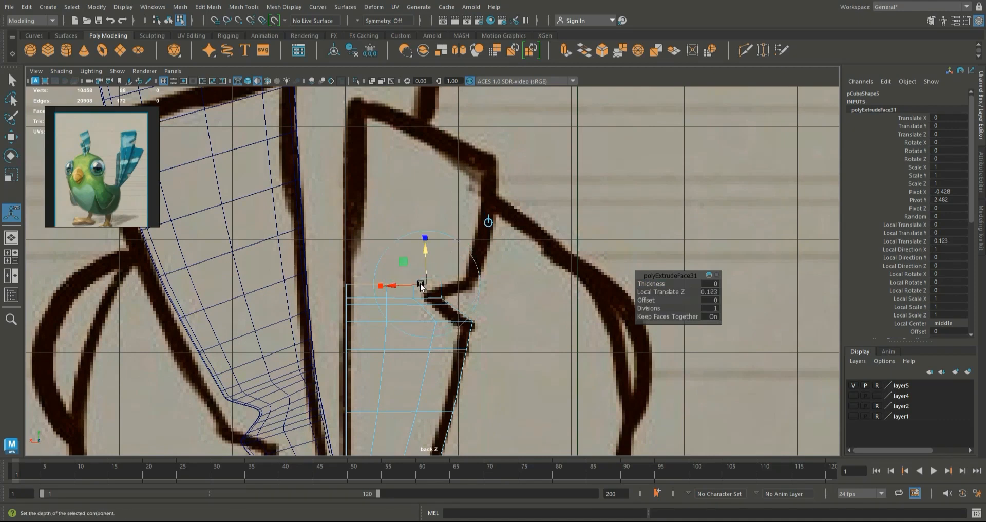
Step: Move the new row's outer vertices onto the notch's upper corner and shift the neighbouring middle vertices outward
{"action": "right_click_drag", "start_coordinate": [409, 228], "coordinate": [372, 233]}
{"action": "scroll", "coordinate": [472, 298], "scroll_direction": "up", "scroll_amount": 3}
{"action": "left_click_drag", "start_coordinate": [458, 295], "coordinate": [485, 283]}
{"action": "key", "text": "w"}
{"action": "left_click", "coordinate": [409, 288]}
{"action": "left_click_drag", "start_coordinate": [410, 288], "coordinate": [427, 289]}
{"action": "left_click", "coordinate": [483, 287]}
Step: Extrude the top faces above the notch, raising them partway up the feather's upper section
{"action": "right_click_drag", "start_coordinate": [402, 286], "coordinate": [426, 257]}
{"action": "key", "text": "ctrl+e"}
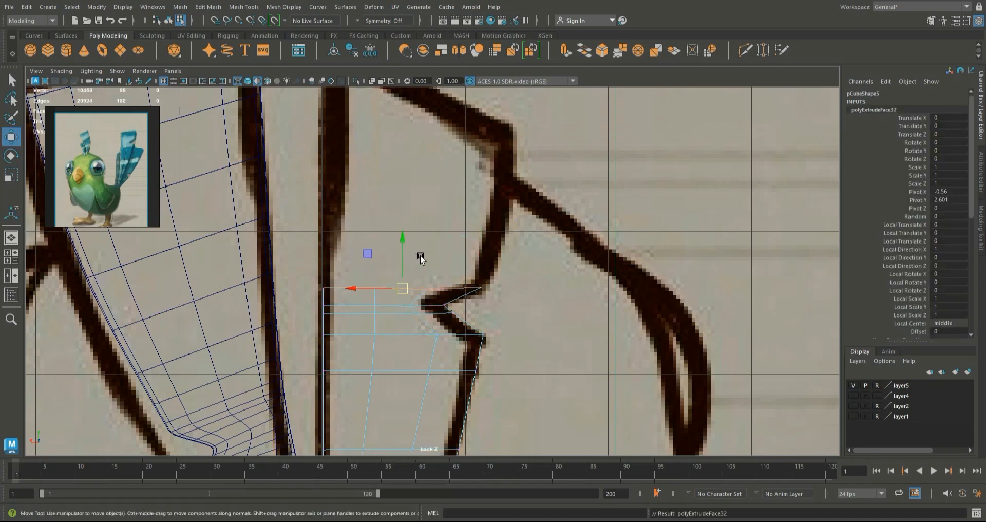
{"action": "left_click_drag", "start_coordinate": [402, 226], "coordinate": [415, 181]}
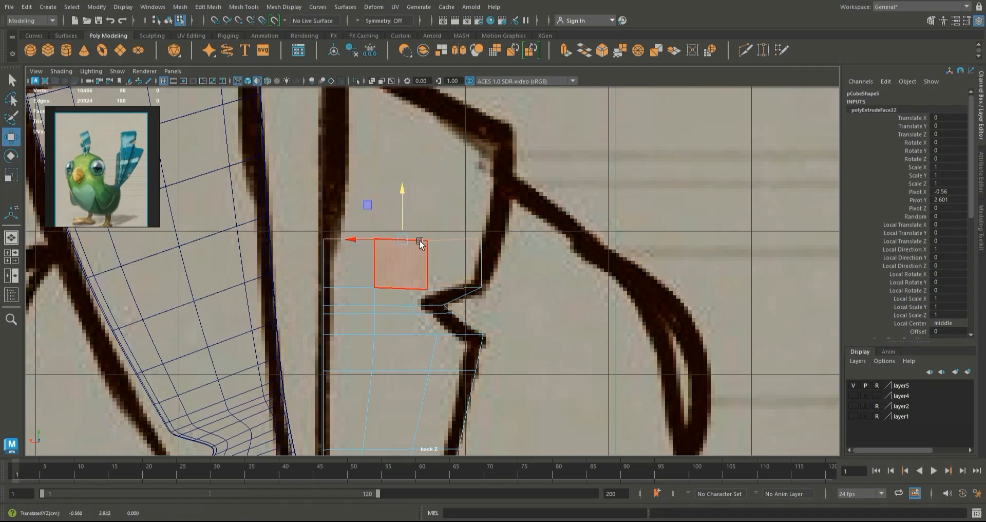
Step: Shift the new row's outer vertices outward towards the outline and flatten the whole row into a level line
{"action": "right_click_drag", "start_coordinate": [399, 238], "coordinate": [356, 218]}
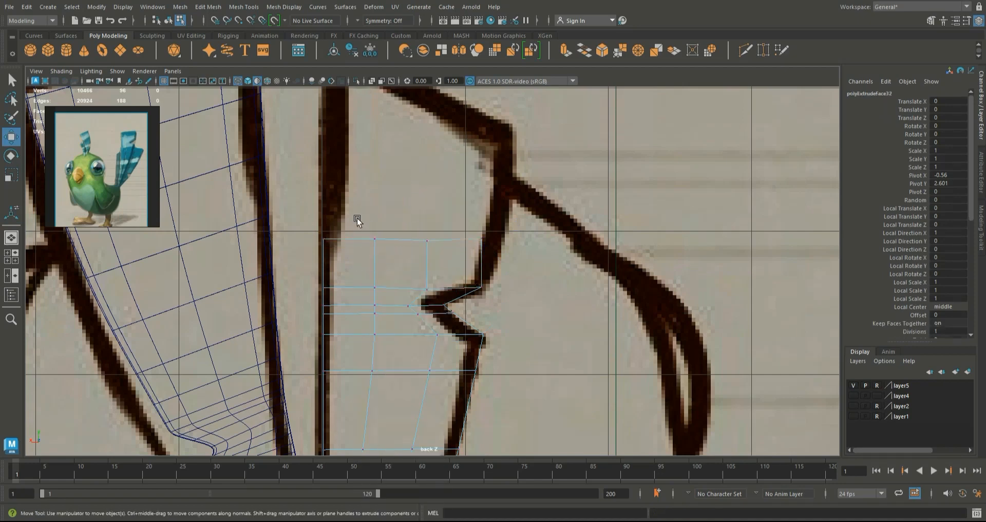
{"action": "left_click_drag", "start_coordinate": [465, 247], "coordinate": [465, 248]}
{"action": "left_click_drag", "start_coordinate": [413, 220], "coordinate": [286, 228]}
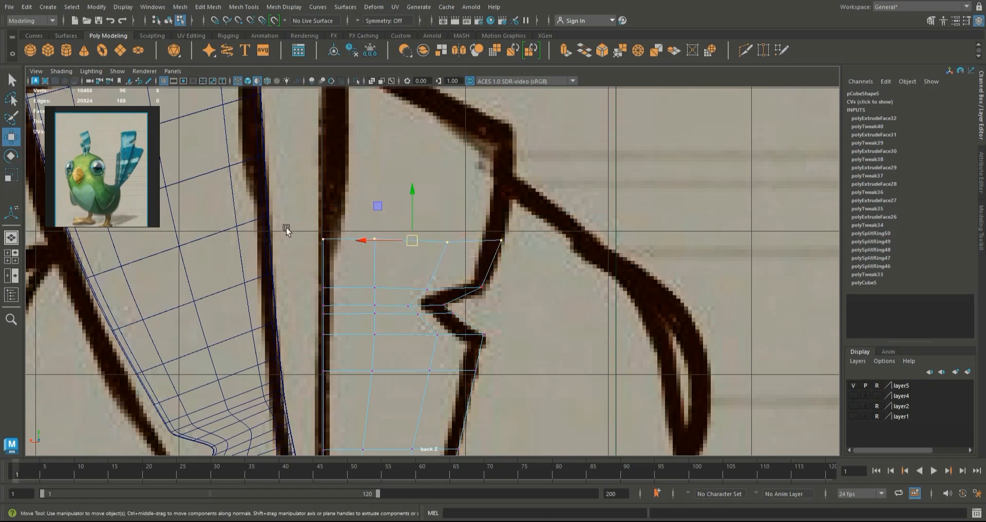
{"action": "key", "text": "r"}
{"action": "left_click", "coordinate": [412, 195]}
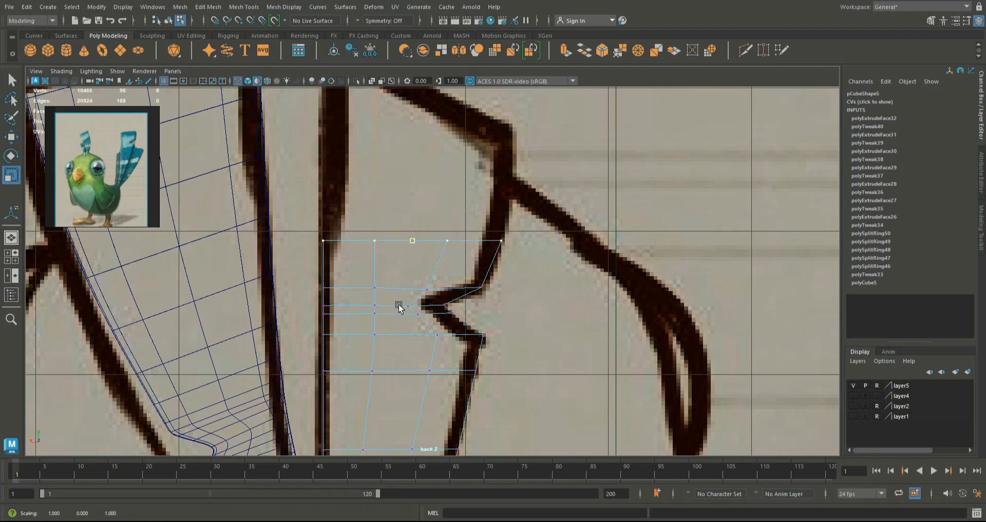
Step: Extrude the levelled top faces again, raising them to where the body line meets the feather outline
{"action": "scroll", "coordinate": [486, 275], "scroll_direction": "up", "scroll_amount": 3}
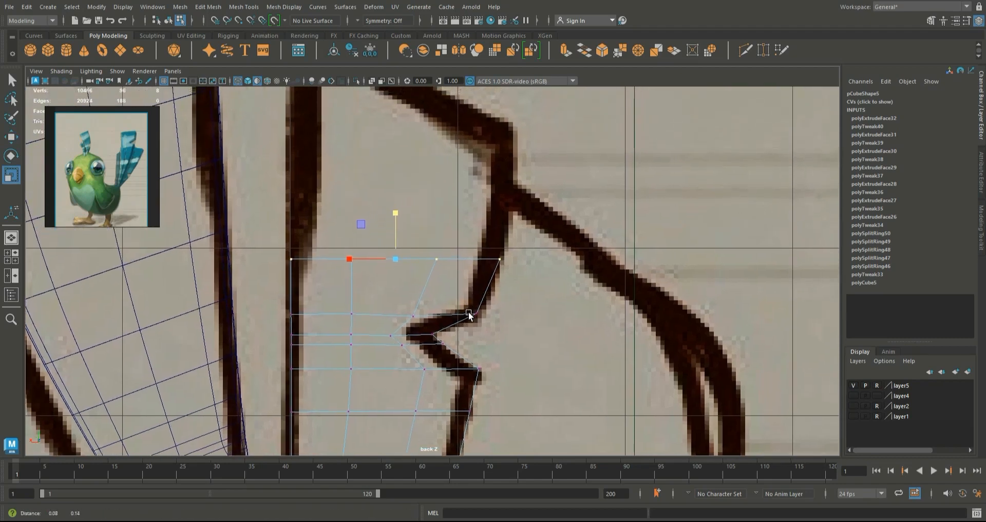
{"action": "right_click", "coordinate": [441, 281]}
{"action": "right_click_drag", "start_coordinate": [441, 281], "coordinate": [492, 261]}
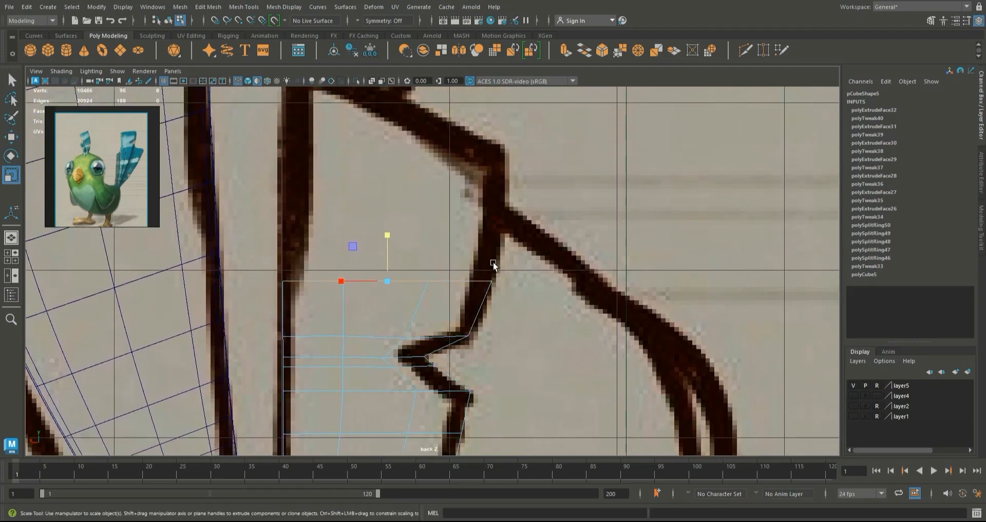
{"action": "key", "text": "ctrl+e"}
{"action": "left_click_drag", "start_coordinate": [388, 210], "coordinate": [402, 159]}
{"action": "scroll", "coordinate": [424, 214], "scroll_direction": "down", "scroll_amount": 4}
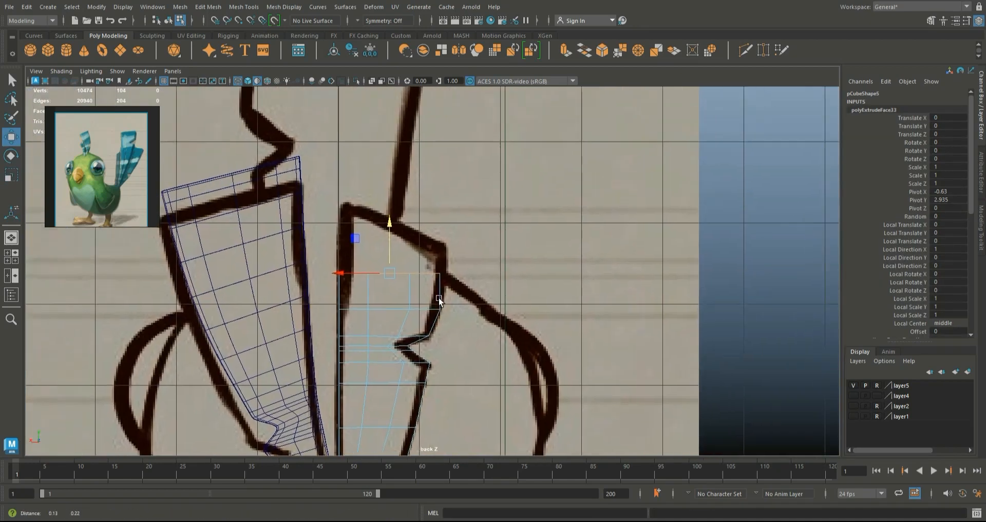
Step: Move the outer vertices of the top row onto the outline and adjust the outer vertices of the row below
{"action": "scroll", "coordinate": [438, 297], "scroll_direction": "up", "scroll_amount": 3}
{"action": "right_click_drag", "start_coordinate": [406, 300], "coordinate": [380, 239]}
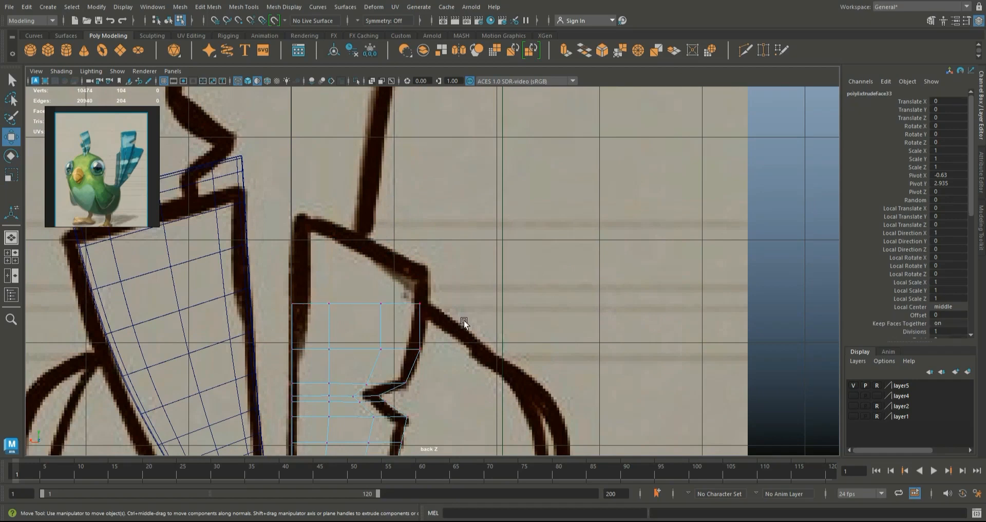
{"action": "scroll", "coordinate": [463, 325], "scroll_direction": "up", "scroll_amount": 2}
{"action": "left_click_drag", "start_coordinate": [452, 335], "coordinate": [369, 311]}
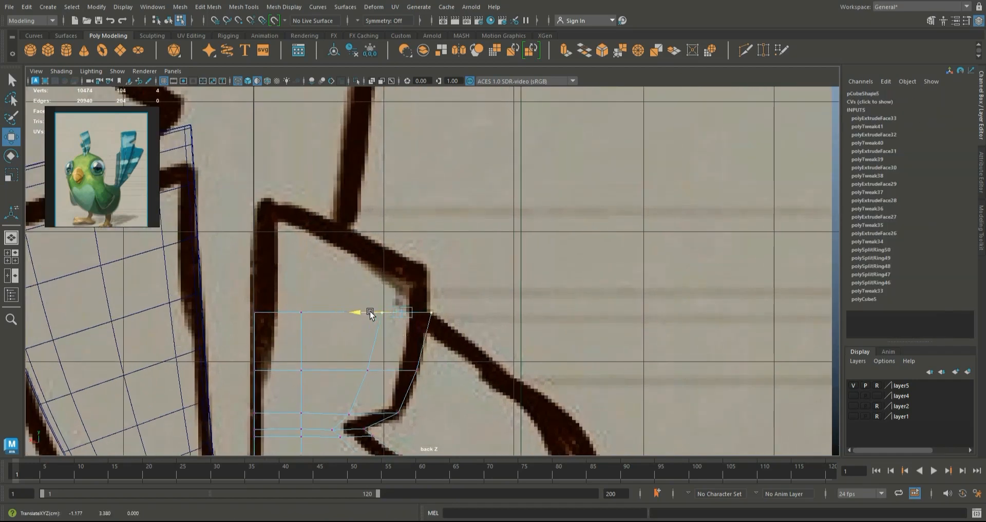
{"action": "left_click_drag", "start_coordinate": [425, 371], "coordinate": [348, 367]}
Step: Extrude the top faces up to the height of the outline's upper outer corner
{"action": "right_click_drag", "start_coordinate": [339, 228], "coordinate": [349, 271]}
{"action": "key", "text": "ctrl+e"}
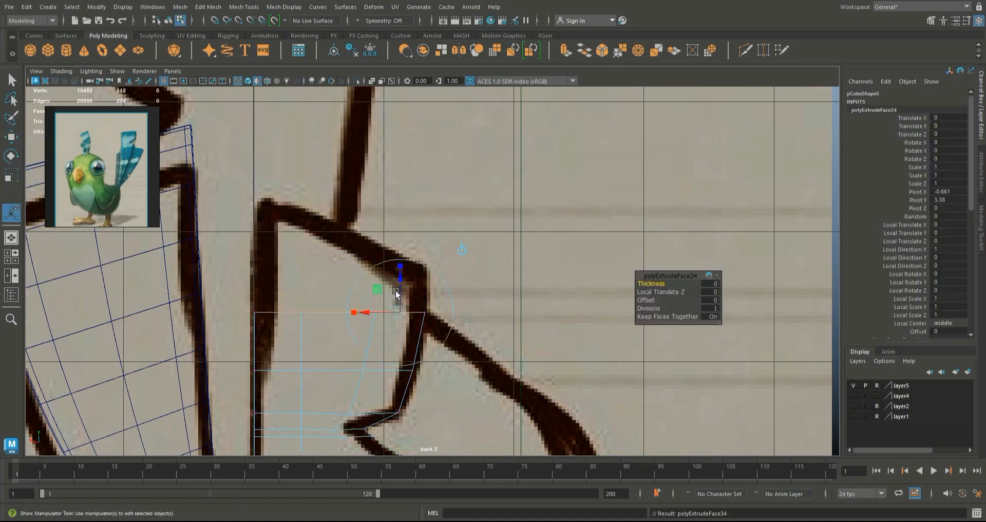
{"action": "left_click_drag", "start_coordinate": [339, 252], "coordinate": [346, 203]}
Step: Select the new top row's vertices and lower them level with the outline's upper outer corner
{"action": "right_click_drag", "start_coordinate": [374, 259], "coordinate": [327, 221]}
{"action": "left_click", "coordinate": [426, 263]}
{"action": "left_click", "coordinate": [426, 266]}
{"action": "left_click_drag", "start_coordinate": [450, 277], "coordinate": [239, 237]}
{"action": "left_click_drag", "start_coordinate": [340, 211], "coordinate": [337, 217]}
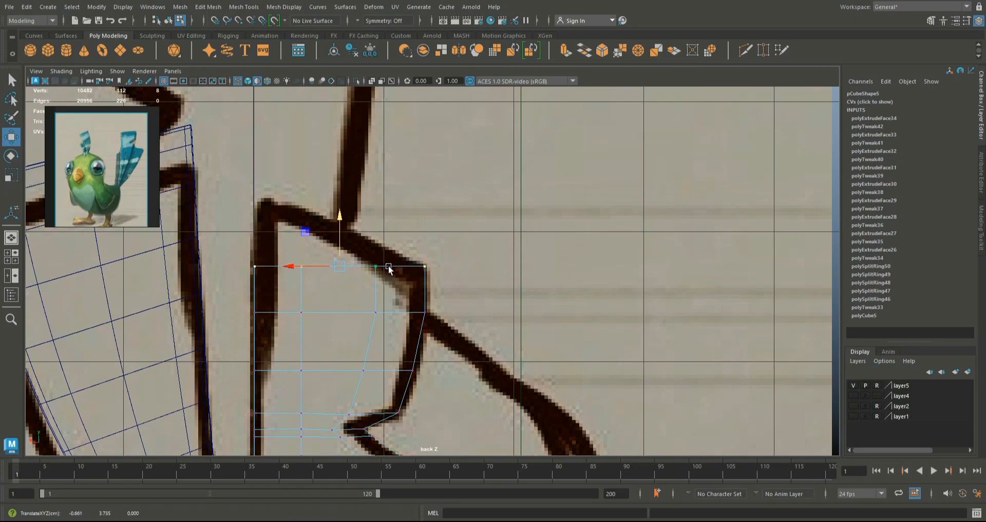
Step: Extrude the top faces a final time, raising them to the peak of the feather's slanted tip
{"action": "right_click_drag", "start_coordinate": [386, 266], "coordinate": [387, 294]}
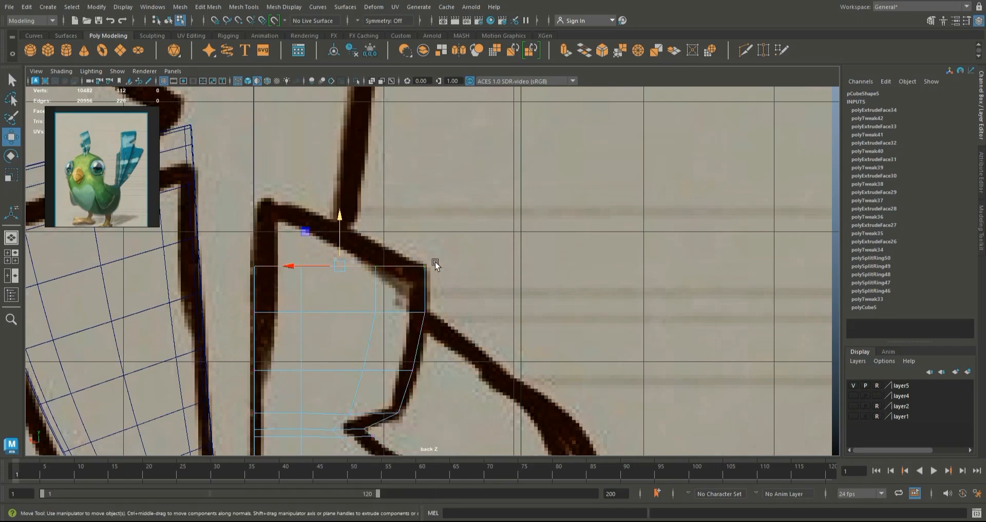
{"action": "key", "text": "ctrl+e"}
{"action": "key", "text": "w"}
{"action": "left_click_drag", "start_coordinate": [341, 264], "coordinate": [331, 227]}
{"action": "left_click", "coordinate": [366, 226]}
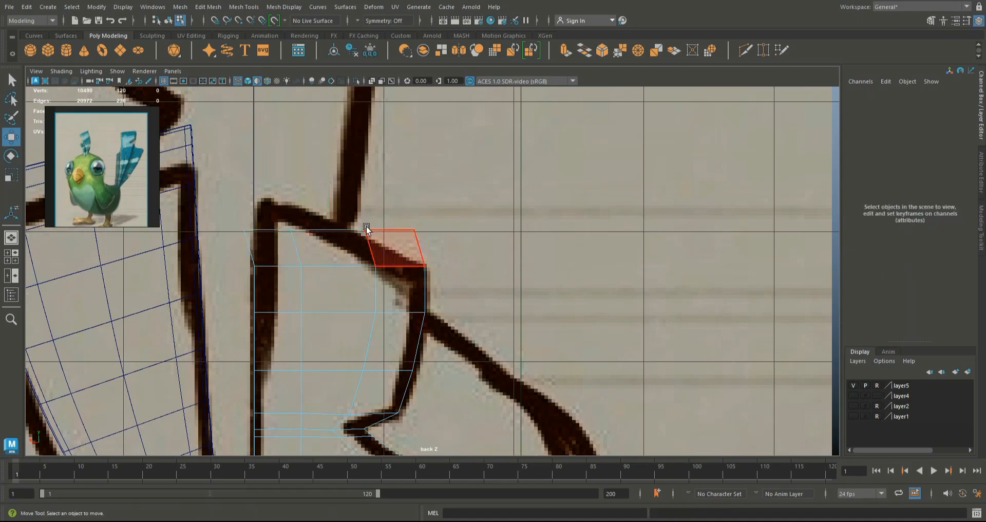
{"action": "key", "text": "ctrl+z"}
{"action": "left_click_drag", "start_coordinate": [334, 236], "coordinate": [341, 205]}
Step: Move the top row's vertices one column at a time onto the slanted upper edge of the outline
{"action": "right_click_drag", "start_coordinate": [297, 223], "coordinate": [317, 212]}
{"action": "left_click_drag", "start_coordinate": [317, 213], "coordinate": [301, 216]}
{"action": "mouse_move", "coordinate": [363, 190]}
{"action": "left_mouse_down"}
{"action": "mouse_move", "coordinate": [392, 224]}
{"action": "mouse_move", "coordinate": [350, 238]}
{"action": "mouse_move", "coordinate": [362, 237]}
{"action": "left_mouse_up"}
{"action": "mouse_move", "coordinate": [435, 228]}
{"action": "left_mouse_down"}
{"action": "mouse_move", "coordinate": [409, 189]}
{"action": "mouse_move", "coordinate": [402, 260]}
{"action": "left_mouse_up"}
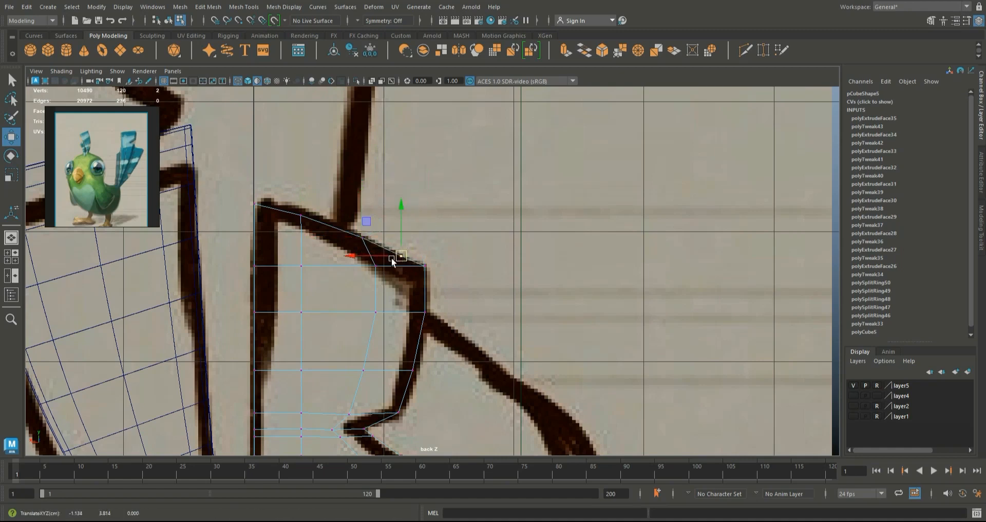
{"action": "mouse_move", "coordinate": [294, 200]}
{"action": "left_mouse_down"}
{"action": "mouse_move", "coordinate": [313, 232]}
{"action": "mouse_move", "coordinate": [302, 216]}
{"action": "left_mouse_up"}
Step: Move the whole third feather back in depth to Z -4.038, beside the second feather
{"action": "left_click", "coordinate": [7, 257]}
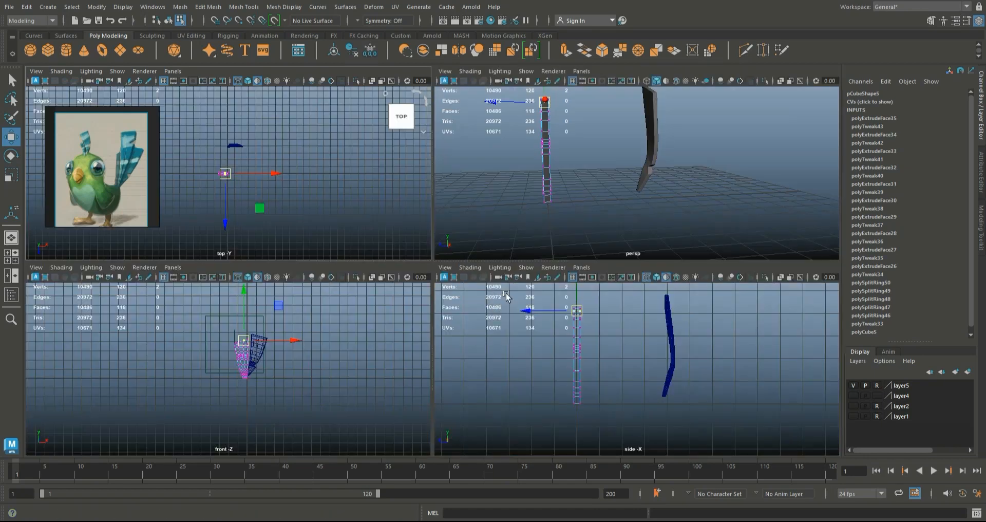
{"action": "scroll", "coordinate": [583, 199], "scroll_direction": "up", "scroll_amount": 4}
{"action": "right_click_drag", "start_coordinate": [483, 179], "coordinate": [534, 165]}
{"action": "left_click_drag", "start_coordinate": [229, 224], "coordinate": [238, 195]}
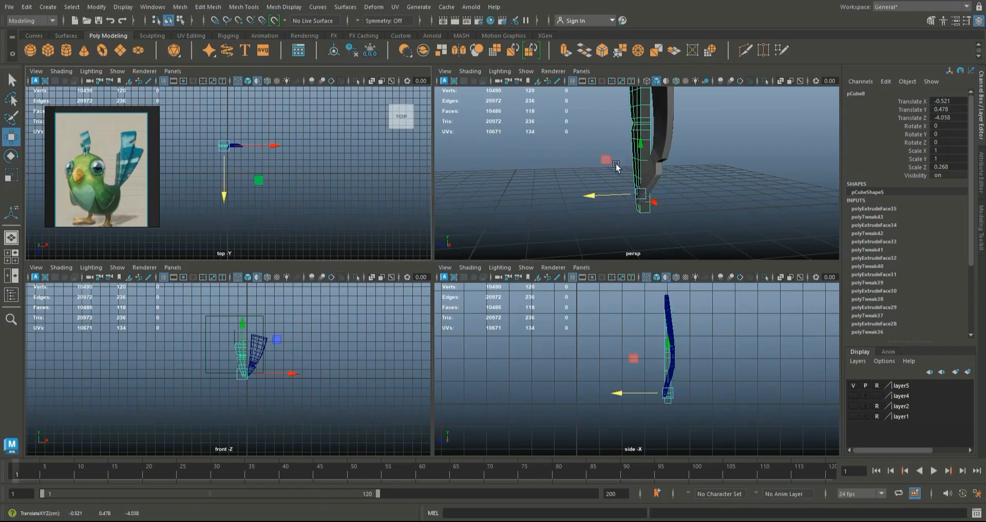
Step: Scale the third feather down slightly in depth to make it thinner
{"action": "key", "text": "space"}
{"action": "left_click_drag", "start_coordinate": [515, 204], "coordinate": [498, 270], "text": "alt"}
{"action": "right_click_drag", "start_coordinate": [498, 271], "coordinate": [507, 255], "text": "alt"}
{"action": "middle_click_drag", "start_coordinate": [507, 255], "coordinate": [506, 273], "text": "alt"}
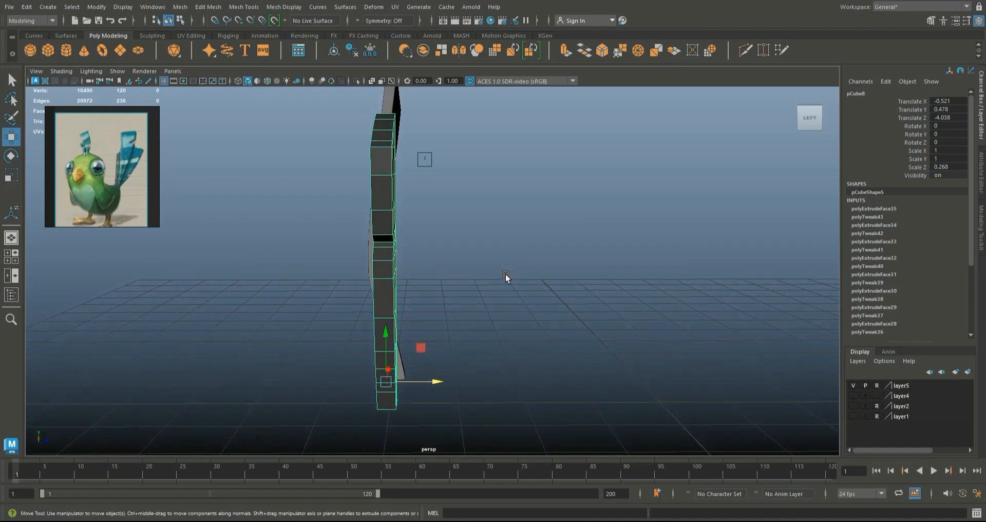
{"action": "key", "text": "r"}
{"action": "left_click_drag", "start_coordinate": [434, 380], "coordinate": [425, 381]}
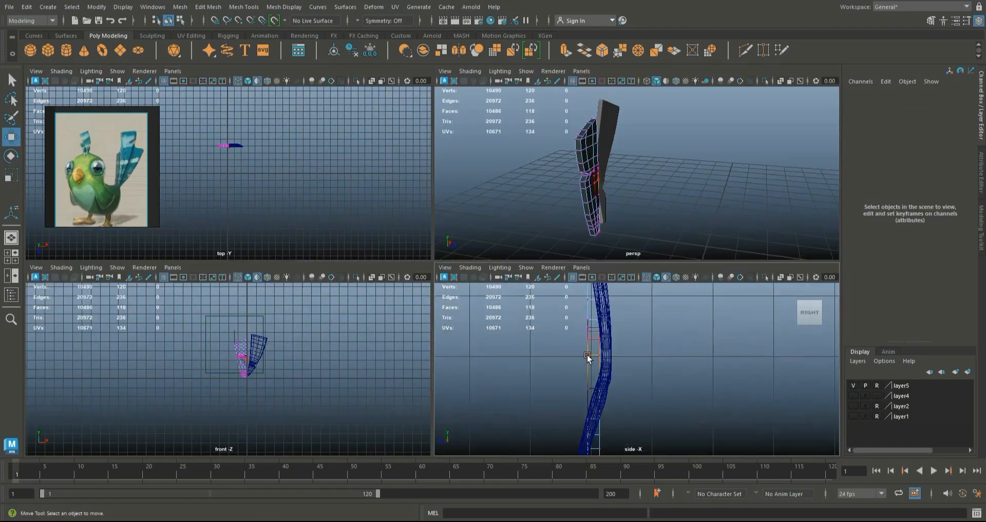
Step: Move the third feather's middle vertex rows back in depth to follow the second feather's side-view curve
{"action": "right_click", "coordinate": [588, 354]}
{"action": "right_click", "coordinate": [589, 350]}
{"action": "left_click_drag", "start_coordinate": [588, 349], "coordinate": [637, 421]}
{"action": "scroll", "coordinate": [613, 385], "scroll_direction": "down", "scroll_amount": 4}
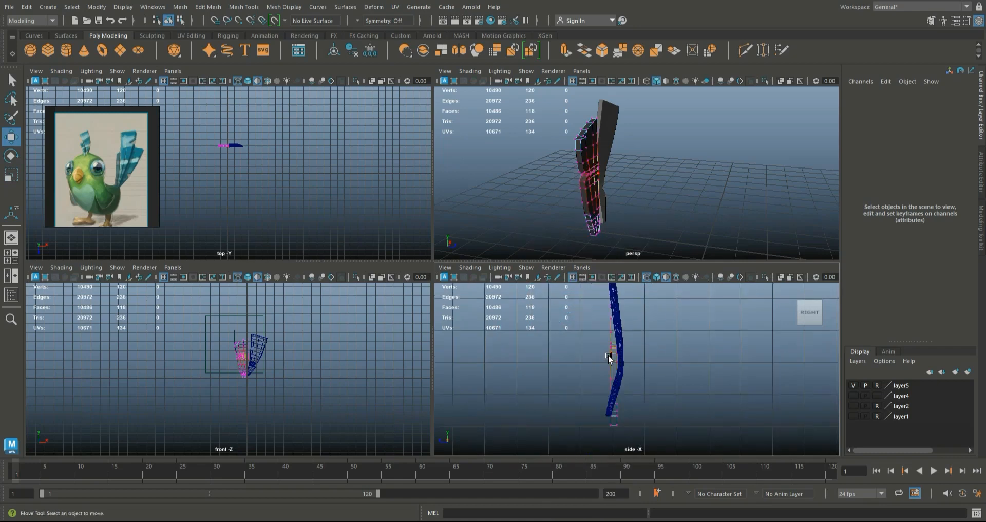
{"action": "left_click", "coordinate": [612, 353]}
{"action": "left_click_drag", "start_coordinate": [568, 353], "coordinate": [569, 355]}
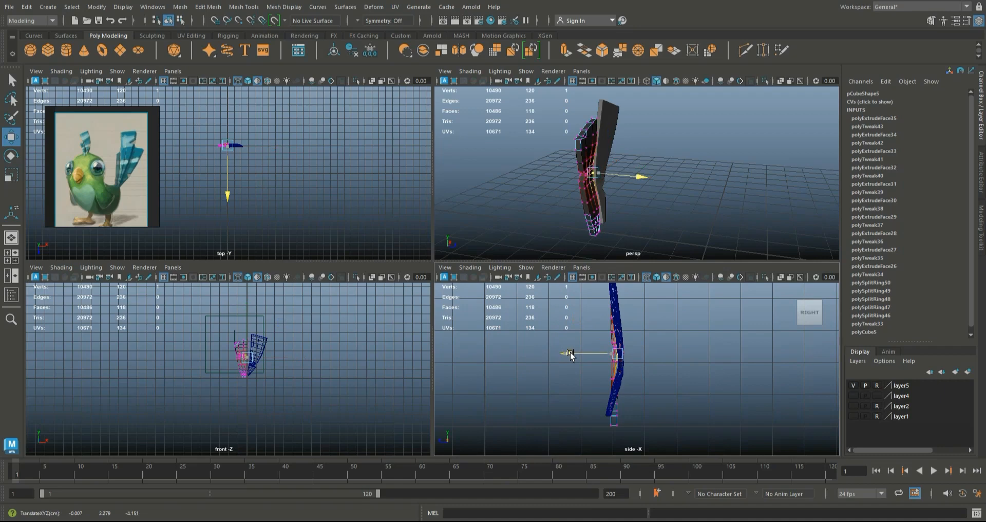
{"action": "key", "text": "ctrl+z"}
{"action": "left_click_drag", "start_coordinate": [657, 372], "coordinate": [574, 345]}
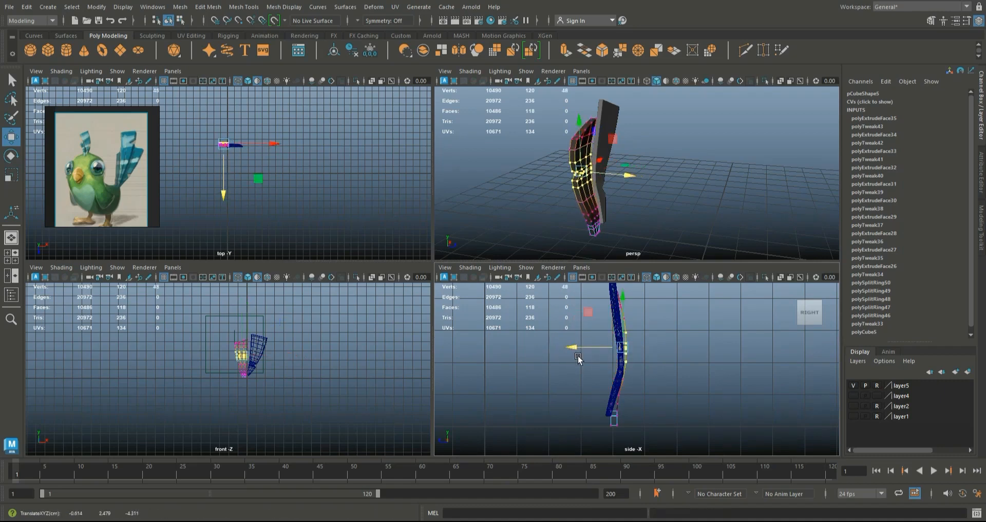
Step: Move the vertices at the third feather's base forward in depth to line up with the second feather's lower end
{"action": "middle_click_drag", "start_coordinate": [644, 419], "coordinate": [634, 377], "text": "alt"}
{"action": "left_click_drag", "start_coordinate": [625, 404], "coordinate": [542, 389]}
{"action": "left_click", "coordinate": [611, 420]}
{"action": "scroll", "coordinate": [611, 420], "scroll_direction": "up", "scroll_amount": 2}
{"action": "left_click_drag", "start_coordinate": [610, 421], "coordinate": [523, 403]}
{"action": "key", "text": "b"}
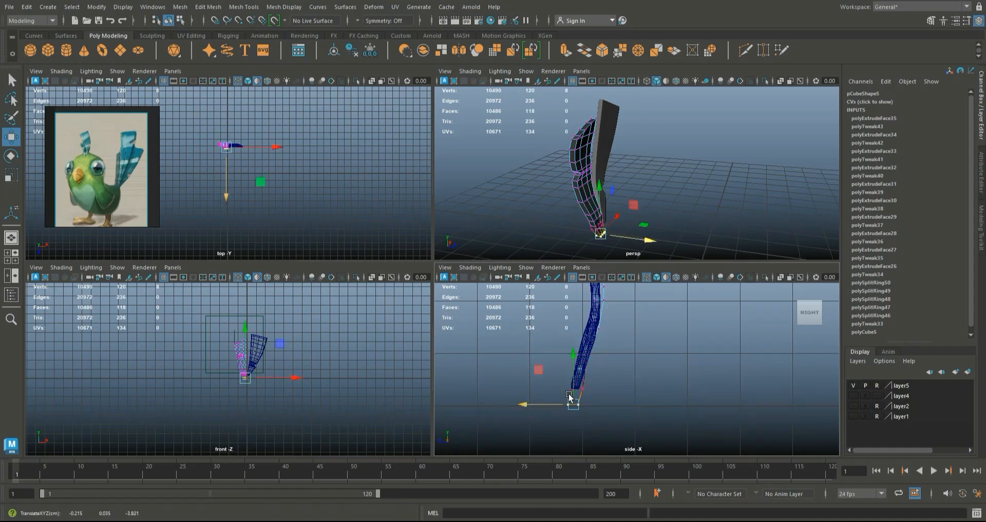
Step: Shift the vertex row just above the third feather's base in depth to even out the lower curve
{"action": "left_click", "coordinate": [610, 383]}
{"action": "scroll", "coordinate": [614, 382], "scroll_direction": "up", "scroll_amount": 1}
{"action": "scroll", "coordinate": [567, 410], "scroll_direction": "up", "scroll_amount": 2}
{"action": "left_click_drag", "start_coordinate": [544, 417], "coordinate": [483, 398]}
{"action": "scroll", "coordinate": [626, 206], "scroll_direction": "up", "scroll_amount": 5}
{"action": "middle_click_drag", "start_coordinate": [610, 199], "coordinate": [677, 148], "text": "alt"}
{"action": "scroll", "coordinate": [678, 149], "scroll_direction": "down", "scroll_amount": 5}
{"action": "mouse_move", "coordinate": [685, 204]}
{"action": "left_mouse_down", "text": "alt"}
{"action": "mouse_move", "coordinate": [649, 199]}
{"action": "mouse_move", "coordinate": [726, 193]}
{"action": "mouse_move", "coordinate": [672, 191]}
{"action": "left_mouse_up", "text": "alt"}
{"action": "scroll", "coordinate": [723, 193], "scroll_direction": "up", "scroll_amount": 5}
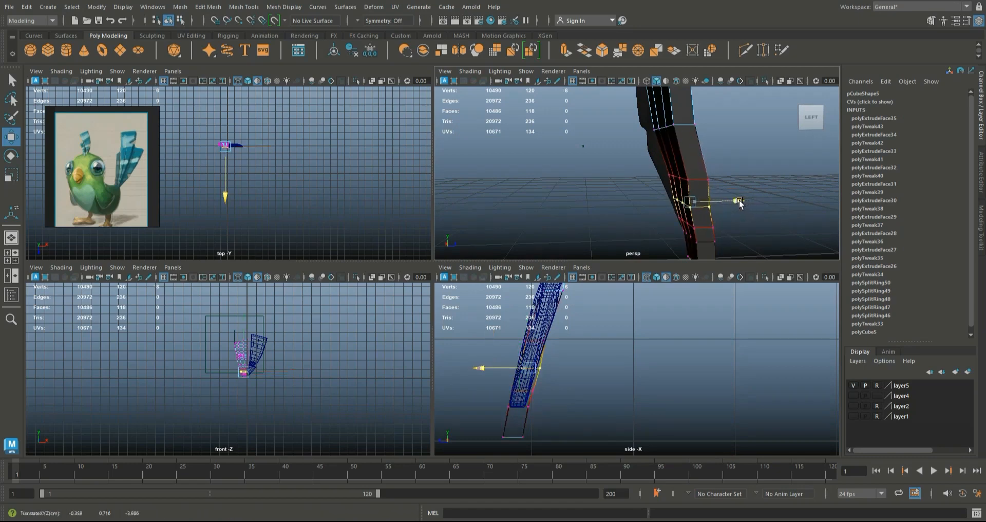
{"action": "left_click_drag", "start_coordinate": [743, 202], "coordinate": [727, 179]}
Step: Adjust the depth of the third feather's middle vertex rows and of one row in its upper section to refine the bend
{"action": "middle_click_drag", "start_coordinate": [722, 161], "coordinate": [707, 209], "text": "alt"}
{"action": "left_click_drag", "start_coordinate": [710, 220], "coordinate": [589, 87]}
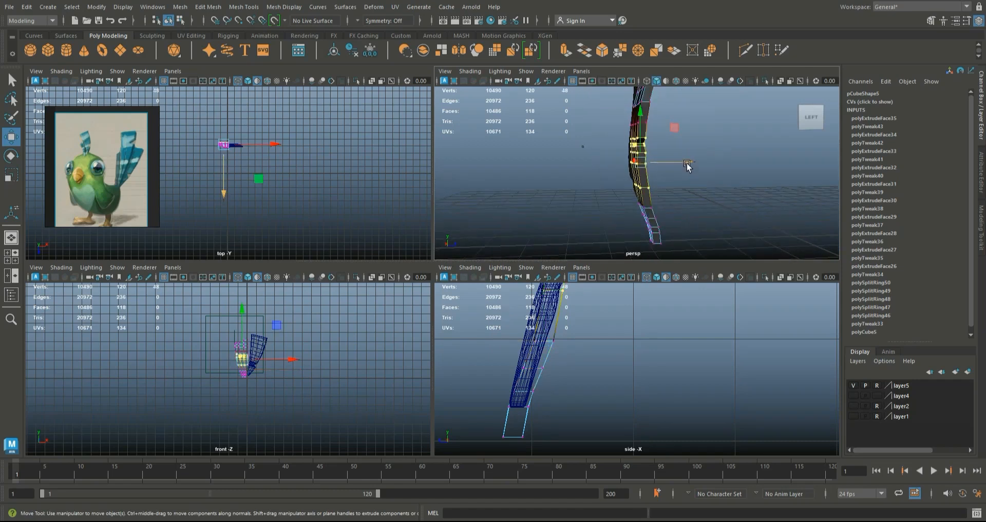
{"action": "left_click_drag", "start_coordinate": [688, 165], "coordinate": [696, 229]}
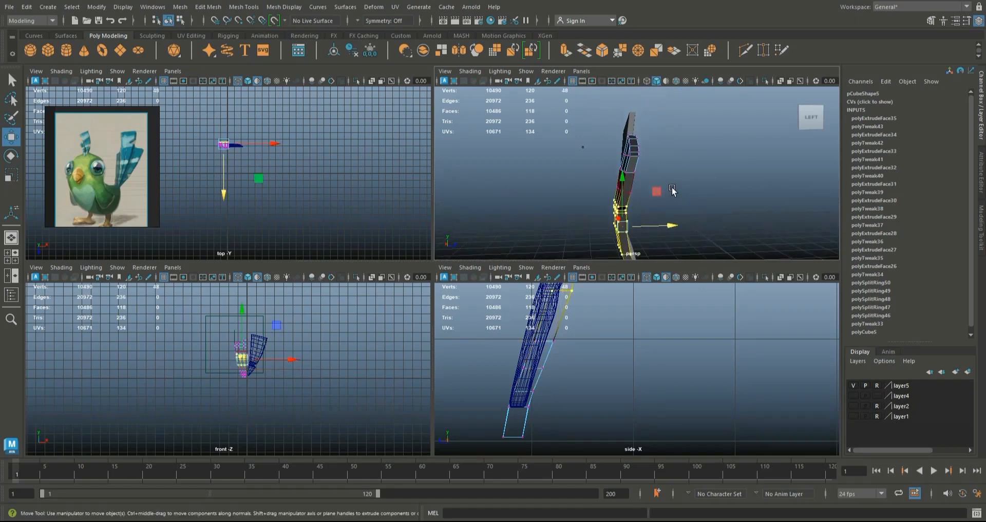
{"action": "scroll", "coordinate": [660, 191], "scroll_direction": "up", "scroll_amount": 3}
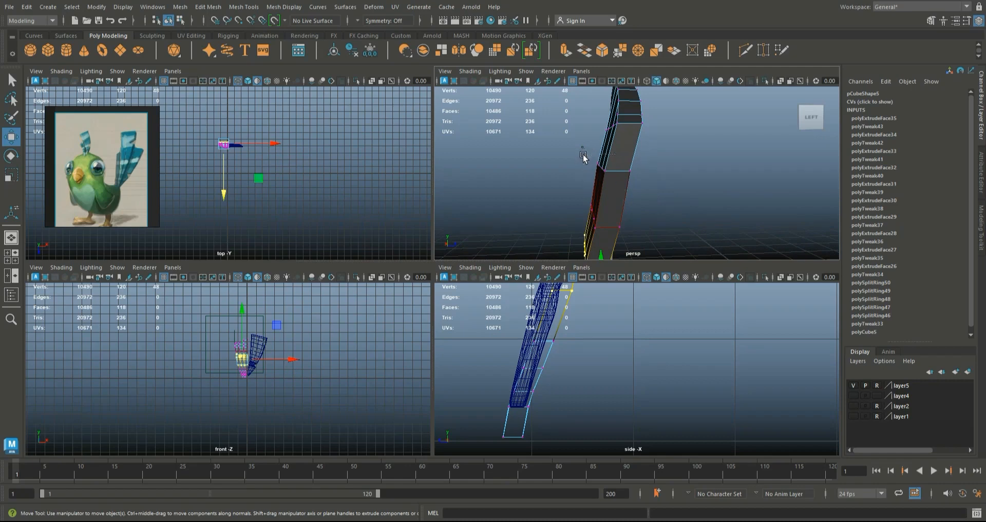
{"action": "double_click", "coordinate": [598, 175]}
{"action": "left_click", "coordinate": [662, 167]}
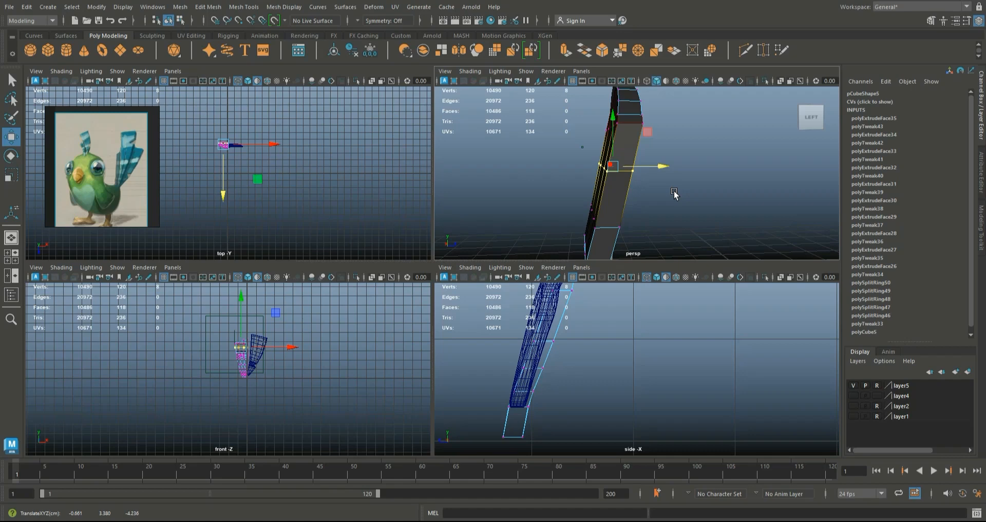
Step: Return to object mode and examine the third feather's curvature in smooth preview in the enlarged perspective view
{"action": "left_click_drag", "start_coordinate": [674, 194], "coordinate": [574, 159], "text": "alt"}
{"action": "left_click", "coordinate": [531, 143]}
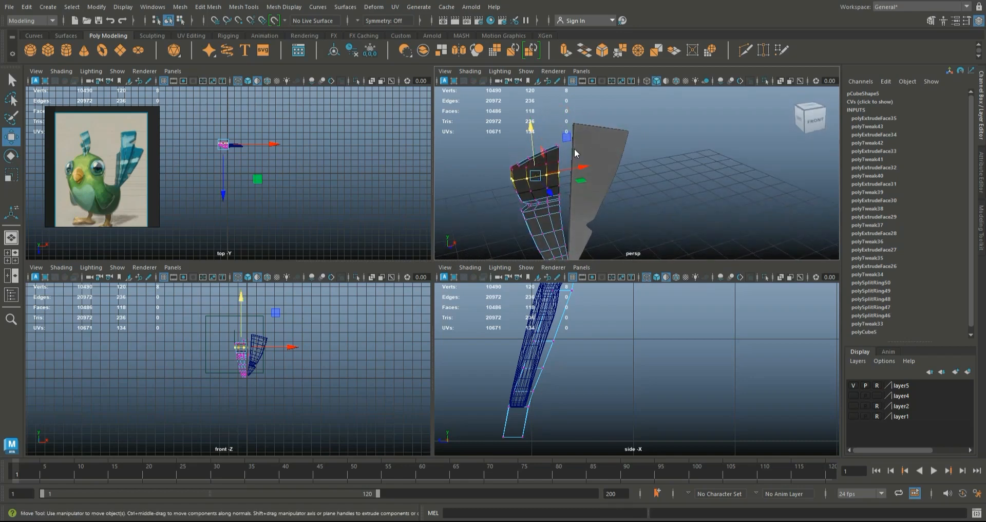
{"action": "right_click_drag", "start_coordinate": [549, 165], "coordinate": [547, 138]}
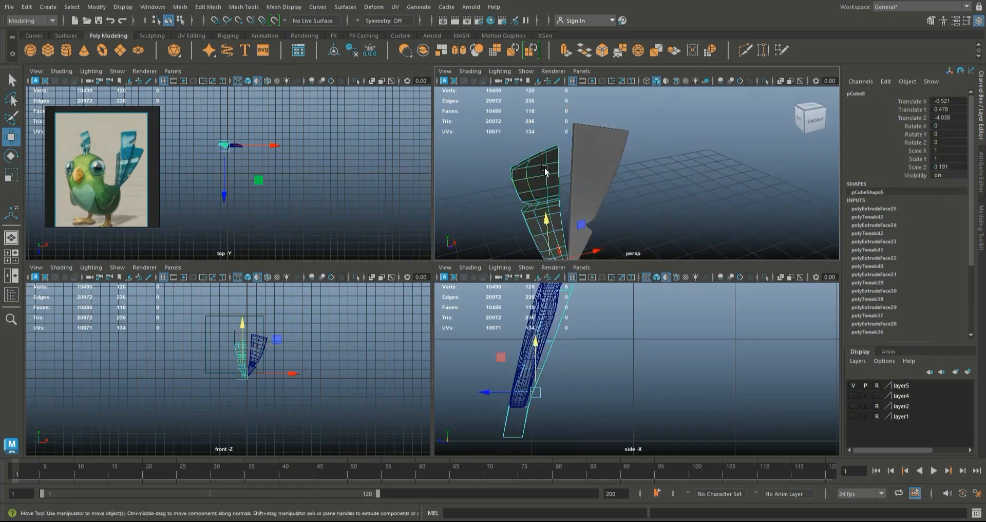
{"action": "key", "text": "3"}
{"action": "key", "text": "space"}
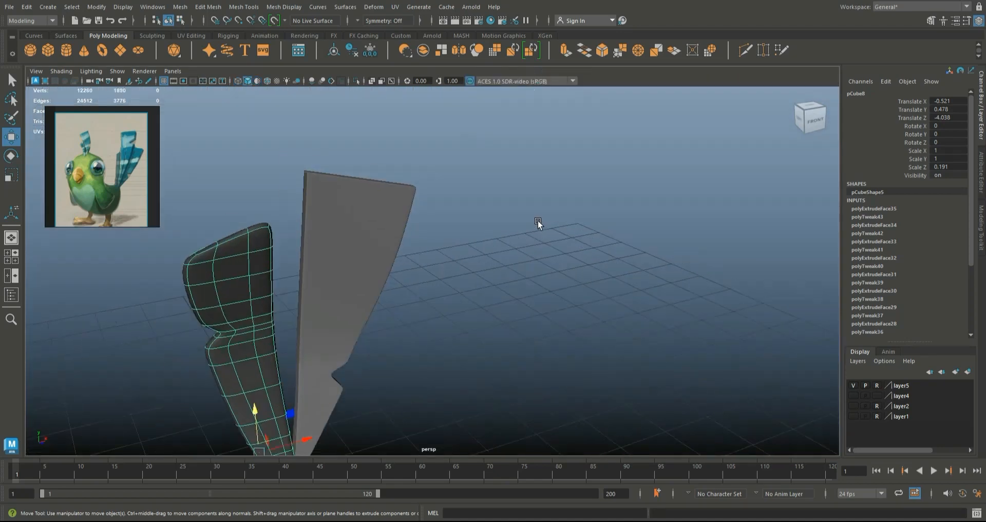
{"action": "scroll", "coordinate": [539, 223], "scroll_direction": "down", "scroll_amount": 5}
{"action": "left_click_drag", "start_coordinate": [538, 226], "coordinate": [565, 224], "text": "alt"}
{"action": "key", "text": "1"}
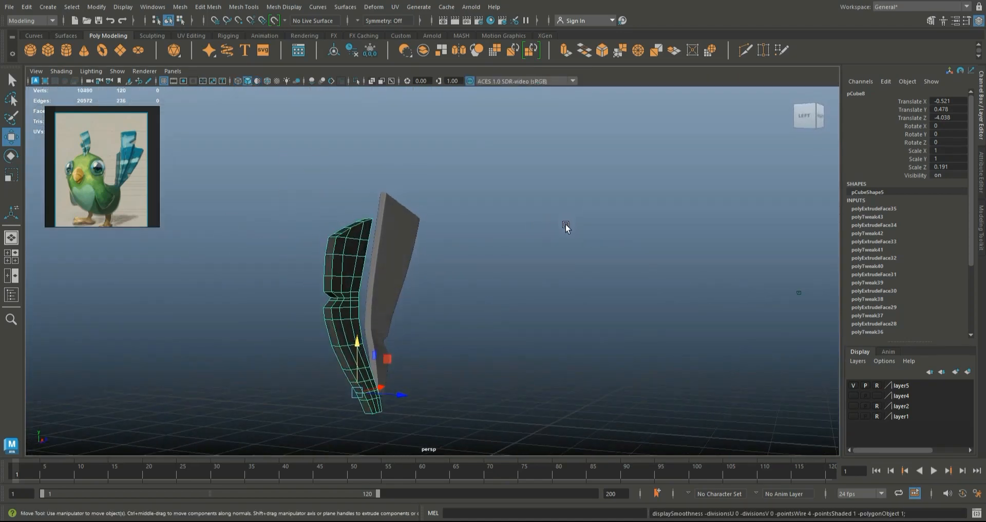
Step: Insert edge loops along the third feather's long side edges and close to its tip and base with Insert Edge Loop
{"action": "scroll", "coordinate": [566, 224], "scroll_direction": "up", "scroll_amount": 3}
{"action": "middle_click_drag", "start_coordinate": [547, 248], "coordinate": [636, 235], "text": "alt"}
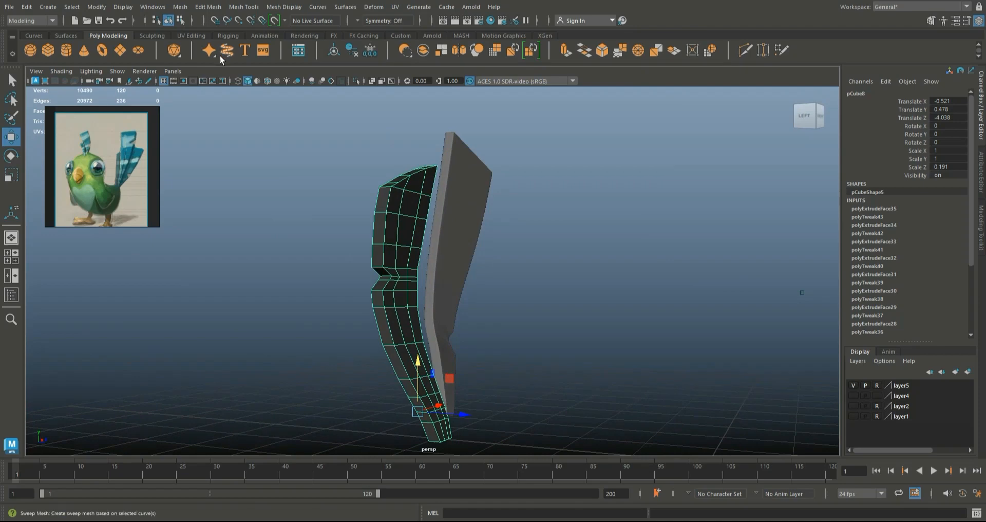
{"action": "left_click", "coordinate": [244, 7]}
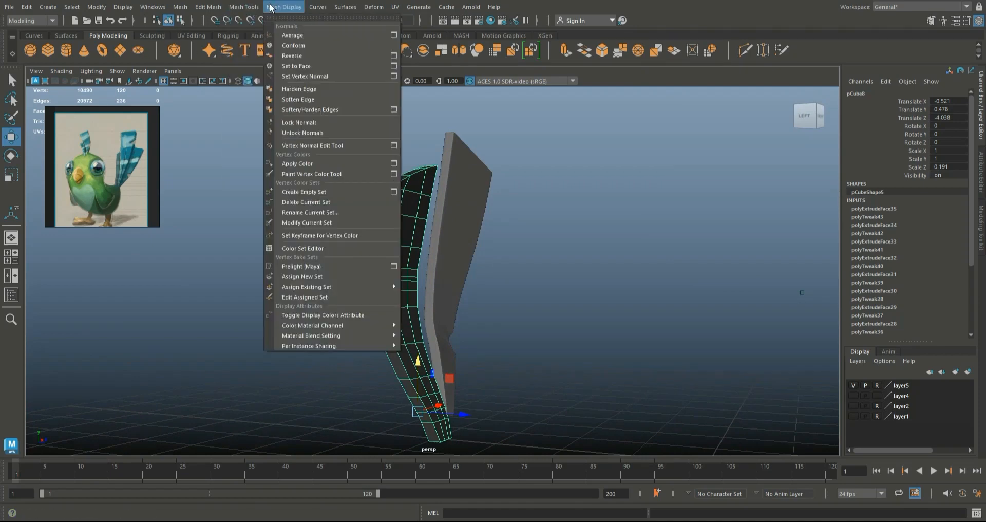
{"action": "left_click", "coordinate": [267, 88]}
{"action": "left_click_drag", "start_coordinate": [400, 210], "coordinate": [359, 211], "text": "alt"}
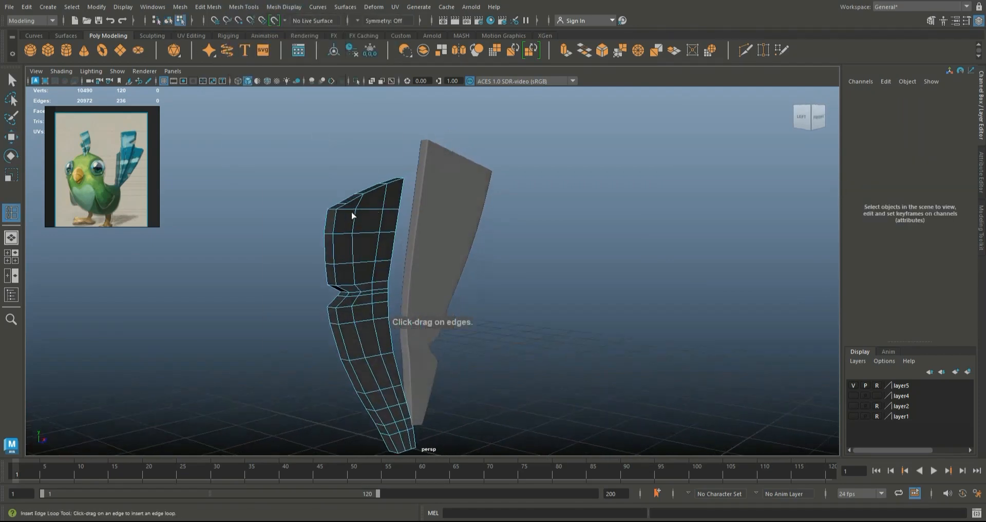
{"action": "left_click", "coordinate": [337, 214]}
{"action": "key", "text": "ctrl+z"}
{"action": "left_click", "coordinate": [341, 213]}
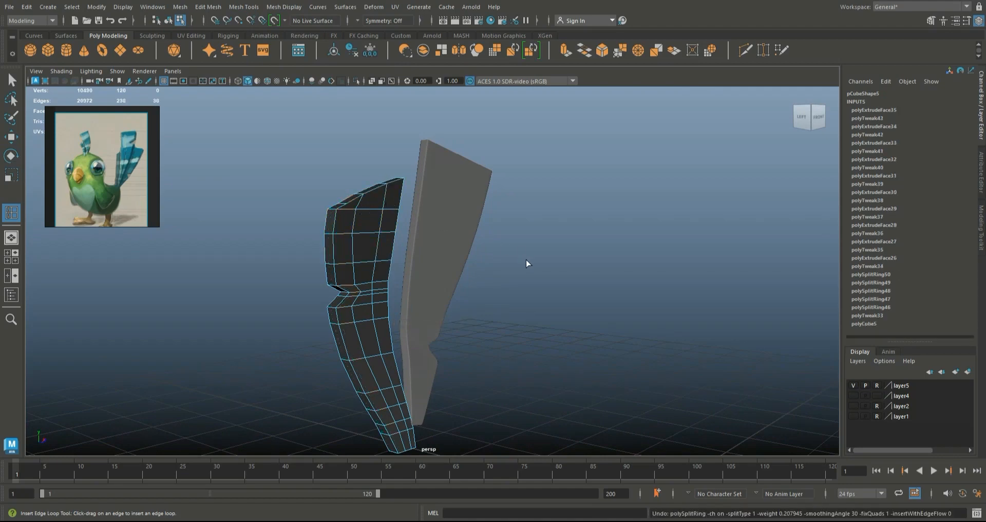
{"action": "key", "text": "ctrl+z"}
{"action": "left_click", "coordinate": [307, 227]}
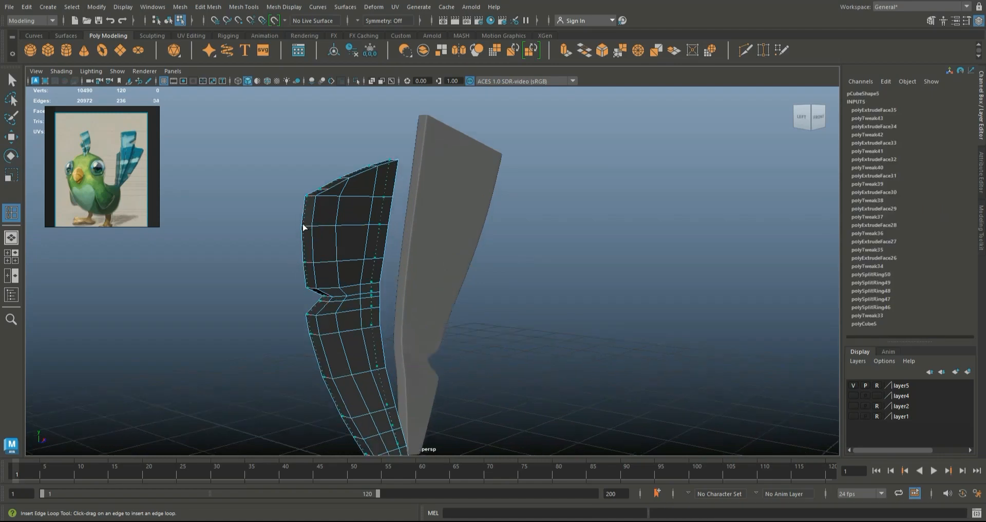
{"action": "left_click", "coordinate": [324, 229]}
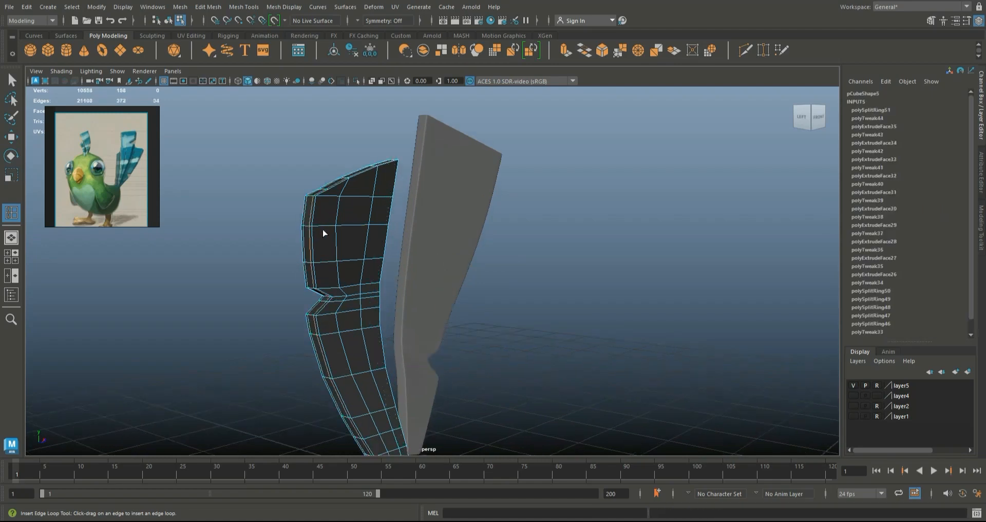
{"action": "left_click", "coordinate": [396, 167]}
{"action": "middle_click_drag", "start_coordinate": [447, 229], "coordinate": [368, 134], "text": "alt"}
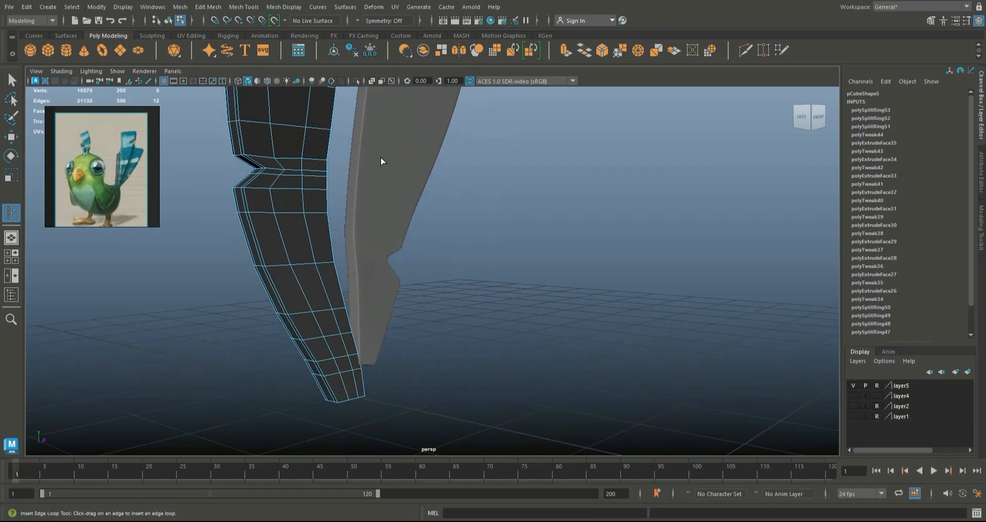
{"action": "left_click", "coordinate": [364, 391]}
Step: Insert four supporting edge loops around the third feather's notch while smooth preview is on
{"action": "key", "text": "3"}
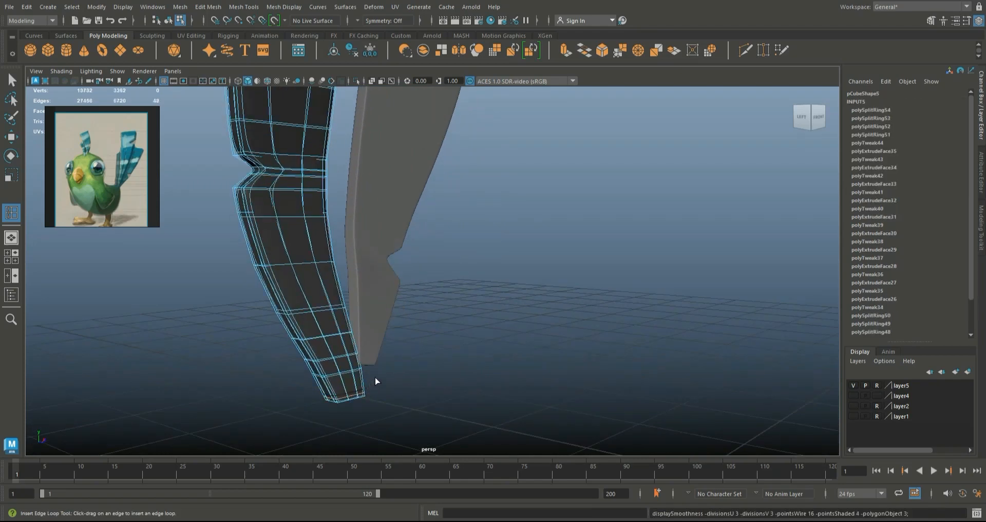
{"action": "scroll", "coordinate": [414, 328], "scroll_direction": "down", "scroll_amount": 3}
{"action": "middle_click_drag", "start_coordinate": [414, 328], "coordinate": [399, 368], "text": "alt"}
{"action": "scroll", "coordinate": [289, 267], "scroll_direction": "up", "scroll_amount": 7}
{"action": "middle_click_drag", "start_coordinate": [287, 263], "coordinate": [504, 308], "text": "alt"}
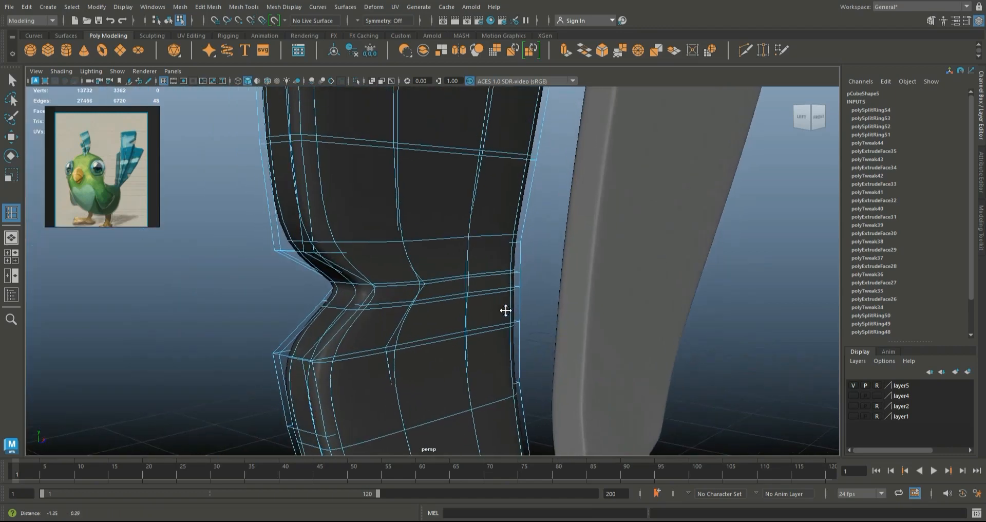
{"action": "left_click", "coordinate": [356, 275]}
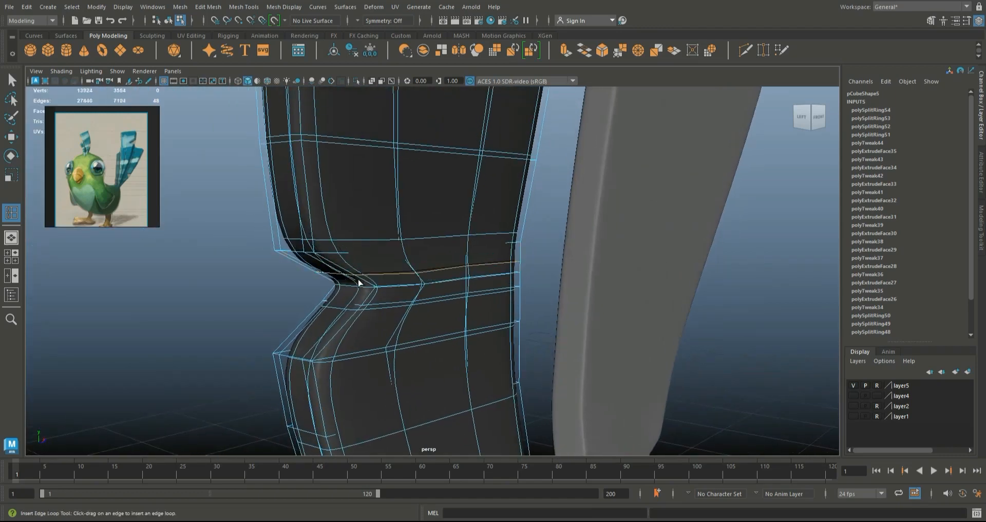
{"action": "left_click", "coordinate": [342, 321]}
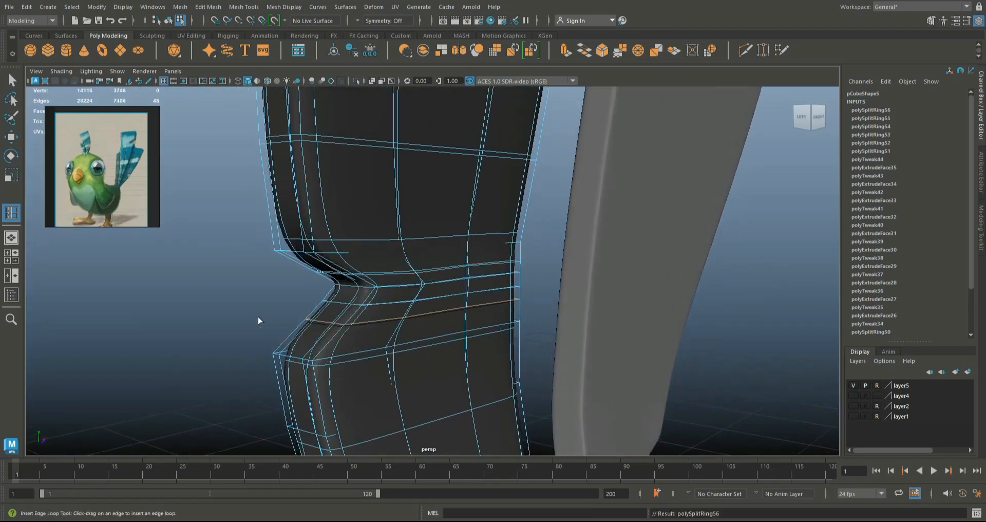
{"action": "left_click", "coordinate": [314, 355]}
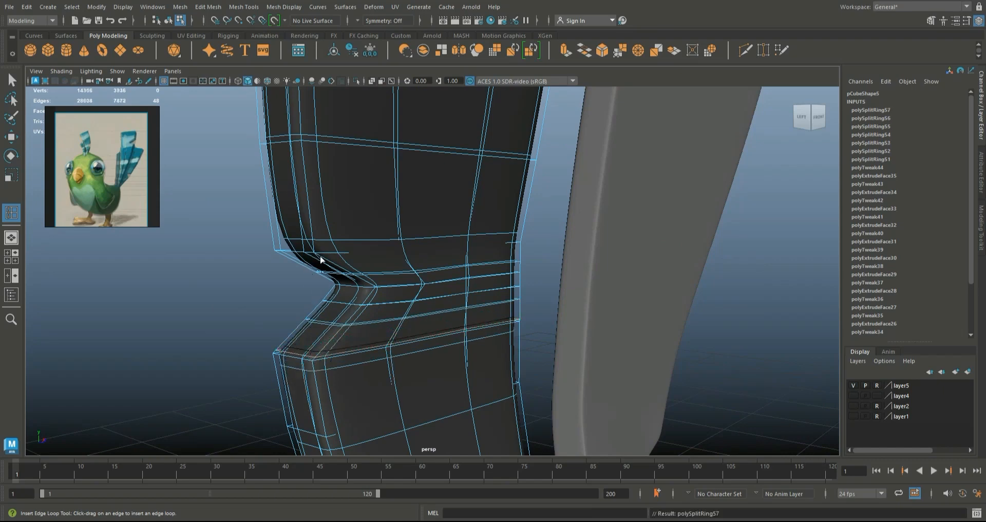
{"action": "left_click", "coordinate": [311, 241]}
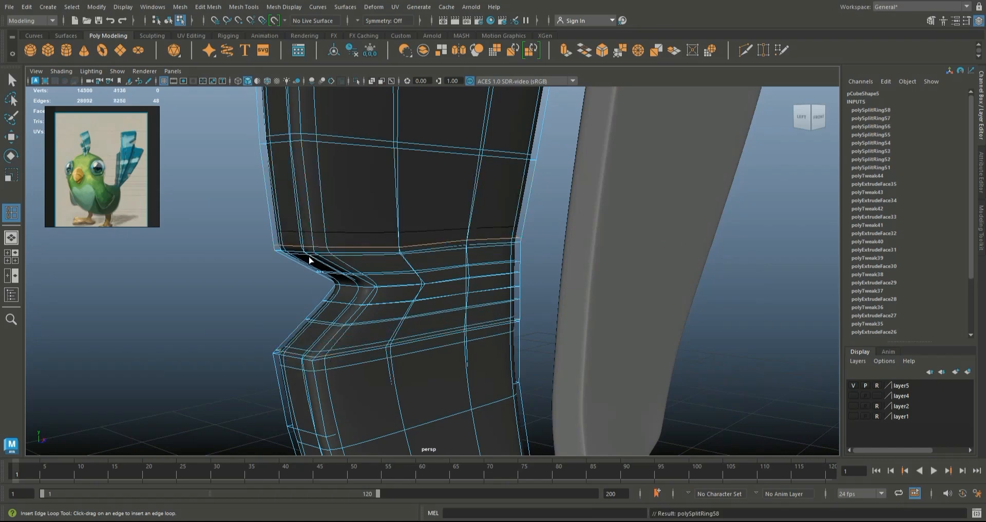
Step: Leave the edge loop tool, select the third feather in object mode and examine the edge flow at its notch from the front
{"action": "left_click_drag", "start_coordinate": [304, 259], "coordinate": [300, 284], "text": "alt"}
{"action": "left_click", "coordinate": [13, 136]}
{"action": "right_click", "coordinate": [399, 219]}
{"action": "right_click_drag", "start_coordinate": [399, 219], "coordinate": [447, 206]}
{"action": "left_click", "coordinate": [301, 249]}
{"action": "left_click_drag", "start_coordinate": [301, 249], "coordinate": [258, 258], "text": "alt"}
{"action": "scroll", "coordinate": [308, 267], "scroll_direction": "up", "scroll_amount": 4}
{"action": "left_click", "coordinate": [286, 260]}
{"action": "scroll", "coordinate": [266, 263], "scroll_direction": "up", "scroll_amount": 1}
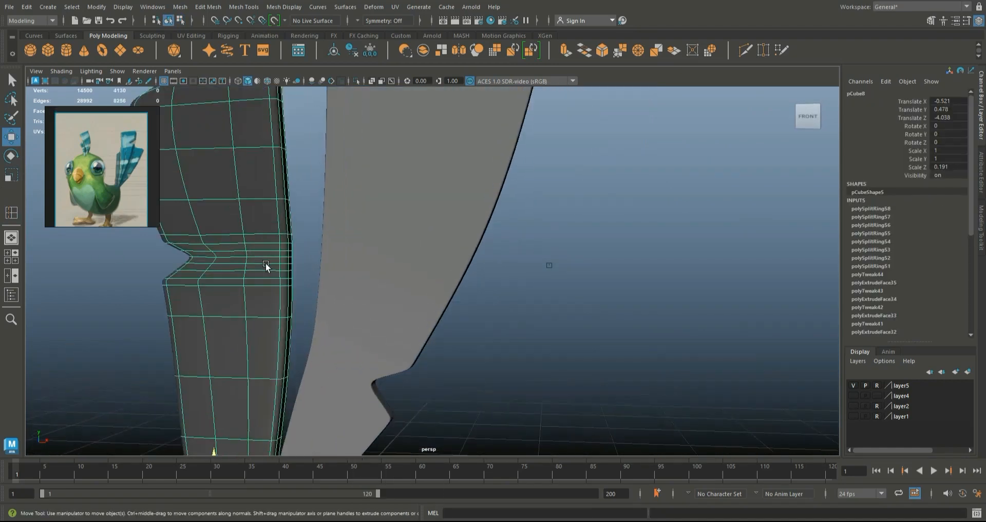
{"action": "middle_click_drag", "start_coordinate": [266, 263], "coordinate": [340, 285], "text": "alt"}
{"action": "scroll", "coordinate": [328, 280], "scroll_direction": "up", "scroll_amount": 3}
Step: Try to delete each of the two edge loops just above the third feather's notch
{"action": "right_click", "coordinate": [288, 283]}
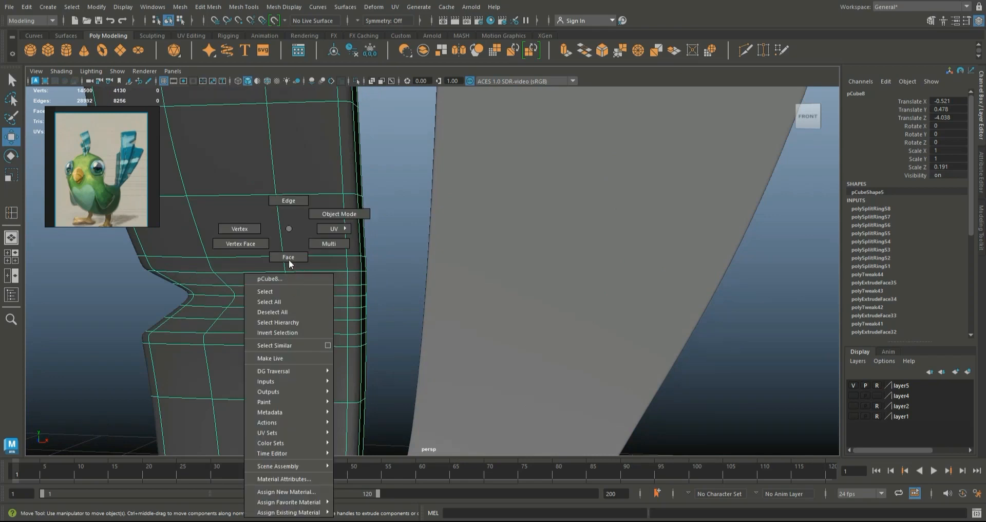
{"action": "left_click", "coordinate": [287, 201]}
{"action": "double_click", "coordinate": [275, 270]}
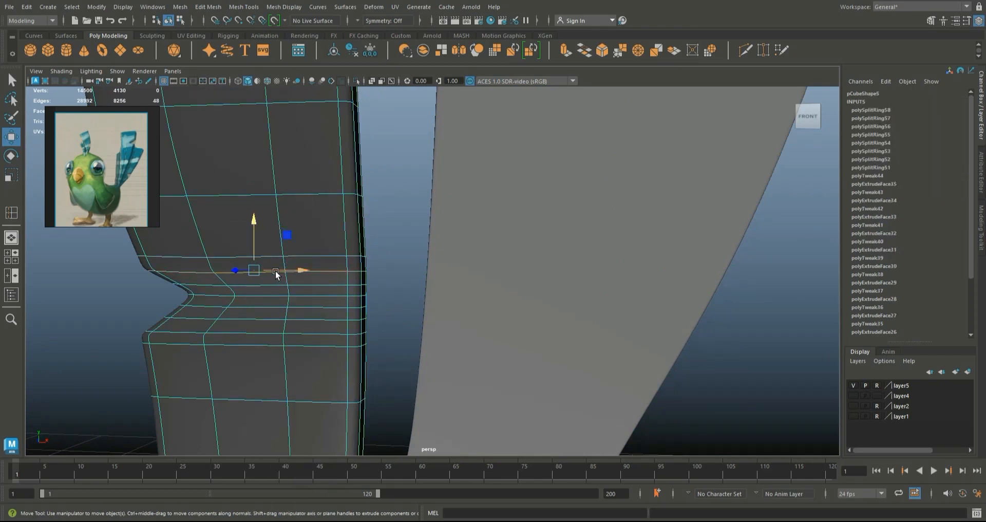
{"action": "right_click", "coordinate": [276, 271]}
{"action": "right_click_drag", "start_coordinate": [331, 272], "coordinate": [239, 307], "text": "shift"}
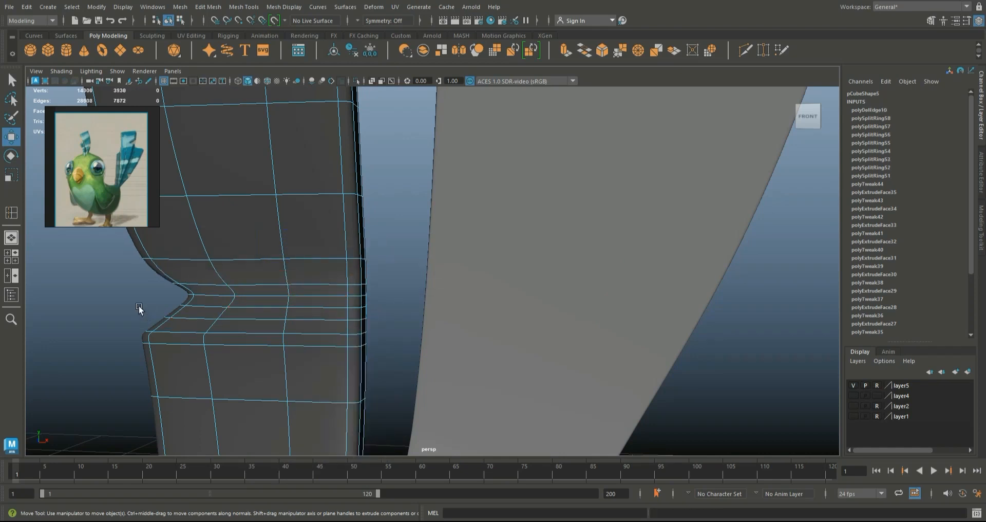
{"action": "key", "text": "ctrl+z"}
{"action": "double_click", "coordinate": [192, 255]}
{"action": "right_click_drag", "start_coordinate": [248, 253], "coordinate": [217, 267], "text": "shift"}
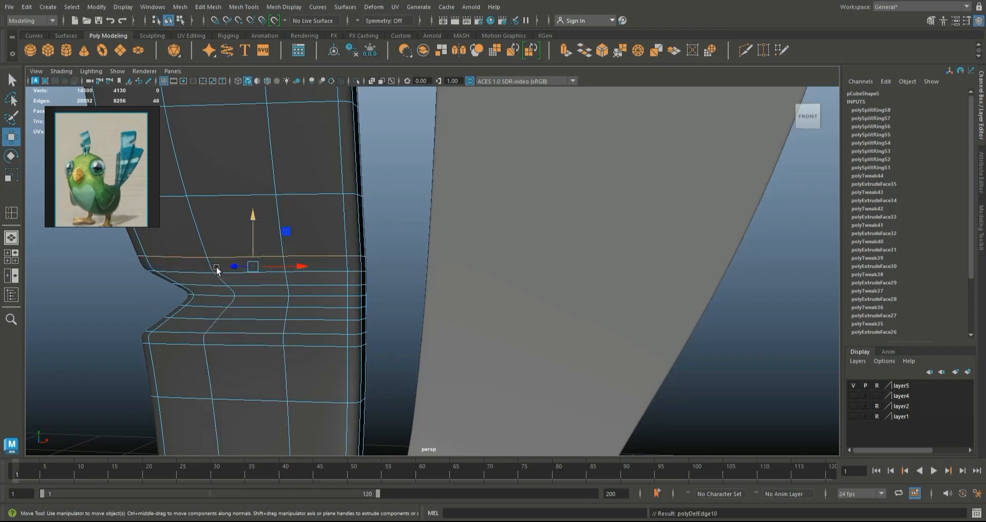
{"action": "left_click", "coordinate": [106, 296]}
{"action": "key", "text": "ctrl+z"}
{"action": "key", "text": "ctrl+z"}
Step: Select two neighbouring front edges just above the notch in the unsmoothed mesh and move them slightly in depth
{"action": "scroll", "coordinate": [204, 290], "scroll_direction": "down", "scroll_amount": 5}
{"action": "right_click_drag", "start_coordinate": [339, 226], "coordinate": [405, 200]}
{"action": "left_click", "coordinate": [405, 200]}
{"action": "left_click", "coordinate": [326, 226]}
{"action": "scroll", "coordinate": [346, 269], "scroll_direction": "up", "scroll_amount": 3}
{"action": "left_click_drag", "start_coordinate": [350, 270], "coordinate": [291, 303], "text": "alt"}
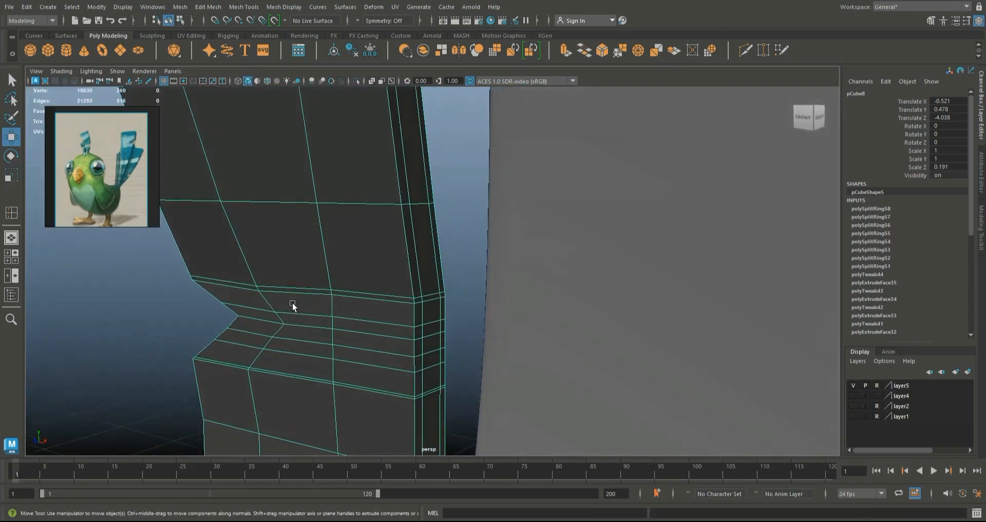
{"action": "right_click_drag", "start_coordinate": [300, 289], "coordinate": [249, 226]}
{"action": "left_click", "coordinate": [303, 291]}
{"action": "left_click", "coordinate": [352, 297], "text": "shift"}
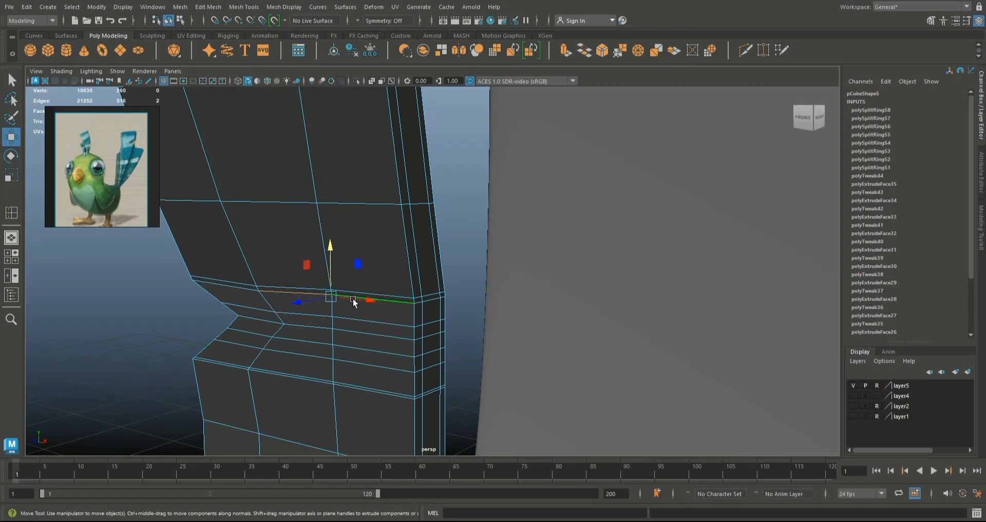
{"action": "middle_click_drag", "start_coordinate": [298, 303], "coordinate": [292, 306]}
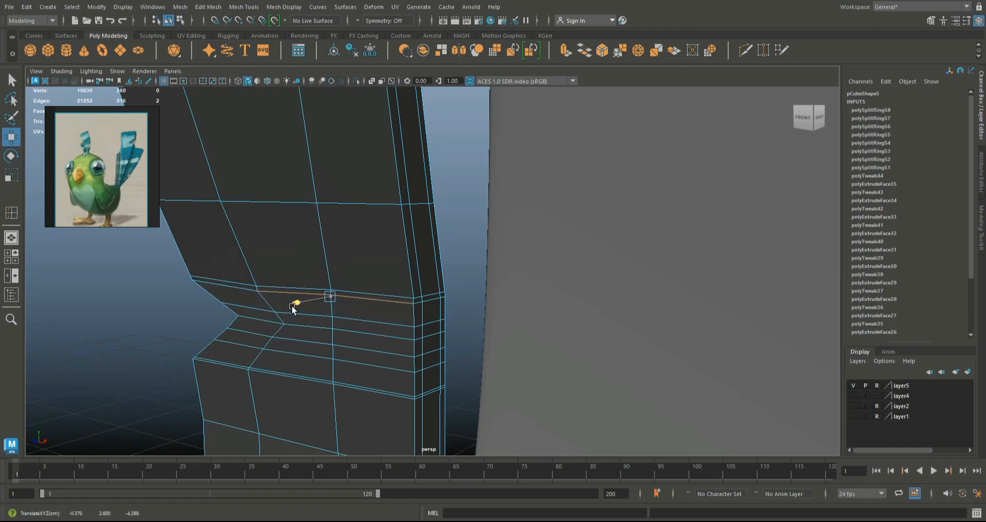
Step: Turn smooth preview back on and select the whole third feather in object mode
{"action": "key", "text": "3"}
{"action": "right_click_drag", "start_coordinate": [282, 228], "coordinate": [335, 215]}
{"action": "left_click", "coordinate": [118, 321]}
{"action": "scroll", "coordinate": [217, 333], "scroll_direction": "down", "scroll_amount": 5}
{"action": "scroll", "coordinate": [218, 334], "scroll_direction": "down", "scroll_amount": 6}
{"action": "left_click_drag", "start_coordinate": [273, 337], "coordinate": [360, 329], "text": "alt"}
{"action": "left_click", "coordinate": [433, 291]}
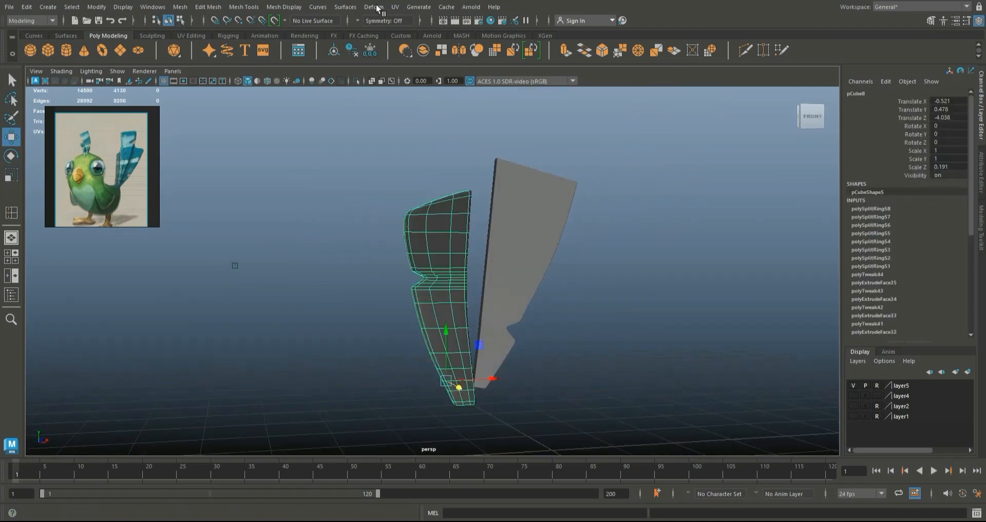
Step: Assign the lambert1 material to the selected third feather in Hypershade and deselect the feather
{"action": "left_click", "coordinate": [492, 21]}
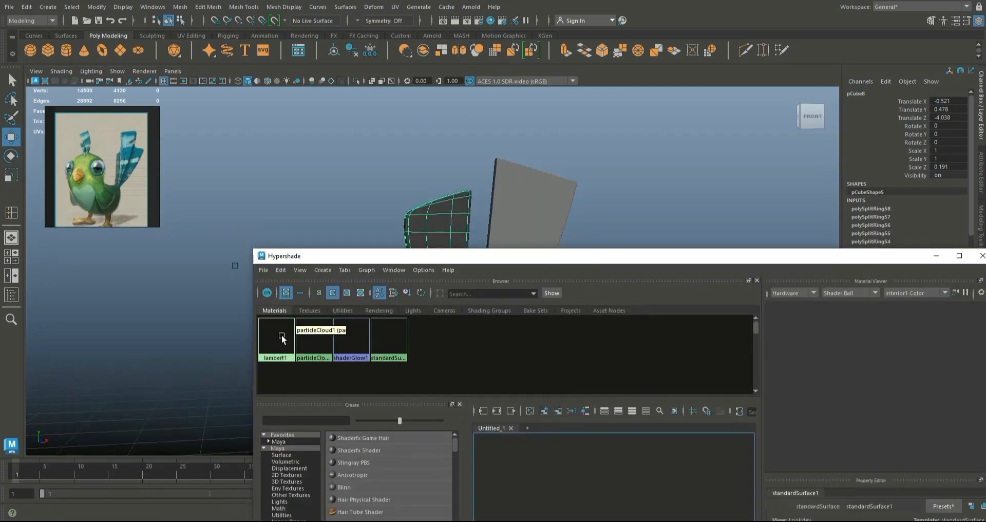
{"action": "right_click_drag", "start_coordinate": [276, 329], "coordinate": [285, 306]}
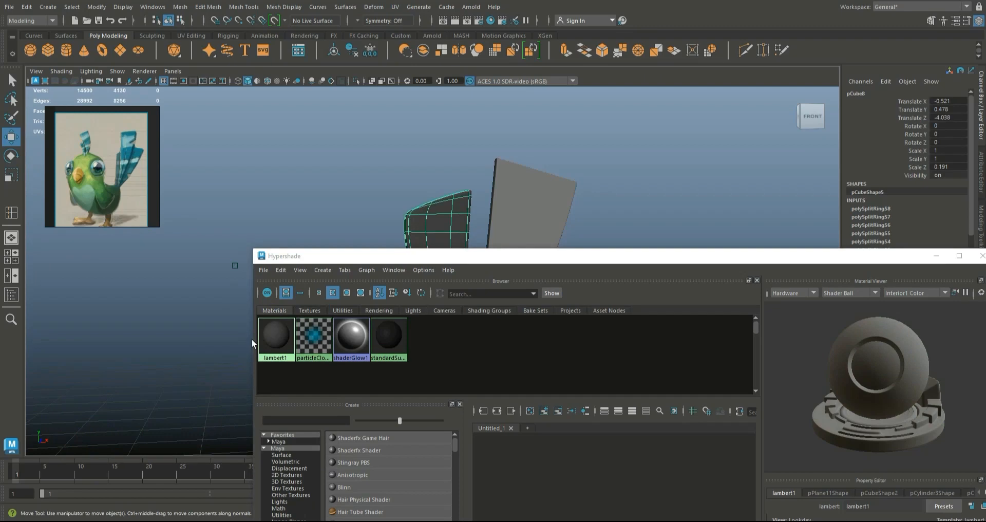
{"action": "right_click_drag", "start_coordinate": [274, 338], "coordinate": [285, 307]}
{"action": "left_click_drag", "start_coordinate": [846, 262], "coordinate": [531, 295]}
{"action": "left_click", "coordinate": [666, 289]}
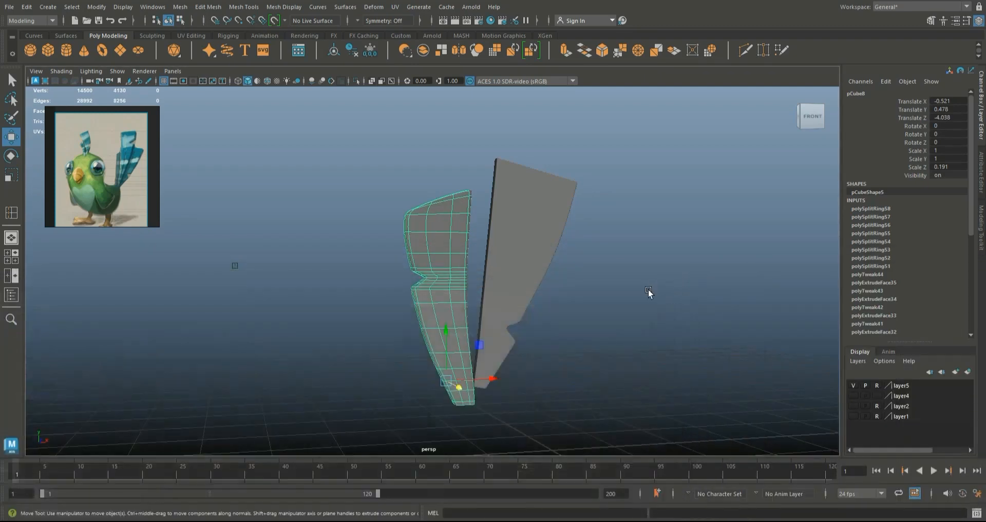
{"action": "left_click", "coordinate": [648, 292]}
{"action": "scroll", "coordinate": [606, 295], "scroll_direction": "up", "scroll_amount": 2}
{"action": "mouse_move", "coordinate": [501, 304]}
{"action": "left_mouse_down", "text": "alt"}
{"action": "mouse_move", "coordinate": [535, 310]}
{"action": "mouse_move", "coordinate": [503, 302]}
{"action": "left_mouse_up", "text": "alt"}
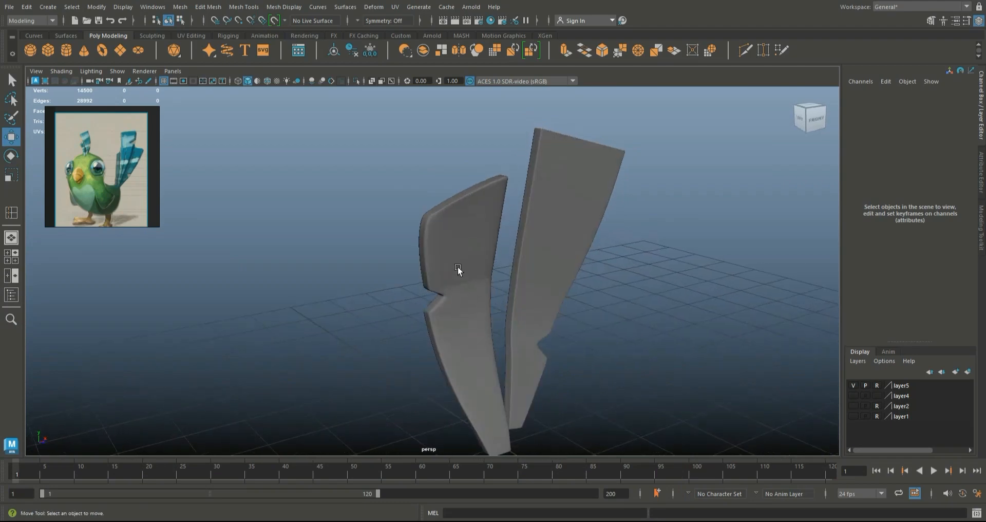
Step: Insert lengthwise edge loops close to both side edges of the third feather, then return to object mode
{"action": "left_click", "coordinate": [459, 278]}
{"action": "scroll", "coordinate": [488, 293], "scroll_direction": "up", "scroll_amount": 1}
{"action": "scroll", "coordinate": [424, 270], "scroll_direction": "up", "scroll_amount": 2}
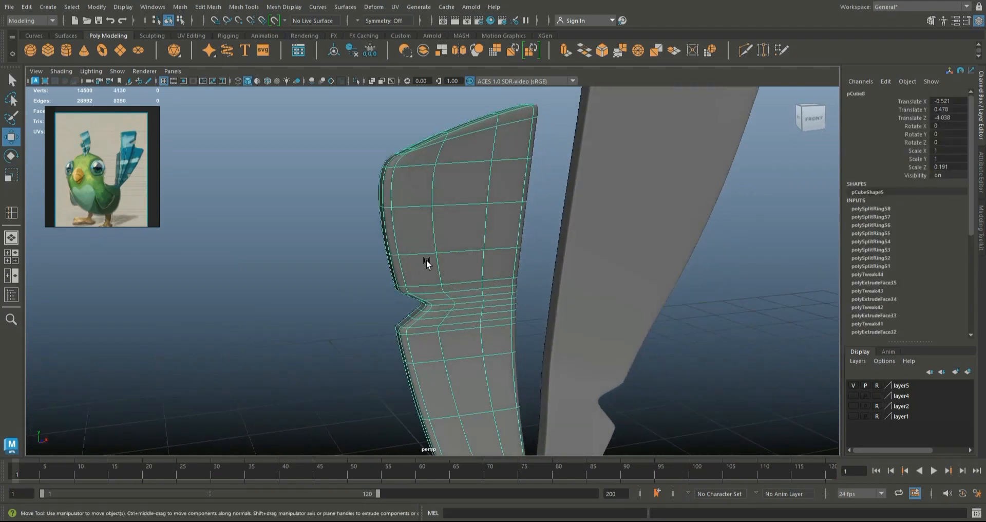
{"action": "left_click", "coordinate": [287, 6]}
{"action": "mouse_move", "coordinate": [248, 7]}
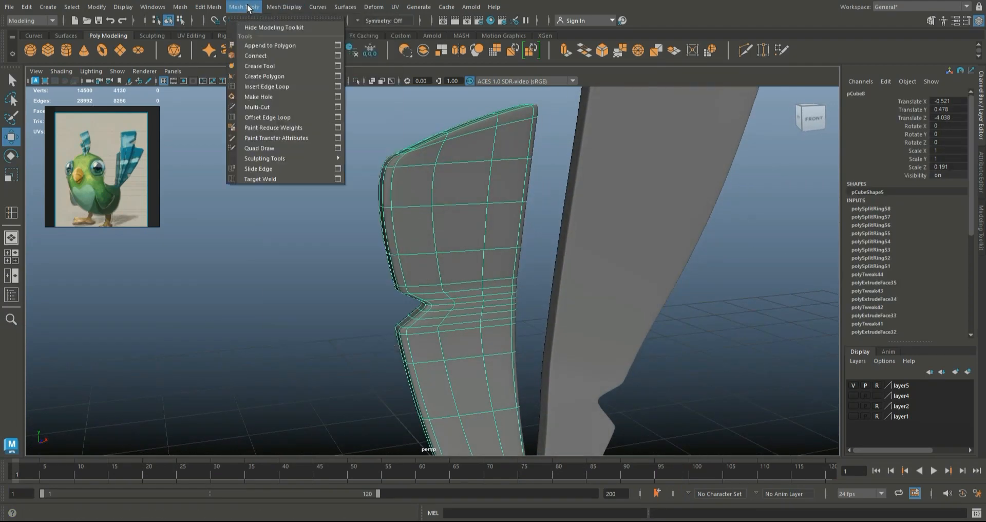
{"action": "left_click", "coordinate": [267, 86]}
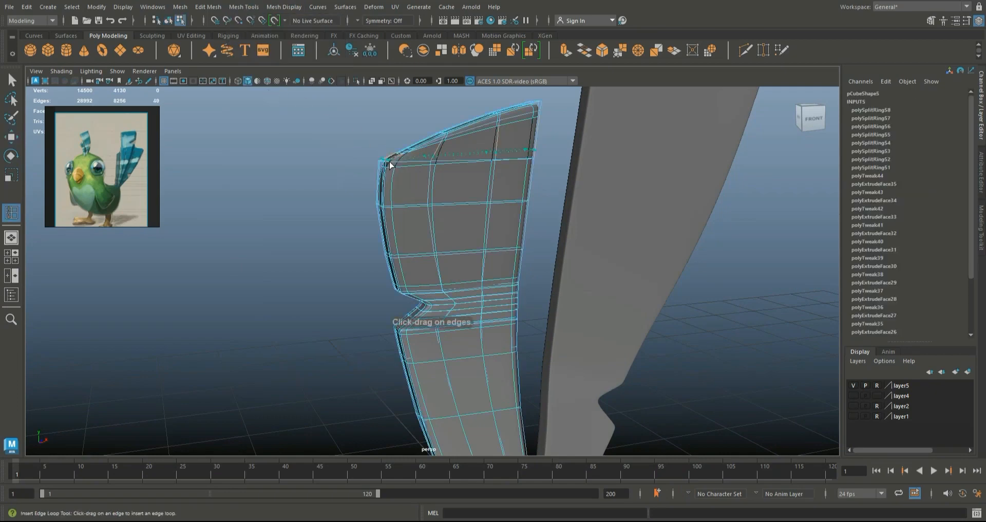
{"action": "scroll", "coordinate": [411, 183], "scroll_direction": "up", "scroll_amount": 2}
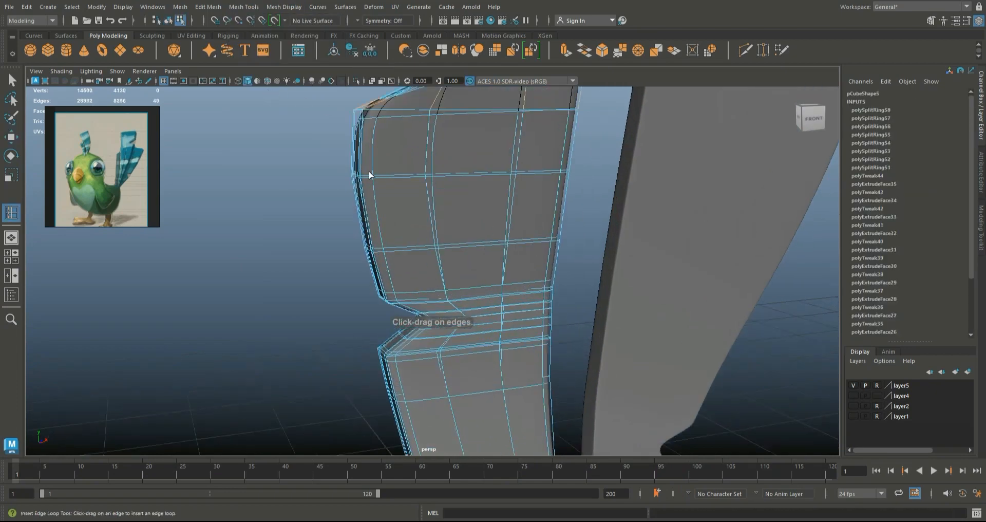
{"action": "left_click", "coordinate": [363, 173]}
{"action": "scroll", "coordinate": [395, 186], "scroll_direction": "down", "scroll_amount": 3}
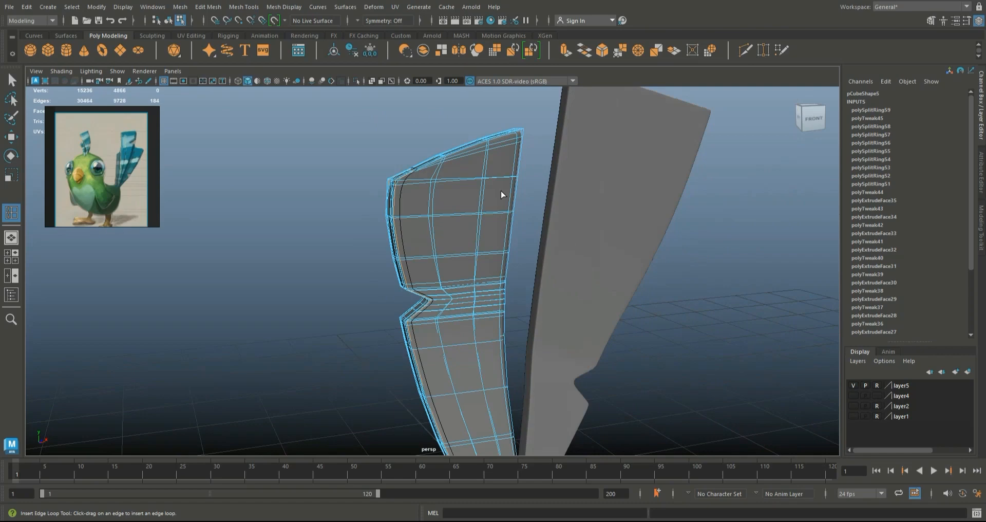
{"action": "left_click", "coordinate": [509, 181]}
{"action": "key", "text": "w"}
{"action": "right_click_drag", "start_coordinate": [409, 204], "coordinate": [470, 191]}
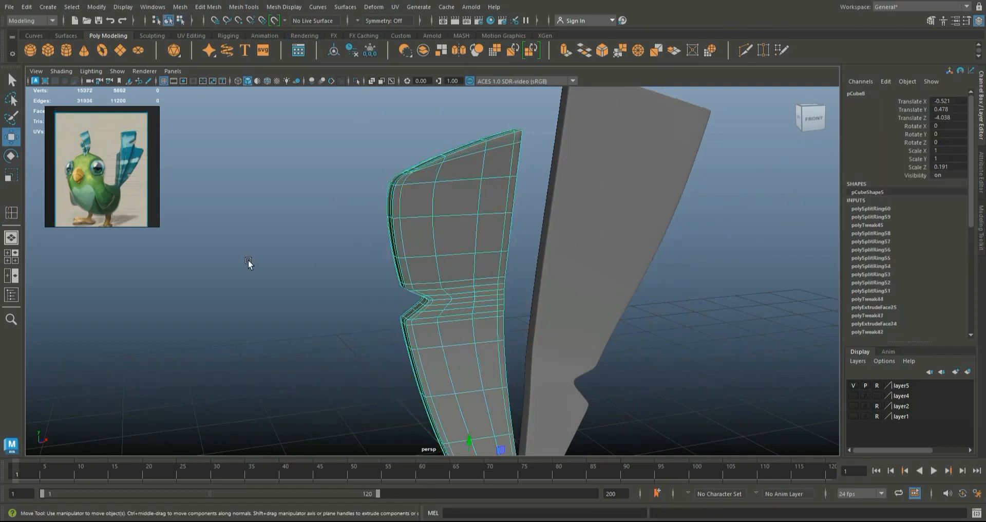
Step: Insert a crosswise edge loop just below the third feather's upper outer corner, using the unsmoothed mesh for placement
{"action": "left_click", "coordinate": [248, 260]}
{"action": "scroll", "coordinate": [404, 237], "scroll_direction": "up", "scroll_amount": 4}
{"action": "left_click", "coordinate": [414, 208]}
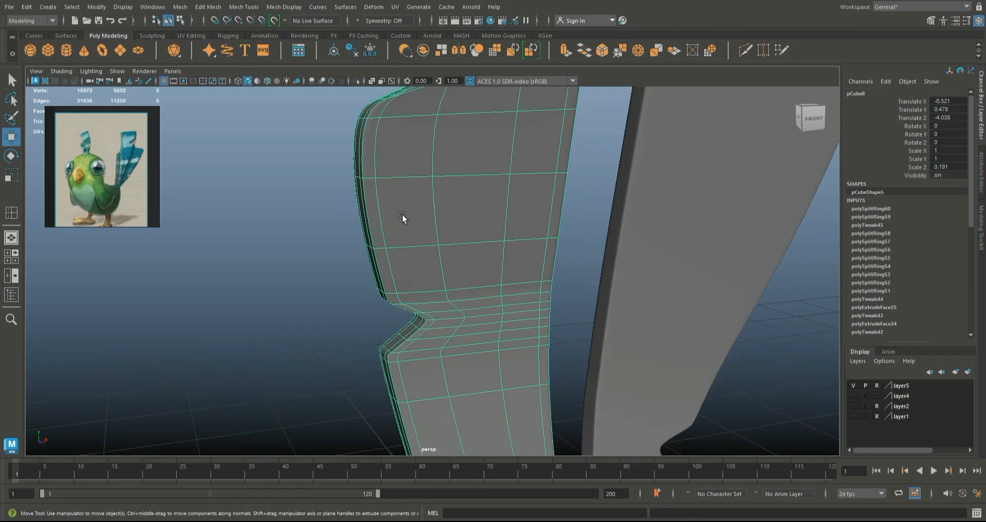
{"action": "right_click_drag", "start_coordinate": [403, 214], "coordinate": [402, 190], "text": "shift"}
{"action": "scroll", "coordinate": [402, 205], "scroll_direction": "up", "scroll_amount": 4}
{"action": "middle_click_drag", "start_coordinate": [402, 247], "coordinate": [397, 449], "text": "alt"}
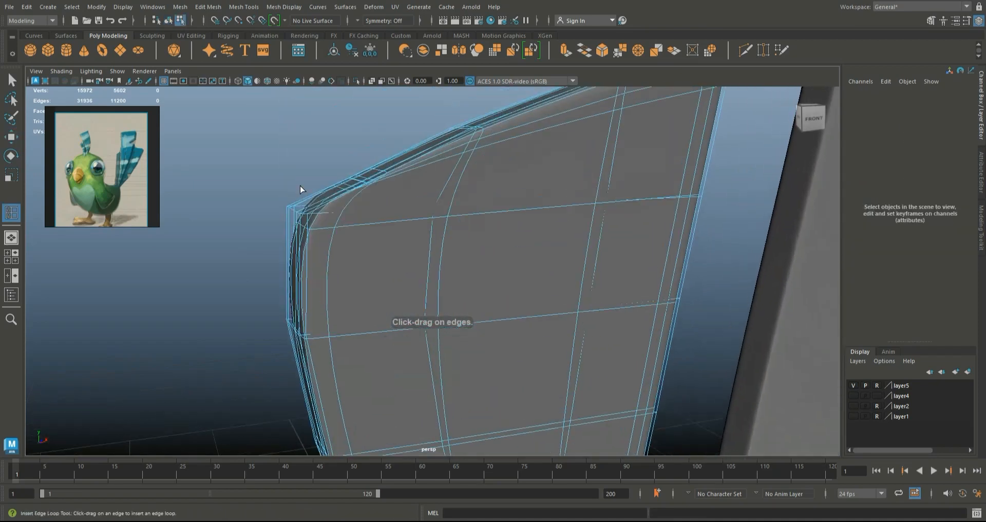
{"action": "left_click", "coordinate": [308, 221]}
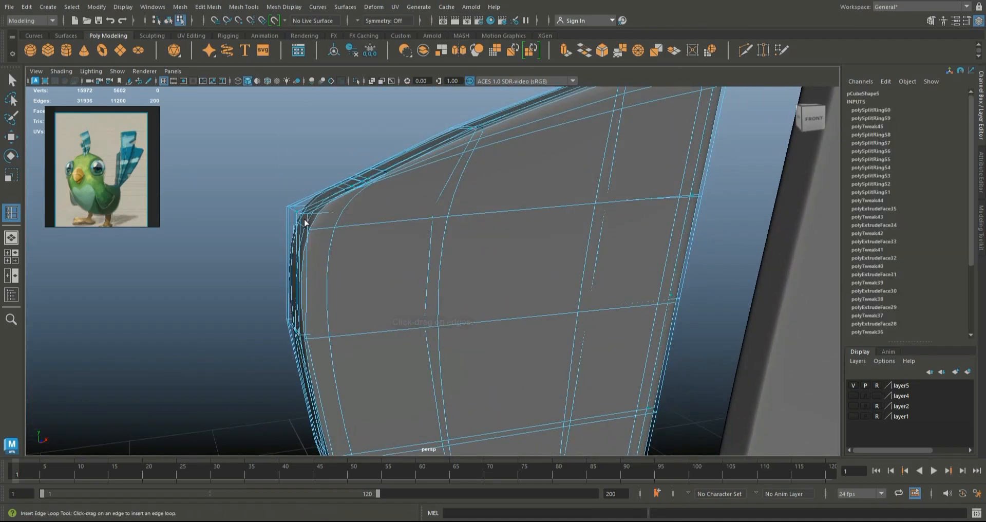
{"action": "left_click_drag", "start_coordinate": [204, 249], "coordinate": [239, 248], "text": "alt"}
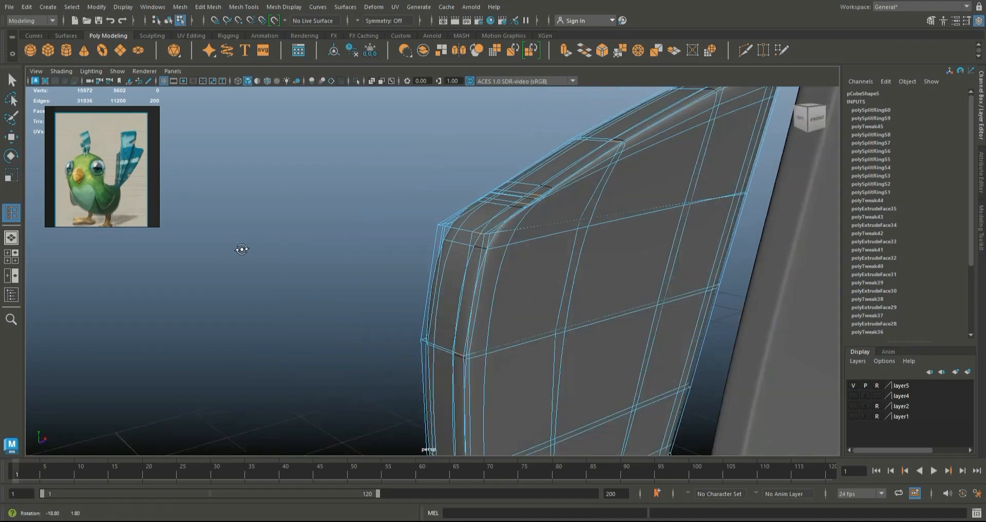
{"action": "left_click", "coordinate": [440, 247]}
{"action": "left_click_drag", "start_coordinate": [464, 306], "coordinate": [363, 266], "text": "alt"}
{"action": "middle_click_drag", "start_coordinate": [362, 266], "coordinate": [433, 318], "text": "alt"}
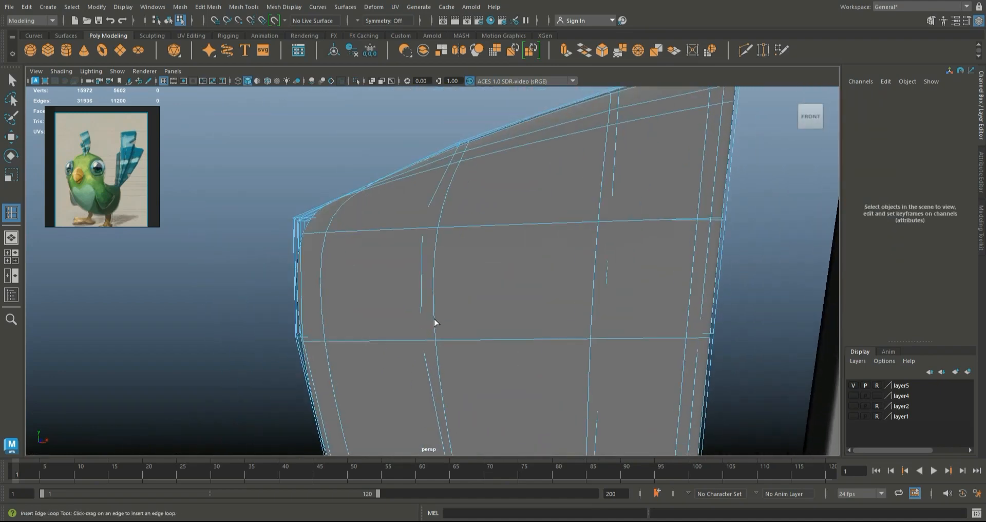
{"action": "key", "text": "1"}
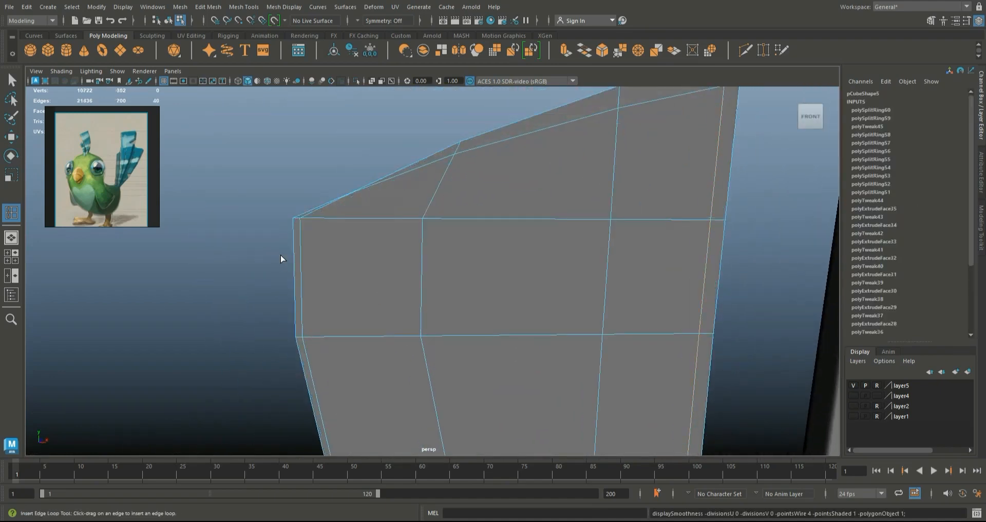
{"action": "left_click", "coordinate": [295, 222]}
Step: Restore smooth preview, delete the edge loop inserted below the upper corner and return to object mode
{"action": "key", "text": "3"}
{"action": "key", "text": "w"}
{"action": "left_click", "coordinate": [507, 150]}
{"action": "right_click_drag", "start_coordinate": [507, 150], "coordinate": [462, 164], "text": "shift"}
{"action": "left_click", "coordinate": [279, 168]}
{"action": "right_click_drag", "start_coordinate": [333, 155], "coordinate": [363, 258], "text": "alt"}
{"action": "right_click_drag", "start_coordinate": [529, 231], "coordinate": [560, 204]}
{"action": "left_click", "coordinate": [359, 130]}
Step: Select the third feather and apply Smooth to its mesh
{"action": "right_click_drag", "start_coordinate": [358, 129], "coordinate": [375, 190], "text": "alt"}
{"action": "left_click_drag", "start_coordinate": [387, 184], "coordinate": [568, 202], "text": "alt"}
{"action": "right_click_drag", "start_coordinate": [568, 202], "coordinate": [493, 324], "text": "alt"}
{"action": "middle_click_drag", "start_coordinate": [465, 326], "coordinate": [440, 204], "text": "alt"}
{"action": "left_click", "coordinate": [455, 249]}
{"action": "scroll", "coordinate": [455, 250], "scroll_direction": "up", "scroll_amount": 3}
{"action": "scroll", "coordinate": [440, 205], "scroll_direction": "up", "scroll_amount": 1}
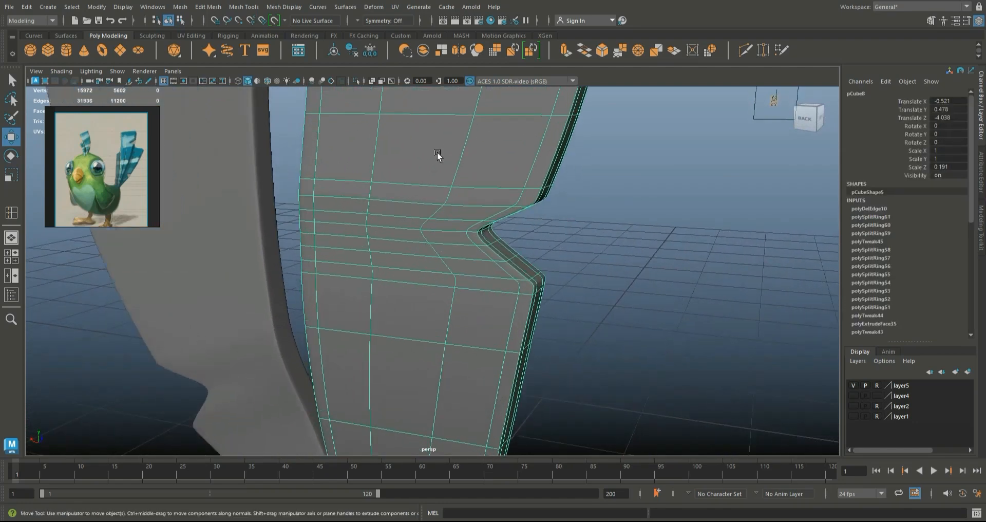
{"action": "left_click", "coordinate": [476, 51]}
Step: Delete two crosswise edge loops just above the third feather's notch on the smoothed mesh
{"action": "right_click", "coordinate": [450, 217]}
{"action": "right_click_drag", "start_coordinate": [450, 217], "coordinate": [457, 199]}
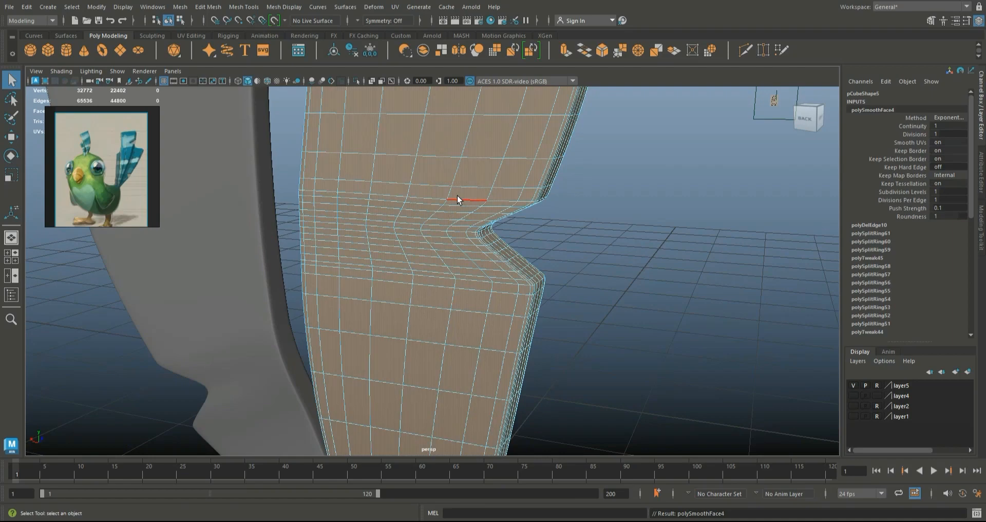
{"action": "left_click_drag", "start_coordinate": [525, 242], "coordinate": [359, 235], "text": "alt"}
{"action": "middle_click_drag", "start_coordinate": [606, 259], "coordinate": [345, 176], "text": "alt"}
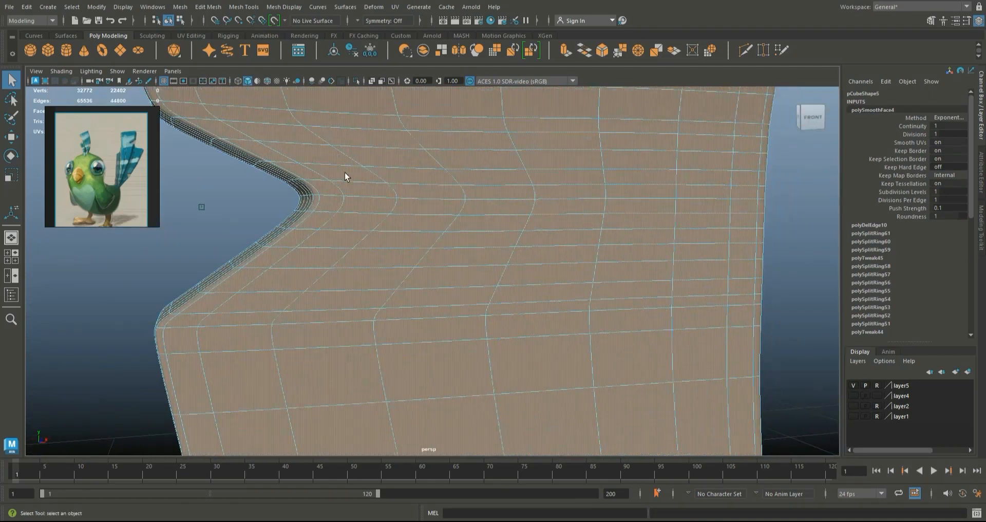
{"action": "scroll", "coordinate": [371, 164], "scroll_direction": "down", "scroll_amount": 2}
{"action": "double_click", "coordinate": [367, 180]}
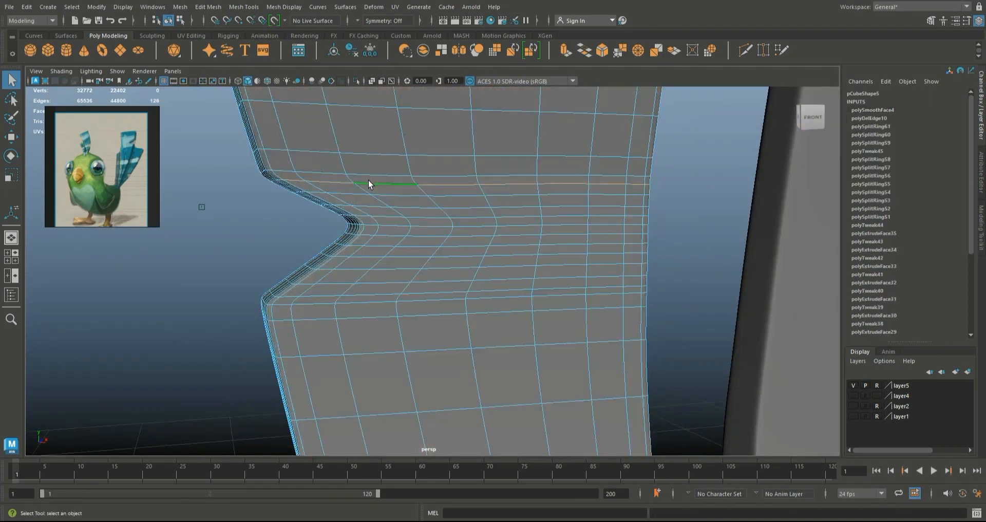
{"action": "right_click_drag", "start_coordinate": [370, 180], "coordinate": [319, 198], "text": "shift"}
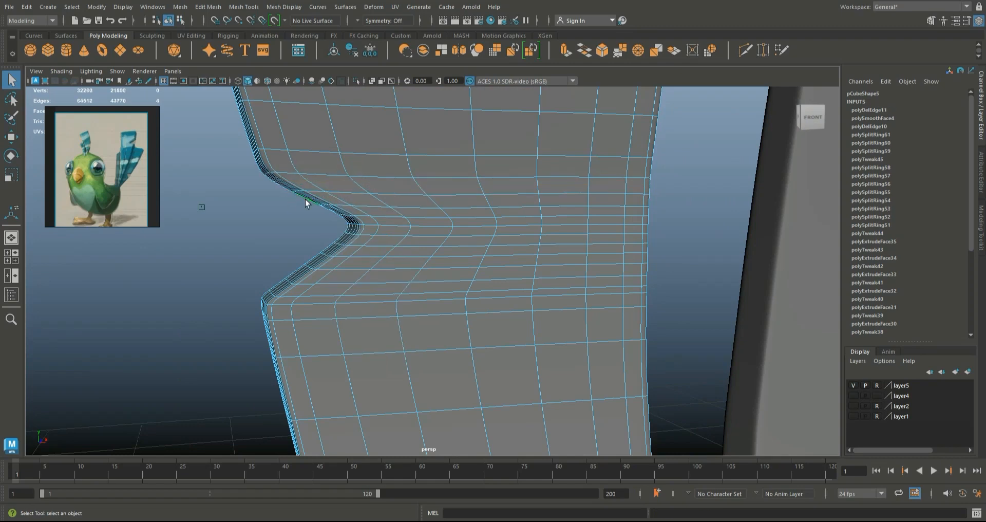
{"action": "right_click_drag", "start_coordinate": [381, 206], "coordinate": [328, 222], "text": "shift"}
Step: Delete the closely spaced crosswise edge loops on the lower side of the notch and return to object mode
{"action": "scroll", "coordinate": [412, 251], "scroll_direction": "down", "scroll_amount": 2}
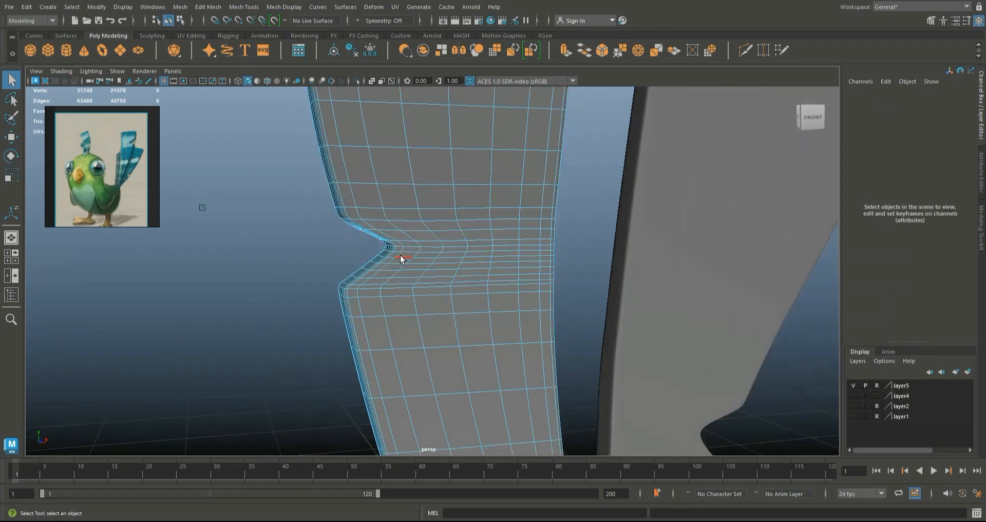
{"action": "double_click", "coordinate": [399, 255]}
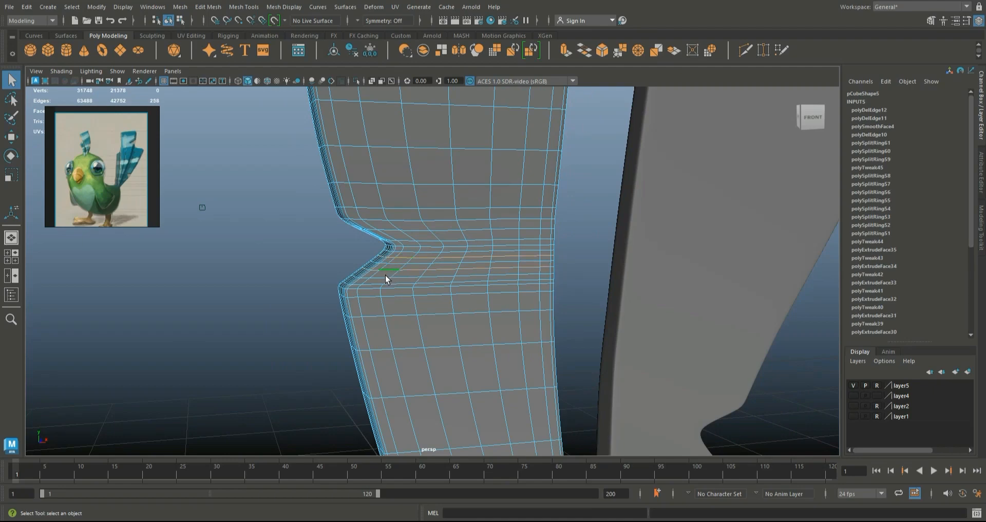
{"action": "right_click_drag", "start_coordinate": [380, 276], "coordinate": [328, 293], "text": "shift"}
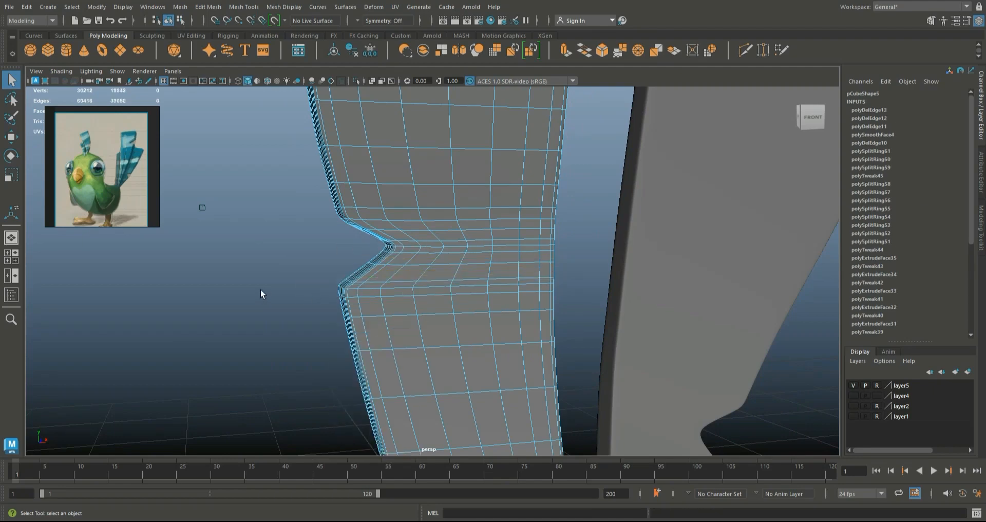
{"action": "left_click_drag", "start_coordinate": [261, 289], "coordinate": [409, 282], "text": "alt"}
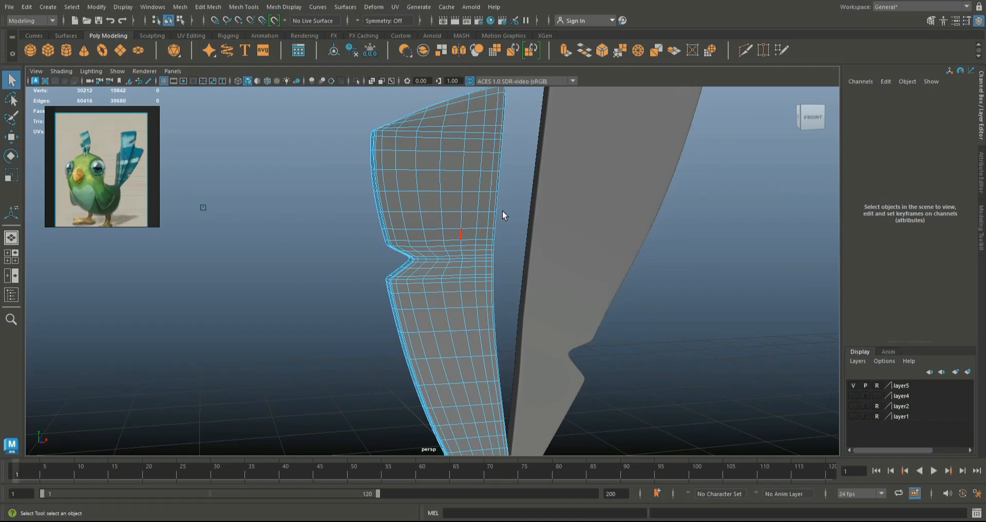
{"action": "right_click_drag", "start_coordinate": [480, 219], "coordinate": [529, 190]}
{"action": "left_click", "coordinate": [315, 214]}
Step: Delete one more crosswise edge loop just above the tip of the third feather's notch
{"action": "scroll", "coordinate": [315, 214], "scroll_direction": "down", "scroll_amount": 5}
{"action": "mouse_move", "coordinate": [359, 230]}
{"action": "left_mouse_down", "text": "alt"}
{"action": "mouse_move", "coordinate": [288, 229]}
{"action": "mouse_move", "coordinate": [342, 230]}
{"action": "left_mouse_up", "text": "alt"}
{"action": "scroll", "coordinate": [414, 280], "scroll_direction": "up", "scroll_amount": 3}
{"action": "left_click", "coordinate": [415, 282]}
{"action": "scroll", "coordinate": [437, 224], "scroll_direction": "up", "scroll_amount": 5}
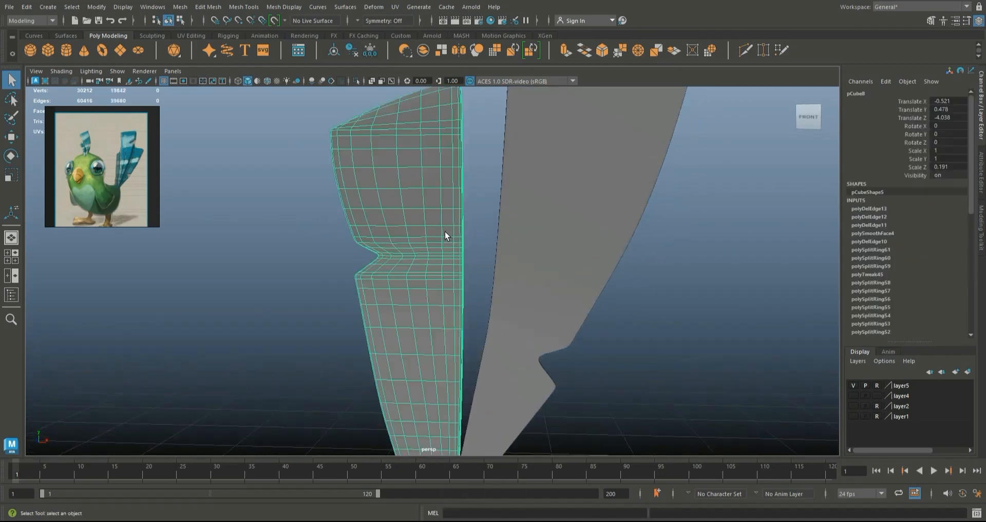
{"action": "right_click_drag", "start_coordinate": [375, 207], "coordinate": [386, 181]}
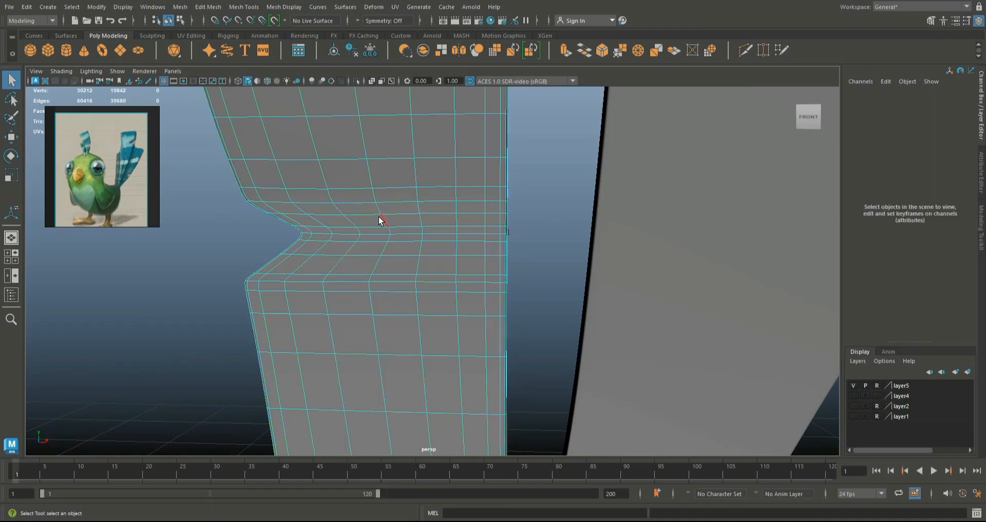
{"action": "double_click", "coordinate": [369, 226]}
{"action": "right_click_drag", "start_coordinate": [370, 225], "coordinate": [325, 241], "text": "shift"}
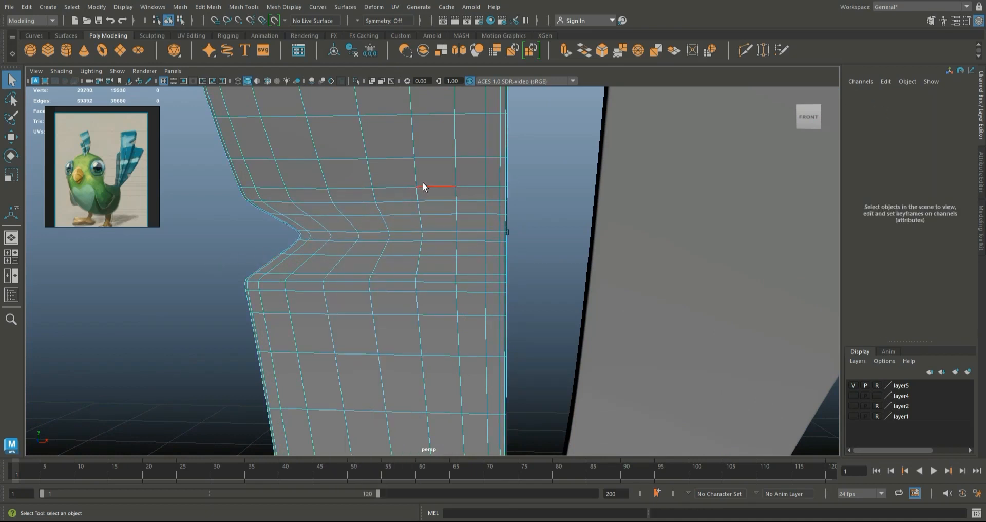
Step: Try to delete the crosswise edge loop above the notch's upper corner and examine the feather's surface in object mode
{"action": "double_click", "coordinate": [472, 186]}
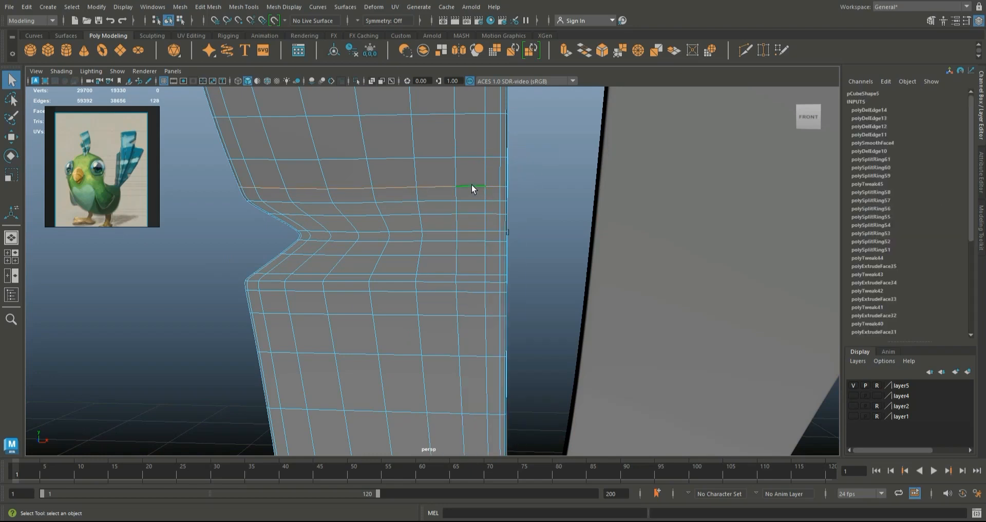
{"action": "right_click_drag", "start_coordinate": [471, 185], "coordinate": [406, 201], "text": "shift"}
{"action": "left_click_drag", "start_coordinate": [171, 208], "coordinate": [340, 208], "text": "alt"}
{"action": "scroll", "coordinate": [359, 207], "scroll_direction": "down", "scroll_amount": 1}
{"action": "right_click_drag", "start_coordinate": [396, 207], "coordinate": [436, 190]}
{"action": "left_click", "coordinate": [245, 244]}
{"action": "scroll", "coordinate": [252, 256], "scroll_direction": "down", "scroll_amount": 3}
{"action": "left_click_drag", "start_coordinate": [260, 268], "coordinate": [238, 275], "text": "alt"}
{"action": "scroll", "coordinate": [416, 291], "scroll_direction": "up", "scroll_amount": 5}
{"action": "left_click", "coordinate": [406, 259]}
{"action": "scroll", "coordinate": [405, 260], "scroll_direction": "up", "scroll_amount": 2}
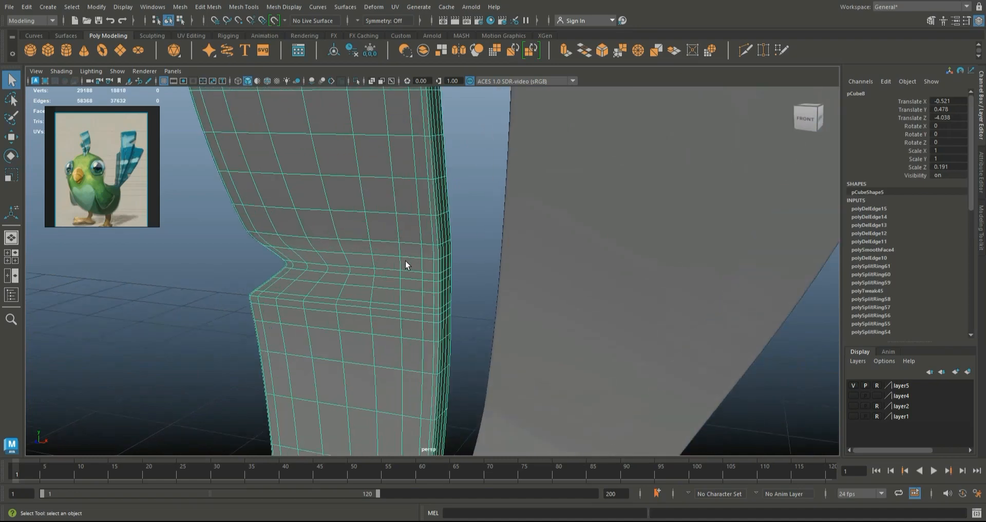
Step: Undo the deletion of the edge loop above the notch's upper corner
{"action": "key", "text": "ctrl+z"}
{"action": "key", "text": "ctrl+z"}
{"action": "key", "text": "ctrl+z"}
{"action": "key", "text": "ctrl+z"}
{"action": "key", "text": "ctrl+z"}
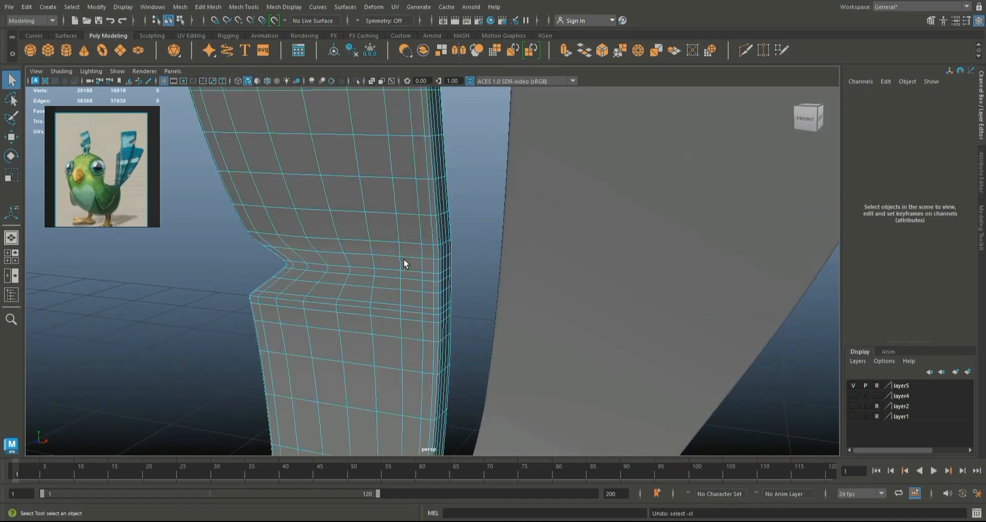
Step: Relax the third feather's surface around the notch with the Relax sculpting tool, then return to the Move tool and deselect
{"action": "left_click", "coordinate": [150, 36]}
{"action": "left_click", "coordinate": [66, 50]}
{"action": "left_click_drag", "start_coordinate": [308, 227], "coordinate": [329, 251]}
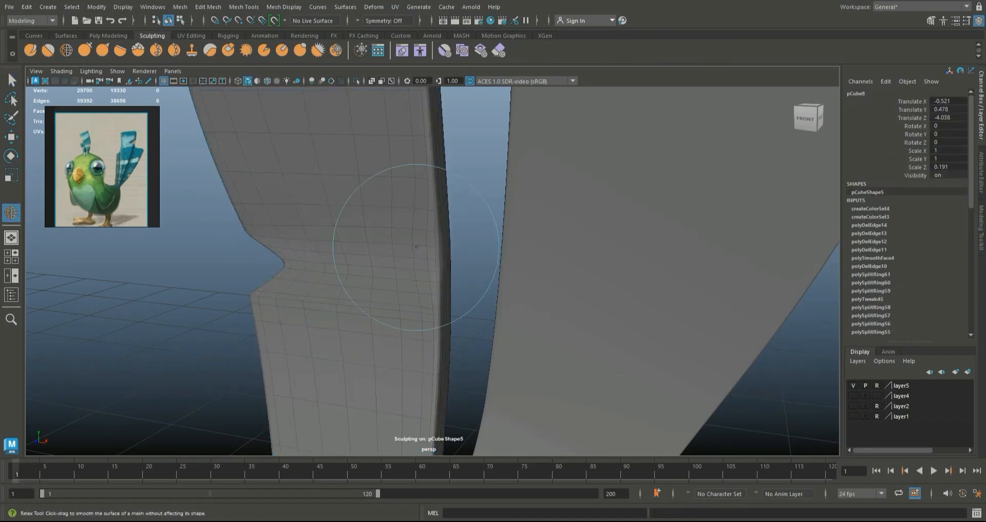
{"action": "left_click", "coordinate": [11, 136]}
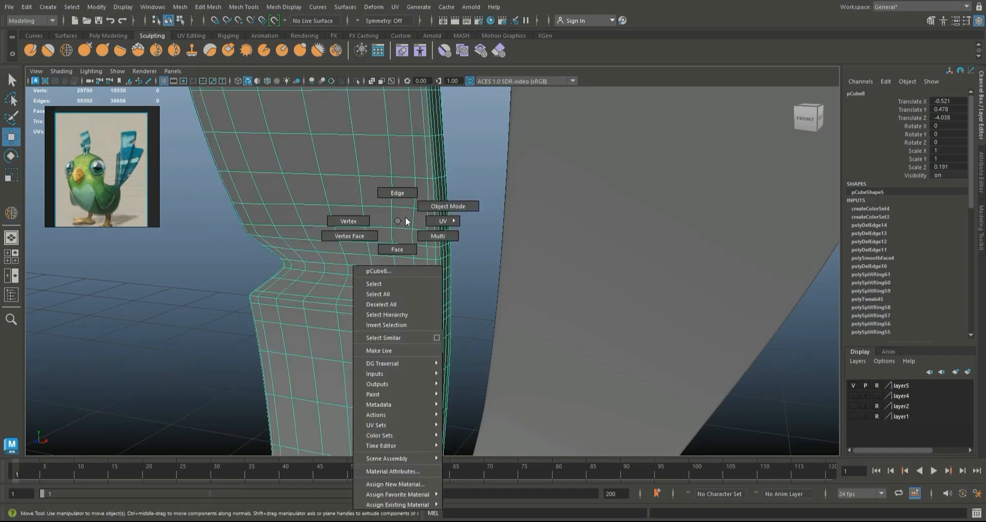
{"action": "left_click", "coordinate": [231, 247]}
{"action": "left_click_drag", "start_coordinate": [231, 247], "coordinate": [316, 279], "text": "alt"}
{"action": "scroll", "coordinate": [217, 279], "scroll_direction": "down", "scroll_amount": 5}
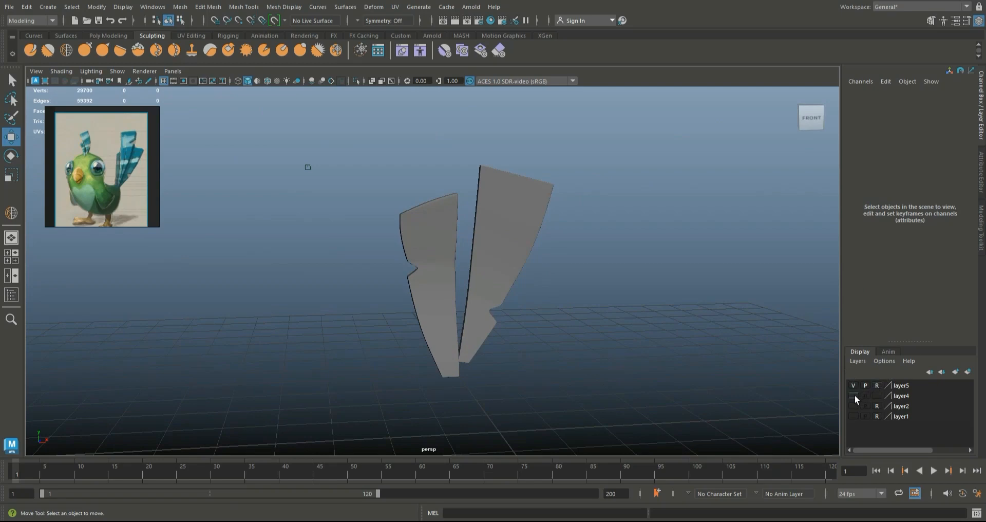
Step: Show layer4 with the bird's body and view the tail feathers from the left side
{"action": "left_click", "coordinate": [854, 395]}
{"action": "left_click_drag", "start_coordinate": [622, 299], "coordinate": [532, 309], "text": "alt"}
{"action": "scroll", "coordinate": [495, 304], "scroll_direction": "up", "scroll_amount": 5}
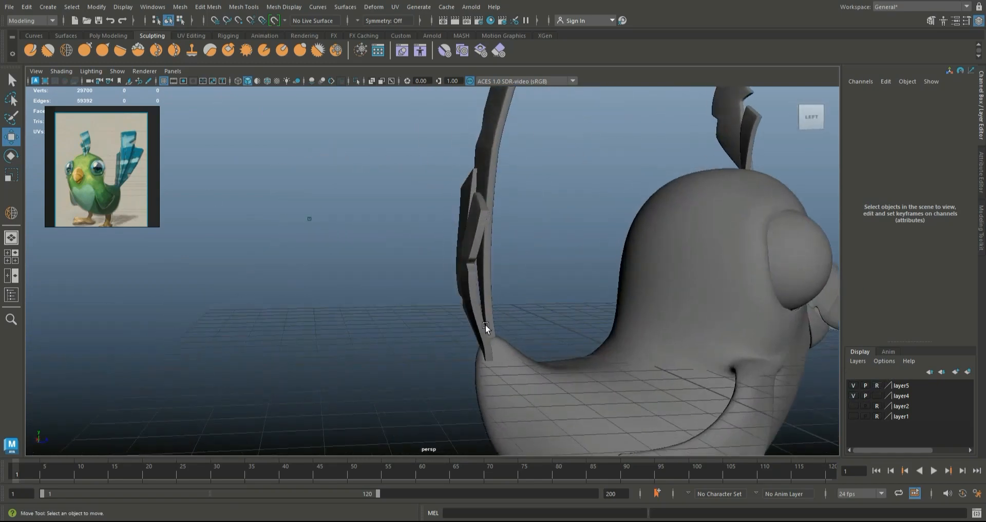
Step: Move the short tail feathers onto the body's tail in the side view, to Translate Y 0.773 and Translate Z -4.049
{"action": "left_click", "coordinate": [485, 325]}
{"action": "left_click", "coordinate": [11, 256]}
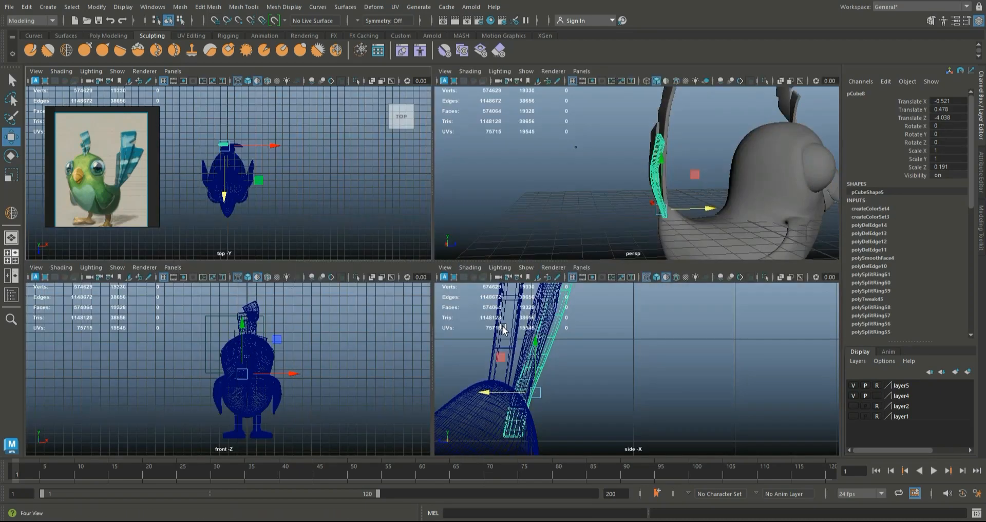
{"action": "key", "text": "space"}
{"action": "left_click_drag", "start_coordinate": [212, 320], "coordinate": [221, 256]}
{"action": "mouse_move", "coordinate": [265, 278]}
{"action": "left_mouse_down"}
{"action": "mouse_move", "coordinate": [180, 238]}
{"action": "mouse_move", "coordinate": [163, 258]}
{"action": "left_mouse_up"}
{"action": "left_click", "coordinate": [12, 238]}
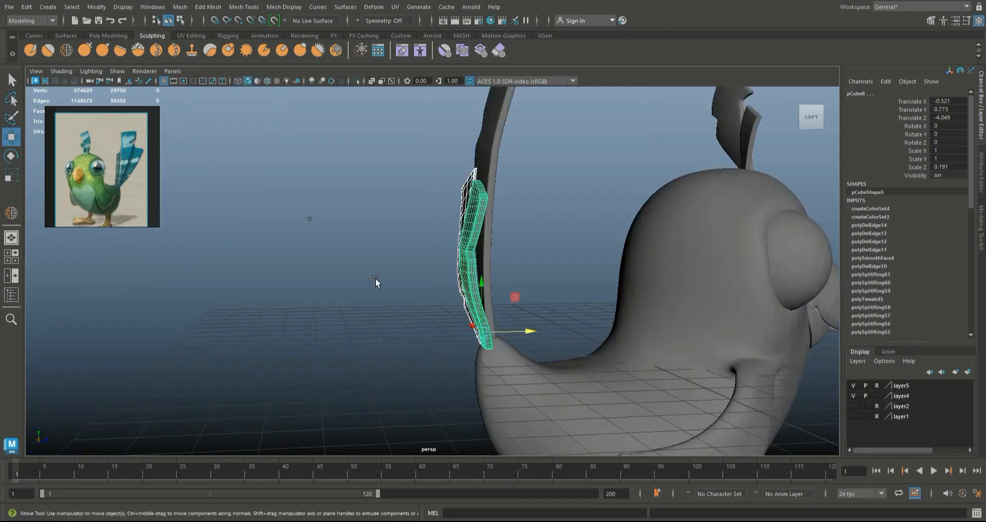
Step: Deselect the feathers and examine how the tail fits the body from several sides of the bird
{"action": "right_click_drag", "start_coordinate": [375, 278], "coordinate": [406, 334], "text": "alt"}
{"action": "left_click_drag", "start_coordinate": [407, 331], "coordinate": [374, 321], "text": "alt"}
{"action": "middle_click_drag", "start_coordinate": [430, 321], "coordinate": [364, 286], "text": "alt"}
{"action": "left_click", "coordinate": [363, 286]}
{"action": "scroll", "coordinate": [629, 261], "scroll_direction": "down", "scroll_amount": 5}
{"action": "left_click_drag", "start_coordinate": [628, 261], "coordinate": [498, 258], "text": "alt"}
{"action": "scroll", "coordinate": [500, 262], "scroll_direction": "down", "scroll_amount": 10}
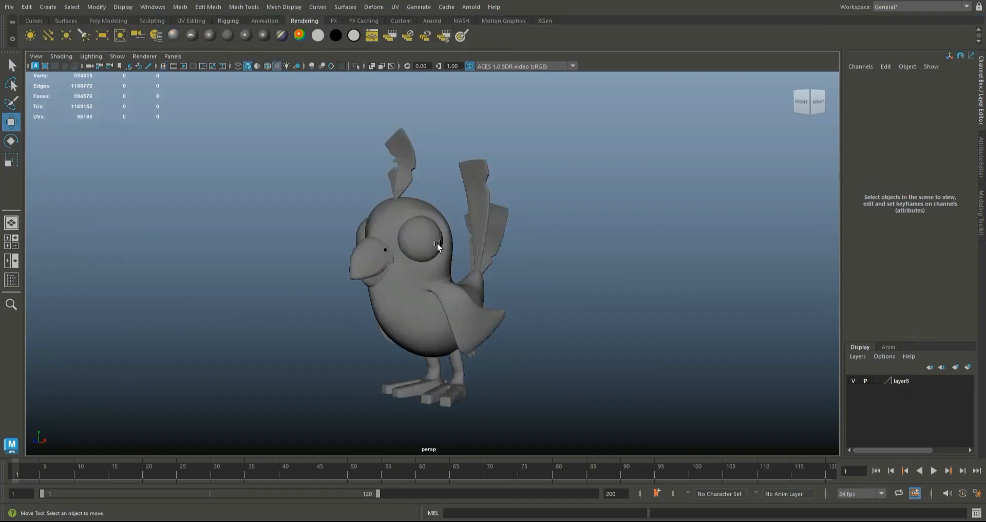
Step: Open the UV Editor for the bird's nearer eye sphere and select its UV shell
{"action": "left_click", "coordinate": [441, 245]}
{"action": "left_click_drag", "start_coordinate": [563, 275], "coordinate": [591, 280], "text": "alt"}
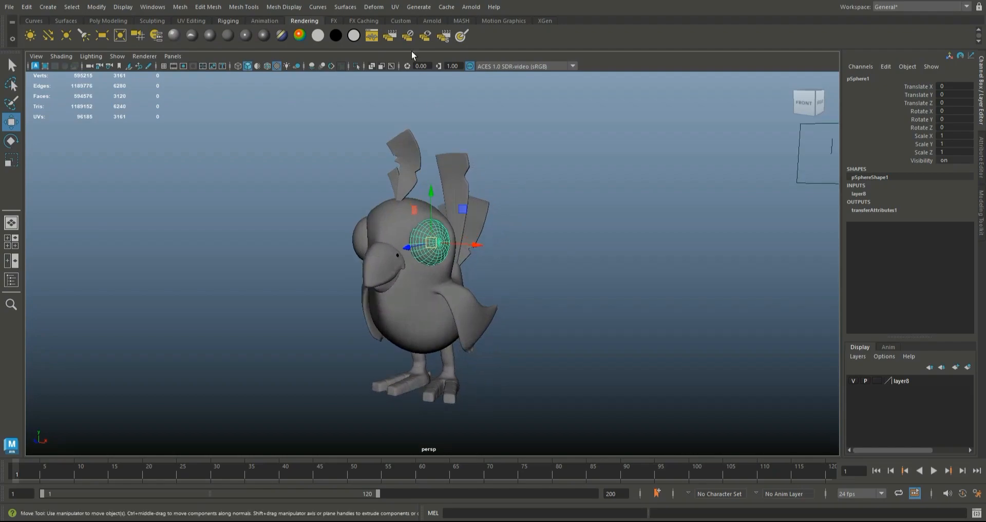
{"action": "left_click", "coordinate": [395, 7]}
{"action": "left_click", "coordinate": [400, 28]}
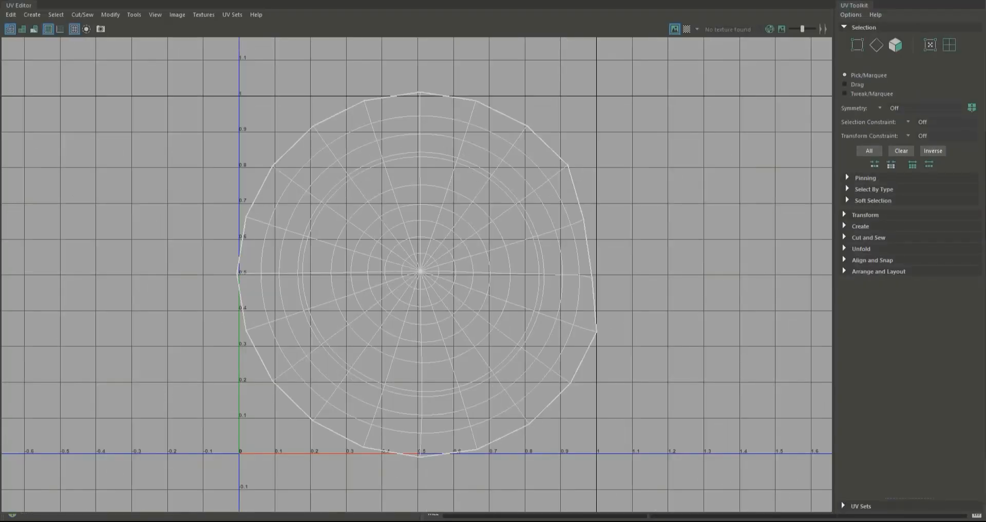
{"action": "right_click_drag", "start_coordinate": [408, 244], "coordinate": [354, 242]}
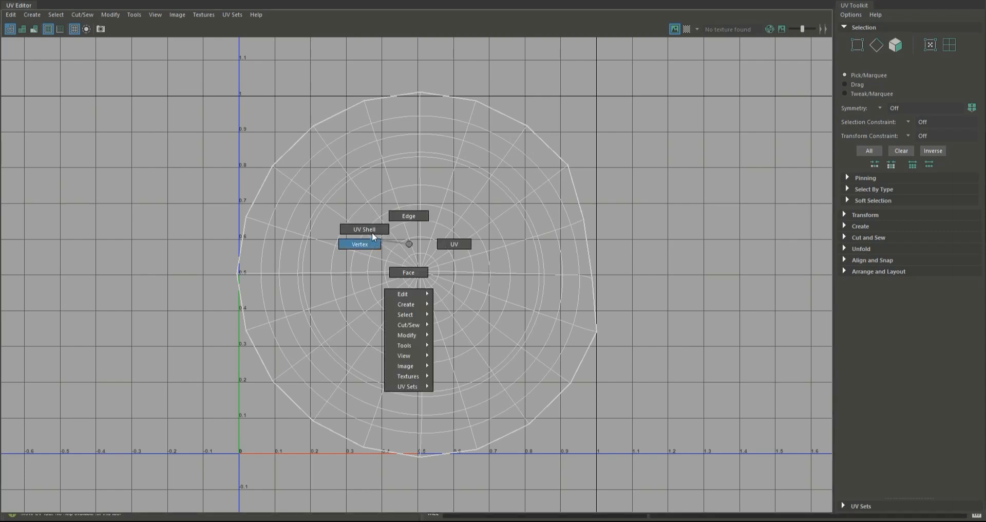
{"action": "left_click", "coordinate": [402, 242]}
{"action": "left_click", "coordinate": [402, 242]}
{"action": "scroll", "coordinate": [442, 263], "scroll_direction": "down", "scroll_amount": 4}
{"action": "right_click", "coordinate": [443, 264]}
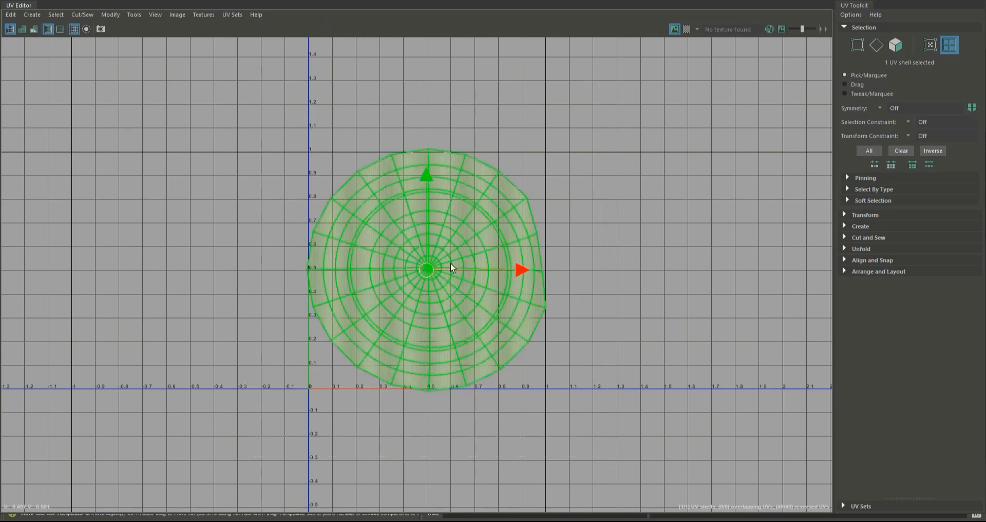
{"action": "right_click_drag", "start_coordinate": [381, 243], "coordinate": [343, 244]}
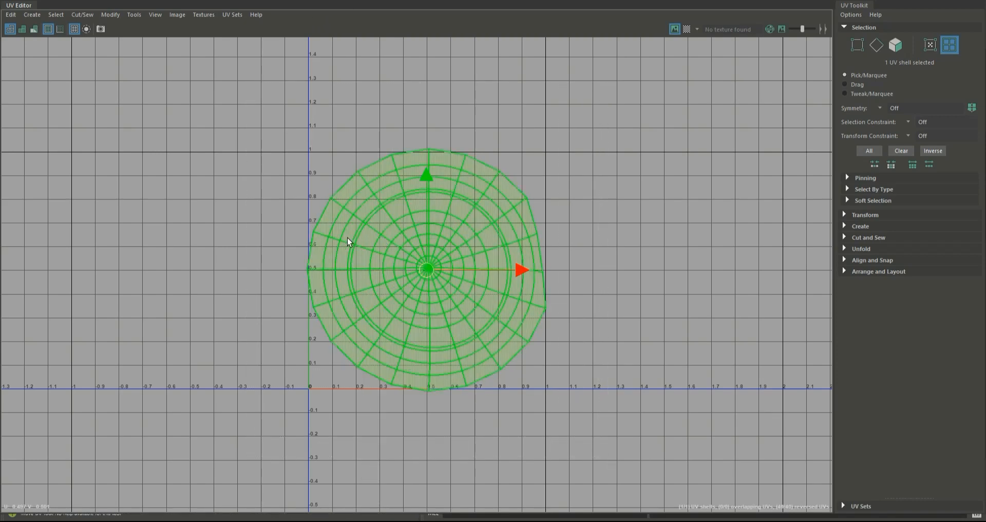
Step: Select all of the eye's UVs and unfold them with the Smooth UV tool into an evenly spaced disc
{"action": "left_click", "coordinate": [110, 14]}
{"action": "mouse_move", "coordinate": [136, 19]}
{"action": "left_click", "coordinate": [154, 110]}
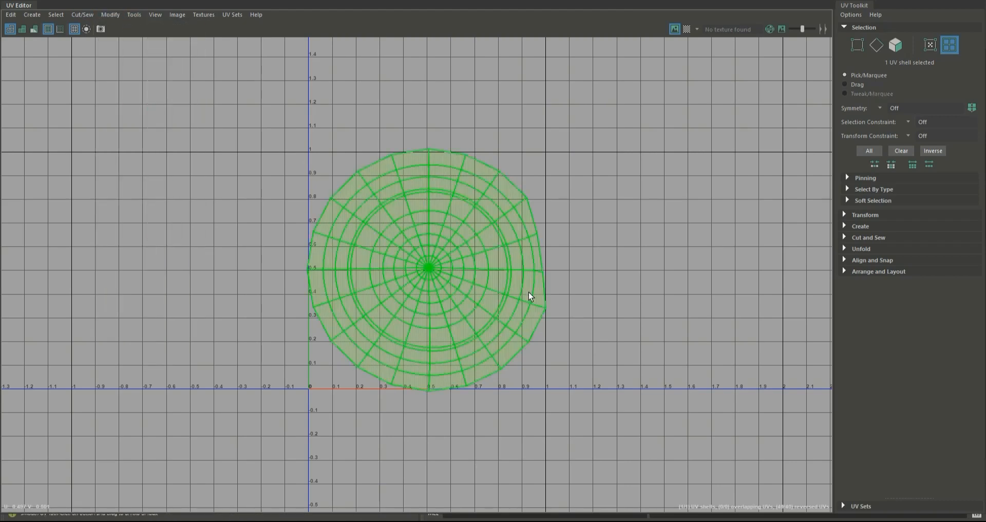
{"action": "right_click_drag", "start_coordinate": [519, 254], "coordinate": [473, 238]}
{"action": "left_click_drag", "start_coordinate": [642, 453], "coordinate": [236, 87]}
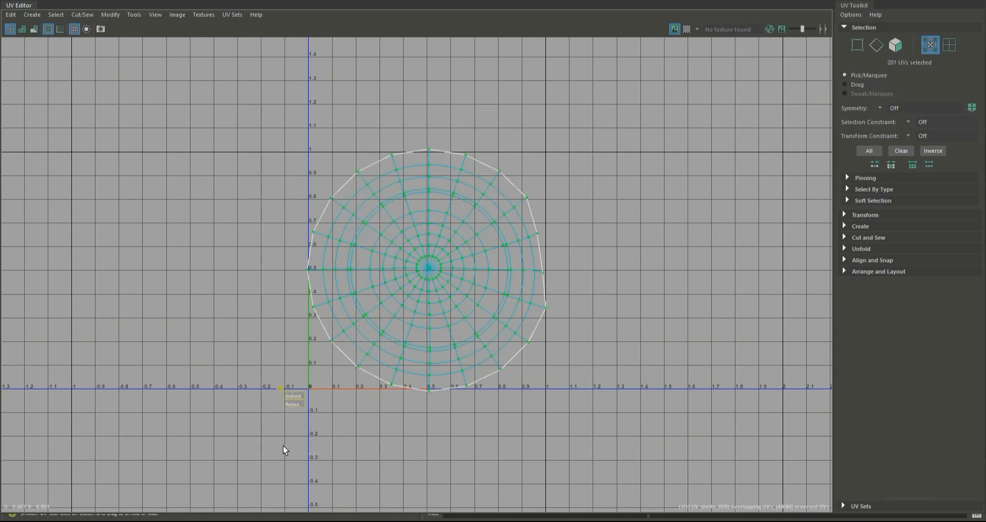
{"action": "left_click_drag", "start_coordinate": [357, 391], "coordinate": [460, 391]}
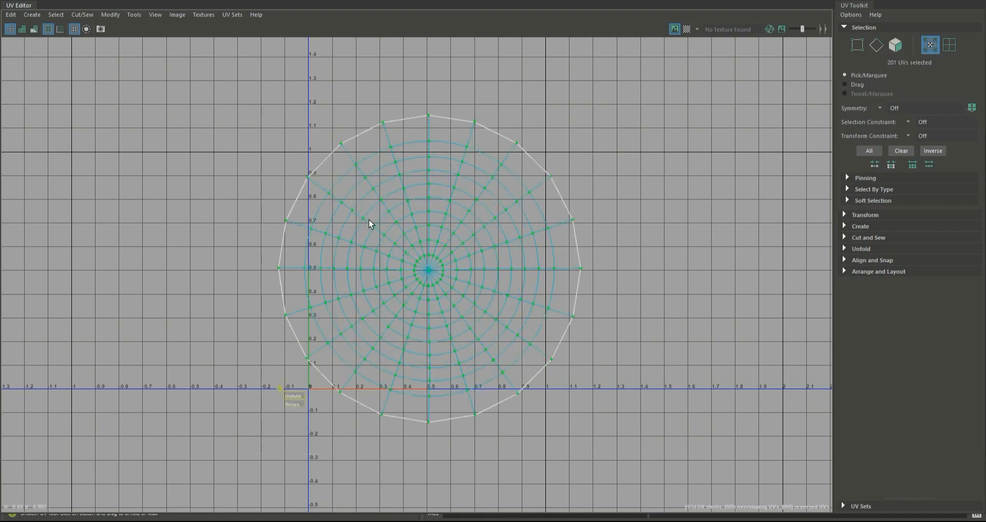
Step: Select the eye's UV shell and scale it down uniformly to fit inside the 0 to 1 UV tile
{"action": "right_click_drag", "start_coordinate": [308, 194], "coordinate": [413, 248]}
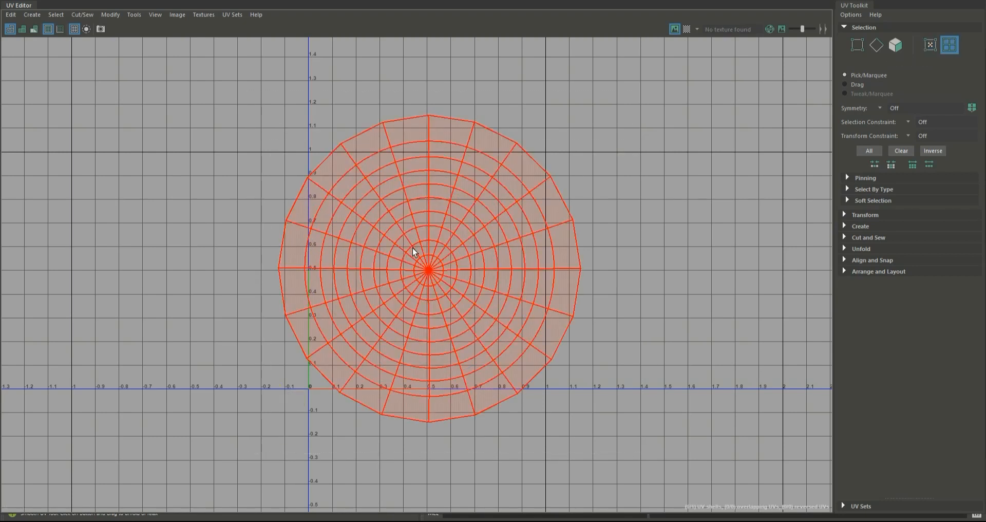
{"action": "key", "text": "r"}
{"action": "left_click", "coordinate": [429, 272]}
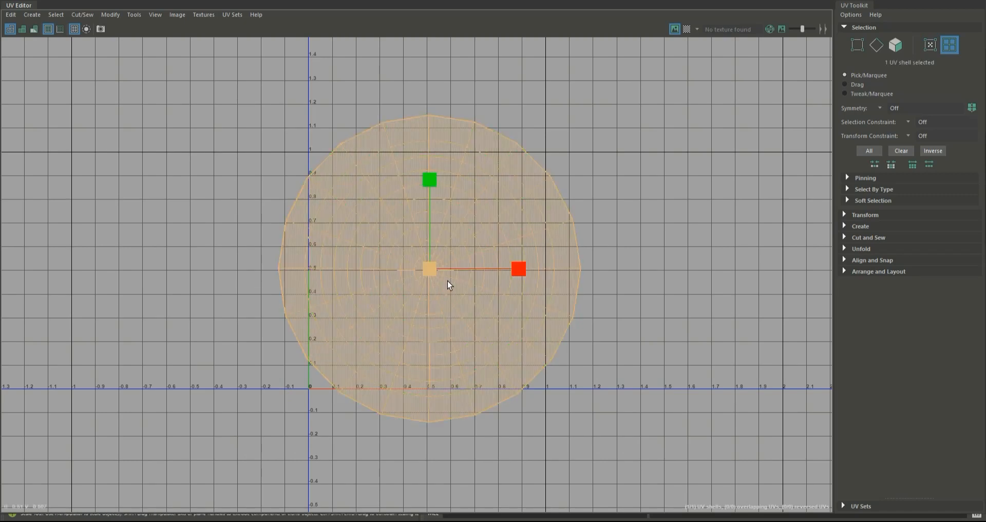
{"action": "left_click_drag", "start_coordinate": [430, 270], "coordinate": [409, 267]}
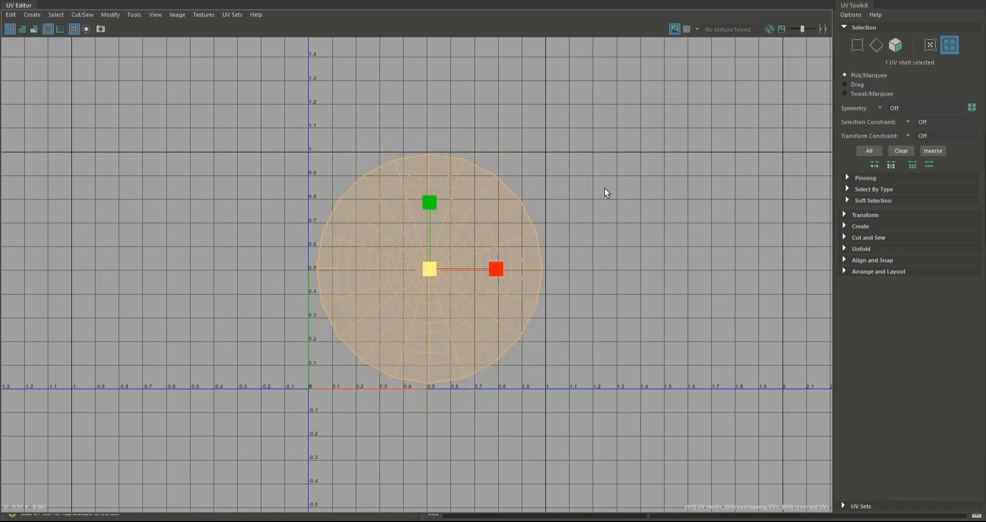
Step: Restore the UV Editor to a smaller window and place it beside the bird model
{"action": "left_click", "coordinate": [942, 2]}
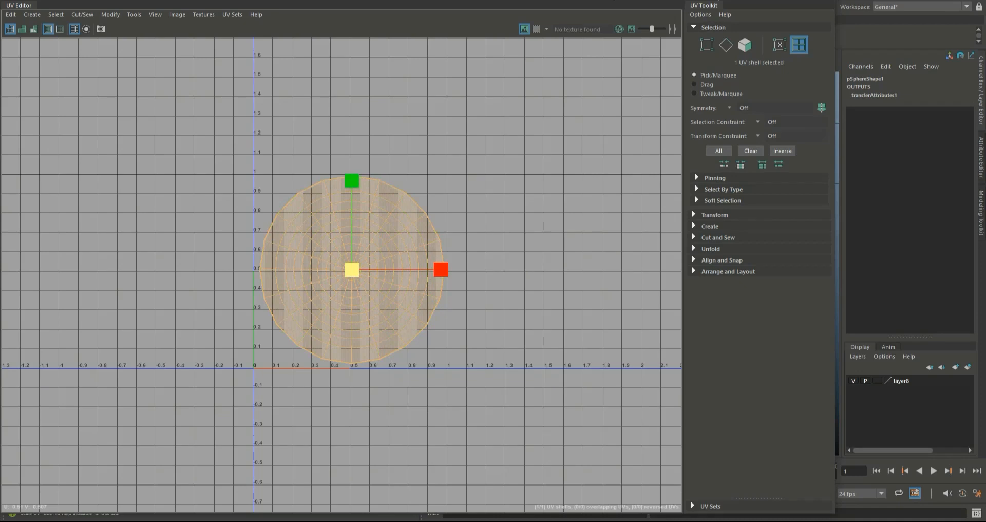
{"action": "left_click", "coordinate": [776, 1]}
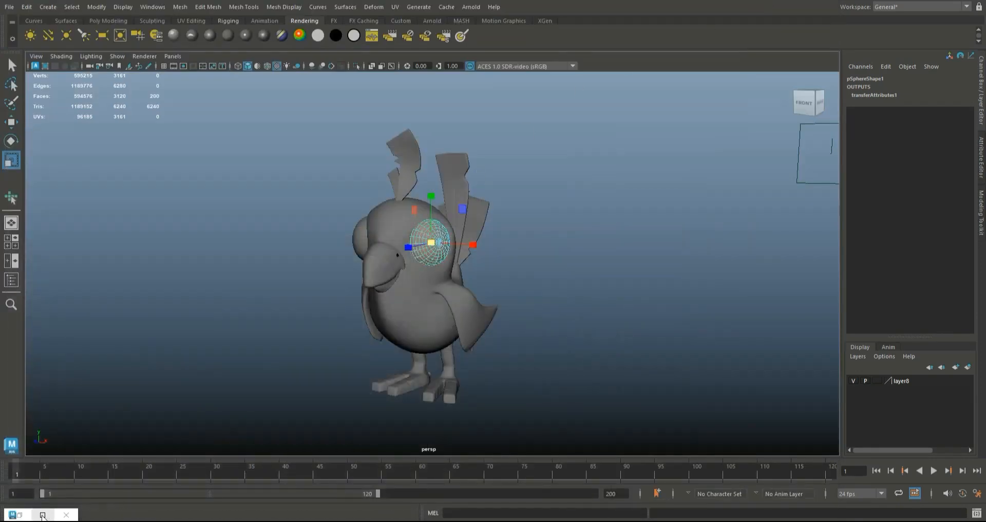
{"action": "left_click", "coordinate": [44, 514]}
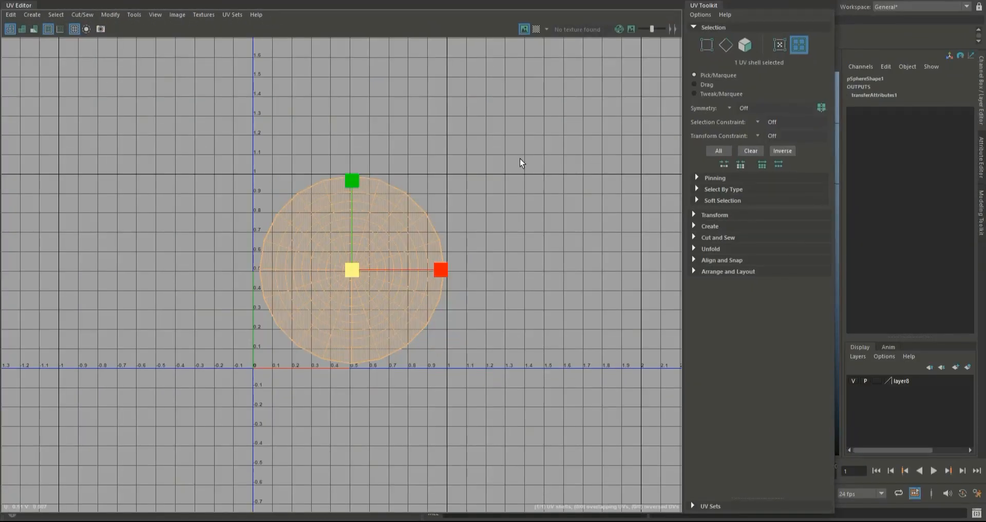
{"action": "left_click_drag", "start_coordinate": [374, 1], "coordinate": [681, 97]}
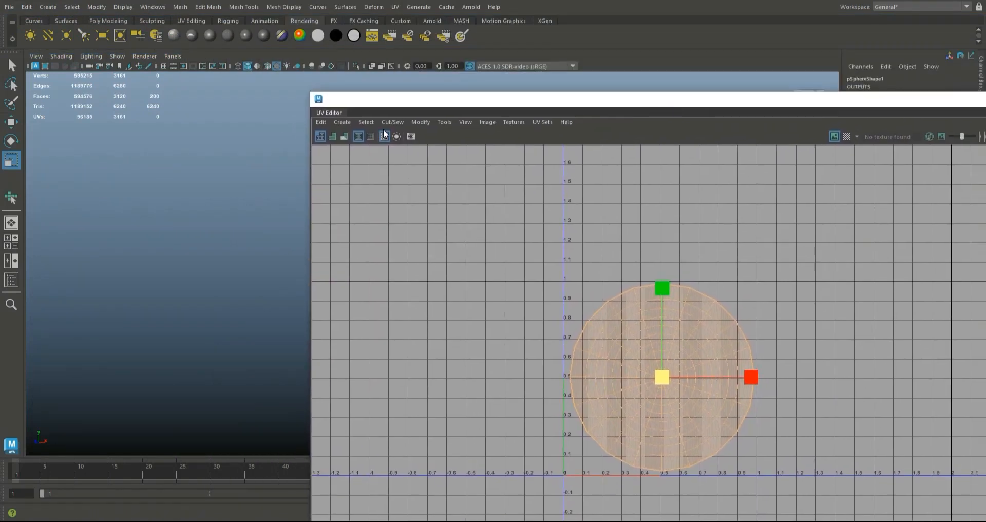
{"action": "left_click_drag", "start_coordinate": [309, 92], "coordinate": [612, 173]}
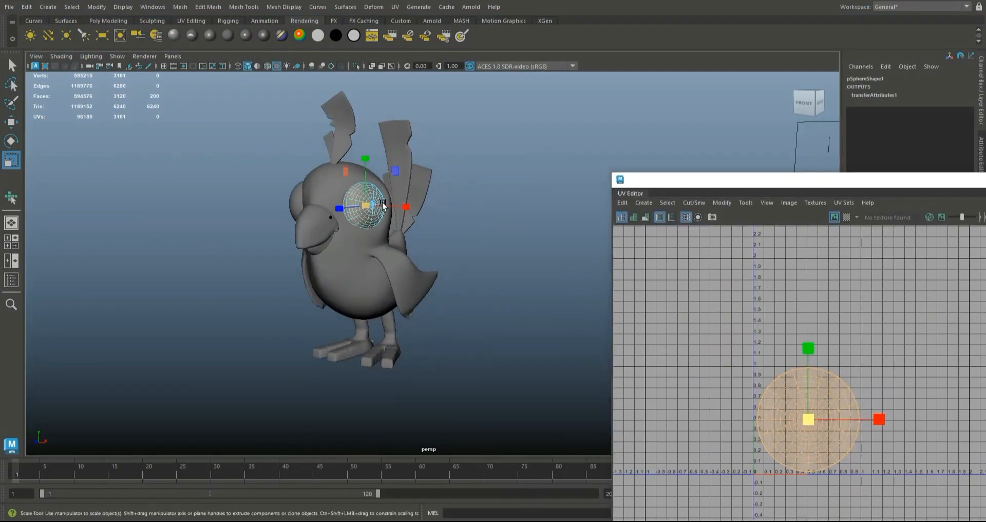
Step: Transfer the nearer eye's UVs to the opposite eye with Transfer Attributes, using all UV and color sets and Component sample space
{"action": "right_click", "coordinate": [376, 197]}
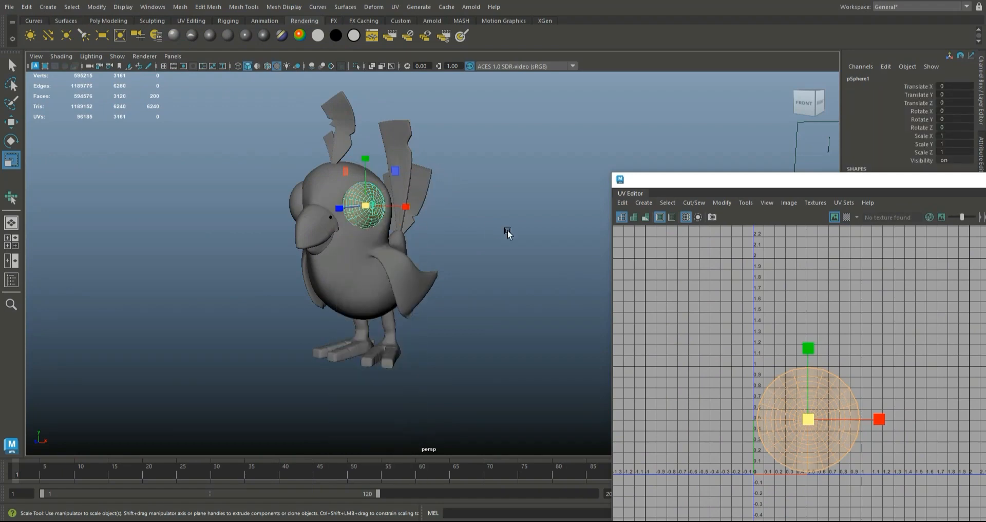
{"action": "left_click", "coordinate": [508, 234]}
{"action": "left_click", "coordinate": [373, 205]}
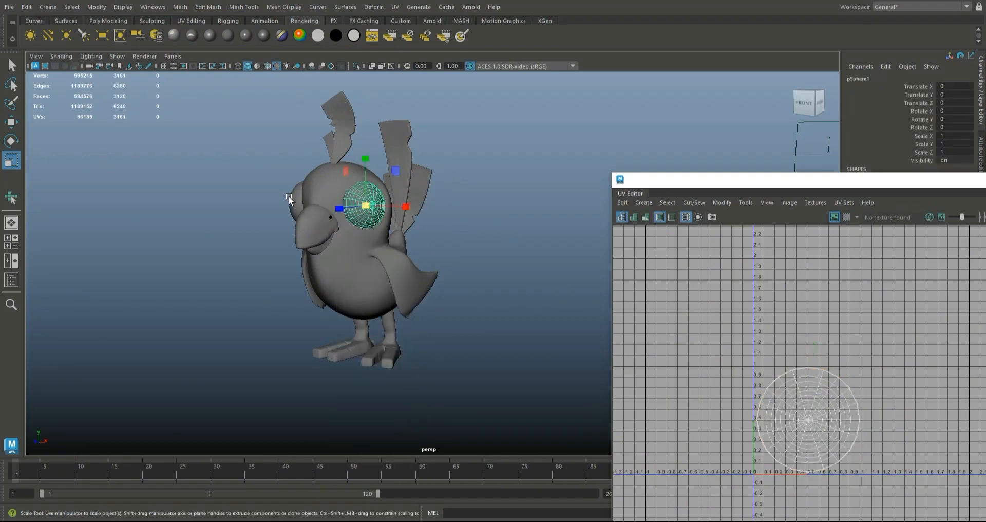
{"action": "key", "text": "ctrl+shift+d"}
{"action": "left_click", "coordinate": [180, 6]}
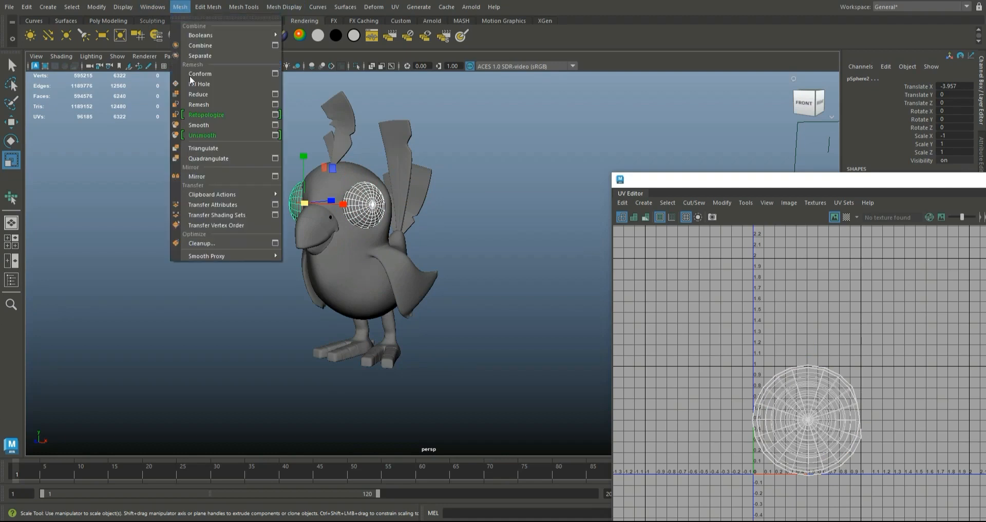
{"action": "left_click", "coordinate": [275, 205]}
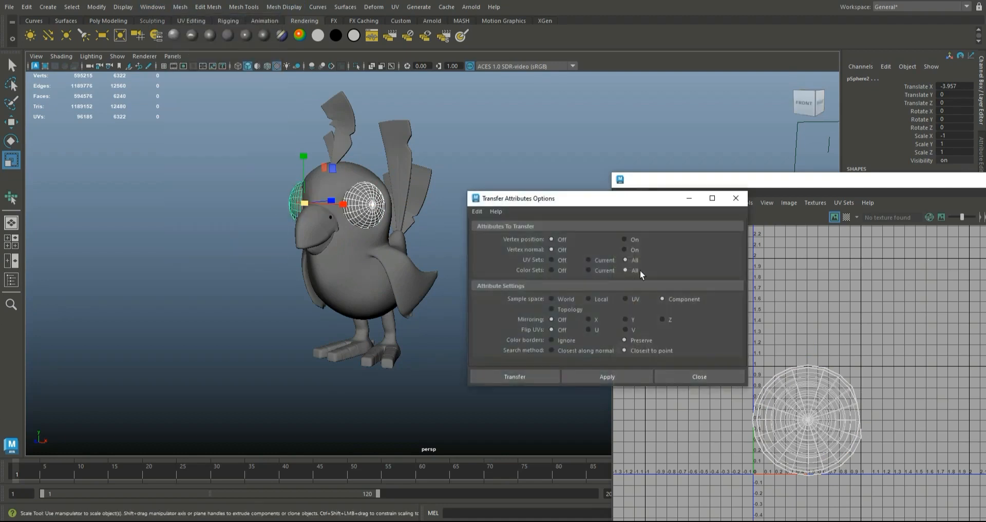
{"action": "left_click", "coordinate": [512, 376]}
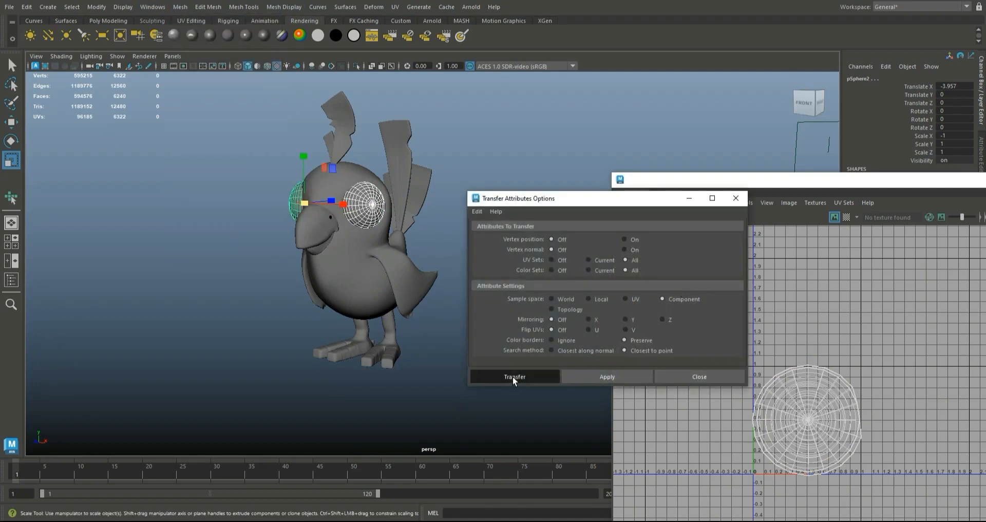
Step: Bring the UV Editor fully into view and select the overlapping UV shells of both eyes
{"action": "left_click_drag", "start_coordinate": [748, 180], "coordinate": [544, 112]}
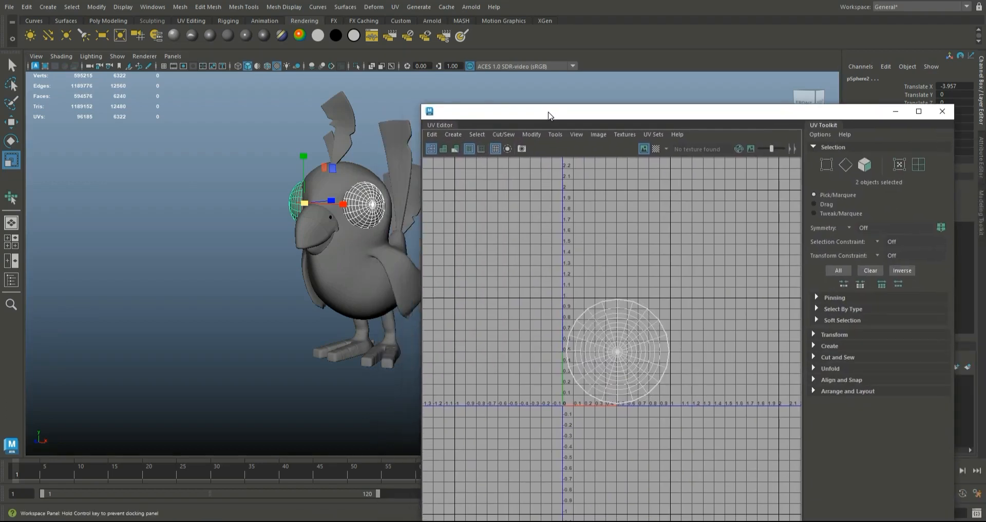
{"action": "right_click_drag", "start_coordinate": [590, 317], "coordinate": [518, 244]}
{"action": "left_click_drag", "start_coordinate": [695, 475], "coordinate": [696, 475]}
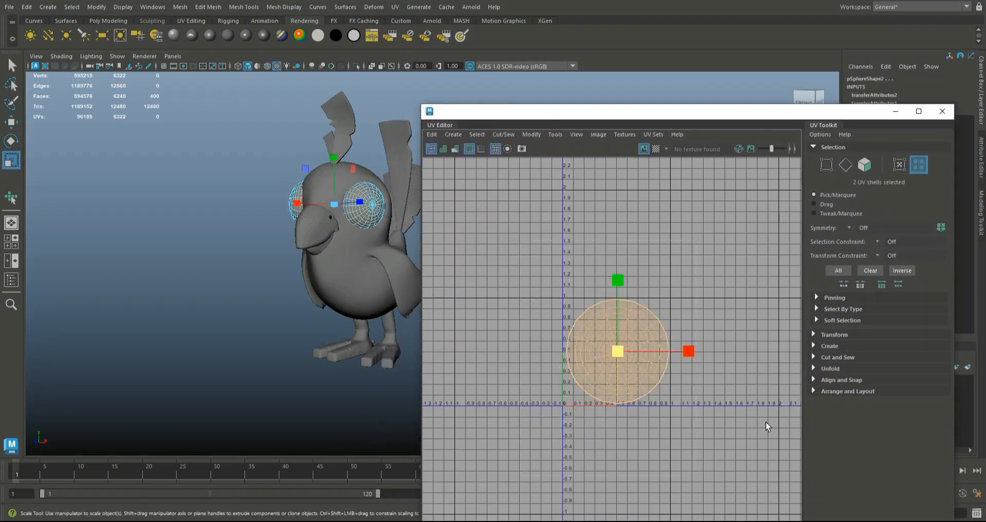
Step: Try an automatic Layout of the two eye UV shells, and undo it
{"action": "left_click", "coordinate": [813, 381]}
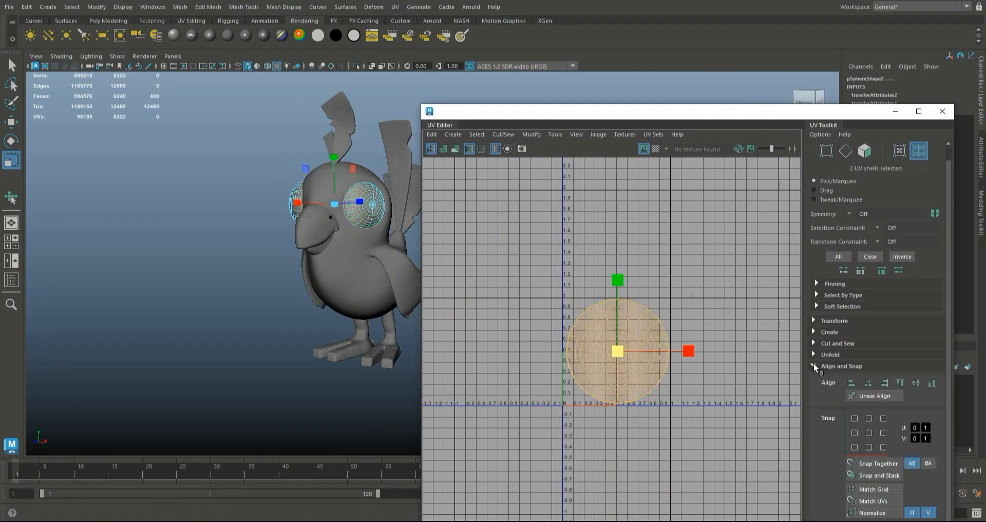
{"action": "left_click", "coordinate": [815, 366]}
{"action": "left_click", "coordinate": [815, 390]}
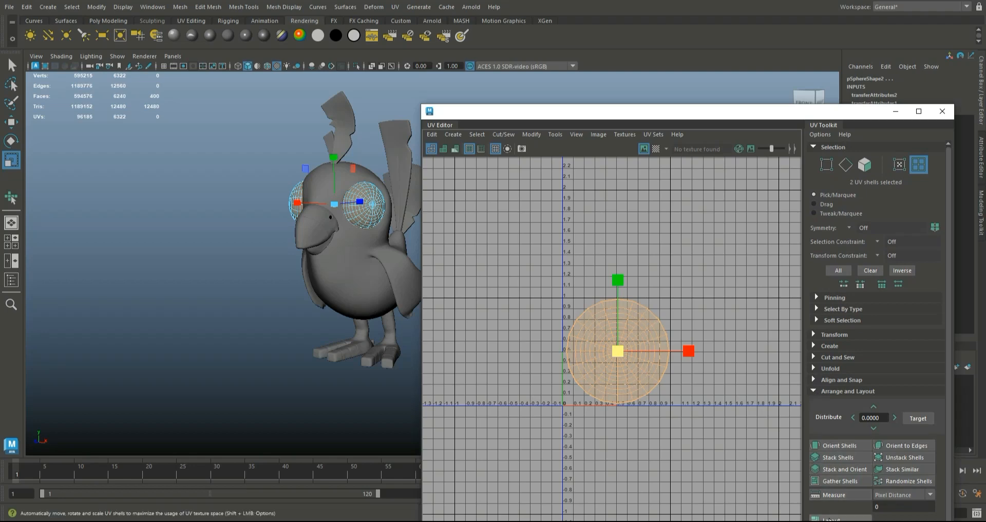
{"action": "left_click", "coordinate": [828, 518]}
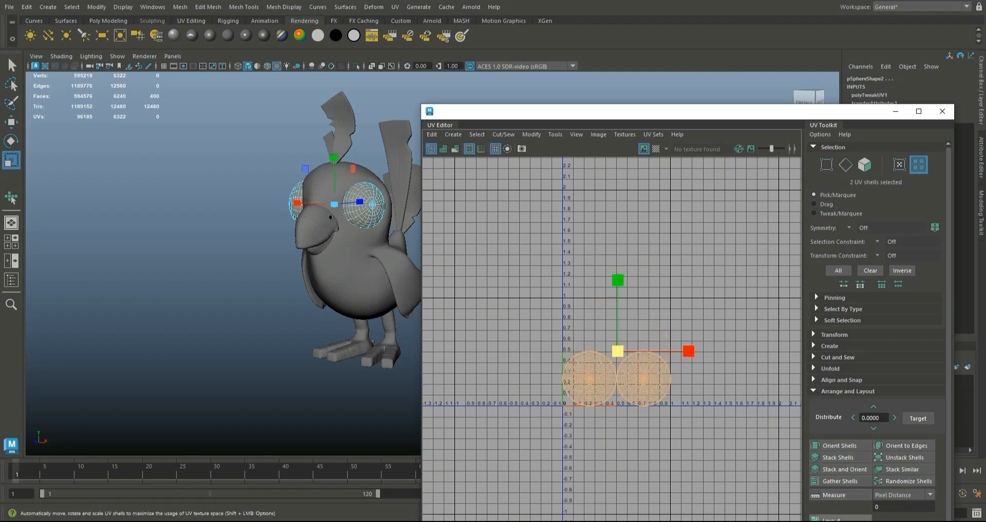
{"action": "key", "text": "ctrl+z"}
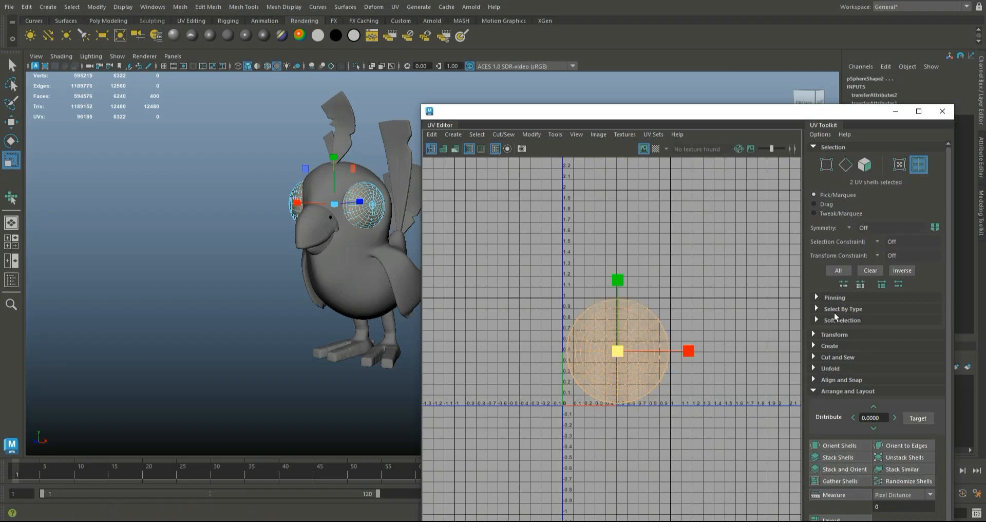
Step: Scale both stacked eye shells down slightly within the UV tile, close the UV Editor and return to object mode with nothing selected
{"action": "left_click", "coordinate": [919, 111]}
{"action": "left_click_drag", "start_coordinate": [432, 272], "coordinate": [429, 272]}
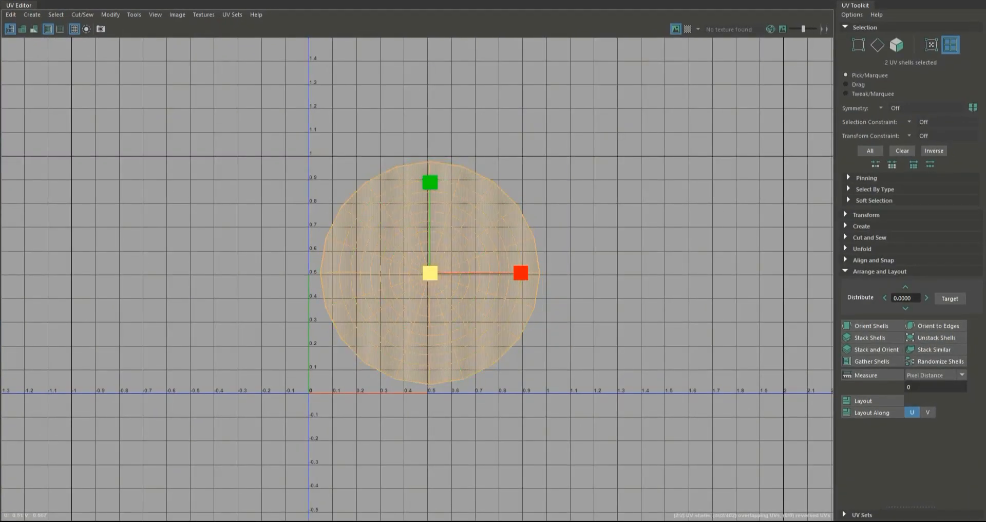
{"action": "left_click", "coordinate": [973, 2]}
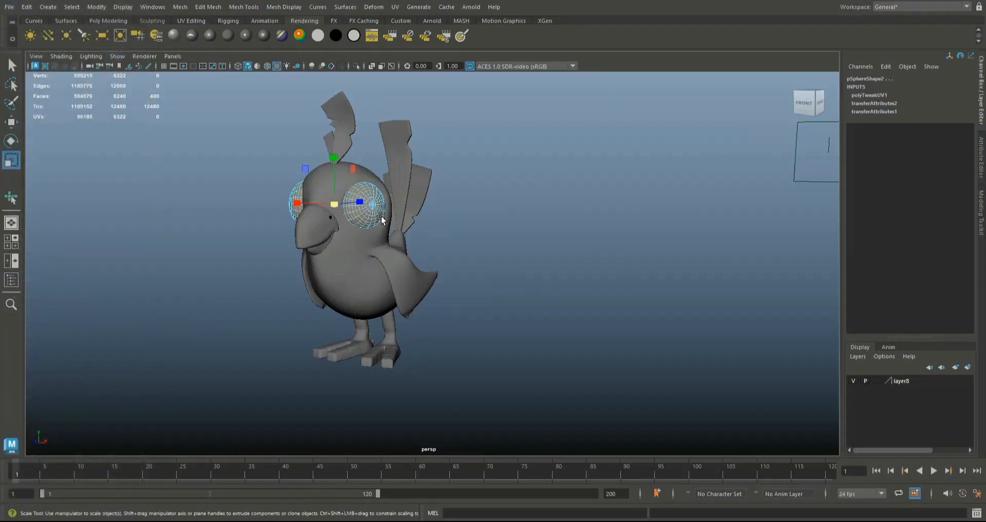
{"action": "right_click_drag", "start_coordinate": [375, 214], "coordinate": [418, 190]}
{"action": "left_click", "coordinate": [538, 218]}
{"action": "scroll", "coordinate": [529, 233], "scroll_direction": "up", "scroll_amount": 5}
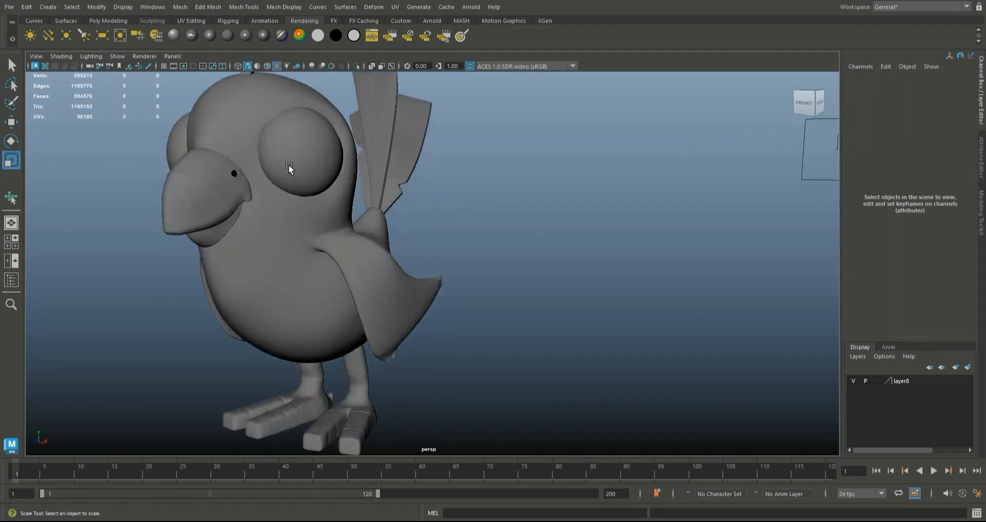
Step: Select the bird's nearer eye and export only that selection to the Desktop as an OBJ file named e
{"action": "left_click", "coordinate": [330, 177]}
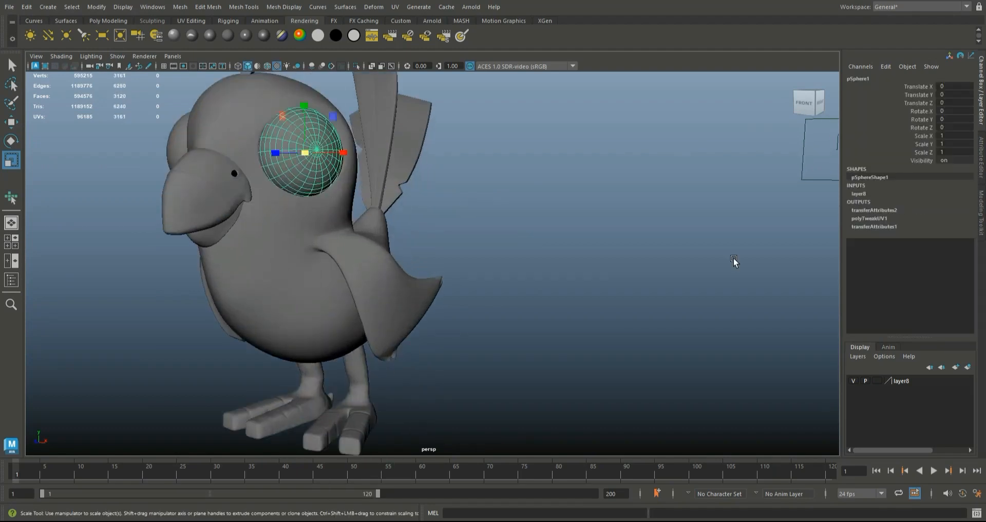
{"action": "left_click", "coordinate": [9, 7]}
{"action": "left_click", "coordinate": [65, 143]}
{"action": "left_click", "coordinate": [271, 148]}
{"action": "left_click", "coordinate": [311, 376]}
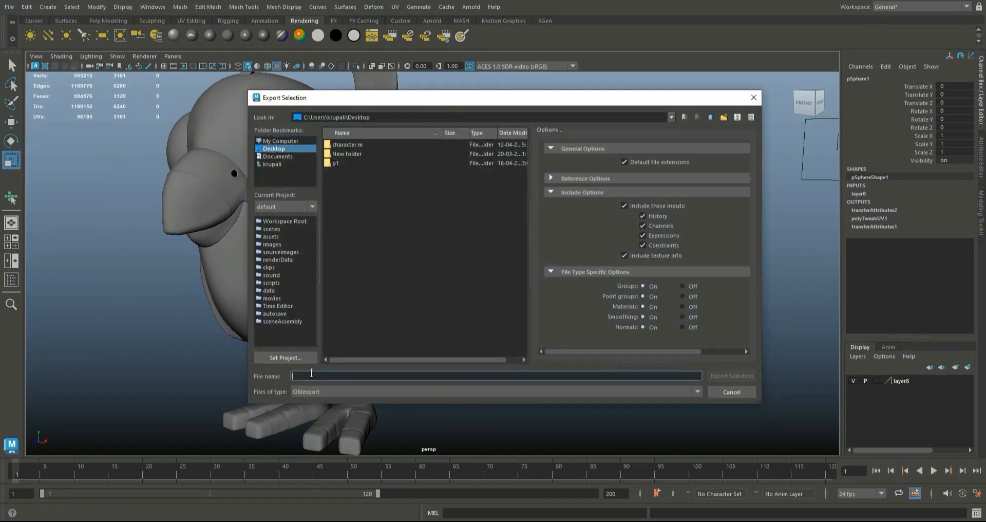
{"action": "type", "text": "e"}
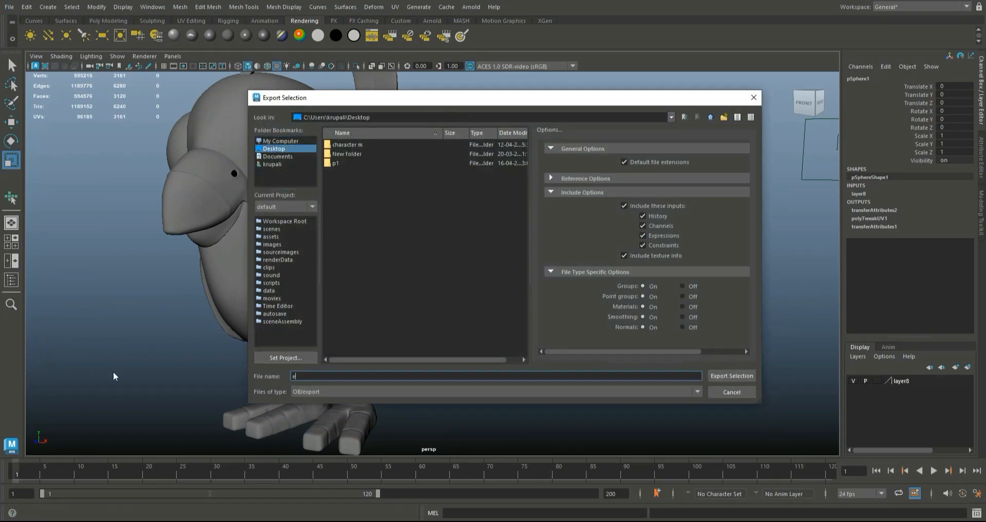
{"action": "left_click", "coordinate": [734, 376]}
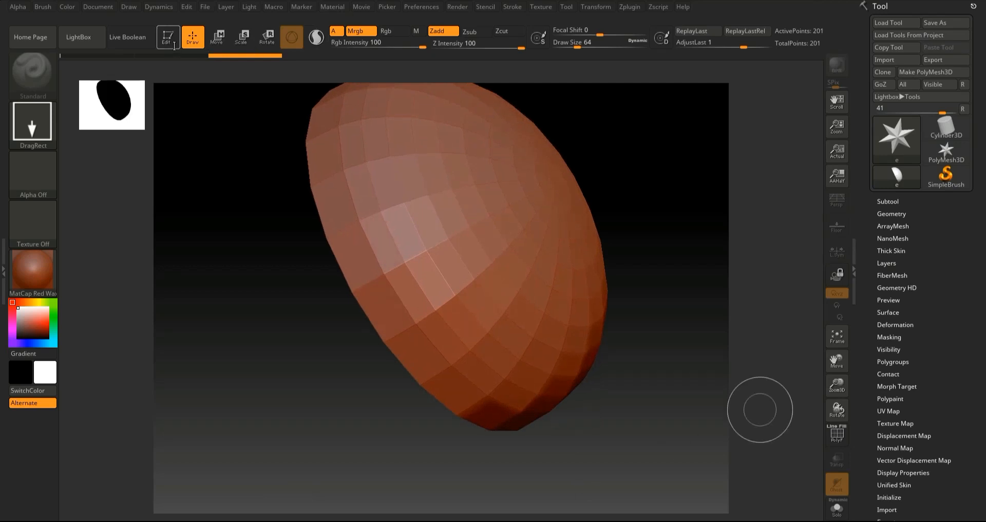
Step: Switch to ZBrush, put the imported eye mesh into Edit mode and subdivide it four times to SDiv 5
{"action": "left_click", "coordinate": [175, 45]}
{"action": "left_click", "coordinate": [897, 213]}
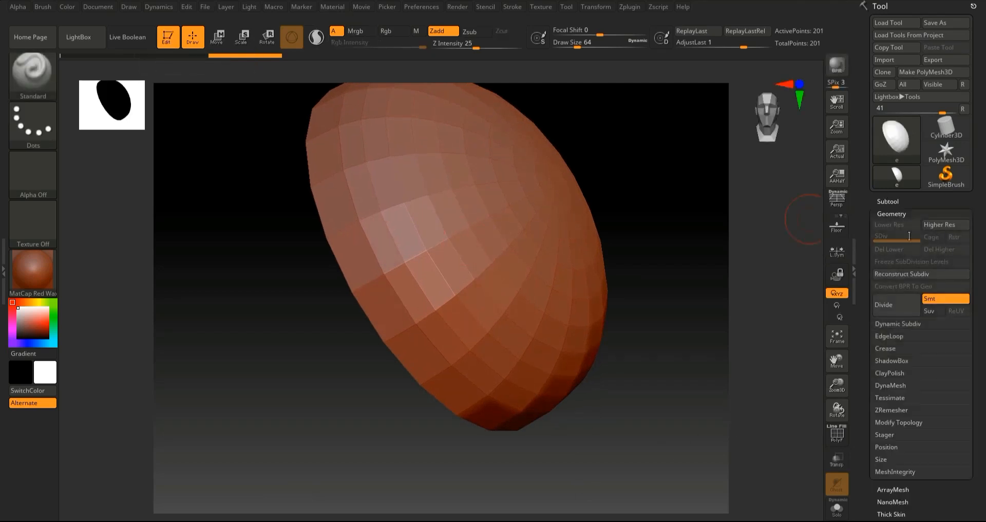
{"action": "left_click", "coordinate": [900, 308]}
{"action": "left_click", "coordinate": [900, 308]}
{"action": "left_click", "coordinate": [901, 309]}
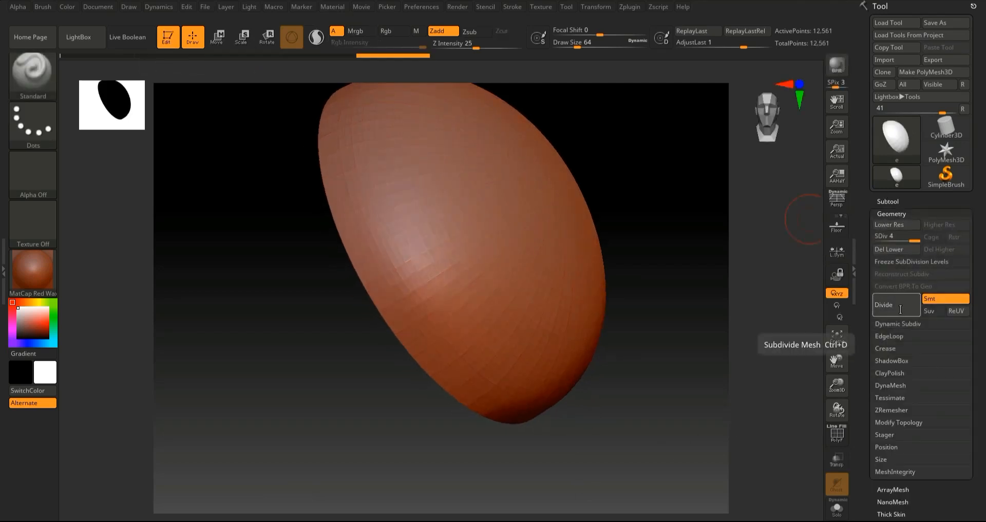
{"action": "left_click", "coordinate": [900, 309]}
Step: Turn off Zadd for the Standard brush and fit the whole eye within the canvas
{"action": "mouse_move", "coordinate": [675, 195]}
{"action": "left_mouse_down"}
{"action": "mouse_move", "coordinate": [648, 201]}
{"action": "mouse_move", "coordinate": [679, 198]}
{"action": "left_mouse_up"}
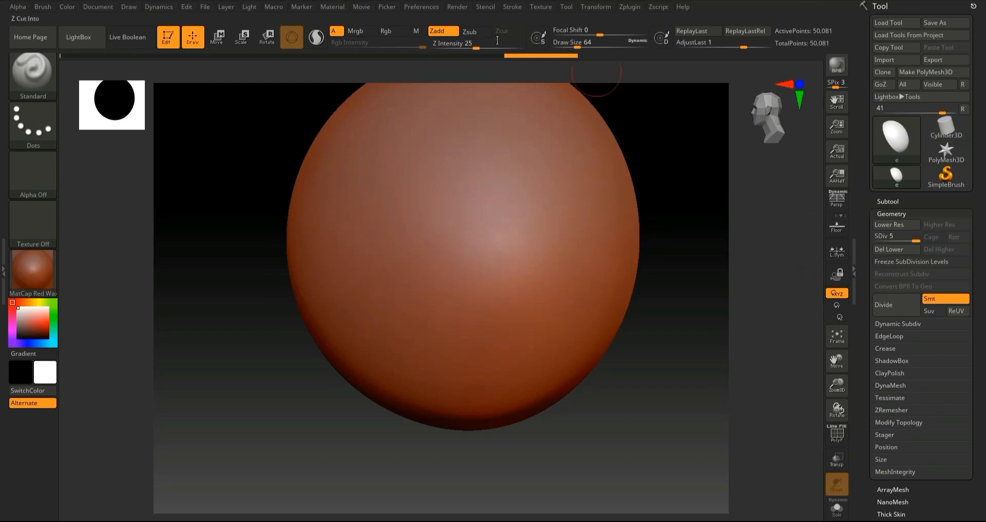
{"action": "left_click", "coordinate": [444, 32]}
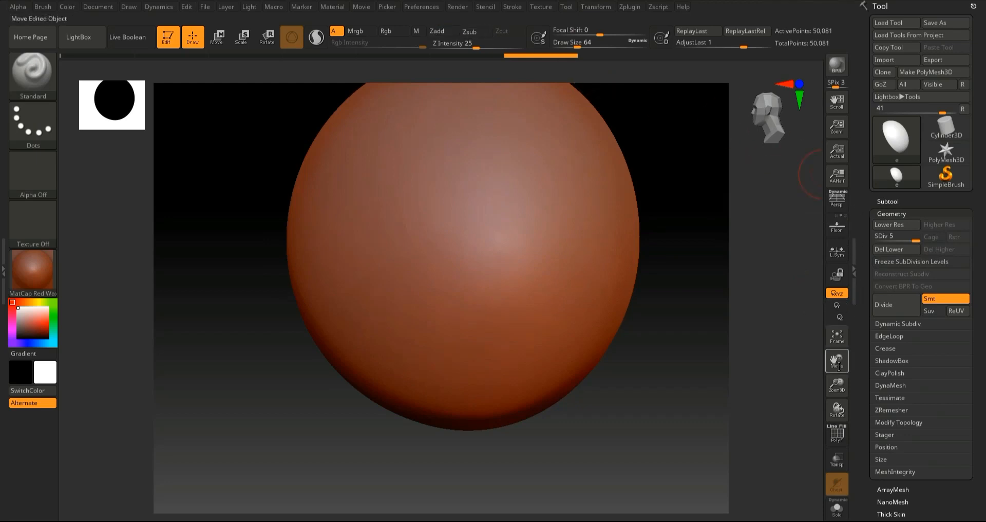
{"action": "left_click_drag", "start_coordinate": [837, 384], "coordinate": [830, 362]}
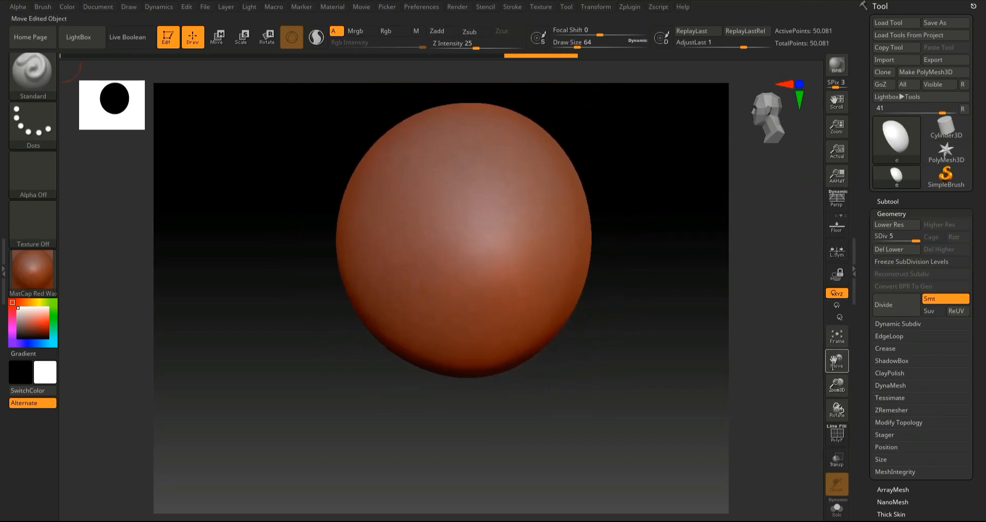
{"action": "key", "text": "shift"}
{"action": "key", "text": "shift"}
{"action": "left_click_drag", "start_coordinate": [836, 361], "coordinate": [837, 400]}
{"action": "left_click_drag", "start_coordinate": [668, 384], "coordinate": [686, 388]}
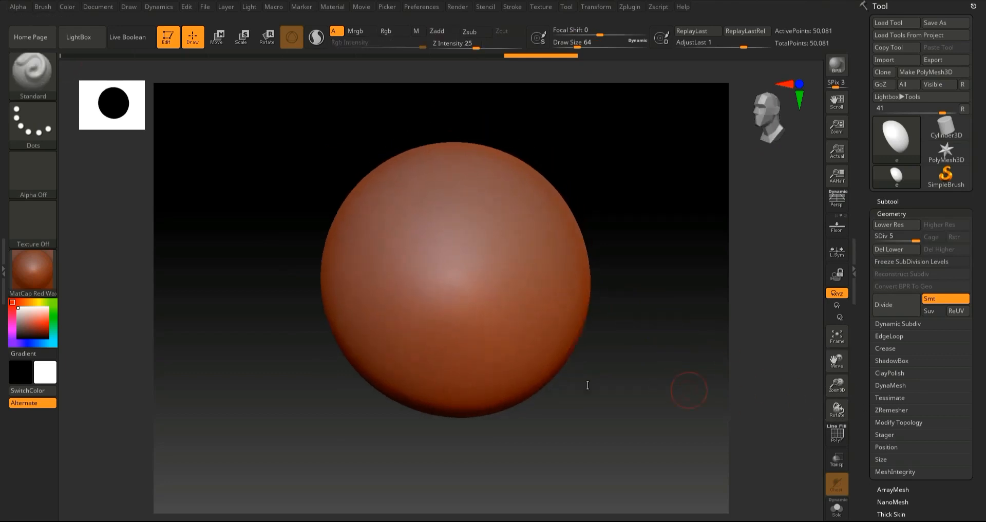
Step: Turn on Polypaint Colorize for the eye, set the Standard brush to Mrgb and use a FreeHand stroke
{"action": "left_click", "coordinate": [898, 213]}
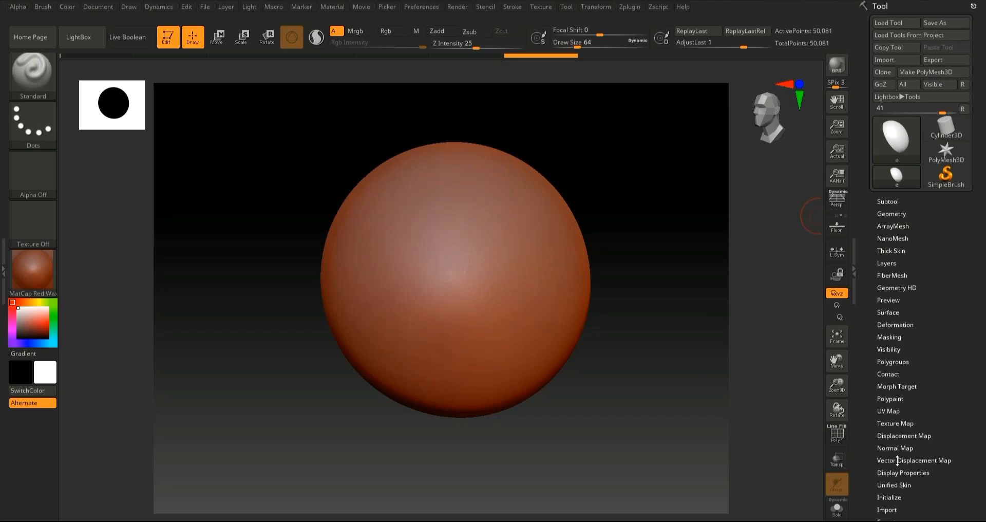
{"action": "left_click", "coordinate": [898, 398]}
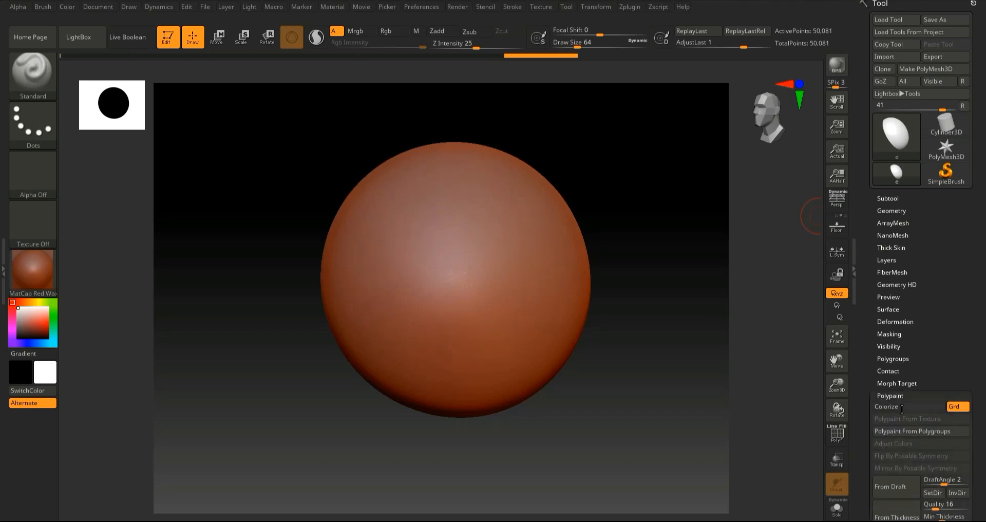
{"action": "left_click", "coordinate": [365, 32]}
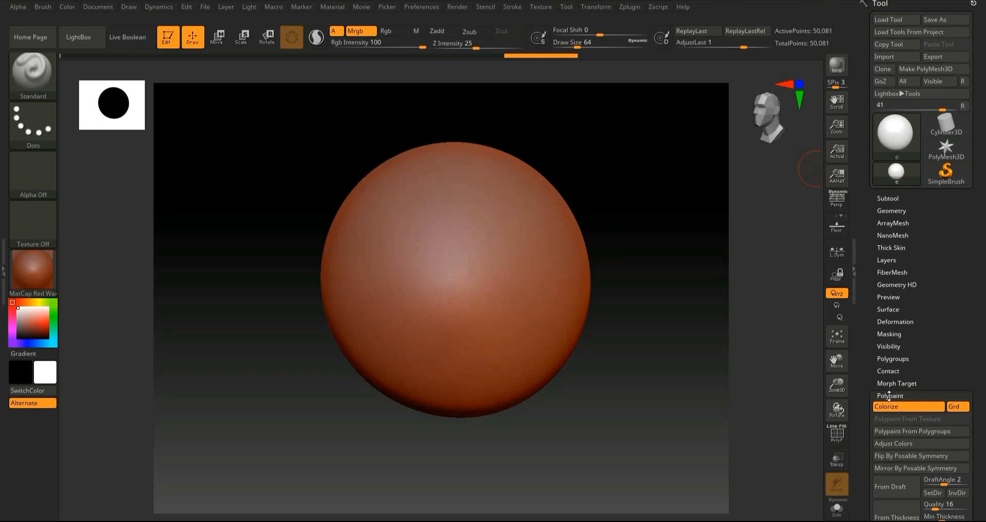
{"action": "left_click", "coordinate": [889, 395]}
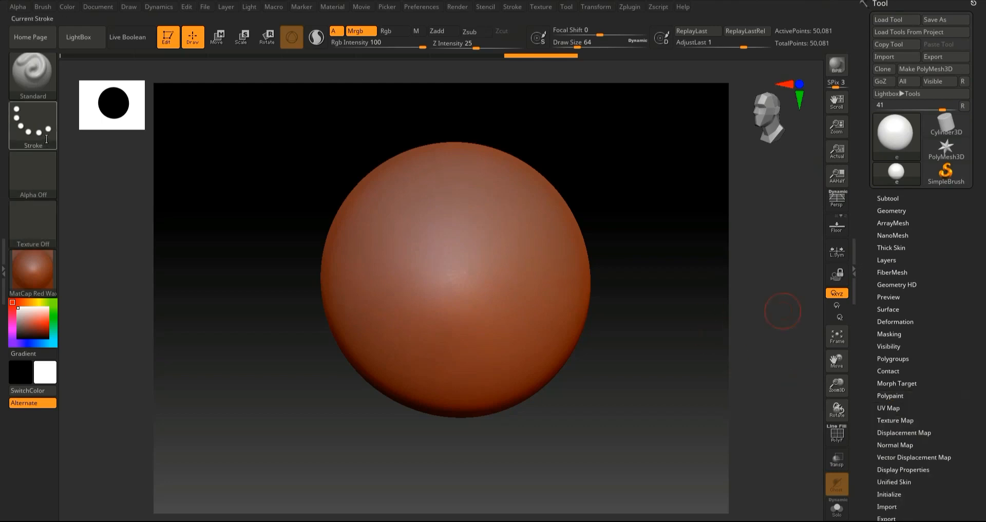
{"action": "left_click", "coordinate": [46, 138]}
{"action": "left_click", "coordinate": [194, 135]}
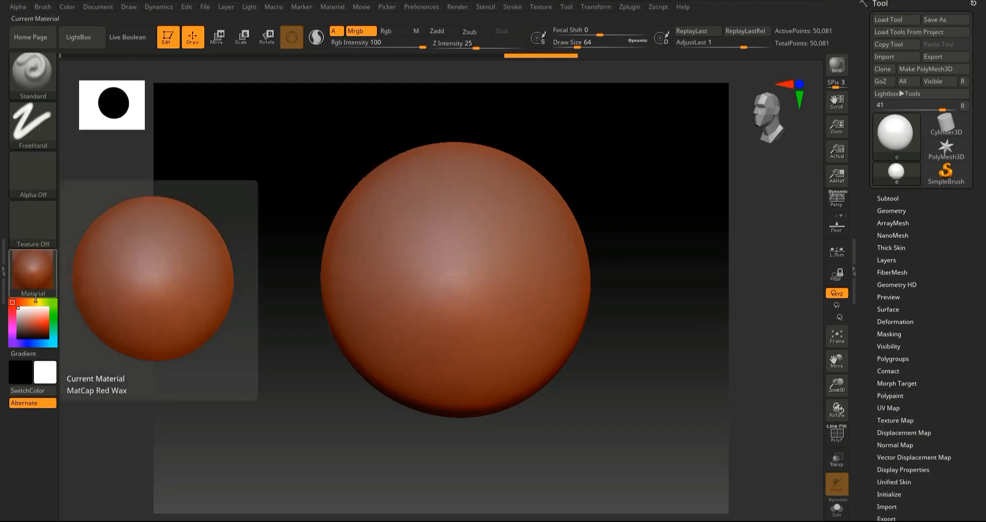
Step: Try the Chrome BrightBlueTint, MatCap Metal03, SilverFoilBright and SkinShade4 materials on the eye
{"action": "left_click", "coordinate": [43, 278]}
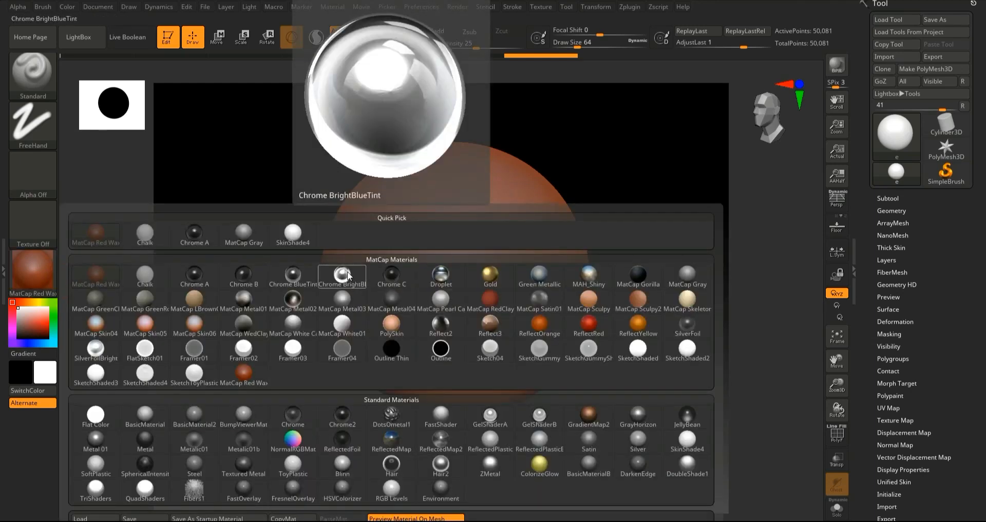
{"action": "left_click", "coordinate": [348, 275]}
{"action": "left_click", "coordinate": [50, 278]}
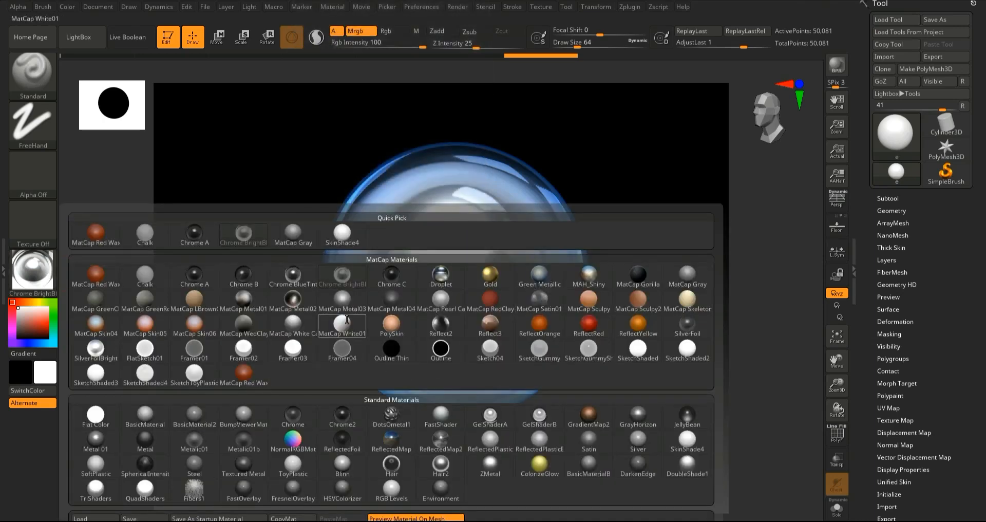
{"action": "left_click", "coordinate": [347, 321]}
{"action": "left_click", "coordinate": [50, 278]}
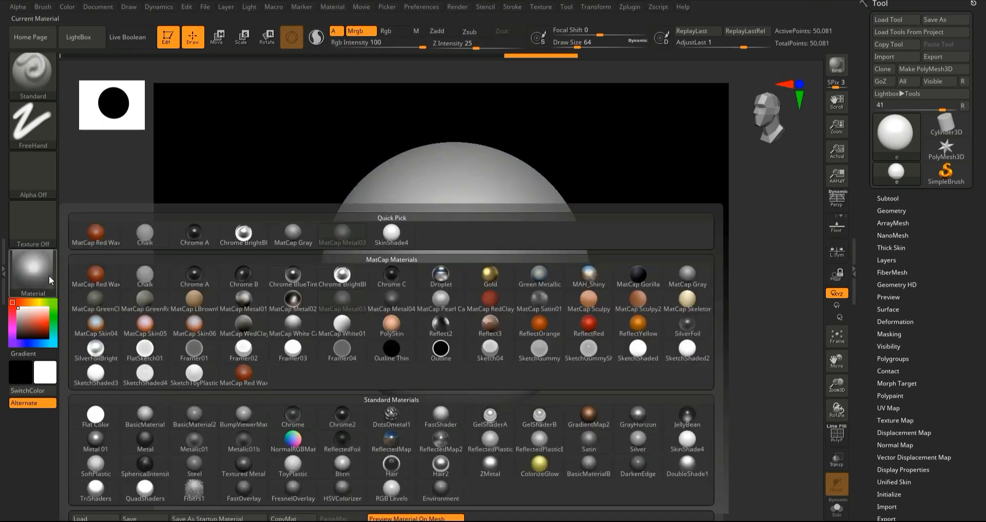
{"action": "left_click", "coordinate": [86, 346]}
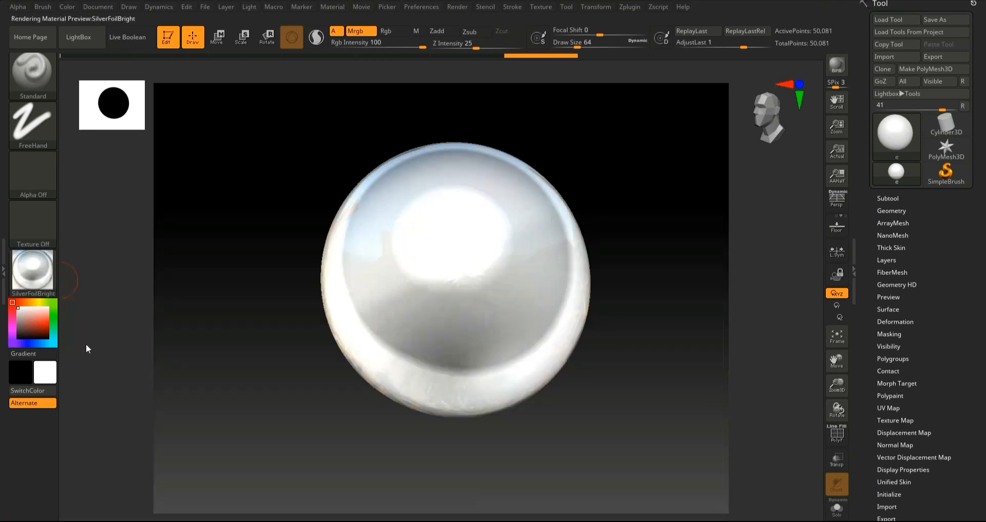
{"action": "left_click", "coordinate": [32, 270]}
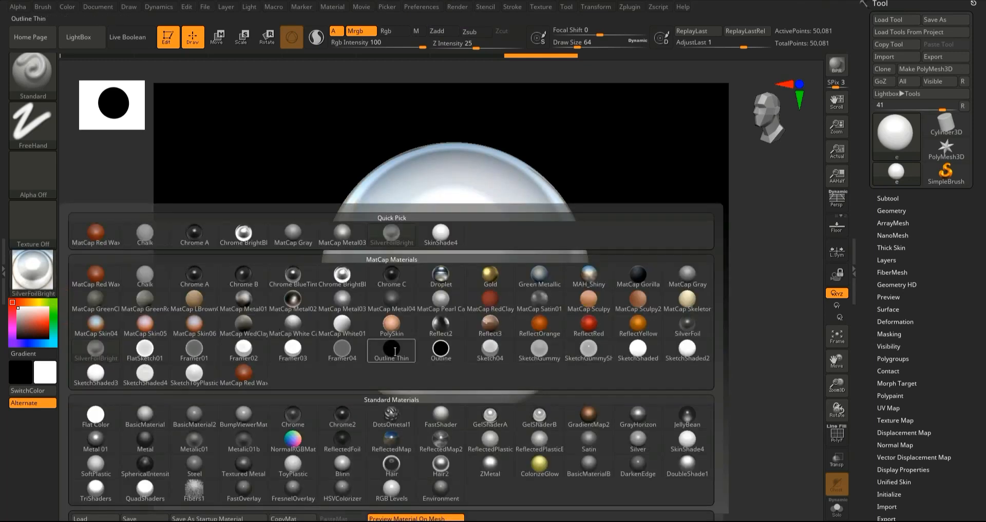
{"action": "left_click", "coordinate": [354, 307]}
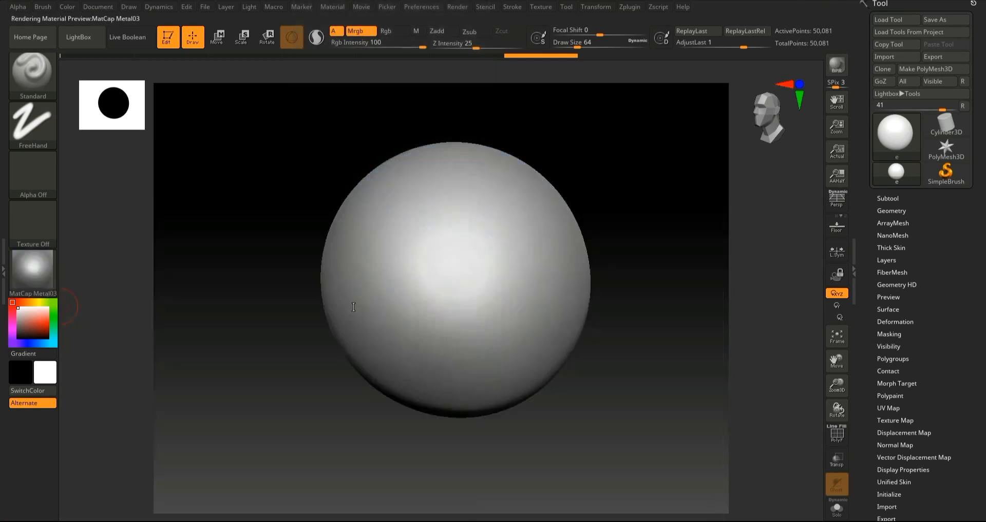
{"action": "left_click", "coordinate": [48, 292]}
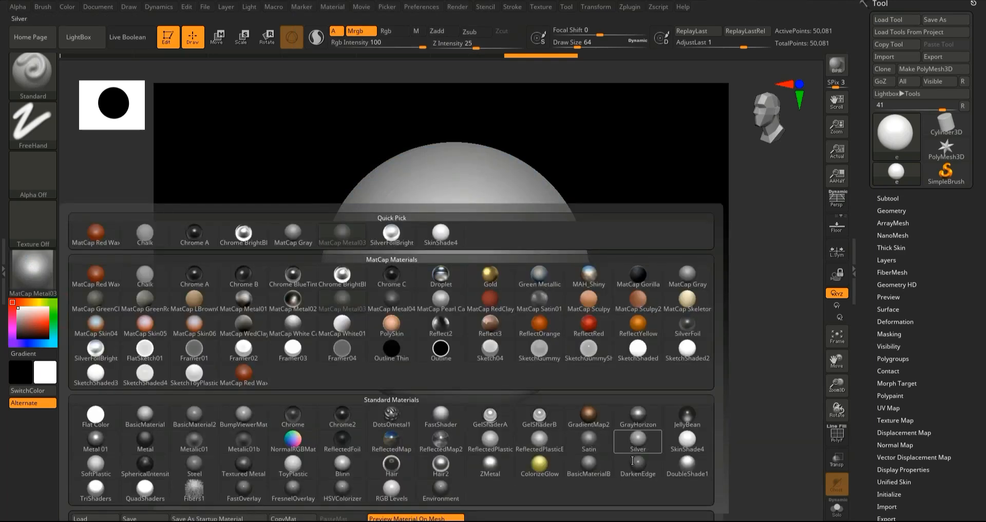
{"action": "left_click", "coordinate": [687, 439]}
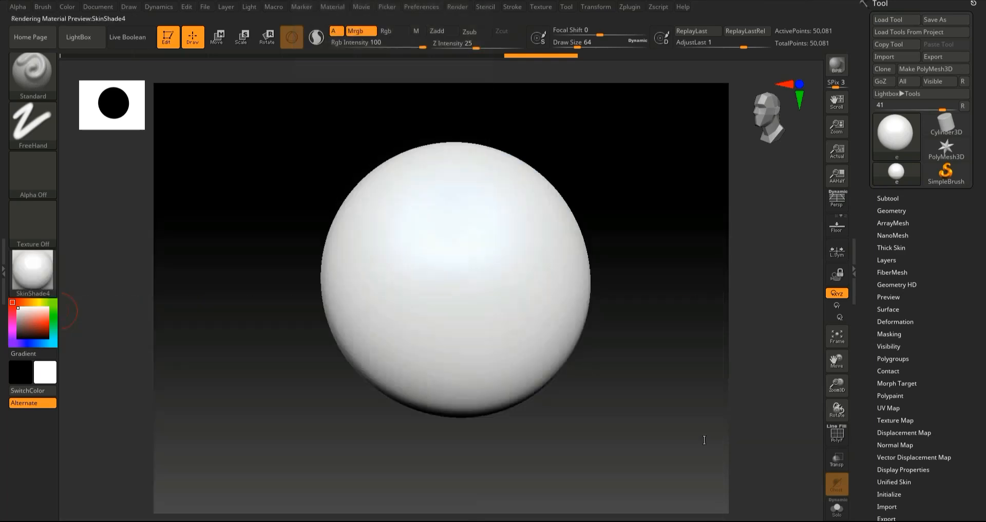
Step: Try a pearl MatCap on the eye, and settle on the MatCap Gray material
{"action": "left_click", "coordinate": [47, 293]}
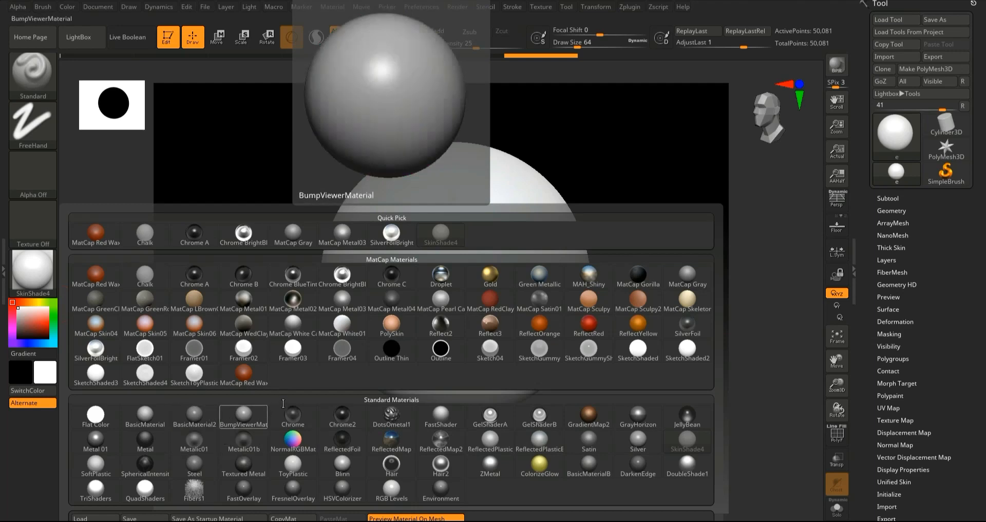
{"action": "left_click", "coordinate": [446, 308]}
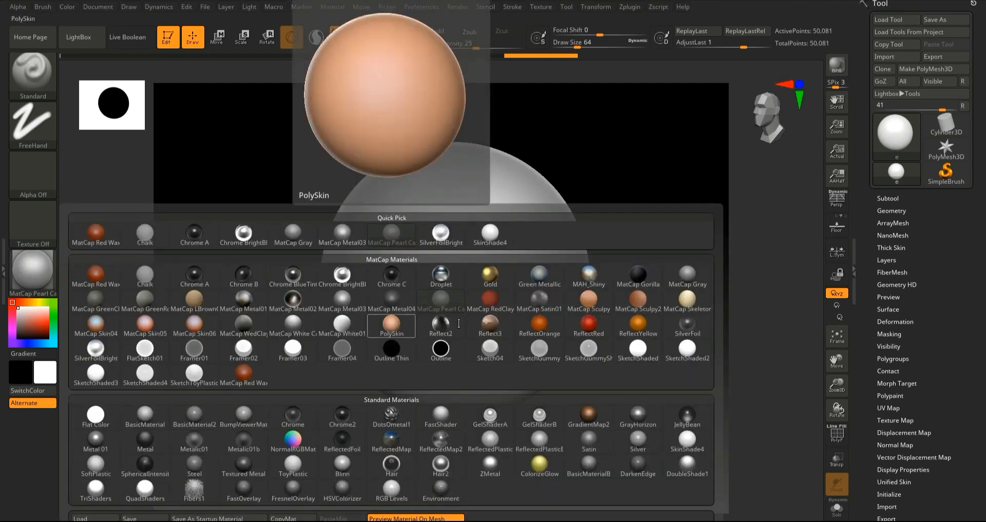
{"action": "left_click", "coordinate": [292, 236]}
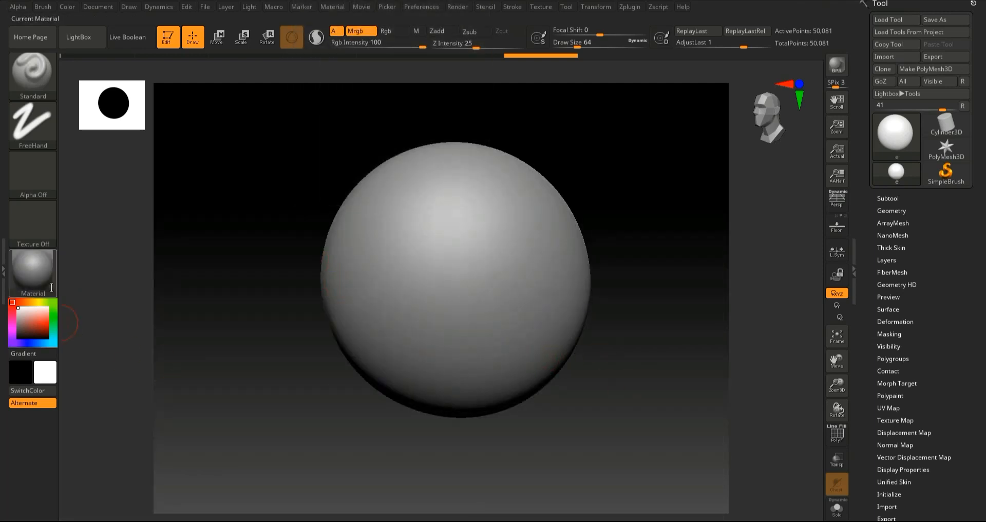
{"action": "left_click", "coordinate": [33, 269]}
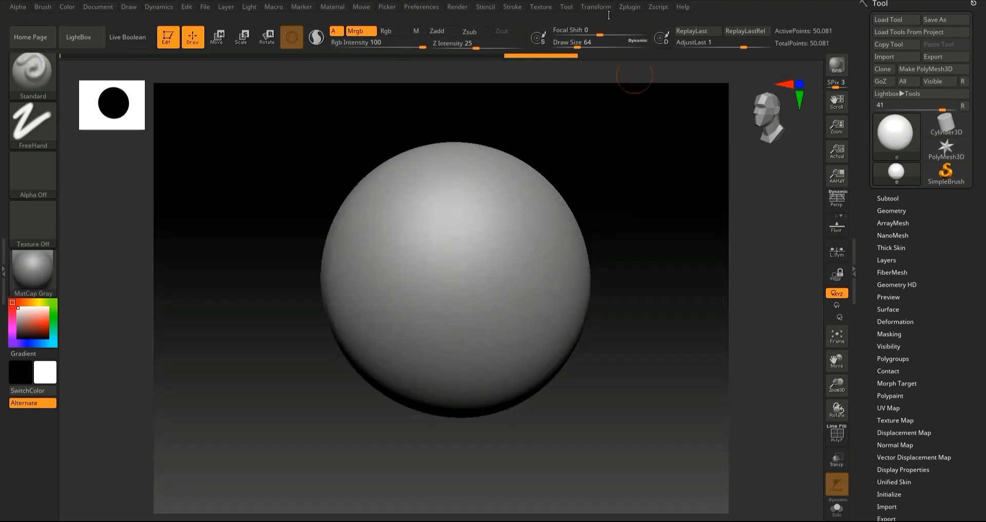
Step: Import the pcolor image from the p1 folder as a texture
{"action": "left_click", "coordinate": [543, 8]}
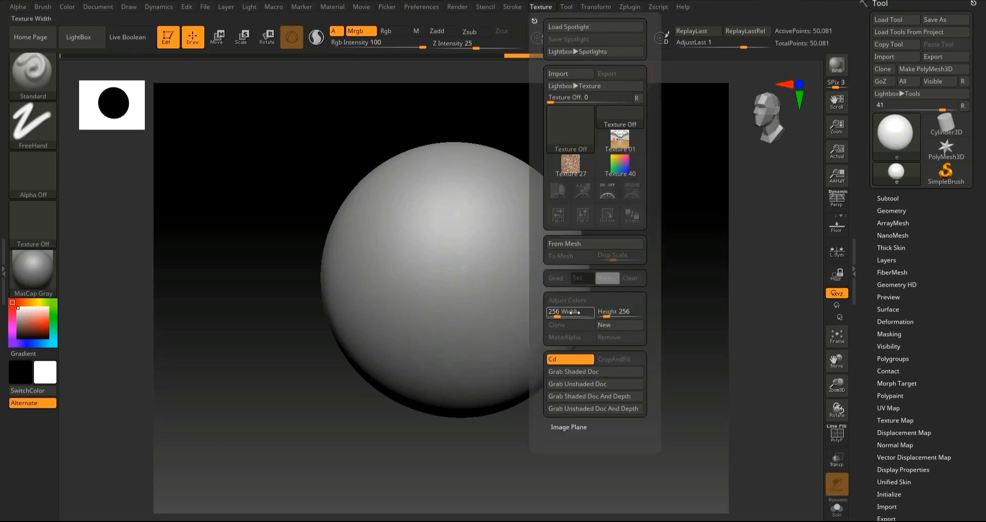
{"action": "left_click", "coordinate": [558, 74]}
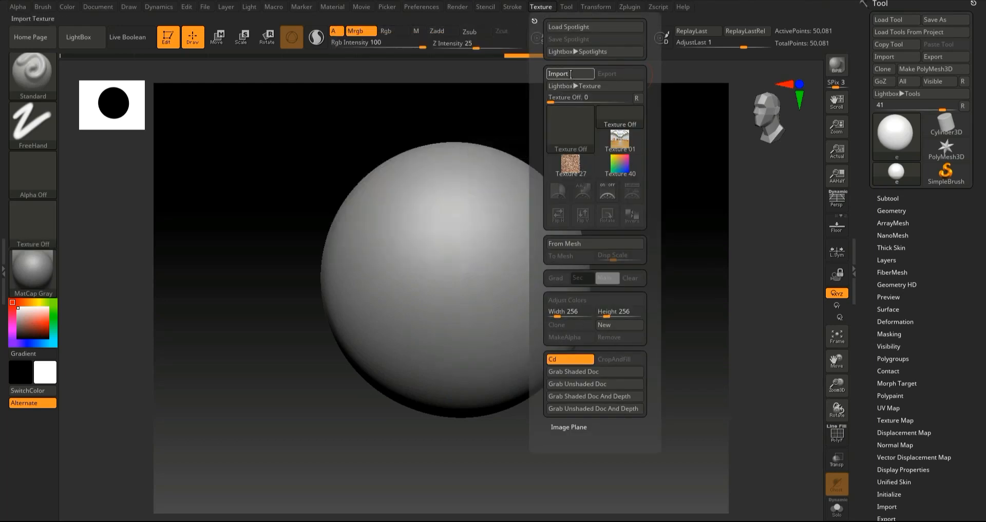
{"action": "double_click", "coordinate": [594, 214]}
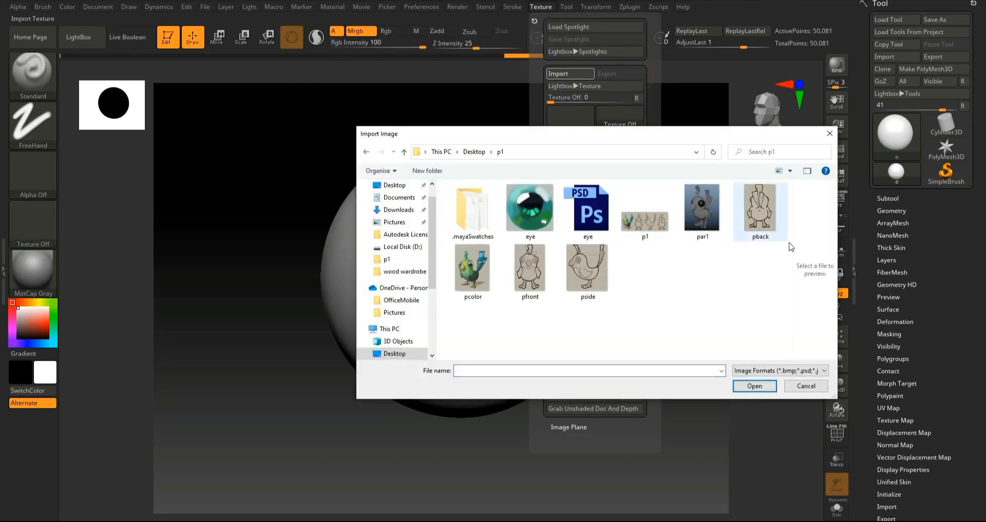
{"action": "left_click", "coordinate": [473, 270]}
{"action": "left_click", "coordinate": [754, 386]}
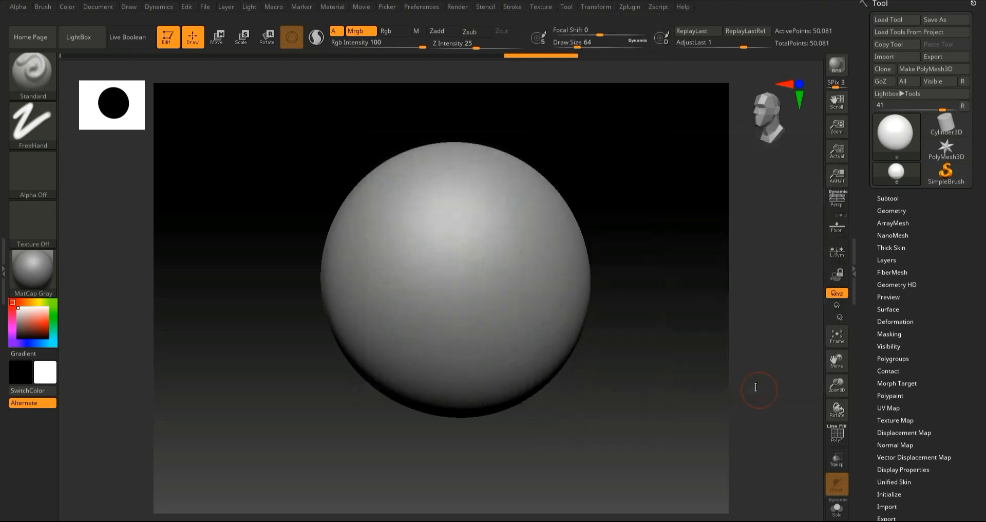
Step: Select the imported pcolor texture and add it to Spotlight
{"action": "left_click", "coordinate": [603, 7]}
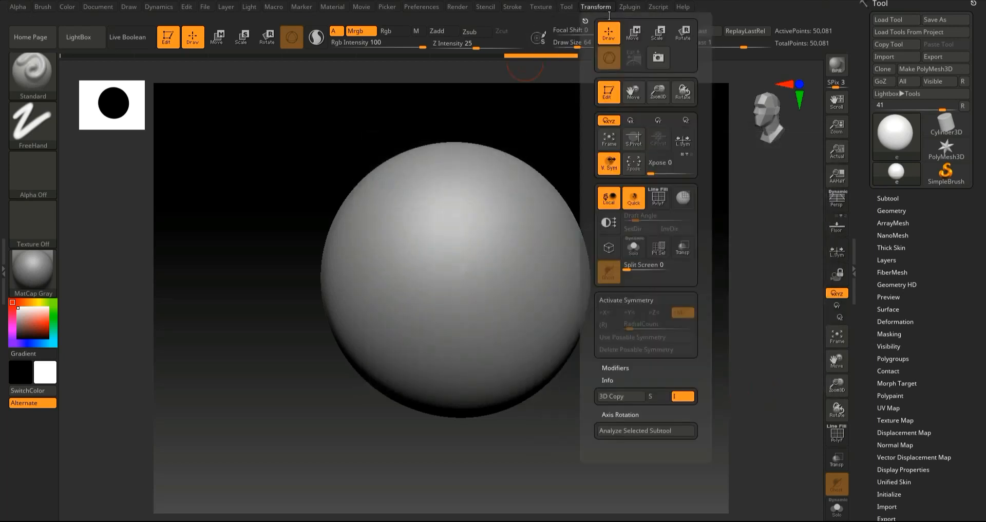
{"action": "left_click", "coordinate": [541, 7]}
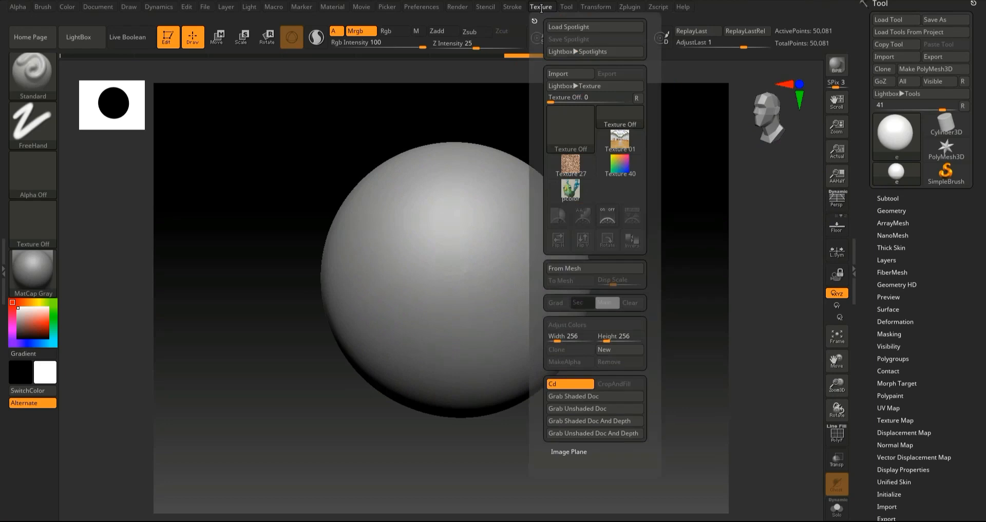
{"action": "left_click", "coordinate": [570, 190]}
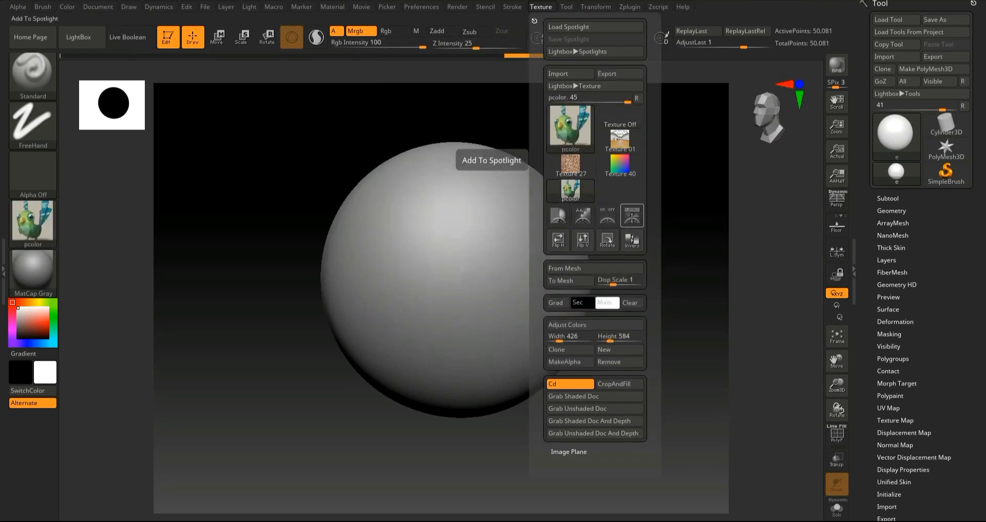
{"action": "left_click", "coordinate": [588, 224]}
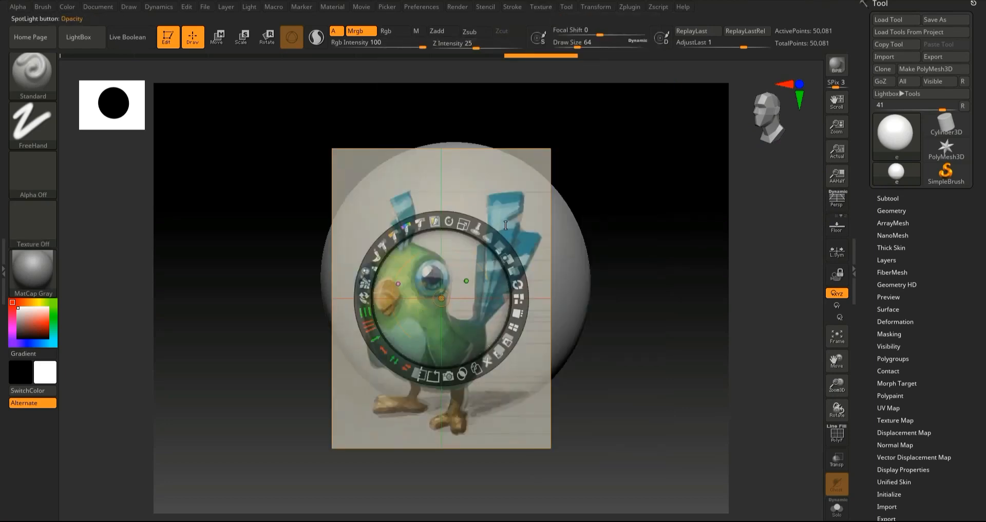
Step: Place the pcolor Spotlight image enlarged beside the eye and raise its opacity
{"action": "left_click_drag", "start_coordinate": [462, 224], "coordinate": [185, 271]}
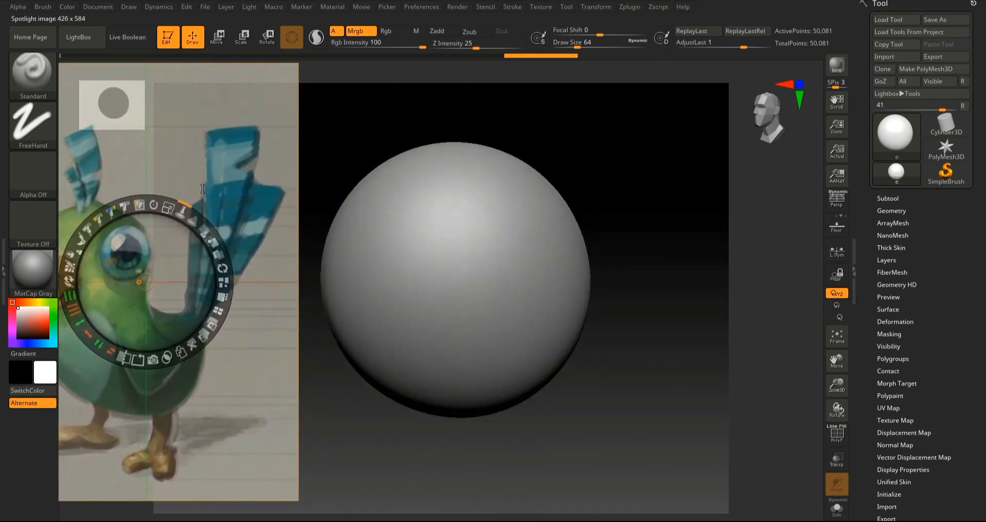
{"action": "left_click_drag", "start_coordinate": [184, 205], "coordinate": [241, 182]}
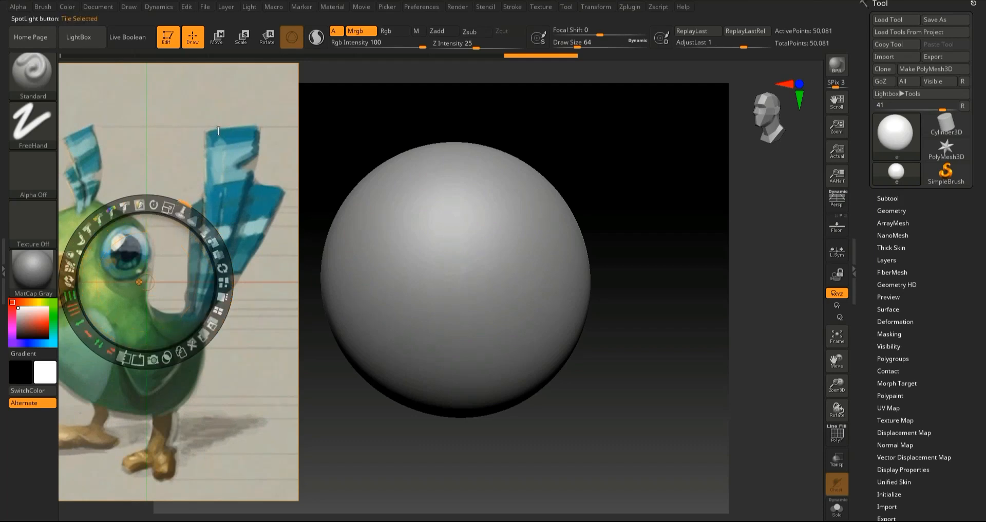
Step: Sample the pale grey-blue of the reference bird's eye as the painting colour
{"action": "key", "text": "z"}
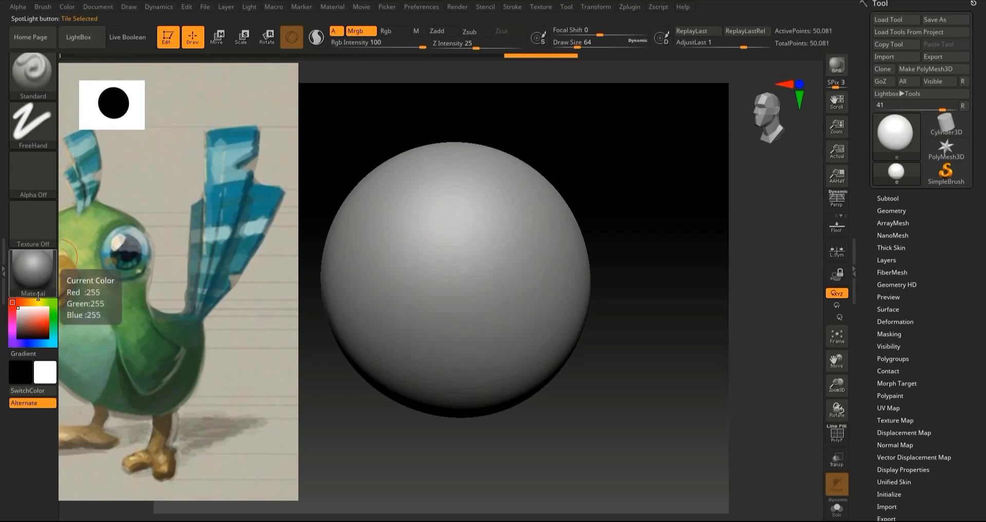
{"action": "key", "text": "z"}
{"action": "left_click_drag", "start_coordinate": [32, 320], "coordinate": [133, 235]}
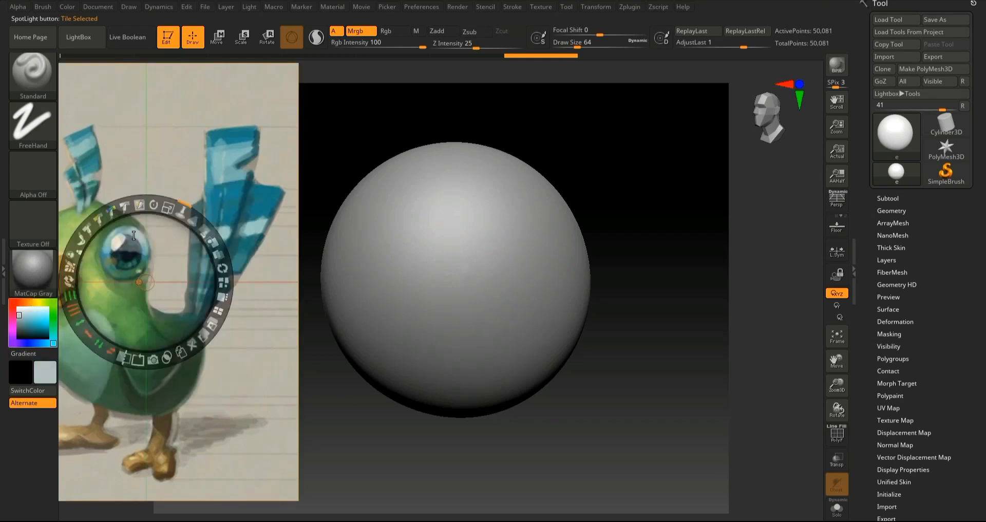
{"action": "key", "text": "z"}
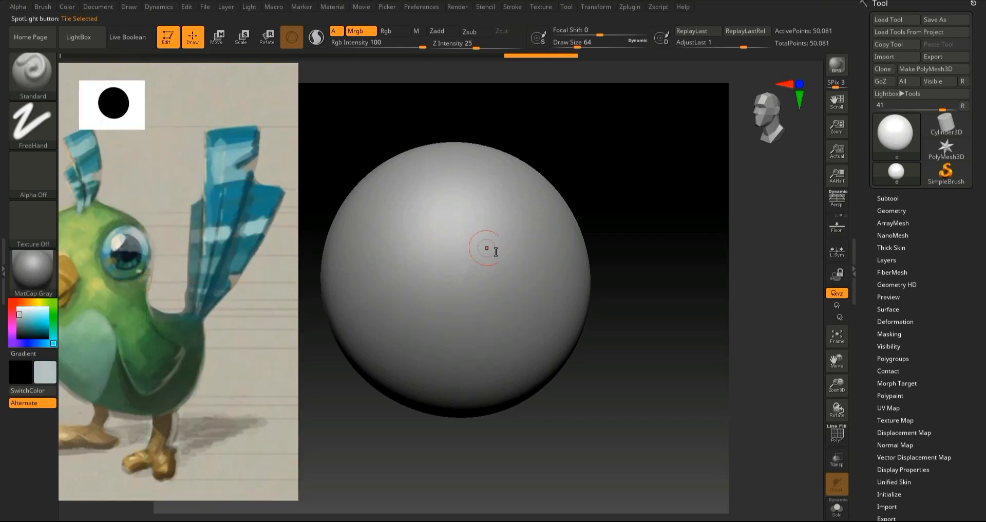
Step: Enlarge the brush to a draw size of 224
{"action": "key", "text": "bracketright"}
{"action": "key", "text": "bracketright"}
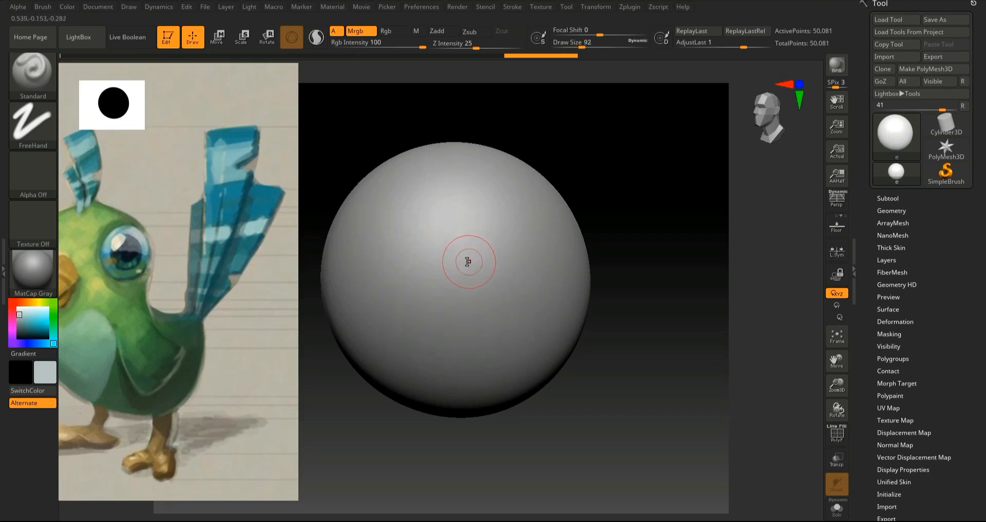
{"action": "key", "text": "bracketright"}
{"action": "key", "text": "bracketright"}
{"action": "key", "text": "bracketright"}
{"action": "mouse_move", "coordinate": [444, 281]}
{"action": "left_mouse_down"}
{"action": "mouse_move", "coordinate": [523, 268]}
{"action": "mouse_move", "coordinate": [433, 300]}
{"action": "left_mouse_up"}
{"action": "key", "text": "ctrl+z"}
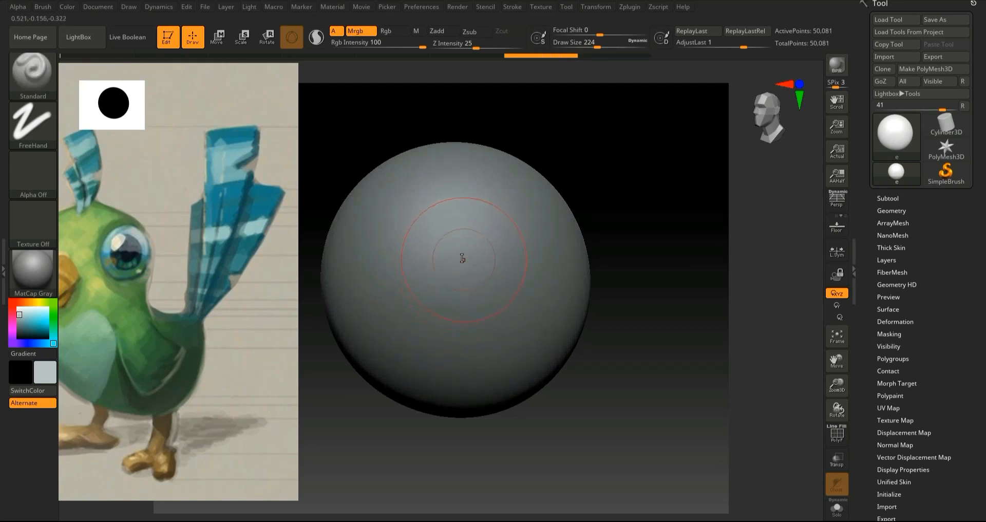
{"action": "left_click_drag", "start_coordinate": [453, 262], "coordinate": [482, 278]}
{"action": "key", "text": "ctrl+z"}
Step: Turn off Spotlight Projection for the Standard brush and paint over the sphere with the pale grey-blue
{"action": "left_click", "coordinate": [45, 7]}
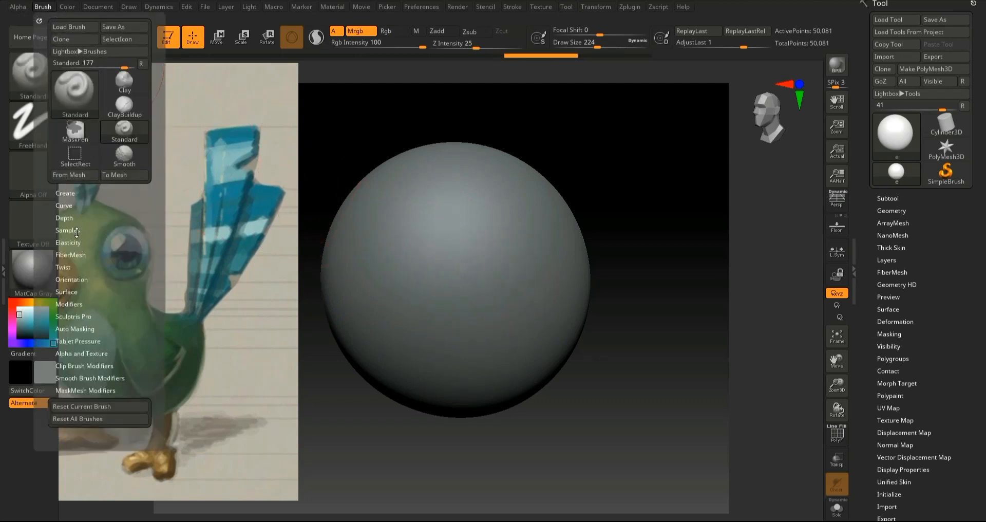
{"action": "left_click", "coordinate": [79, 227]}
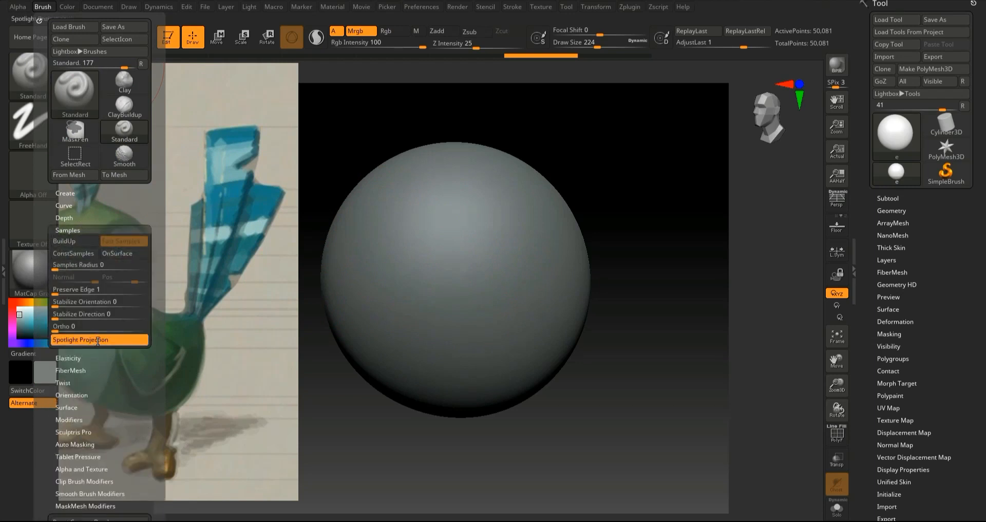
{"action": "mouse_move", "coordinate": [489, 261]}
{"action": "left_mouse_down"}
{"action": "mouse_move", "coordinate": [513, 283]}
{"action": "mouse_move", "coordinate": [483, 287]}
{"action": "mouse_move", "coordinate": [436, 215]}
{"action": "left_mouse_up"}
{"action": "mouse_move", "coordinate": [512, 217]}
{"action": "left_mouse_down", "text": "shift"}
{"action": "mouse_move", "coordinate": [447, 277]}
{"action": "mouse_move", "coordinate": [473, 288]}
{"action": "mouse_move", "coordinate": [411, 247]}
{"action": "mouse_move", "coordinate": [394, 359]}
{"action": "mouse_move", "coordinate": [548, 375]}
{"action": "left_mouse_up", "text": "shift"}
{"action": "left_click_drag", "start_coordinate": [574, 299], "coordinate": [600, 189], "text": "shift"}
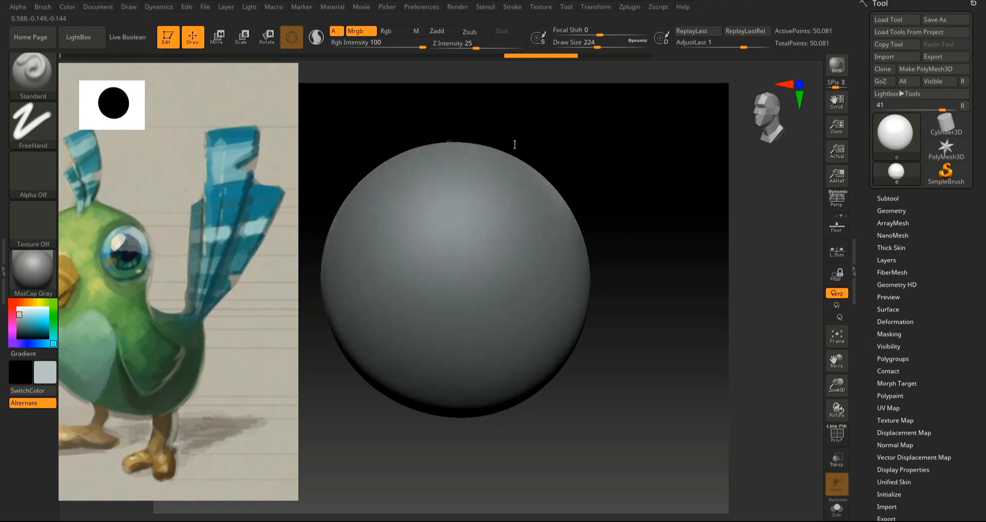
Step: Switch the material to SkinShade4 and paint over the sphere with the pale grey-blue
{"action": "left_click", "coordinate": [32, 269]}
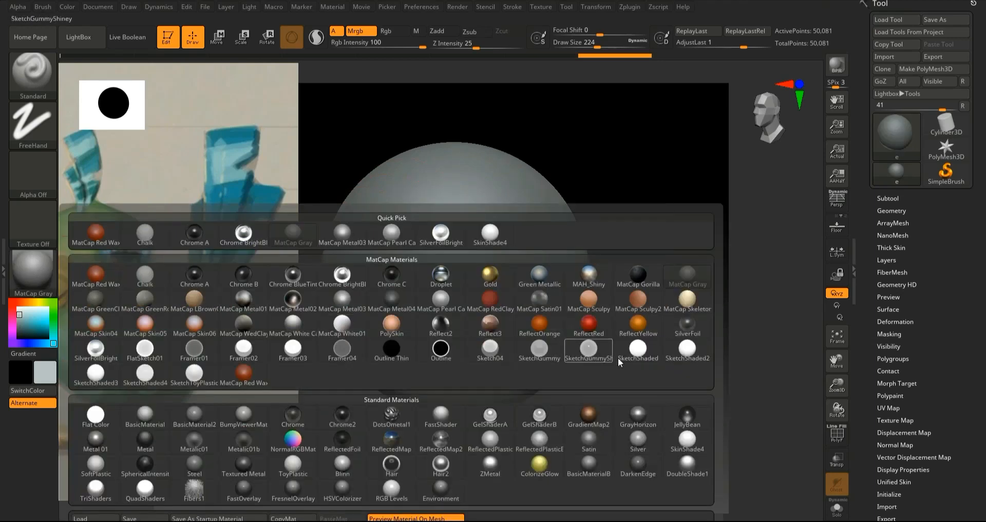
{"action": "left_click", "coordinate": [687, 440]}
{"action": "mouse_move", "coordinate": [364, 258]}
{"action": "left_mouse_down"}
{"action": "mouse_move", "coordinate": [398, 382]}
{"action": "mouse_move", "coordinate": [360, 354]}
{"action": "mouse_move", "coordinate": [539, 349]}
{"action": "mouse_move", "coordinate": [490, 279]}
{"action": "mouse_move", "coordinate": [447, 334]}
{"action": "mouse_move", "coordinate": [493, 202]}
{"action": "mouse_move", "coordinate": [464, 178]}
{"action": "mouse_move", "coordinate": [361, 369]}
{"action": "mouse_move", "coordinate": [575, 246]}
{"action": "mouse_move", "coordinate": [521, 258]}
{"action": "left_mouse_up"}
{"action": "left_click_drag", "start_coordinate": [590, 353], "coordinate": [627, 403]}
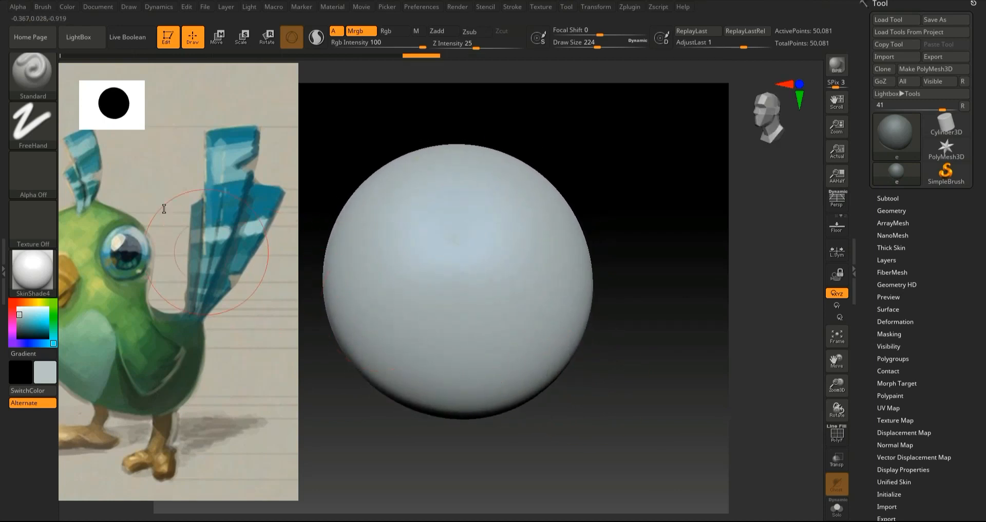
Step: Reduce the brush's draw size to 48 and sample the blue of the reference bird's iris
{"action": "key", "text": "bracketleft"}
{"action": "key", "text": "bracketleft"}
{"action": "key", "text": "bracketleft"}
{"action": "key", "text": "bracketleft"}
{"action": "key", "text": "bracketleft"}
{"action": "key", "text": "bracketleft"}
{"action": "key", "text": "bracketleft"}
{"action": "key", "text": "shift+z"}
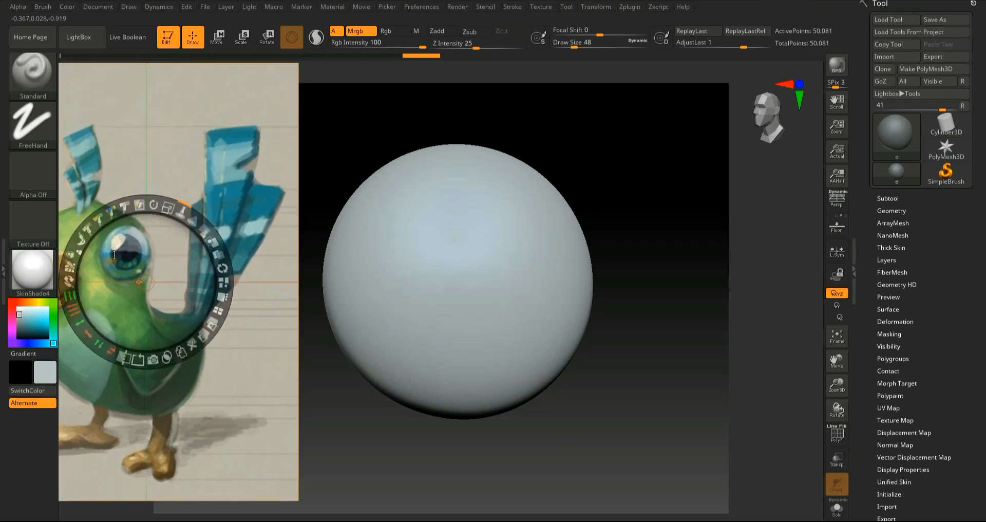
{"action": "left_click_drag", "start_coordinate": [19, 310], "coordinate": [136, 253]}
{"action": "key", "text": "z"}
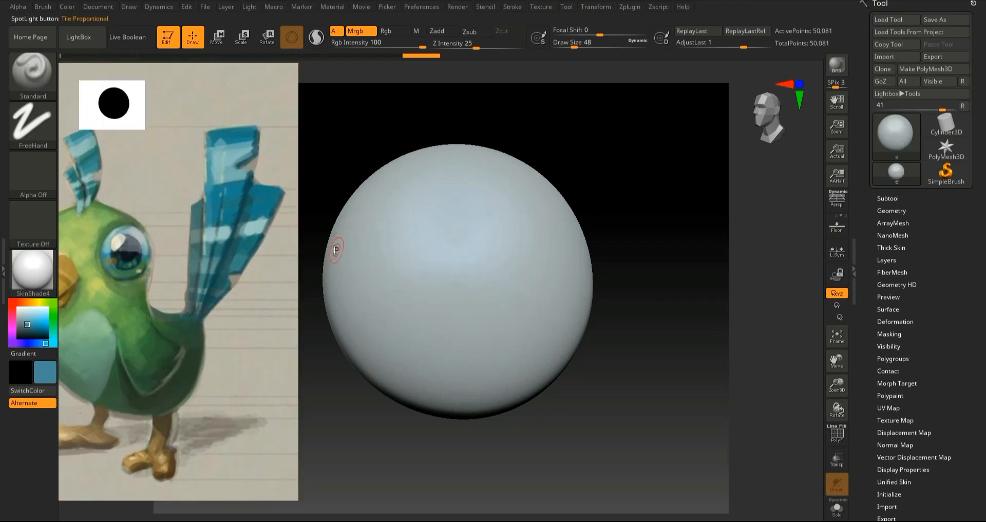
Step: Paint a blue stroke along the sphere's upper-left edge with draw size 76 and Rgb Intensity 71
{"action": "key", "text": "bracketright"}
{"action": "key", "text": "bracketright"}
{"action": "left_click", "coordinate": [408, 45]}
{"action": "left_click_drag", "start_coordinate": [346, 236], "coordinate": [385, 173]}
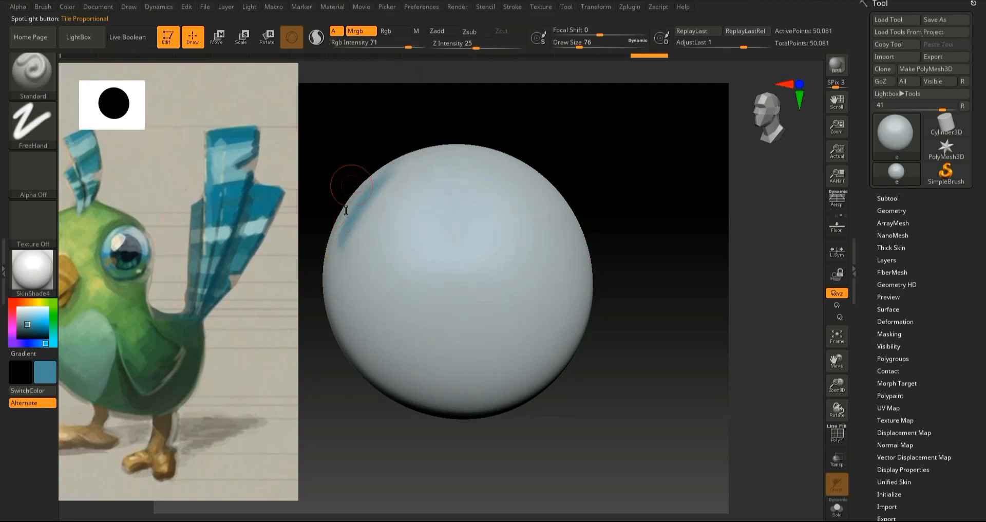
Step: Enlarge the draw size to 100 and build up the blue patch on the sphere's upper-left side
{"action": "key", "text": "bracketright"}
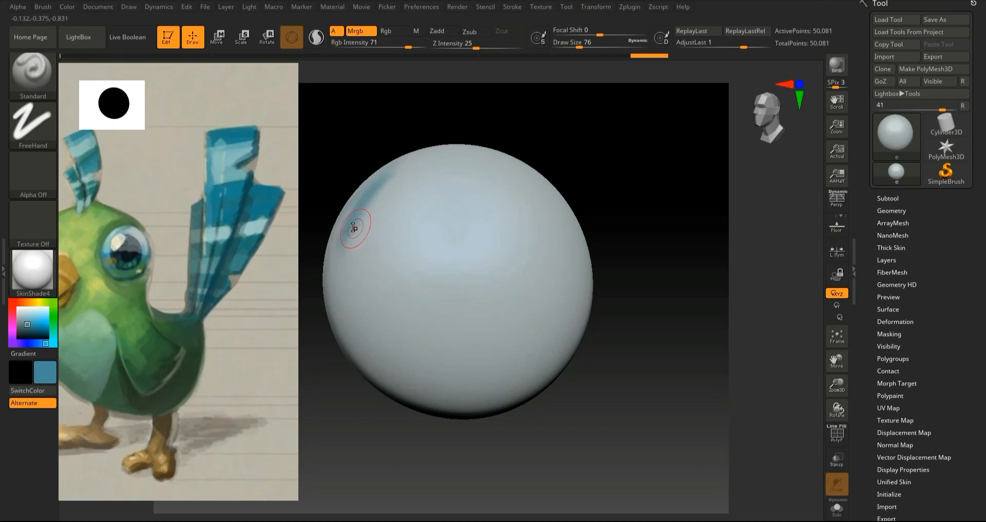
{"action": "key", "text": "bracketright"}
{"action": "key", "text": "bracketright"}
{"action": "left_click_drag", "start_coordinate": [346, 244], "coordinate": [406, 169]}
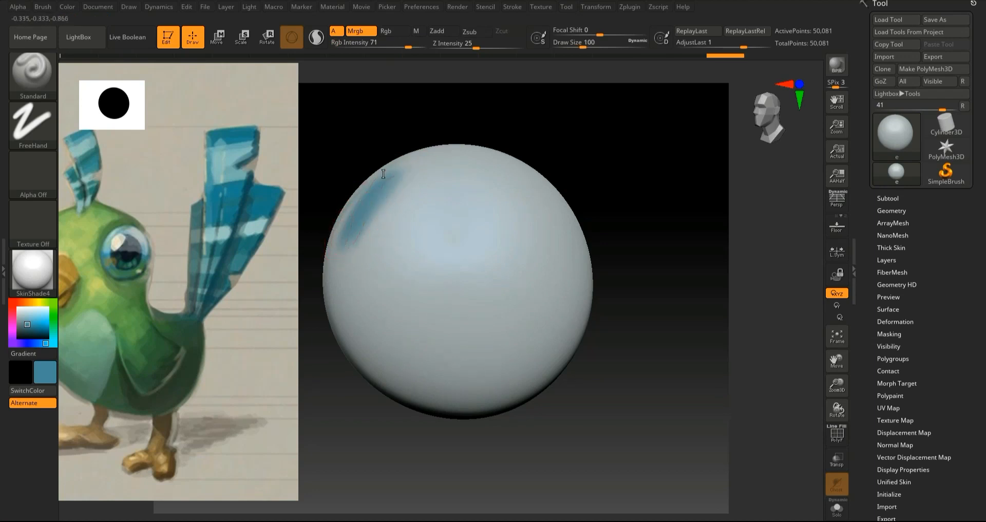
{"action": "left_click_drag", "start_coordinate": [358, 195], "coordinate": [342, 217]}
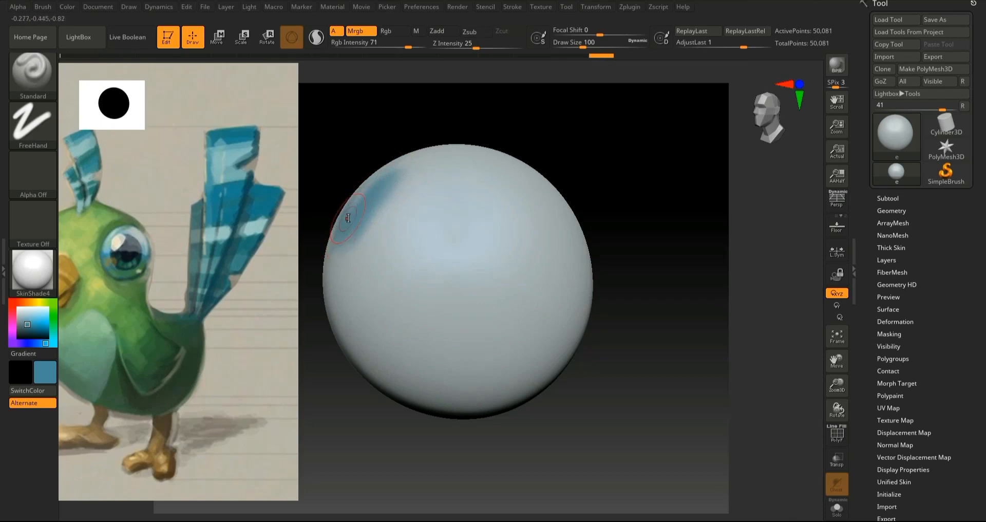
{"action": "left_click_drag", "start_coordinate": [346, 252], "coordinate": [331, 248]}
Step: Paint a second blue patch on the sphere's right edge
{"action": "left_click", "coordinate": [577, 291]}
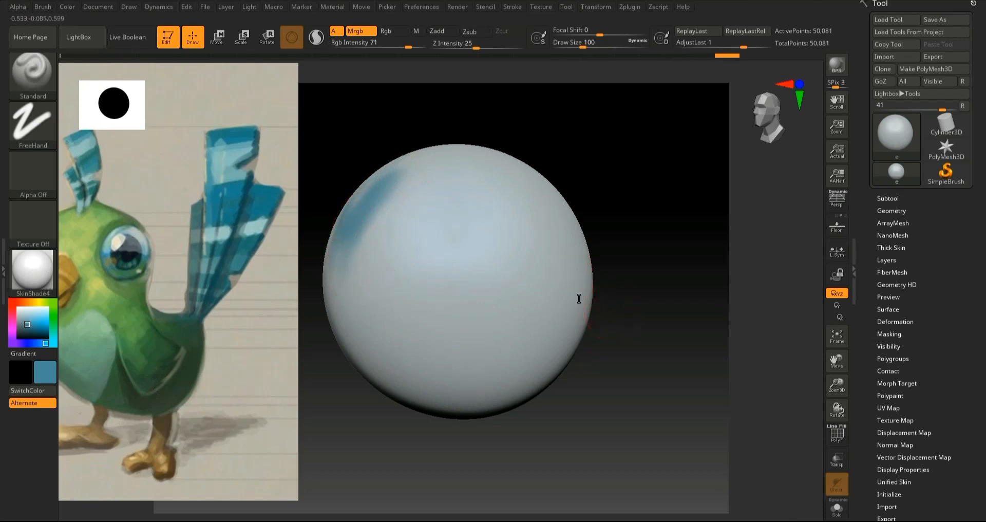
{"action": "left_click_drag", "start_coordinate": [578, 239], "coordinate": [581, 292]}
{"action": "mouse_move", "coordinate": [565, 224]}
{"action": "left_mouse_down"}
{"action": "mouse_move", "coordinate": [570, 287]}
{"action": "mouse_move", "coordinate": [566, 250]}
{"action": "mouse_move", "coordinate": [580, 254]}
{"action": "left_mouse_up"}
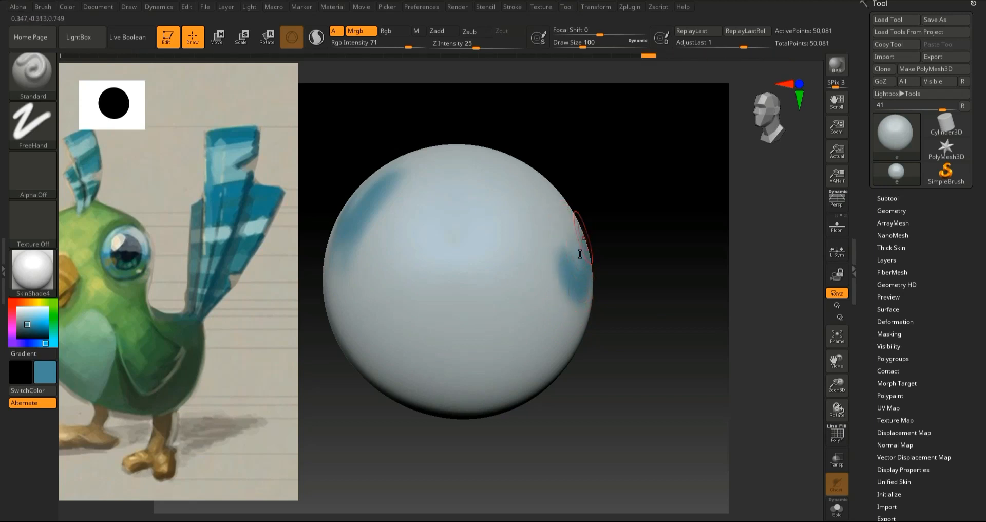
Step: Widen the blue patch on the sphere's left side towards the back and undo the last stroke
{"action": "left_click_drag", "start_coordinate": [379, 222], "coordinate": [366, 214]}
{"action": "left_click_drag", "start_coordinate": [399, 136], "coordinate": [428, 134]}
{"action": "mouse_move", "coordinate": [342, 201]}
{"action": "left_mouse_down"}
{"action": "mouse_move", "coordinate": [329, 251]}
{"action": "mouse_move", "coordinate": [318, 252]}
{"action": "left_mouse_up"}
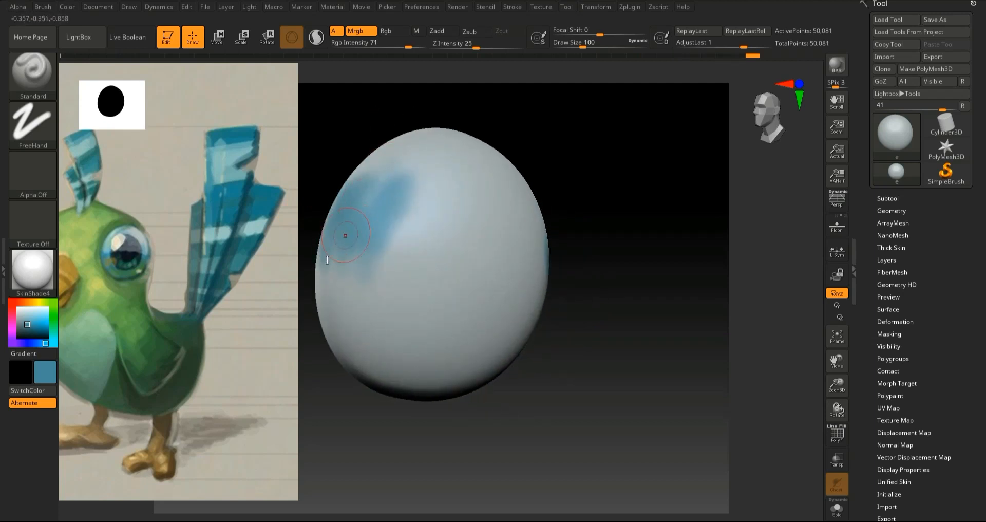
{"action": "key", "text": "ctrl+z"}
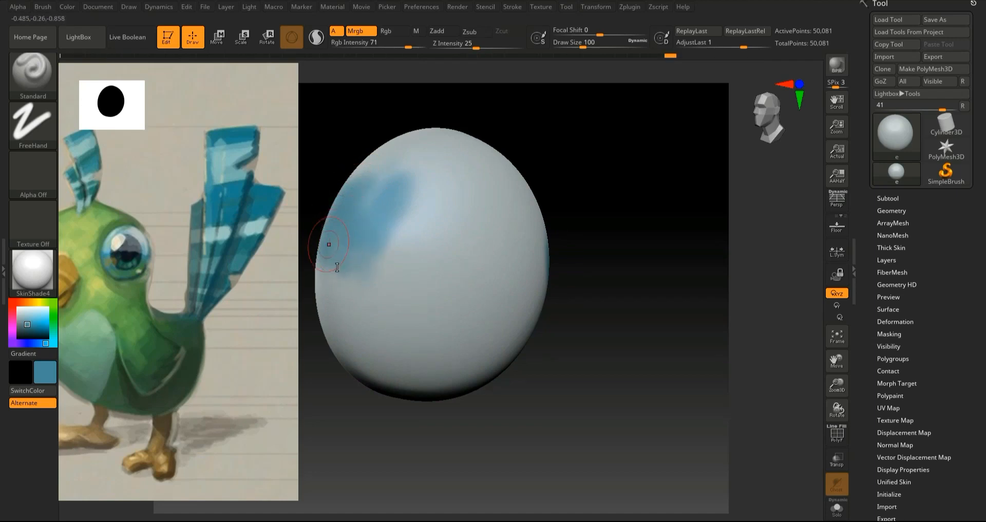
Step: Extend and fill in the blue patch on the sphere's right side at Rgb Intensity 71
{"action": "left_click_drag", "start_coordinate": [608, 183], "coordinate": [560, 221]}
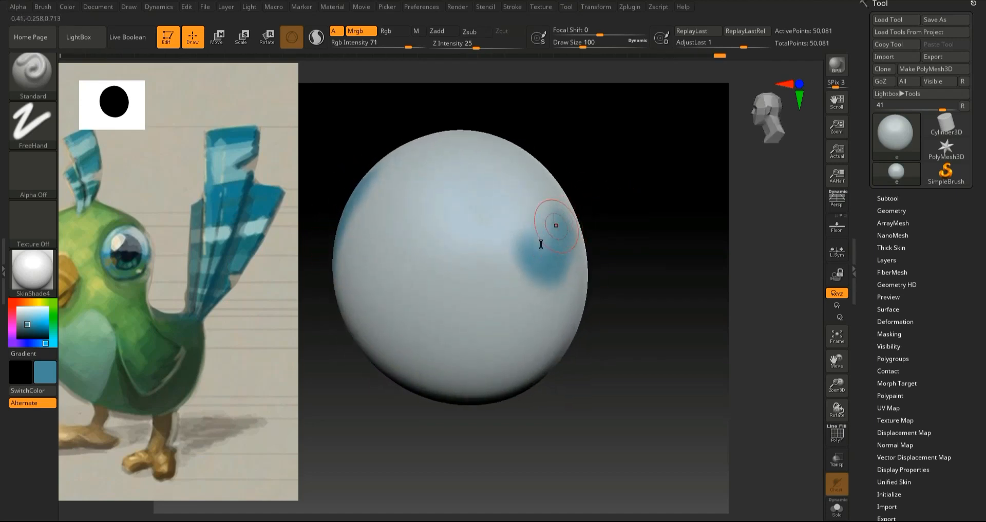
{"action": "left_click_drag", "start_coordinate": [560, 274], "coordinate": [578, 232]}
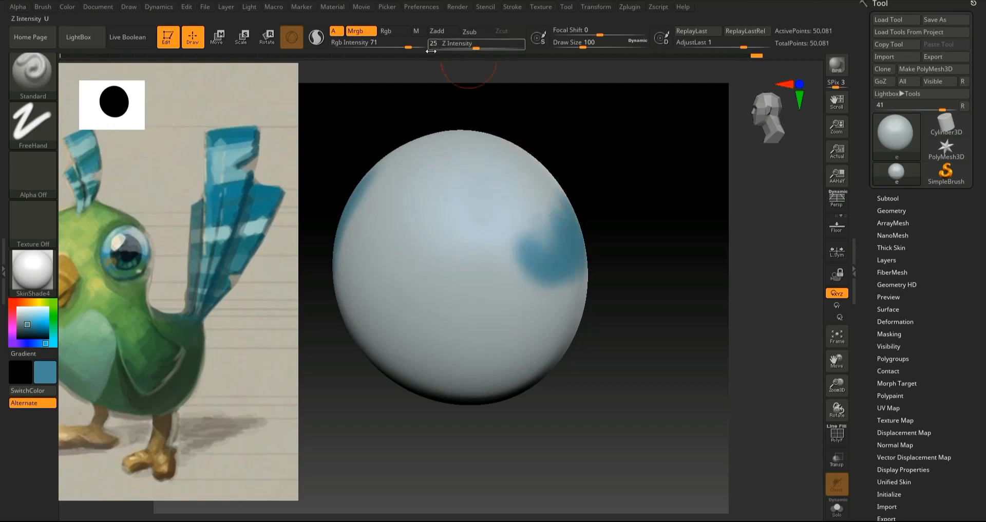
{"action": "left_click", "coordinate": [412, 46]}
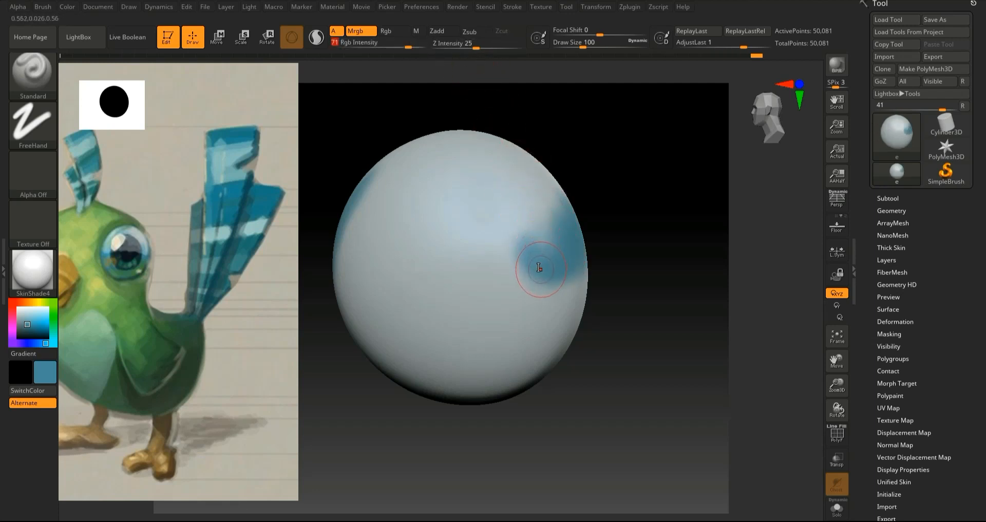
{"action": "left_click_drag", "start_coordinate": [543, 272], "coordinate": [579, 235]}
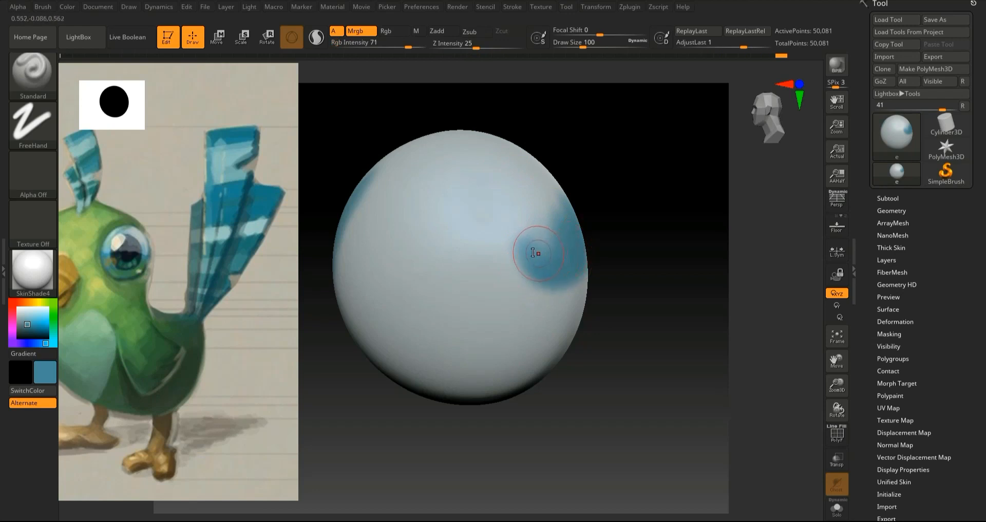
Step: Sample the muted green above the reference bird's pupil and paint it across the sphere's upper-left rim
{"action": "mouse_move", "coordinate": [550, 172]}
{"action": "left_mouse_down"}
{"action": "mouse_move", "coordinate": [575, 228]}
{"action": "mouse_move", "coordinate": [625, 205]}
{"action": "left_mouse_up"}
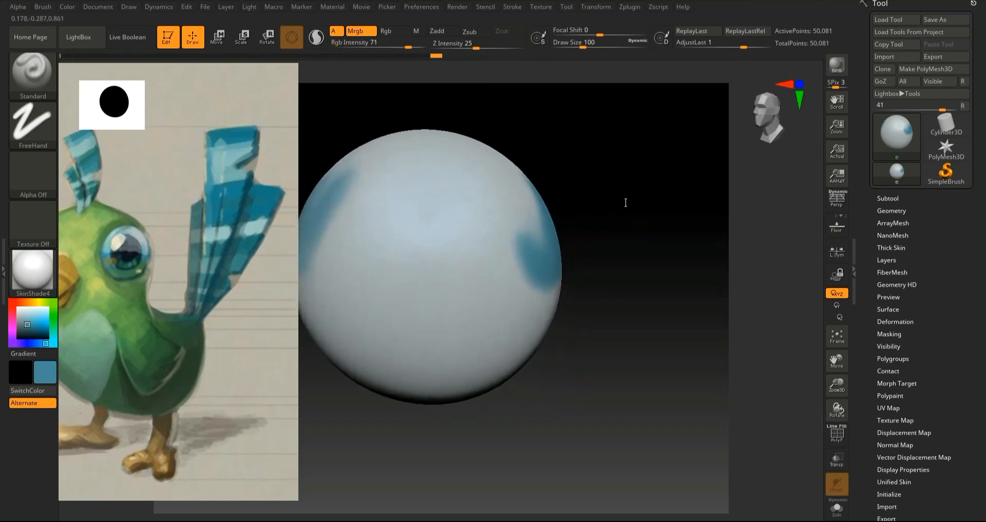
{"action": "key", "text": "z"}
{"action": "left_click_drag", "start_coordinate": [25, 321], "coordinate": [119, 229]}
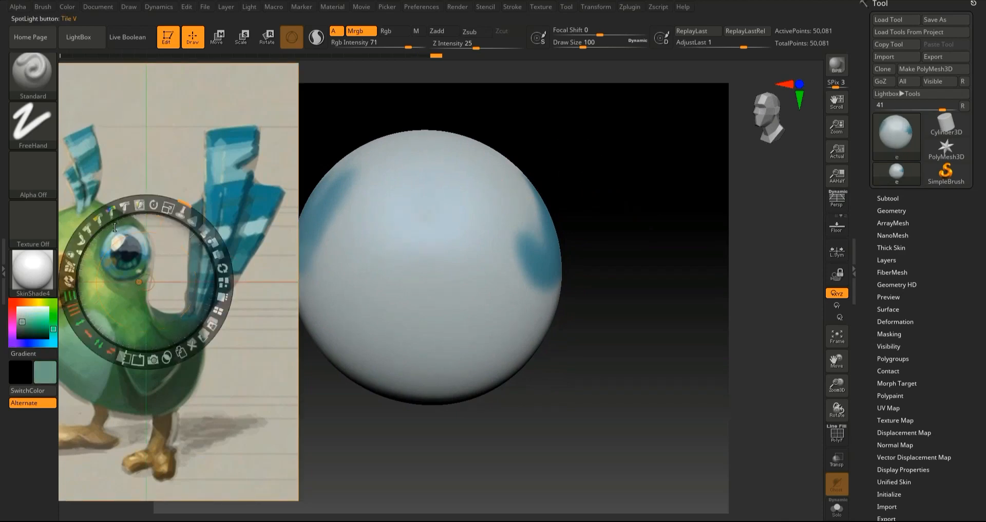
{"action": "key", "text": "z"}
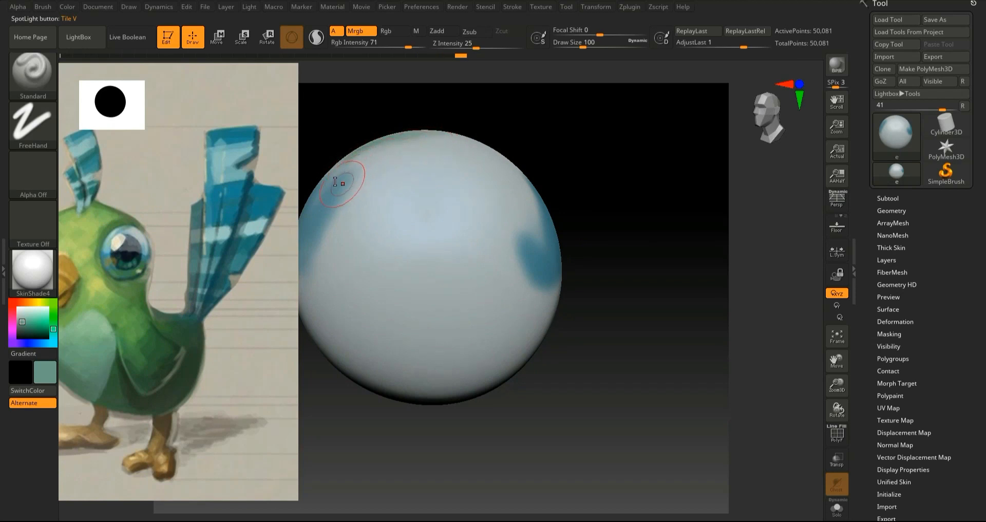
{"action": "mouse_move", "coordinate": [419, 123]}
{"action": "left_mouse_down"}
{"action": "mouse_move", "coordinate": [342, 158]}
{"action": "mouse_move", "coordinate": [418, 112]}
{"action": "mouse_move", "coordinate": [329, 154]}
{"action": "mouse_move", "coordinate": [375, 142]}
{"action": "left_mouse_up"}
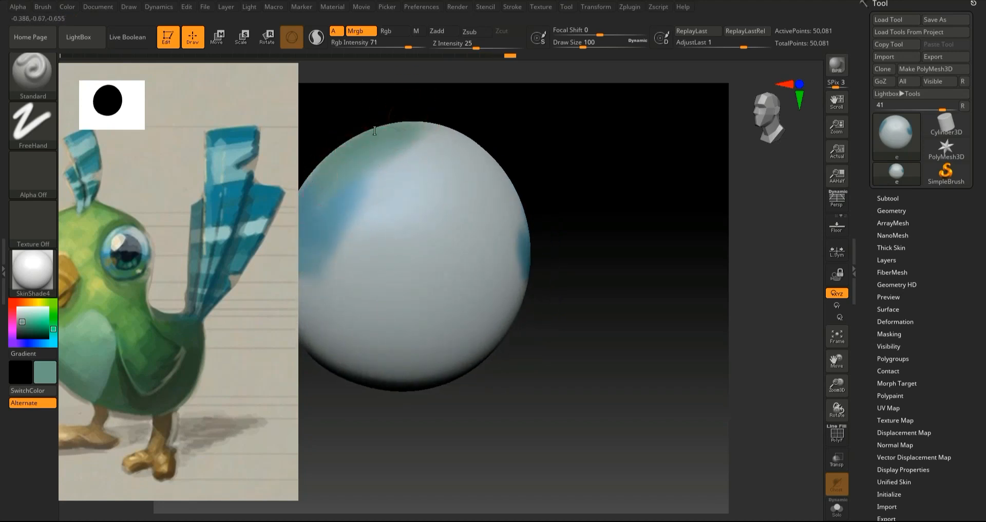
Step: Sample a dark slate grey from the reference bird's eye as the painting colour
{"action": "mouse_move", "coordinate": [487, 100]}
{"action": "left_mouse_down"}
{"action": "mouse_move", "coordinate": [453, 97]}
{"action": "mouse_move", "coordinate": [469, 99]}
{"action": "left_mouse_up"}
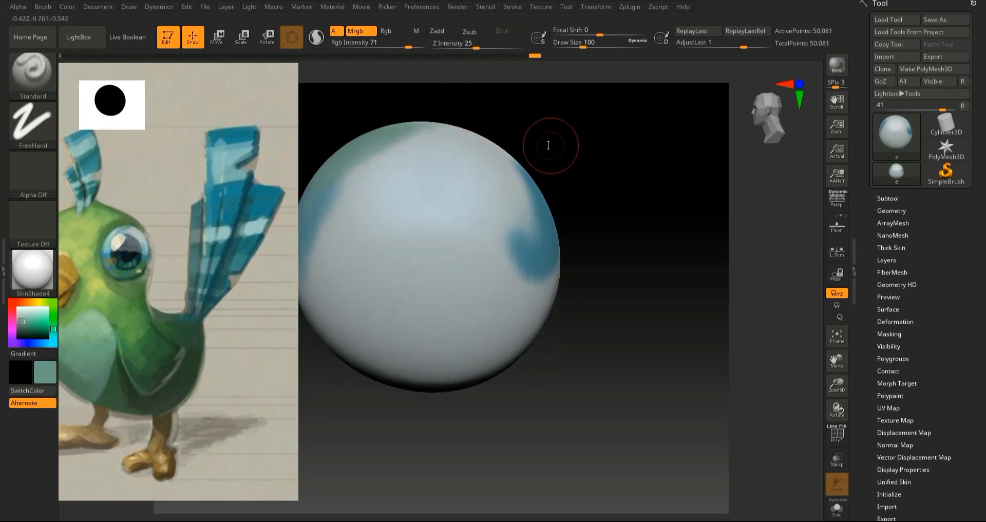
{"action": "left_click_drag", "start_coordinate": [546, 145], "coordinate": [556, 143], "text": "shift"}
{"action": "mouse_move", "coordinate": [631, 264]}
{"action": "left_mouse_down"}
{"action": "mouse_move", "coordinate": [622, 266]}
{"action": "mouse_move", "coordinate": [636, 269]}
{"action": "left_mouse_up"}
{"action": "left_click_drag", "start_coordinate": [838, 360], "coordinate": [876, 359]}
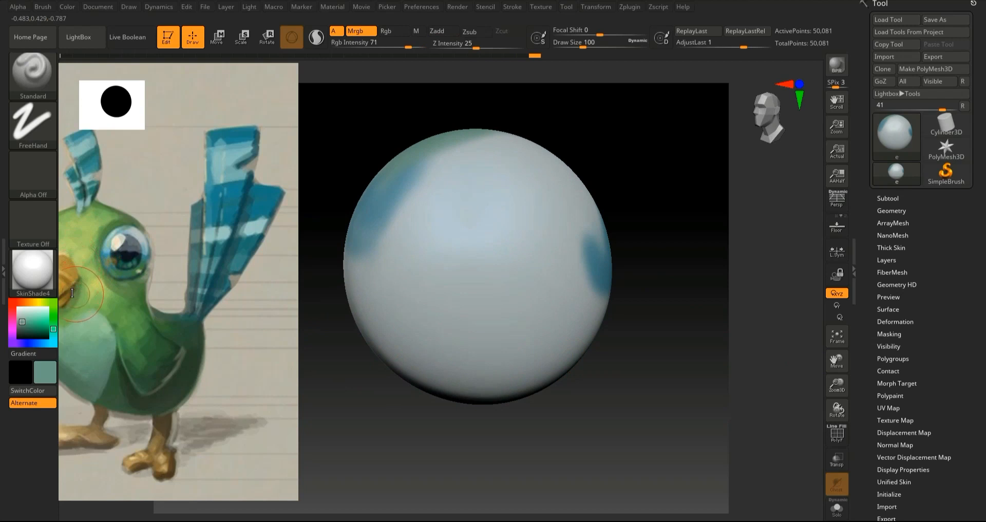
{"action": "key", "text": "shift+z"}
{"action": "key", "text": "c"}
{"action": "key", "text": "c"}
{"action": "key", "text": "z"}
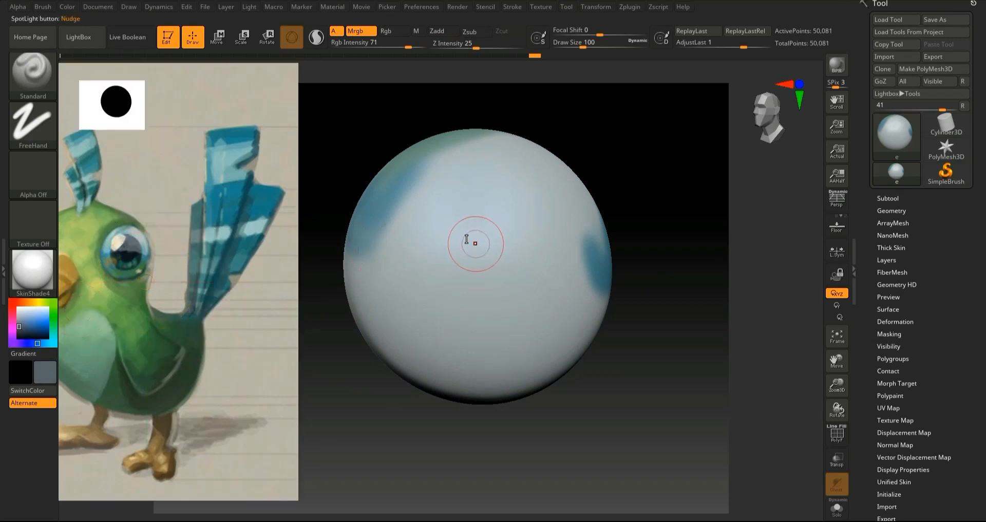
Step: Paint a large filled slate-grey disc on the front of the sphere and even out its edge and surface
{"action": "mouse_move", "coordinate": [482, 273]}
{"action": "left_mouse_down"}
{"action": "mouse_move", "coordinate": [460, 248]}
{"action": "mouse_move", "coordinate": [474, 278]}
{"action": "mouse_move", "coordinate": [501, 267]}
{"action": "mouse_move", "coordinate": [440, 238]}
{"action": "mouse_move", "coordinate": [487, 296]}
{"action": "mouse_move", "coordinate": [462, 267]}
{"action": "mouse_move", "coordinate": [523, 257]}
{"action": "mouse_move", "coordinate": [452, 231]}
{"action": "mouse_move", "coordinate": [498, 310]}
{"action": "mouse_move", "coordinate": [534, 231]}
{"action": "mouse_move", "coordinate": [396, 247]}
{"action": "mouse_move", "coordinate": [398, 266]}
{"action": "mouse_move", "coordinate": [426, 200]}
{"action": "mouse_move", "coordinate": [403, 308]}
{"action": "mouse_move", "coordinate": [464, 273]}
{"action": "left_mouse_up"}
{"action": "left_click_drag", "start_coordinate": [544, 312], "coordinate": [487, 322]}
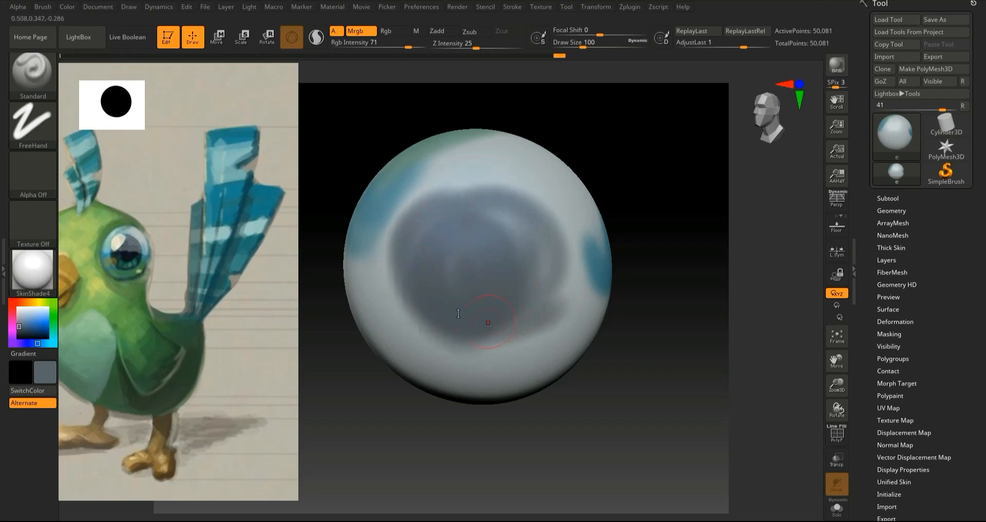
{"action": "mouse_move", "coordinate": [404, 214]}
{"action": "left_mouse_down"}
{"action": "mouse_move", "coordinate": [406, 267]}
{"action": "mouse_move", "coordinate": [497, 338]}
{"action": "mouse_move", "coordinate": [444, 233]}
{"action": "mouse_move", "coordinate": [512, 219]}
{"action": "mouse_move", "coordinate": [438, 283]}
{"action": "mouse_move", "coordinate": [452, 197]}
{"action": "mouse_move", "coordinate": [539, 235]}
{"action": "mouse_move", "coordinate": [509, 205]}
{"action": "mouse_move", "coordinate": [461, 300]}
{"action": "left_mouse_up"}
{"action": "mouse_move", "coordinate": [392, 272]}
{"action": "left_mouse_down"}
{"action": "mouse_move", "coordinate": [441, 339]}
{"action": "mouse_move", "coordinate": [401, 285]}
{"action": "mouse_move", "coordinate": [444, 312]}
{"action": "mouse_move", "coordinate": [490, 315]}
{"action": "mouse_move", "coordinate": [529, 311]}
{"action": "mouse_move", "coordinate": [516, 285]}
{"action": "left_mouse_up"}
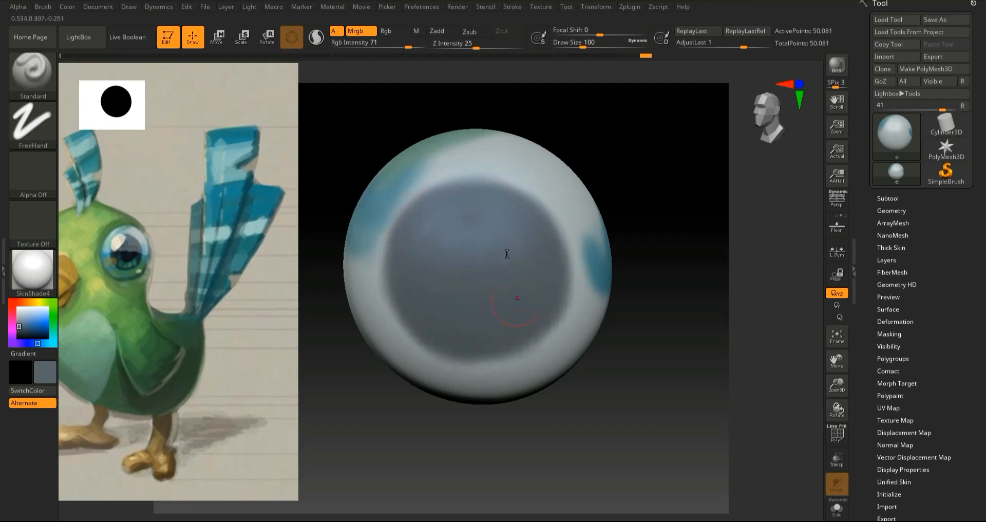
{"action": "mouse_move", "coordinate": [436, 211]}
{"action": "left_mouse_down"}
{"action": "mouse_move", "coordinate": [492, 203]}
{"action": "mouse_move", "coordinate": [543, 226]}
{"action": "mouse_move", "coordinate": [557, 270]}
{"action": "mouse_move", "coordinate": [456, 220]}
{"action": "left_mouse_up"}
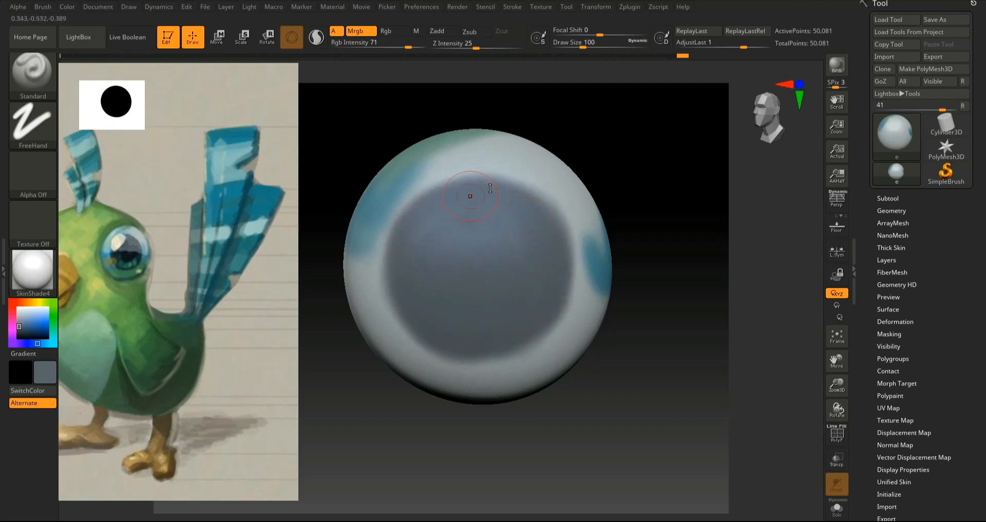
{"action": "mouse_move", "coordinate": [514, 315]}
{"action": "left_mouse_down"}
{"action": "mouse_move", "coordinate": [491, 342]}
{"action": "mouse_move", "coordinate": [519, 331]}
{"action": "left_mouse_up"}
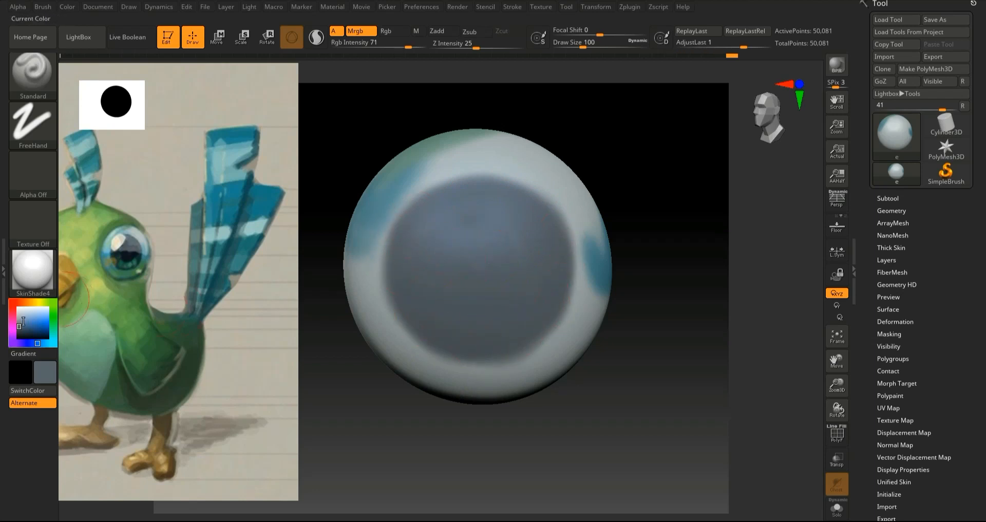
Step: Extend the blue patches on the sphere's right and upper-left sides inward to the slate-grey disc, using blues sampled from the sphere
{"action": "mouse_move", "coordinate": [103, 323]}
{"action": "left_mouse_down"}
{"action": "mouse_move", "coordinate": [434, 311]}
{"action": "mouse_move", "coordinate": [591, 251]}
{"action": "mouse_move", "coordinate": [583, 256]}
{"action": "mouse_move", "coordinate": [585, 239]}
{"action": "mouse_move", "coordinate": [612, 267]}
{"action": "left_mouse_up"}
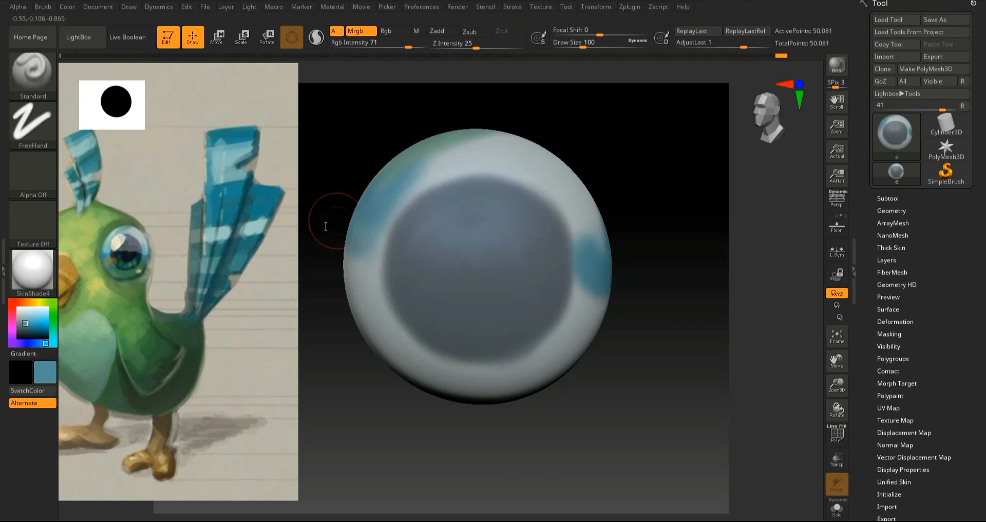
{"action": "left_click_drag", "start_coordinate": [25, 321], "coordinate": [372, 218]}
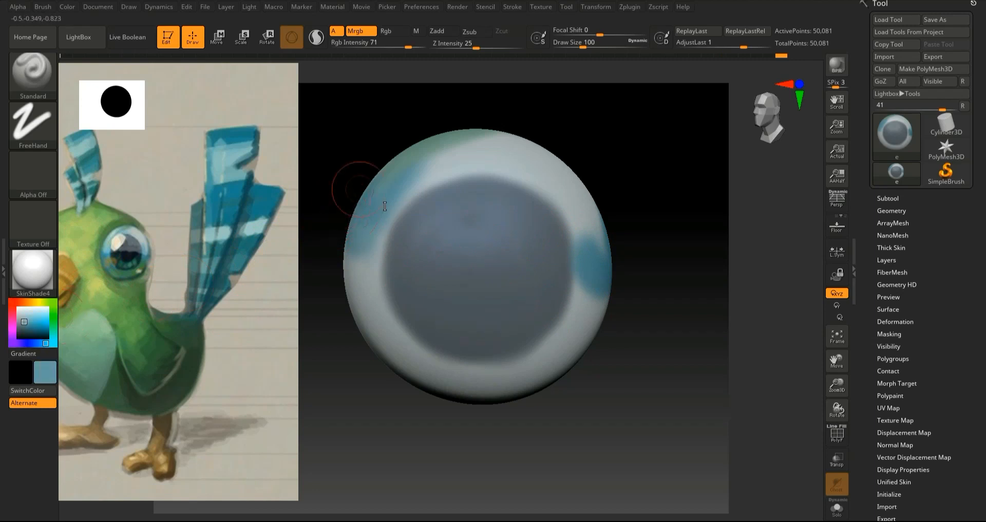
{"action": "left_click_drag", "start_coordinate": [412, 188], "coordinate": [417, 176]}
{"action": "key", "text": "ctrl+z"}
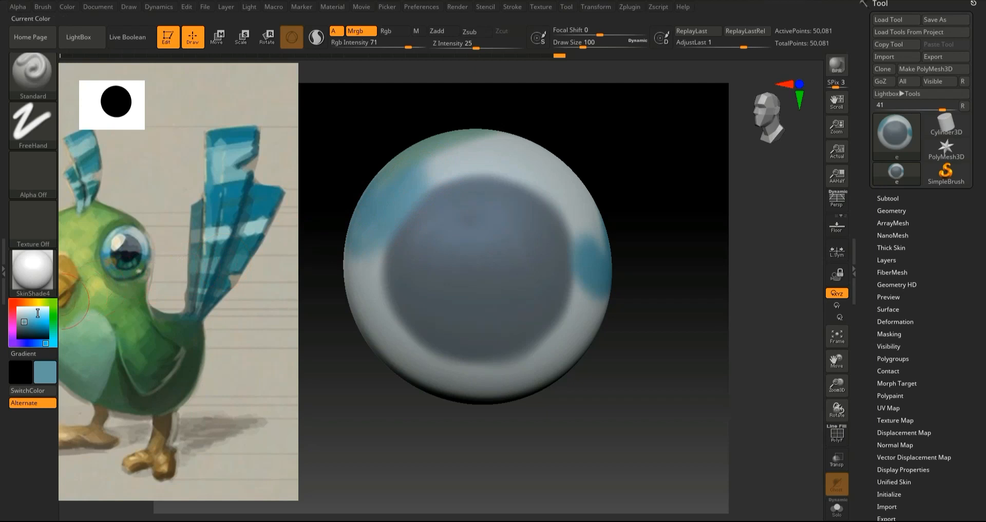
{"action": "mouse_move", "coordinate": [46, 324]}
{"action": "left_mouse_down"}
{"action": "mouse_move", "coordinate": [415, 171]}
{"action": "mouse_move", "coordinate": [444, 140]}
{"action": "left_mouse_up"}
{"action": "left_click_drag", "start_coordinate": [377, 175], "coordinate": [357, 218]}
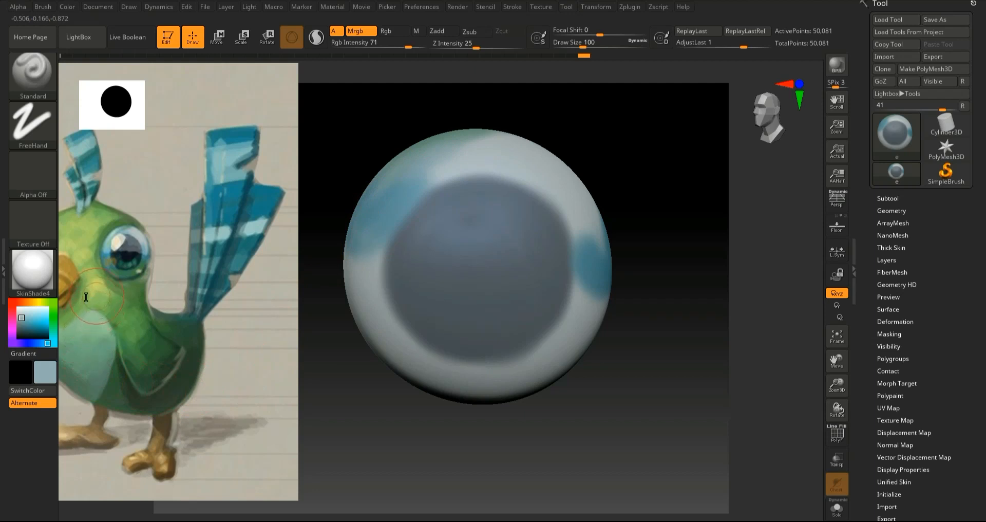
Step: Sample the near-black navy from the reference bird's pupil and paint it over the lower-left part of the slate-grey disc
{"action": "key", "text": "shift+z"}
{"action": "mouse_move", "coordinate": [33, 320]}
{"action": "left_mouse_down"}
{"action": "mouse_move", "coordinate": [97, 288]}
{"action": "mouse_move", "coordinate": [125, 256]}
{"action": "left_mouse_up"}
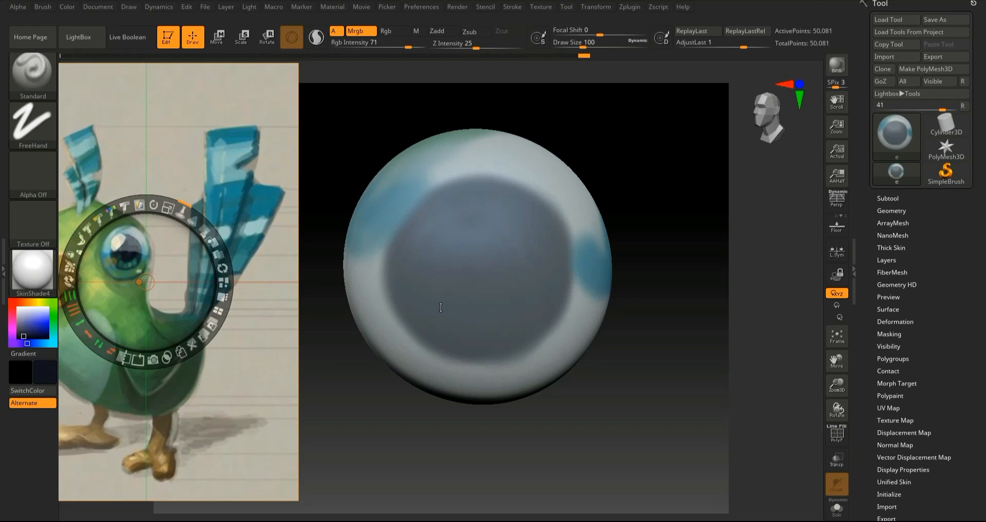
{"action": "key", "text": "z"}
{"action": "mouse_move", "coordinate": [446, 293]}
{"action": "left_mouse_down"}
{"action": "mouse_move", "coordinate": [442, 309]}
{"action": "mouse_move", "coordinate": [463, 313]}
{"action": "left_mouse_up"}
{"action": "mouse_move", "coordinate": [407, 294]}
{"action": "left_mouse_down"}
{"action": "mouse_move", "coordinate": [469, 302]}
{"action": "mouse_move", "coordinate": [406, 301]}
{"action": "mouse_move", "coordinate": [461, 339]}
{"action": "mouse_move", "coordinate": [414, 328]}
{"action": "mouse_move", "coordinate": [432, 307]}
{"action": "left_mouse_up"}
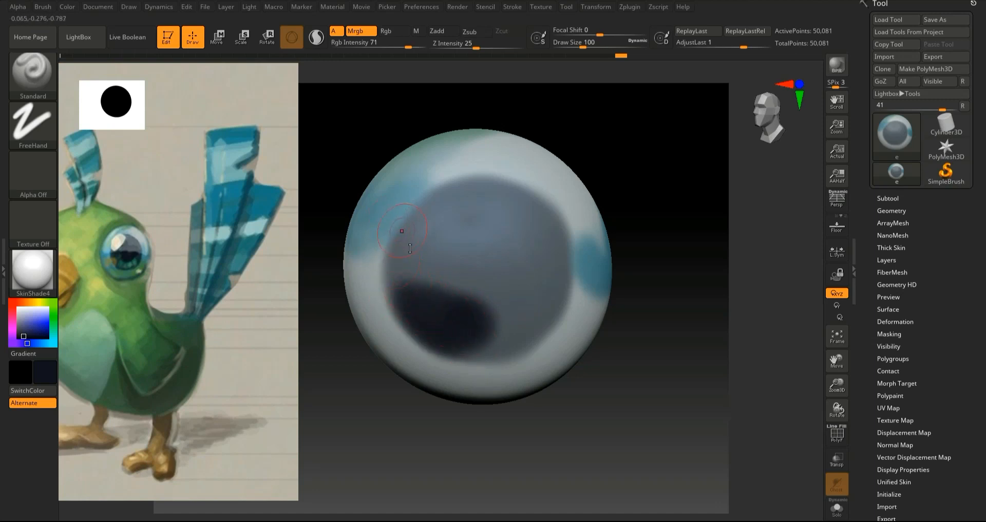
Step: Lower the Rgb Intensity to 58 and extend the navy area across to the disc's right edge at Draw Size 96
{"action": "left_click_drag", "start_coordinate": [408, 47], "coordinate": [400, 46]}
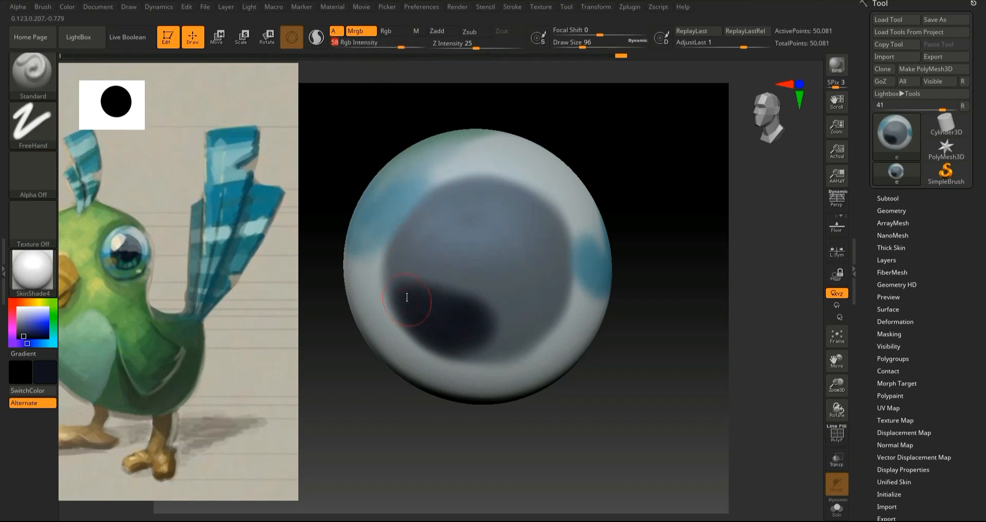
{"action": "mouse_move", "coordinate": [434, 294]}
{"action": "left_mouse_down"}
{"action": "mouse_move", "coordinate": [399, 290]}
{"action": "mouse_move", "coordinate": [547, 307]}
{"action": "mouse_move", "coordinate": [474, 316]}
{"action": "mouse_move", "coordinate": [567, 289]}
{"action": "mouse_move", "coordinate": [524, 304]}
{"action": "mouse_move", "coordinate": [481, 298]}
{"action": "left_mouse_up"}
{"action": "mouse_move", "coordinate": [481, 298]}
{"action": "left_mouse_down"}
{"action": "mouse_move", "coordinate": [465, 291]}
{"action": "mouse_move", "coordinate": [487, 299]}
{"action": "left_mouse_up"}
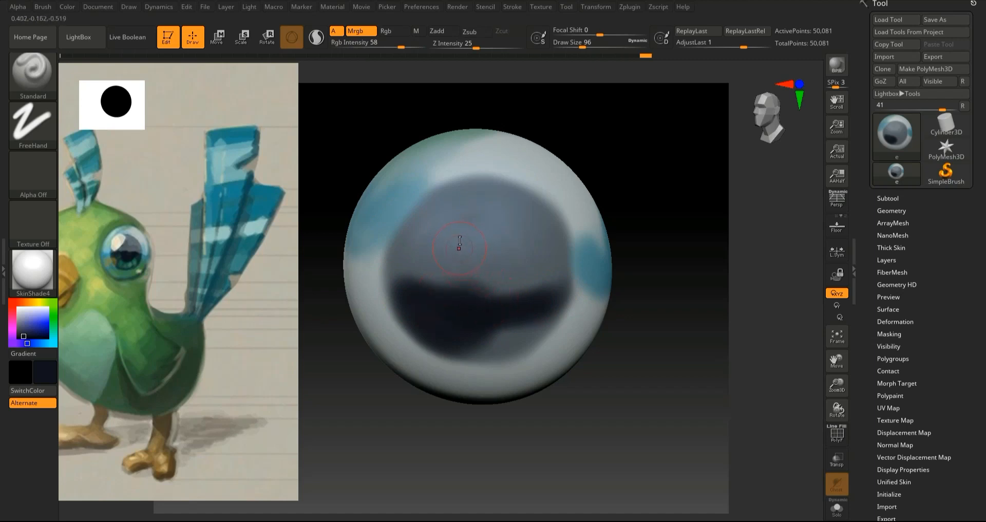
Step: Fill the disc's whole lower half with navy and even out its edges, using Focal Shift -21 and Draw Size about 51
{"action": "mouse_move", "coordinate": [600, 34]}
{"action": "left_mouse_down"}
{"action": "mouse_move", "coordinate": [580, 33]}
{"action": "mouse_move", "coordinate": [590, 34]}
{"action": "mouse_move", "coordinate": [575, 47]}
{"action": "left_mouse_up"}
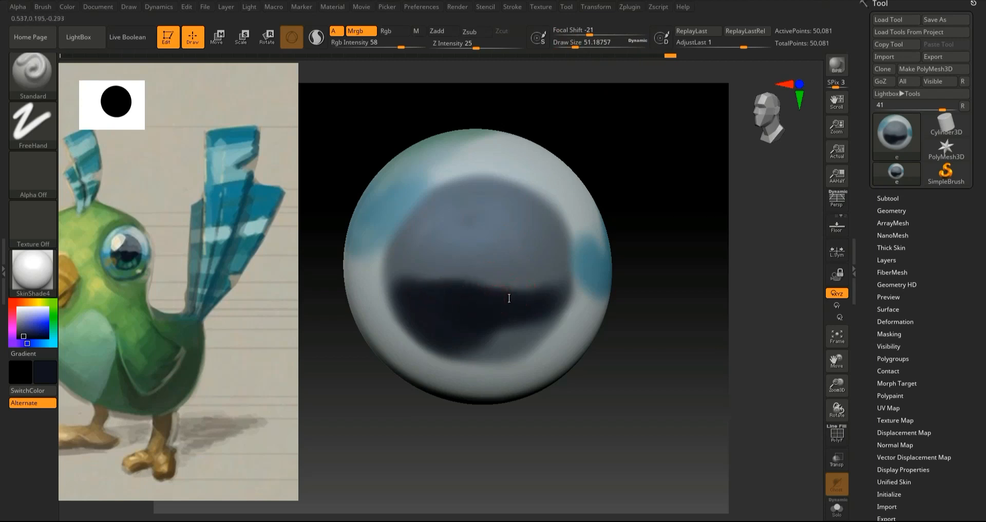
{"action": "left_click_drag", "start_coordinate": [436, 337], "coordinate": [448, 336]}
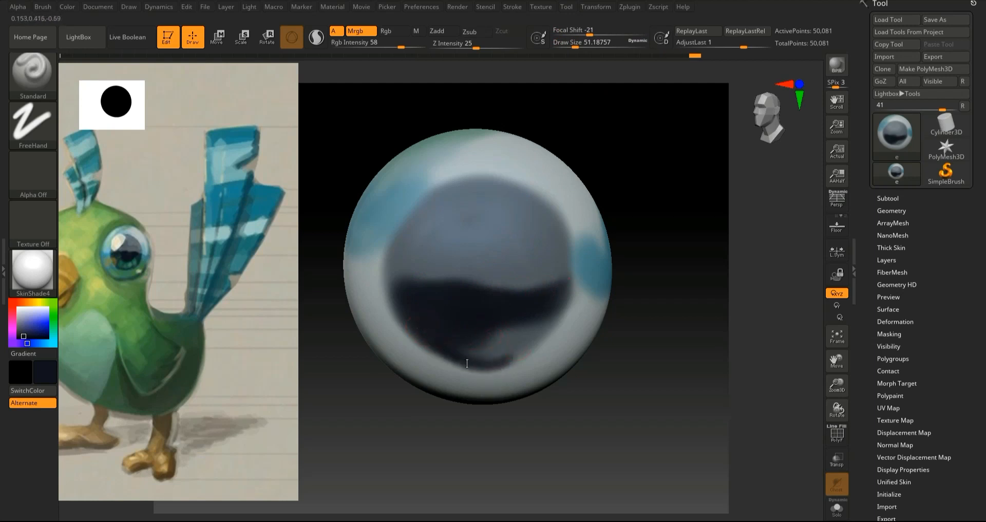
{"action": "mouse_move", "coordinate": [404, 310]}
{"action": "left_mouse_down"}
{"action": "mouse_move", "coordinate": [440, 345]}
{"action": "mouse_move", "coordinate": [480, 345]}
{"action": "mouse_move", "coordinate": [514, 316]}
{"action": "mouse_move", "coordinate": [475, 339]}
{"action": "mouse_move", "coordinate": [487, 357]}
{"action": "mouse_move", "coordinate": [516, 348]}
{"action": "mouse_move", "coordinate": [570, 290]}
{"action": "mouse_move", "coordinate": [531, 345]}
{"action": "mouse_move", "coordinate": [516, 345]}
{"action": "left_mouse_up"}
{"action": "mouse_move", "coordinate": [548, 299]}
{"action": "left_mouse_down"}
{"action": "mouse_move", "coordinate": [453, 348]}
{"action": "mouse_move", "coordinate": [537, 316]}
{"action": "left_mouse_up"}
{"action": "left_click_drag", "start_coordinate": [490, 356], "coordinate": [479, 352]}
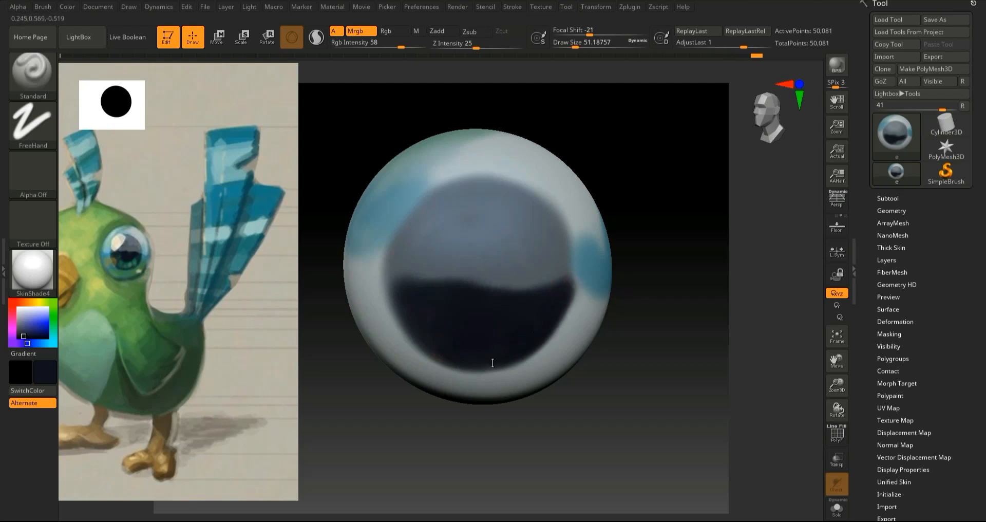
{"action": "left_click_drag", "start_coordinate": [420, 301], "coordinate": [394, 289]}
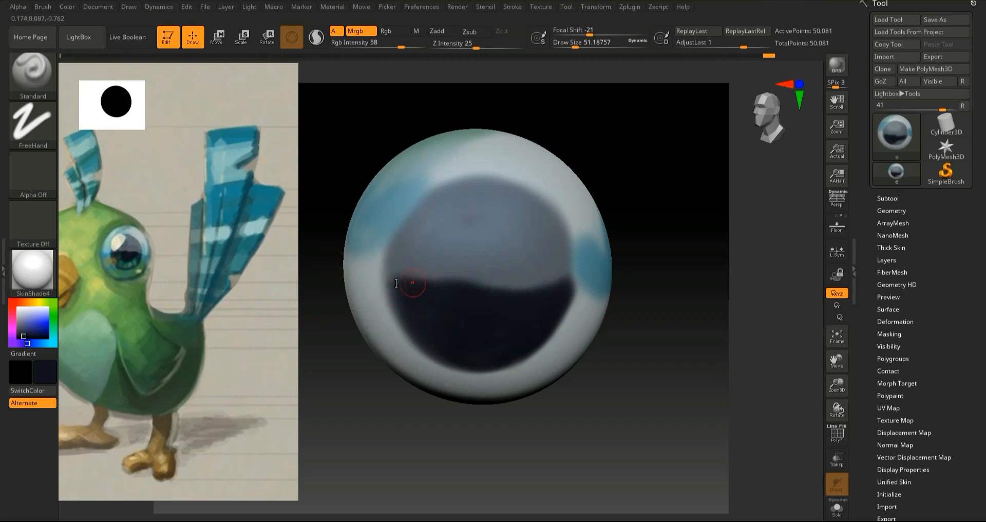
{"action": "left_click_drag", "start_coordinate": [416, 285], "coordinate": [396, 260]}
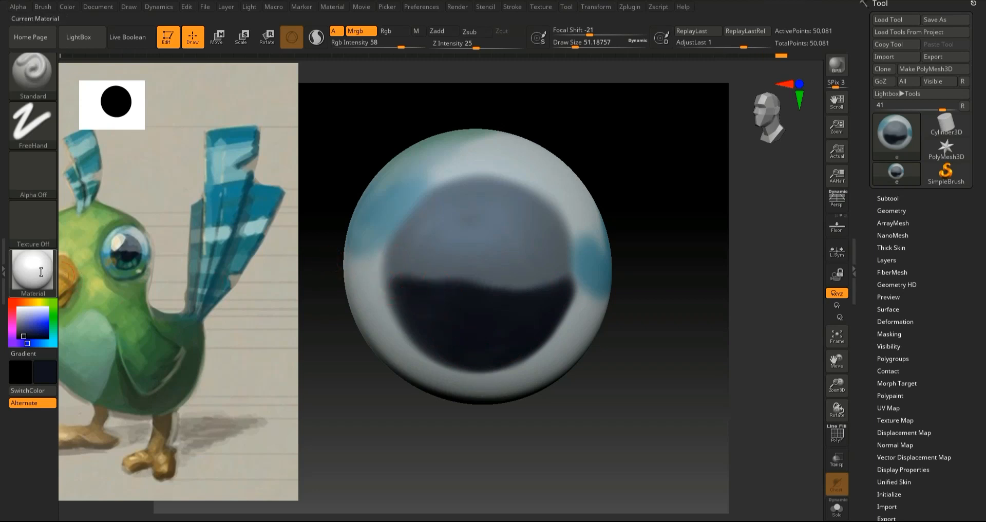
Step: Refine the grey-navy boundary and the disc's right edge with resampled slate grey, navy and blue, at Focal Shift -49 and Draw Size about 27
{"action": "left_click_drag", "start_coordinate": [26, 330], "coordinate": [435, 263]}
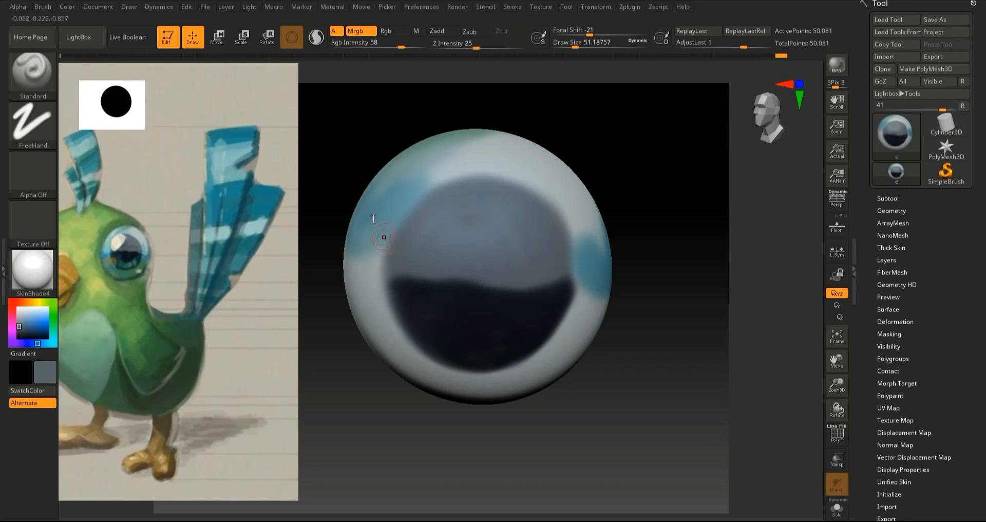
{"action": "left_click_drag", "start_coordinate": [589, 32], "coordinate": [568, 46]}
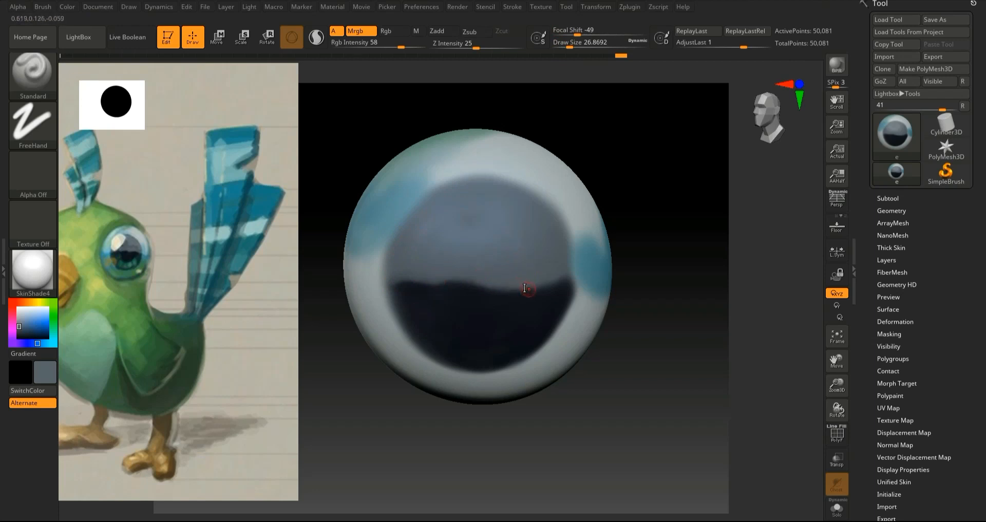
{"action": "left_click_drag", "start_coordinate": [27, 318], "coordinate": [463, 324]}
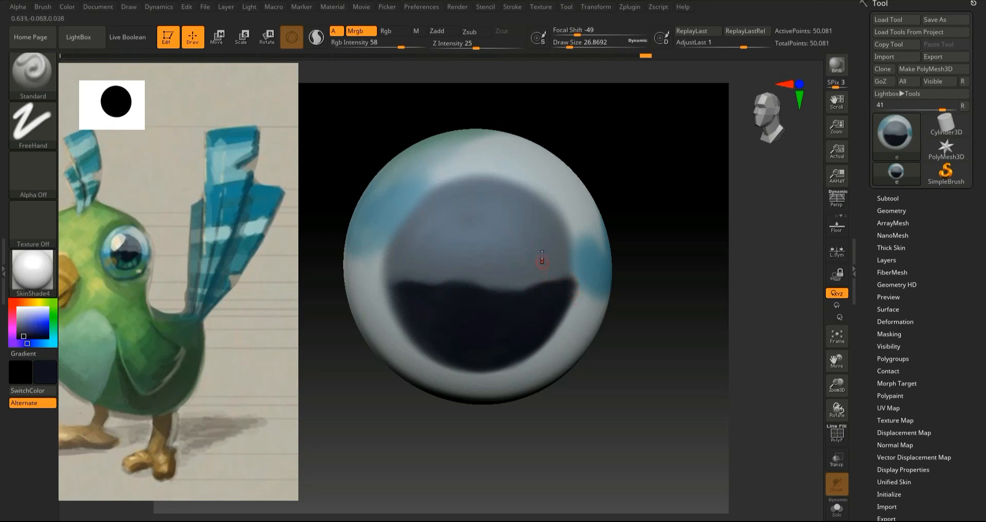
{"action": "left_click_drag", "start_coordinate": [31, 323], "coordinate": [576, 279]}
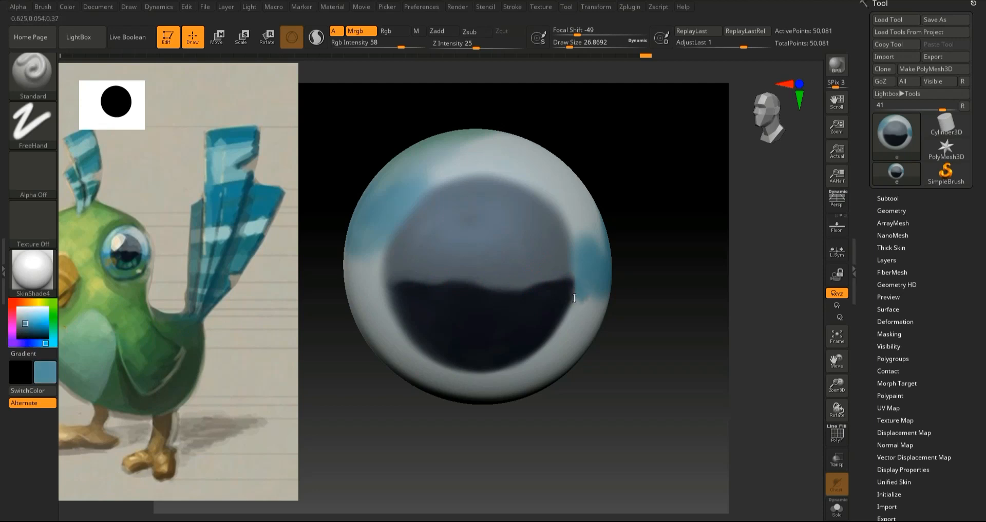
Step: Sample a teal from the iris of the reference bird's eye as the painting colour
{"action": "left_click", "coordinate": [47, 316]}
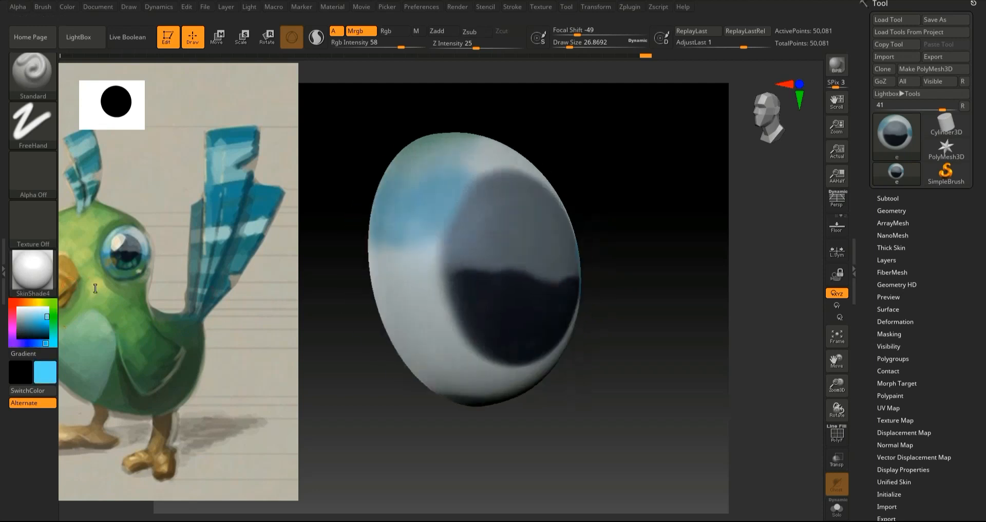
{"action": "left_click_drag", "start_coordinate": [95, 288], "coordinate": [223, 335]}
{"action": "mouse_move", "coordinate": [396, 392]}
{"action": "left_mouse_down"}
{"action": "mouse_move", "coordinate": [365, 399]}
{"action": "mouse_move", "coordinate": [389, 403]}
{"action": "mouse_move", "coordinate": [384, 396]}
{"action": "left_mouse_up"}
{"action": "key", "text": "shift+z"}
{"action": "left_click_drag", "start_coordinate": [45, 314], "coordinate": [142, 256]}
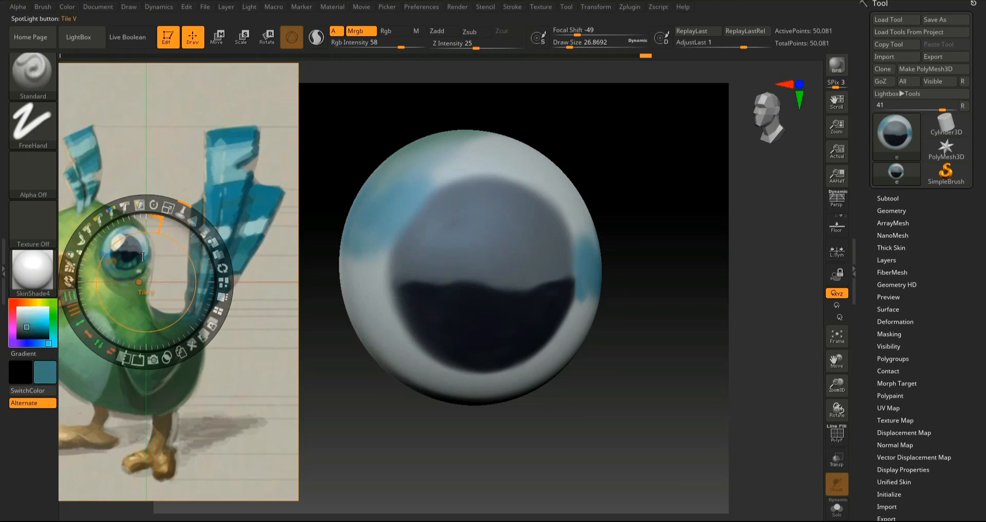
{"action": "left_click_drag", "start_coordinate": [142, 258], "coordinate": [102, 257]}
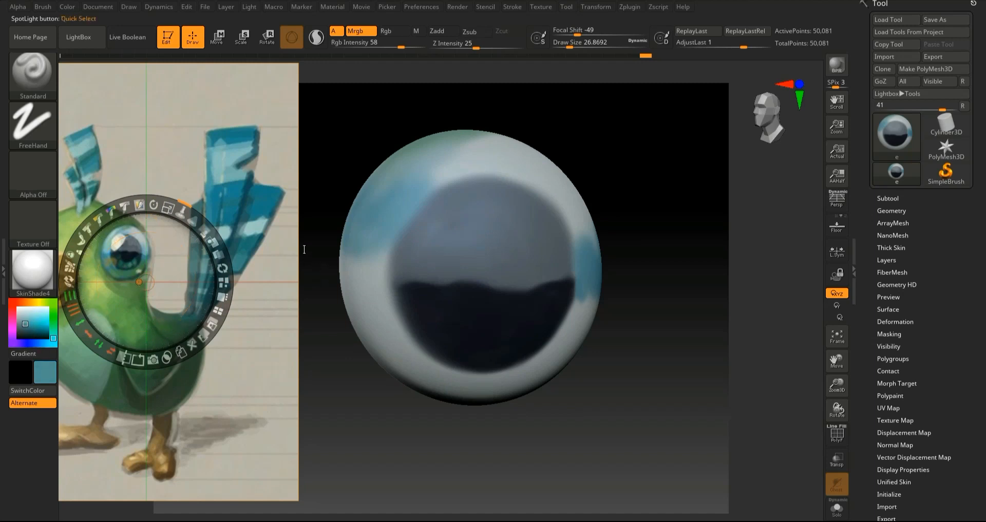
Step: Paint the sampled teal down the sphere's left side beside the disc at Draw Size about 83
{"action": "key", "text": "z"}
{"action": "key", "text": "bracketright"}
{"action": "key", "text": "bracketright"}
{"action": "key", "text": "bracketright"}
{"action": "key", "text": "bracketright"}
{"action": "mouse_move", "coordinate": [364, 265]}
{"action": "left_mouse_down"}
{"action": "mouse_move", "coordinate": [352, 308]}
{"action": "mouse_move", "coordinate": [341, 252]}
{"action": "mouse_move", "coordinate": [370, 287]}
{"action": "mouse_move", "coordinate": [378, 258]}
{"action": "mouse_move", "coordinate": [344, 287]}
{"action": "left_mouse_up"}
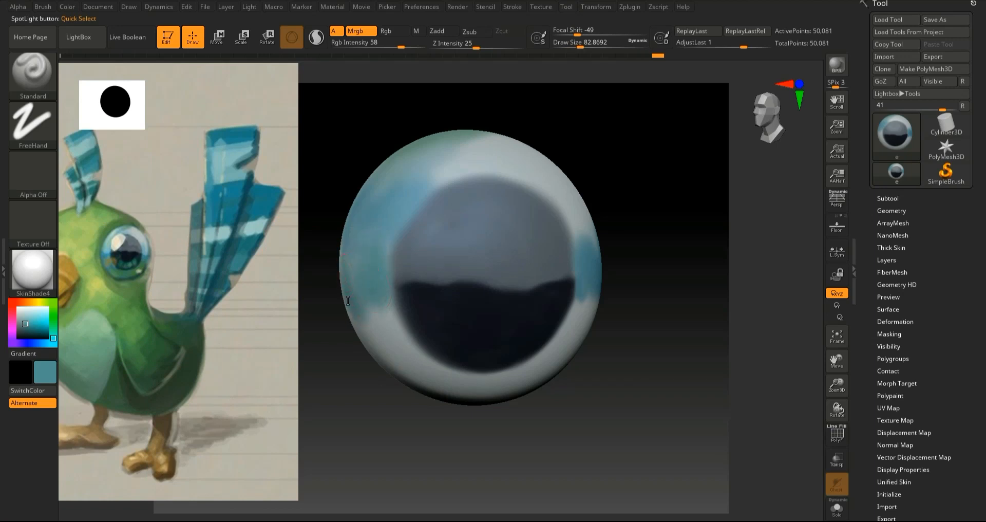
{"action": "mouse_move", "coordinate": [363, 323]}
{"action": "left_mouse_down"}
{"action": "mouse_move", "coordinate": [349, 306]}
{"action": "mouse_move", "coordinate": [358, 325]}
{"action": "mouse_move", "coordinate": [380, 310]}
{"action": "left_mouse_up"}
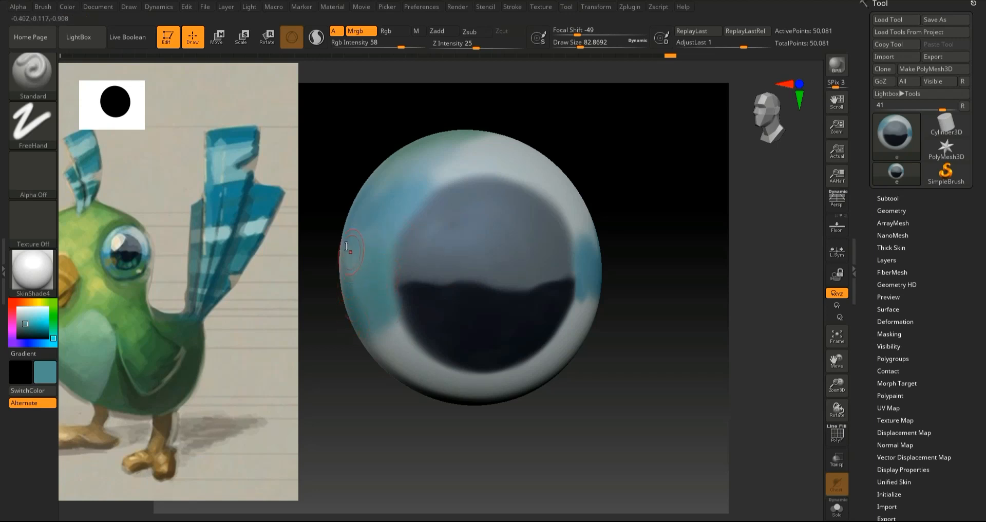
Step: Blend the left side with blue sampled from the sphere, then clean up the disc's left edge in slate grey at Draw Size about 63
{"action": "left_click_drag", "start_coordinate": [48, 314], "coordinate": [371, 220]}
{"action": "key", "text": "c"}
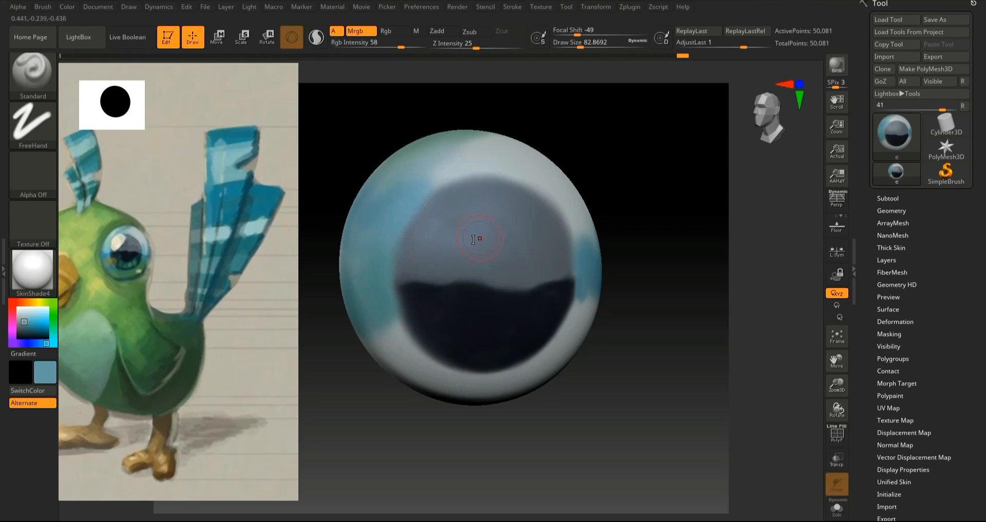
{"action": "left_click_drag", "start_coordinate": [45, 323], "coordinate": [441, 233]}
{"action": "key", "text": "bracketleft"}
{"action": "key", "text": "bracketleft"}
{"action": "left_click_drag", "start_coordinate": [402, 265], "coordinate": [433, 206]}
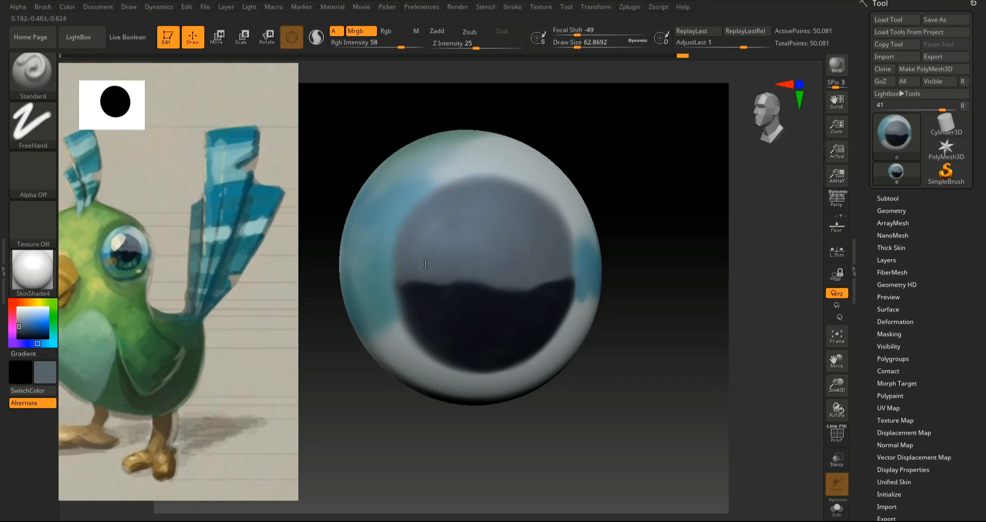
Step: Paint teal below and around the blue patch on the sphere's right side, continuing it toward the outer rim
{"action": "left_click_drag", "start_coordinate": [638, 214], "coordinate": [652, 199]}
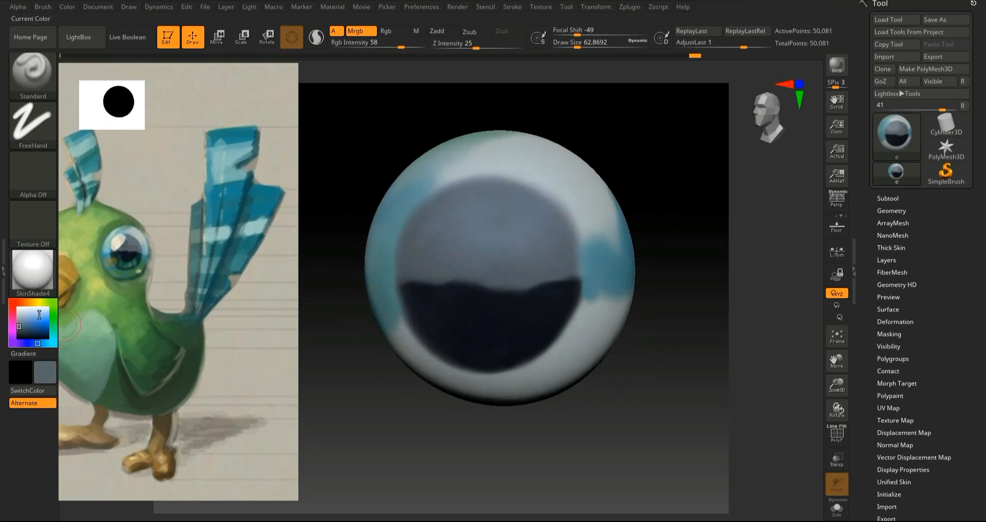
{"action": "mouse_move", "coordinate": [71, 317]}
{"action": "left_mouse_down"}
{"action": "mouse_move", "coordinate": [356, 303]}
{"action": "mouse_move", "coordinate": [449, 288]}
{"action": "mouse_move", "coordinate": [591, 310]}
{"action": "mouse_move", "coordinate": [577, 331]}
{"action": "mouse_move", "coordinate": [605, 295]}
{"action": "mouse_move", "coordinate": [628, 290]}
{"action": "mouse_move", "coordinate": [600, 339]}
{"action": "mouse_move", "coordinate": [590, 313]}
{"action": "left_mouse_up"}
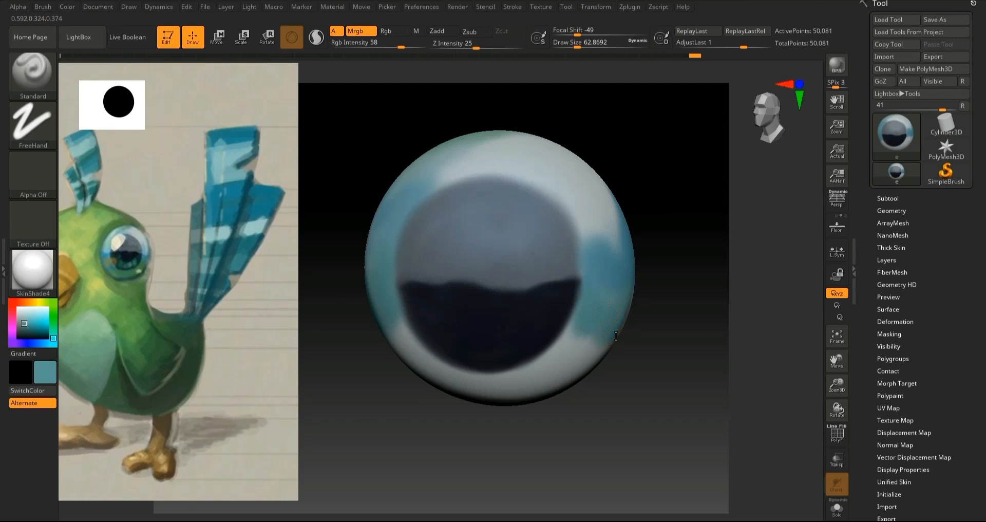
{"action": "left_click_drag", "start_coordinate": [676, 314], "coordinate": [665, 304]}
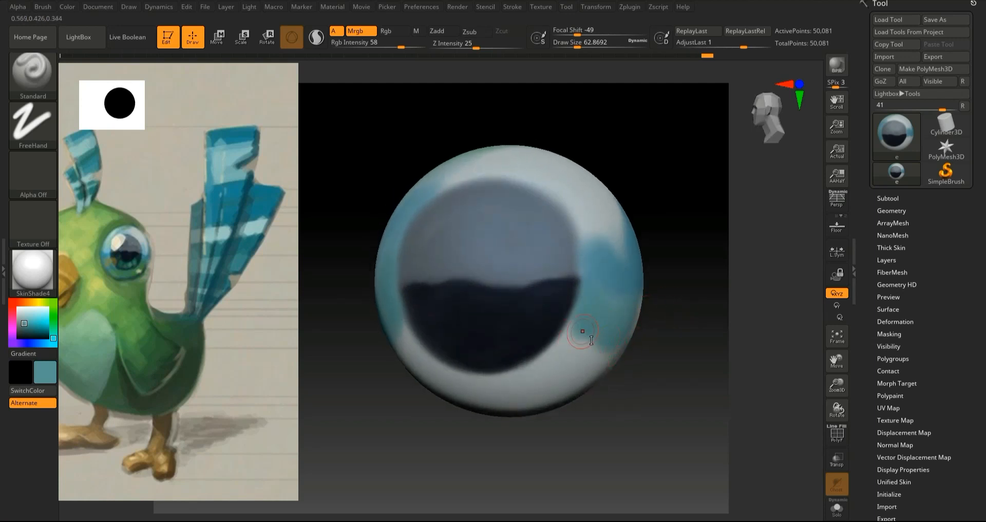
{"action": "left_click_drag", "start_coordinate": [648, 324], "coordinate": [659, 291]}
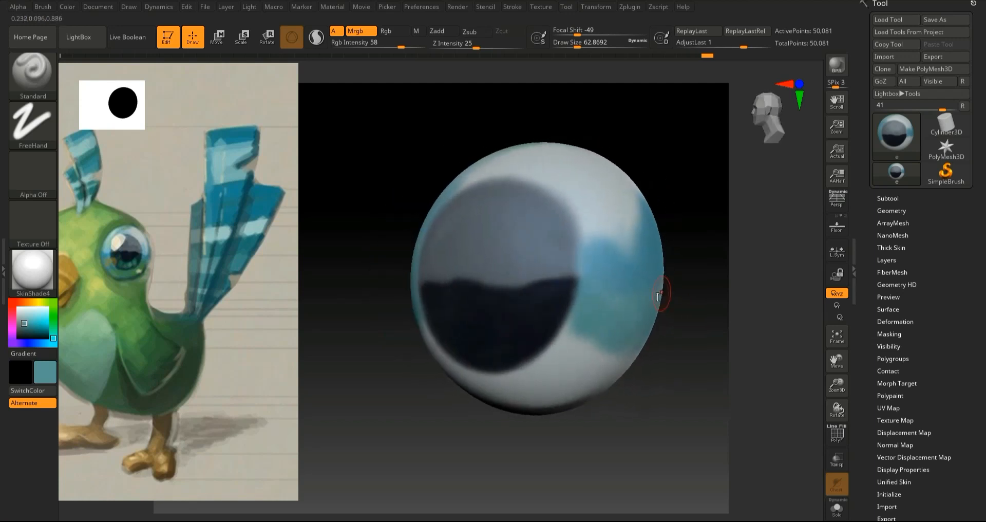
{"action": "left_click_drag", "start_coordinate": [657, 347], "coordinate": [601, 379]}
{"action": "left_click_drag", "start_coordinate": [837, 361], "coordinate": [700, 329]}
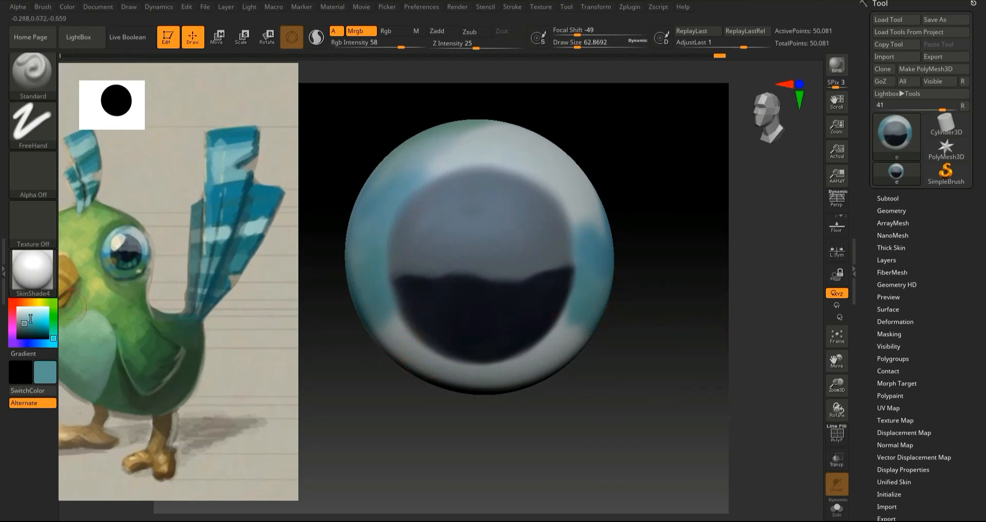
Step: Touch up the disc's navy half and sample the green below the reference bird's pupil, with Draw Size about 47
{"action": "left_click_drag", "start_coordinate": [23, 323], "coordinate": [466, 320]}
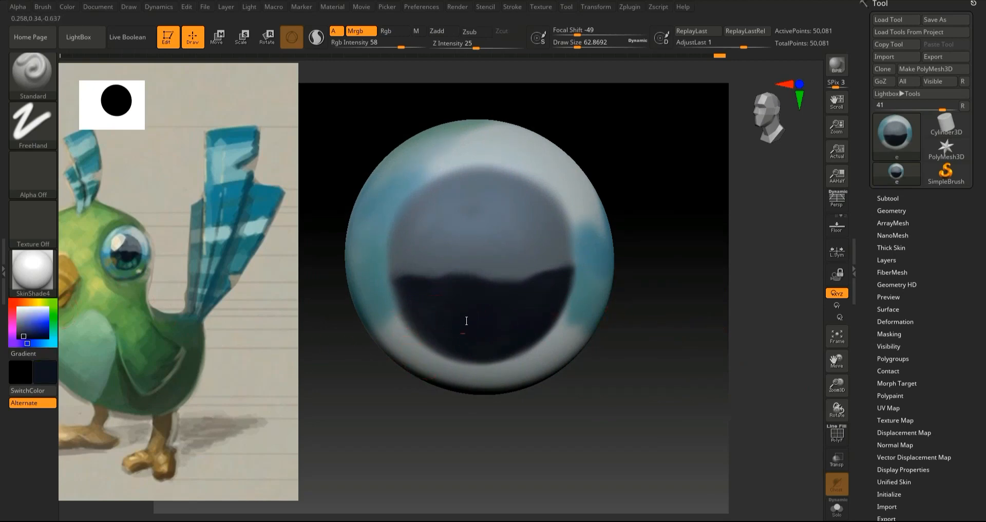
{"action": "key", "text": "["}
{"action": "key", "text": "z"}
{"action": "left_click_drag", "start_coordinate": [22, 332], "coordinate": [116, 275]}
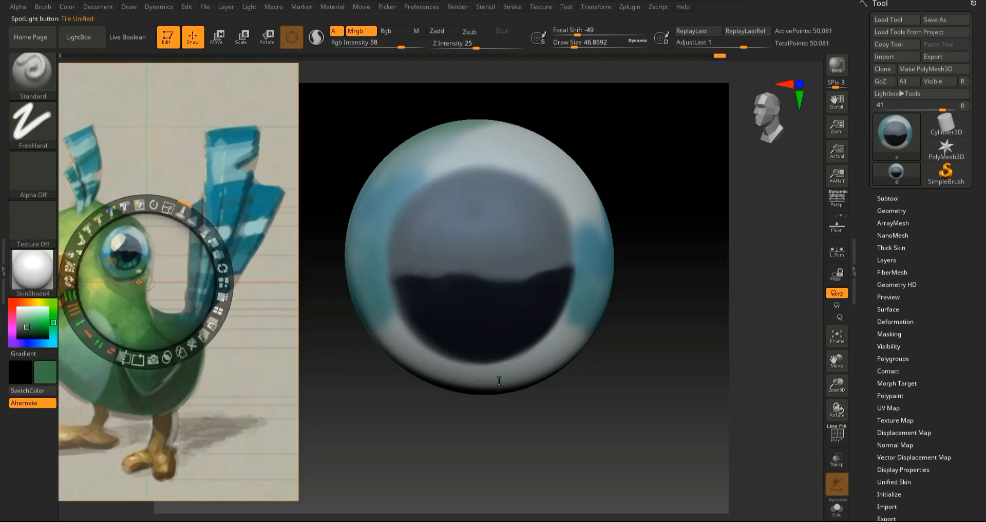
Step: Paint a green band on the sphere just beneath the disc's navy lower edge
{"action": "key", "text": "z"}
{"action": "left_click_drag", "start_coordinate": [501, 375], "coordinate": [544, 355]}
{"action": "left_click_drag", "start_coordinate": [646, 396], "coordinate": [649, 359]}
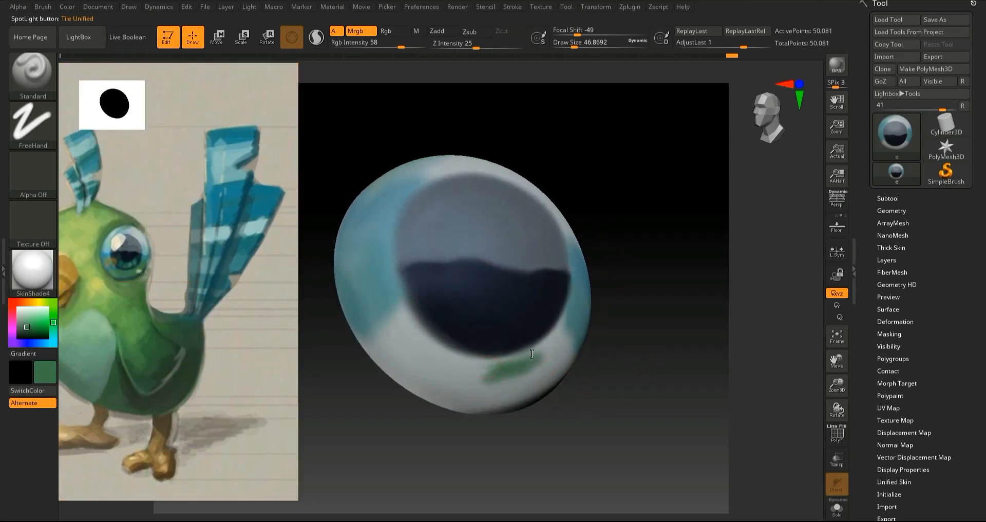
{"action": "left_click_drag", "start_coordinate": [502, 363], "coordinate": [554, 331]}
{"action": "mouse_move", "coordinate": [624, 391]}
{"action": "left_mouse_down"}
{"action": "mouse_move", "coordinate": [613, 399]}
{"action": "mouse_move", "coordinate": [622, 418]}
{"action": "mouse_move", "coordinate": [562, 336]}
{"action": "mouse_move", "coordinate": [555, 347]}
{"action": "left_mouse_up"}
Step: Fill the sphere's underside with green up to the navy edge and the right teal area at Draw Size about 67
{"action": "key", "text": "bracketright"}
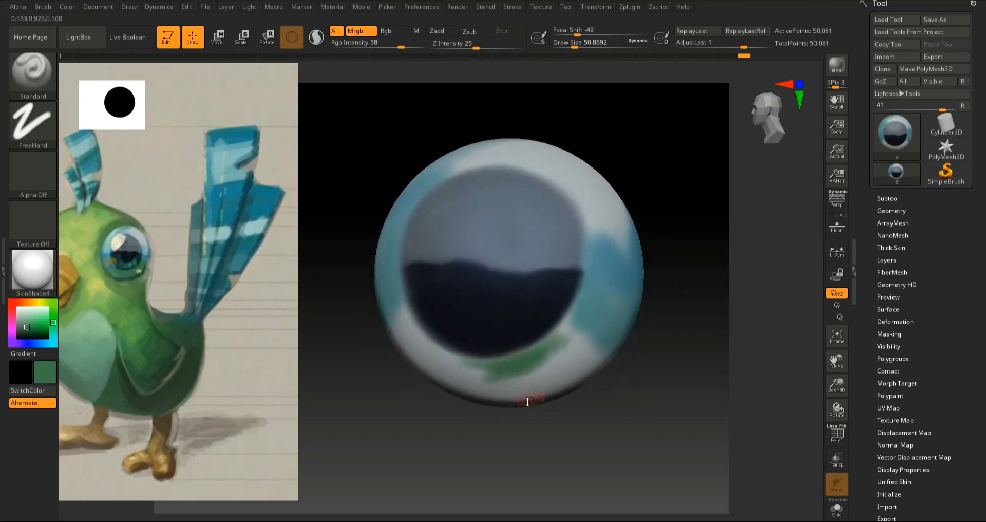
{"action": "key", "text": "bracketright"}
{"action": "mouse_move", "coordinate": [511, 395]}
{"action": "left_mouse_down"}
{"action": "mouse_move", "coordinate": [493, 380]}
{"action": "mouse_move", "coordinate": [546, 367]}
{"action": "mouse_move", "coordinate": [474, 388]}
{"action": "mouse_move", "coordinate": [433, 365]}
{"action": "mouse_move", "coordinate": [455, 359]}
{"action": "mouse_move", "coordinate": [477, 372]}
{"action": "mouse_move", "coordinate": [469, 383]}
{"action": "mouse_move", "coordinate": [516, 398]}
{"action": "left_mouse_up"}
{"action": "mouse_move", "coordinate": [529, 439]}
{"action": "left_mouse_down"}
{"action": "mouse_move", "coordinate": [568, 396]}
{"action": "mouse_move", "coordinate": [558, 398]}
{"action": "left_mouse_up"}
{"action": "mouse_move", "coordinate": [478, 413]}
{"action": "left_mouse_down"}
{"action": "mouse_move", "coordinate": [435, 401]}
{"action": "mouse_move", "coordinate": [534, 416]}
{"action": "mouse_move", "coordinate": [483, 405]}
{"action": "mouse_move", "coordinate": [517, 374]}
{"action": "left_mouse_up"}
{"action": "mouse_move", "coordinate": [433, 406]}
{"action": "left_mouse_down"}
{"action": "mouse_move", "coordinate": [420, 397]}
{"action": "mouse_move", "coordinate": [421, 375]}
{"action": "left_mouse_up"}
{"action": "mouse_move", "coordinate": [551, 415]}
{"action": "left_mouse_down"}
{"action": "mouse_move", "coordinate": [517, 395]}
{"action": "mouse_move", "coordinate": [521, 354]}
{"action": "mouse_move", "coordinate": [545, 339]}
{"action": "mouse_move", "coordinate": [535, 327]}
{"action": "mouse_move", "coordinate": [541, 395]}
{"action": "mouse_move", "coordinate": [528, 391]}
{"action": "mouse_move", "coordinate": [541, 342]}
{"action": "mouse_move", "coordinate": [572, 396]}
{"action": "mouse_move", "coordinate": [573, 386]}
{"action": "left_mouse_up"}
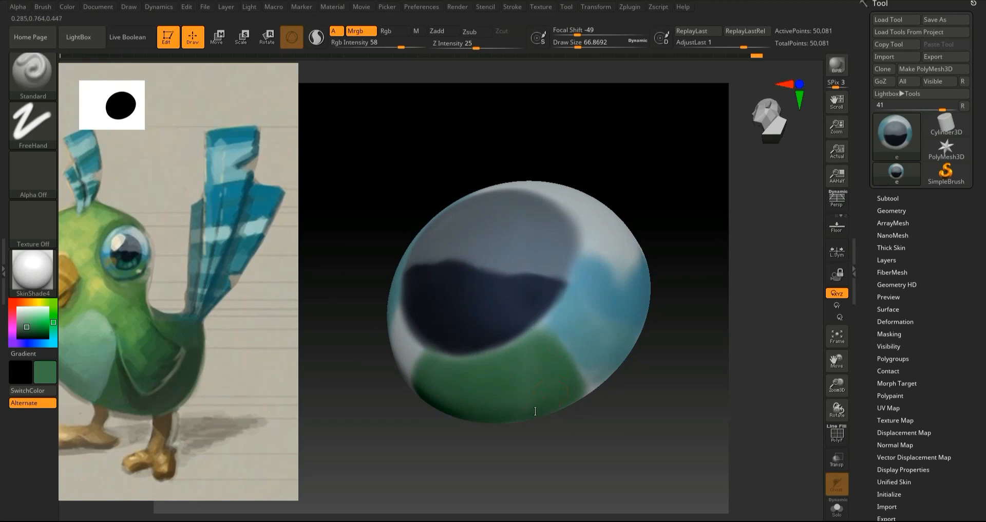
Step: Fill the white gap on the sphere's lower-left rim with dark teal sampled from the reference bird's eye
{"action": "key", "text": "c"}
{"action": "key", "text": "c"}
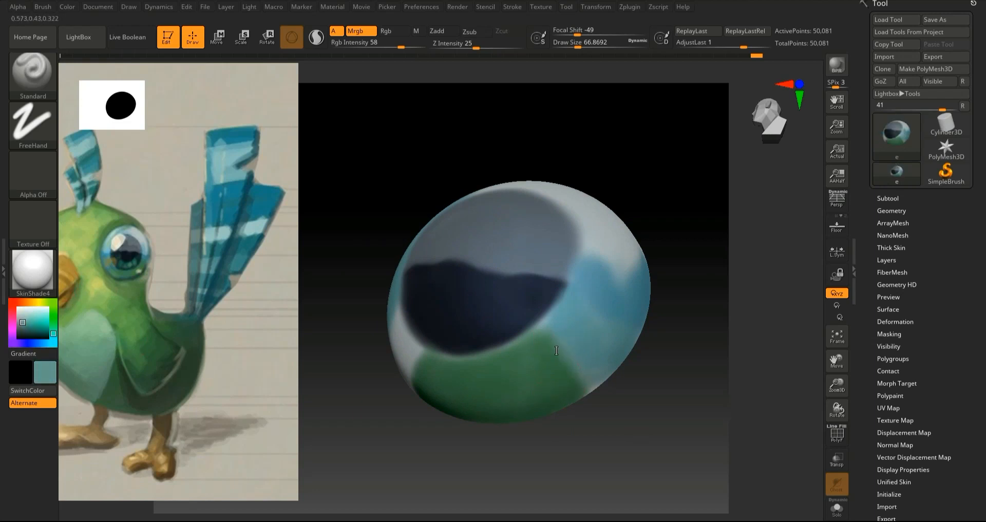
{"action": "left_click_drag", "start_coordinate": [592, 453], "coordinate": [587, 452]}
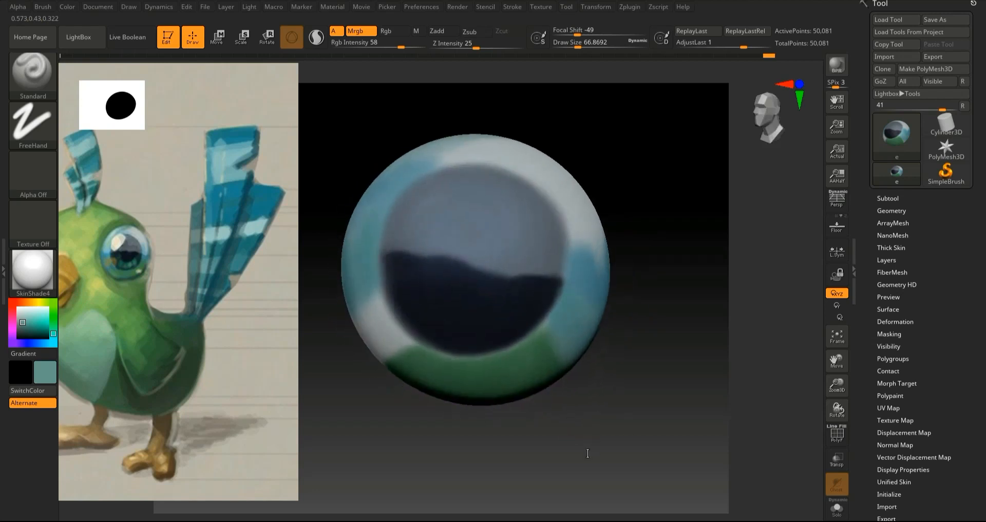
{"action": "left_click_drag", "start_coordinate": [57, 286], "coordinate": [100, 272]}
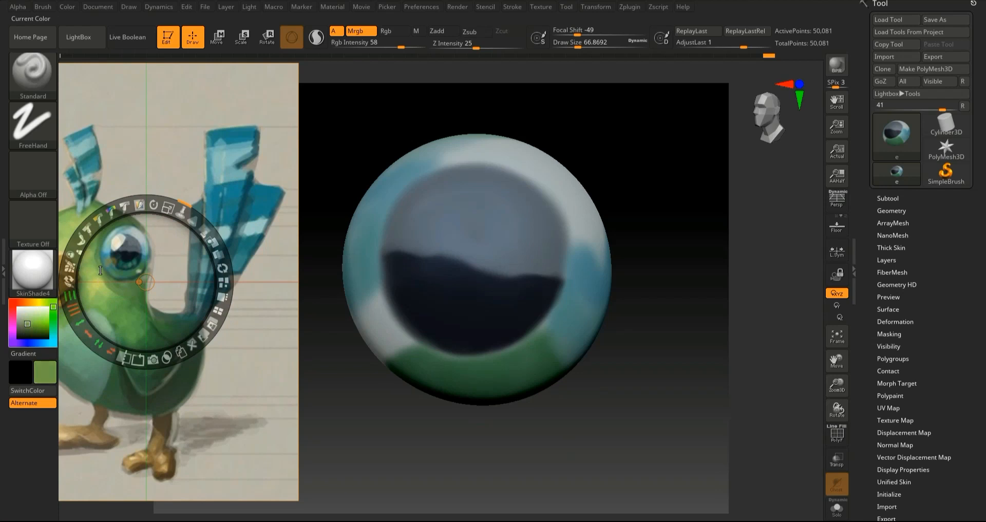
{"action": "key", "text": "z"}
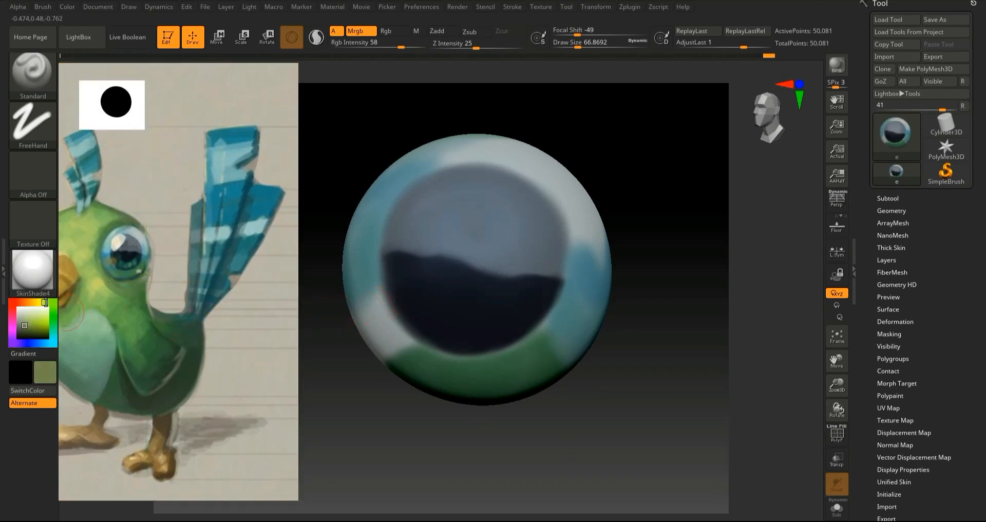
{"action": "key", "text": "z"}
{"action": "left_click_drag", "start_coordinate": [44, 314], "coordinate": [106, 267]}
{"action": "key", "text": "z"}
{"action": "mouse_move", "coordinate": [370, 302]}
{"action": "left_mouse_down"}
{"action": "mouse_move", "coordinate": [382, 313]}
{"action": "mouse_move", "coordinate": [359, 334]}
{"action": "mouse_move", "coordinate": [378, 327]}
{"action": "mouse_move", "coordinate": [390, 341]}
{"action": "mouse_move", "coordinate": [396, 333]}
{"action": "left_mouse_up"}
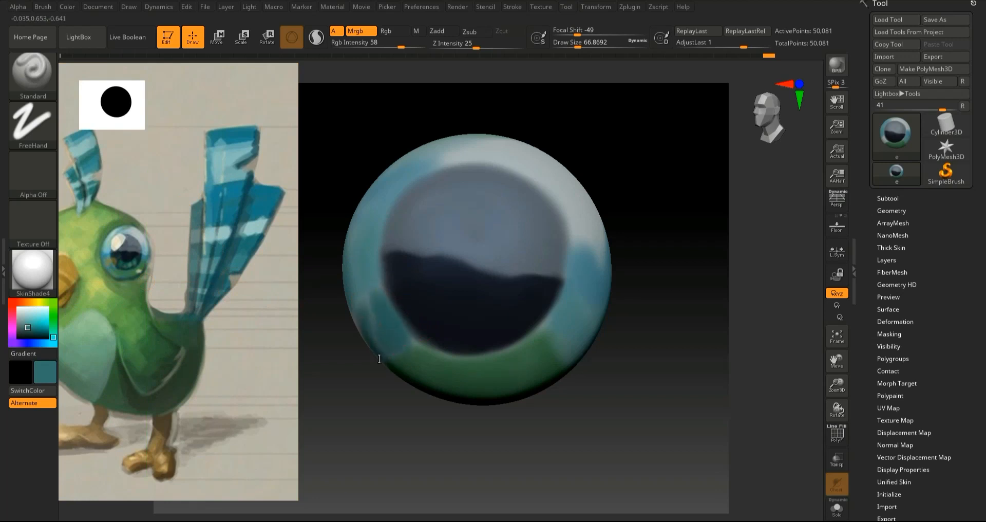
{"action": "mouse_move", "coordinate": [363, 341]}
{"action": "left_mouse_down"}
{"action": "mouse_move", "coordinate": [374, 384]}
{"action": "mouse_move", "coordinate": [379, 374]}
{"action": "left_mouse_up"}
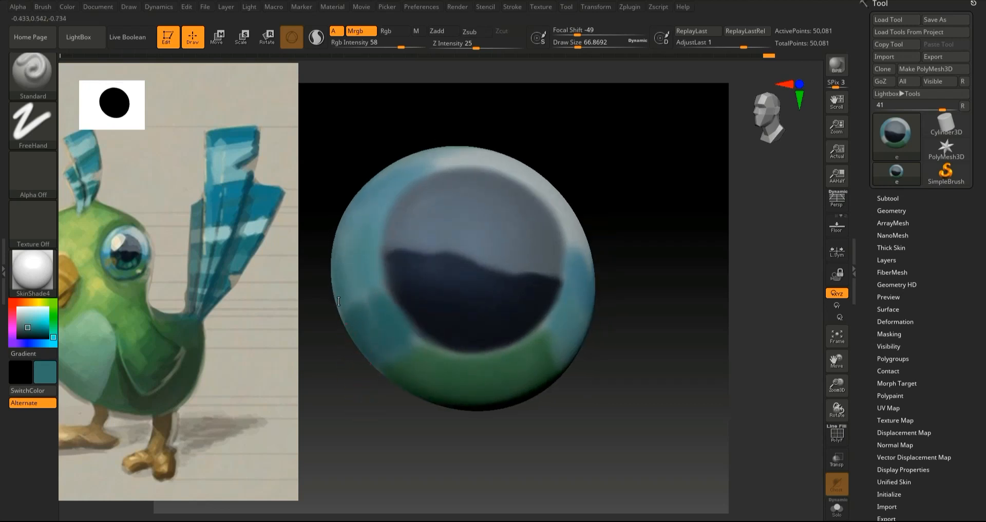
{"action": "mouse_move", "coordinate": [382, 355]}
{"action": "left_mouse_down"}
{"action": "mouse_move", "coordinate": [385, 430]}
{"action": "mouse_move", "coordinate": [383, 409]}
{"action": "left_mouse_up"}
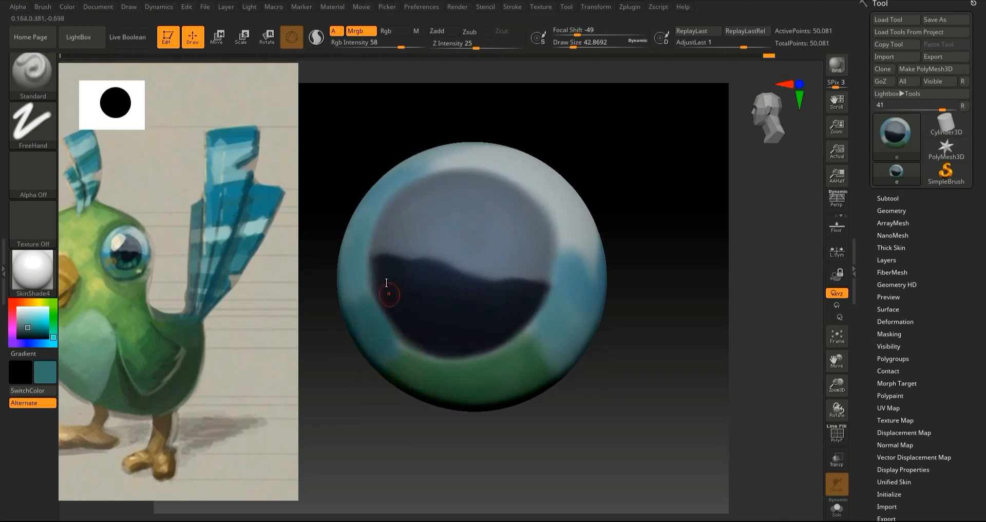
Step: Switch the paint colour to dark navy and touch up the navy half's left edge with Draw Size about 31
{"action": "left_click", "coordinate": [27, 343]}
{"action": "left_click_drag", "start_coordinate": [25, 329], "coordinate": [23, 336]}
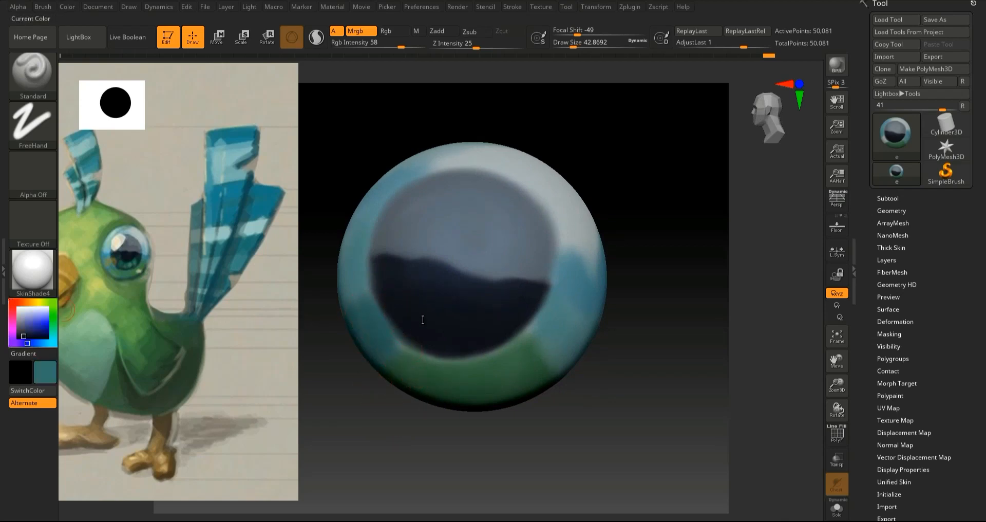
{"action": "key", "text": "bracketleft"}
{"action": "key", "text": "bracketleft"}
{"action": "key", "text": "bracketleft"}
{"action": "mouse_move", "coordinate": [379, 294]}
{"action": "left_mouse_down"}
{"action": "mouse_move", "coordinate": [383, 315]}
{"action": "mouse_move", "coordinate": [378, 296]}
{"action": "left_mouse_up"}
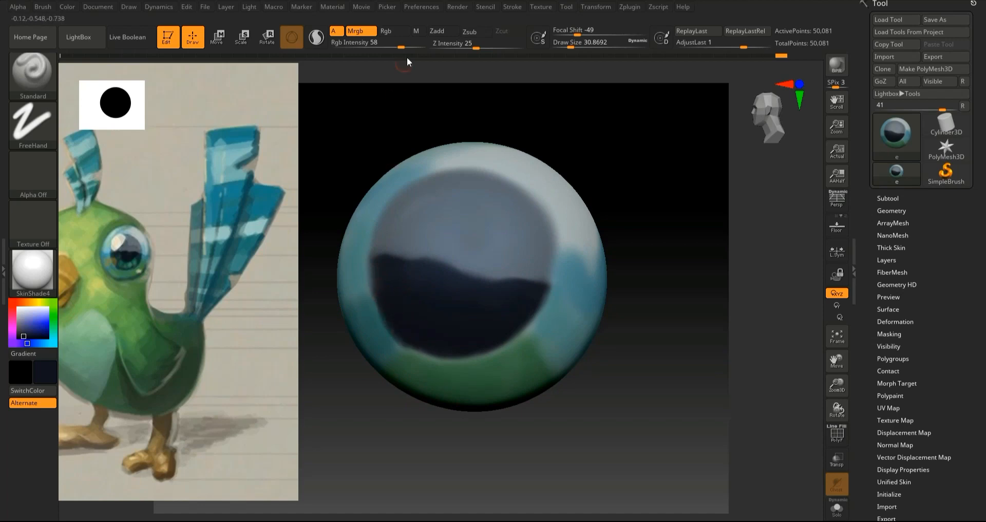
Step: Clean up the navy half's lower outline and even out its fill at Rgb Intensity 80
{"action": "left_click", "coordinate": [413, 46]}
{"action": "left_click_drag", "start_coordinate": [420, 348], "coordinate": [406, 345]}
{"action": "mouse_move", "coordinate": [441, 350]}
{"action": "left_mouse_down"}
{"action": "mouse_move", "coordinate": [431, 351]}
{"action": "mouse_move", "coordinate": [440, 355]}
{"action": "left_mouse_up"}
{"action": "mouse_move", "coordinate": [393, 320]}
{"action": "left_mouse_down"}
{"action": "mouse_move", "coordinate": [372, 269]}
{"action": "mouse_move", "coordinate": [402, 330]}
{"action": "left_mouse_up"}
{"action": "left_click_drag", "start_coordinate": [435, 460], "coordinate": [439, 463]}
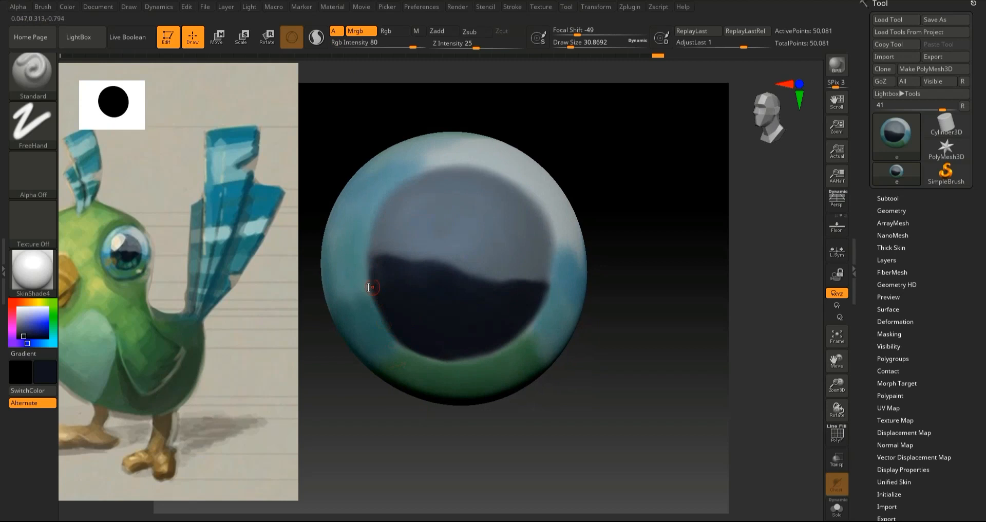
{"action": "left_click_drag", "start_coordinate": [398, 332], "coordinate": [371, 287]}
{"action": "mouse_move", "coordinate": [370, 278]}
{"action": "left_mouse_down"}
{"action": "mouse_move", "coordinate": [366, 256]}
{"action": "mouse_move", "coordinate": [383, 313]}
{"action": "mouse_move", "coordinate": [409, 332]}
{"action": "mouse_move", "coordinate": [472, 349]}
{"action": "mouse_move", "coordinate": [496, 329]}
{"action": "left_mouse_up"}
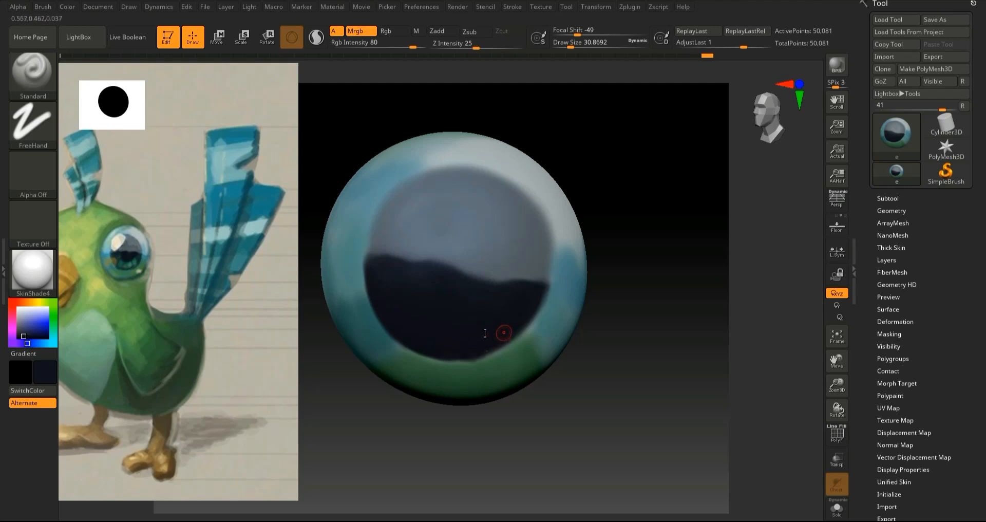
{"action": "mouse_move", "coordinate": [443, 347]}
{"action": "left_mouse_down"}
{"action": "mouse_move", "coordinate": [429, 286]}
{"action": "mouse_move", "coordinate": [475, 345]}
{"action": "left_mouse_up"}
{"action": "left_click_drag", "start_coordinate": [526, 319], "coordinate": [533, 303]}
{"action": "left_click_drag", "start_coordinate": [449, 320], "coordinate": [408, 319]}
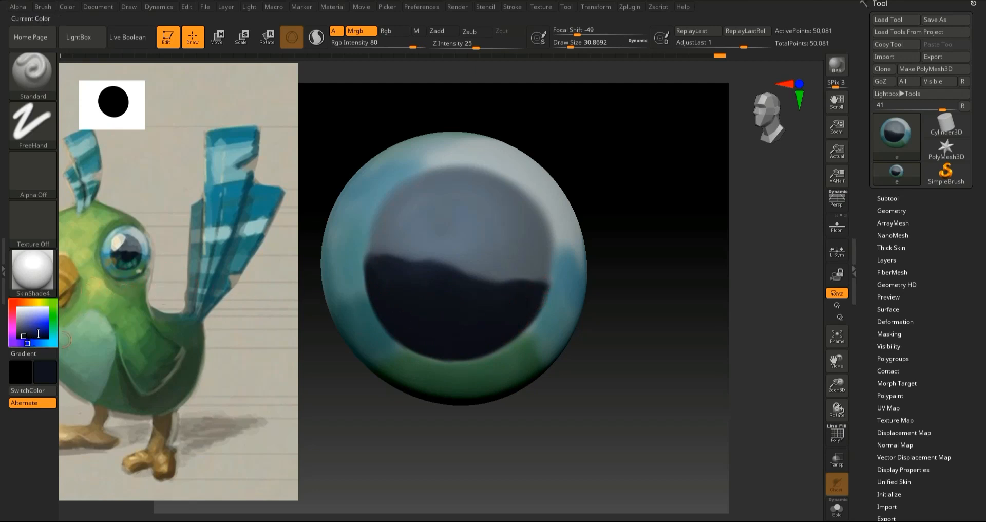
Step: Sample pale green from the reference and dab a spot on the green band's right end, raising Rgb Intensity to 100
{"action": "key", "text": "z"}
{"action": "mouse_move", "coordinate": [39, 331]}
{"action": "left_mouse_down"}
{"action": "mouse_move", "coordinate": [128, 265]}
{"action": "mouse_move", "coordinate": [140, 280]}
{"action": "left_mouse_up"}
{"action": "key", "text": "z"}
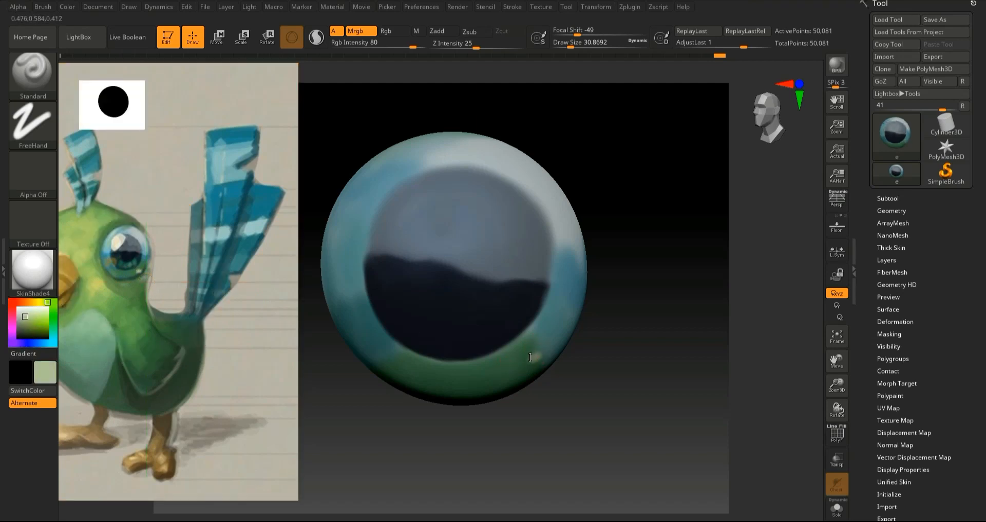
{"action": "left_click_drag", "start_coordinate": [584, 385], "coordinate": [579, 383]}
{"action": "left_click", "coordinate": [534, 356]}
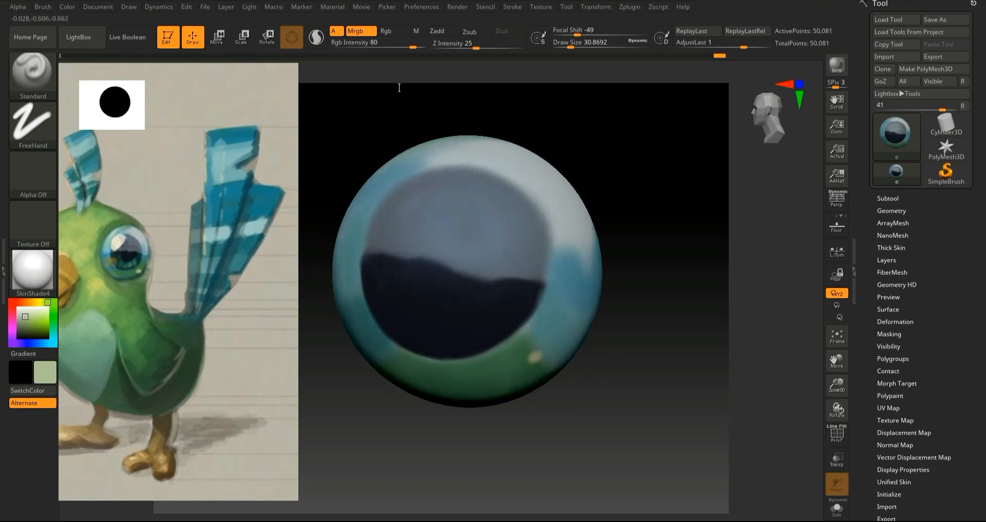
{"action": "left_click_drag", "start_coordinate": [415, 47], "coordinate": [426, 46]}
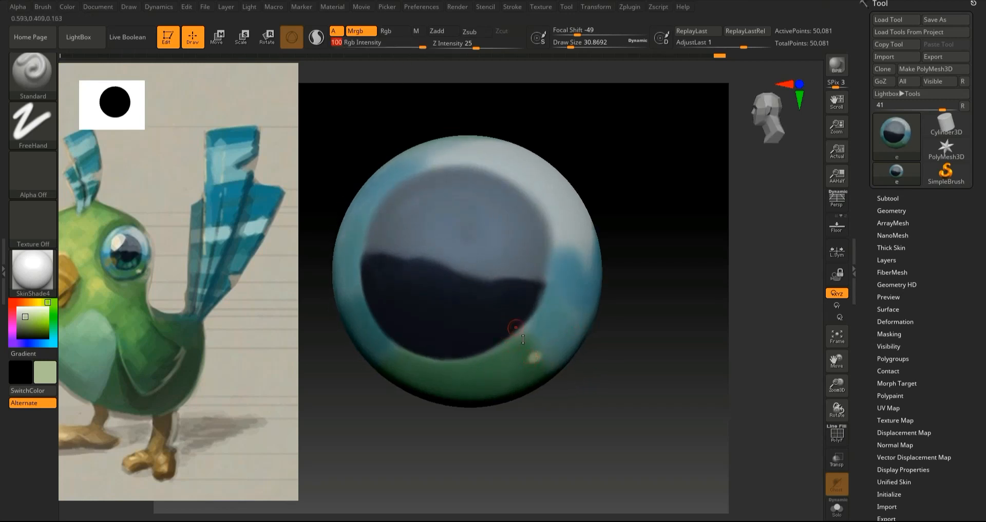
{"action": "left_click", "coordinate": [537, 361]}
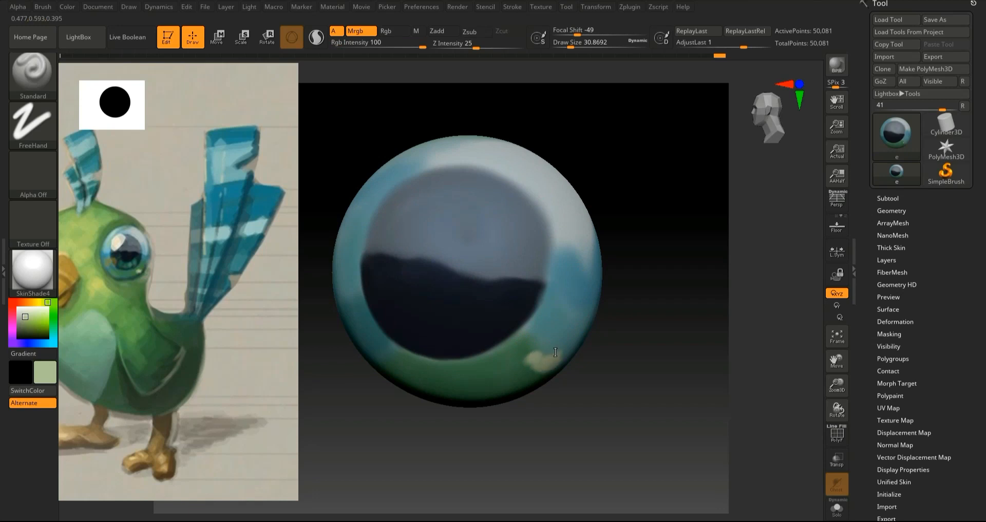
Step: Lighten the pale green and repaint the spot wider across the border of the green and teal areas
{"action": "left_click_drag", "start_coordinate": [570, 371], "coordinate": [583, 403]}
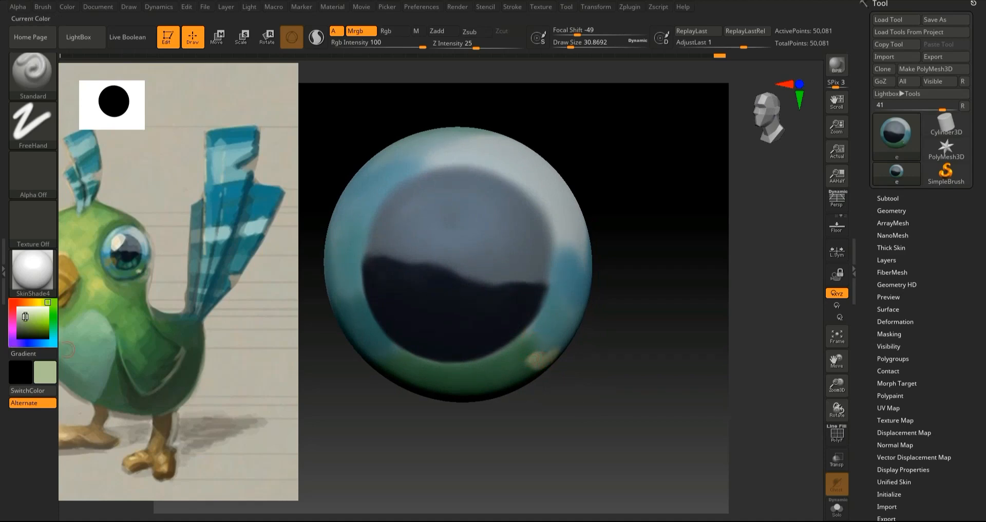
{"action": "left_click_drag", "start_coordinate": [24, 311], "coordinate": [29, 315]}
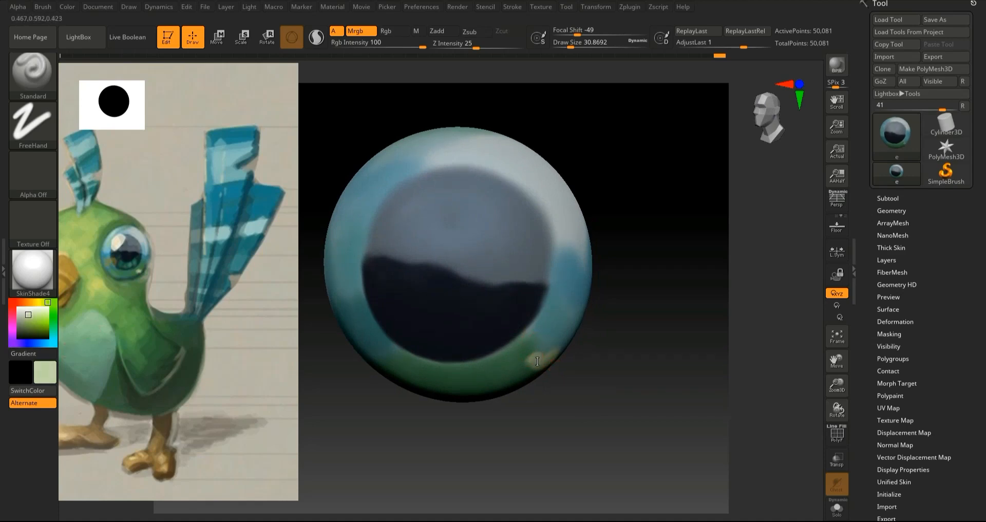
{"action": "key", "text": "c"}
{"action": "left_click_drag", "start_coordinate": [571, 400], "coordinate": [539, 398]}
{"action": "left_click_drag", "start_coordinate": [526, 356], "coordinate": [555, 356]}
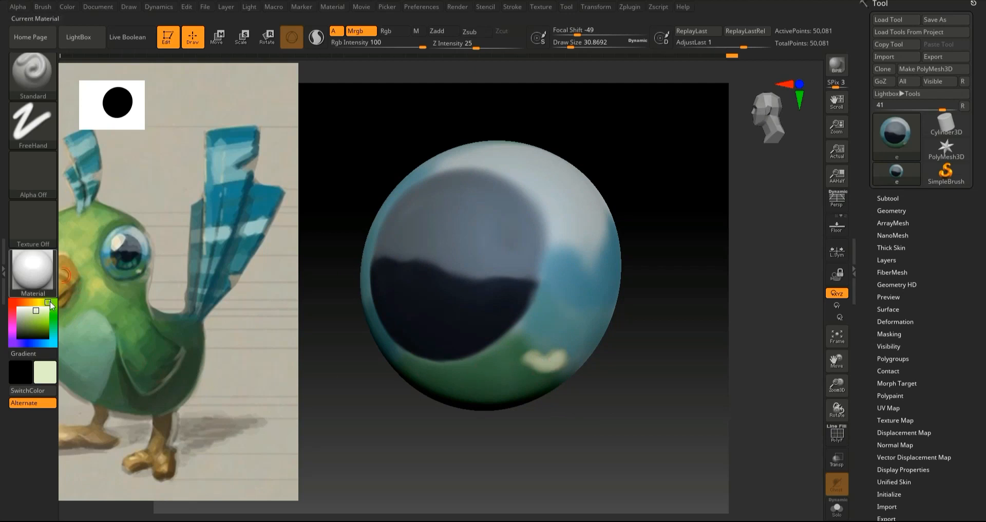
Step: Trim the edges of the pale spot with the surrounding green and teal
{"action": "left_click_drag", "start_coordinate": [39, 313], "coordinate": [516, 367]}
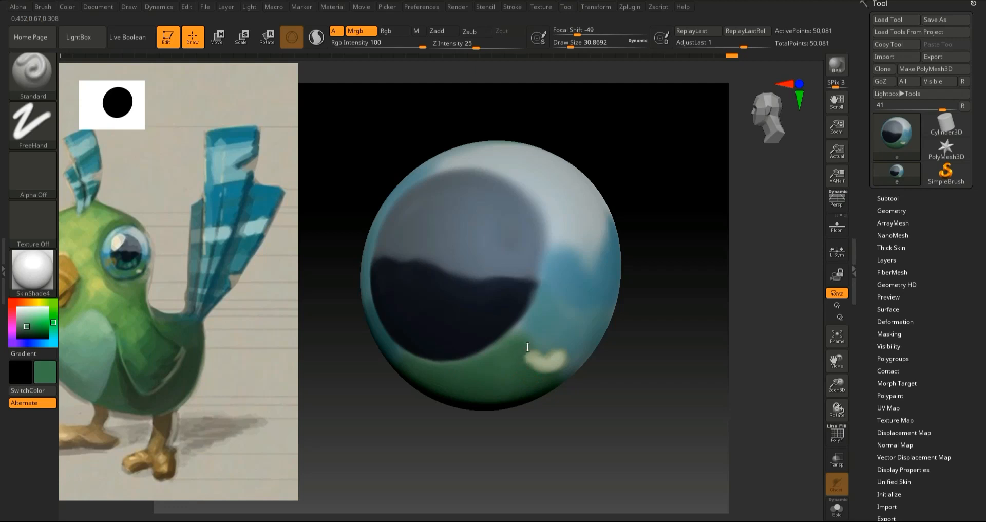
{"action": "left_click_drag", "start_coordinate": [528, 346], "coordinate": [550, 375]}
{"action": "left_click_drag", "start_coordinate": [59, 314], "coordinate": [557, 328]}
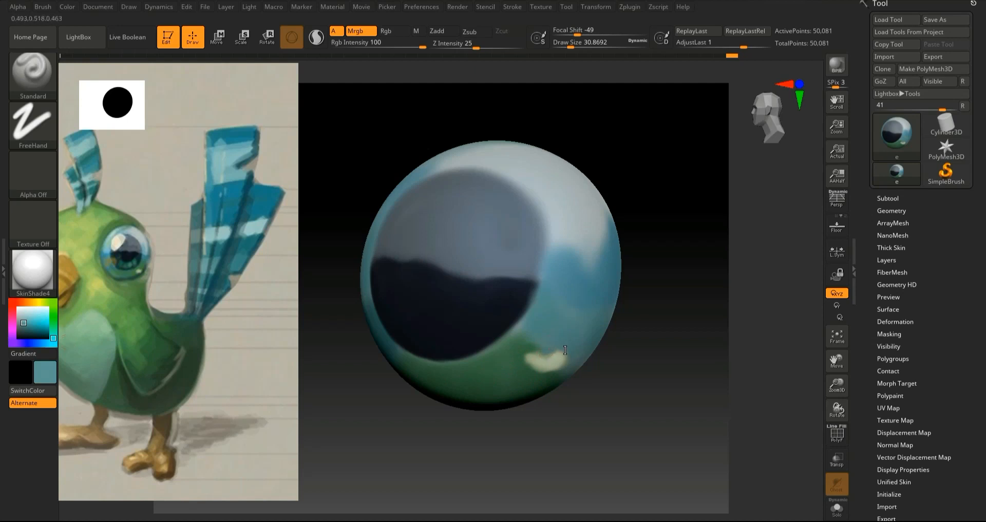
{"action": "left_click_drag", "start_coordinate": [602, 388], "coordinate": [637, 385]}
Step: Go over the pale spot again with a light yellow-green
{"action": "left_click_drag", "start_coordinate": [51, 329], "coordinate": [536, 363]}
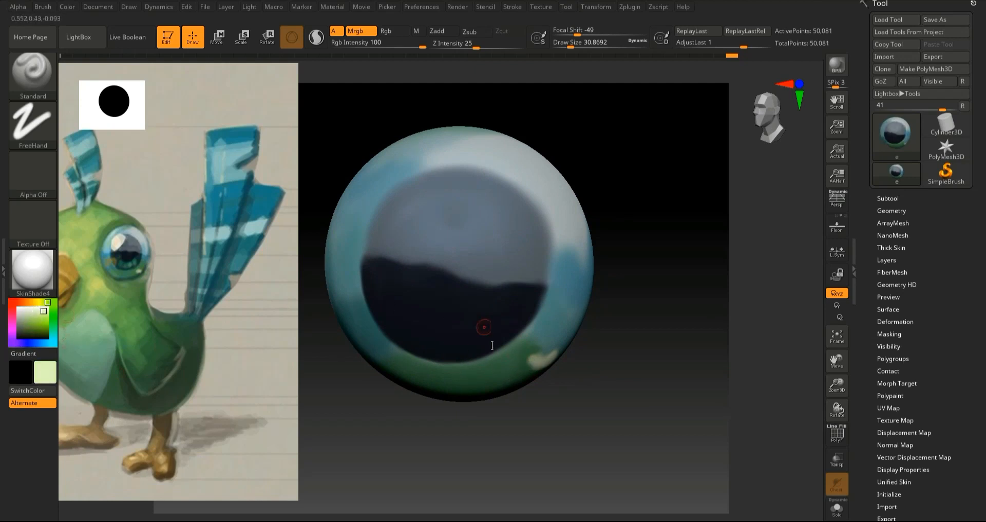
{"action": "left_click_drag", "start_coordinate": [580, 391], "coordinate": [541, 363]}
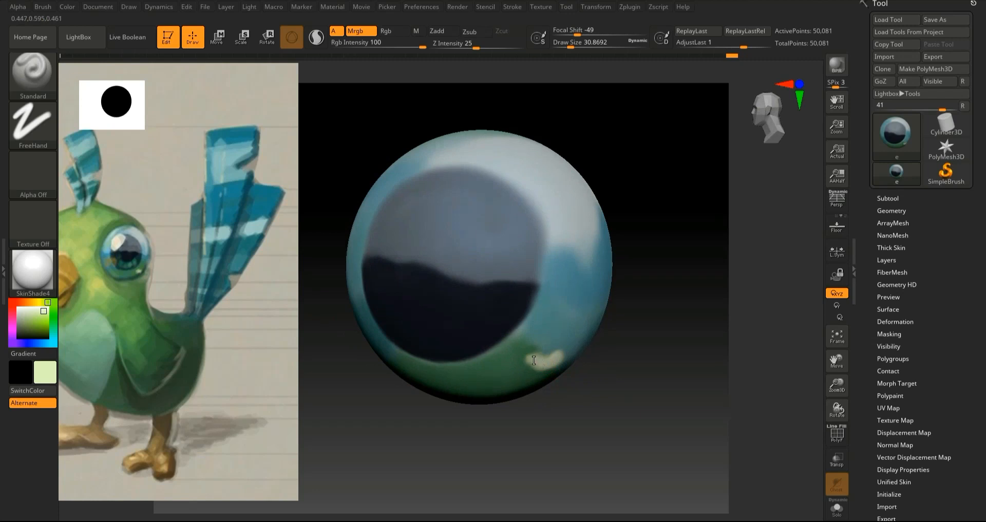
{"action": "mouse_move", "coordinate": [616, 373]}
{"action": "left_mouse_down"}
{"action": "mouse_move", "coordinate": [627, 375]}
{"action": "mouse_move", "coordinate": [599, 379]}
{"action": "left_mouse_up"}
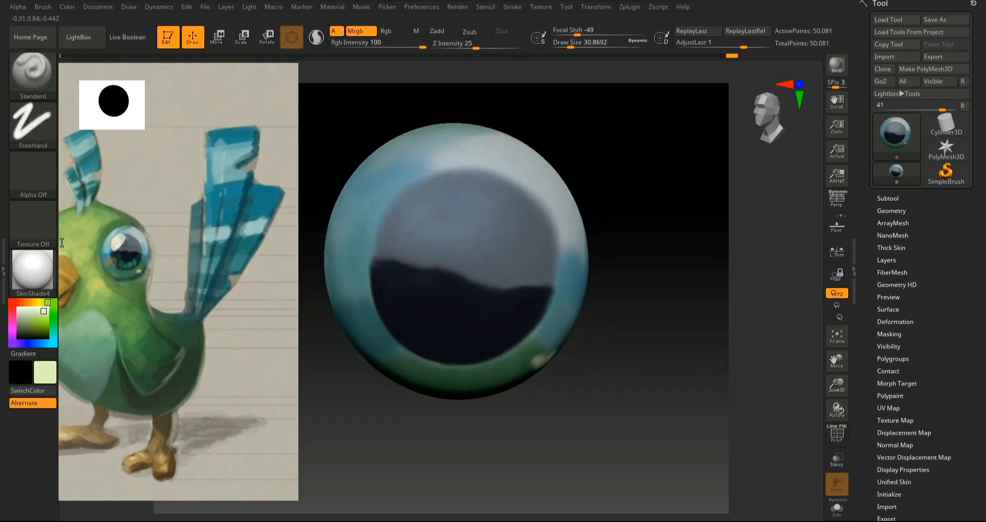
Step: Sample the cream highlight from the reference bird's eye and dab it on the disc's upper-left edge
{"action": "key", "text": "shift+z"}
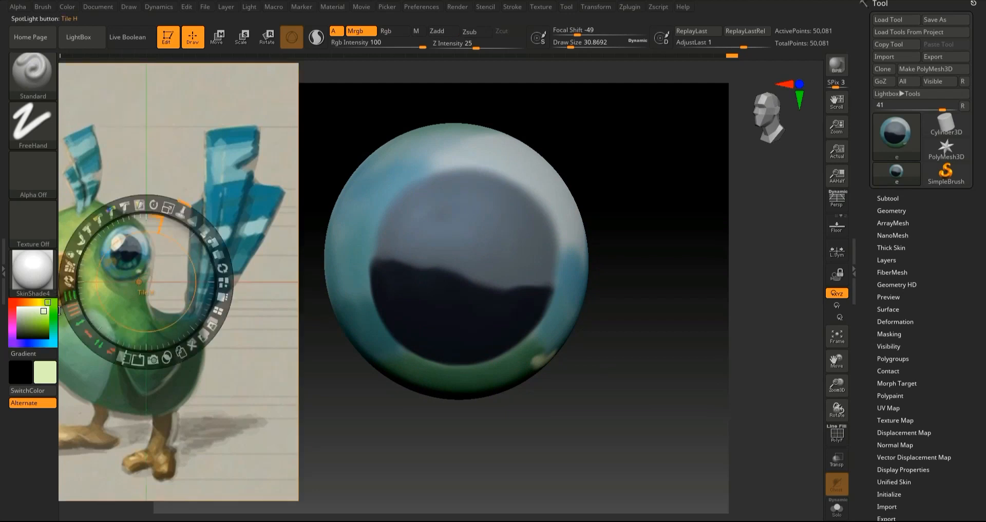
{"action": "key", "text": "c"}
{"action": "key", "text": "c"}
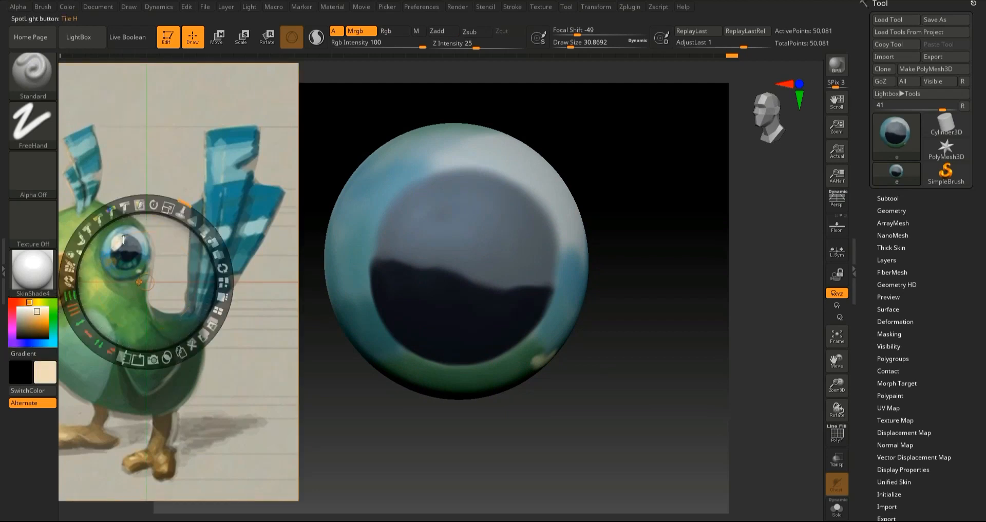
{"action": "key", "text": "z"}
{"action": "left_click_drag", "start_coordinate": [381, 244], "coordinate": [373, 235]}
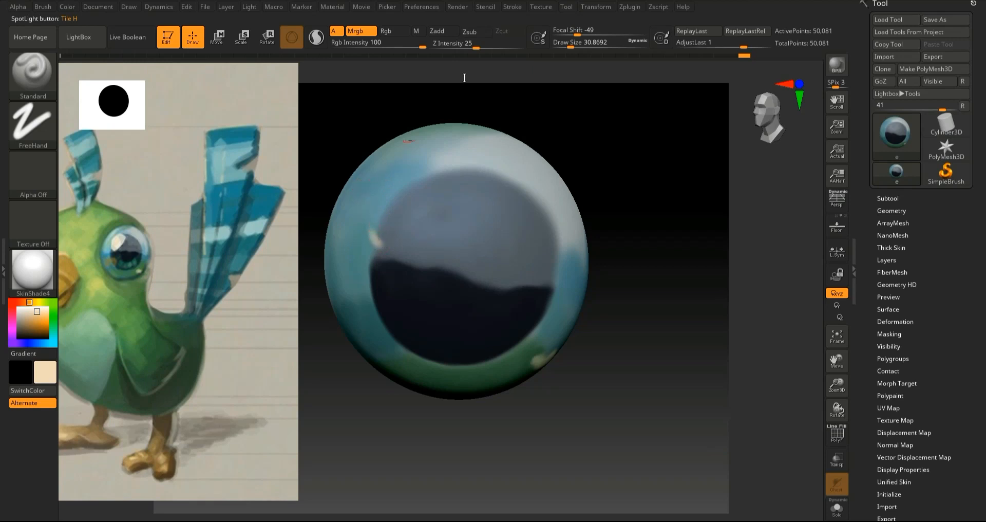
Step: Outline and fill a slanted oval cream highlight on the disc's upper left with Focal Shift -94 and Draw Size about 19
{"action": "left_click", "coordinate": [558, 33]}
{"action": "key", "text": "["}
{"action": "key", "text": "["}
{"action": "mouse_move", "coordinate": [372, 218]}
{"action": "left_mouse_down"}
{"action": "mouse_move", "coordinate": [420, 176]}
{"action": "mouse_move", "coordinate": [437, 187]}
{"action": "left_mouse_up"}
{"action": "mouse_move", "coordinate": [371, 234]}
{"action": "left_mouse_down"}
{"action": "mouse_move", "coordinate": [390, 256]}
{"action": "mouse_move", "coordinate": [406, 250]}
{"action": "mouse_move", "coordinate": [442, 192]}
{"action": "mouse_move", "coordinate": [444, 204]}
{"action": "left_mouse_up"}
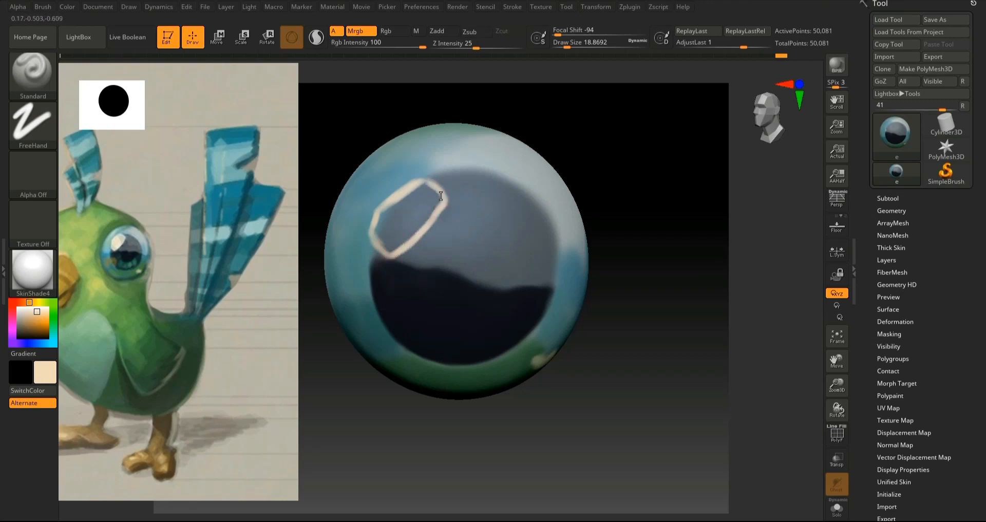
{"action": "mouse_move", "coordinate": [419, 222]}
{"action": "left_mouse_down"}
{"action": "mouse_move", "coordinate": [429, 212]}
{"action": "mouse_move", "coordinate": [425, 191]}
{"action": "mouse_move", "coordinate": [395, 207]}
{"action": "mouse_move", "coordinate": [420, 184]}
{"action": "mouse_move", "coordinate": [381, 214]}
{"action": "mouse_move", "coordinate": [374, 234]}
{"action": "mouse_move", "coordinate": [389, 251]}
{"action": "mouse_move", "coordinate": [386, 213]}
{"action": "mouse_move", "coordinate": [376, 224]}
{"action": "mouse_move", "coordinate": [432, 196]}
{"action": "mouse_move", "coordinate": [403, 233]}
{"action": "mouse_move", "coordinate": [397, 221]}
{"action": "mouse_move", "coordinate": [392, 249]}
{"action": "left_mouse_up"}
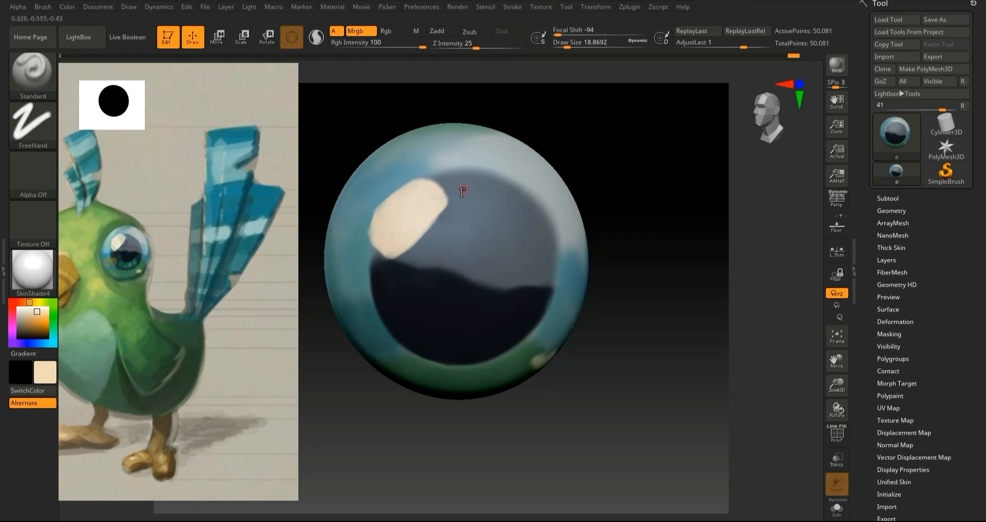
Step: Darken the disc's edge beside the cream highlight and paint blue on the iris area above it
{"action": "key", "text": "c"}
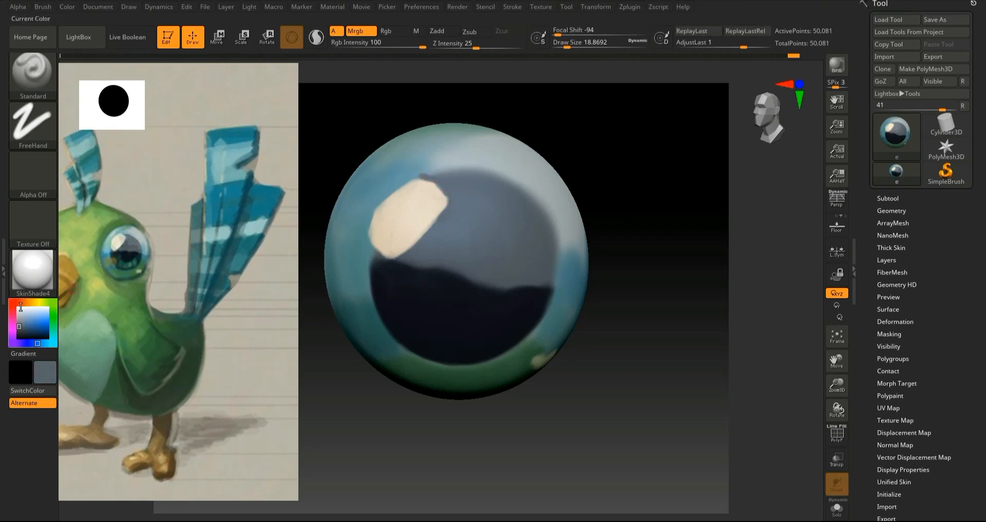
{"action": "left_click_drag", "start_coordinate": [29, 317], "coordinate": [419, 170]}
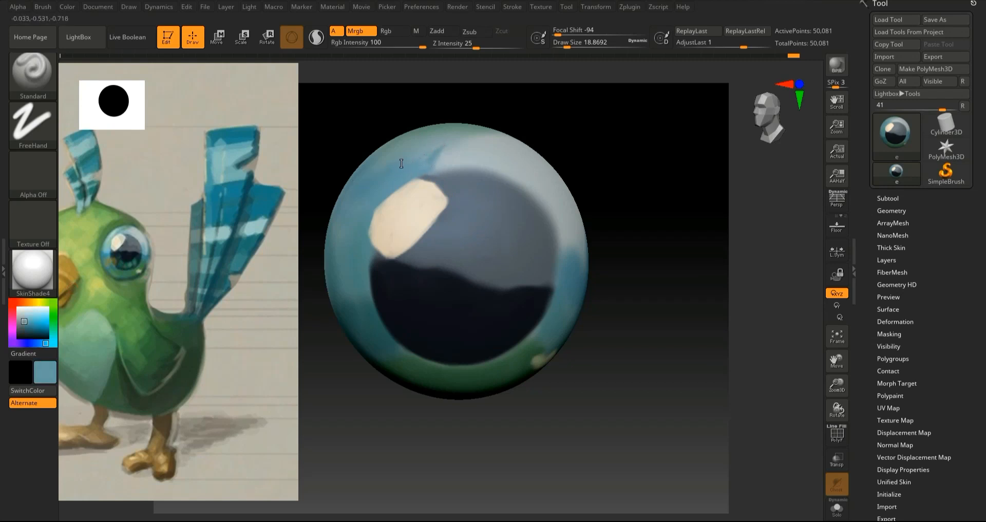
{"action": "left_click_drag", "start_coordinate": [431, 157], "coordinate": [398, 167]}
{"action": "left_click_drag", "start_coordinate": [371, 202], "coordinate": [382, 157]}
Step: Soften the blue on the iris's upper left with paler blues at Rgb Intensity 64, Focal Shift -78 and Draw Size about 31
{"action": "mouse_move", "coordinate": [24, 314]}
{"action": "left_mouse_down"}
{"action": "mouse_move", "coordinate": [23, 331]}
{"action": "mouse_move", "coordinate": [20, 317]}
{"action": "left_mouse_up"}
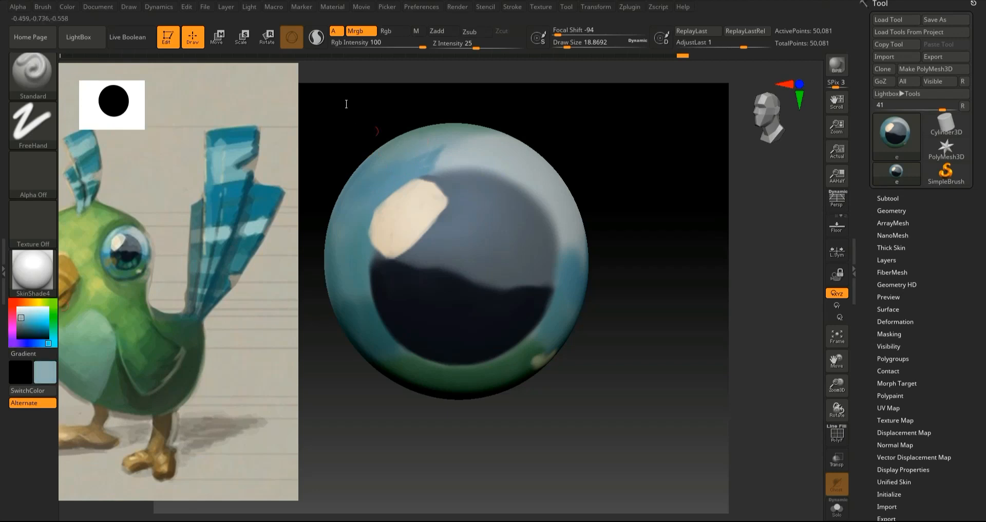
{"action": "left_click_drag", "start_coordinate": [422, 46], "coordinate": [405, 45]}
{"action": "key", "text": "bracketright"}
{"action": "left_click", "coordinate": [564, 34]}
{"action": "mouse_move", "coordinate": [17, 319]}
{"action": "left_mouse_down"}
{"action": "mouse_move", "coordinate": [30, 323]}
{"action": "mouse_move", "coordinate": [23, 320]}
{"action": "left_mouse_up"}
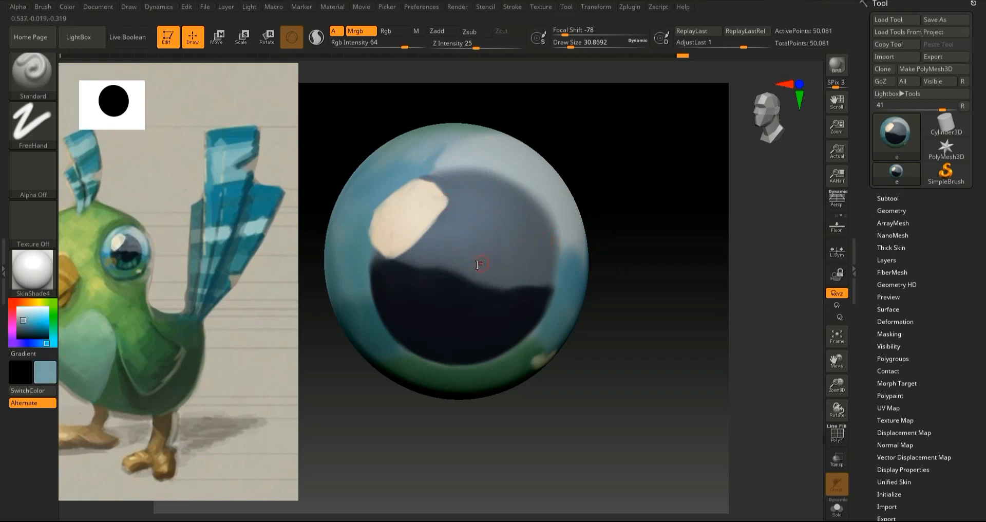
Step: Sample the olive-brown from the reference bird's eye and paint a short stroke across the pupil's lower-left edge
{"action": "left_click_drag", "start_coordinate": [694, 250], "coordinate": [687, 247]}
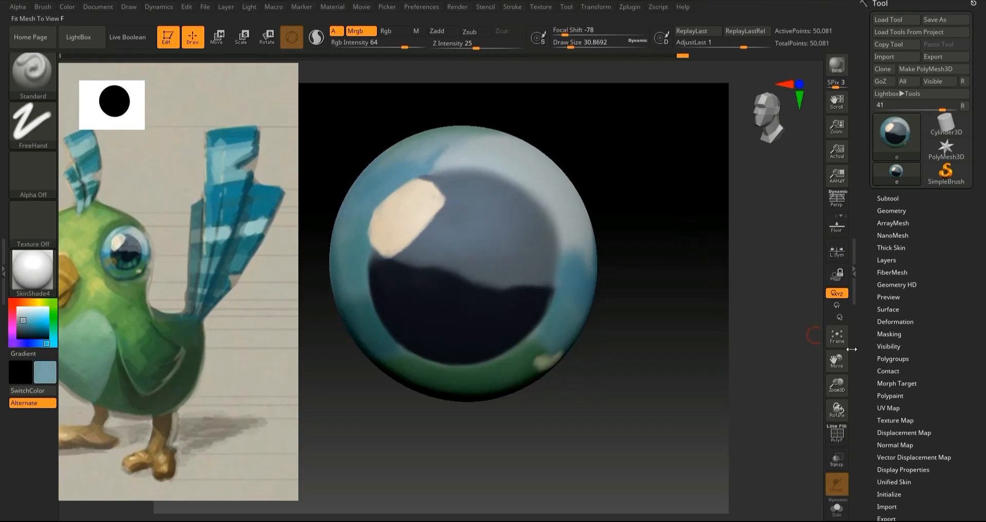
{"action": "left_click_drag", "start_coordinate": [837, 381], "coordinate": [837, 384]}
{"action": "left_click_drag", "start_coordinate": [835, 358], "coordinate": [834, 340]}
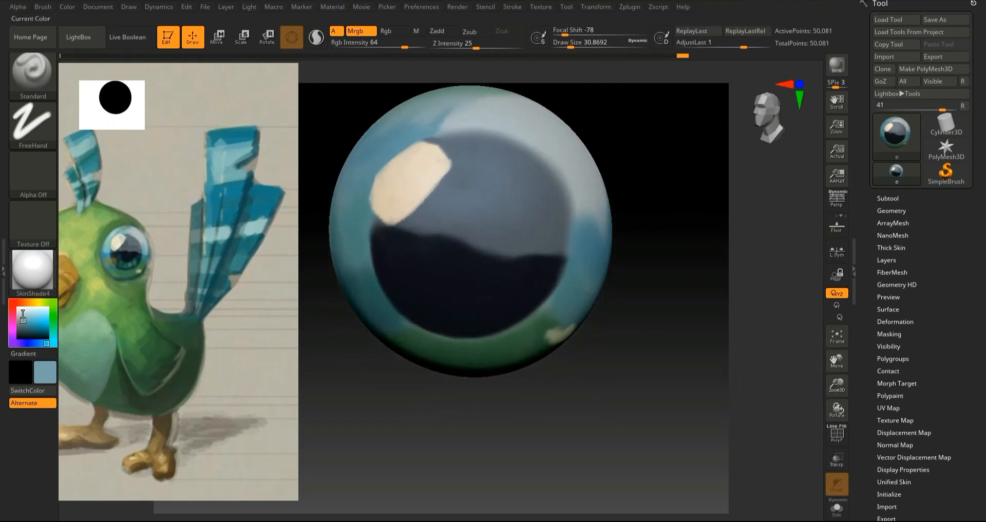
{"action": "key", "text": "z"}
{"action": "left_click_drag", "start_coordinate": [26, 316], "coordinate": [101, 258]}
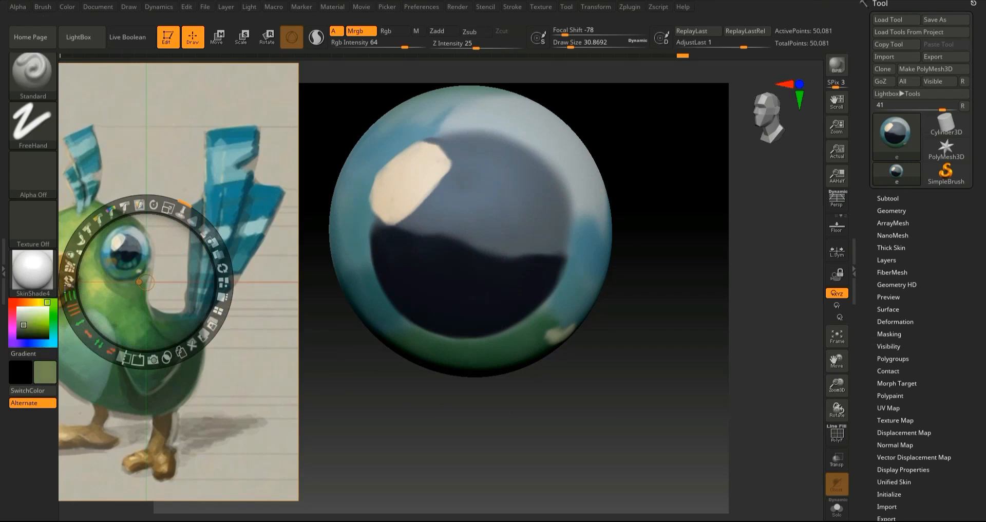
{"action": "left_click_drag", "start_coordinate": [37, 312], "coordinate": [109, 262]}
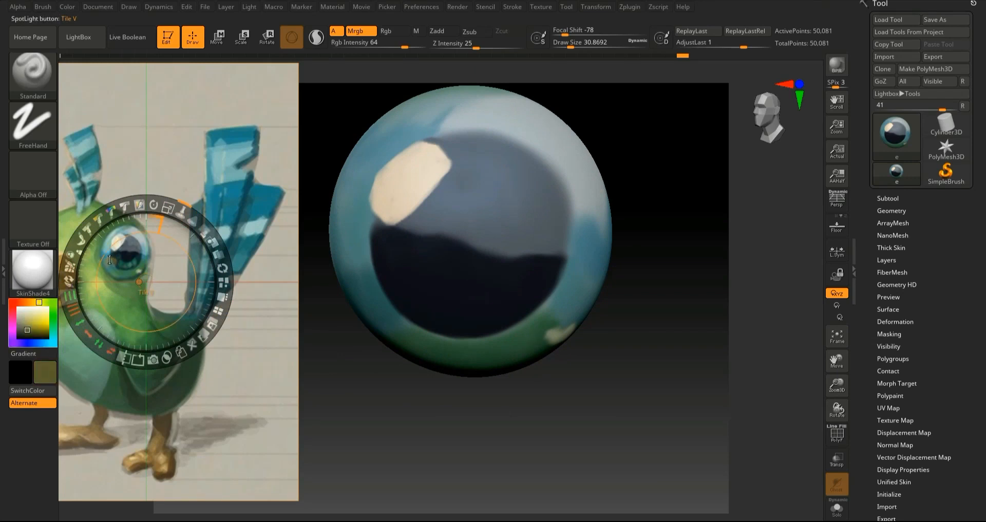
{"action": "key", "text": "z"}
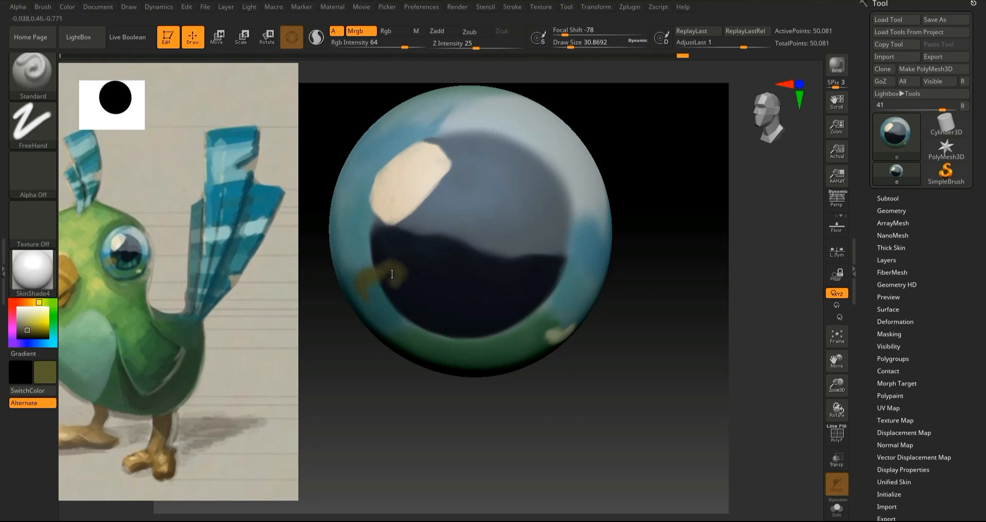
{"action": "left_click_drag", "start_coordinate": [380, 271], "coordinate": [367, 272]}
Step: Sample a dark teal from the reference eye and dab it on the dark pupil just above the olive-brown stroke
{"action": "left_click_drag", "start_coordinate": [842, 388], "coordinate": [842, 377]}
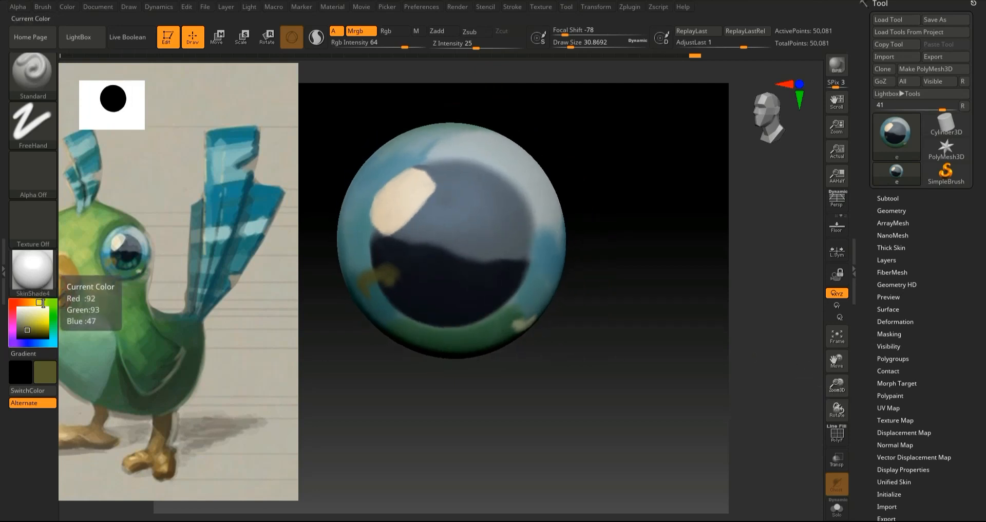
{"action": "key", "text": "z"}
{"action": "left_click_drag", "start_coordinate": [36, 315], "coordinate": [120, 259]}
{"action": "key", "text": "z"}
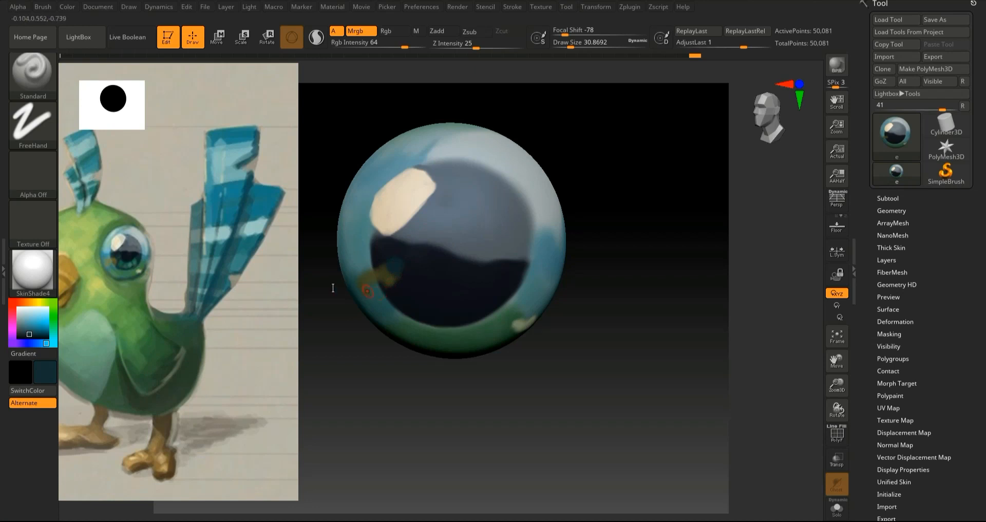
Step: Paint a sampled deep green patch beside the olive-brown stroke and square its edges with the dark pupil colour
{"action": "key", "text": "z"}
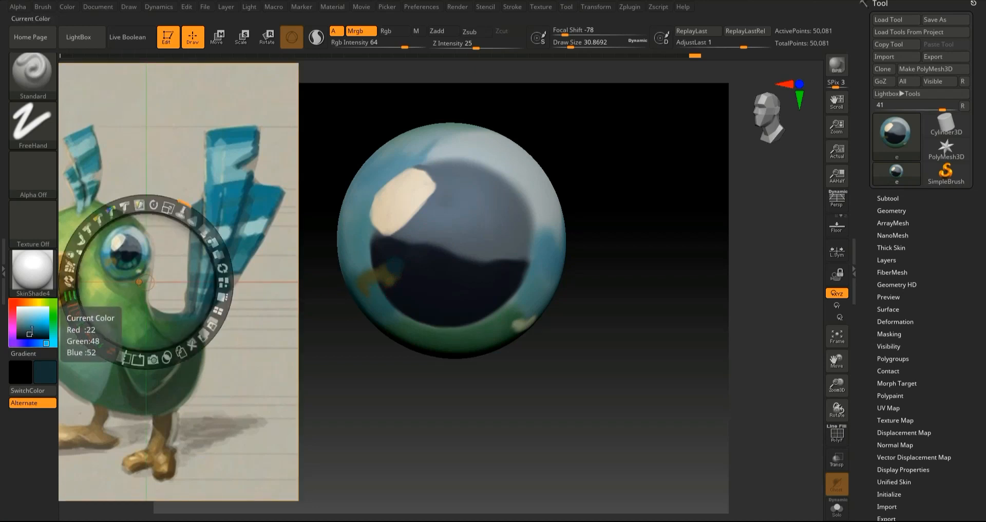
{"action": "left_click_drag", "start_coordinate": [30, 331], "coordinate": [116, 263]}
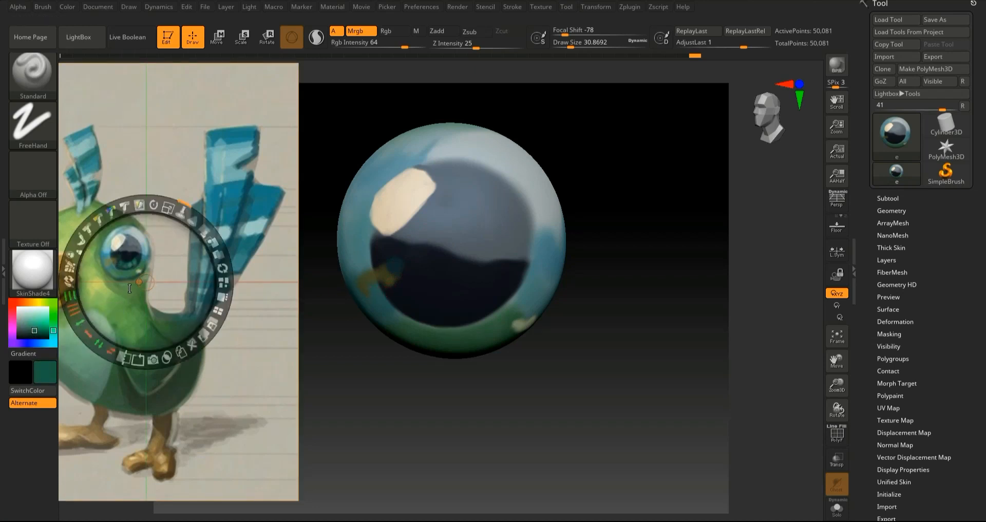
{"action": "key", "text": "z"}
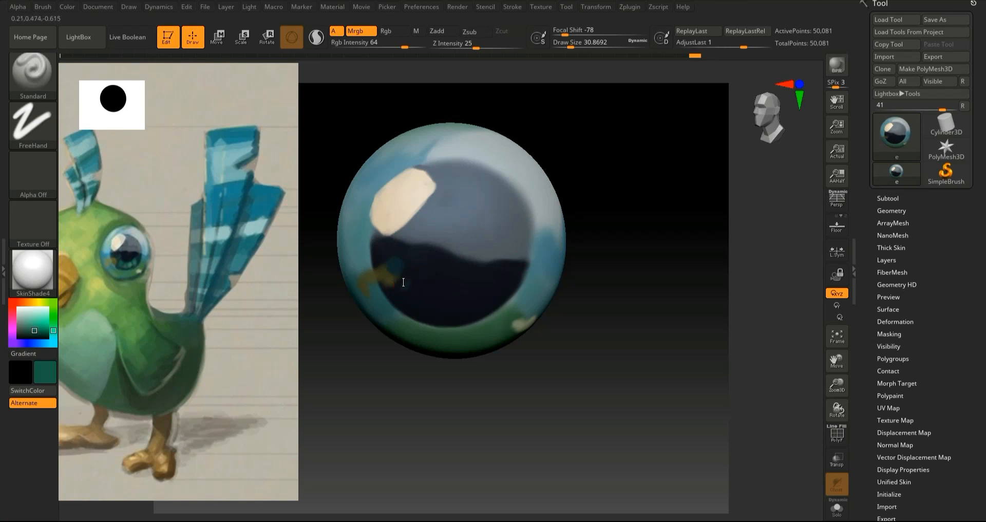
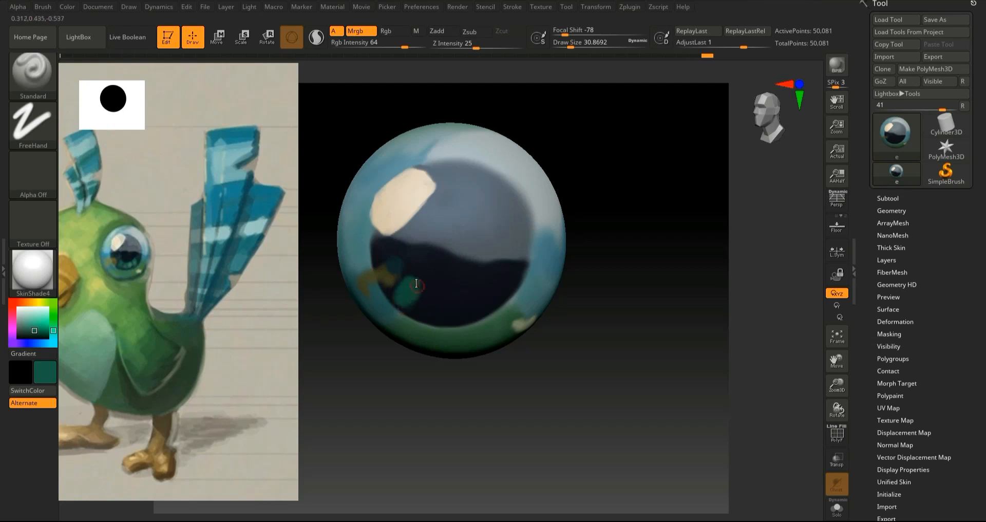
{"action": "left_click_drag", "start_coordinate": [49, 327], "coordinate": [421, 271]}
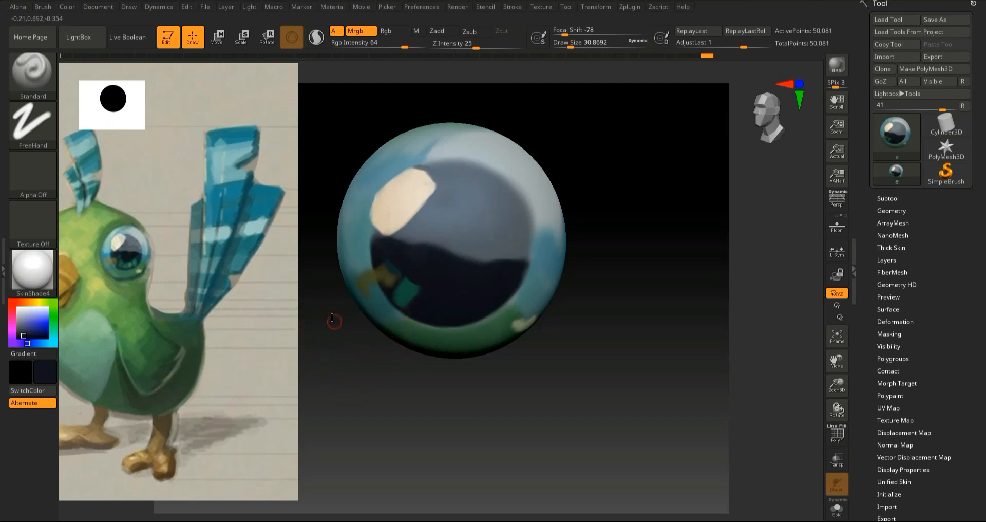
{"action": "mouse_move", "coordinate": [23, 328]}
{"action": "left_mouse_down"}
{"action": "mouse_move", "coordinate": [335, 280]}
{"action": "mouse_move", "coordinate": [399, 287]}
{"action": "mouse_move", "coordinate": [383, 280]}
{"action": "mouse_move", "coordinate": [410, 320]}
{"action": "mouse_move", "coordinate": [409, 296]}
{"action": "left_mouse_up"}
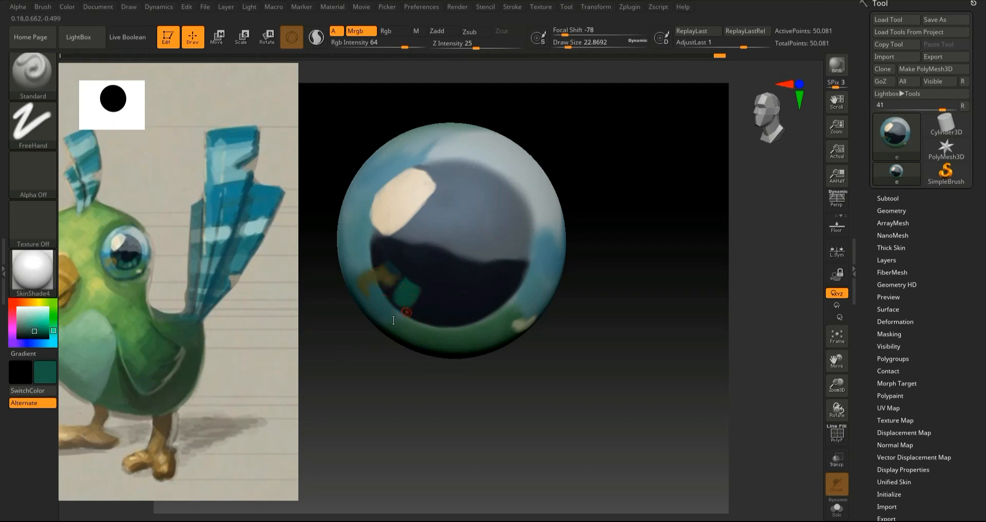
Step: Add a muted grey-teal patch along the pupil's lower rim beside the deep green one and trim it with the dark pupil colour
{"action": "left_click", "coordinate": [47, 322]}
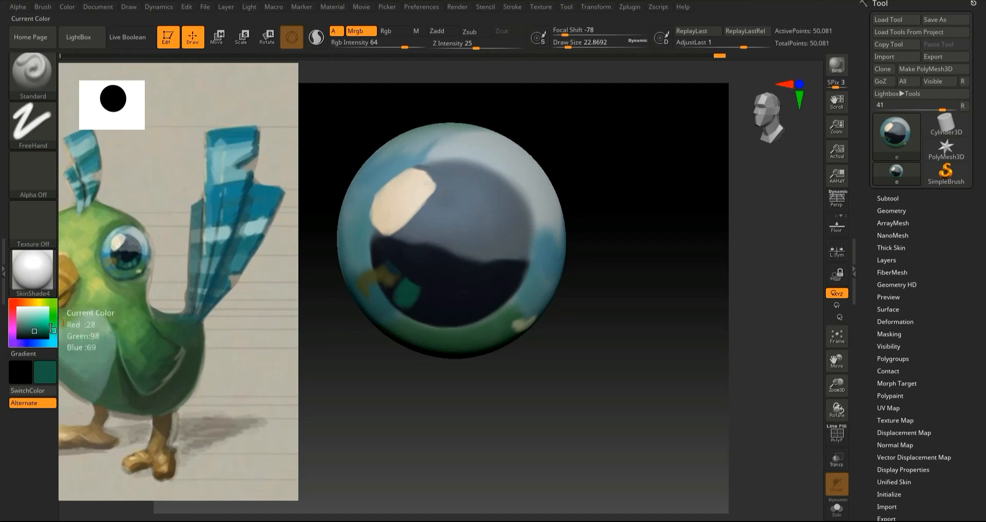
{"action": "key", "text": "shift+z"}
{"action": "key", "text": "c"}
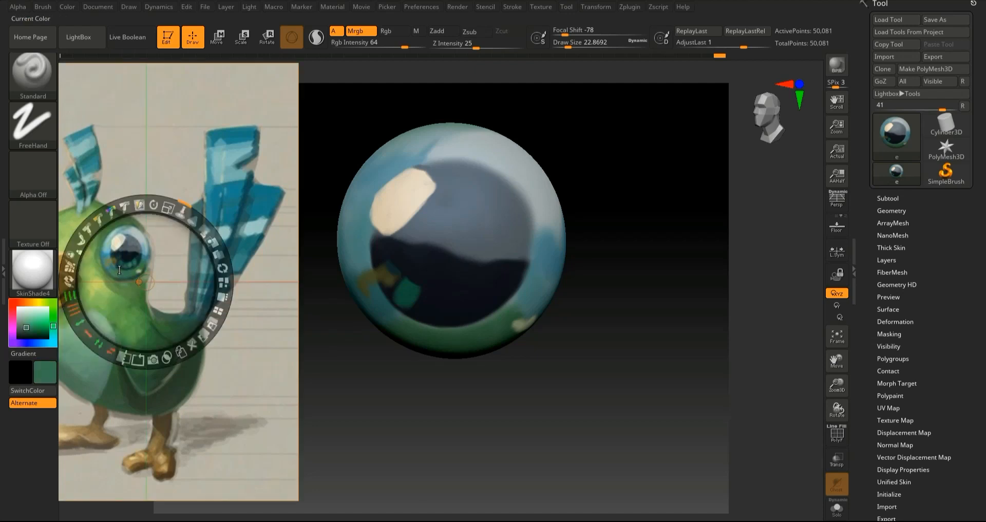
{"action": "key", "text": "shift+z"}
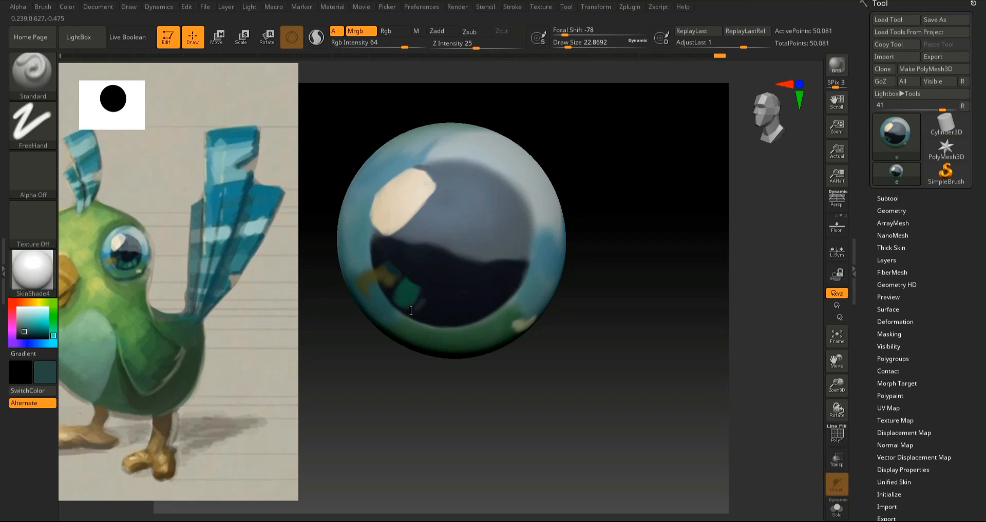
{"action": "left_click_drag", "start_coordinate": [417, 313], "coordinate": [416, 308]}
{"action": "left_click_drag", "start_coordinate": [26, 330], "coordinate": [422, 283]}
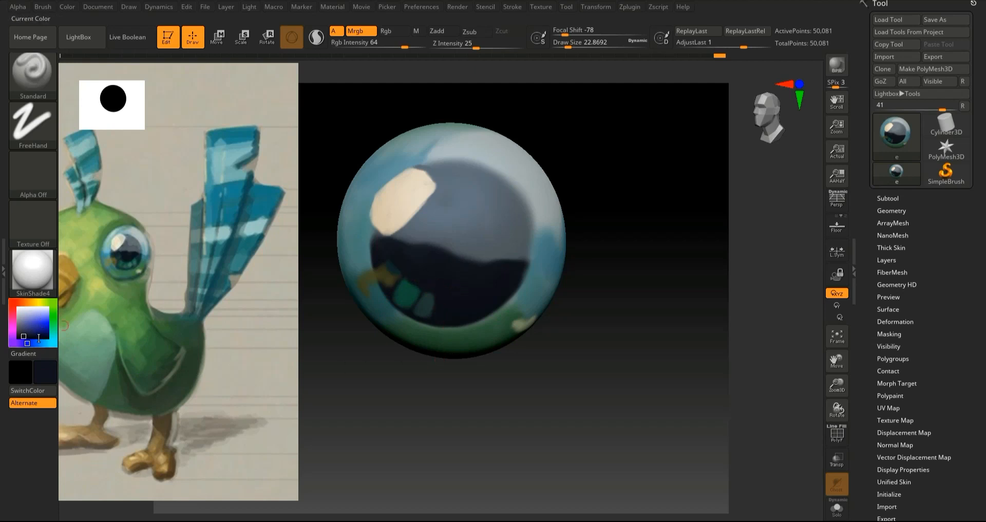
Step: Sample a mid green from the reference eye and paint a rounded square patch at the pupil's bottom centre
{"action": "key", "text": "z"}
{"action": "left_click_drag", "start_coordinate": [31, 325], "coordinate": [127, 267]}
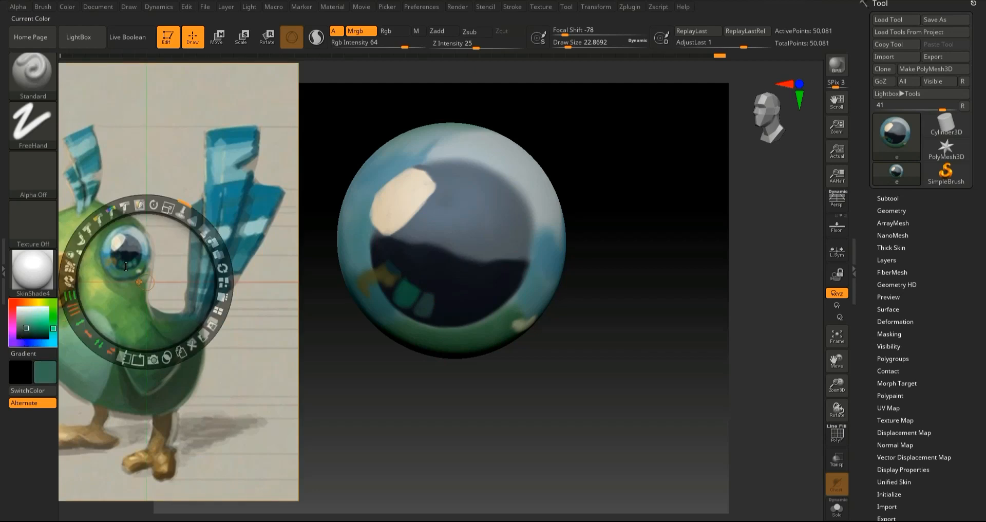
{"action": "key", "text": "z"}
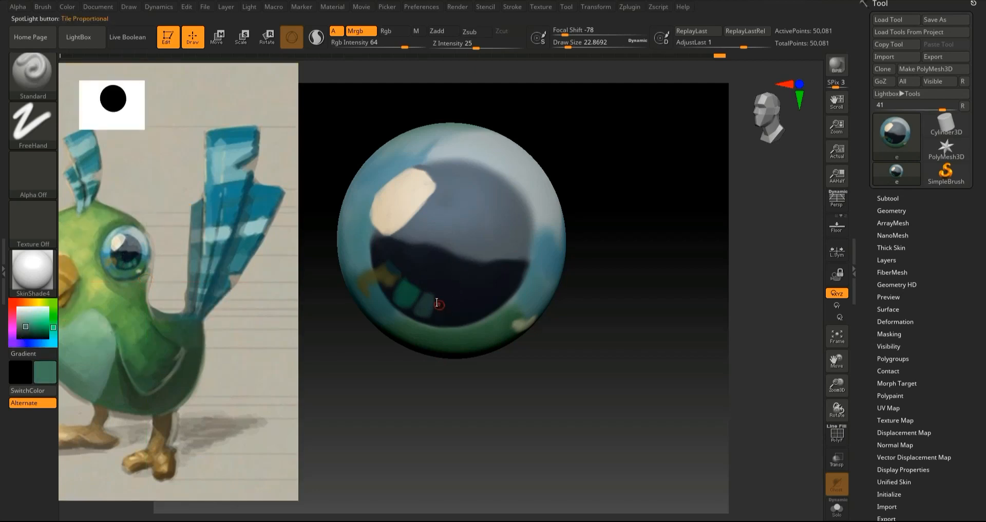
{"action": "key", "text": "ctrl"}
{"action": "mouse_move", "coordinate": [438, 303]}
{"action": "left_mouse_down"}
{"action": "mouse_move", "coordinate": [434, 317]}
{"action": "mouse_move", "coordinate": [458, 315]}
{"action": "mouse_move", "coordinate": [441, 299]}
{"action": "mouse_move", "coordinate": [454, 310]}
{"action": "mouse_move", "coordinate": [439, 308]}
{"action": "mouse_move", "coordinate": [439, 317]}
{"action": "left_mouse_up"}
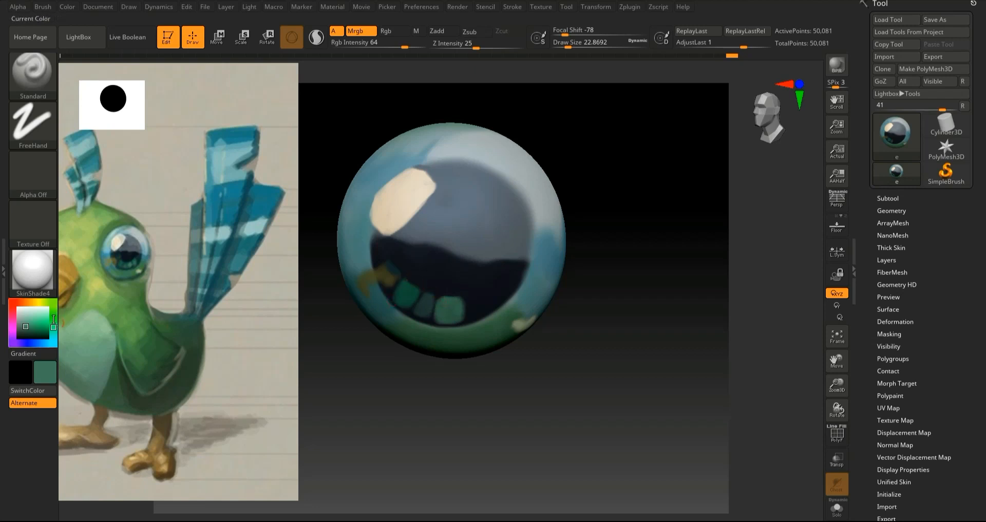
Step: Brighten the middle of the bottom-centre patch with a lighter sea green based on the reference eye
{"action": "key", "text": "z"}
{"action": "left_click_drag", "start_coordinate": [51, 331], "coordinate": [125, 265]}
{"action": "left_click_drag", "start_coordinate": [26, 325], "coordinate": [31, 321]}
{"action": "key", "text": "z"}
{"action": "mouse_move", "coordinate": [454, 303]}
{"action": "left_mouse_down"}
{"action": "mouse_move", "coordinate": [440, 307]}
{"action": "mouse_move", "coordinate": [448, 308]}
{"action": "left_mouse_up"}
Step: Paint a sampled dark teal patch right of the bottom-centre one and trim its edges with the dark pupil colour
{"action": "key", "text": "z"}
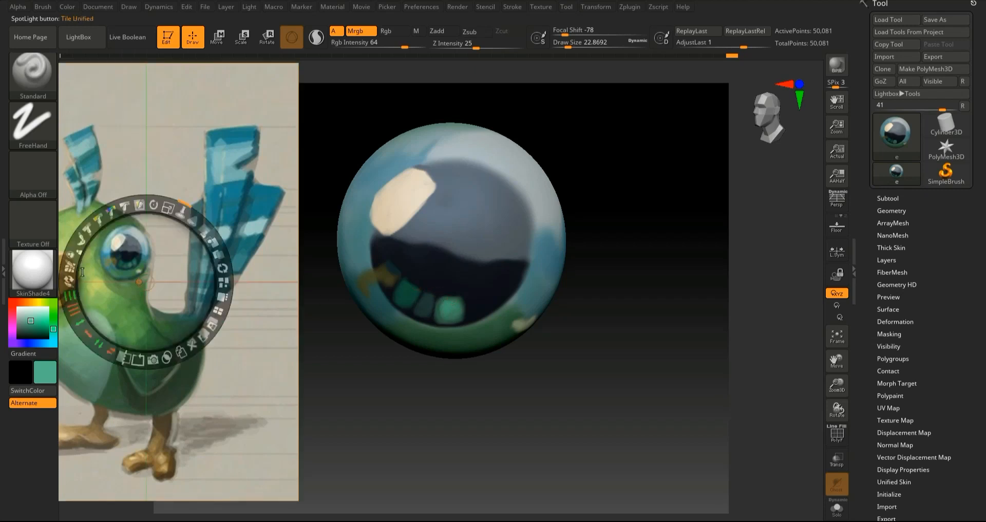
{"action": "left_click_drag", "start_coordinate": [31, 321], "coordinate": [131, 263]}
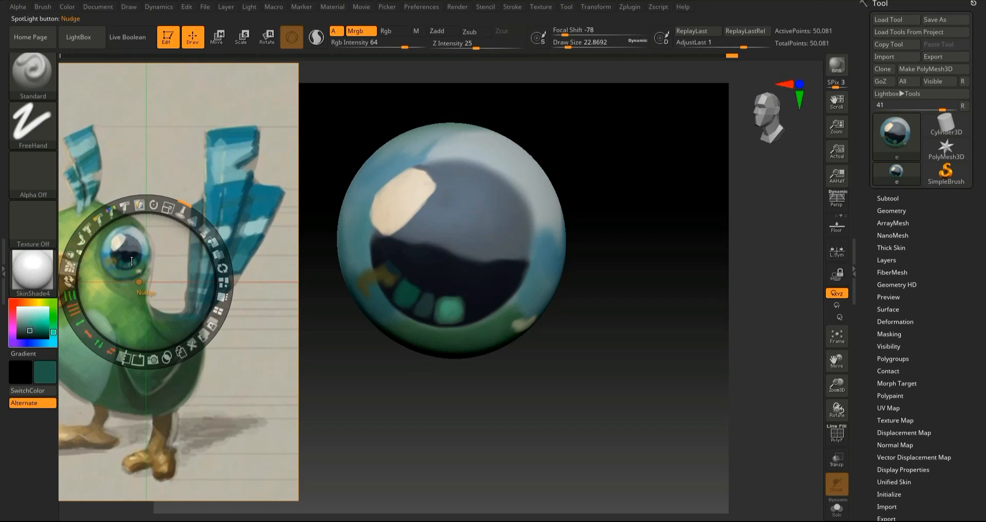
{"action": "key", "text": "z"}
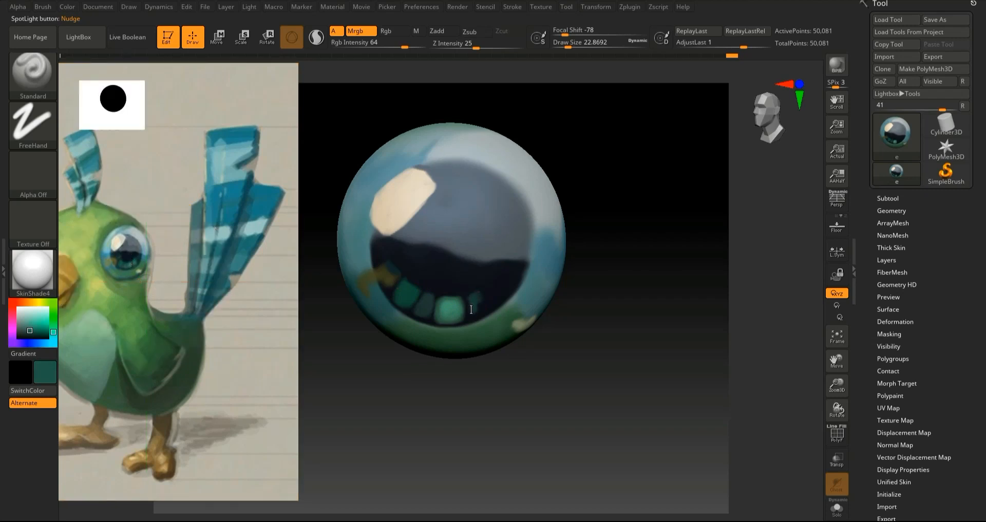
{"action": "left_click_drag", "start_coordinate": [473, 312], "coordinate": [481, 289]}
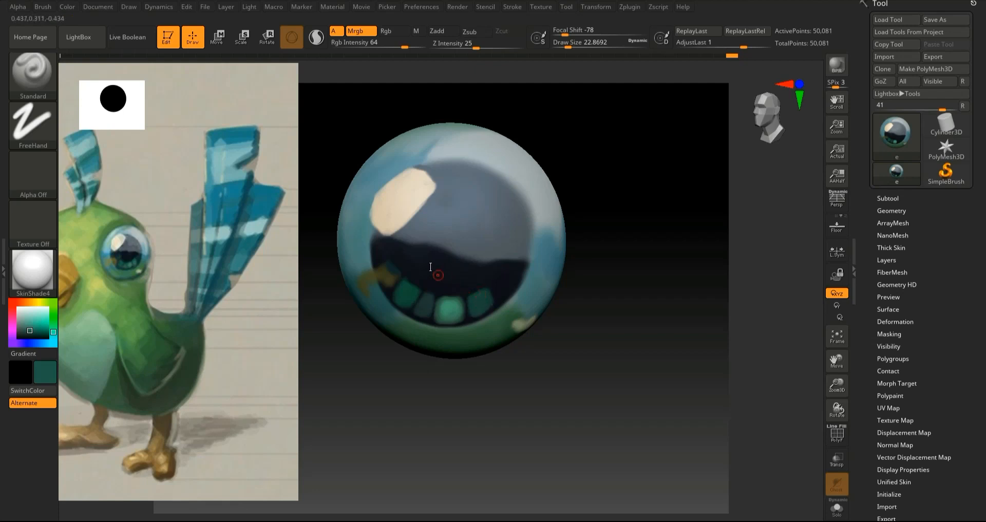
{"action": "left_click_drag", "start_coordinate": [25, 318], "coordinate": [481, 280]}
{"action": "left_click_drag", "start_coordinate": [486, 287], "coordinate": [492, 306]}
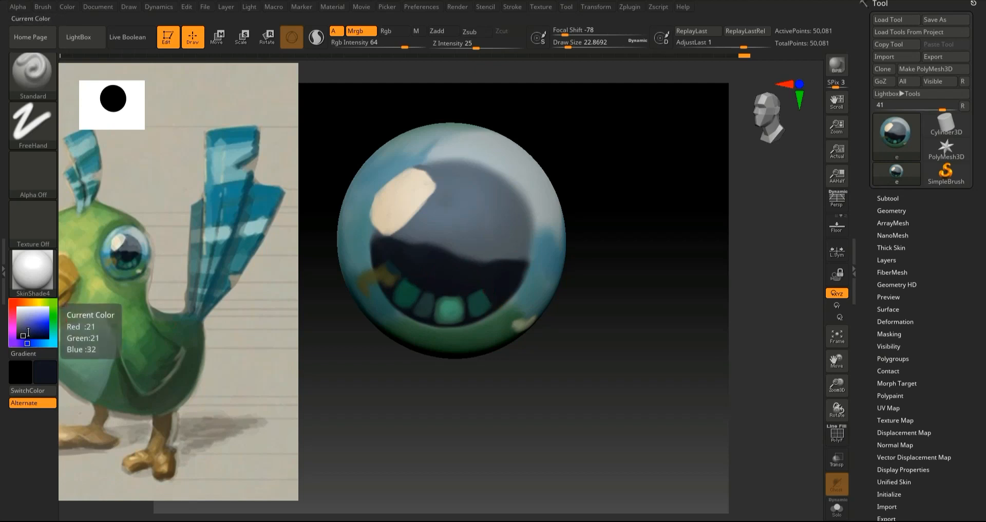
Step: Add a very dark teal patch at the pupil's lower-right rim from a sampled colour and tint it with a richer green
{"action": "key", "text": "z"}
{"action": "left_click_drag", "start_coordinate": [34, 334], "coordinate": [133, 255]}
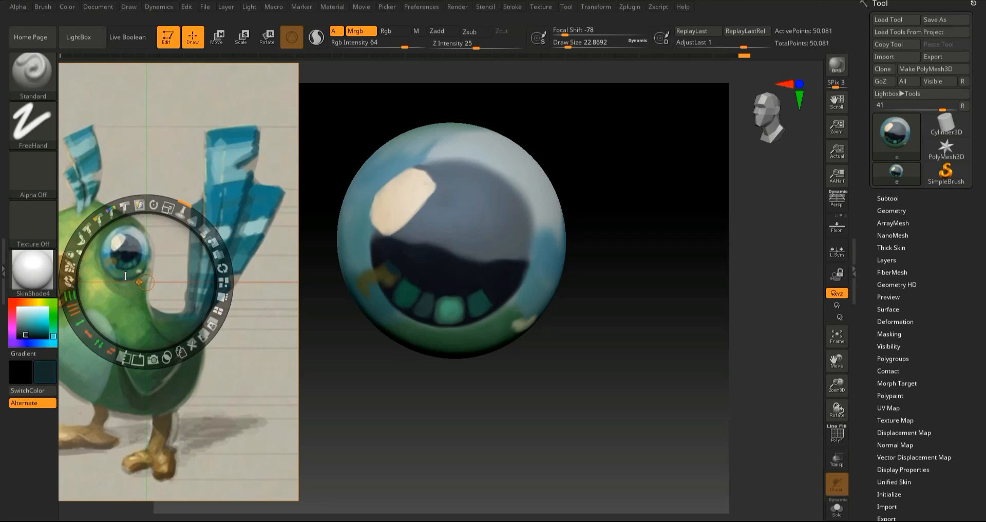
{"action": "key", "text": "z"}
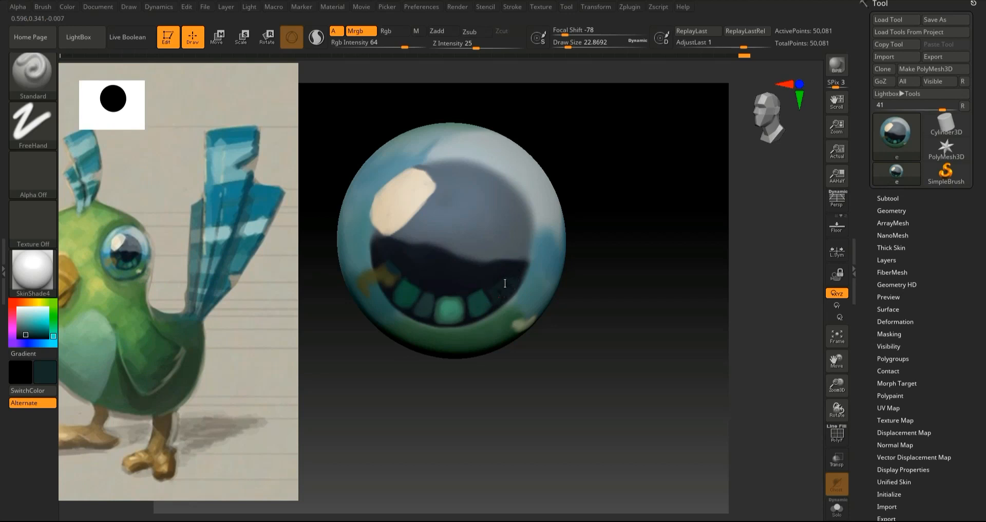
{"action": "left_click_drag", "start_coordinate": [497, 286], "coordinate": [509, 285]}
{"action": "left_click_drag", "start_coordinate": [27, 333], "coordinate": [31, 333]}
{"action": "left_click", "coordinate": [54, 330]}
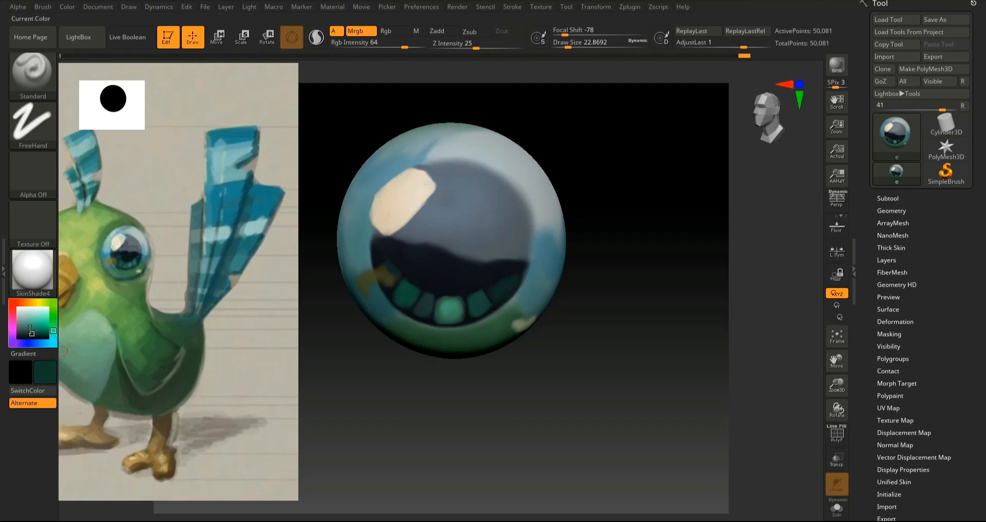
{"action": "left_click", "coordinate": [33, 331]}
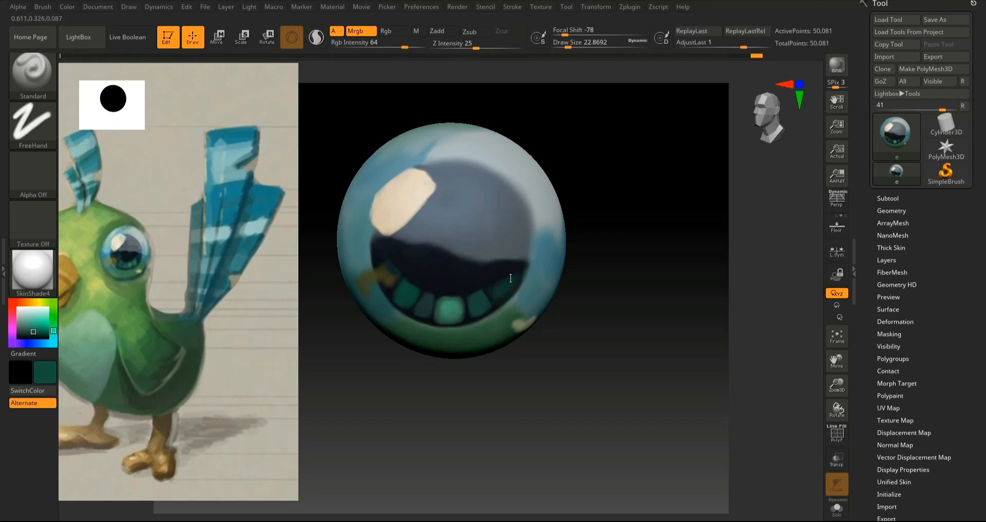
{"action": "left_click_drag", "start_coordinate": [496, 295], "coordinate": [509, 282]}
Step: Tint the patch just right of the bottom-centre one with progressively brighter greens
{"action": "mouse_move", "coordinate": [33, 332]}
{"action": "left_mouse_down"}
{"action": "mouse_move", "coordinate": [82, 326]}
{"action": "mouse_move", "coordinate": [63, 327]}
{"action": "left_mouse_up"}
{"action": "left_click_drag", "start_coordinate": [490, 308], "coordinate": [481, 304]}
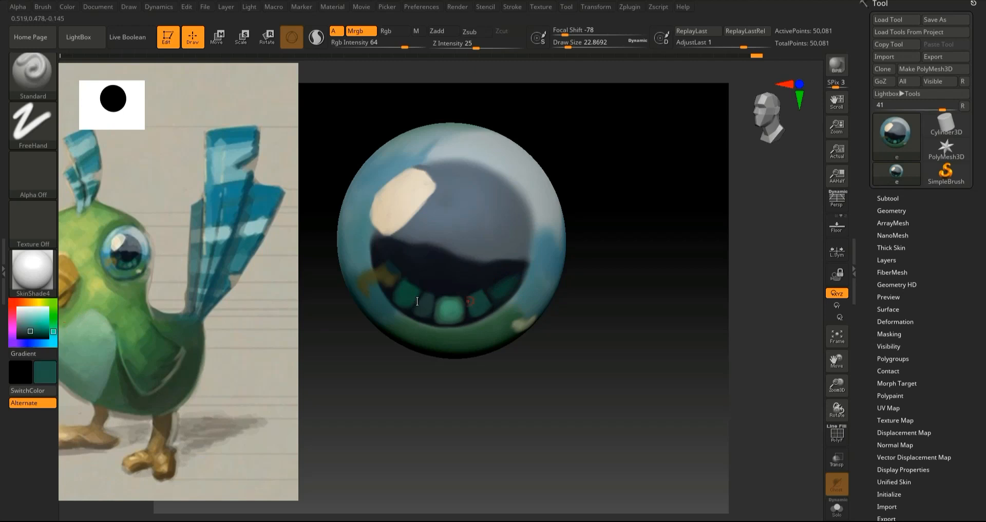
{"action": "left_click", "coordinate": [51, 325]}
{"action": "left_click_drag", "start_coordinate": [31, 332], "coordinate": [30, 329]}
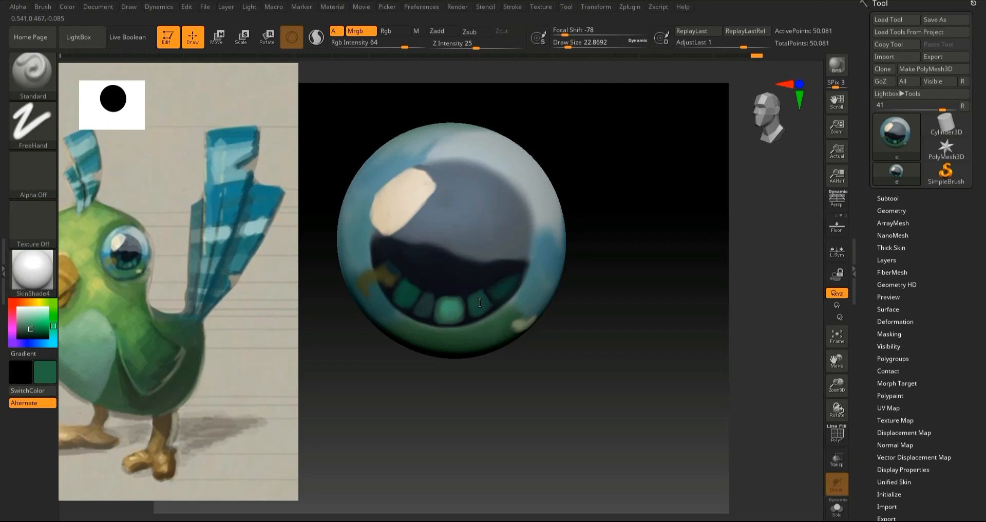
{"action": "left_click", "coordinate": [53, 321]}
{"action": "left_click_drag", "start_coordinate": [30, 327], "coordinate": [33, 322]}
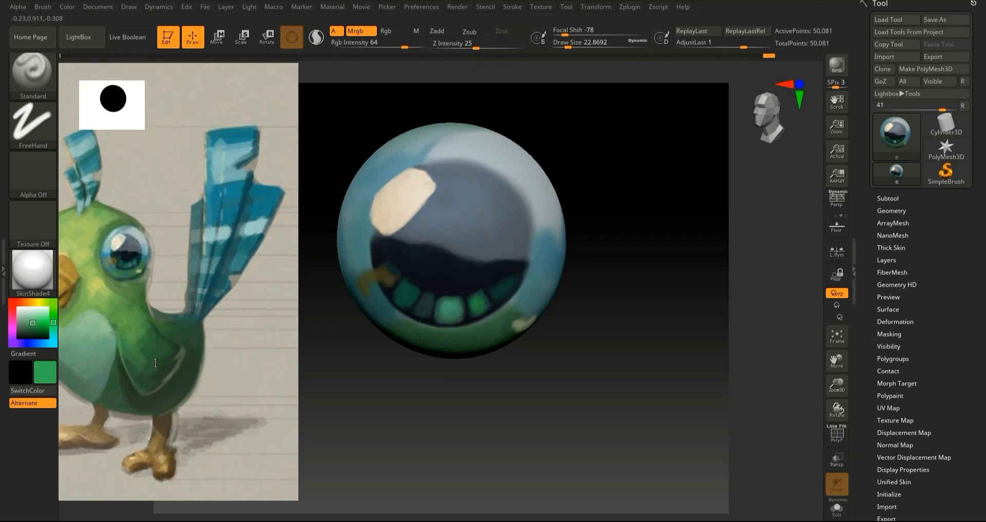
Step: Dab a pale green highlight on the brightened patch right of bottom centre with Rgb Intensity 36
{"action": "key", "text": "ctrl"}
{"action": "key", "text": "ctrl"}
{"action": "left_click_drag", "start_coordinate": [389, 46], "coordinate": [386, 47]}
{"action": "left_click_drag", "start_coordinate": [33, 321], "coordinate": [37, 314]}
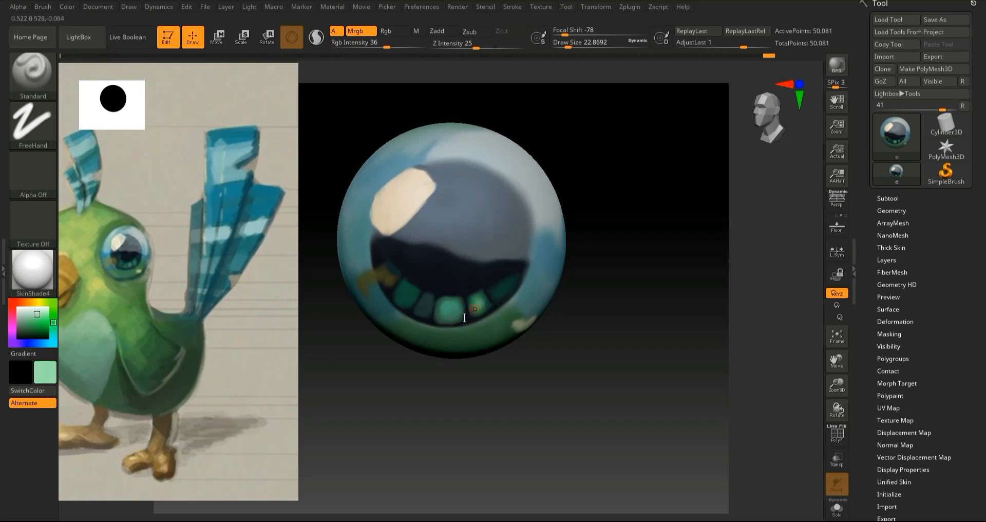
Step: Brighten the bottom-centre patch with progressively lighter greens
{"action": "left_click_drag", "start_coordinate": [37, 314], "coordinate": [450, 309]}
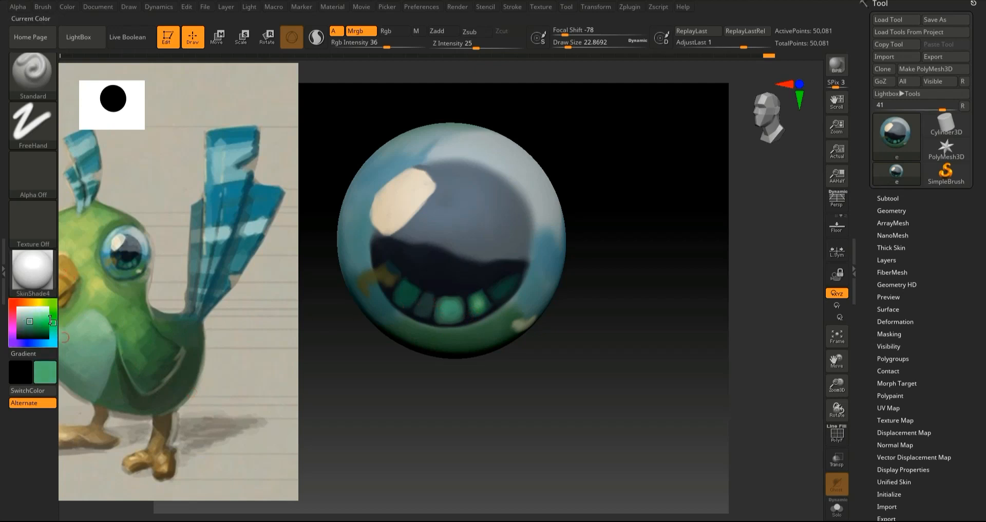
{"action": "left_click_drag", "start_coordinate": [38, 318], "coordinate": [36, 316]}
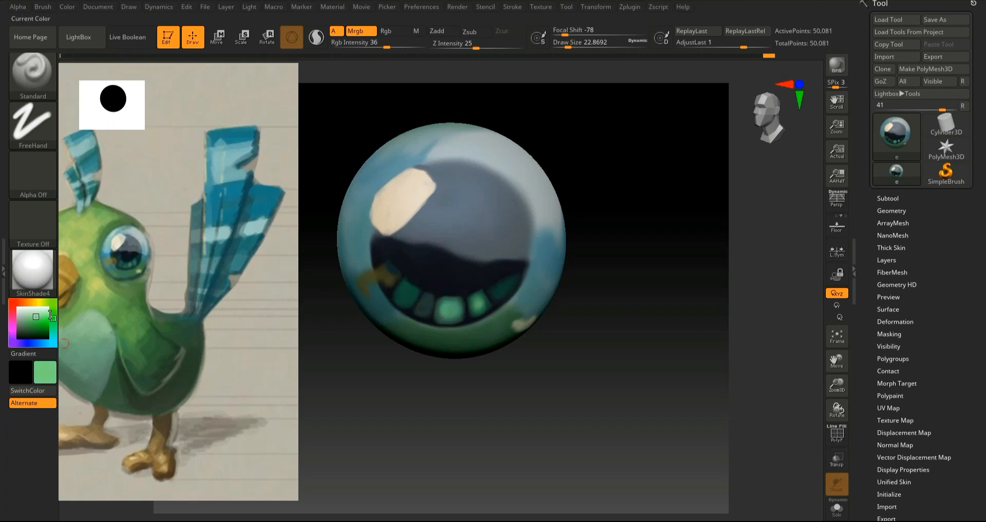
{"action": "left_click_drag", "start_coordinate": [42, 318], "coordinate": [42, 314]}
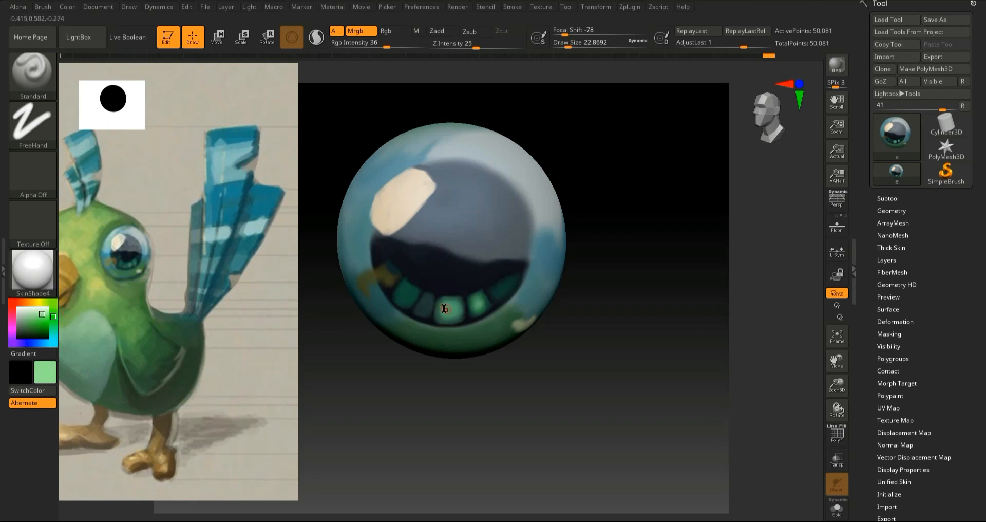
{"action": "left_click_drag", "start_coordinate": [449, 310], "coordinate": [448, 305]}
Step: Sample the dark teal of the patch just left of bottom centre and tint it with brighter teal greens
{"action": "left_click_drag", "start_coordinate": [36, 306], "coordinate": [414, 301]}
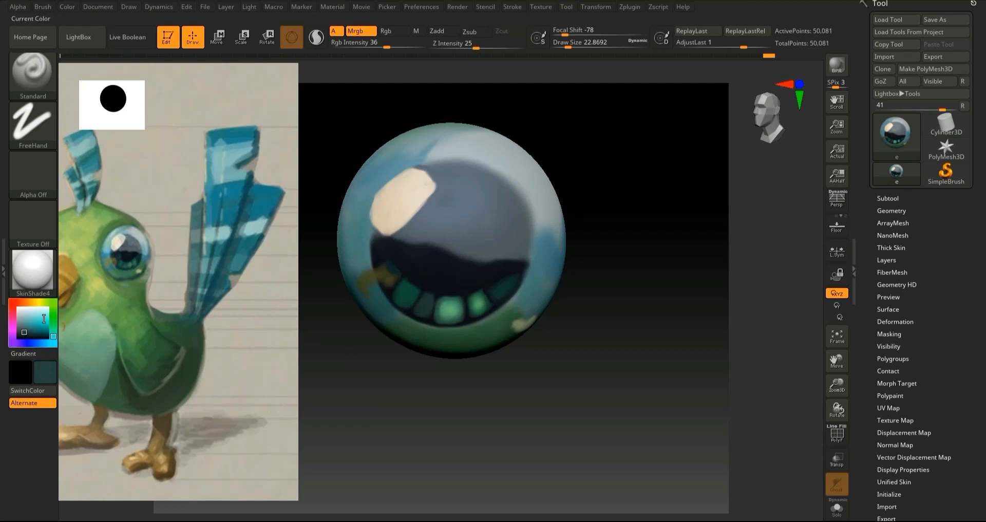
{"action": "left_click_drag", "start_coordinate": [24, 329], "coordinate": [30, 328]}
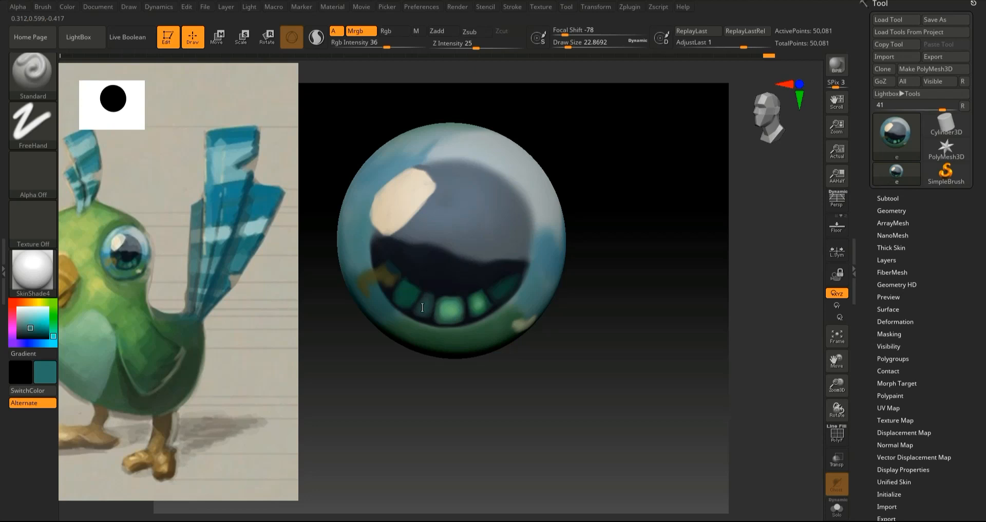
{"action": "left_click", "coordinate": [36, 323]}
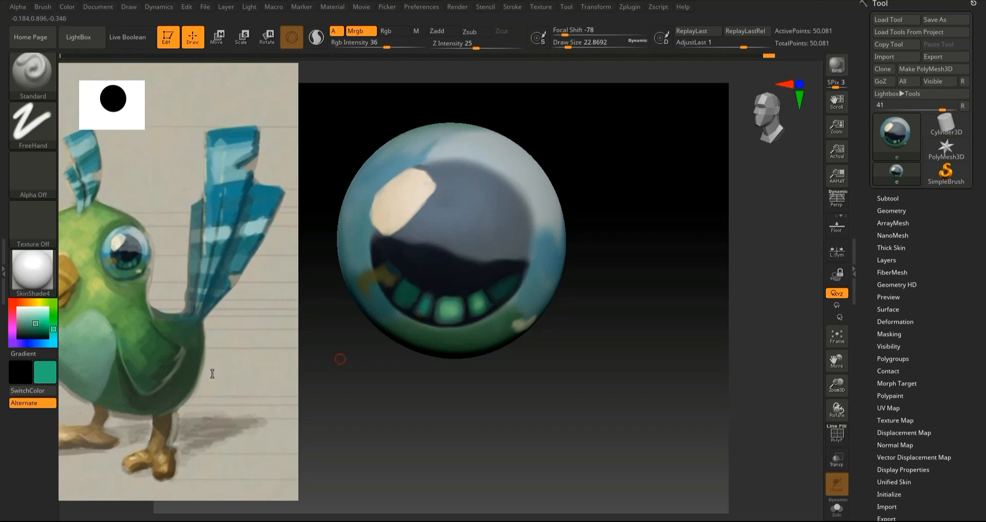
{"action": "left_click", "coordinate": [35, 324]}
{"action": "left_click_drag", "start_coordinate": [34, 335], "coordinate": [33, 325]}
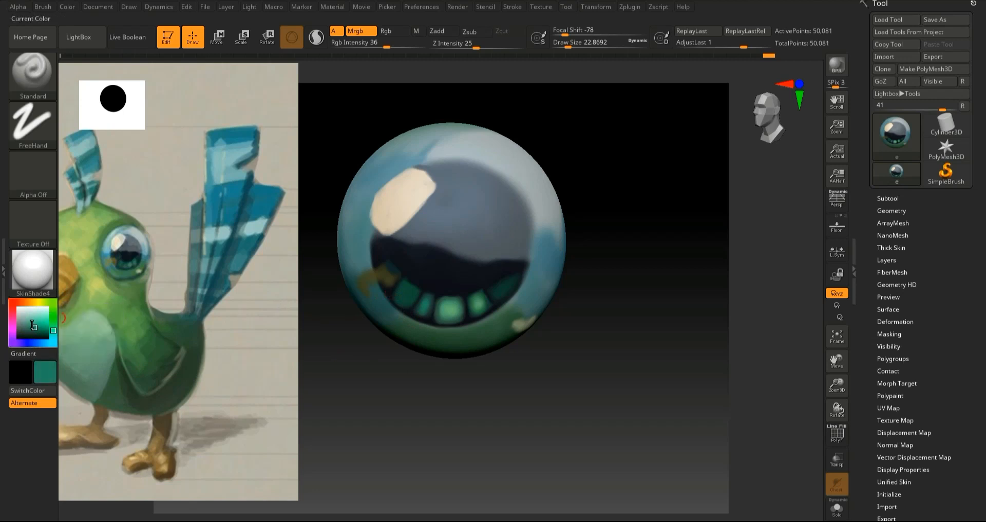
Step: Tint the second patch left of bottom centre with teal green, then add a more saturated bright green over it
{"action": "left_click", "coordinate": [49, 326]}
{"action": "left_click_drag", "start_coordinate": [403, 293], "coordinate": [400, 298]}
{"action": "left_click", "coordinate": [50, 319]}
{"action": "left_click_drag", "start_coordinate": [34, 324], "coordinate": [41, 320]}
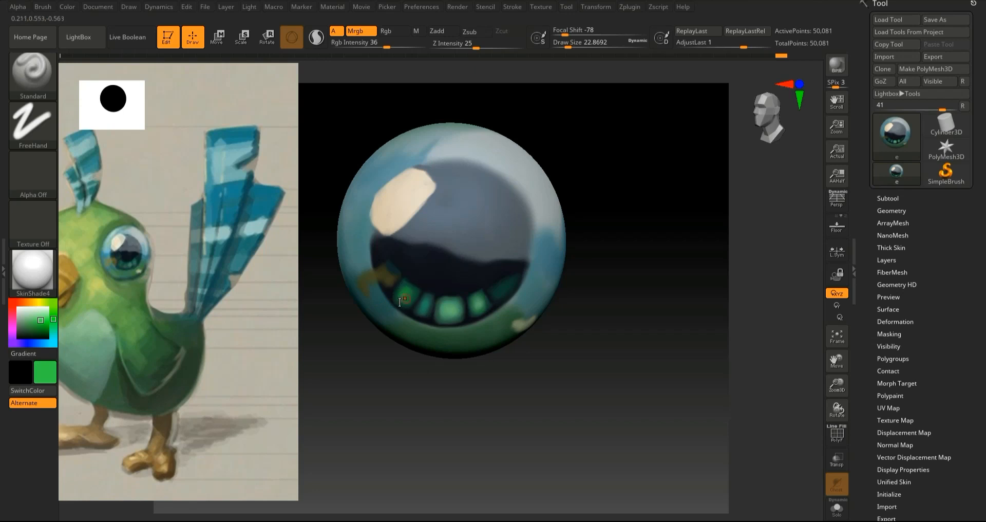
{"action": "left_click_drag", "start_coordinate": [679, 390], "coordinate": [646, 370]}
Step: Shade the cream highlight's upper edge with a darkened grey-beige from the reference and dab off-white in its middle using Rgb Intensity 61
{"action": "left_click_drag", "start_coordinate": [40, 315], "coordinate": [131, 254]}
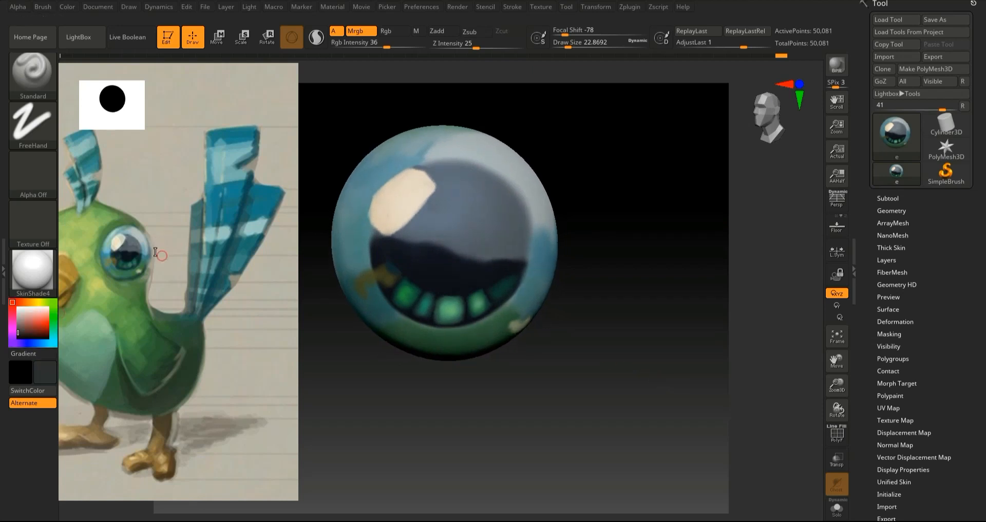
{"action": "key", "text": "z"}
{"action": "left_click_drag", "start_coordinate": [41, 316], "coordinate": [117, 239]}
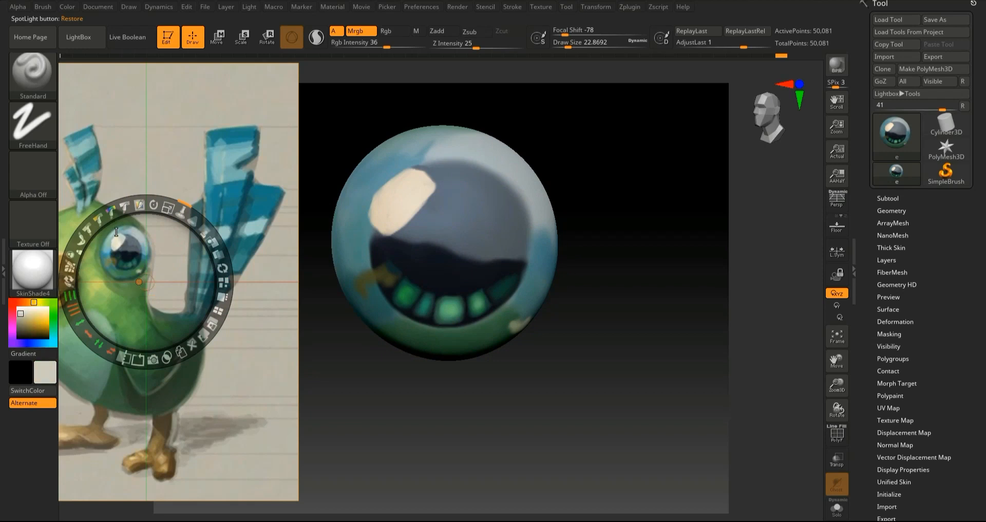
{"action": "key", "text": "z"}
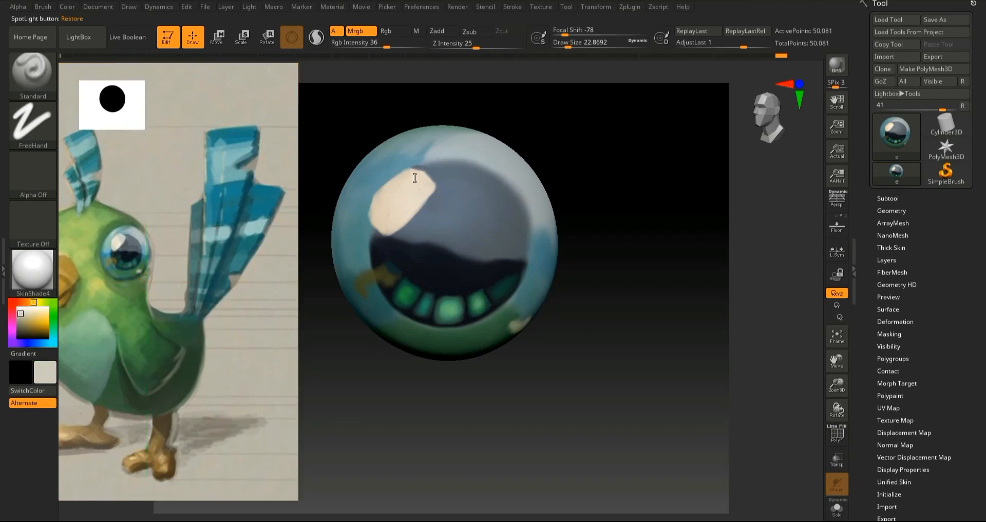
{"action": "left_click_drag", "start_coordinate": [21, 314], "coordinate": [20, 319]}
{"action": "left_click_drag", "start_coordinate": [407, 174], "coordinate": [423, 191]}
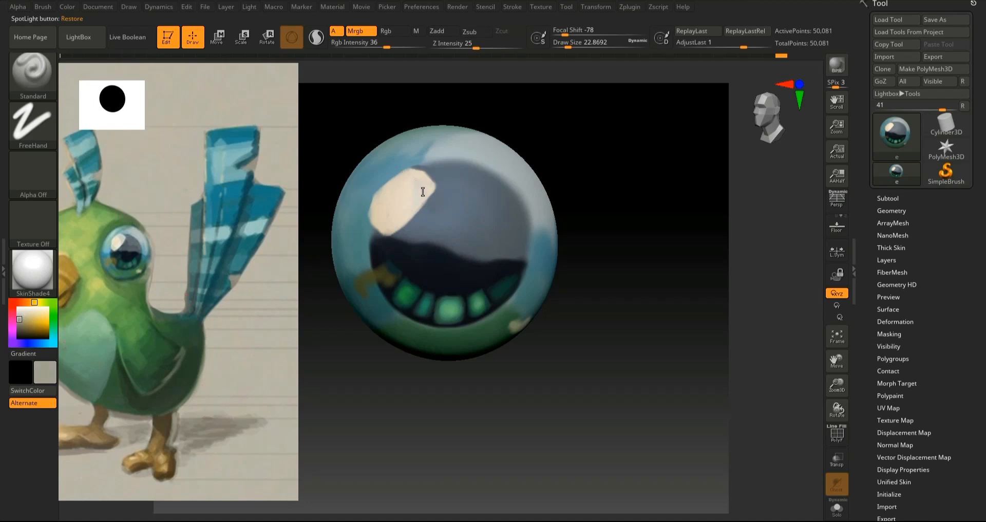
{"action": "left_click_drag", "start_coordinate": [386, 46], "coordinate": [403, 46]}
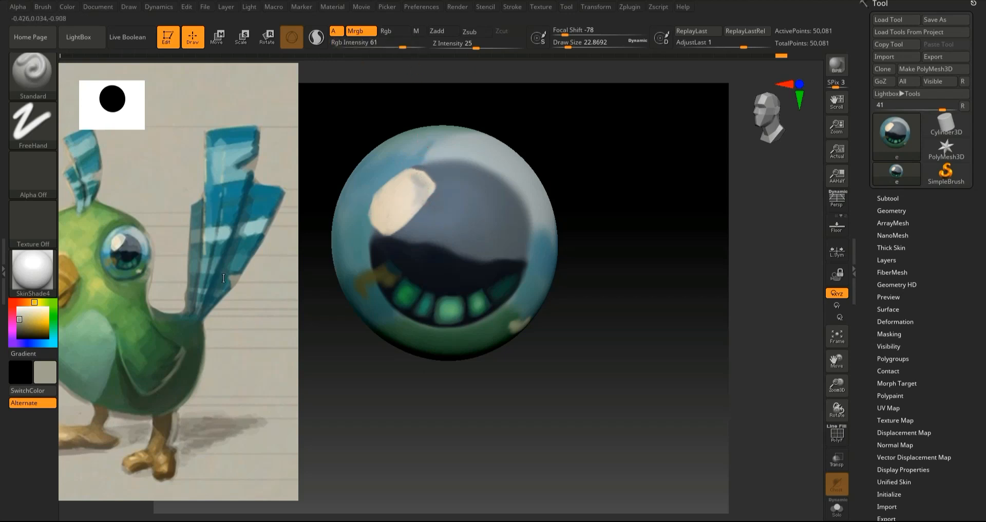
{"action": "left_click", "coordinate": [23, 308]}
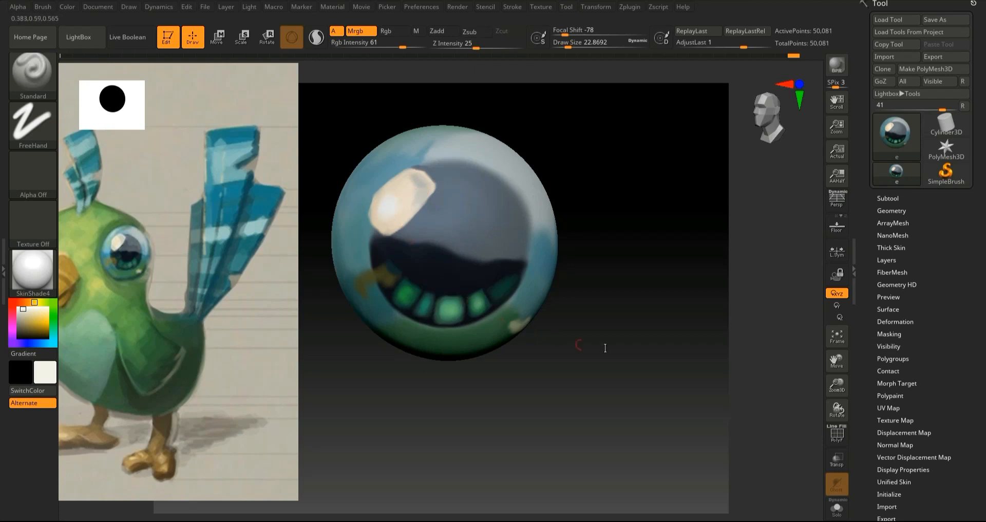
Step: Soften the border between the blue and pale grey areas at the top of the iris with a sampled grey-blue
{"action": "left_click_drag", "start_coordinate": [605, 345], "coordinate": [578, 338]}
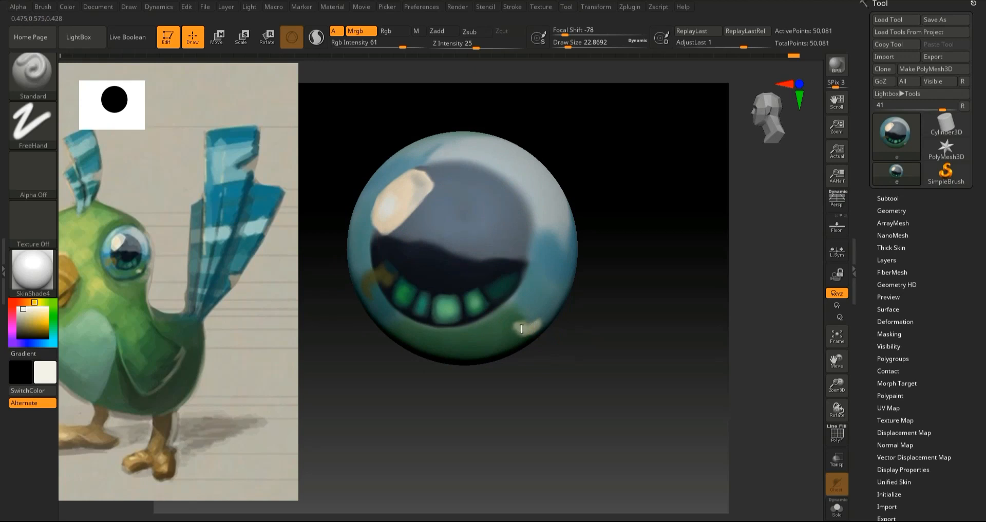
{"action": "left_click_drag", "start_coordinate": [782, 361], "coordinate": [824, 352]}
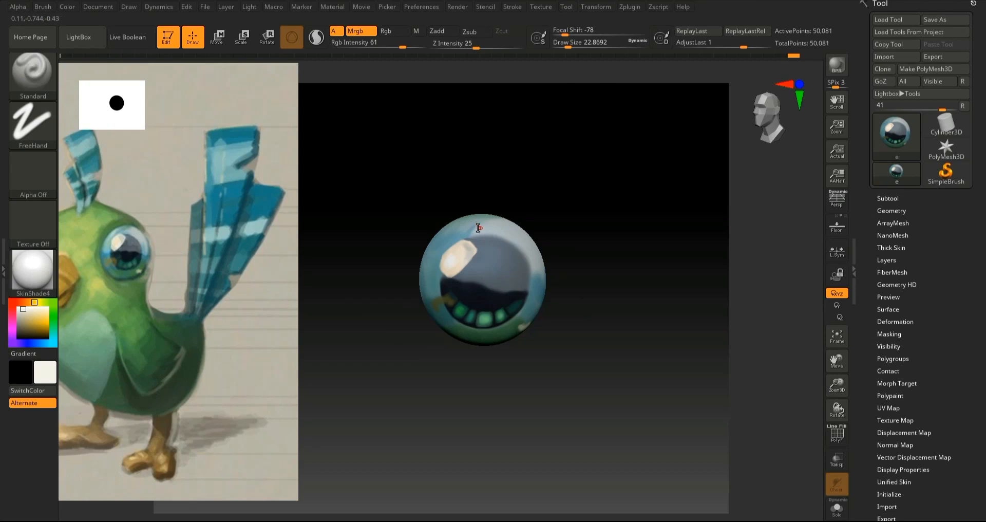
{"action": "left_click_drag", "start_coordinate": [18, 318], "coordinate": [487, 215]}
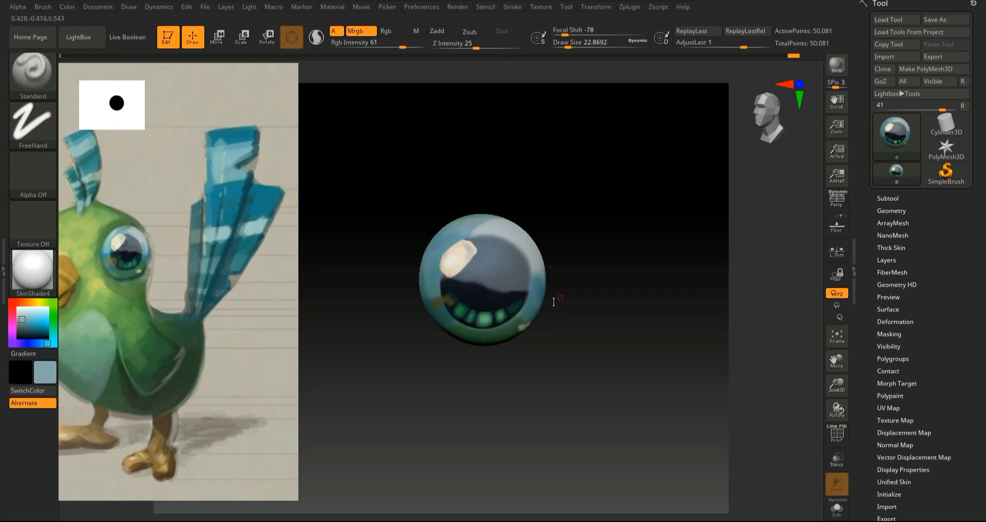
Step: Pick a pale blue-grey from the reference eye and enlarge the brush to Draw Size 62.8692 for the iris's pale area
{"action": "left_click_drag", "start_coordinate": [837, 384], "coordinate": [846, 414]}
{"action": "mouse_move", "coordinate": [20, 316]}
{"action": "left_mouse_down"}
{"action": "mouse_move", "coordinate": [556, 243]}
{"action": "mouse_move", "coordinate": [546, 242]}
{"action": "left_mouse_up"}
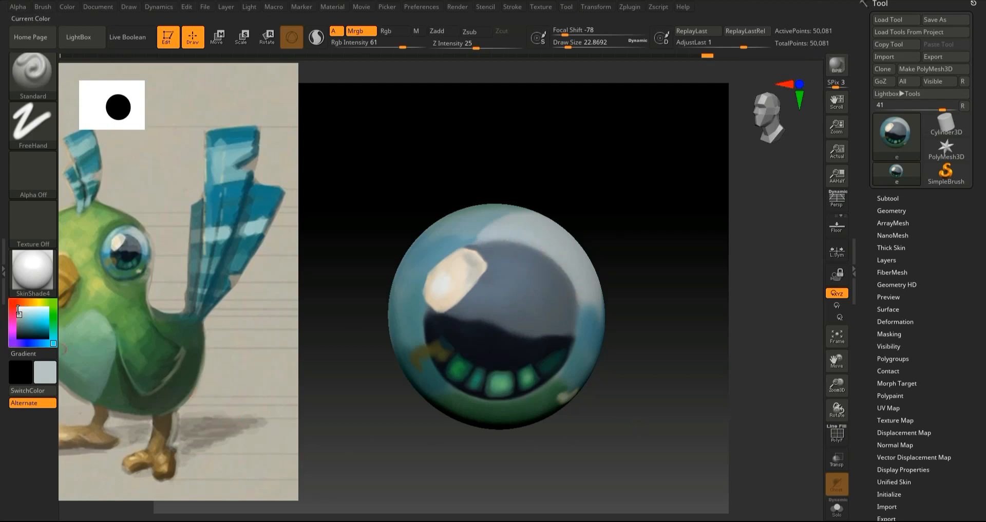
{"action": "key", "text": "z"}
{"action": "left_click_drag", "start_coordinate": [21, 313], "coordinate": [138, 246]}
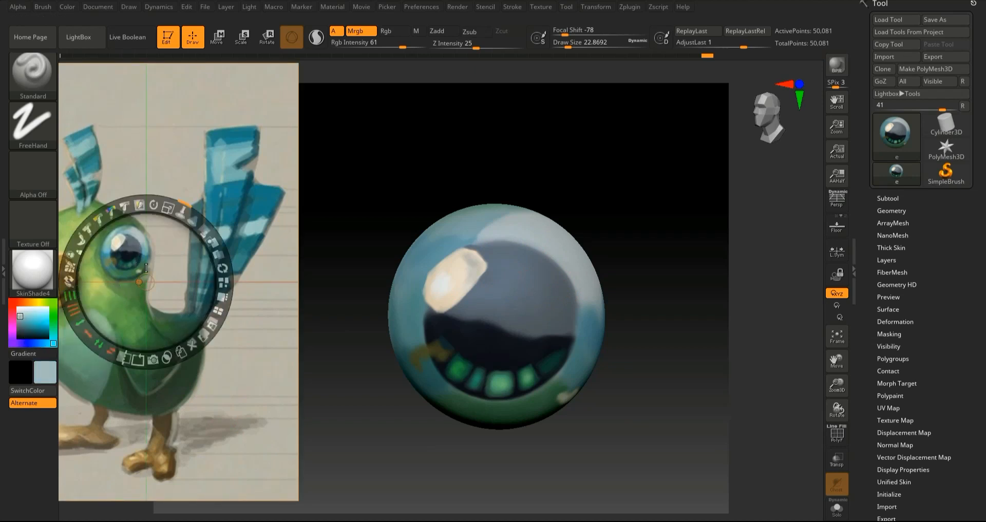
{"action": "mouse_move", "coordinate": [663, 285]}
{"action": "left_mouse_down"}
{"action": "mouse_move", "coordinate": [650, 288]}
{"action": "mouse_move", "coordinate": [666, 291]}
{"action": "mouse_move", "coordinate": [654, 309]}
{"action": "left_mouse_up"}
{"action": "key", "text": "z"}
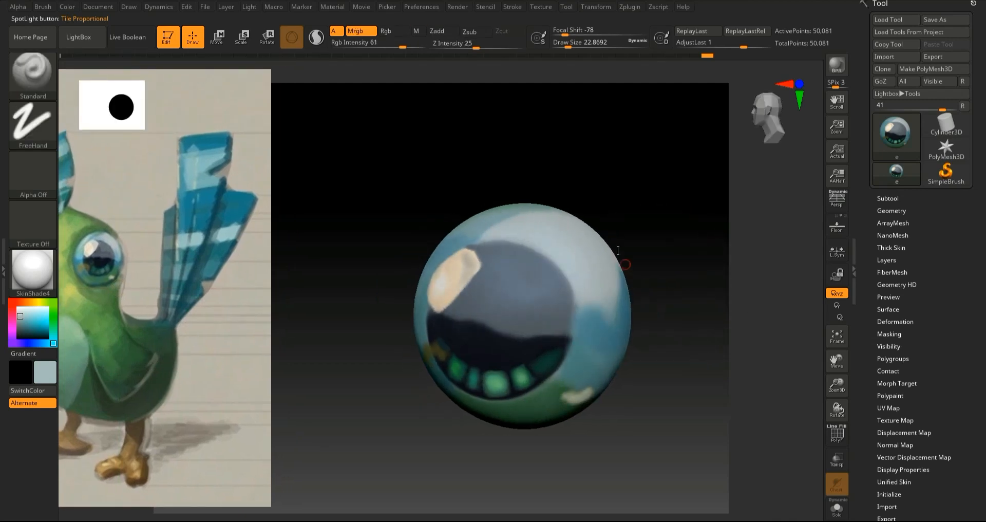
{"action": "key", "text": "]"}
{"action": "key", "text": "]"}
{"action": "key", "text": "]"}
{"action": "key", "text": "]"}
{"action": "key", "text": "]"}
{"action": "key", "text": "ctrl"}
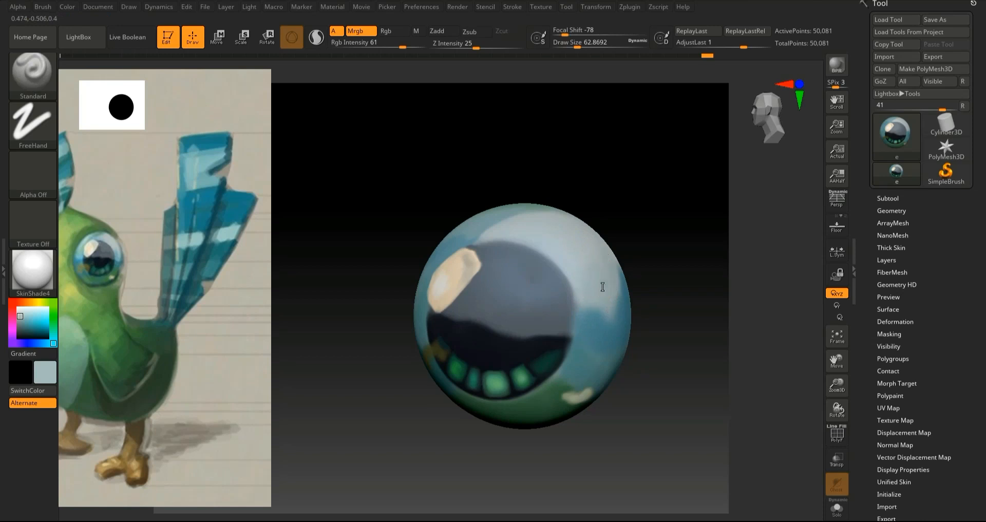
Step: Blend the iris's pale area into the blue along its right edge with a sampled light blue
{"action": "left_click_drag", "start_coordinate": [657, 282], "coordinate": [699, 278]}
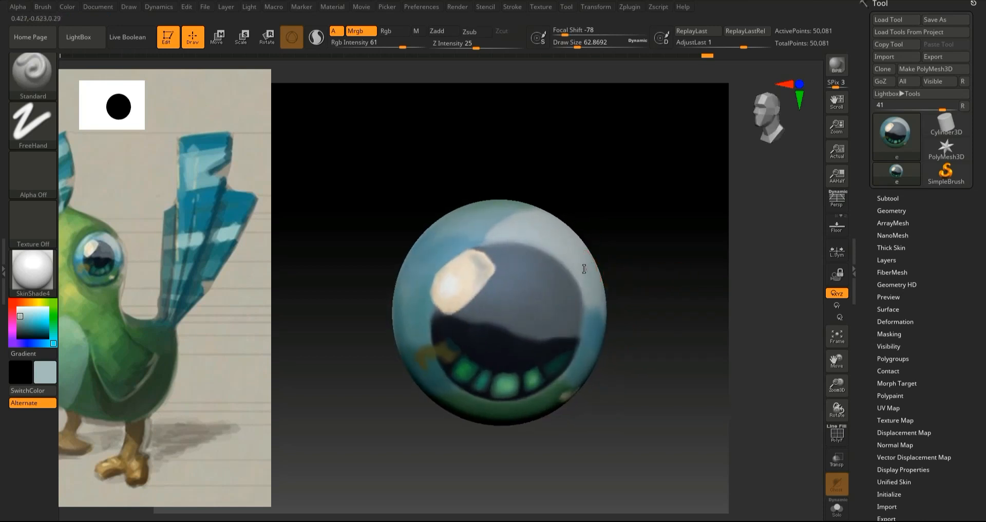
{"action": "left_click_drag", "start_coordinate": [625, 300], "coordinate": [629, 303]}
{"action": "left_click_drag", "start_coordinate": [26, 312], "coordinate": [599, 300]}
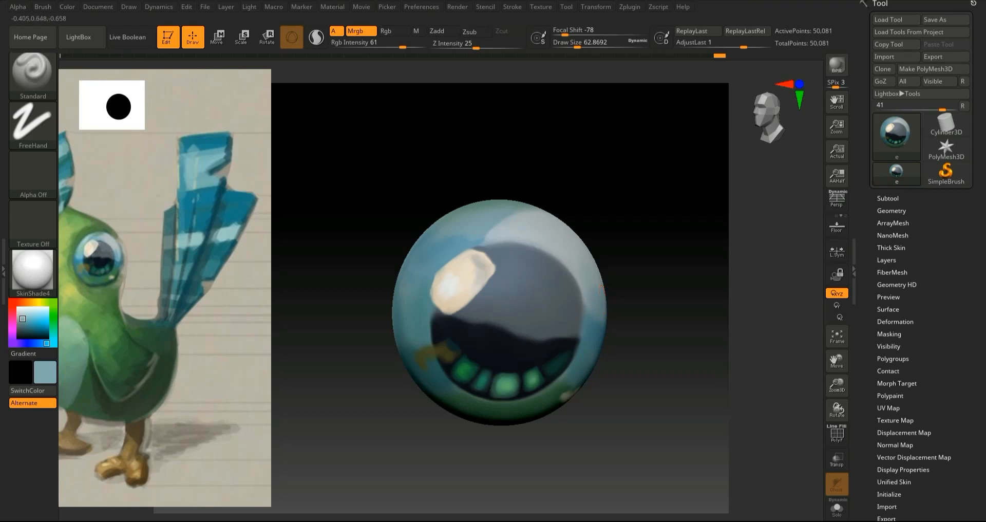
{"action": "left_click_drag", "start_coordinate": [837, 384], "coordinate": [608, 336]}
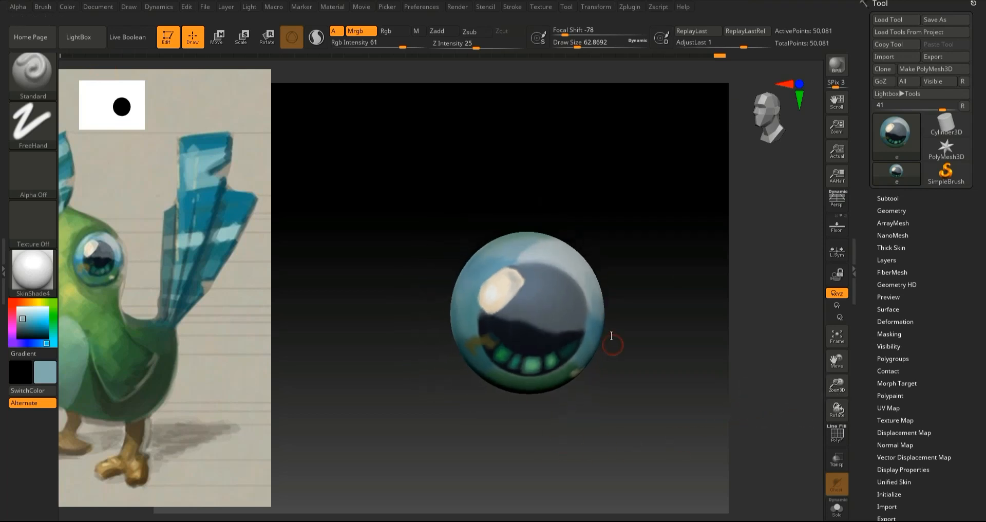
Step: Create all maps of the eye with Multi Map Exporter and save them as PSD on the Desktop under the name e
{"action": "left_click", "coordinate": [629, 8]}
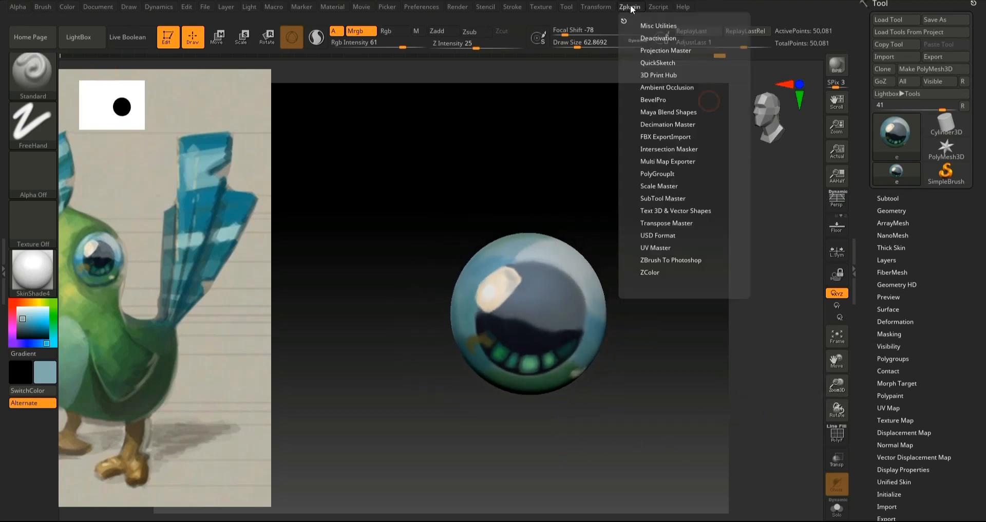
{"action": "left_click", "coordinate": [680, 199]}
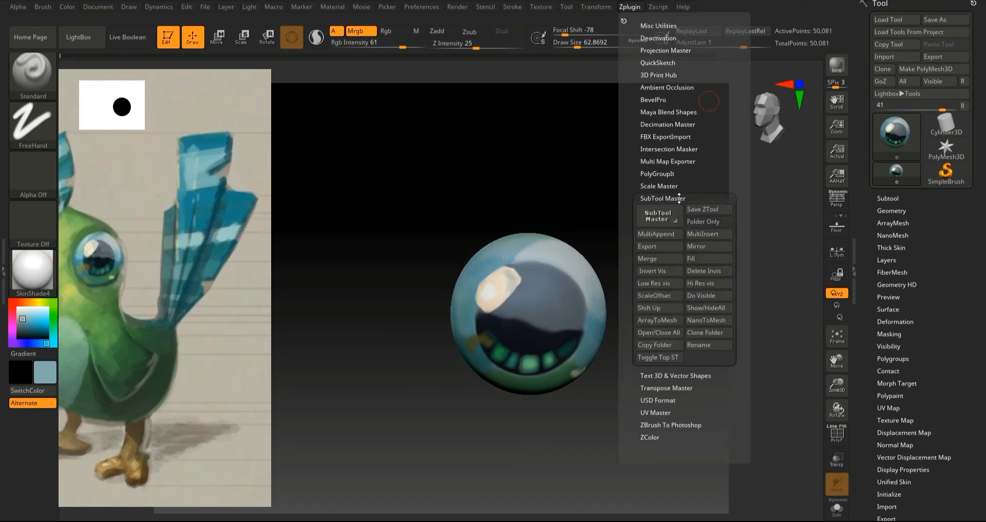
{"action": "left_click", "coordinate": [679, 198]}
{"action": "left_click", "coordinate": [671, 161]}
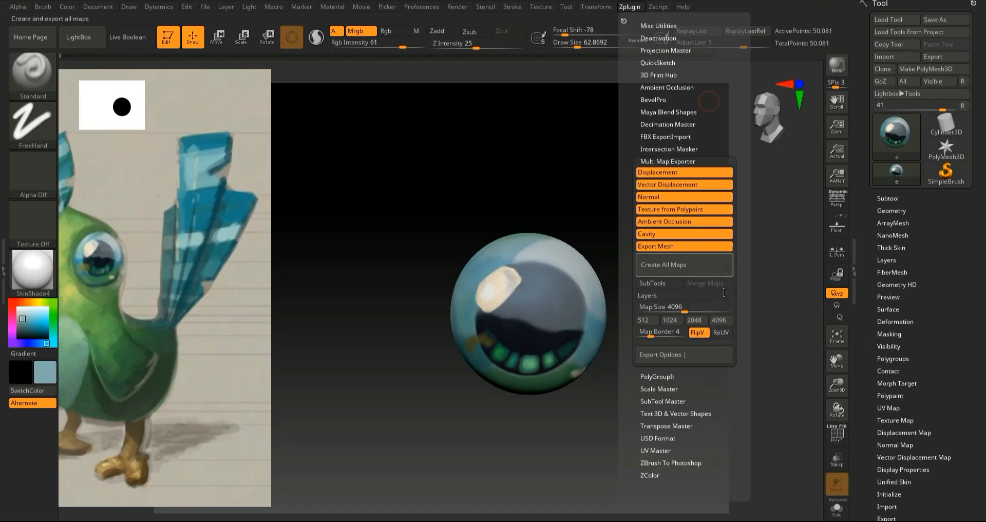
{"action": "left_click", "coordinate": [670, 262]}
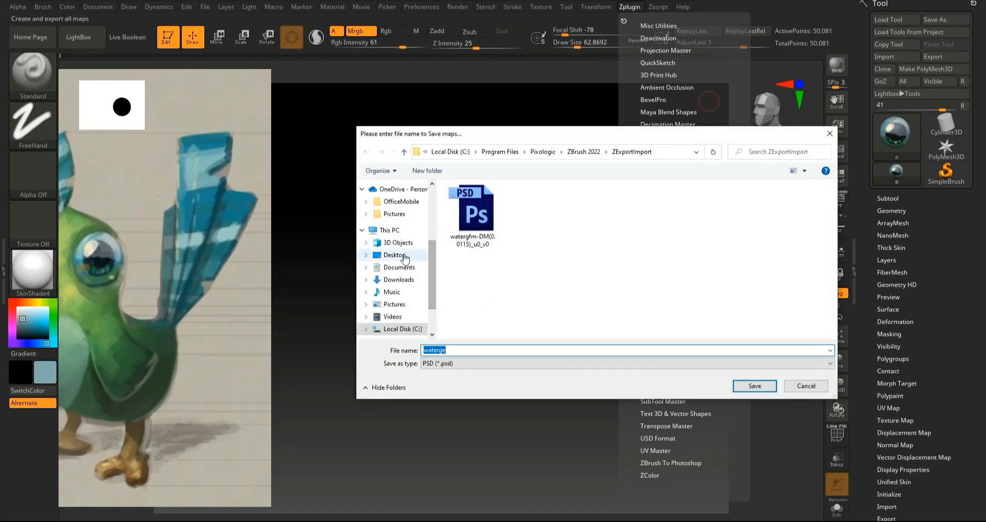
{"action": "left_click", "coordinate": [393, 255]}
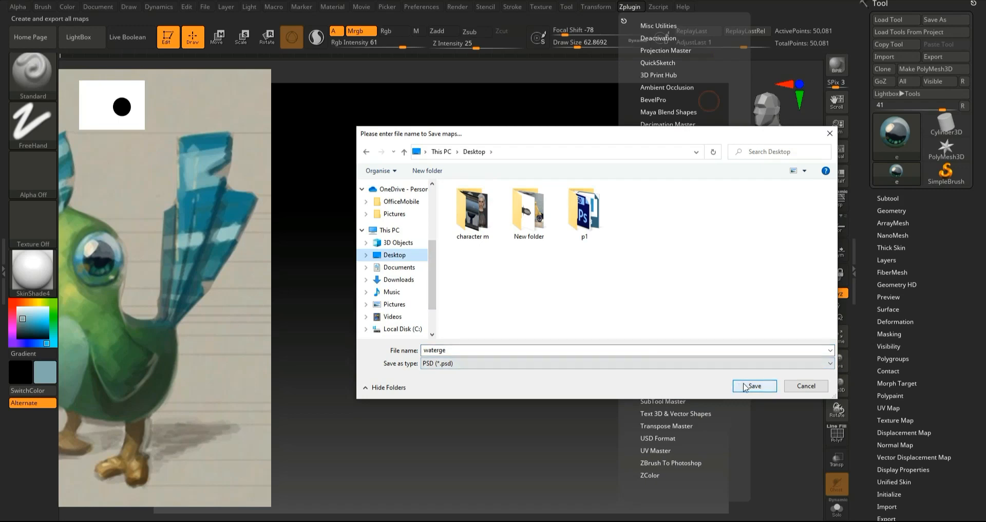
{"action": "left_click", "coordinate": [467, 351]}
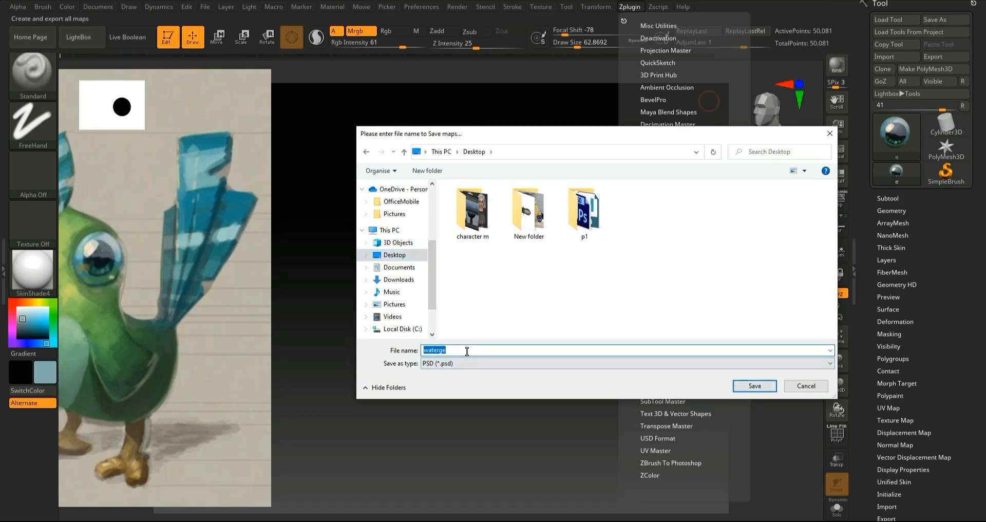
{"action": "key", "text": "BackSpace"}
{"action": "type", "text": "e"}
{"action": "left_click", "coordinate": [487, 318]}
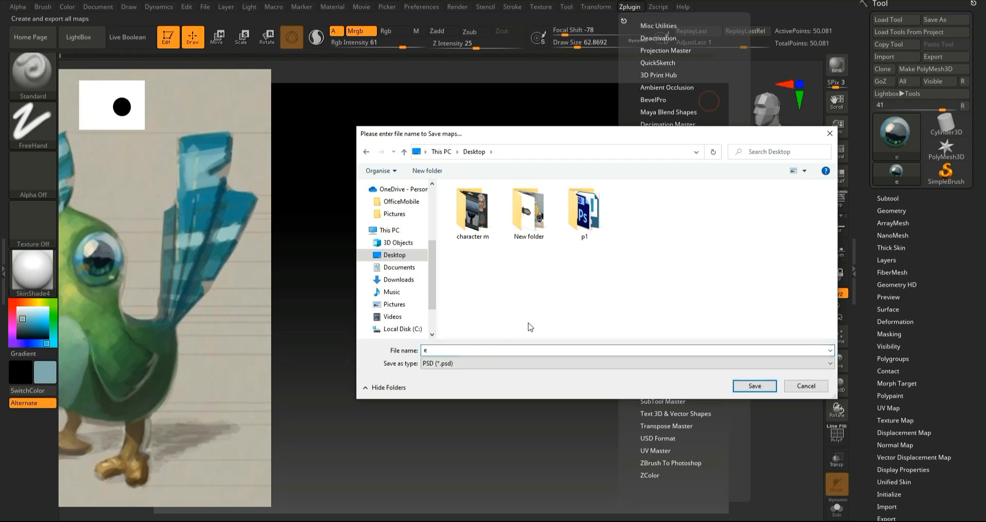
{"action": "left_click", "coordinate": [735, 388]}
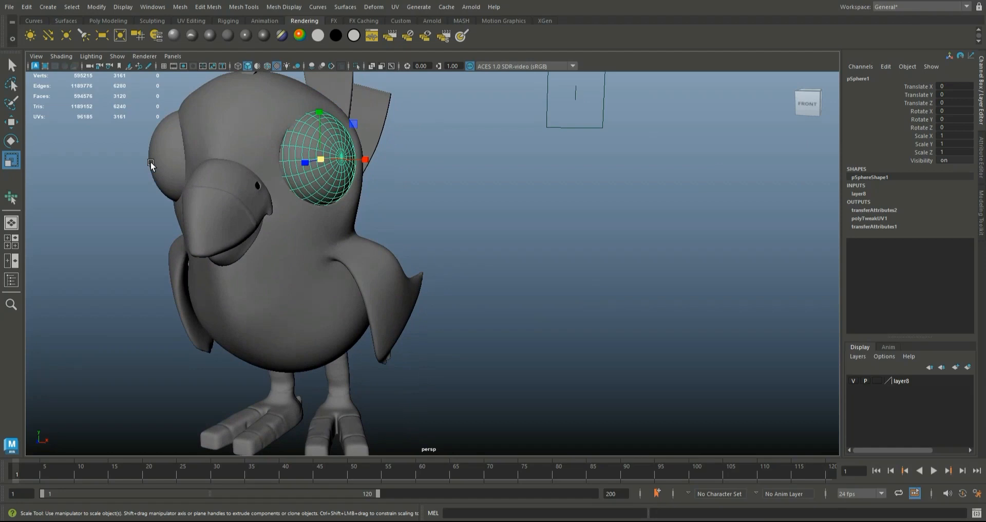
Step: In Maya, duplicate the eye sphere to the head's other side with Scale X -1 and assign a Phong material to both eyes
{"action": "key", "text": "ctrl+shift+d"}
{"action": "key", "text": "w"}
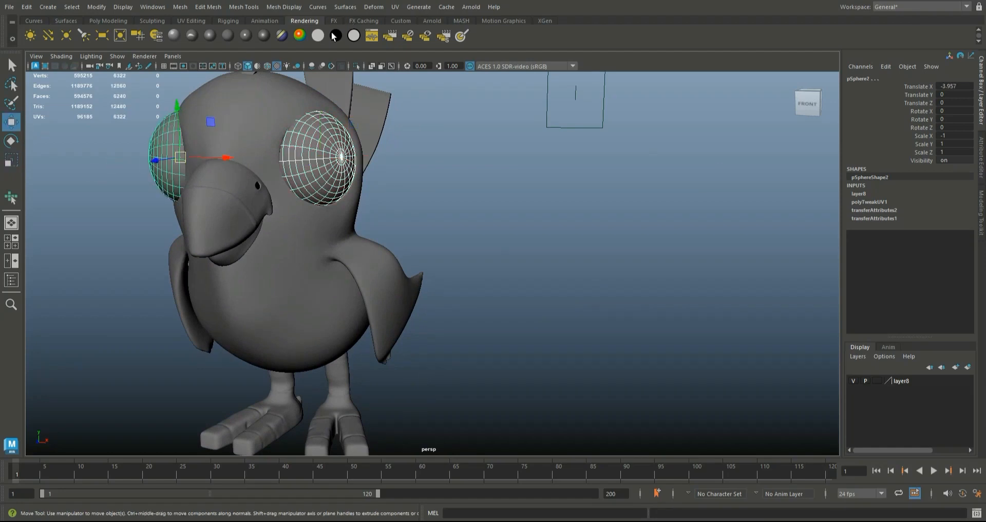
{"action": "left_click", "coordinate": [335, 36]}
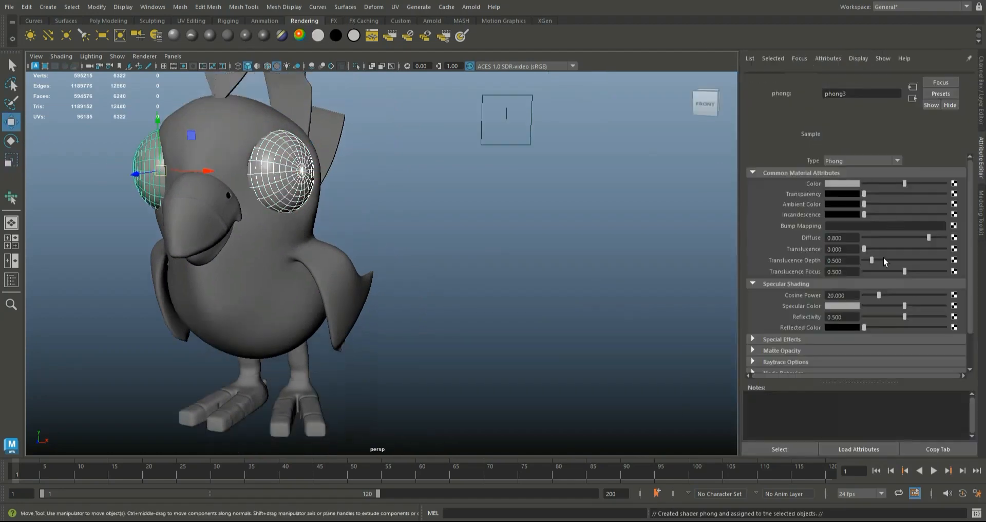
Step: Delete the construction history of all objects in the scene
{"action": "left_click", "coordinate": [26, 7]}
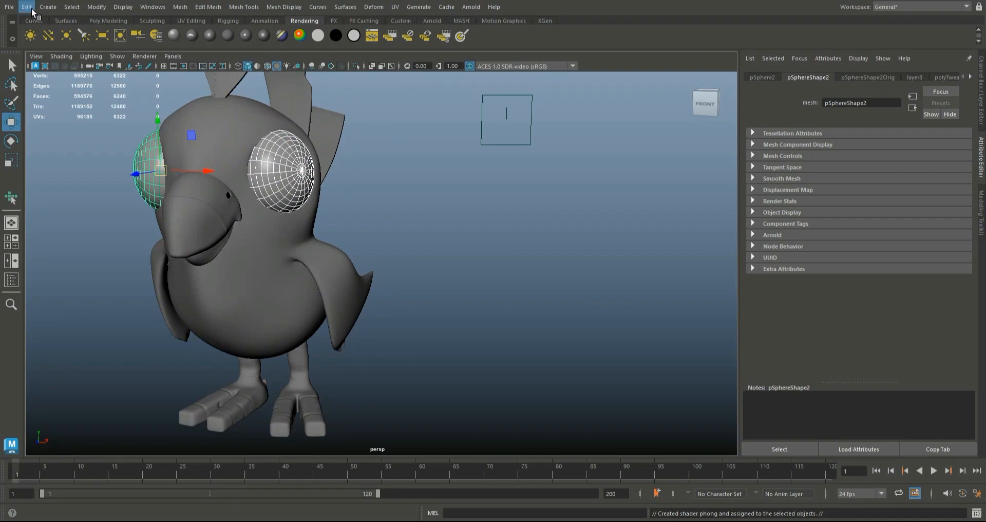
{"action": "mouse_move", "coordinate": [128, 140]}
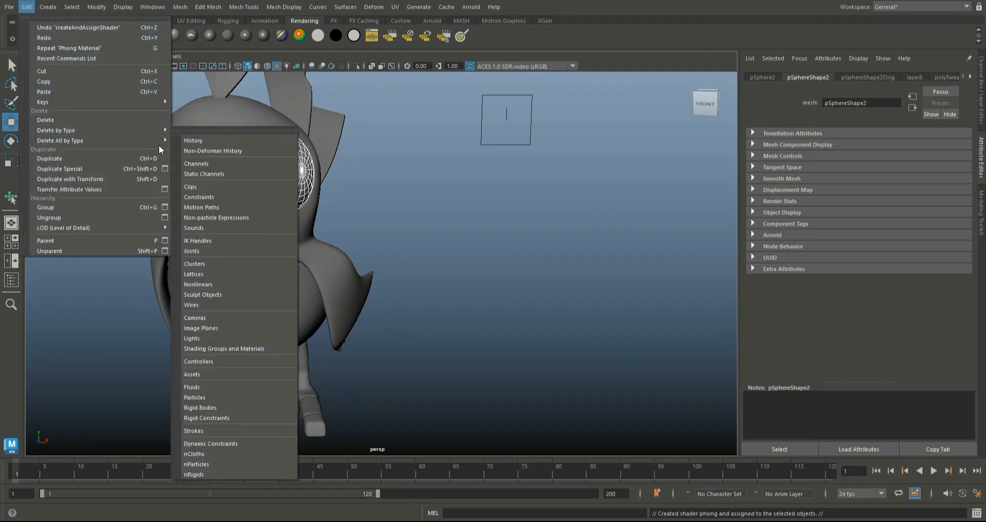
{"action": "left_click", "coordinate": [193, 143]}
Step: Rename the Phong material on the eyes to peye
{"action": "left_click", "coordinate": [884, 77]}
{"action": "double_click", "coordinate": [865, 101]}
{"action": "key", "text": "BackSpace"}
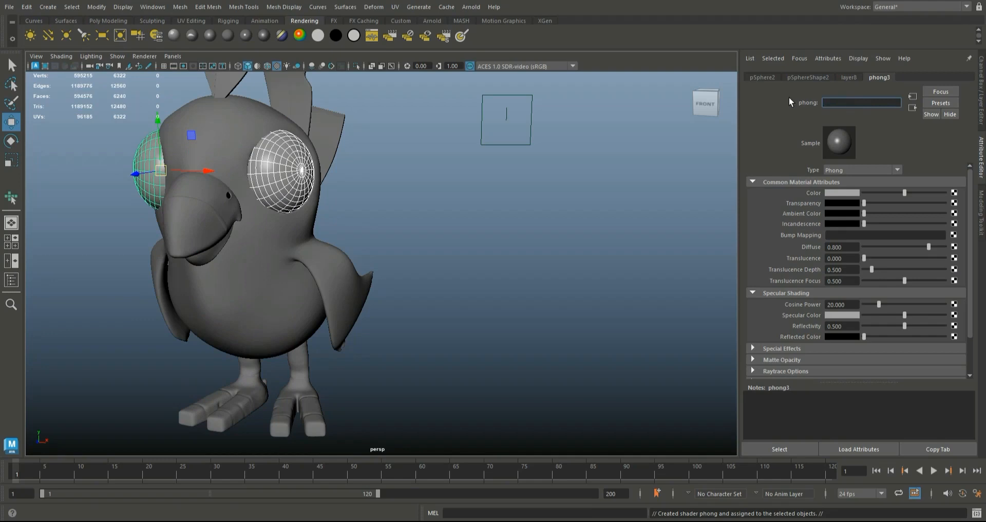
{"action": "type", "text": "peye"}
{"action": "left_click", "coordinate": [589, 197]}
Step: Lower the Reflectivity of the peye material to 0.002
{"action": "left_click", "coordinate": [317, 159]}
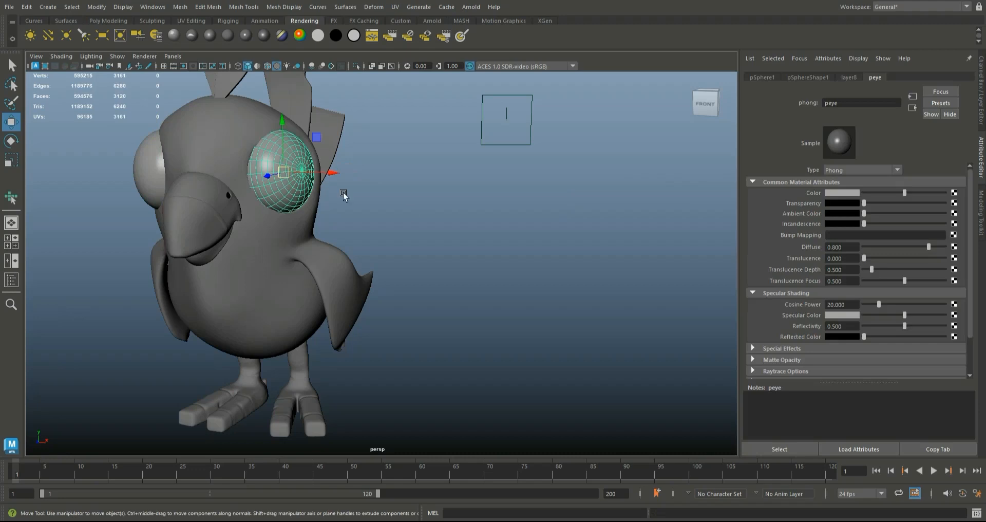
{"action": "left_click_drag", "start_coordinate": [884, 327], "coordinate": [863, 327]}
{"action": "key", "text": "Return"}
{"action": "left_click", "coordinate": [626, 319]}
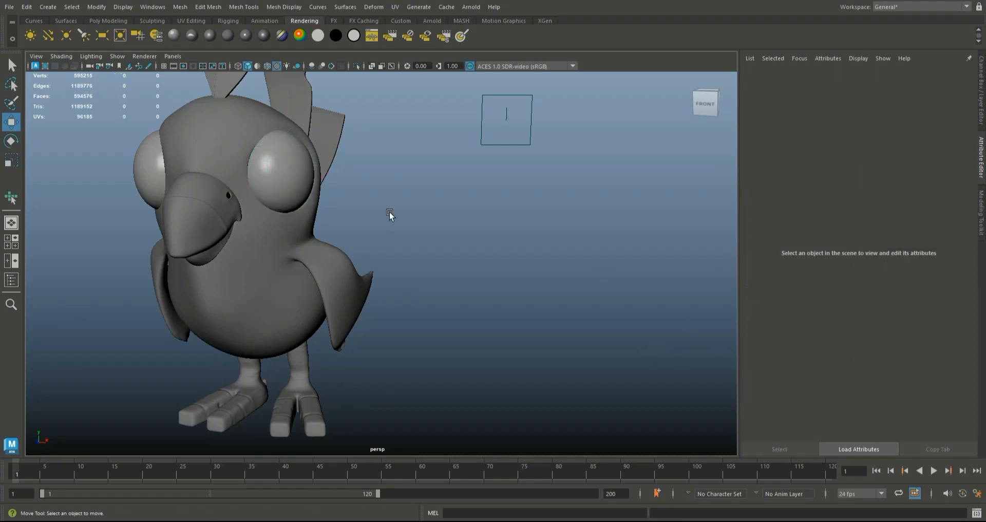
Step: Map the Color of the peye material to a file texture using e-TM_u0_v0.tif from the p1 folder on the Desktop
{"action": "left_click", "coordinate": [304, 182]}
{"action": "left_click", "coordinate": [953, 193]}
{"action": "left_click", "coordinate": [421, 261]}
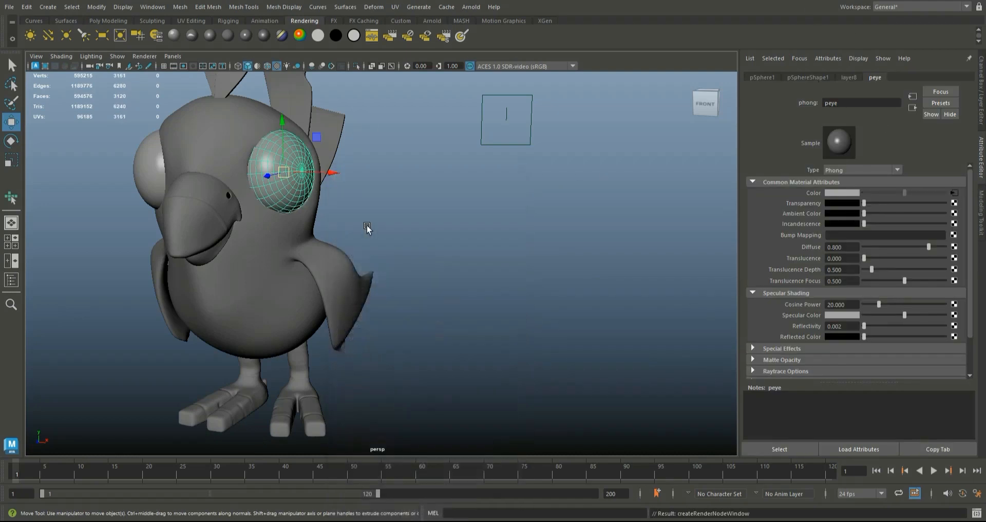
{"action": "left_click", "coordinate": [956, 216]}
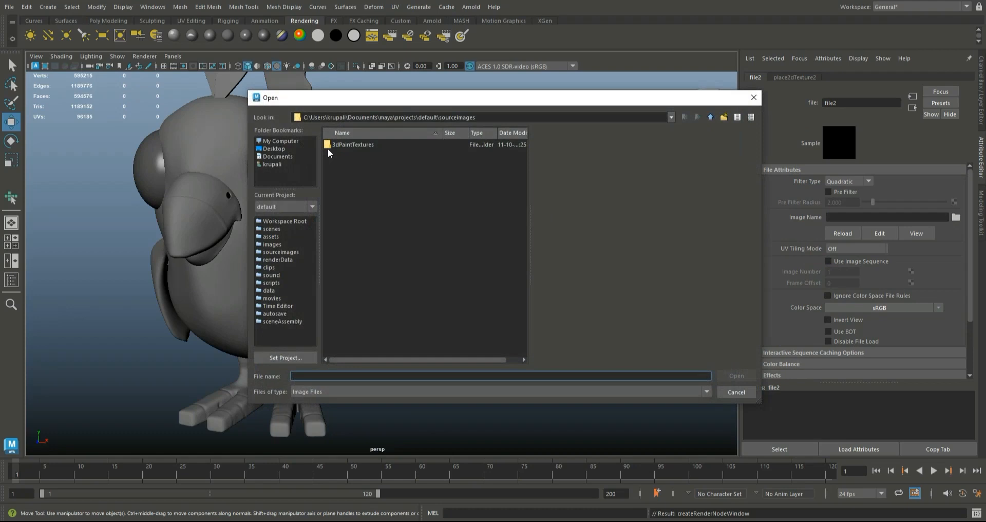
{"action": "left_click", "coordinate": [280, 141]}
{"action": "left_click", "coordinate": [278, 156]}
{"action": "left_click", "coordinate": [278, 149]}
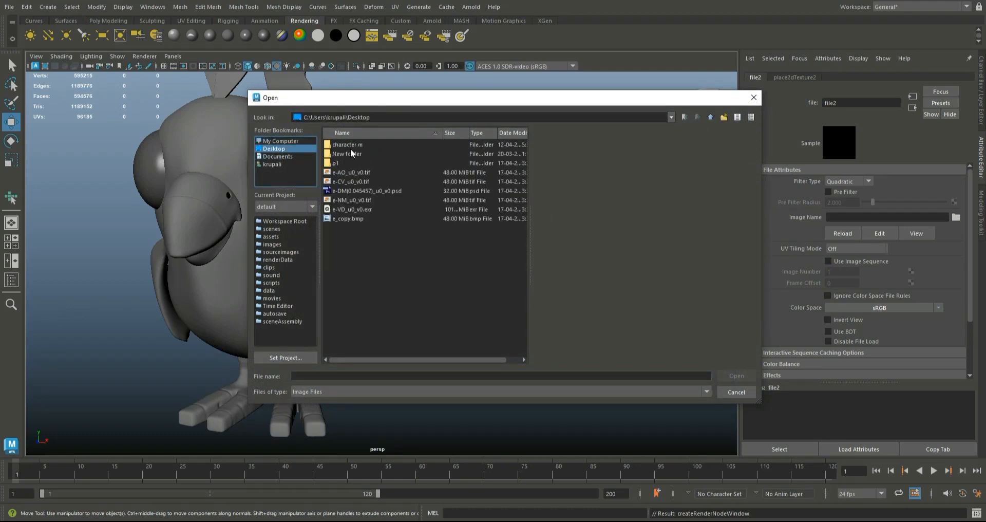
{"action": "double_click", "coordinate": [339, 162]}
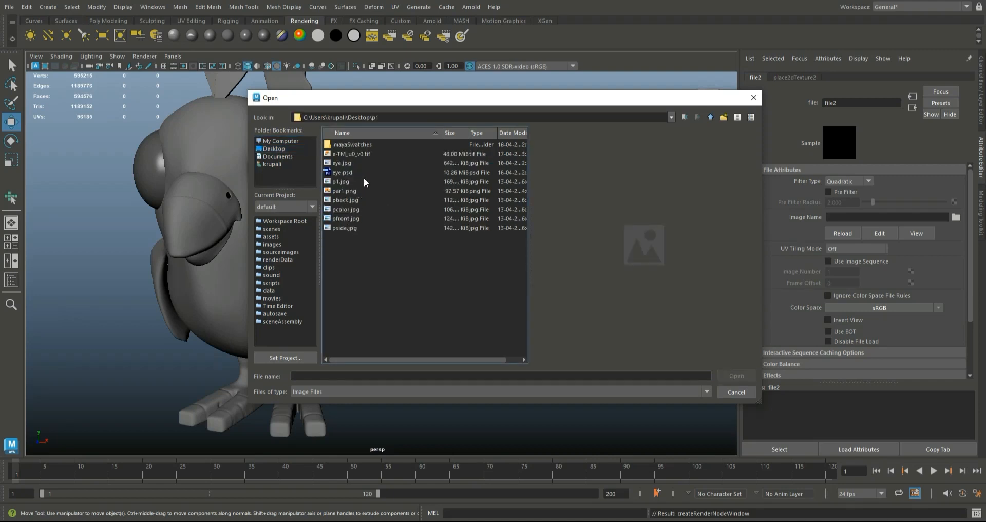
{"action": "left_click", "coordinate": [368, 153]}
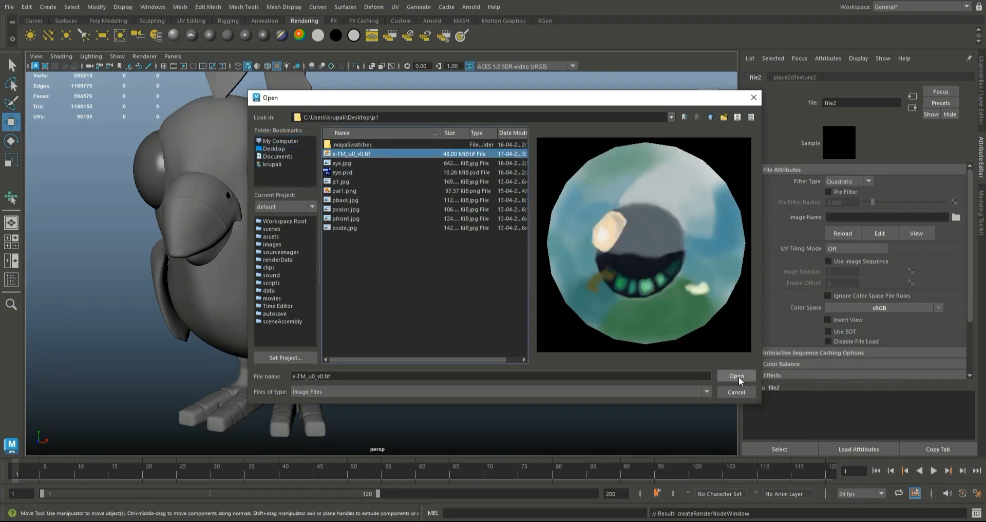
{"action": "left_click", "coordinate": [719, 375]}
{"action": "left_click", "coordinate": [392, 186]}
Step: Brighten the eye texture by raising the peye material's Ambient Color to about a third of its slider range
{"action": "scroll", "coordinate": [412, 185], "scroll_direction": "down", "scroll_amount": 6}
{"action": "left_click_drag", "start_coordinate": [437, 217], "coordinate": [444, 232], "text": "alt"}
{"action": "scroll", "coordinate": [444, 232], "scroll_direction": "up", "scroll_amount": 6}
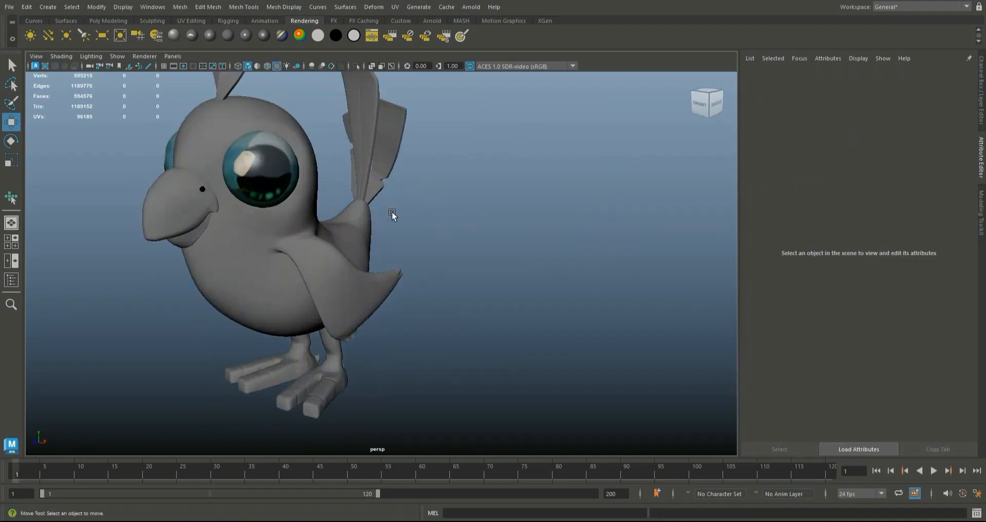
{"action": "left_click", "coordinate": [294, 181]}
{"action": "left_click_drag", "start_coordinate": [865, 213], "coordinate": [889, 214]}
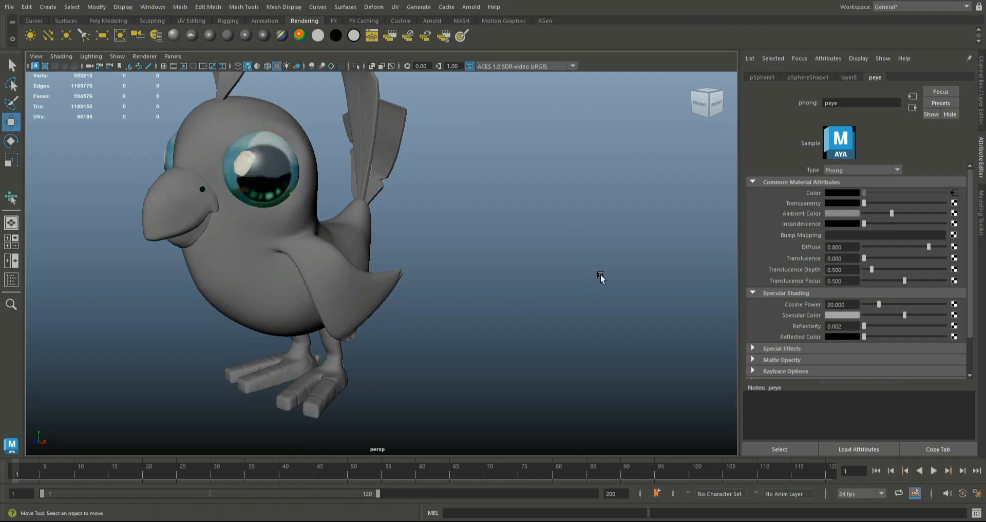
{"action": "left_click", "coordinate": [601, 277]}
Step: Raise the peye material's Ambient Color further to about half of its slider range and keep Incandescence black
{"action": "scroll", "coordinate": [499, 271], "scroll_direction": "down", "scroll_amount": 3}
{"action": "mouse_move", "coordinate": [499, 270]}
{"action": "left_mouse_down", "text": "alt"}
{"action": "mouse_move", "coordinate": [565, 262]}
{"action": "mouse_move", "coordinate": [498, 253]}
{"action": "left_mouse_up", "text": "alt"}
{"action": "scroll", "coordinate": [482, 260], "scroll_direction": "up", "scroll_amount": 5}
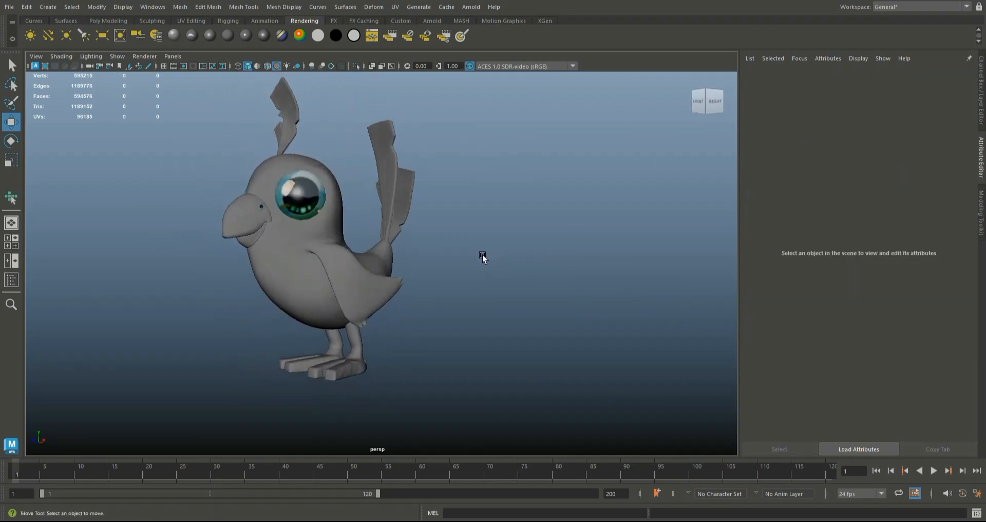
{"action": "scroll", "coordinate": [491, 239], "scroll_direction": "down", "scroll_amount": 3}
{"action": "left_click_drag", "start_coordinate": [466, 238], "coordinate": [407, 243], "text": "alt"}
{"action": "scroll", "coordinate": [407, 242], "scroll_direction": "up", "scroll_amount": 5}
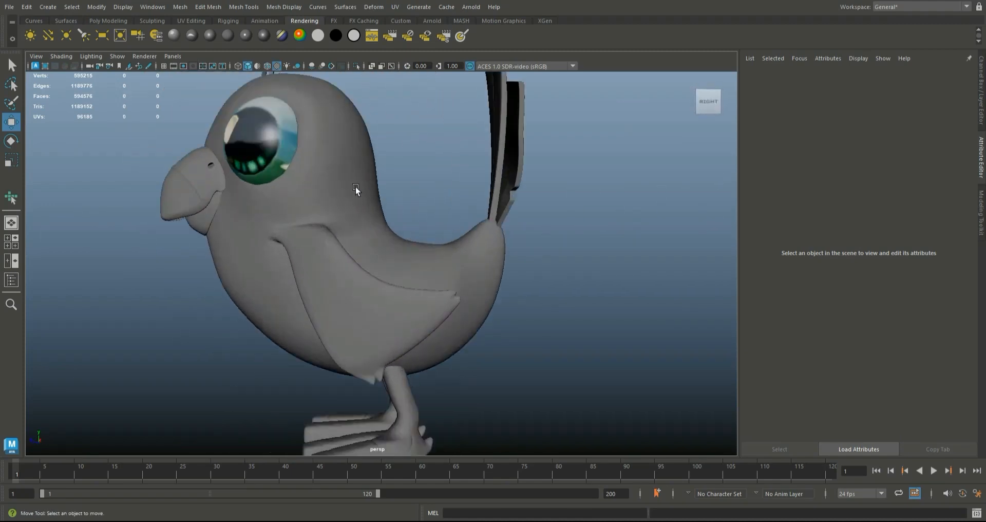
{"action": "left_click", "coordinate": [308, 165]}
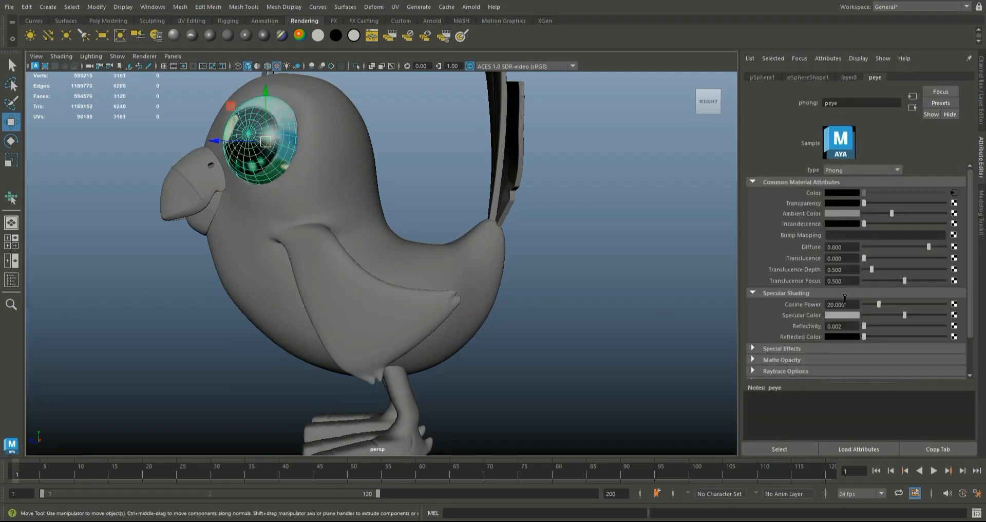
{"action": "left_click_drag", "start_coordinate": [546, 224], "coordinate": [677, 226], "text": "alt"}
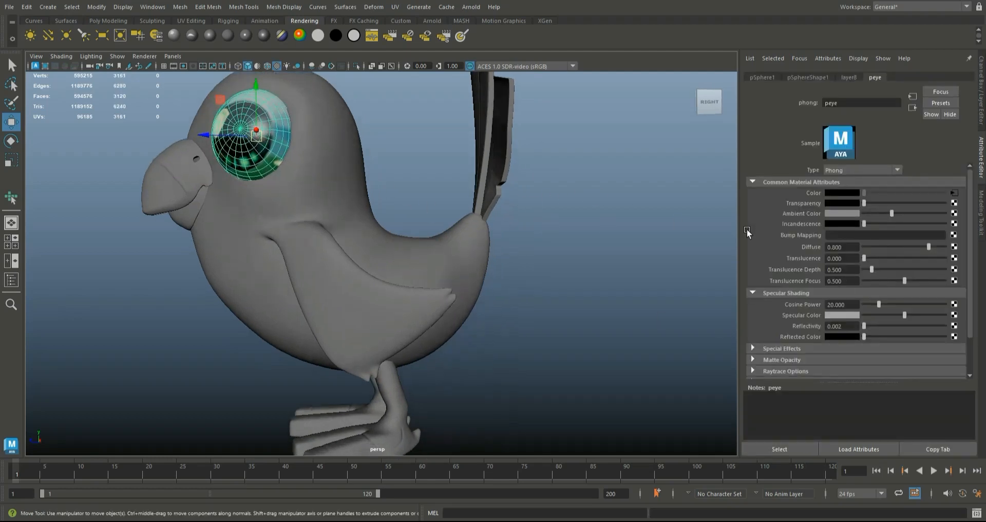
{"action": "left_click_drag", "start_coordinate": [891, 214], "coordinate": [902, 213]}
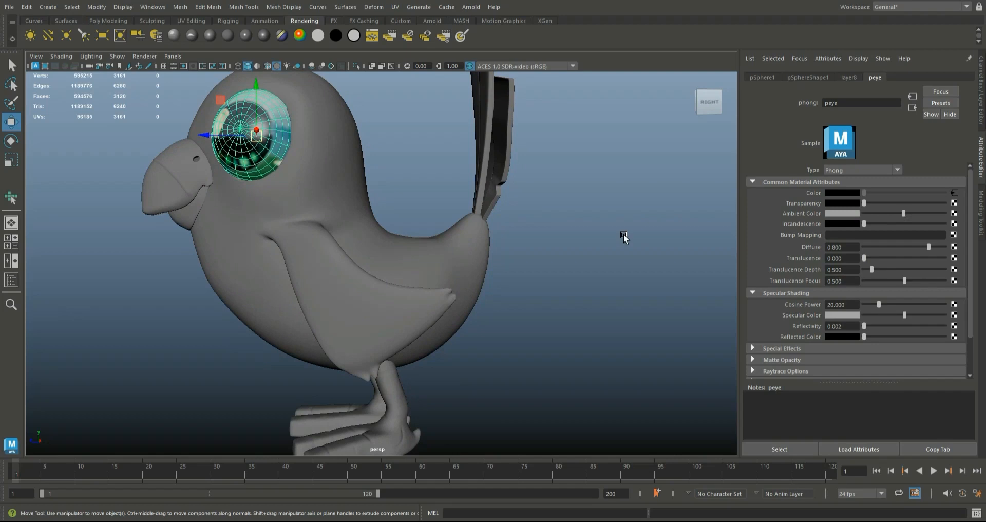
{"action": "mouse_move", "coordinate": [870, 225]}
{"action": "left_mouse_down"}
{"action": "mouse_move", "coordinate": [884, 224]}
{"action": "mouse_move", "coordinate": [866, 226]}
{"action": "left_mouse_up"}
{"action": "left_click", "coordinate": [588, 308]}
Step: Open the UV Editor and display the bird's left eye's UV shell enlarged over its texture
{"action": "left_click_drag", "start_coordinate": [594, 303], "coordinate": [501, 284], "text": "alt"}
{"action": "scroll", "coordinate": [514, 202], "scroll_direction": "up", "scroll_amount": 3}
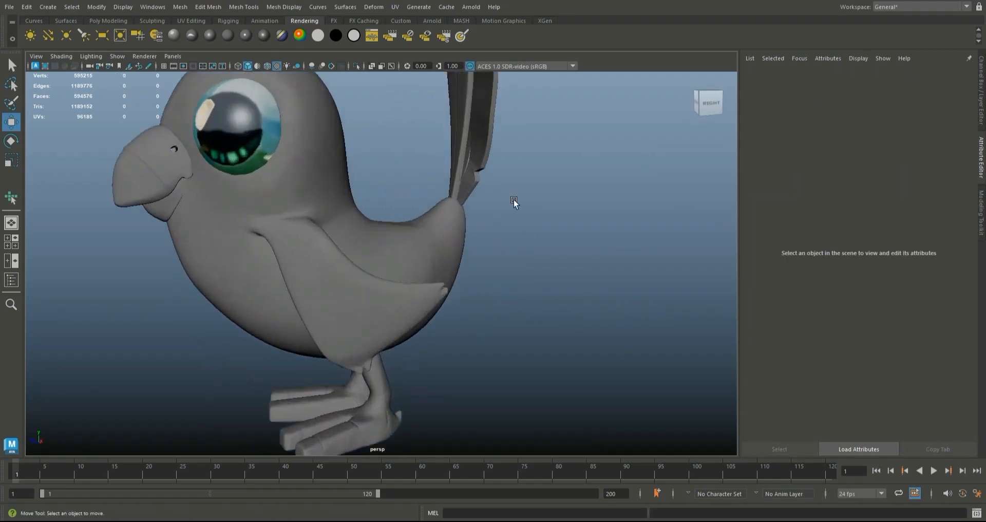
{"action": "left_click", "coordinate": [395, 7]}
{"action": "left_click", "coordinate": [420, 28]}
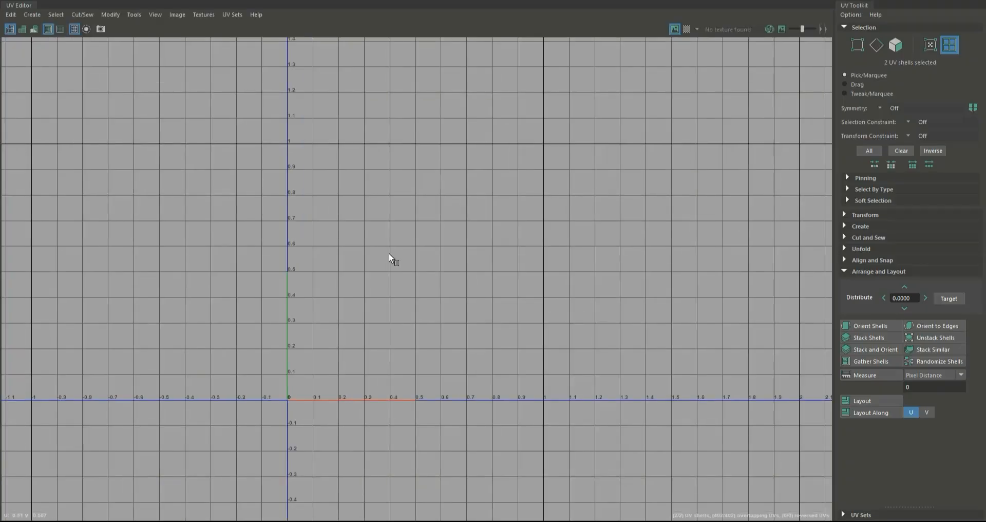
{"action": "right_click_drag", "start_coordinate": [390, 251], "coordinate": [350, 237]}
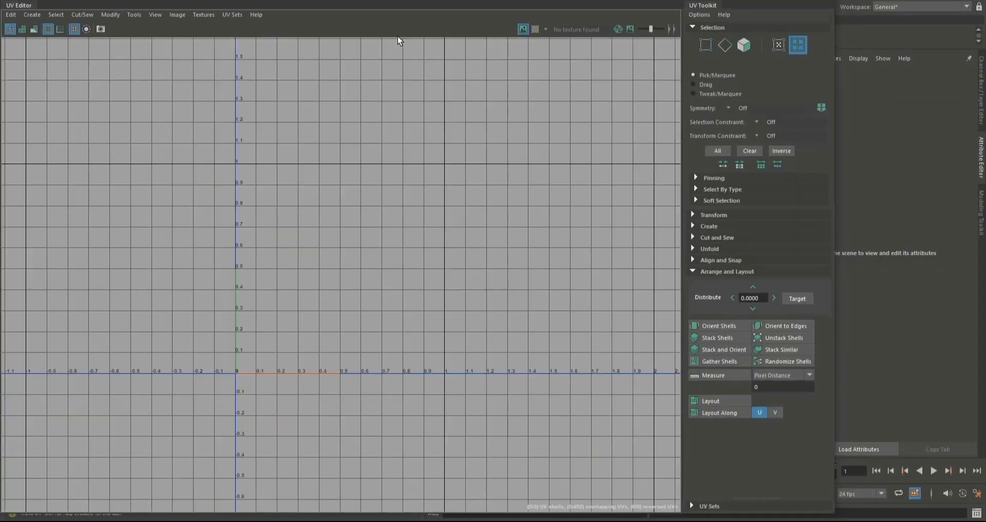
{"action": "left_click_drag", "start_coordinate": [407, 4], "coordinate": [511, 192]}
{"action": "left_click", "coordinate": [259, 115]}
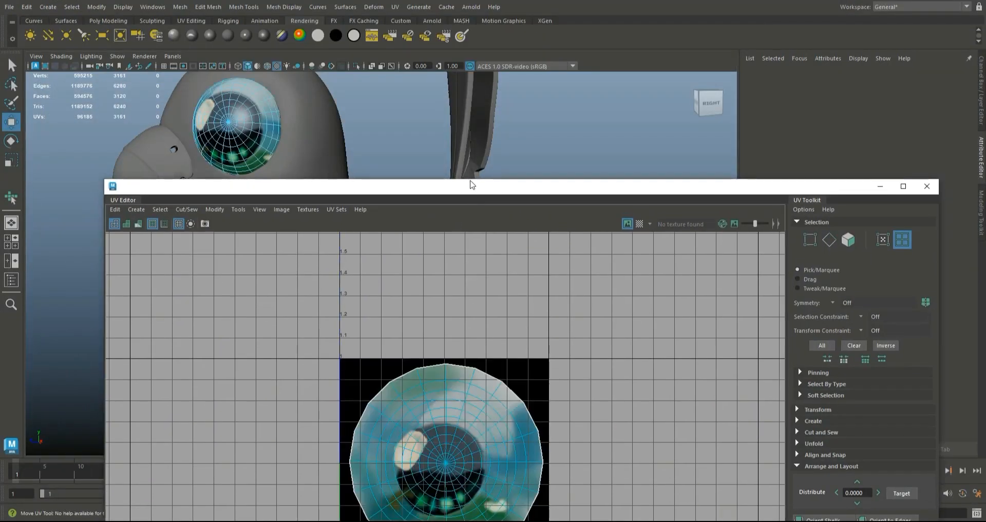
{"action": "left_click_drag", "start_coordinate": [492, 194], "coordinate": [446, 110]}
{"action": "scroll", "coordinate": [463, 347], "scroll_direction": "down", "scroll_amount": 2}
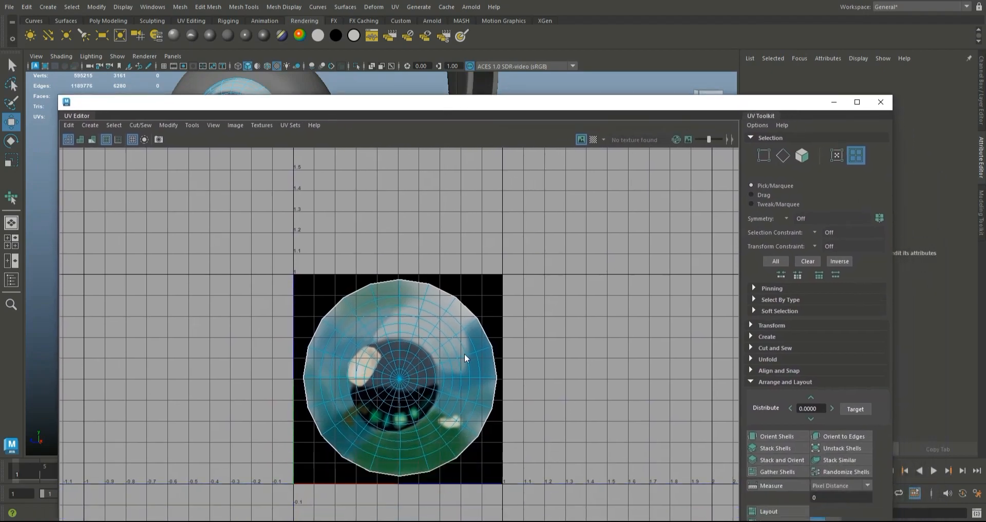
{"action": "scroll", "coordinate": [464, 347], "scroll_direction": "up", "scroll_amount": 3}
{"action": "left_click", "coordinate": [849, 106]}
{"action": "scroll", "coordinate": [461, 408], "scroll_direction": "up", "scroll_amount": 2}
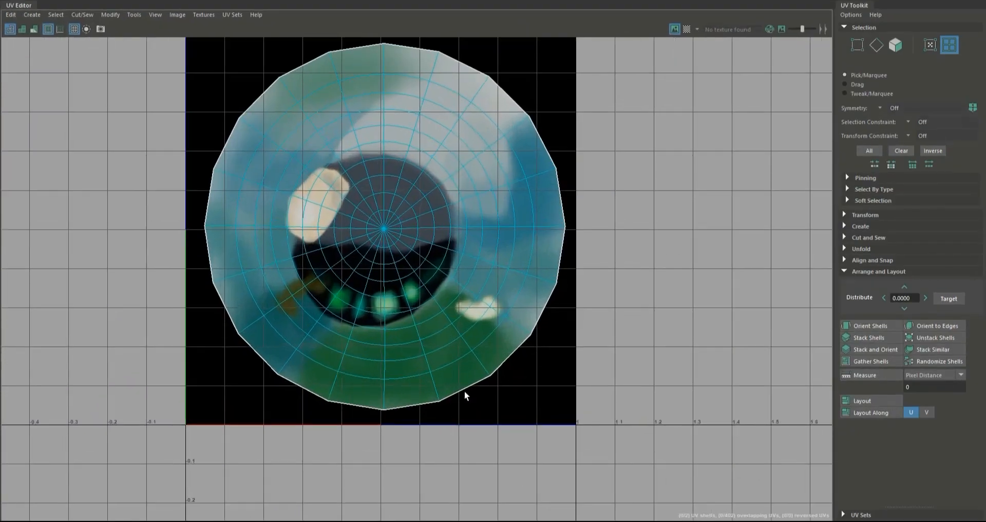
Step: Nudge the UV point beside the small white highlight at the iris's lower right outward, and close the UV Editor
{"action": "right_click", "coordinate": [494, 319]}
{"action": "right_click_drag", "start_coordinate": [493, 319], "coordinate": [519, 316]}
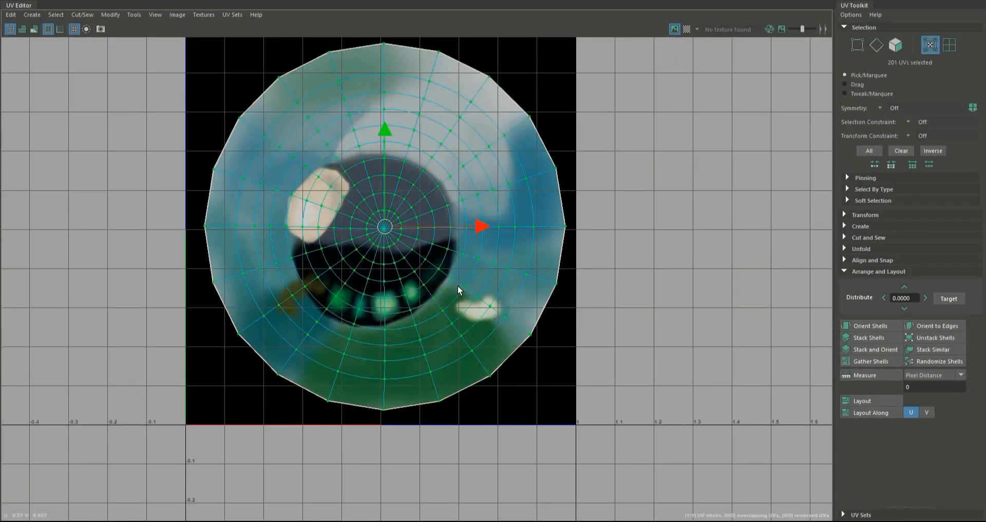
{"action": "left_click", "coordinate": [492, 303]}
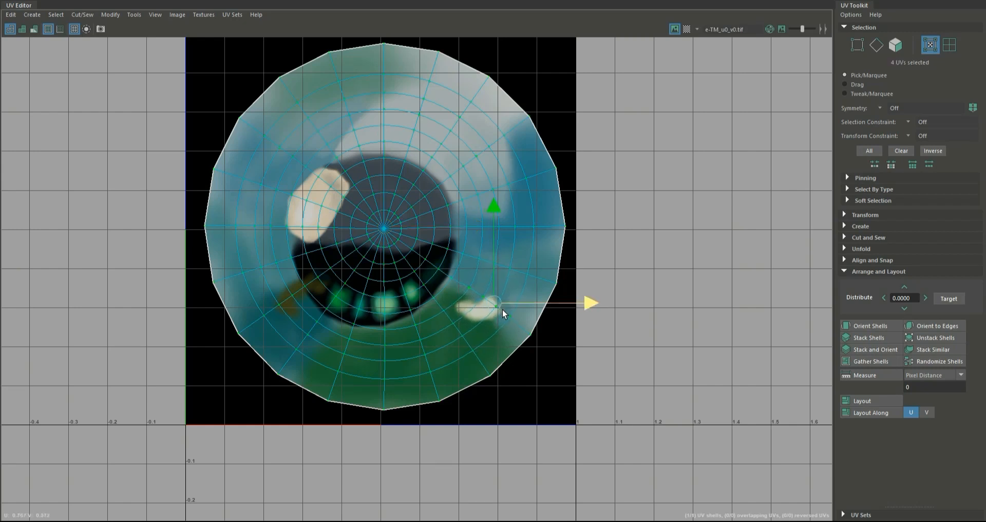
{"action": "left_click", "coordinate": [501, 312]}
{"action": "left_click_drag", "start_coordinate": [500, 312], "coordinate": [508, 324]}
{"action": "left_click", "coordinate": [953, 1]}
{"action": "left_click_drag", "start_coordinate": [476, 107], "coordinate": [586, 170]}
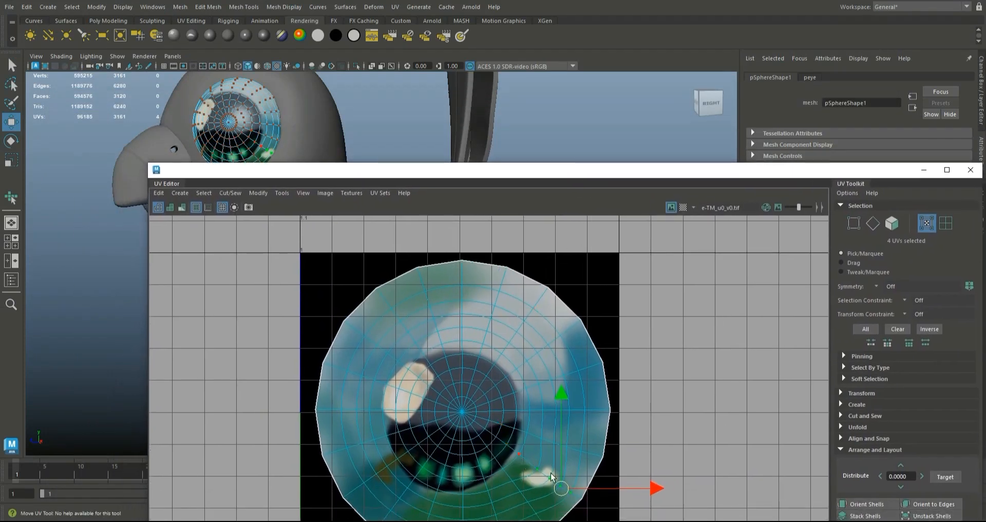
{"action": "left_click_drag", "start_coordinate": [561, 488], "coordinate": [567, 487]}
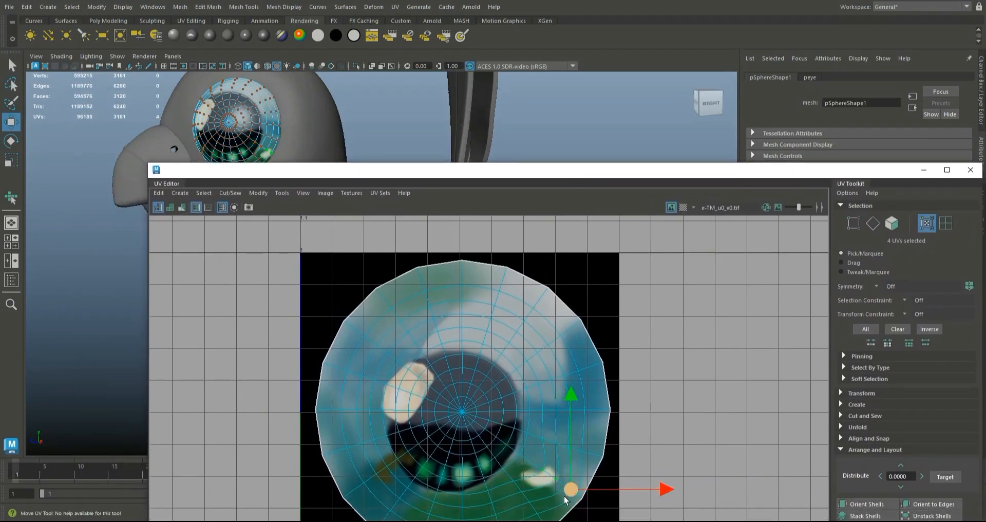
{"action": "left_click", "coordinate": [625, 508]}
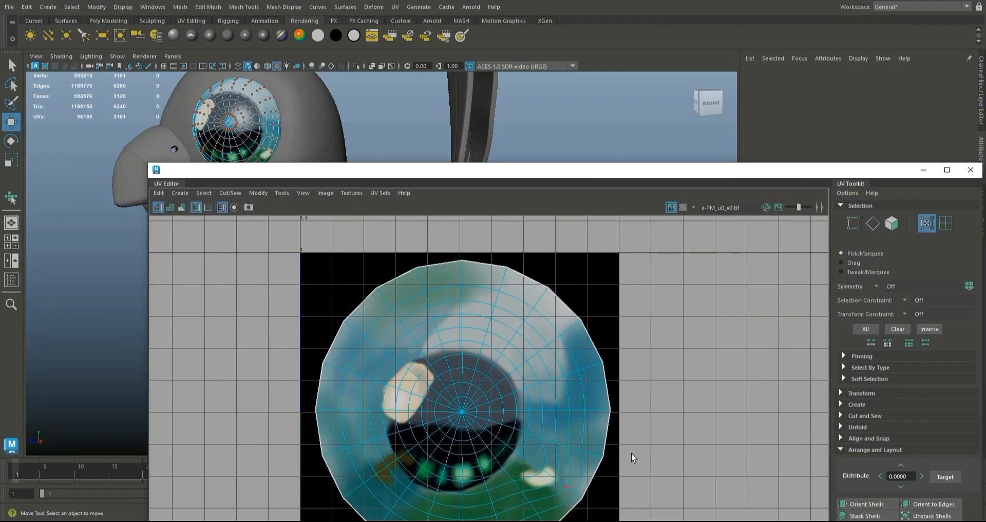
{"action": "left_click", "coordinate": [971, 170]}
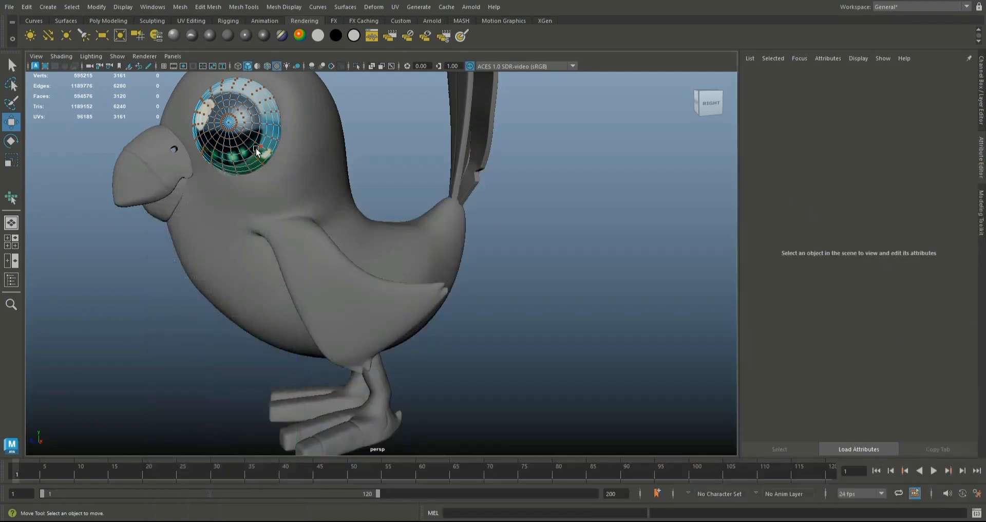
{"action": "left_click", "coordinate": [463, 225]}
{"action": "right_click_drag", "start_coordinate": [627, 341], "coordinate": [286, 234], "text": "alt"}
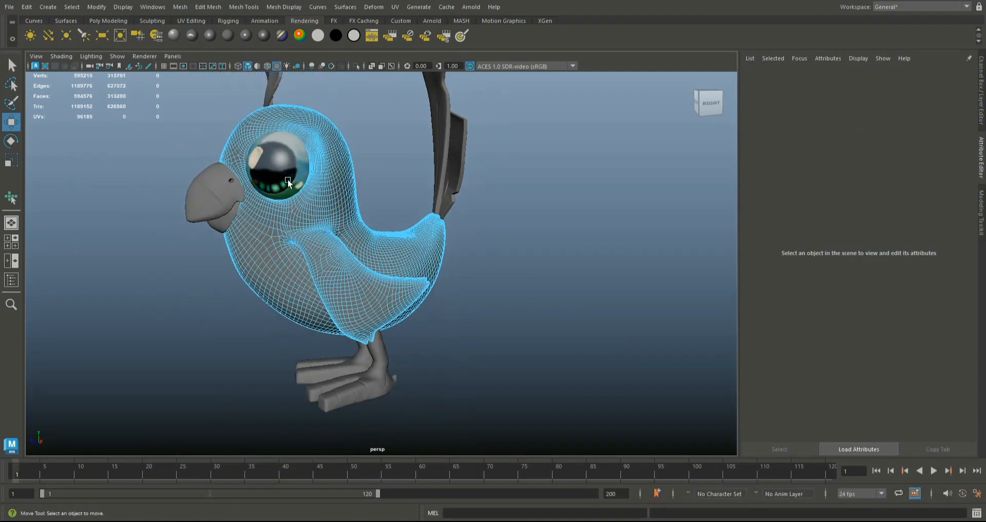
{"action": "left_click", "coordinate": [529, 295]}
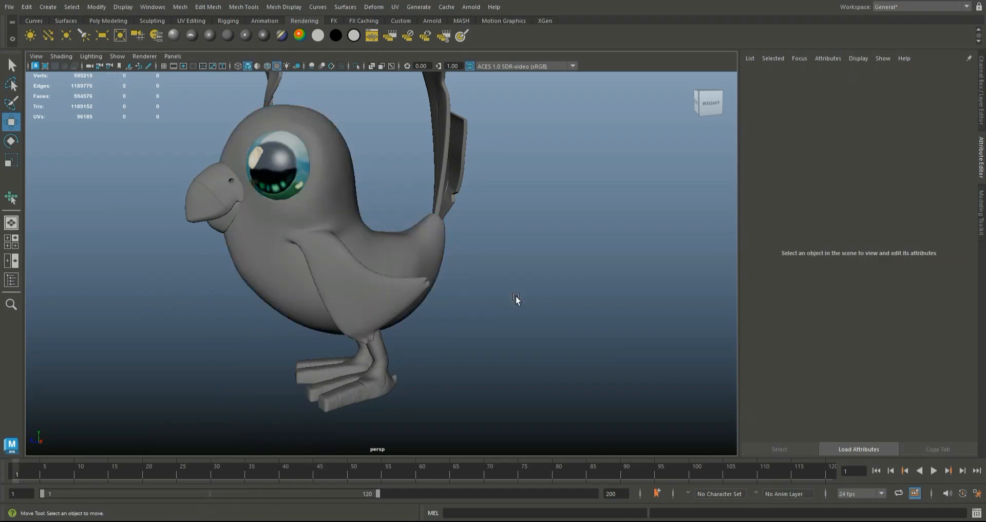
Step: Transfer attributes from the bird's left eye to its right eye with UV Sets All and Sample space Component
{"action": "right_click_drag", "start_coordinate": [517, 298], "coordinate": [520, 329], "text": "alt"}
{"action": "left_click_drag", "start_coordinate": [520, 329], "coordinate": [526, 297], "text": "alt"}
{"action": "left_click", "coordinate": [336, 224]}
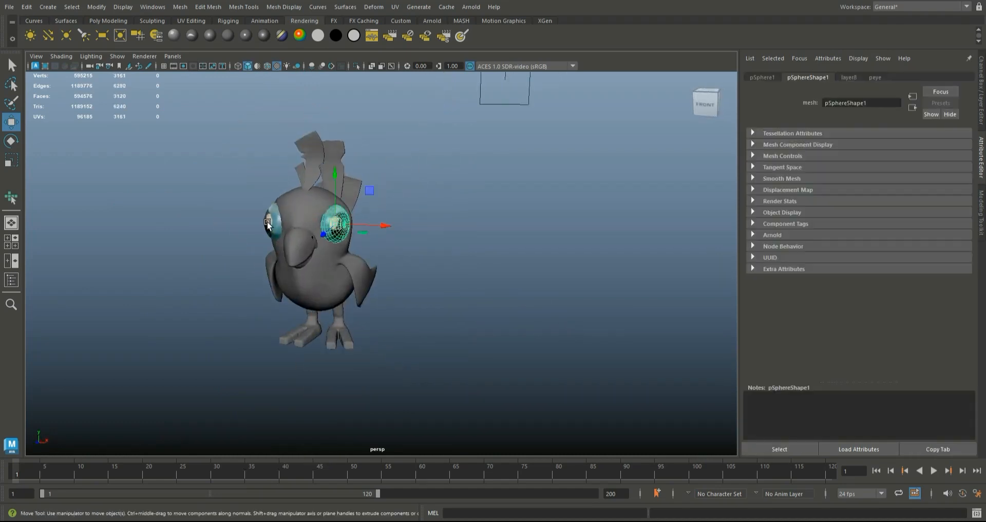
{"action": "left_click", "coordinate": [178, 8]}
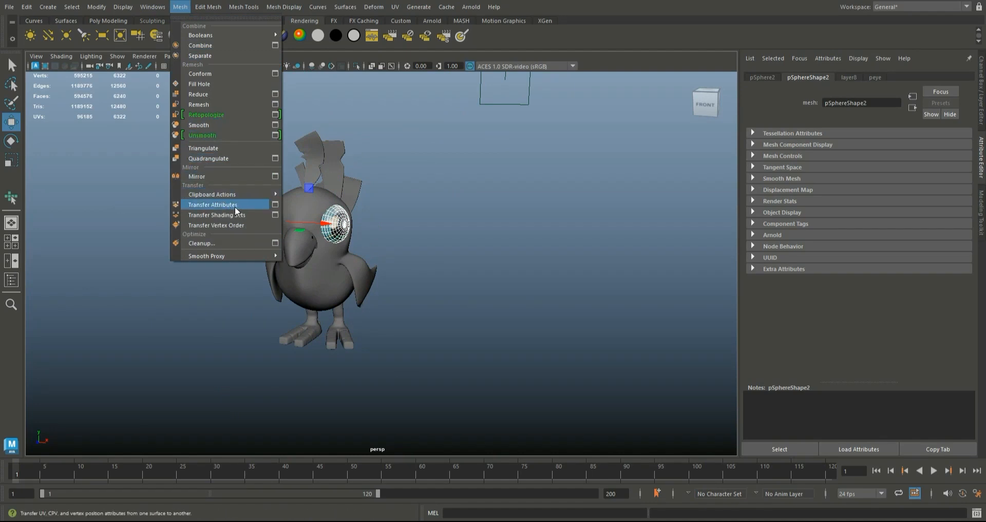
{"action": "left_click", "coordinate": [275, 205]}
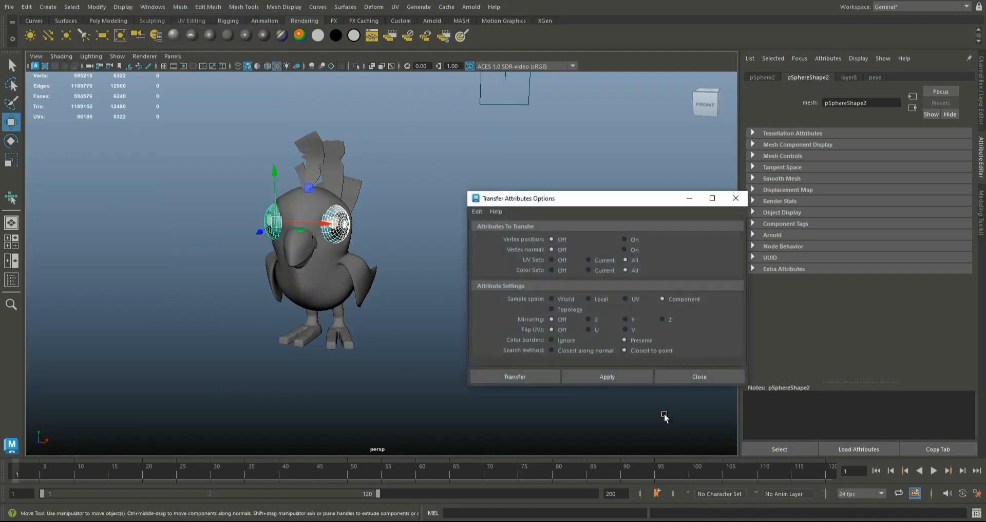
{"action": "left_click", "coordinate": [530, 379]}
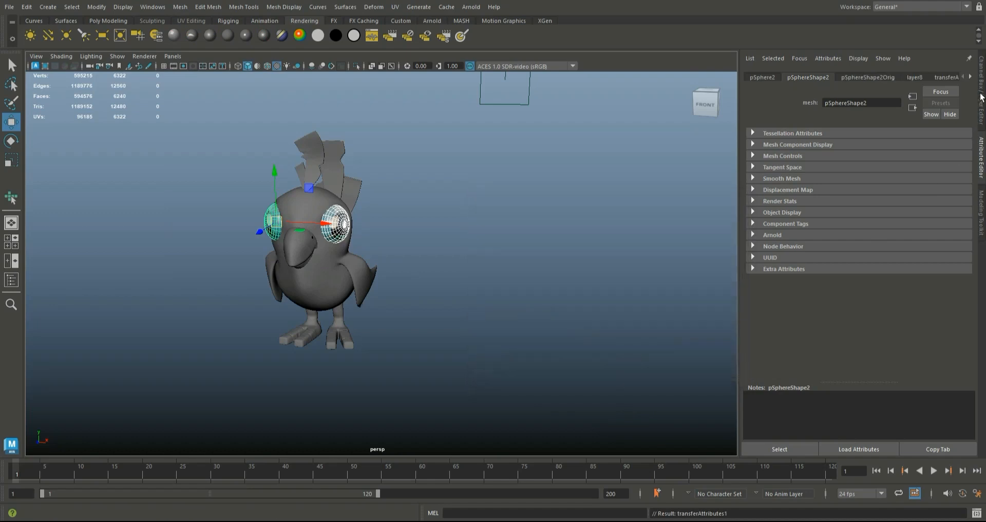
Step: Examine the bird's left eye up close from the side to check how the transferred eye texture sits on it
{"action": "left_click", "coordinate": [980, 96]}
{"action": "left_click", "coordinate": [590, 323]}
{"action": "scroll", "coordinate": [587, 328], "scroll_direction": "up", "scroll_amount": 5}
{"action": "left_click_drag", "start_coordinate": [588, 328], "coordinate": [513, 328], "text": "alt"}
{"action": "scroll", "coordinate": [502, 362], "scroll_direction": "up", "scroll_amount": 3}
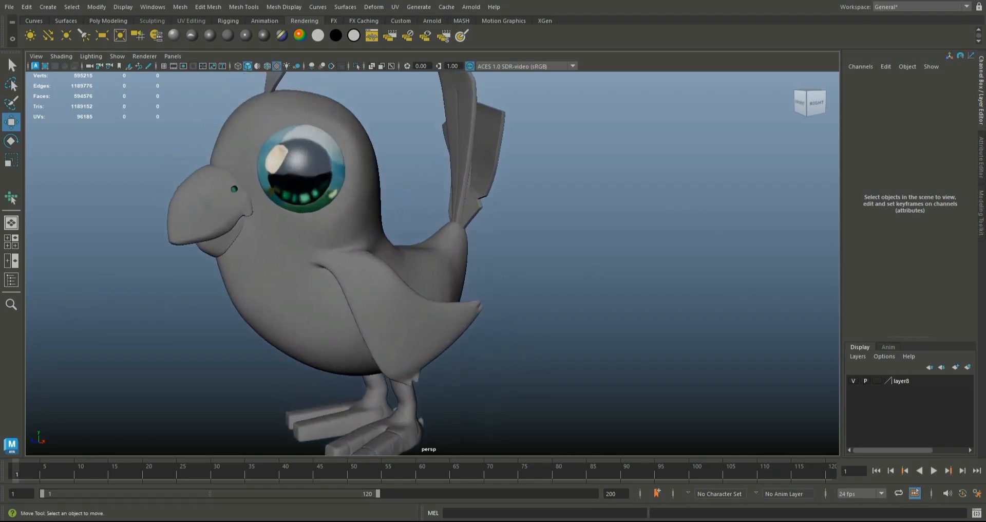
{"action": "left_click", "coordinate": [309, 169]}
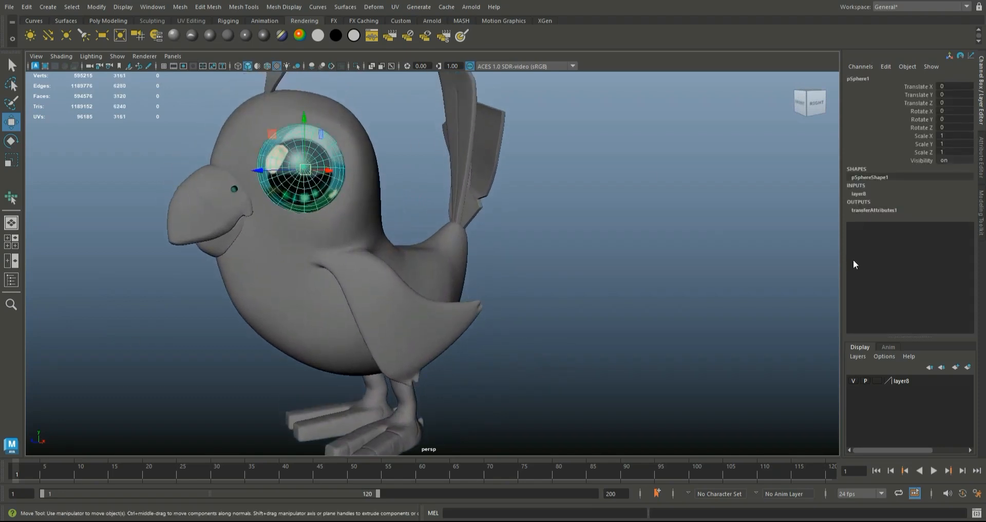
{"action": "left_click", "coordinate": [586, 297]}
{"action": "scroll", "coordinate": [587, 297], "scroll_direction": "up", "scroll_amount": 2}
{"action": "scroll", "coordinate": [589, 297], "scroll_direction": "down", "scroll_amount": 4}
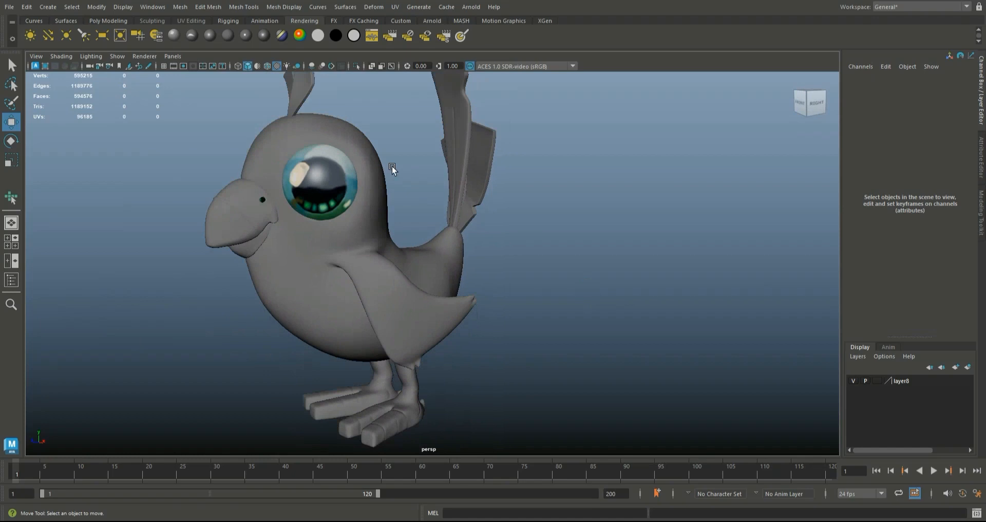
Step: Raise the Specular Color of the eye's peye material slightly
{"action": "left_click", "coordinate": [334, 165]}
{"action": "left_click", "coordinate": [983, 159]}
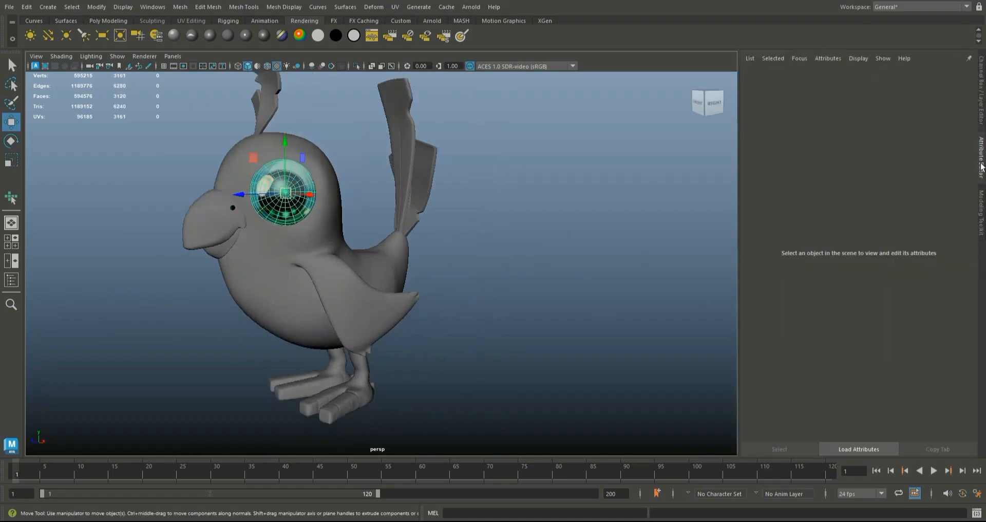
{"action": "left_click", "coordinate": [936, 78]}
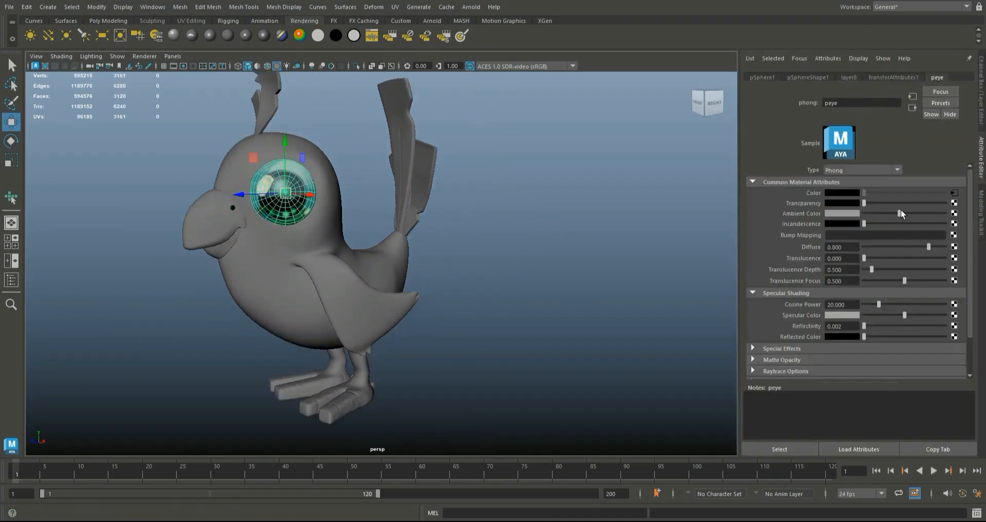
{"action": "left_click_drag", "start_coordinate": [906, 317], "coordinate": [910, 317]}
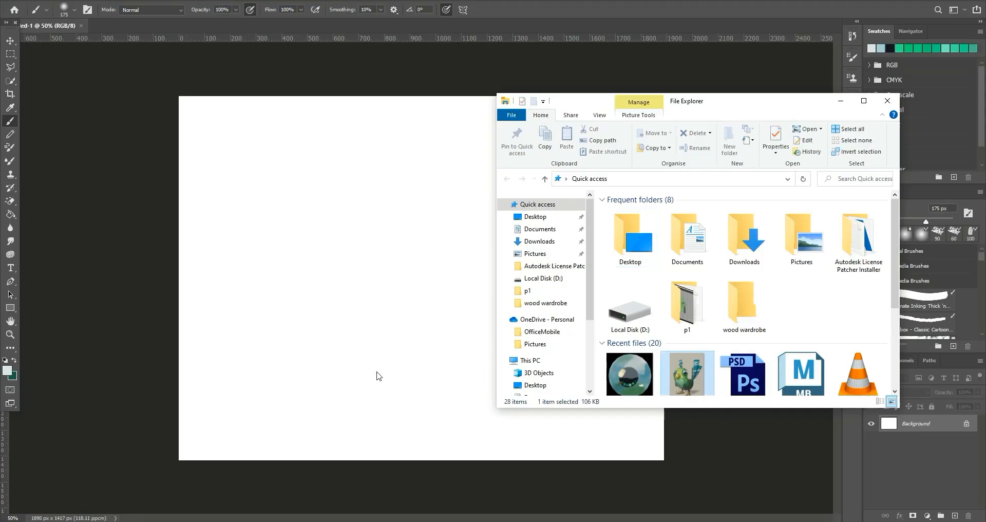
Step: Switch to Photoshop, place the pcolor reference image on the blank canvas and sample the orange of the bird's beak
{"action": "left_click_drag", "start_coordinate": [379, 374], "coordinate": [442, 354]}
{"action": "key", "text": "b"}
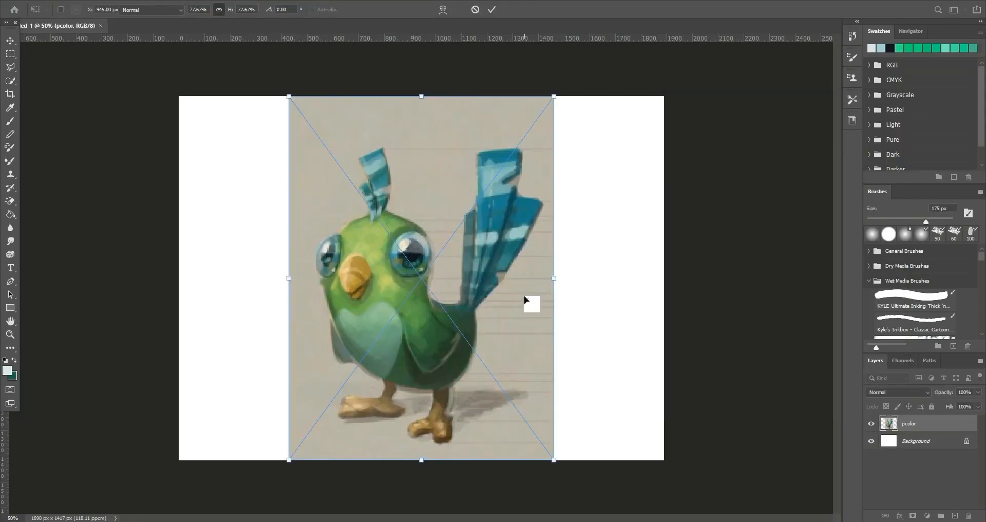
{"action": "left_click", "coordinate": [11, 108]}
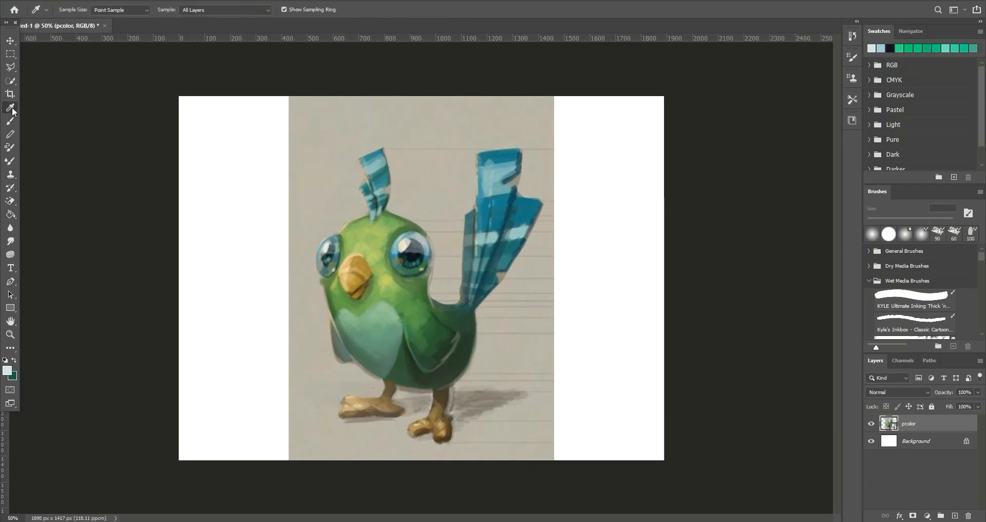
{"action": "left_click", "coordinate": [352, 266]}
{"action": "left_click_drag", "start_coordinate": [352, 266], "coordinate": [356, 278]}
Step: Brighten and saturate the foreground colour to golden orange e2ae34 and hide the pcolor layer
{"action": "left_click", "coordinate": [7, 370]}
{"action": "left_click_drag", "start_coordinate": [147, 278], "coordinate": [172, 260]}
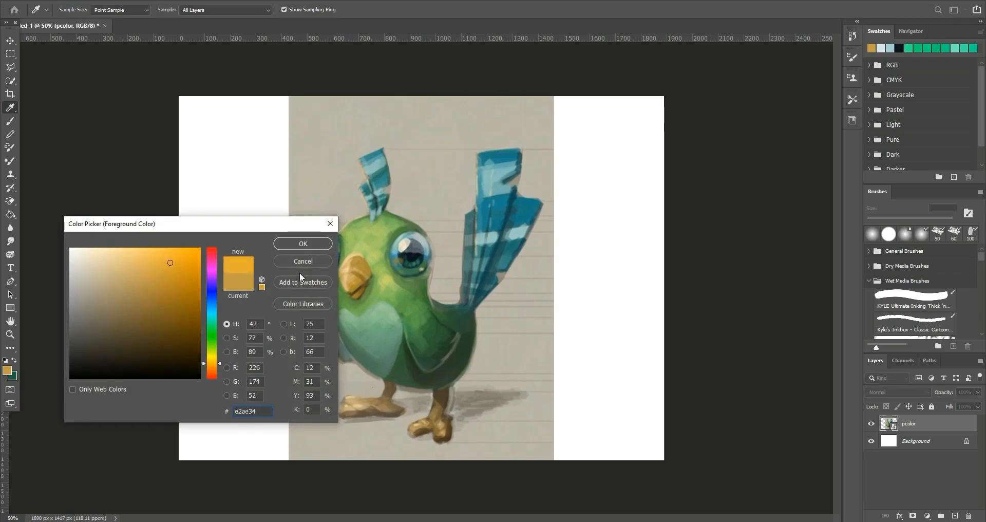
{"action": "left_click", "coordinate": [302, 244]}
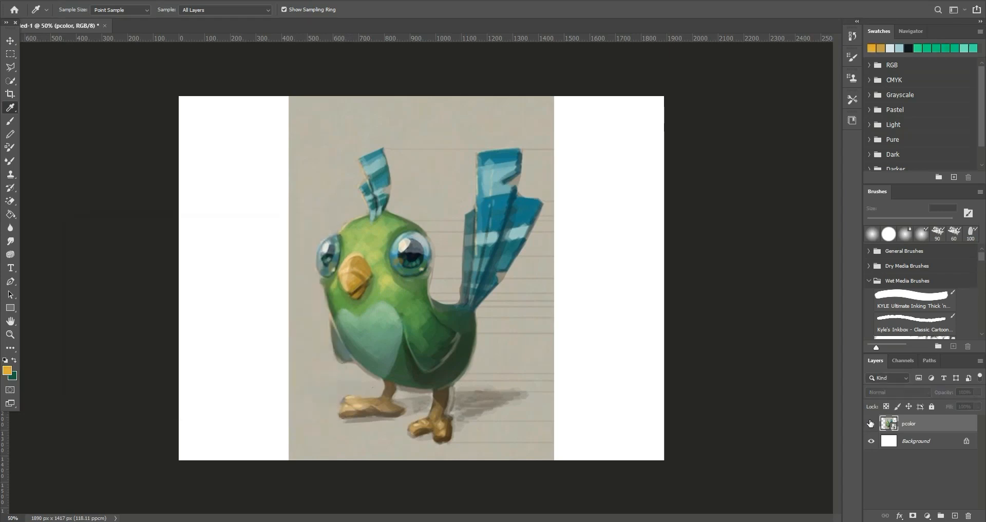
{"action": "left_click", "coordinate": [871, 422]}
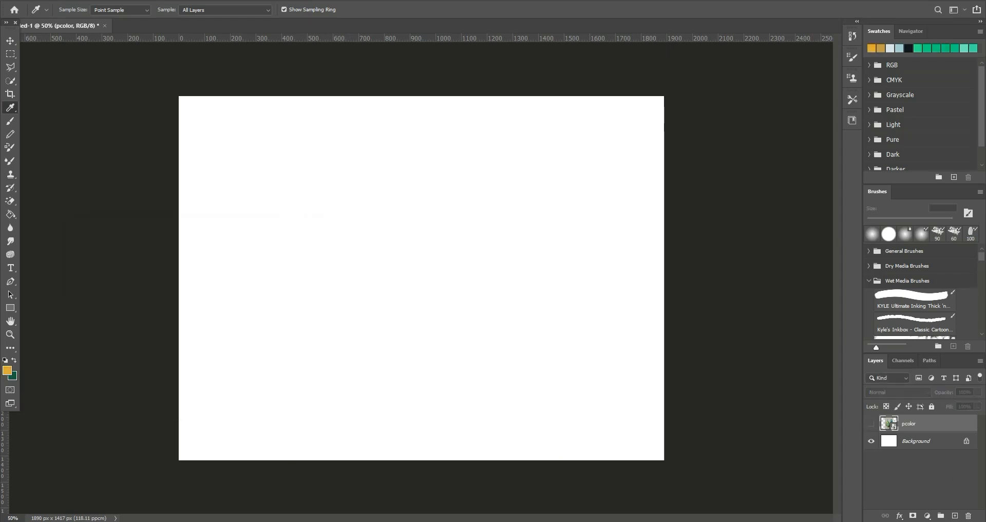
Step: Shift the foreground colour to a slightly darker, deeper golden orange
{"action": "left_click", "coordinate": [8, 370]}
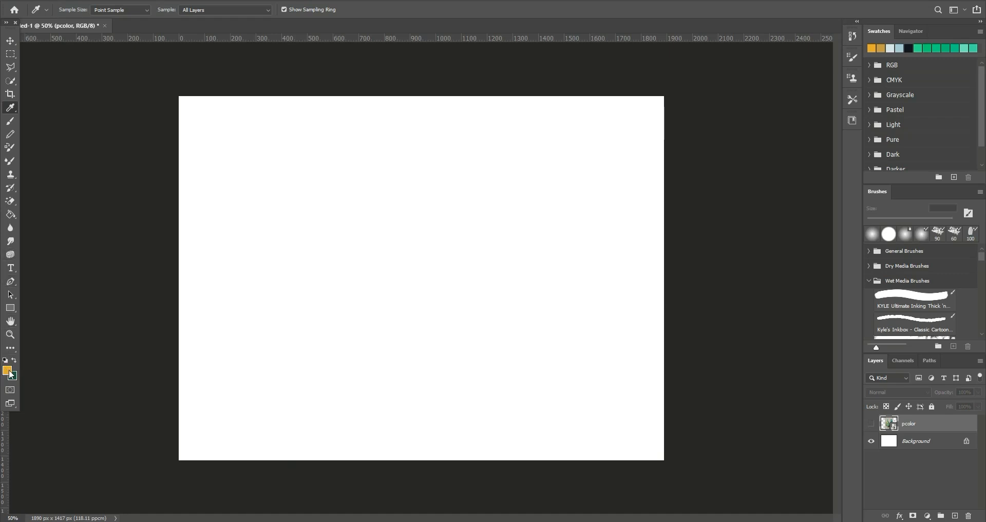
{"action": "left_click_drag", "start_coordinate": [168, 263], "coordinate": [167, 271]}
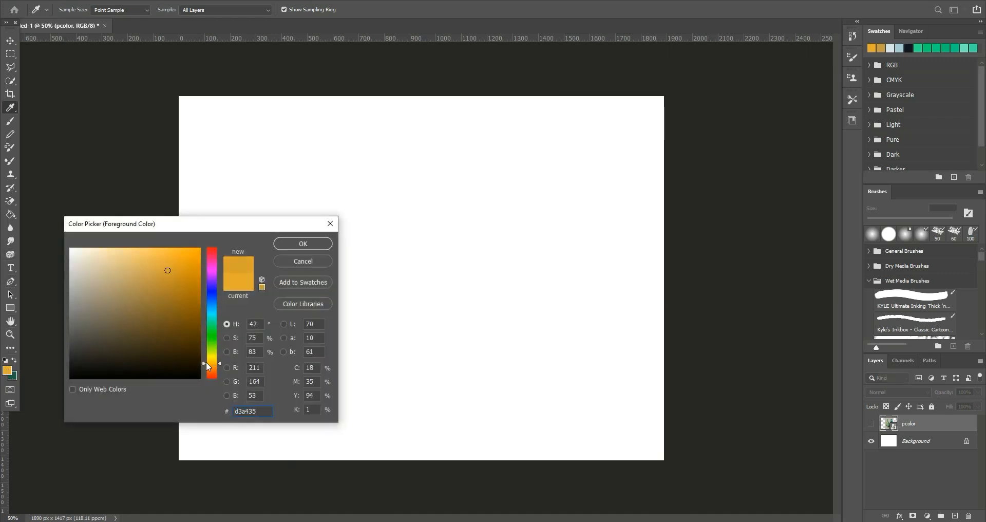
{"action": "left_click", "coordinate": [204, 362]}
{"action": "left_click", "coordinate": [293, 246]}
Step: Add a new layer and fill it completely with the golden orange foreground colour using the Paint Bucket tool
{"action": "left_click", "coordinate": [10, 215]}
{"action": "left_click", "coordinate": [245, 235]}
{"action": "left_click", "coordinate": [478, 199]}
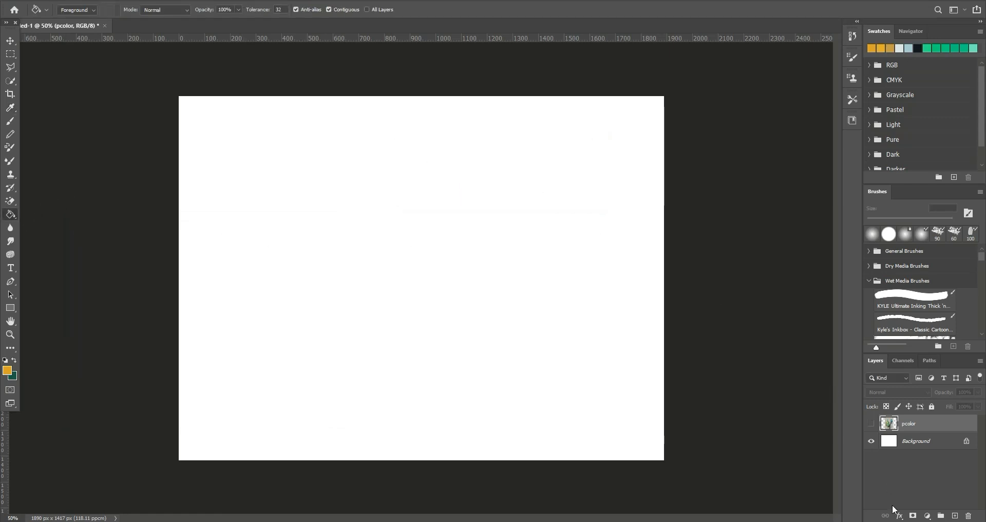
{"action": "left_click", "coordinate": [955, 515]}
{"action": "left_click", "coordinate": [482, 286]}
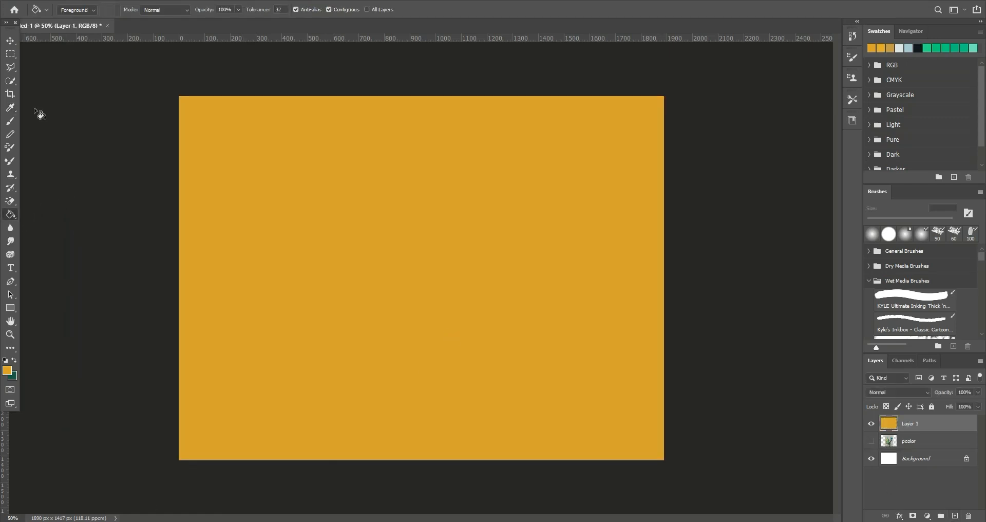
Step: Save the orange image as a JPEG named pt in the p1 folder on the Desktop, with quality 12 and Baseline ("Standard") format
{"action": "left_click", "coordinate": [29, 3]}
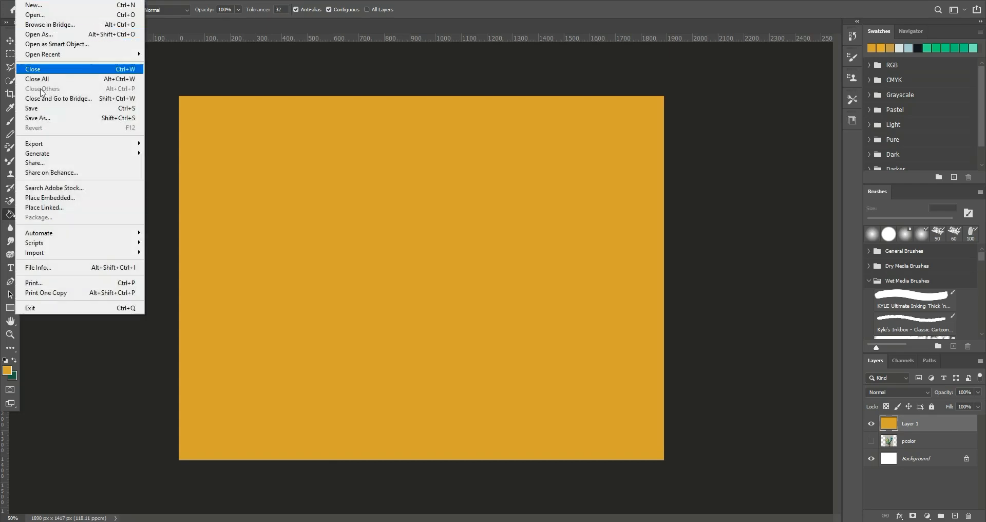
{"action": "left_click", "coordinate": [41, 117]}
{"action": "left_click", "coordinate": [344, 350]}
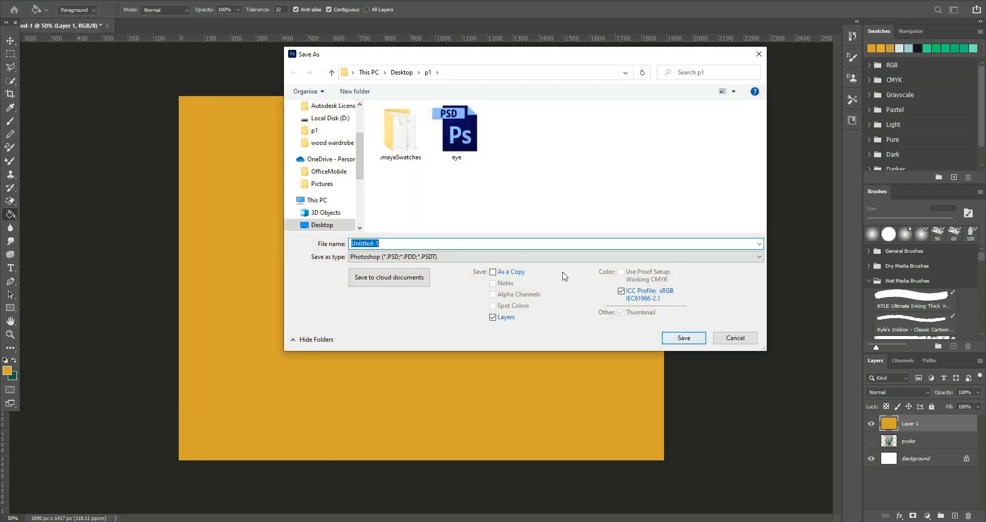
{"action": "left_click", "coordinate": [481, 256]}
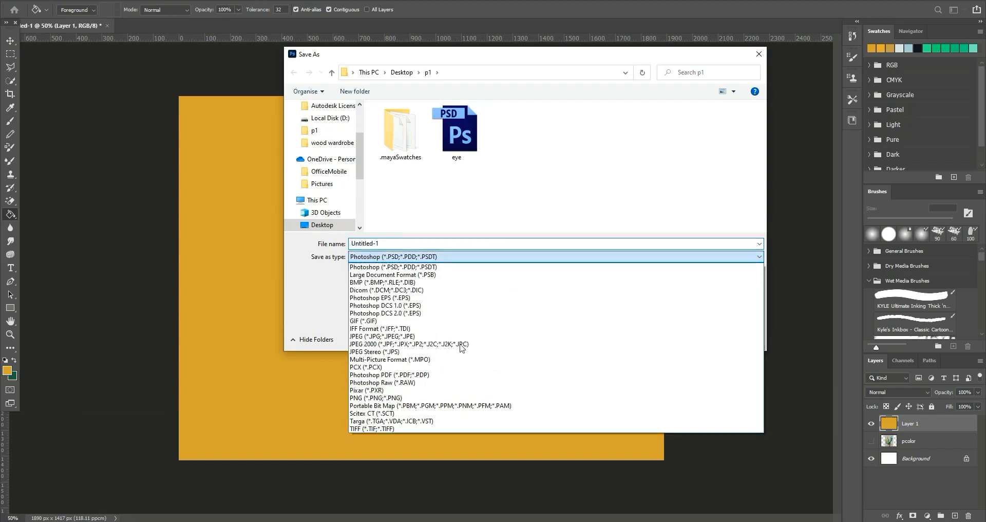
{"action": "left_click", "coordinate": [379, 336]}
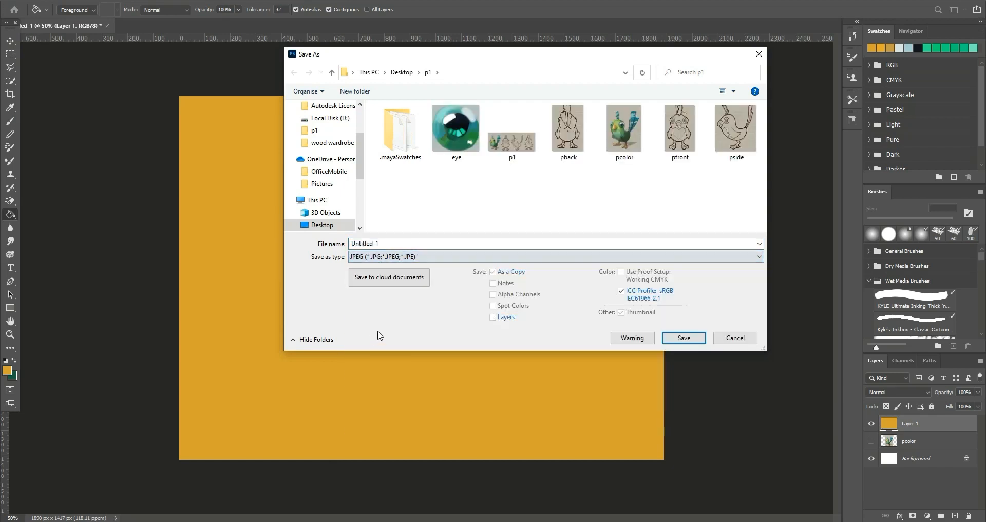
{"action": "double_click", "coordinate": [395, 243]}
{"action": "key", "text": "BackSpace"}
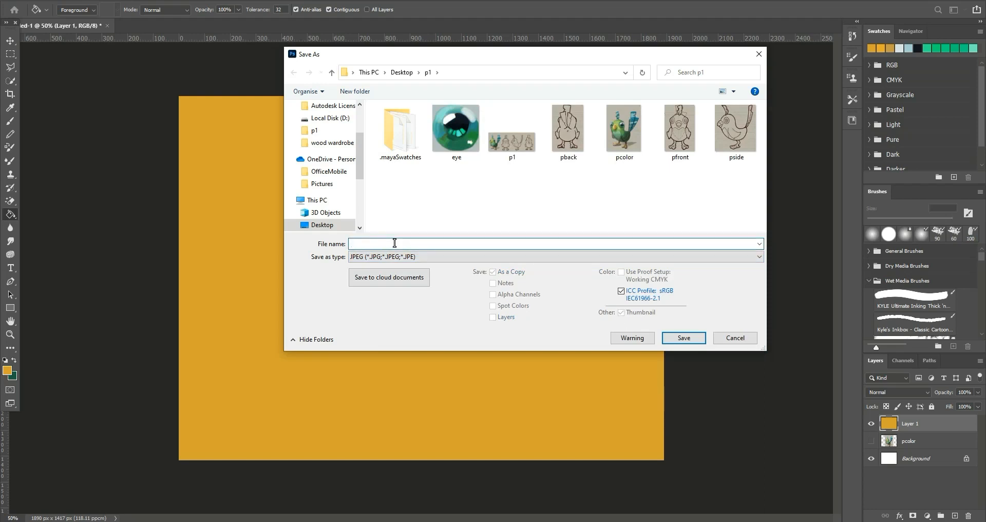
{"action": "type", "text": "p1"}
{"action": "left_click", "coordinate": [684, 338]}
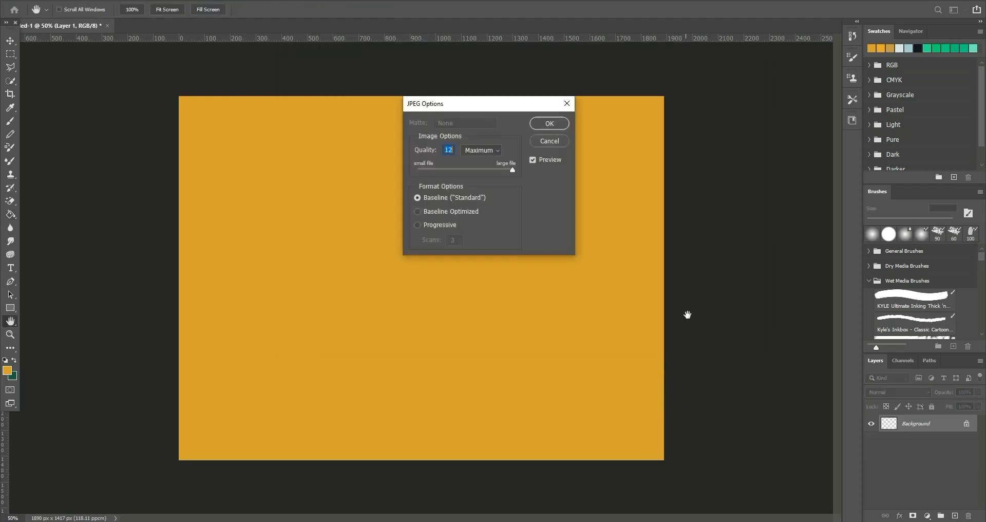
{"action": "left_click", "coordinate": [546, 122]}
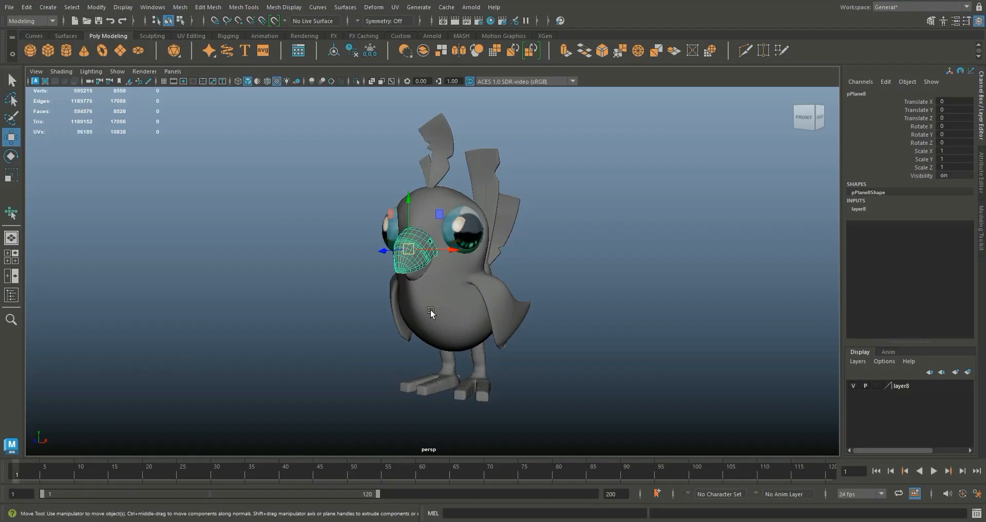
Step: Switch to Maya, assign a new Blinn material to the beak parts and both feet, and display the blinn1 attributes
{"action": "left_click", "coordinate": [480, 384]}
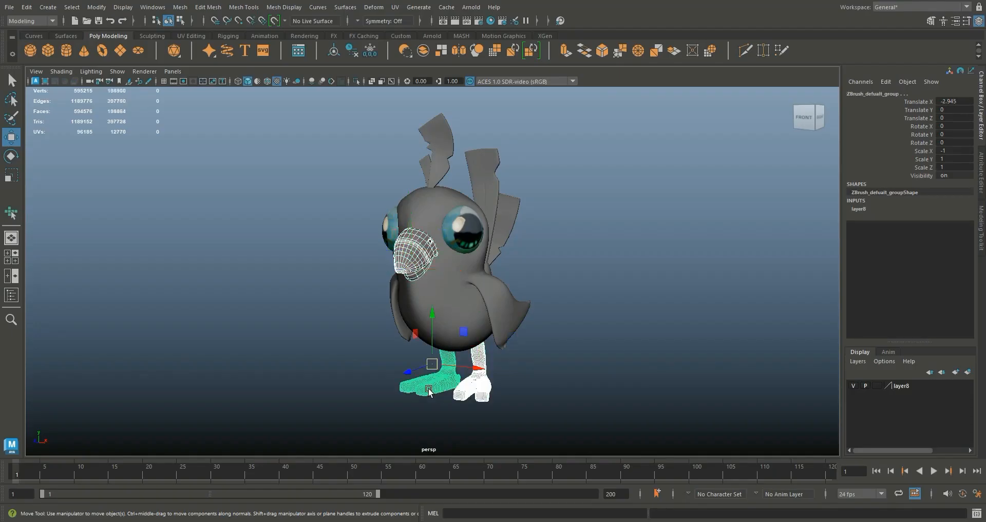
{"action": "left_click", "coordinate": [294, 37]}
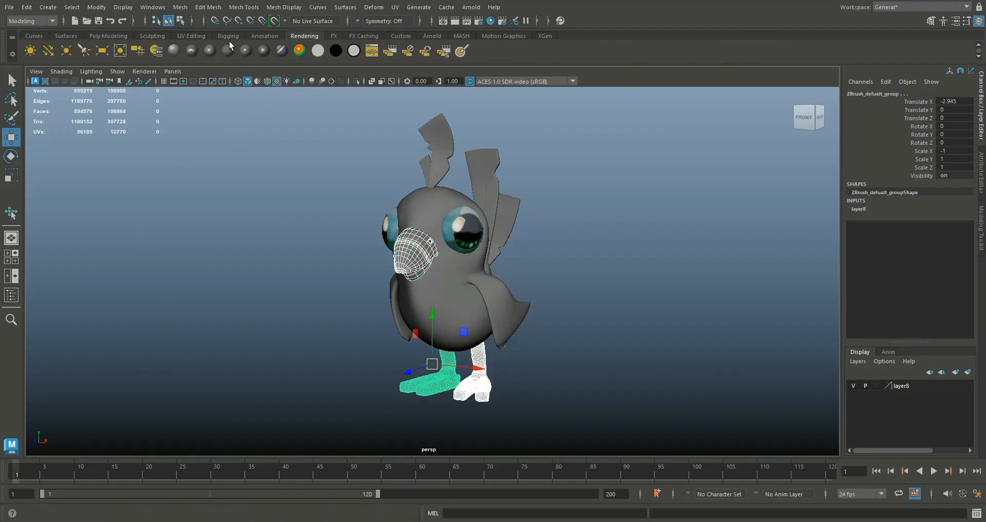
{"action": "left_click", "coordinate": [215, 50]}
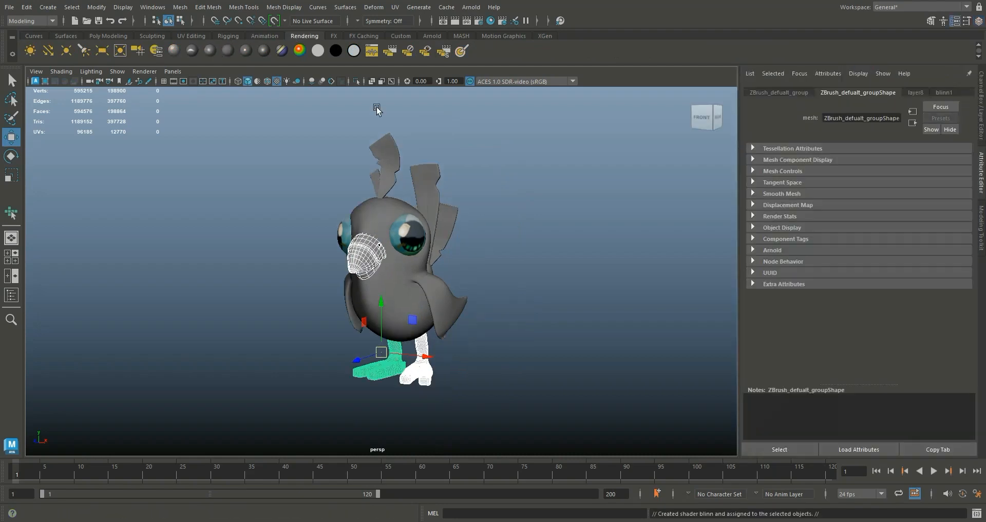
{"action": "left_click", "coordinate": [944, 93]}
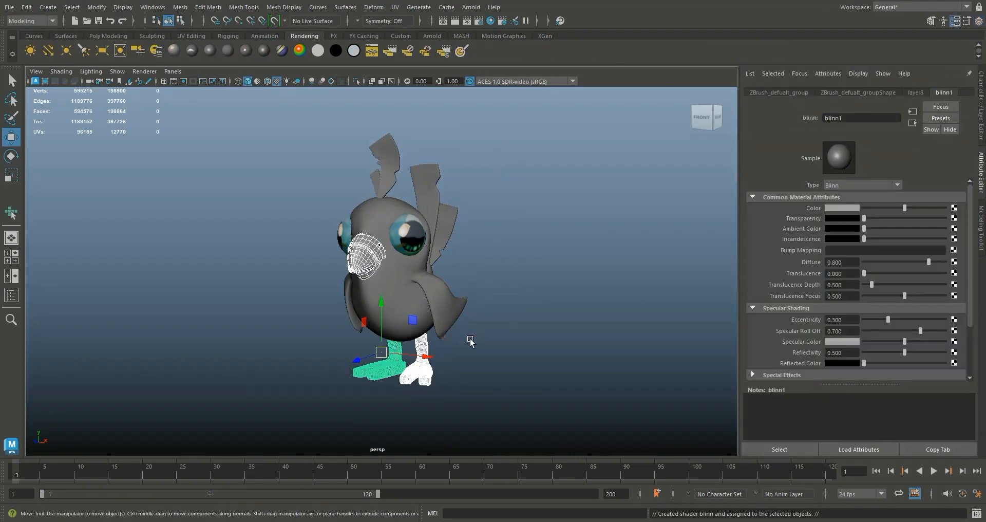
Step: Delete all history in the scene and set the Reflectivity of the left foot's blinn1 material to 0
{"action": "left_click", "coordinate": [513, 336]}
{"action": "left_click", "coordinate": [426, 374]}
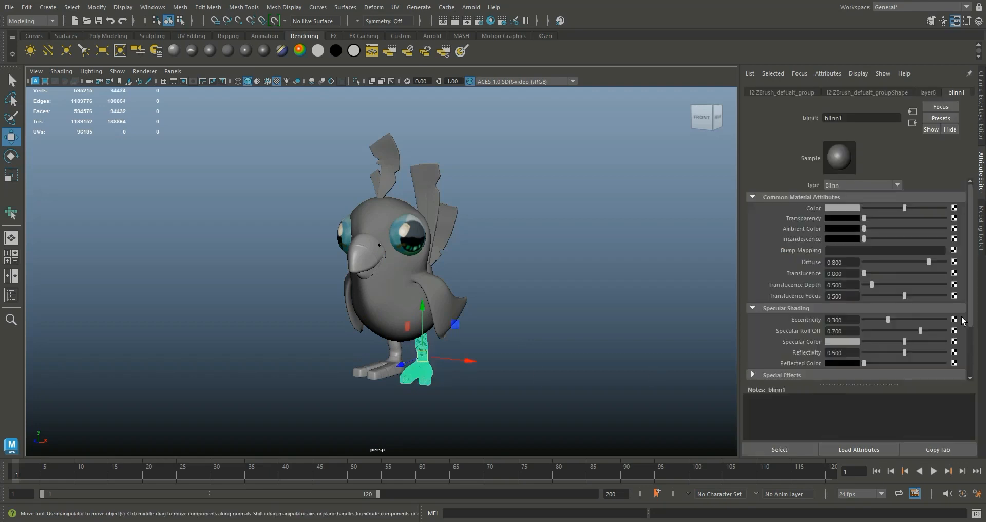
{"action": "left_click", "coordinate": [26, 7]}
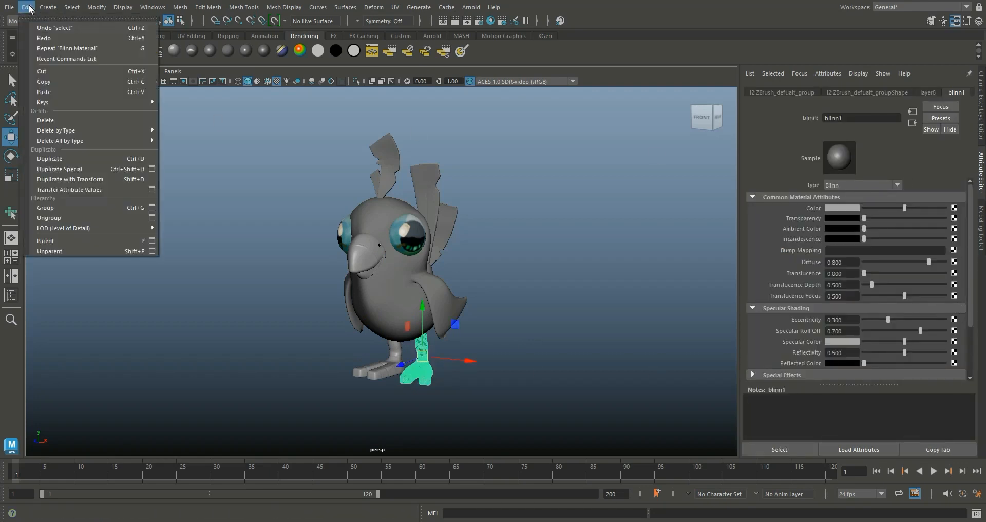
{"action": "mouse_move", "coordinate": [141, 144]}
{"action": "left_click", "coordinate": [180, 143]}
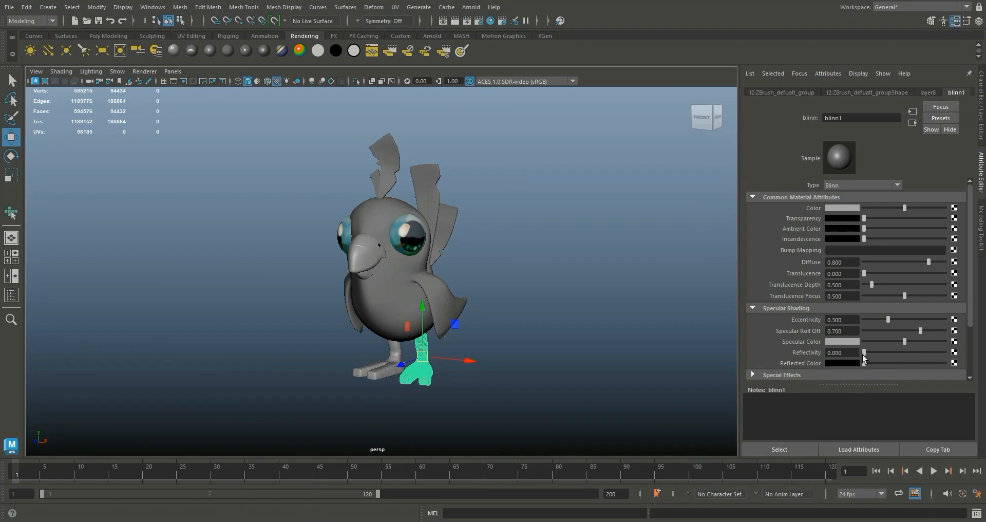
Step: Connect a File texture to the blinn1 Color and load pt.jpg from the Desktop's p1 folder
{"action": "left_click", "coordinate": [953, 209]}
{"action": "left_click", "coordinate": [424, 255]}
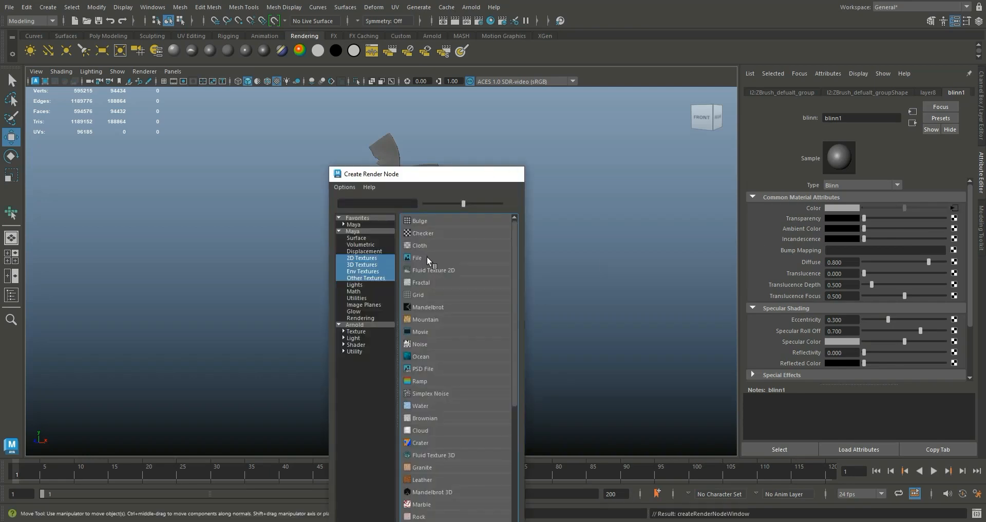
{"action": "left_click", "coordinate": [955, 233]}
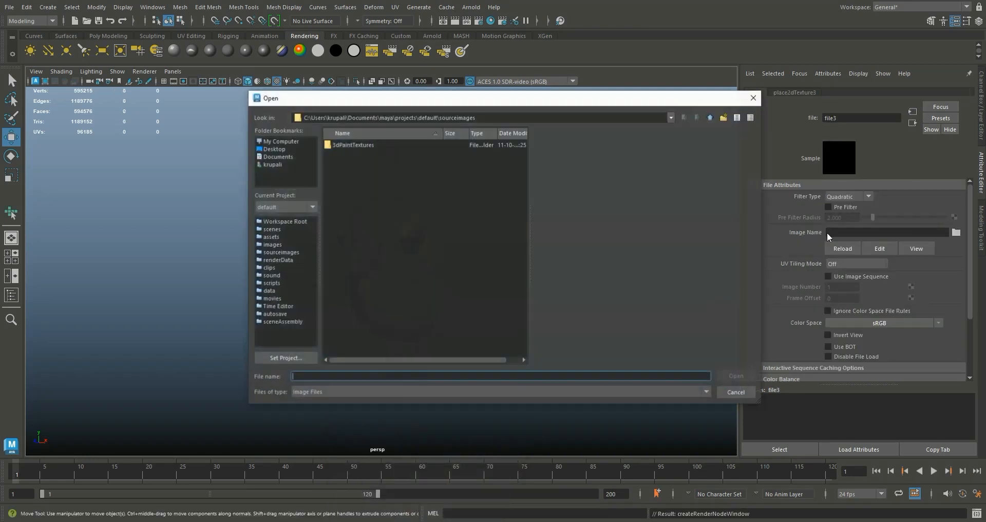
{"action": "left_click", "coordinate": [275, 149]}
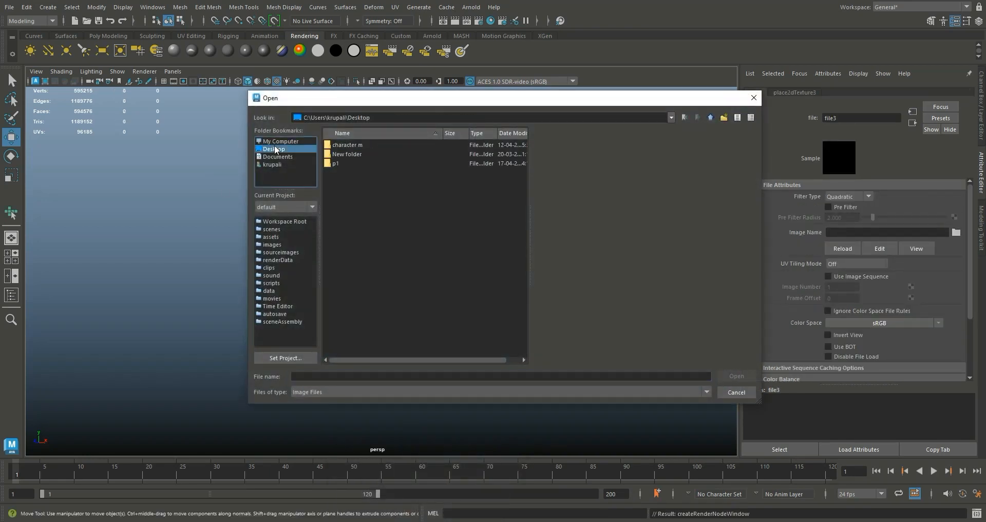
{"action": "double_click", "coordinate": [335, 163]}
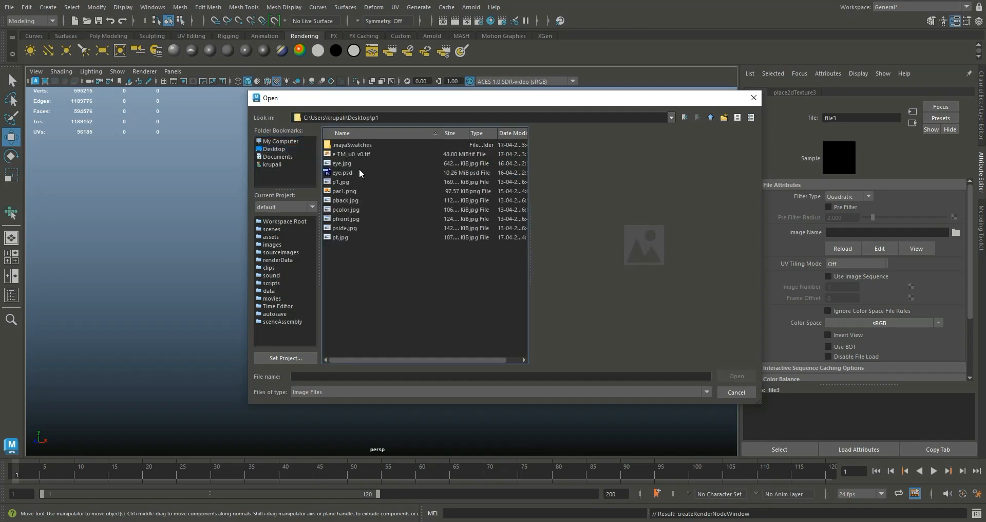
{"action": "left_click", "coordinate": [347, 238]}
{"action": "left_click", "coordinate": [725, 377]}
Step: Lower blinn1's Specular Roll Off to roughly a quarter of its range and darken its Specular Color
{"action": "left_click", "coordinate": [617, 386]}
{"action": "left_click_drag", "start_coordinate": [617, 387], "coordinate": [488, 405], "text": "alt"}
{"action": "left_click", "coordinate": [451, 429]}
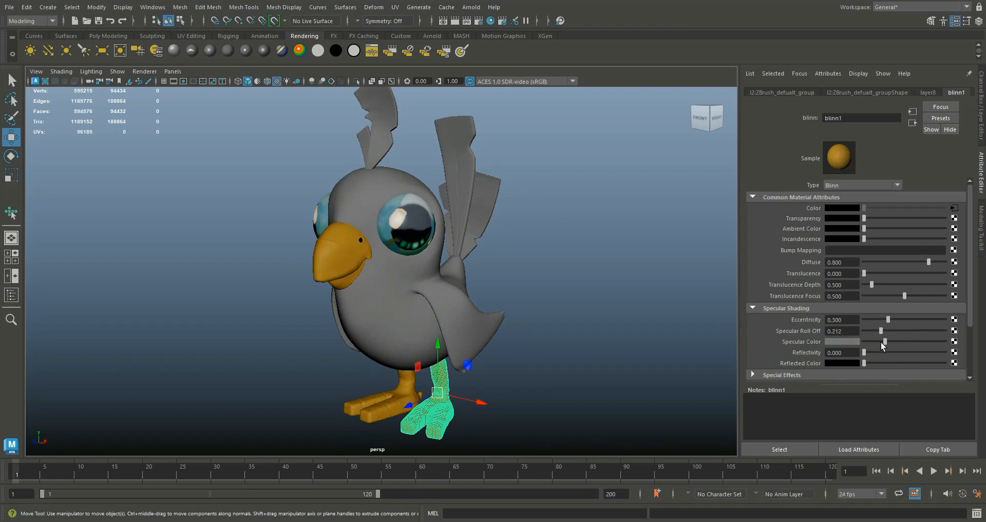
{"action": "left_click_drag", "start_coordinate": [885, 329], "coordinate": [889, 330]}
Step: Raise the Ambient Color of the beak's blinn1 material slightly above black
{"action": "left_click", "coordinate": [657, 335]}
{"action": "left_click_drag", "start_coordinate": [657, 335], "coordinate": [527, 332], "text": "alt"}
{"action": "scroll", "coordinate": [527, 332], "scroll_direction": "up", "scroll_amount": 5}
{"action": "left_click", "coordinate": [300, 263]}
{"action": "left_click_drag", "start_coordinate": [867, 229], "coordinate": [871, 228]}
{"action": "left_click", "coordinate": [579, 272]}
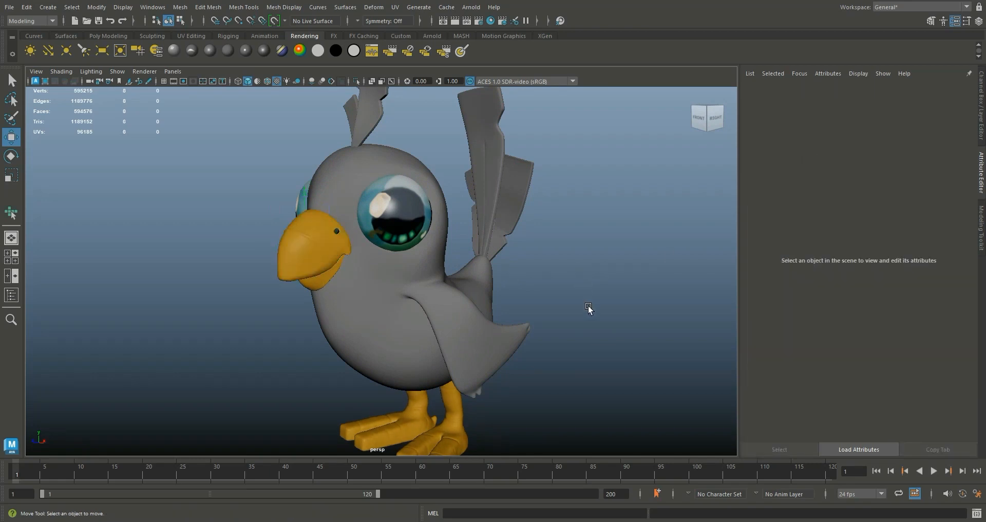
Step: Set the Ambient Color of the beak's blinn1 material to black and save the scene
{"action": "scroll", "coordinate": [587, 305], "scroll_direction": "down", "scroll_amount": 5}
{"action": "mouse_move", "coordinate": [555, 317]}
{"action": "left_mouse_down", "text": "alt"}
{"action": "mouse_move", "coordinate": [586, 310]}
{"action": "mouse_move", "coordinate": [568, 314]}
{"action": "left_mouse_up", "text": "alt"}
{"action": "scroll", "coordinate": [590, 297], "scroll_direction": "up", "scroll_amount": 4}
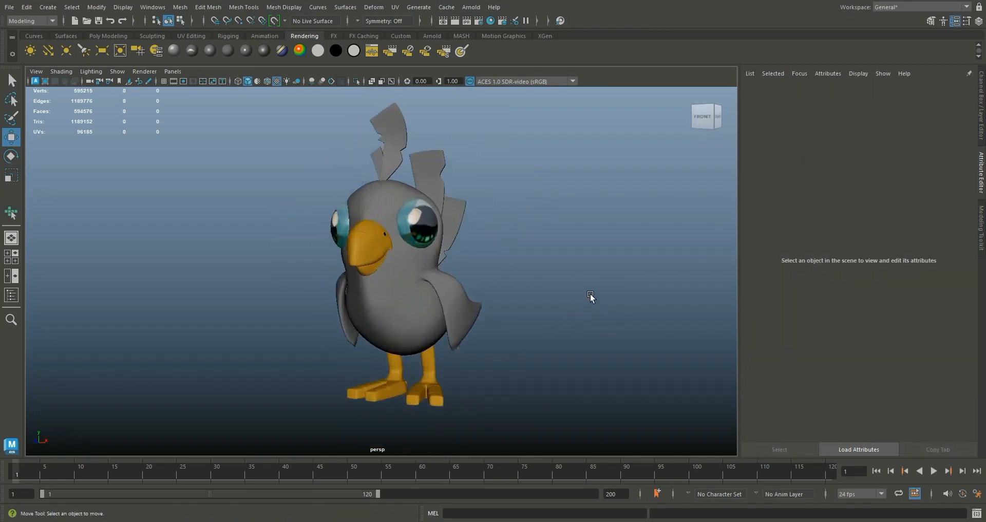
{"action": "scroll", "coordinate": [577, 303], "scroll_direction": "up", "scroll_amount": 2}
{"action": "left_click", "coordinate": [359, 246]}
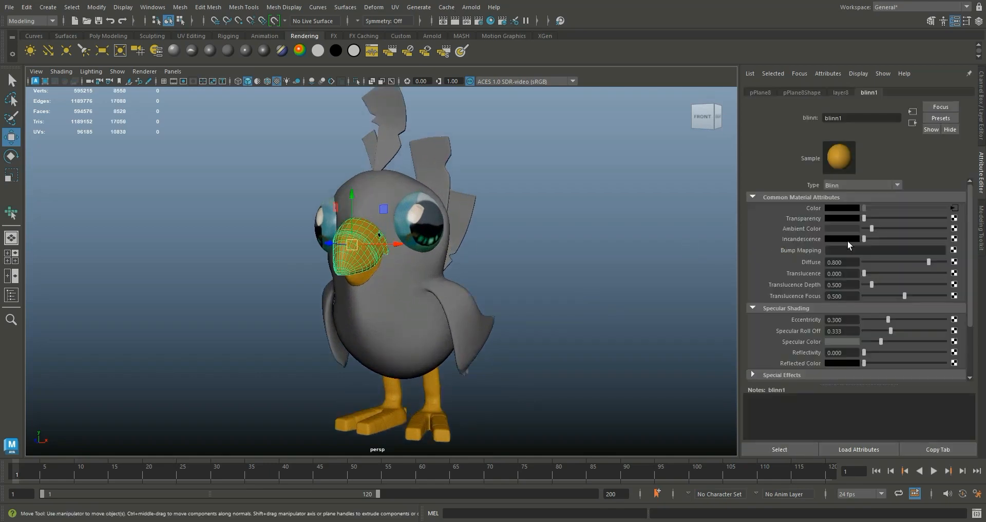
{"action": "middle_click_drag", "start_coordinate": [847, 221], "coordinate": [842, 228]}
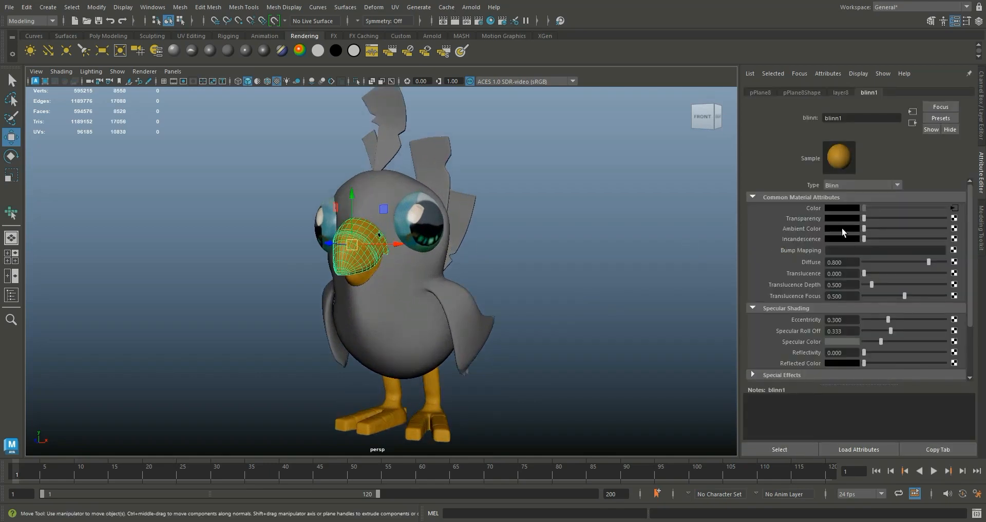
{"action": "left_click", "coordinate": [598, 246]}
{"action": "scroll", "coordinate": [608, 272], "scroll_direction": "down", "scroll_amount": 3}
{"action": "left_click_drag", "start_coordinate": [608, 273], "coordinate": [573, 282], "text": "alt"}
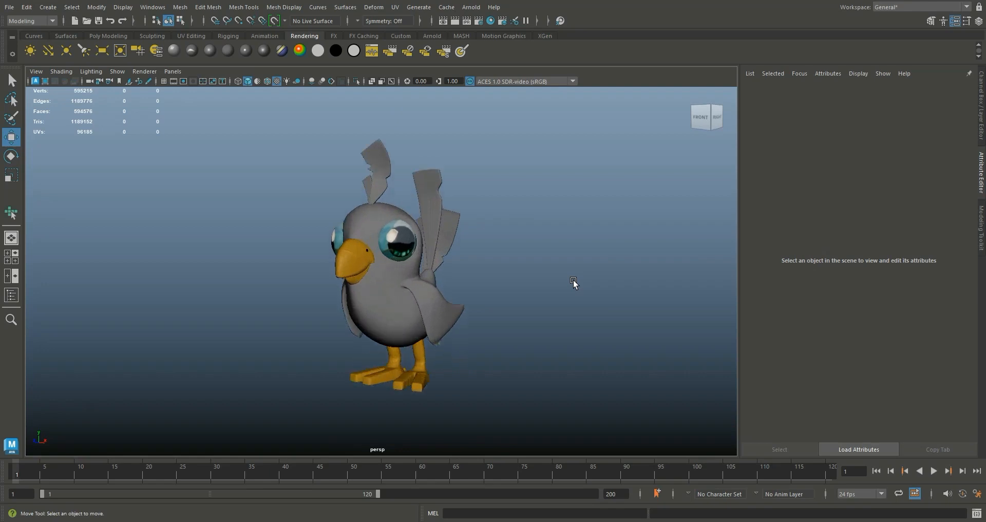
{"action": "scroll", "coordinate": [573, 282], "scroll_direction": "up", "scroll_amount": 1}
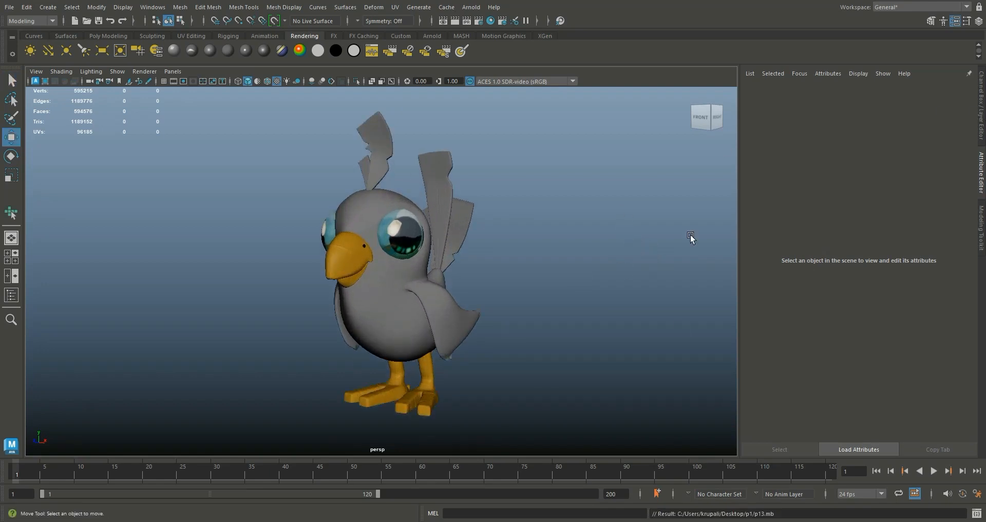
Step: Apply planar UV mapping, fitted to the bounding box, to the tall crest feather on the bird's head
{"action": "left_click", "coordinate": [980, 103]}
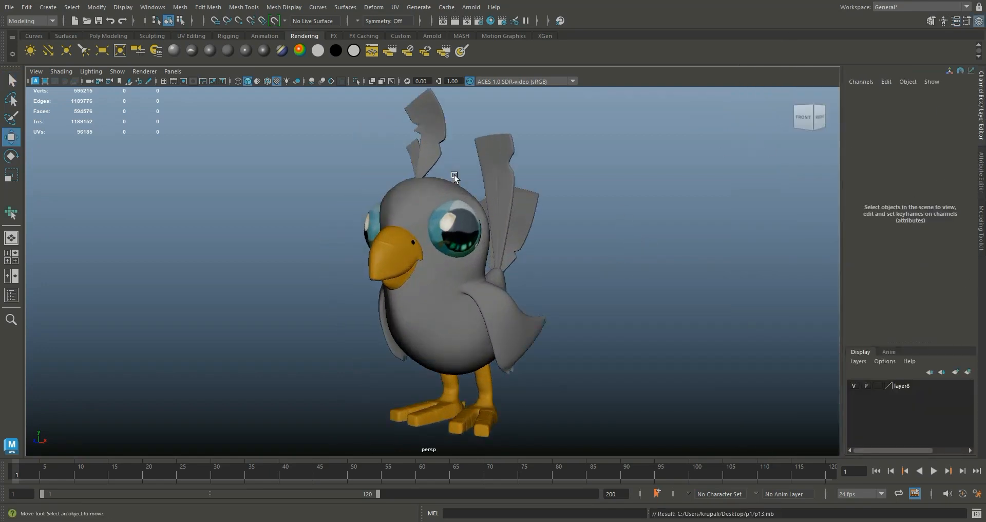
{"action": "left_click_drag", "start_coordinate": [579, 224], "coordinate": [378, 226], "text": "alt"}
{"action": "left_click", "coordinate": [378, 226]}
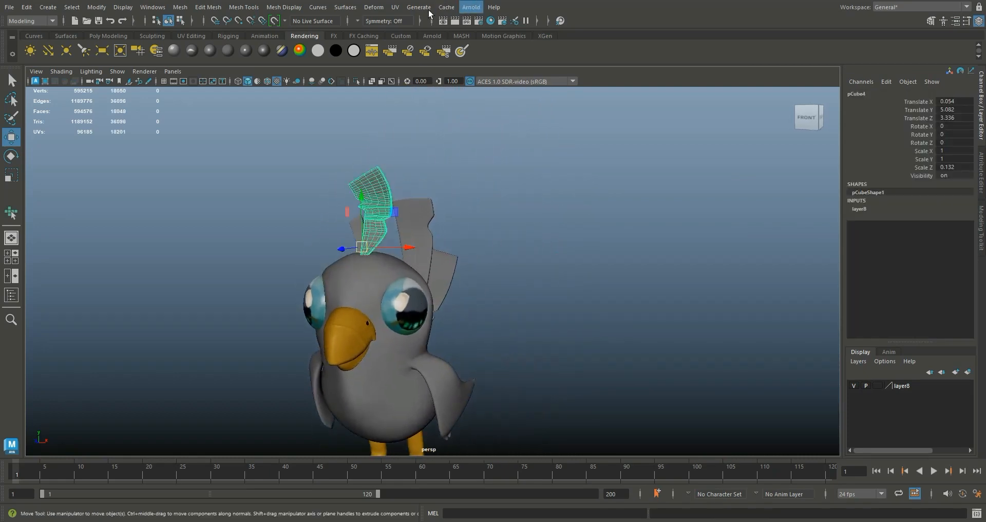
{"action": "left_click", "coordinate": [395, 6]}
{"action": "left_click", "coordinate": [501, 130]}
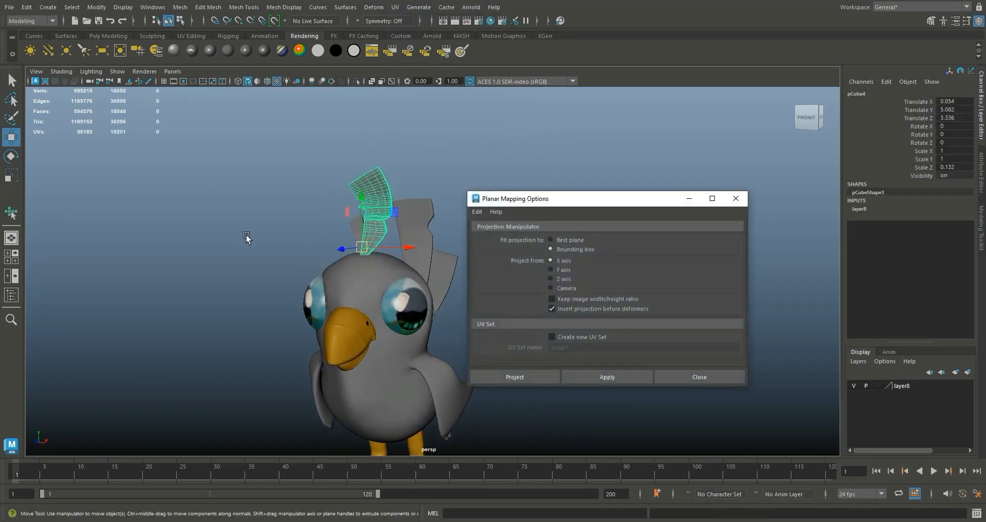
{"action": "left_click", "coordinate": [614, 377]}
{"action": "left_click", "coordinate": [737, 198]}
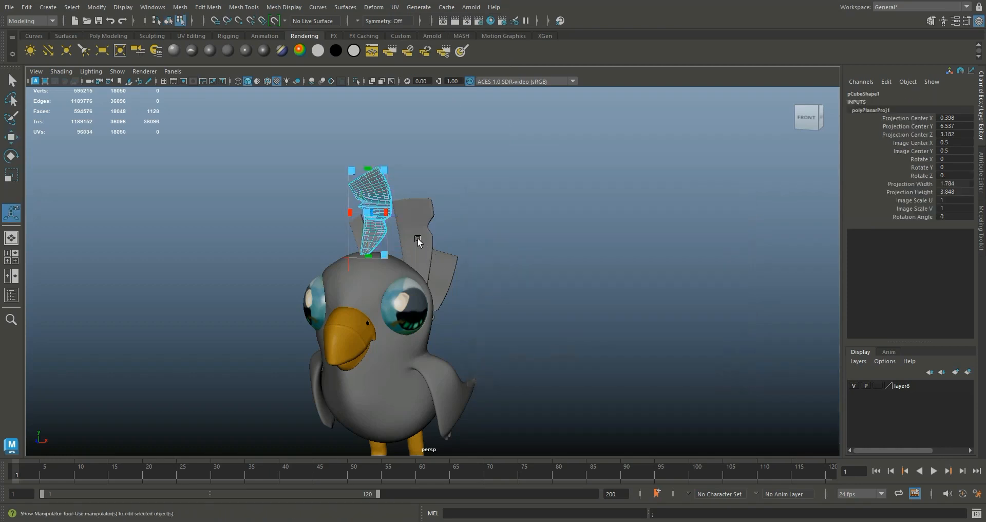
{"action": "right_click_drag", "start_coordinate": [377, 230], "coordinate": [423, 205]}
Step: Repeat the planar UV mapping on the small crest feather beside the tall one
{"action": "left_click", "coordinate": [357, 230]}
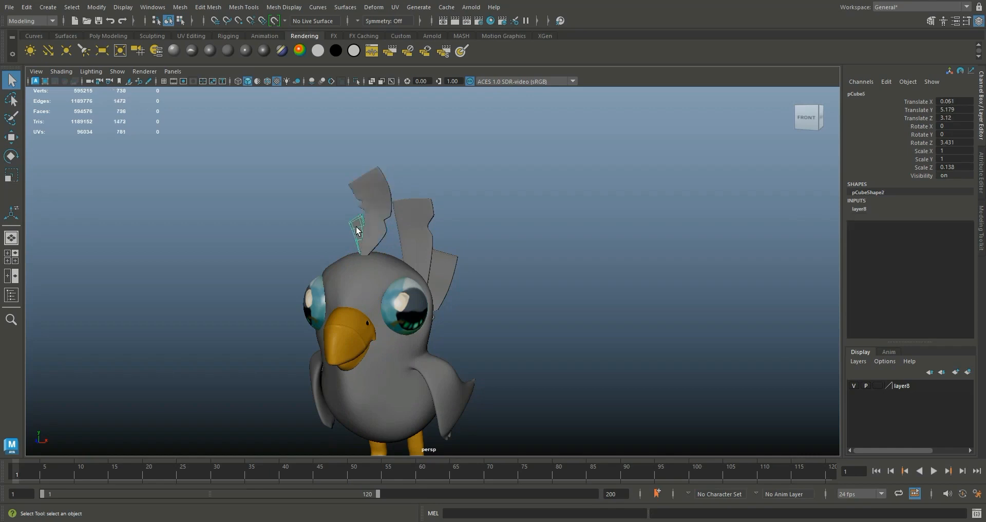
{"action": "key", "text": "g"}
{"action": "right_click_drag", "start_coordinate": [361, 230], "coordinate": [410, 213]}
{"action": "key", "text": "q"}
Step: Apply the same planar UV mapping to the large central tail feather and the side tail feather next to it
{"action": "left_click", "coordinate": [417, 218]}
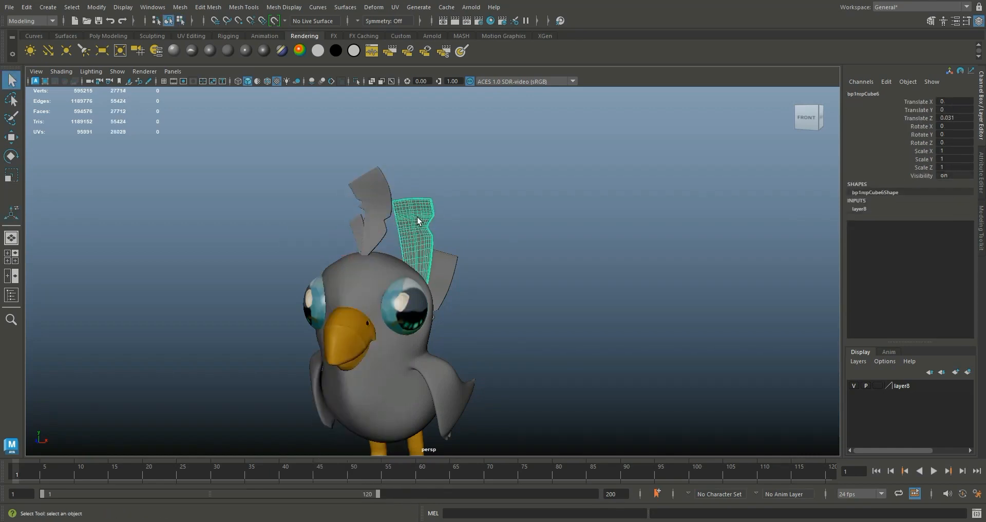
{"action": "key", "text": "g"}
{"action": "right_click_drag", "start_coordinate": [417, 221], "coordinate": [451, 202]}
{"action": "key", "text": "q"}
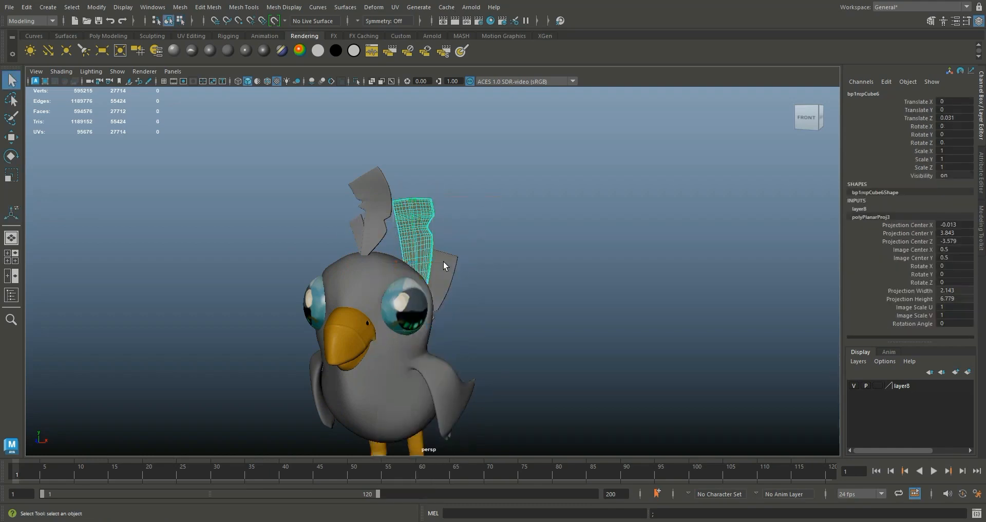
{"action": "left_click", "coordinate": [444, 265]}
{"action": "key", "text": "g"}
{"action": "right_click_drag", "start_coordinate": [444, 246], "coordinate": [523, 251]}
Step: Apply the same planar UV mapping to the remaining side tail feather and clear the selection
{"action": "left_click_drag", "start_coordinate": [522, 251], "coordinate": [281, 325], "text": "alt"}
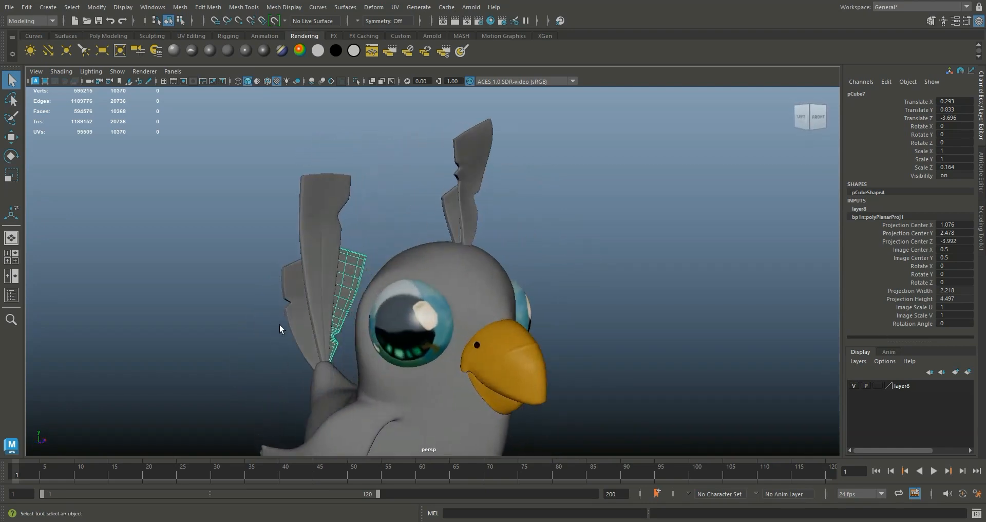
{"action": "left_click", "coordinate": [299, 317]}
{"action": "key", "text": "g"}
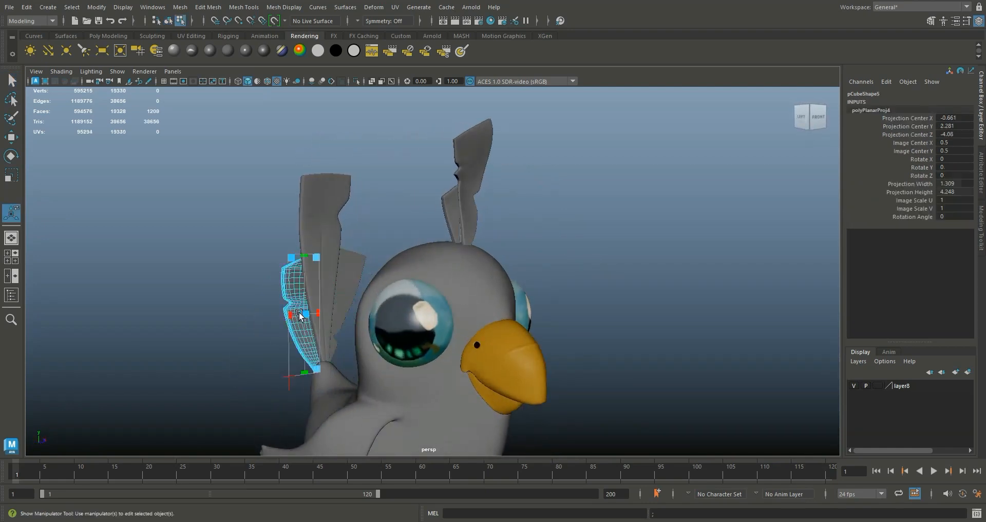
{"action": "right_click_drag", "start_coordinate": [303, 294], "coordinate": [385, 201]}
{"action": "left_click", "coordinate": [400, 197]}
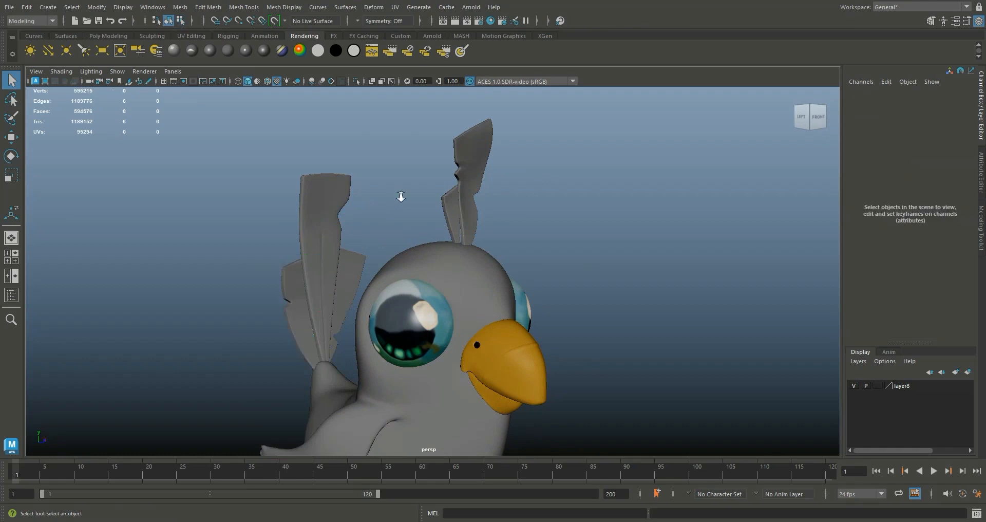
Step: Examine the bird's crest, tail feathers and body from the front and from a three-quarter angle
{"action": "scroll", "coordinate": [482, 237], "scroll_direction": "down", "scroll_amount": 6}
{"action": "left_click_drag", "start_coordinate": [532, 262], "coordinate": [483, 268], "text": "alt"}
{"action": "scroll", "coordinate": [440, 246], "scroll_direction": "up", "scroll_amount": 5}
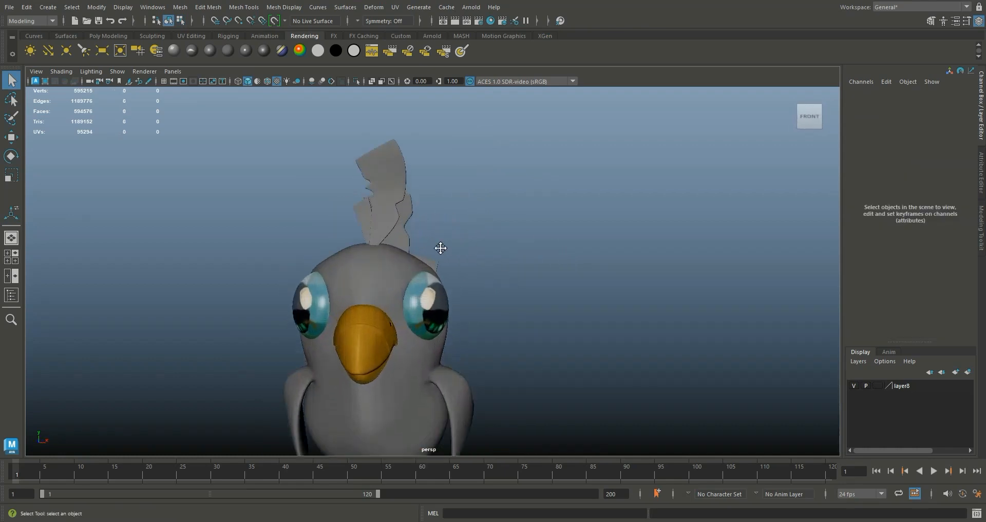
{"action": "scroll", "coordinate": [419, 245], "scroll_direction": "down", "scroll_amount": 5}
{"action": "scroll", "coordinate": [451, 276], "scroll_direction": "up", "scroll_amount": 1}
{"action": "middle_click_drag", "start_coordinate": [451, 275], "coordinate": [445, 242], "text": "alt"}
{"action": "left_click_drag", "start_coordinate": [444, 242], "coordinate": [414, 243], "text": "alt"}
{"action": "scroll", "coordinate": [421, 233], "scroll_direction": "up", "scroll_amount": 3}
Step: Export only the bird's body mesh to the Desktop as an OBJ file named pb
{"action": "left_click", "coordinate": [392, 339]}
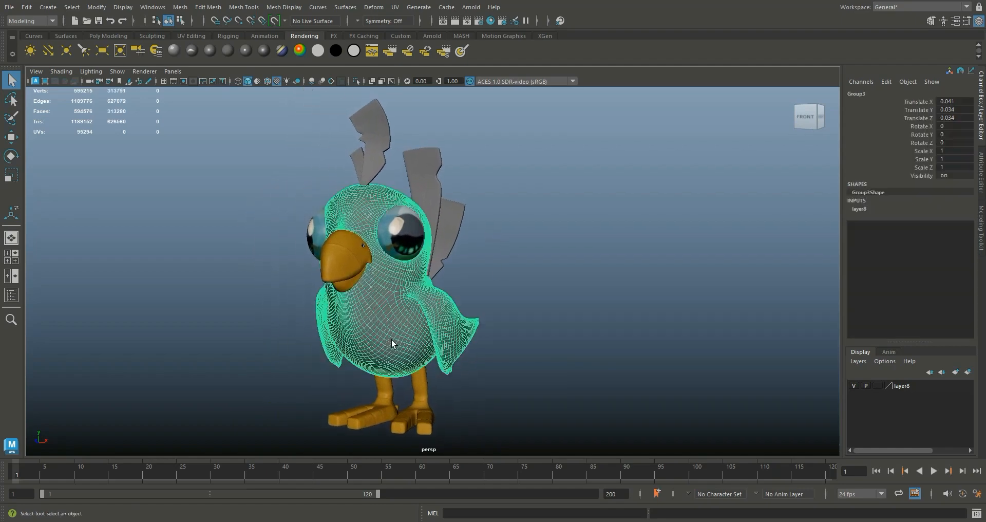
{"action": "left_click", "coordinate": [10, 7]}
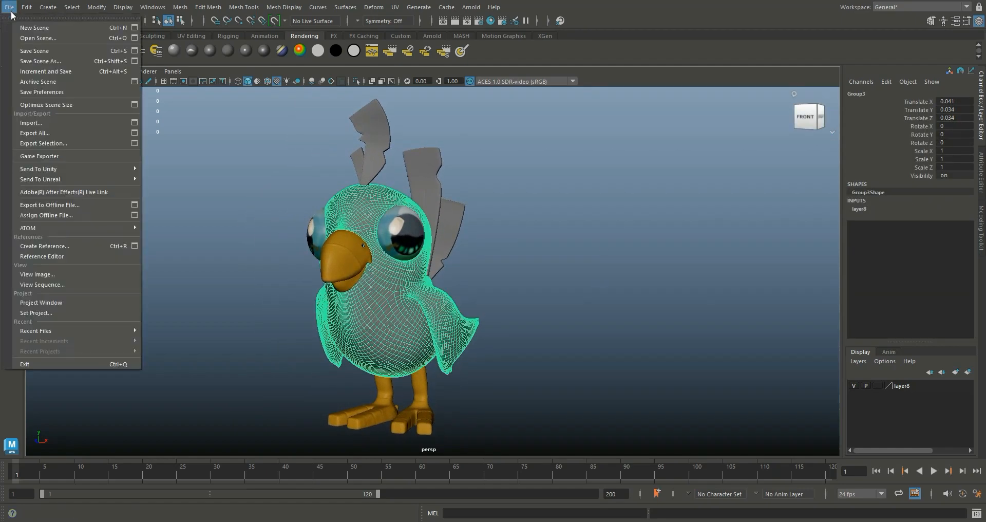
{"action": "left_click", "coordinate": [51, 142]}
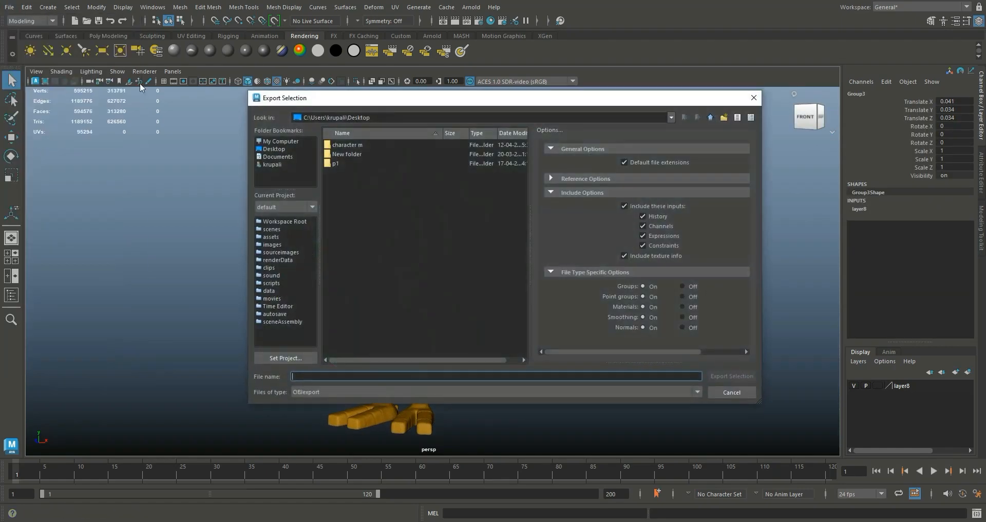
{"action": "left_click", "coordinate": [270, 149]}
{"action": "left_click", "coordinate": [303, 377]}
{"action": "type", "text": "p"}
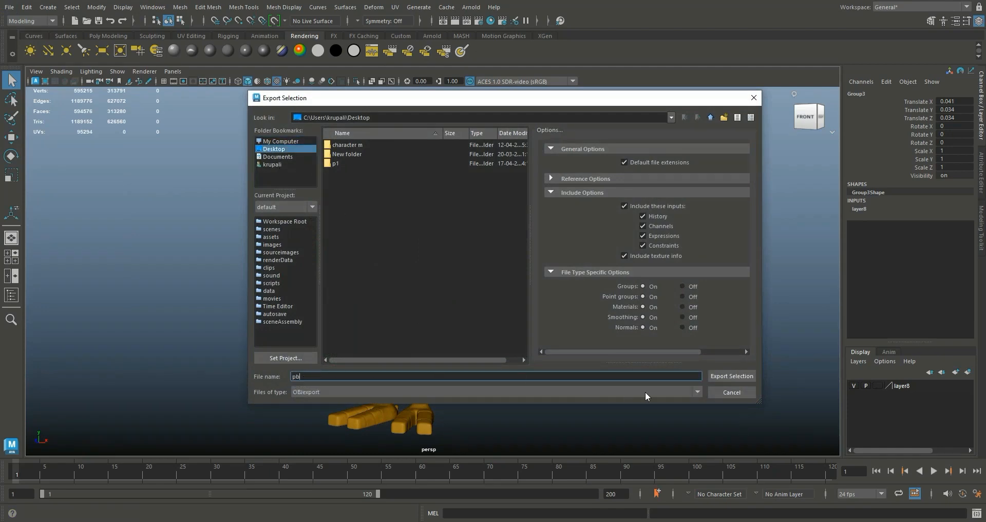
{"action": "type", "text": "b"}
{"action": "left_click", "coordinate": [723, 376]}
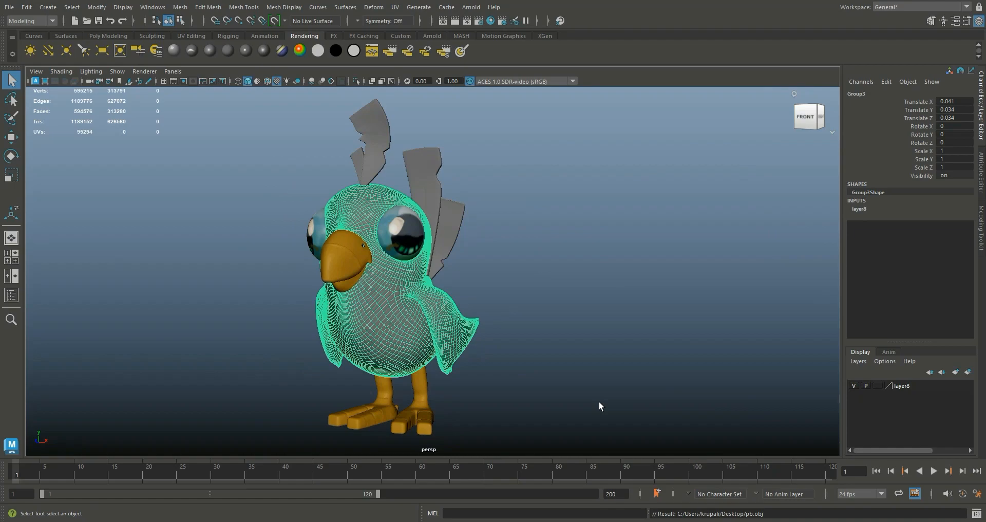
Step: Switch to ZBrush, import the exported pb body model and place it on the canvas in Edit mode
{"action": "left_click", "coordinate": [647, 306]}
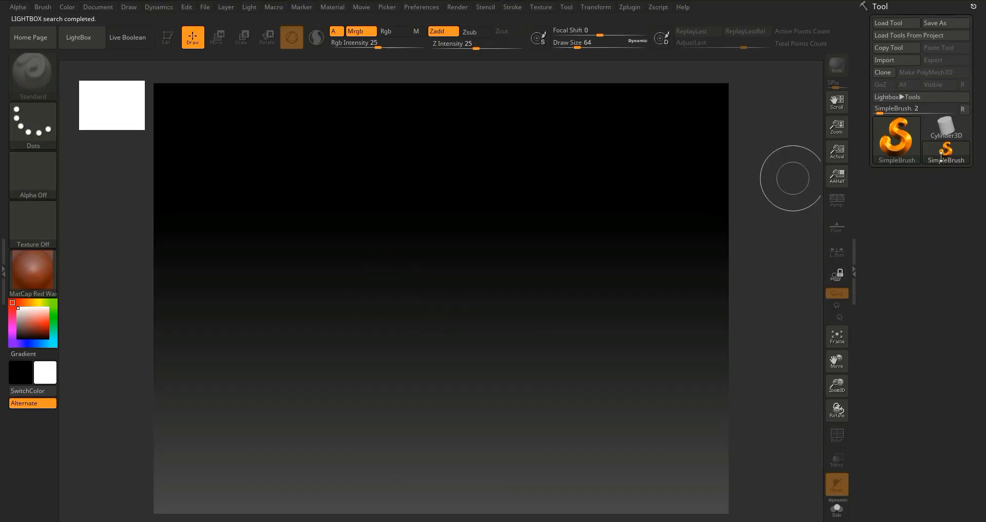
{"action": "left_click", "coordinate": [880, 58]}
{"action": "left_click", "coordinate": [665, 233]}
{"action": "left_click", "coordinate": [754, 386]}
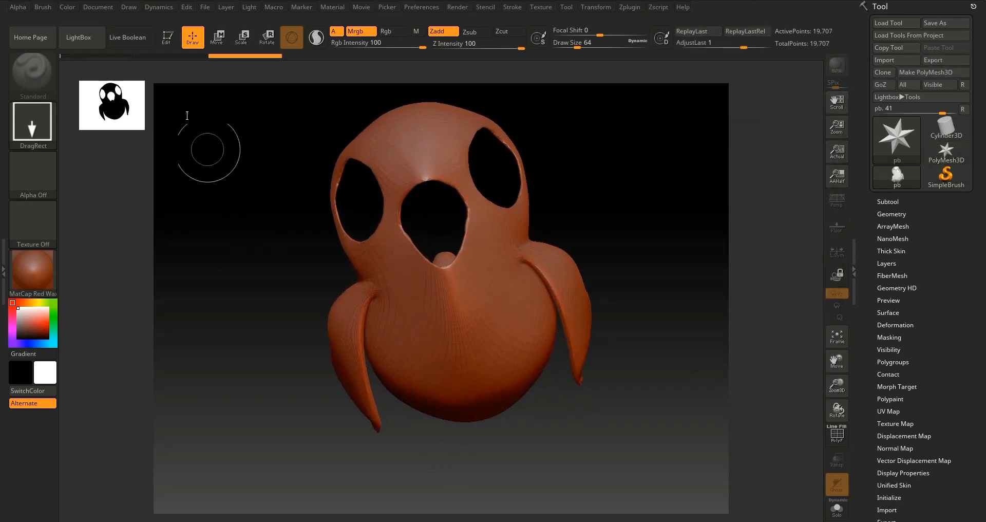
{"action": "left_click", "coordinate": [166, 37]}
Step: Divide the body's geometry three times to reach subdivision level 4 and turn the model to face front
{"action": "left_click", "coordinate": [890, 214]}
{"action": "left_click", "coordinate": [893, 307]}
{"action": "left_click", "coordinate": [894, 307]}
{"action": "left_click", "coordinate": [894, 307]}
{"action": "mouse_move", "coordinate": [662, 217]}
{"action": "left_mouse_down"}
{"action": "mouse_move", "coordinate": [652, 220]}
{"action": "mouse_move", "coordinate": [656, 193]}
{"action": "left_mouse_up"}
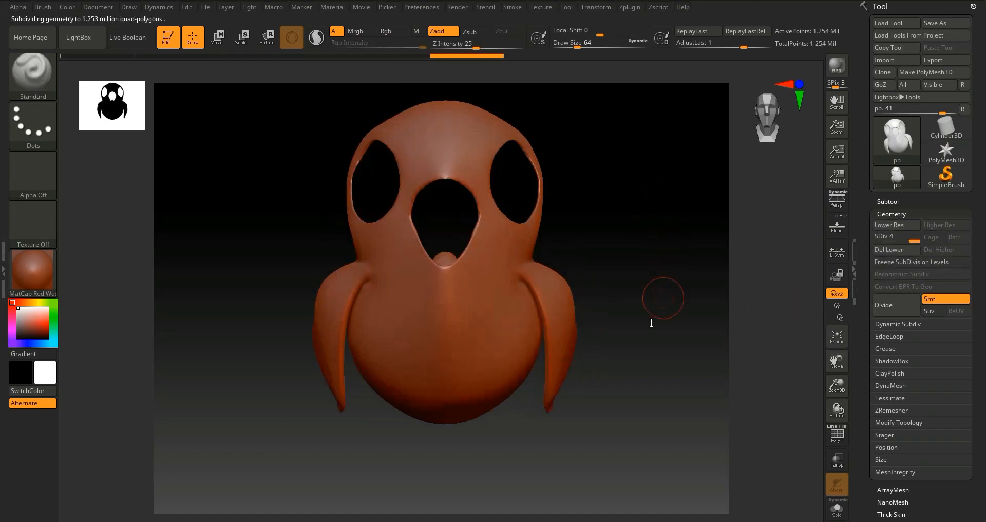
Step: Switch the brush from Zadd to Mrgb and turn on Polypaint Colorize for the body
{"action": "left_click", "coordinate": [440, 31]}
{"action": "left_click", "coordinate": [360, 31]}
{"action": "left_click_drag", "start_coordinate": [863, 500], "coordinate": [898, 309]}
{"action": "left_click", "coordinate": [900, 297]}
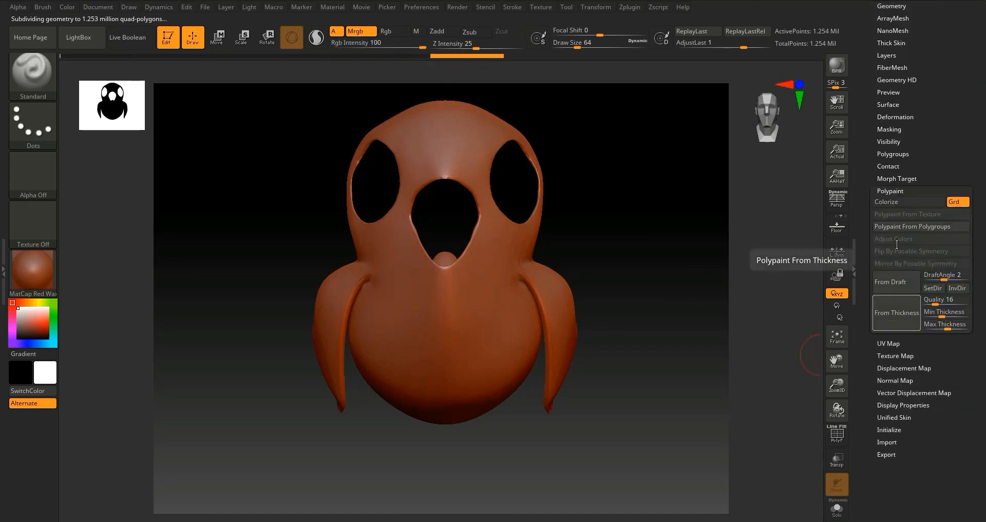
{"action": "left_click", "coordinate": [894, 203]}
{"action": "left_click_drag", "start_coordinate": [868, 301], "coordinate": [868, 509]}
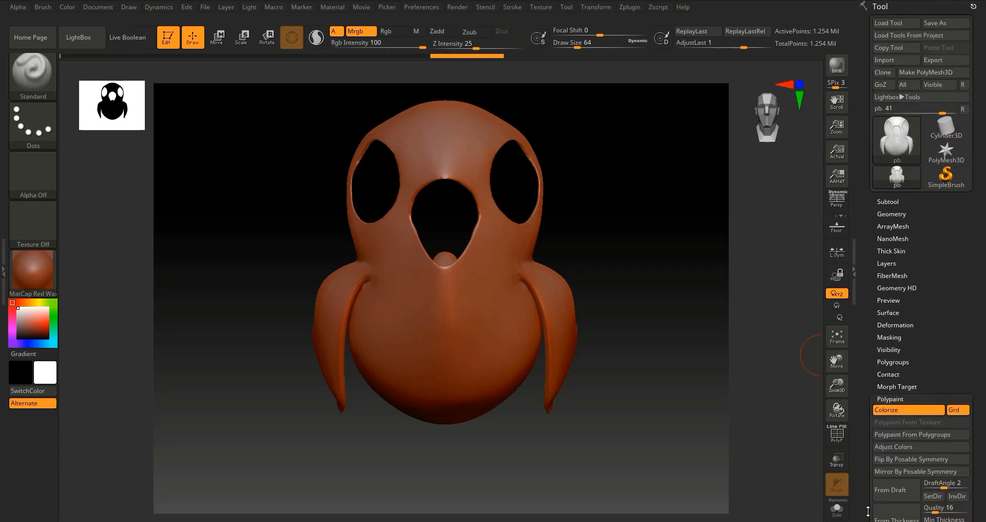
Step: Change the body's material to SkinShade4
{"action": "left_click", "coordinate": [34, 262]}
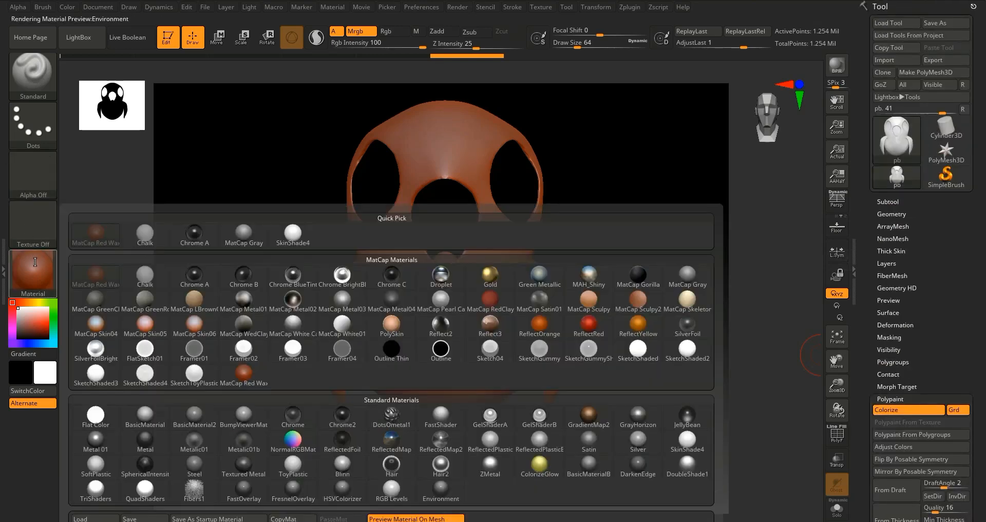
{"action": "left_click", "coordinate": [303, 242]}
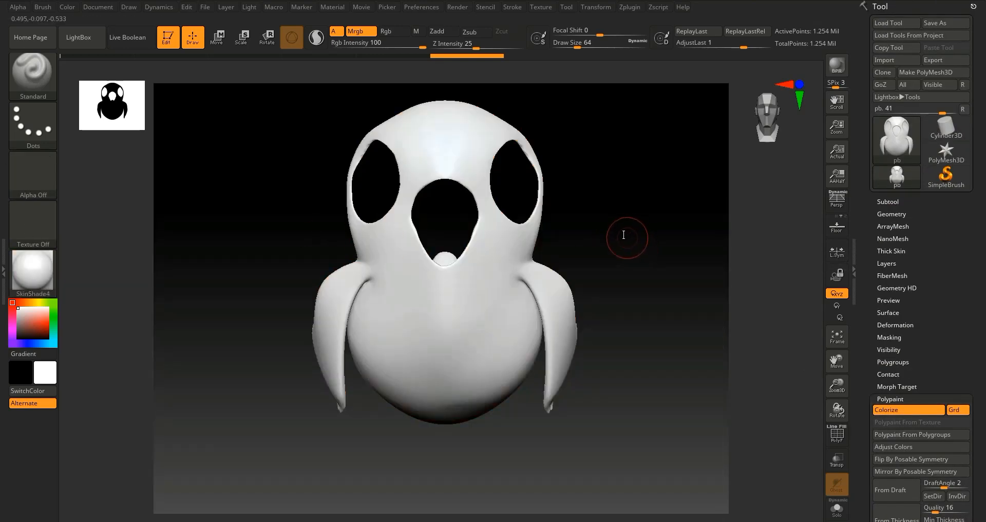
{"action": "left_click", "coordinate": [608, 7]}
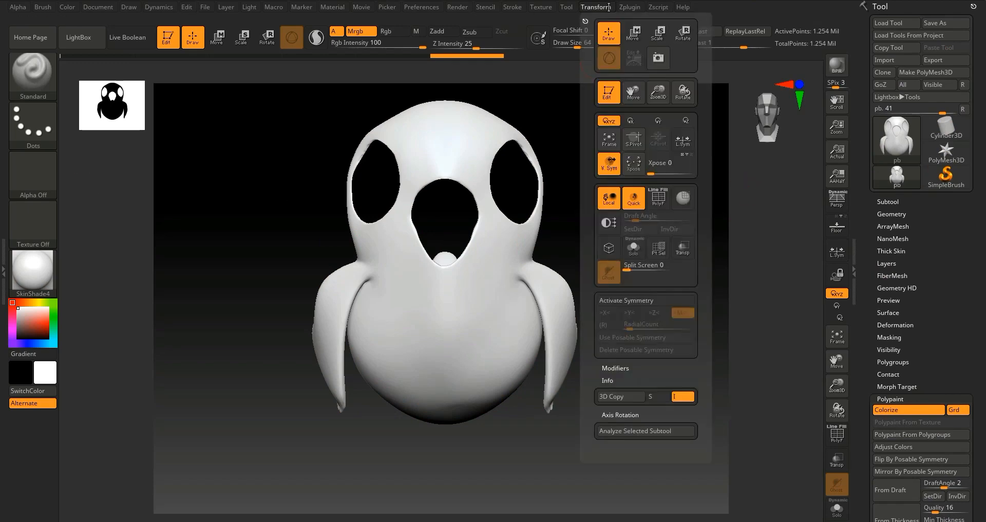
Step: Import the pcolor reference image from the Desktop's p1 folder as a texture
{"action": "left_click", "coordinate": [541, 7]}
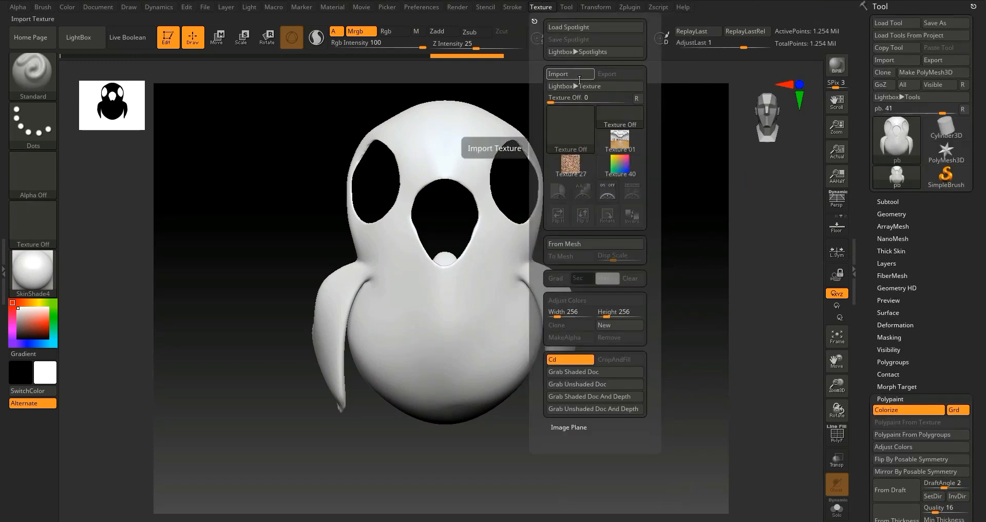
{"action": "left_click", "coordinate": [569, 74]}
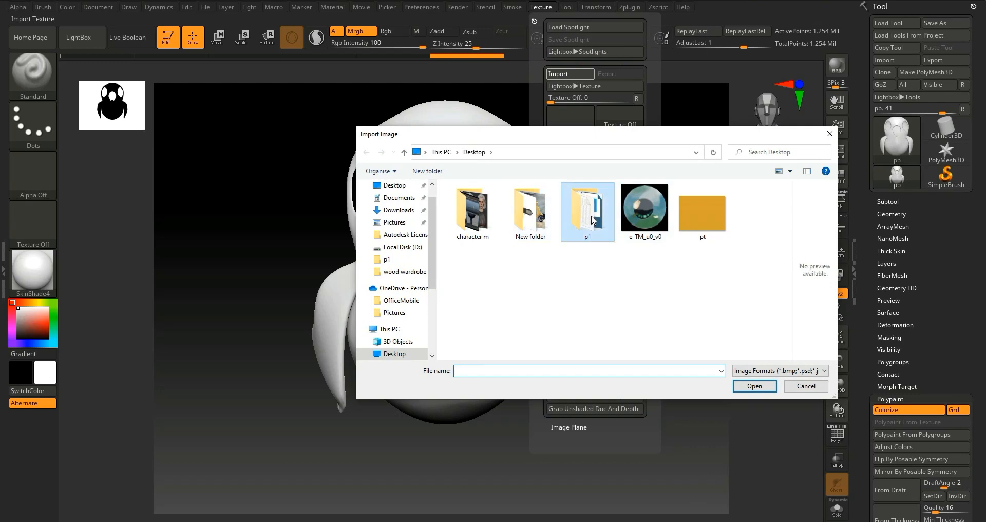
{"action": "double_click", "coordinate": [586, 211]}
{"action": "left_click", "coordinate": [530, 269]}
{"action": "left_click", "coordinate": [747, 390]}
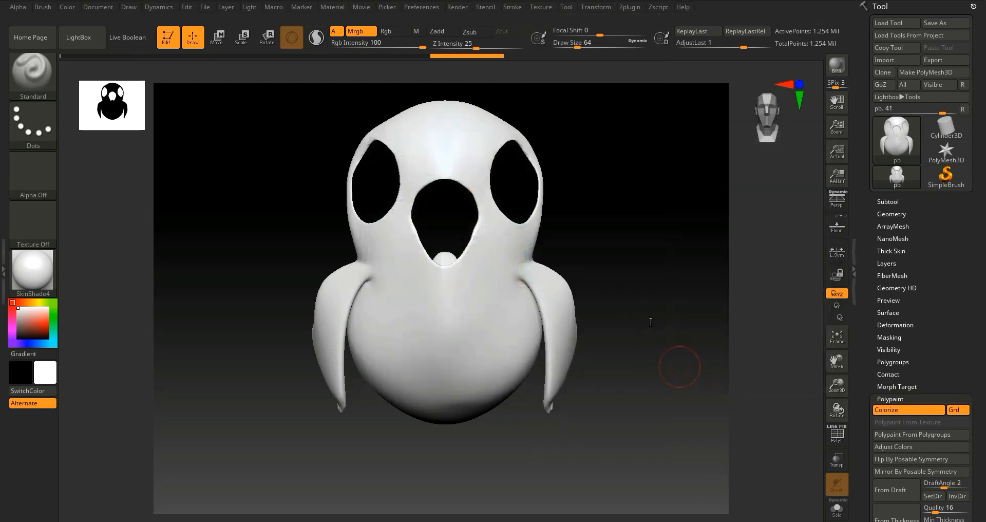
Step: Add the pcolor texture to Spotlight and position the reference image beside the bird's body
{"action": "left_click", "coordinate": [566, 7]}
{"action": "left_click", "coordinate": [565, 21]}
{"action": "left_click", "coordinate": [536, 8]}
{"action": "left_click", "coordinate": [570, 190]}
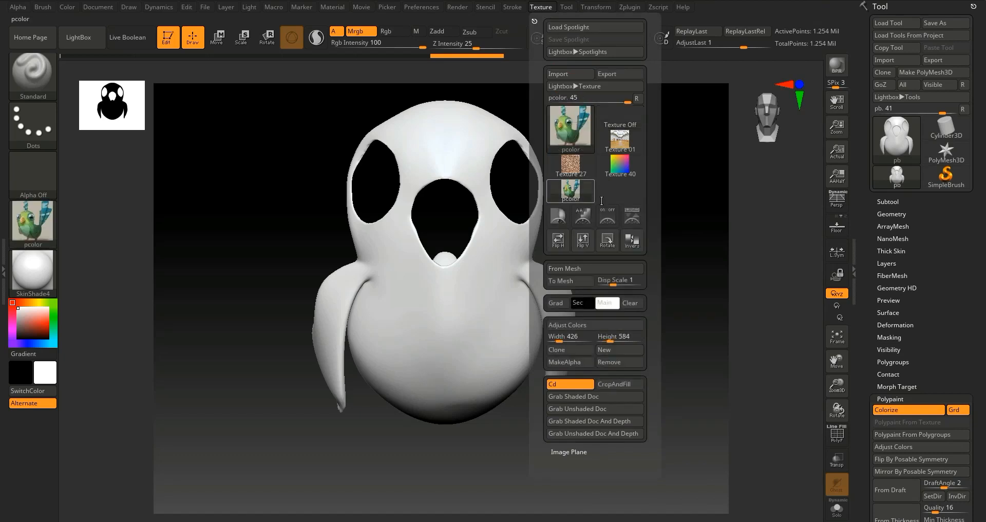
{"action": "left_click", "coordinate": [632, 215]}
{"action": "left_click_drag", "start_coordinate": [462, 205], "coordinate": [197, 106]}
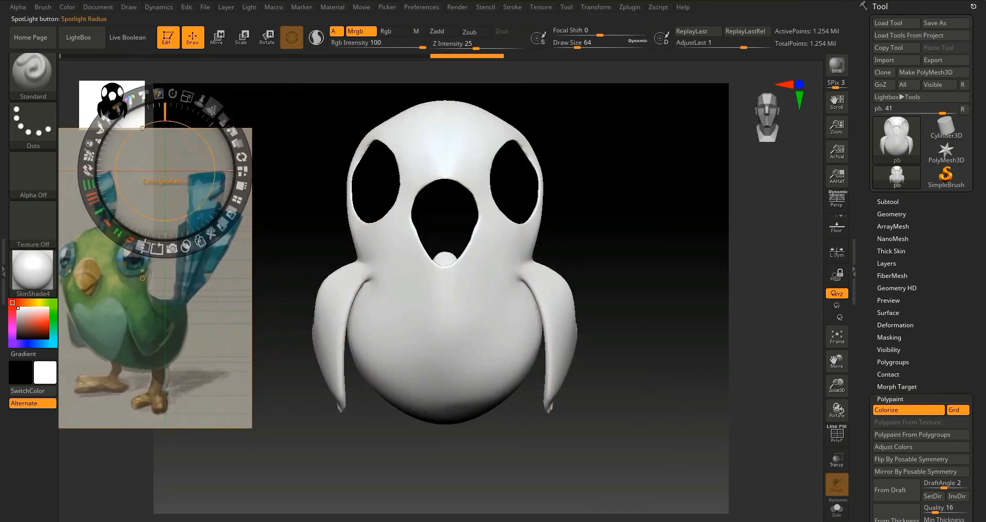
{"action": "left_click_drag", "start_coordinate": [223, 120], "coordinate": [215, 192]}
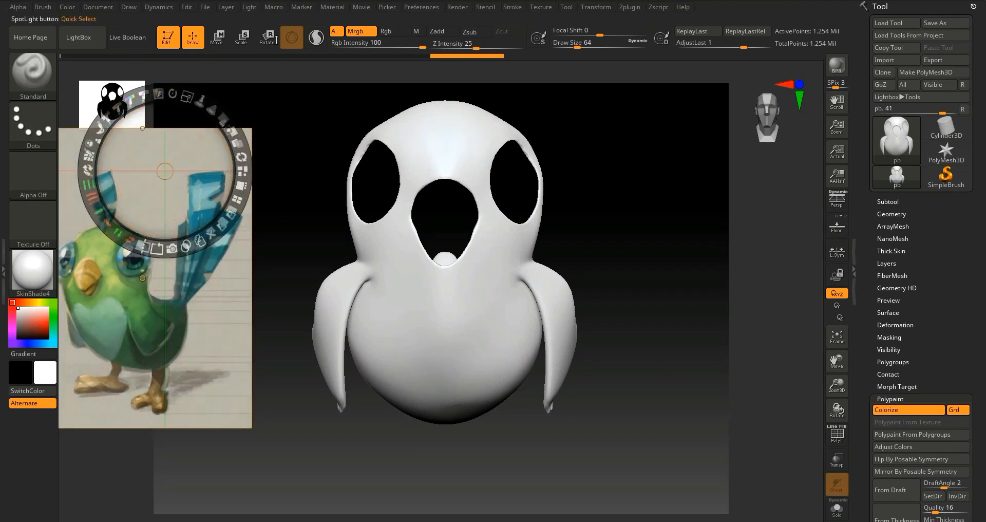
Step: Close Spotlight's editing dial and set the Standard brush's stroke to FreeHand
{"action": "key", "text": "z"}
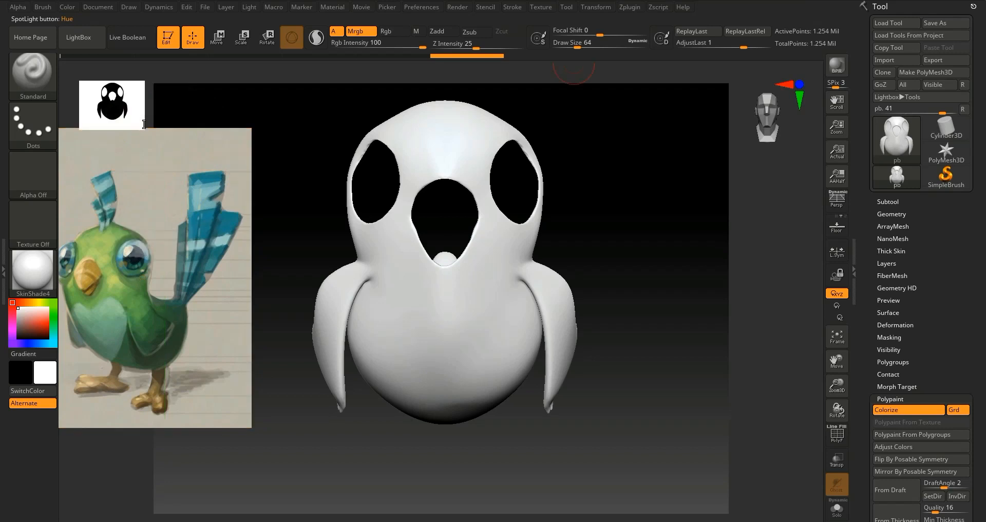
{"action": "left_click", "coordinate": [54, 129]}
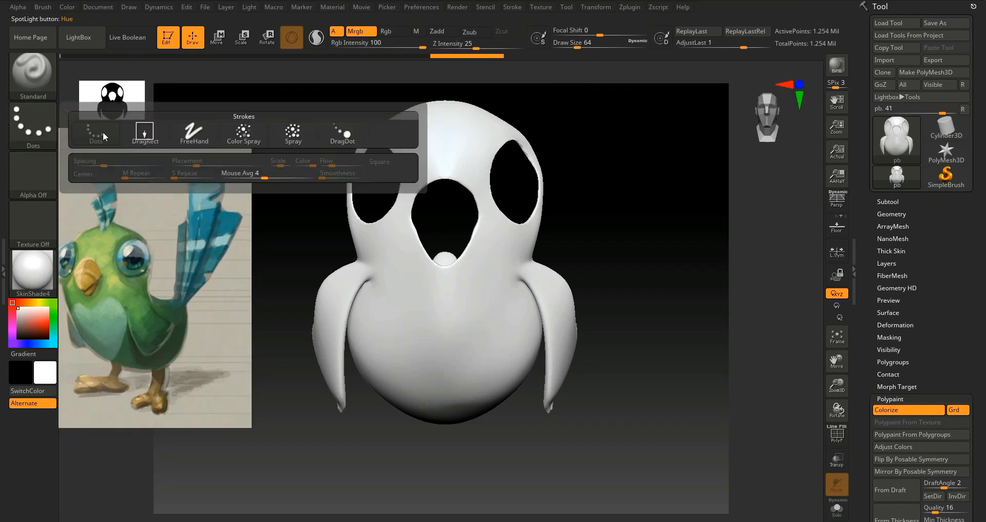
{"action": "left_click", "coordinate": [192, 134]}
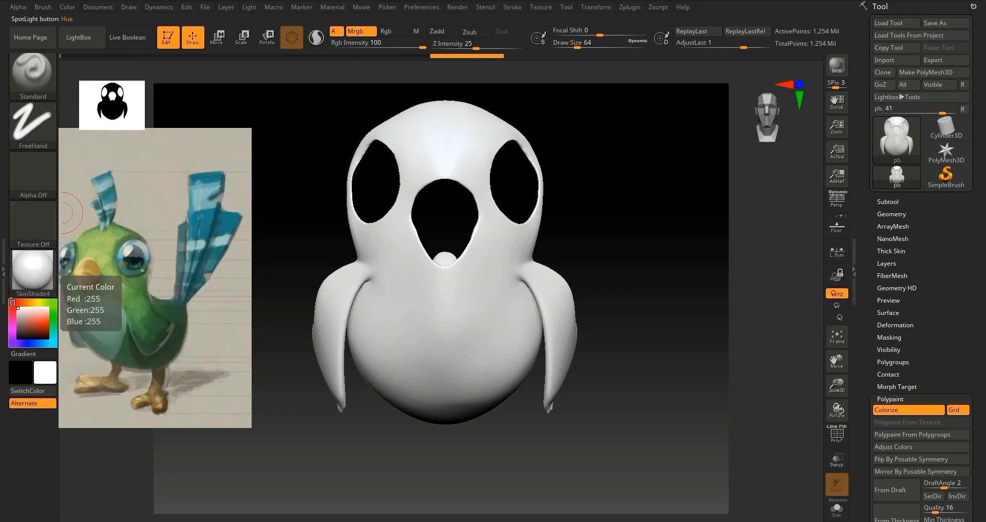
Step: Sample the light green of the bird's body from the reference image as the paint color
{"action": "key", "text": "z"}
{"action": "key", "text": "c"}
{"action": "key", "text": "c"}
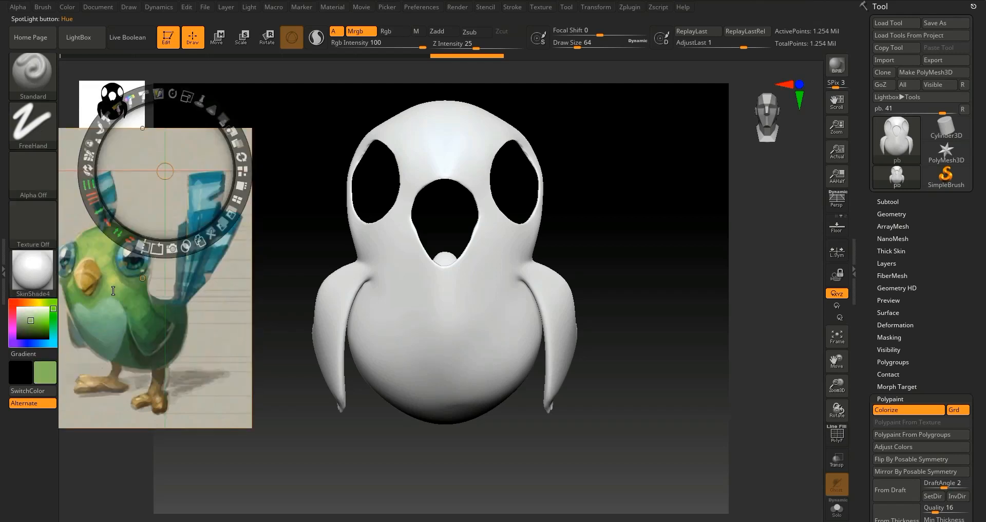
{"action": "key", "text": "c"}
{"action": "key", "text": "c"}
{"action": "key", "text": "z"}
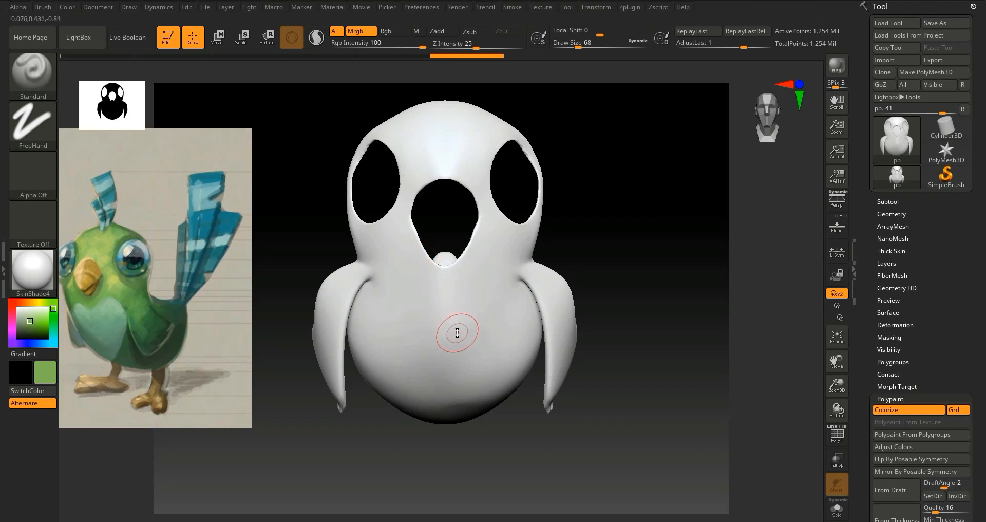
Step: Set the draw size to 128 and turn off Spotlight Projection in the Standard brush's sample settings
{"action": "key", "text": "bracketright"}
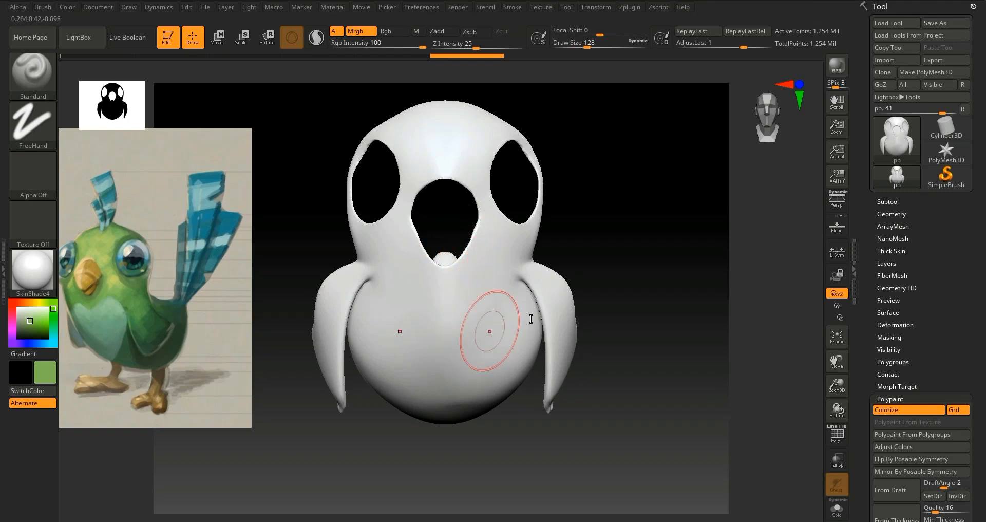
{"action": "left_click_drag", "start_coordinate": [632, 317], "coordinate": [629, 316]}
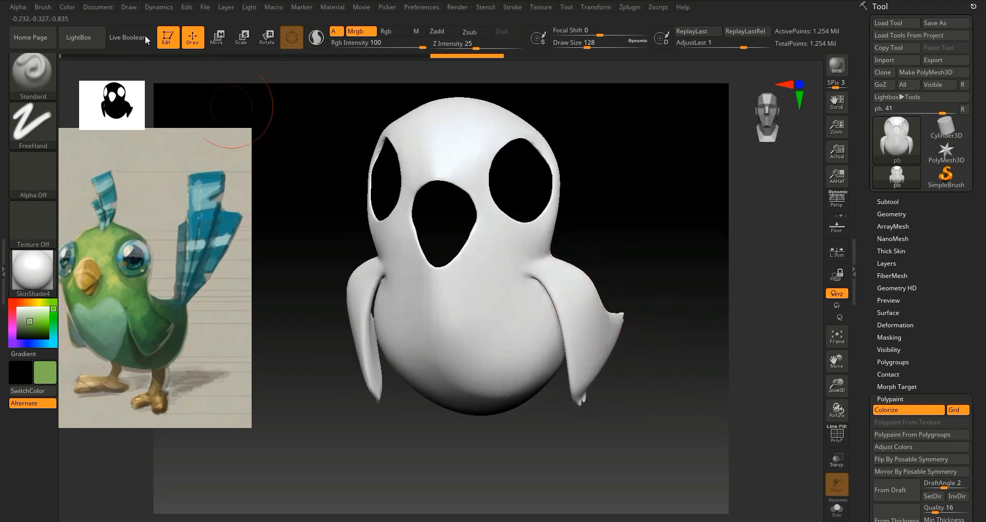
{"action": "left_click", "coordinate": [94, 7]}
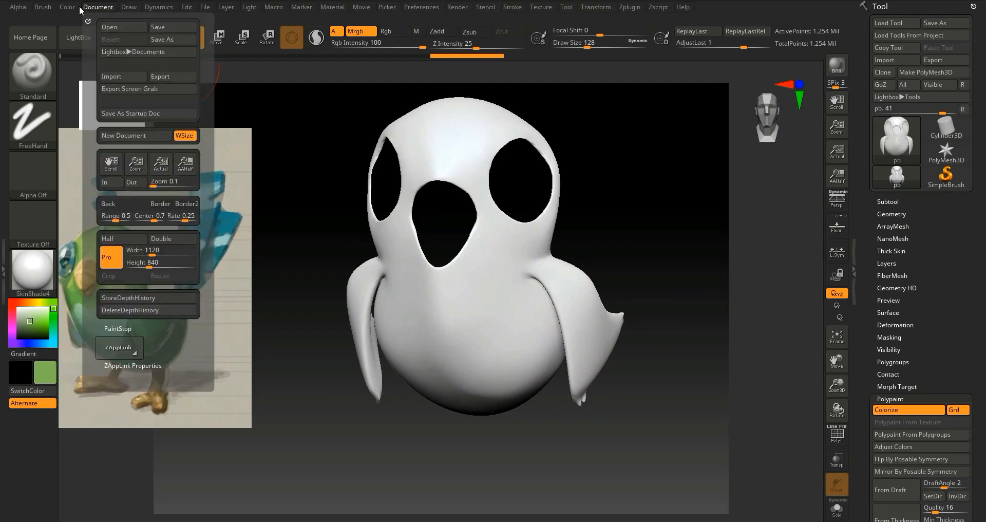
{"action": "left_click", "coordinate": [43, 7]}
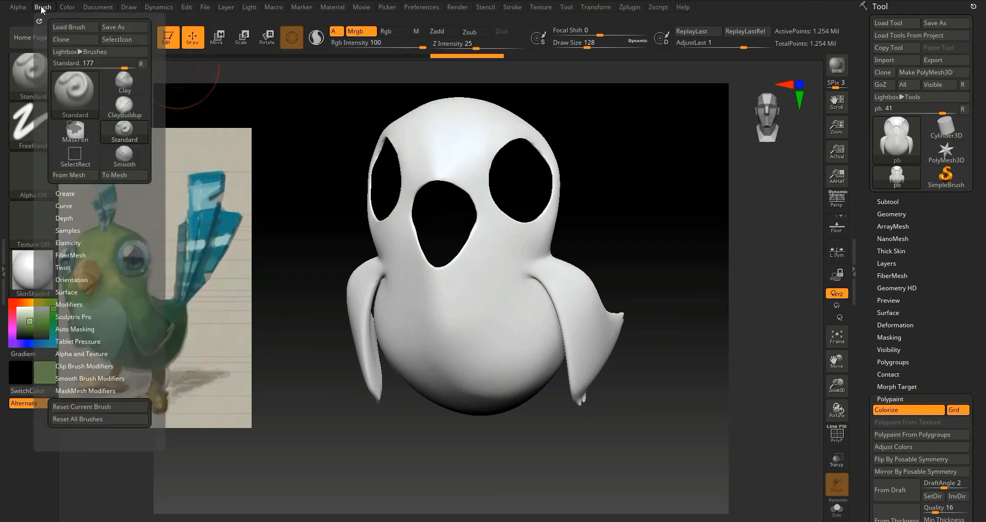
{"action": "left_click", "coordinate": [77, 230]}
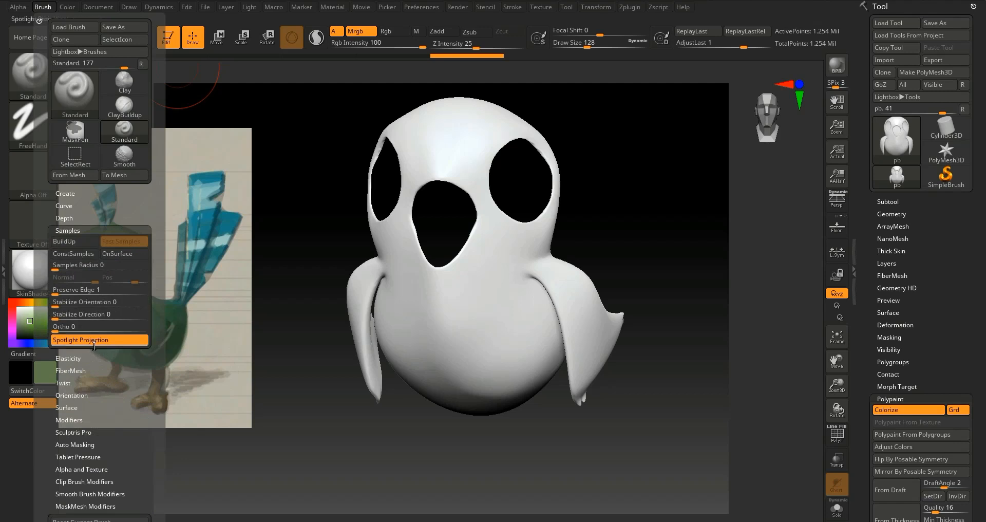
Step: Paint the belly, head and front of the wings light green, enlarging the draw size to 212
{"action": "mouse_move", "coordinate": [517, 325]}
{"action": "left_mouse_down"}
{"action": "mouse_move", "coordinate": [471, 282]}
{"action": "mouse_move", "coordinate": [468, 325]}
{"action": "left_mouse_up"}
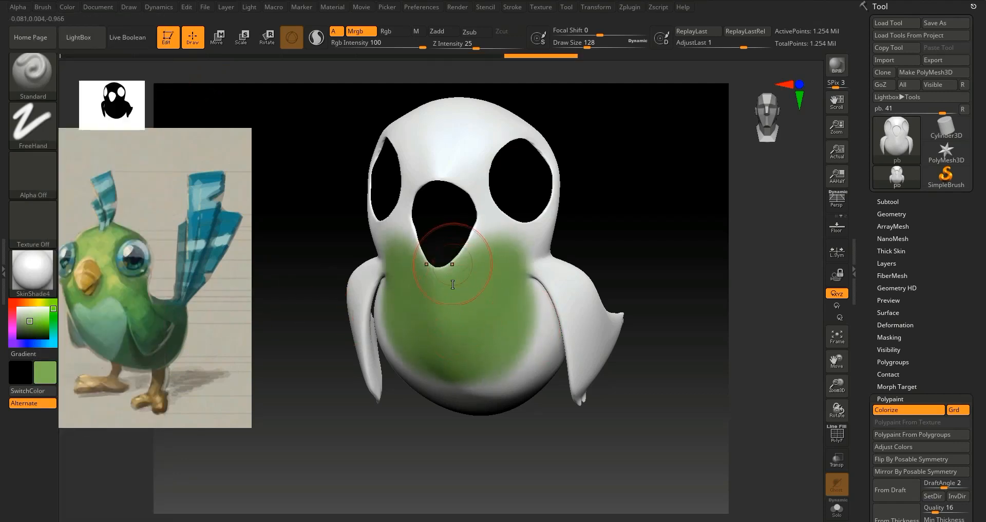
{"action": "mouse_move", "coordinate": [430, 267]}
{"action": "left_mouse_down"}
{"action": "mouse_move", "coordinate": [492, 154]}
{"action": "mouse_move", "coordinate": [411, 205]}
{"action": "mouse_move", "coordinate": [462, 119]}
{"action": "mouse_move", "coordinate": [428, 280]}
{"action": "mouse_move", "coordinate": [365, 277]}
{"action": "mouse_move", "coordinate": [370, 359]}
{"action": "mouse_move", "coordinate": [360, 266]}
{"action": "mouse_move", "coordinate": [360, 313]}
{"action": "left_mouse_up"}
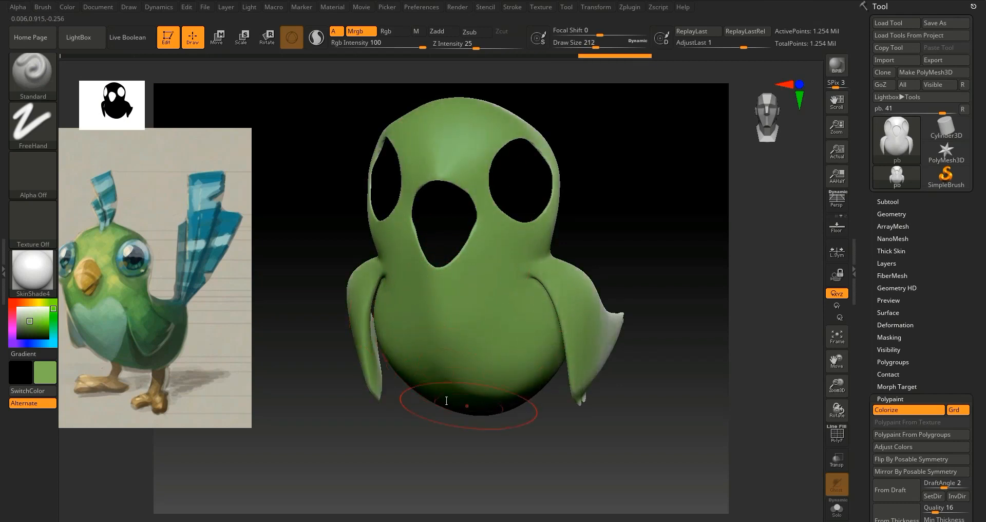
{"action": "mouse_move", "coordinate": [425, 388]}
{"action": "left_mouse_down"}
{"action": "mouse_move", "coordinate": [381, 345]}
{"action": "mouse_move", "coordinate": [379, 410]}
{"action": "left_mouse_up"}
{"action": "left_click_drag", "start_coordinate": [513, 431], "coordinate": [392, 415]}
{"action": "mouse_move", "coordinate": [442, 355]}
{"action": "left_mouse_down"}
{"action": "mouse_move", "coordinate": [419, 281]}
{"action": "mouse_move", "coordinate": [452, 247]}
{"action": "mouse_move", "coordinate": [406, 103]}
{"action": "mouse_move", "coordinate": [468, 169]}
{"action": "mouse_move", "coordinate": [517, 324]}
{"action": "left_mouse_up"}
Step: Cover the remaining white areas on the wings, back, tail and underside with the same light green
{"action": "left_click_drag", "start_coordinate": [612, 283], "coordinate": [537, 318]}
{"action": "mouse_move", "coordinate": [569, 359]}
{"action": "left_mouse_down"}
{"action": "mouse_move", "coordinate": [576, 372]}
{"action": "mouse_move", "coordinate": [602, 355]}
{"action": "left_mouse_up"}
{"action": "left_click_drag", "start_coordinate": [581, 438], "coordinate": [597, 346]}
{"action": "left_click_drag", "start_coordinate": [605, 181], "coordinate": [460, 229]}
{"action": "left_click_drag", "start_coordinate": [598, 187], "coordinate": [451, 214]}
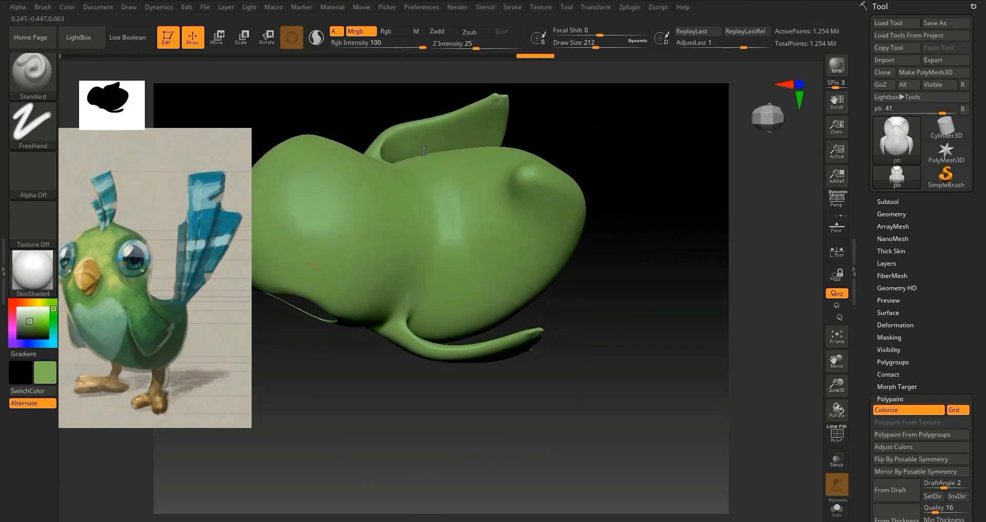
{"action": "left_click_drag", "start_coordinate": [556, 305], "coordinate": [697, 285]}
{"action": "left_click_drag", "start_coordinate": [841, 367], "coordinate": [835, 341]}
{"action": "left_click_drag", "start_coordinate": [415, 345], "coordinate": [542, 313]}
{"action": "left_click_drag", "start_coordinate": [600, 330], "coordinate": [662, 320]}
{"action": "left_click_drag", "start_coordinate": [837, 385], "coordinate": [827, 354]}
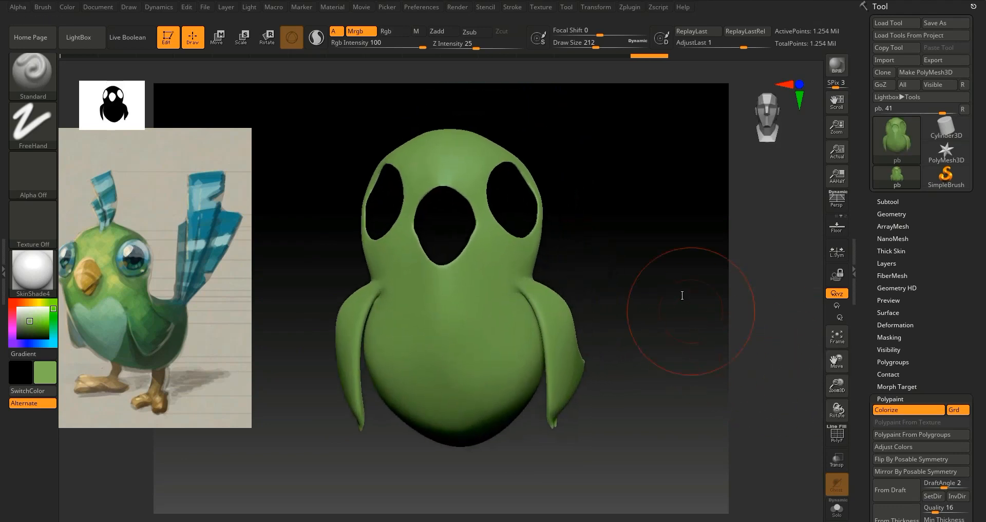
Step: Sample the darker green from the reference bird's body and set the RGB intensity to 30
{"action": "left_click_drag", "start_coordinate": [682, 293], "coordinate": [654, 306]}
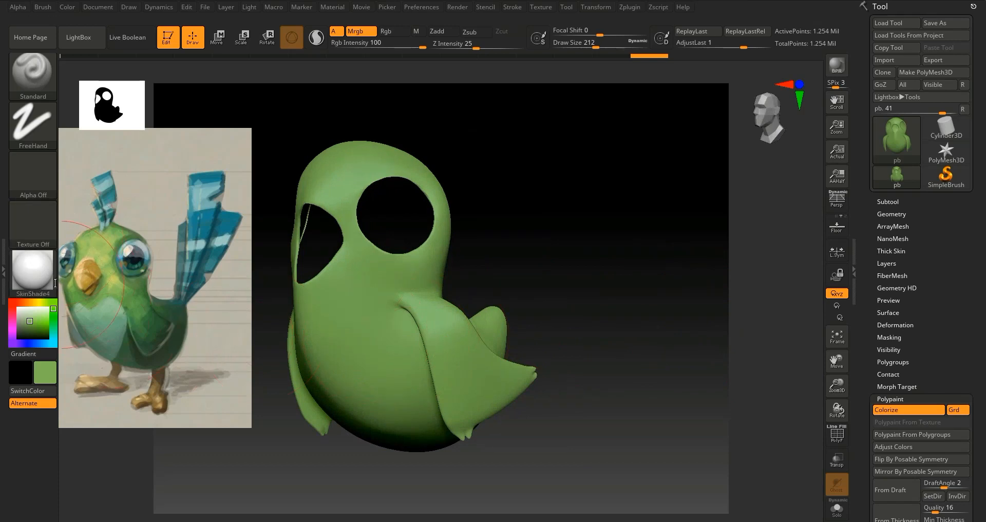
{"action": "key", "text": "z"}
{"action": "left_click_drag", "start_coordinate": [148, 303], "coordinate": [137, 296]}
{"action": "key", "text": "z"}
{"action": "left_click_drag", "start_coordinate": [579, 272], "coordinate": [595, 298]}
{"action": "left_click_drag", "start_coordinate": [422, 48], "coordinate": [381, 47]}
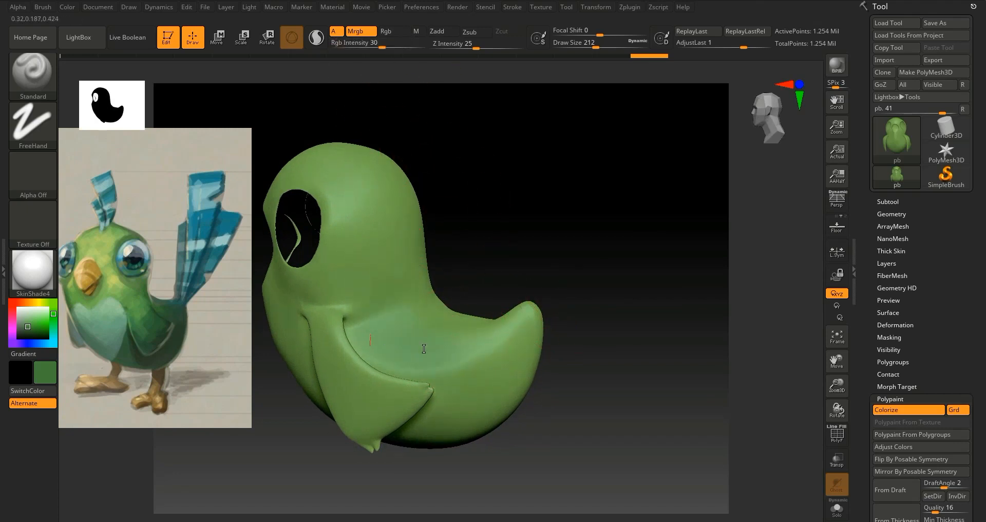
Step: Softly shade the back, tail and wings with the darker green
{"action": "left_click_drag", "start_coordinate": [653, 332], "coordinate": [568, 336]}
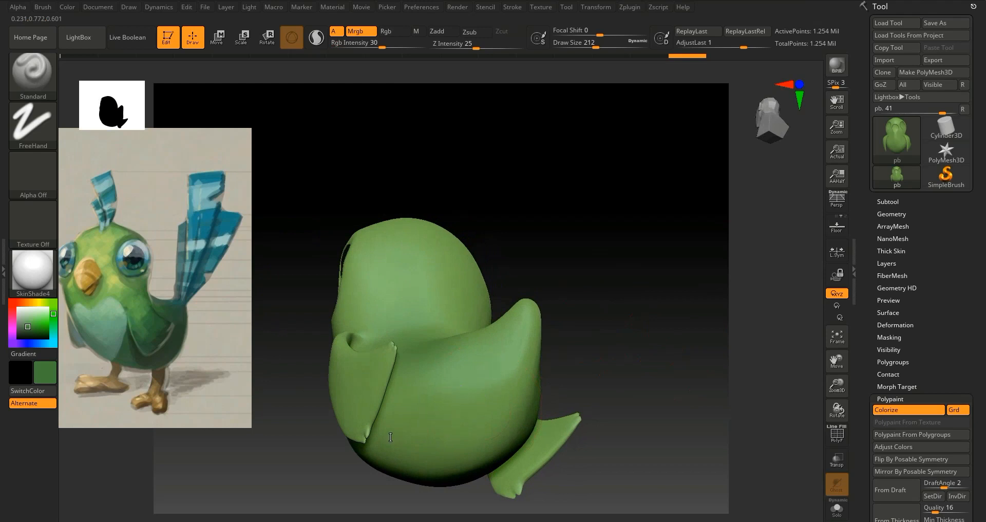
{"action": "mouse_move", "coordinate": [444, 455]}
{"action": "left_mouse_down"}
{"action": "mouse_move", "coordinate": [546, 357]}
{"action": "mouse_move", "coordinate": [508, 335]}
{"action": "left_mouse_up"}
{"action": "mouse_move", "coordinate": [601, 272]}
{"action": "left_mouse_down"}
{"action": "mouse_move", "coordinate": [667, 262]}
{"action": "mouse_move", "coordinate": [659, 270]}
{"action": "left_mouse_up"}
{"action": "right_click_drag", "start_coordinate": [417, 468], "coordinate": [408, 334]}
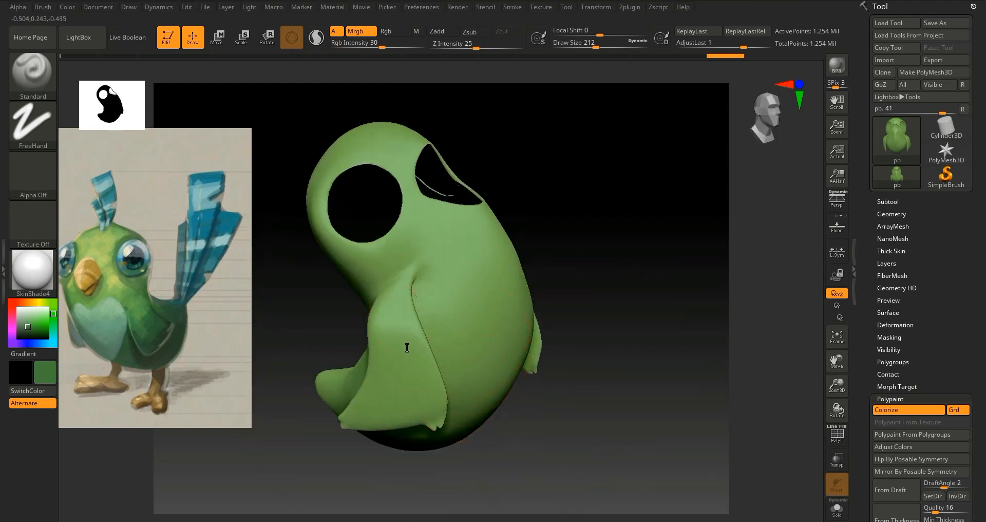
{"action": "right_click_drag", "start_coordinate": [448, 378], "coordinate": [560, 276]}
{"action": "right_click_drag", "start_coordinate": [539, 183], "coordinate": [595, 187]}
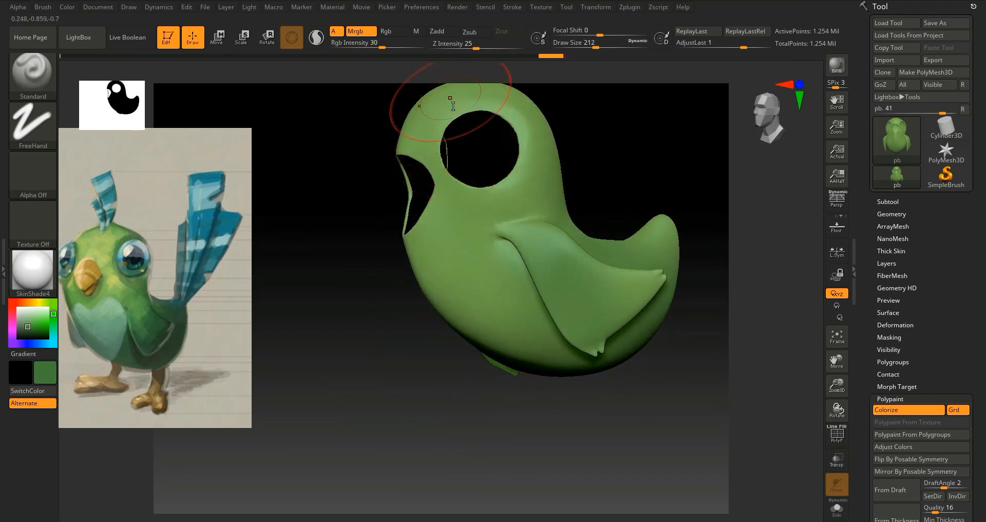
Step: Reduce the draw size to 56 and shade around the rims of the eye openings with the darker green
{"action": "key", "text": "bracketleft"}
{"action": "key", "text": "bracketleft"}
{"action": "key", "text": "bracketleft"}
{"action": "key", "text": "bracketleft"}
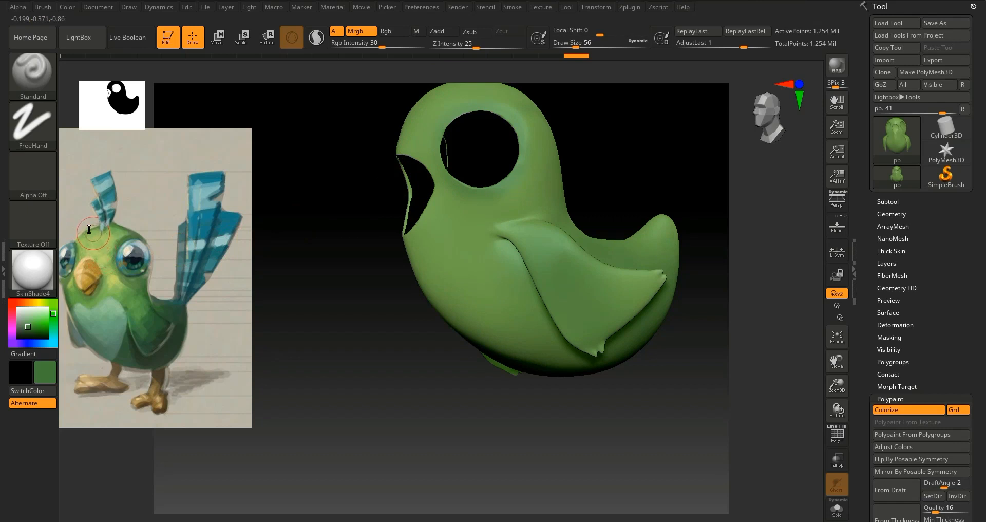
Step: Sample the light green of the reference bird's head as the paint color
{"action": "key", "text": "z"}
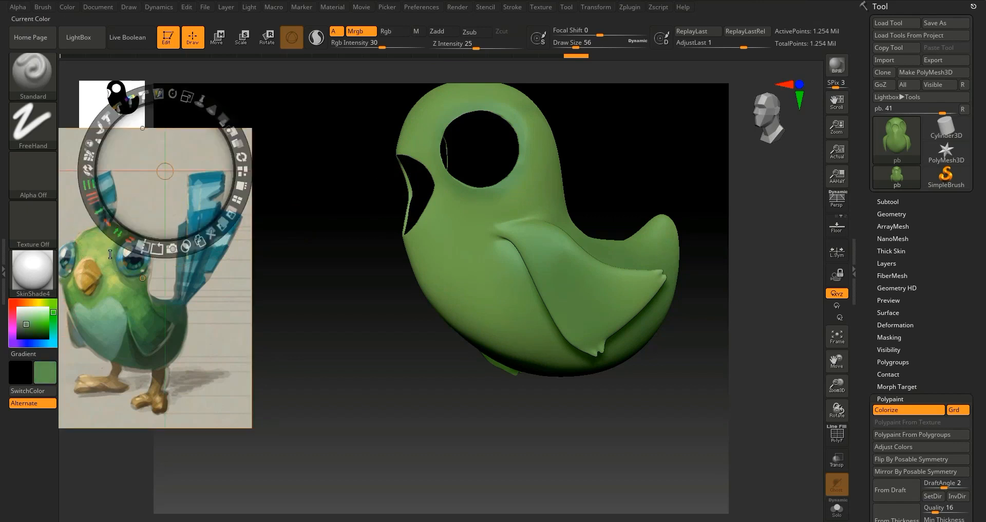
{"action": "mouse_move", "coordinate": [111, 253]}
{"action": "left_mouse_down"}
{"action": "mouse_move", "coordinate": [74, 250]}
{"action": "mouse_move", "coordinate": [91, 255]}
{"action": "left_mouse_up"}
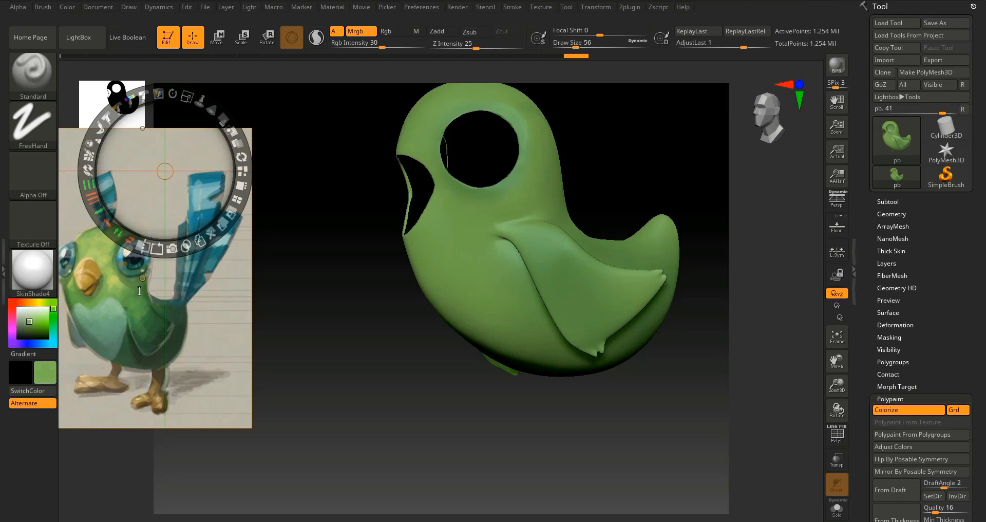
{"action": "key", "text": "z"}
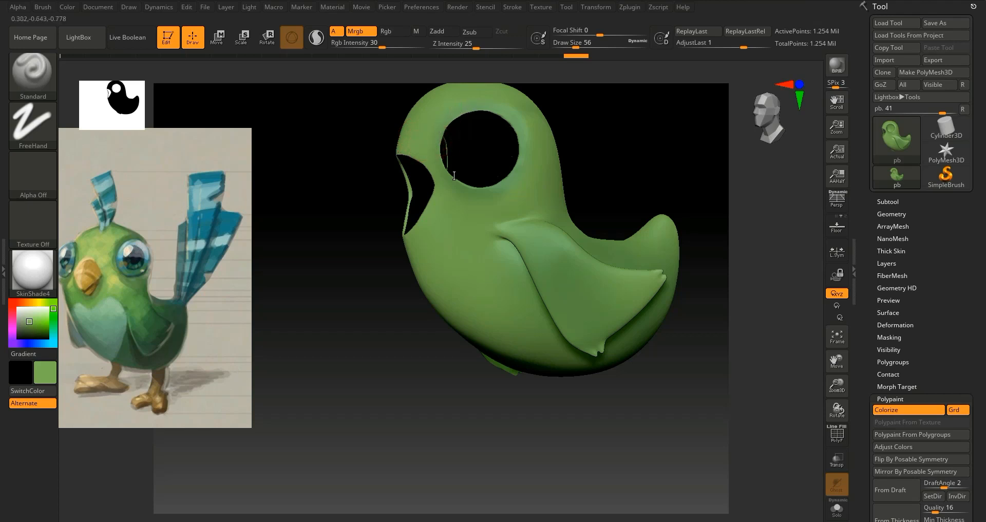
{"action": "left_click_drag", "start_coordinate": [359, 280], "coordinate": [602, 231]}
Step: Sample the pale blue-green of the reference belly and mark the chest patch's upper edge with a draw size of about 27
{"action": "key", "text": "shift+z"}
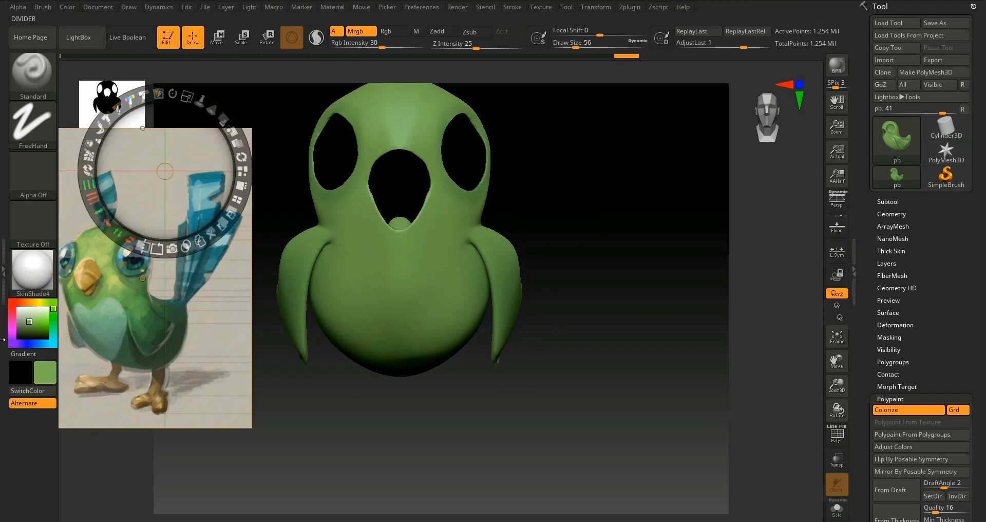
{"action": "left_click", "coordinate": [25, 317]}
{"action": "key", "text": "z"}
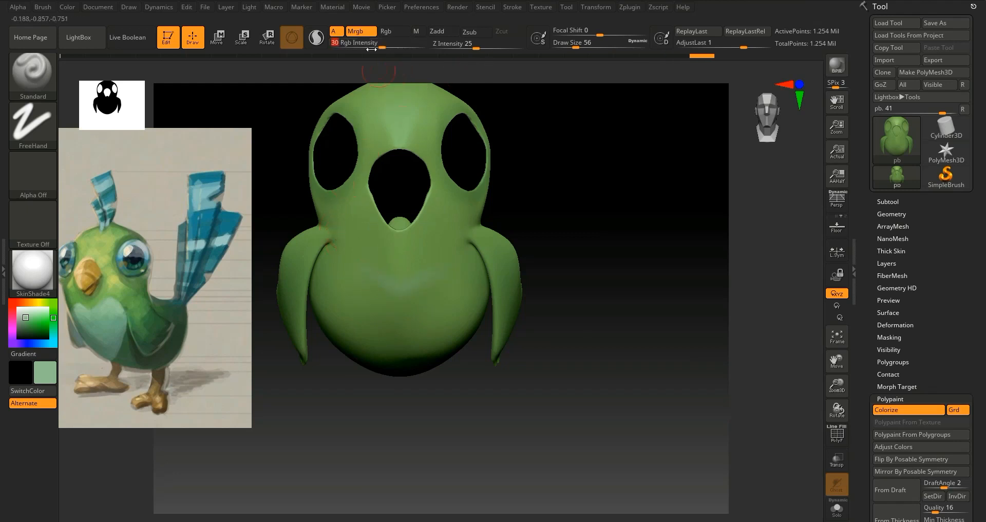
{"action": "left_click_drag", "start_coordinate": [575, 46], "coordinate": [568, 47]}
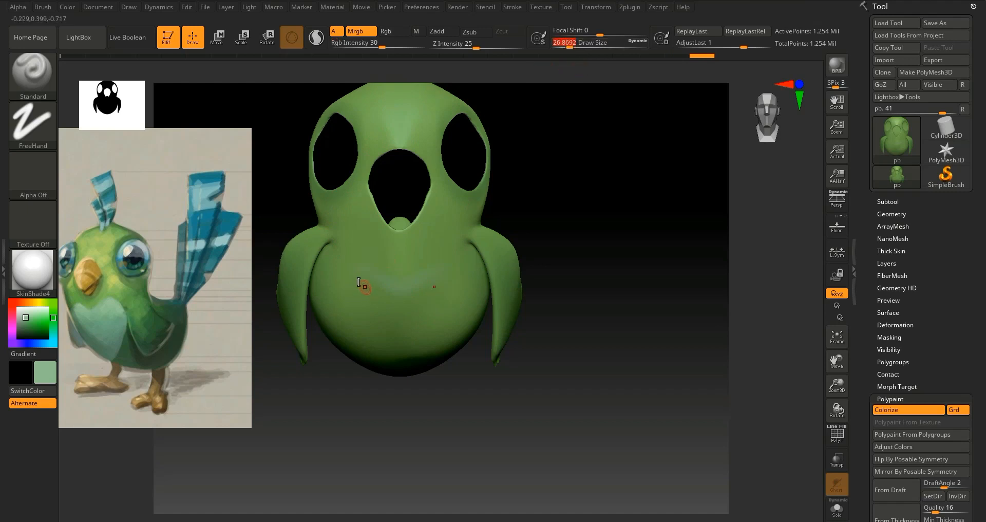
{"action": "left_click_drag", "start_coordinate": [362, 271], "coordinate": [353, 273]}
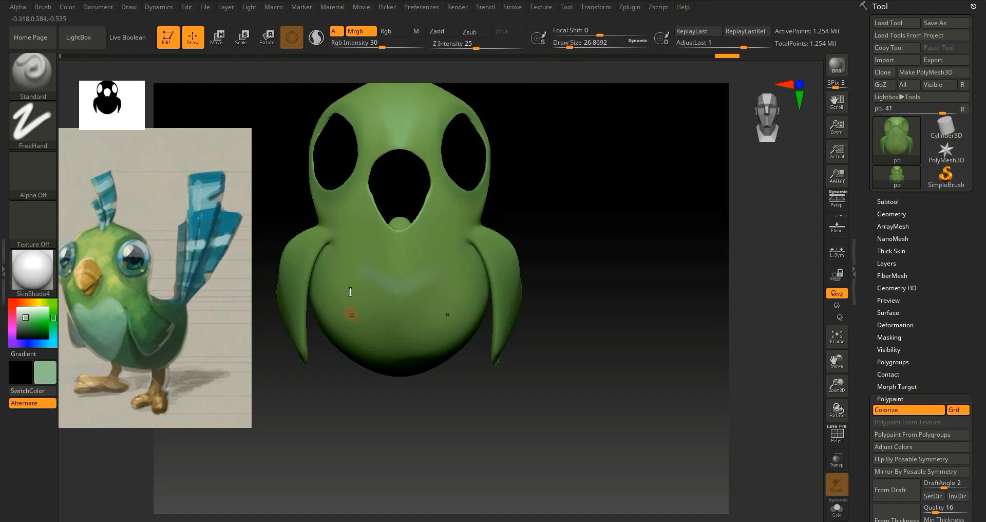
Step: Raise the RGB intensity to 100 and outline a heart-shaped pale patch on the chest and belly
{"action": "left_click_drag", "start_coordinate": [481, 416], "coordinate": [485, 398]}
{"action": "left_click_drag", "start_coordinate": [392, 44], "coordinate": [427, 44]}
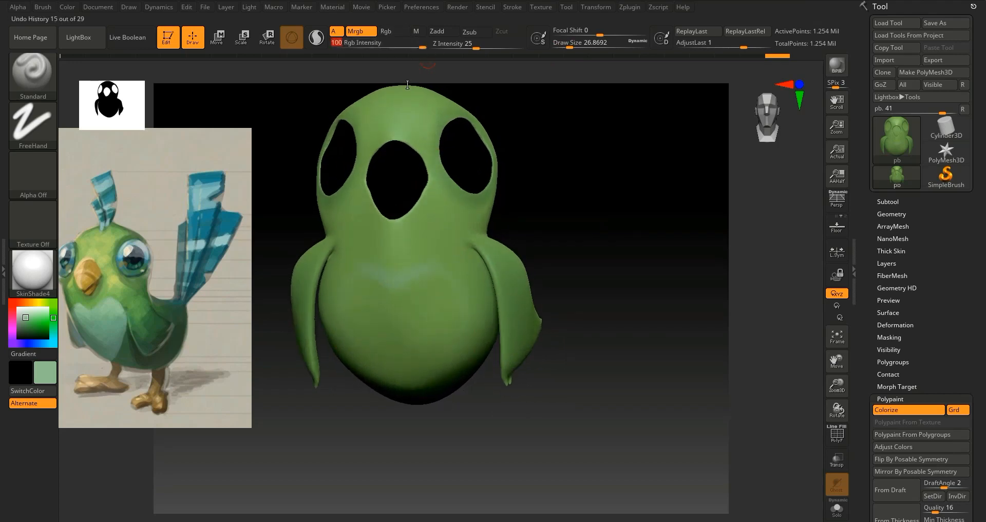
{"action": "mouse_move", "coordinate": [354, 268]}
{"action": "left_mouse_down"}
{"action": "mouse_move", "coordinate": [353, 292]}
{"action": "mouse_move", "coordinate": [338, 302]}
{"action": "mouse_move", "coordinate": [373, 358]}
{"action": "left_mouse_up"}
{"action": "left_click_drag", "start_coordinate": [341, 329], "coordinate": [395, 385]}
{"action": "left_click_drag", "start_coordinate": [605, 329], "coordinate": [626, 327]}
{"action": "key", "text": "ctrl+z"}
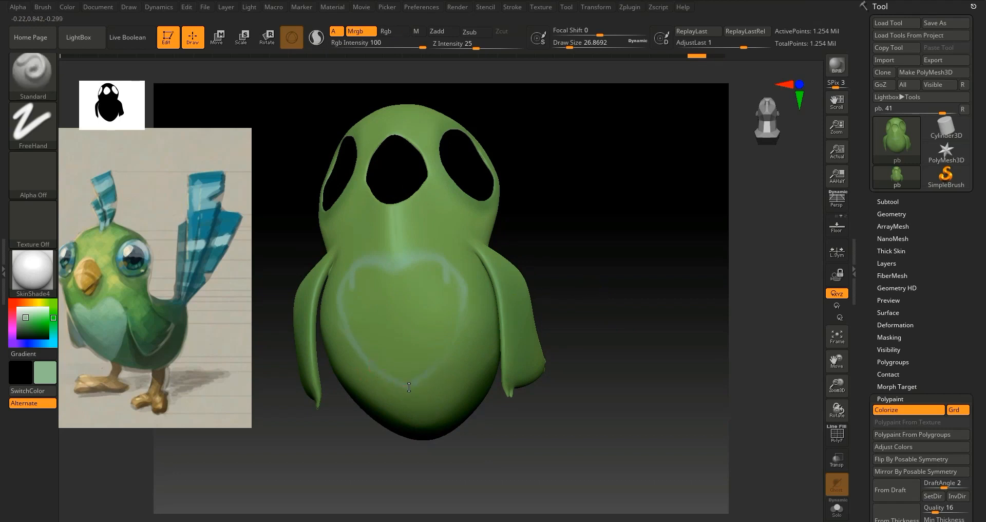
{"action": "left_click_drag", "start_coordinate": [409, 387], "coordinate": [408, 385]}
Step: Fill the heart outline on the belly with the pale blue-green using a draw size of about 79
{"action": "mouse_move", "coordinate": [384, 325]}
{"action": "left_mouse_down"}
{"action": "mouse_move", "coordinate": [393, 310]}
{"action": "mouse_move", "coordinate": [396, 331]}
{"action": "left_mouse_up"}
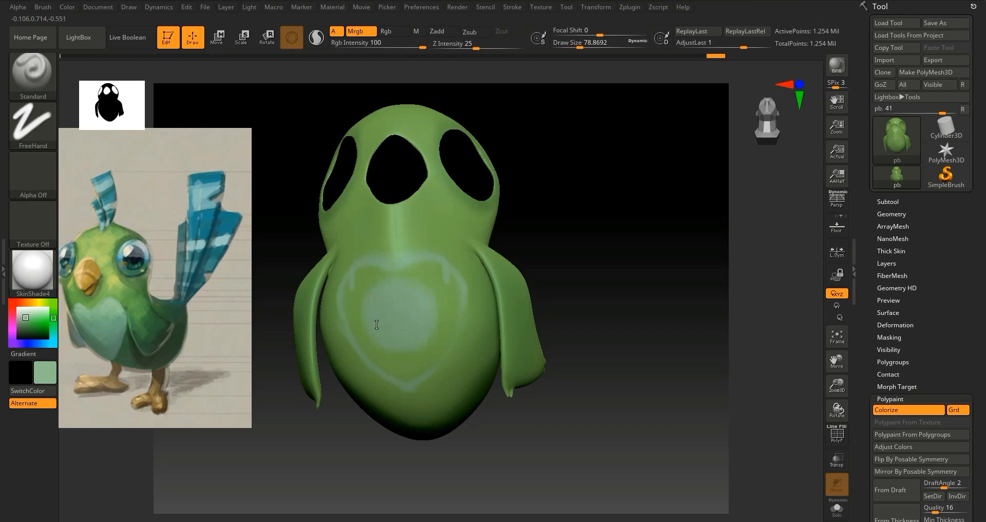
{"action": "mouse_move", "coordinate": [373, 278]}
{"action": "left_mouse_down"}
{"action": "mouse_move", "coordinate": [363, 273]}
{"action": "mouse_move", "coordinate": [365, 334]}
{"action": "mouse_move", "coordinate": [404, 377]}
{"action": "left_mouse_up"}
{"action": "left_click_drag", "start_coordinate": [362, 270], "coordinate": [341, 298]}
{"action": "left_click_drag", "start_coordinate": [379, 272], "coordinate": [363, 267]}
{"action": "left_click_drag", "start_coordinate": [392, 327], "coordinate": [419, 360]}
{"action": "left_click_drag", "start_coordinate": [441, 301], "coordinate": [465, 321]}
{"action": "mouse_move", "coordinate": [461, 285]}
{"action": "left_mouse_down"}
{"action": "mouse_move", "coordinate": [451, 286]}
{"action": "mouse_move", "coordinate": [464, 290]}
{"action": "left_mouse_up"}
{"action": "left_click_drag", "start_coordinate": [584, 253], "coordinate": [570, 279]}
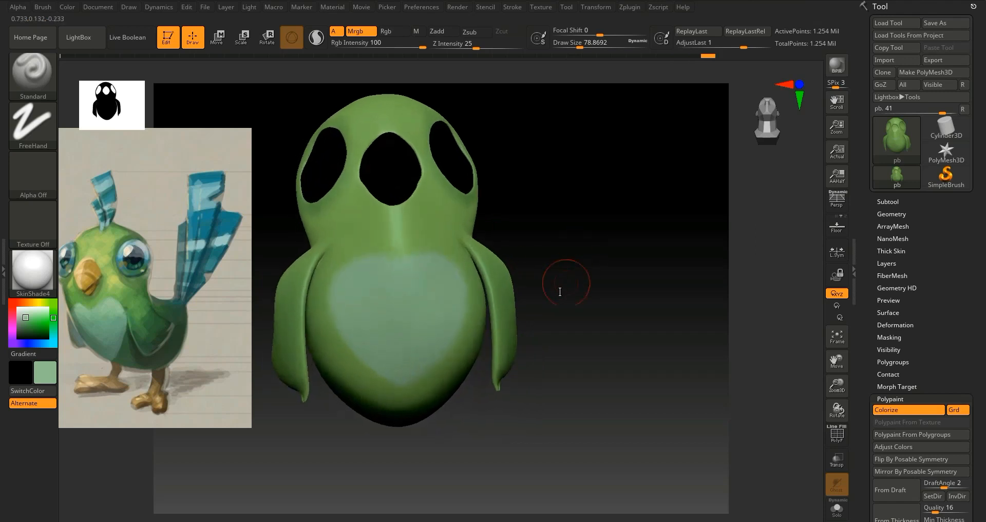
Step: Reduce the draw size to about 15 and switch the paint color back to the body's light green
{"action": "left_click_drag", "start_coordinate": [382, 368], "coordinate": [386, 355]}
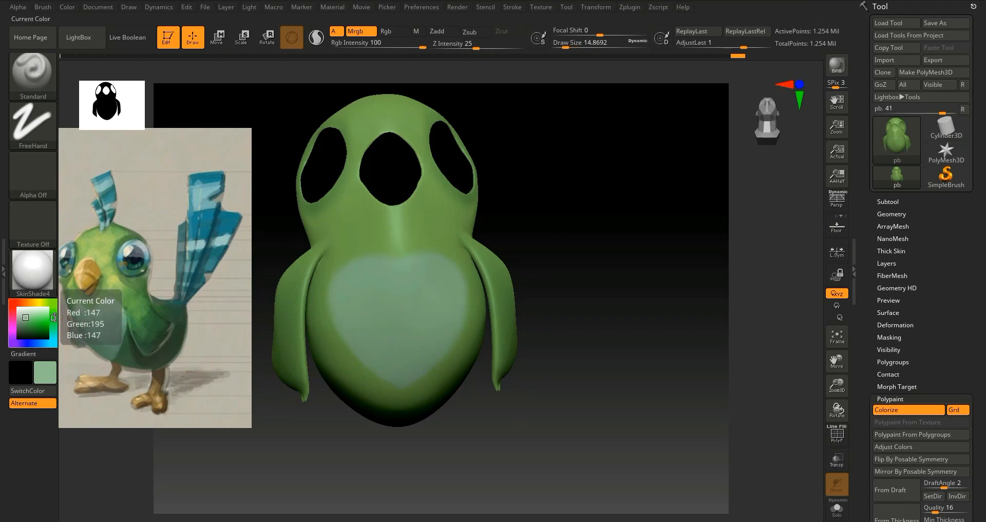
{"action": "mouse_move", "coordinate": [55, 314]}
{"action": "left_mouse_down"}
{"action": "mouse_move", "coordinate": [393, 246]}
{"action": "mouse_move", "coordinate": [341, 263]}
{"action": "mouse_move", "coordinate": [391, 253]}
{"action": "mouse_move", "coordinate": [361, 254]}
{"action": "left_mouse_up"}
{"action": "left_click_drag", "start_coordinate": [548, 202], "coordinate": [546, 252]}
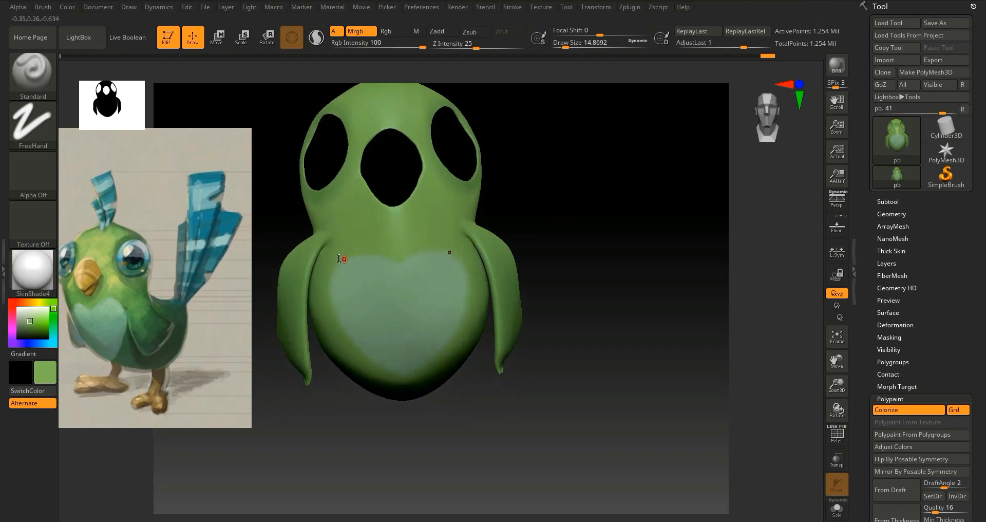
Step: Undo the stray strokes and clean up the heart patch's upper outer edge with the body's light green
{"action": "left_click_drag", "start_coordinate": [338, 257], "coordinate": [343, 252]}
{"action": "key", "text": "ctrl+z"}
{"action": "key", "text": "ctrl+z"}
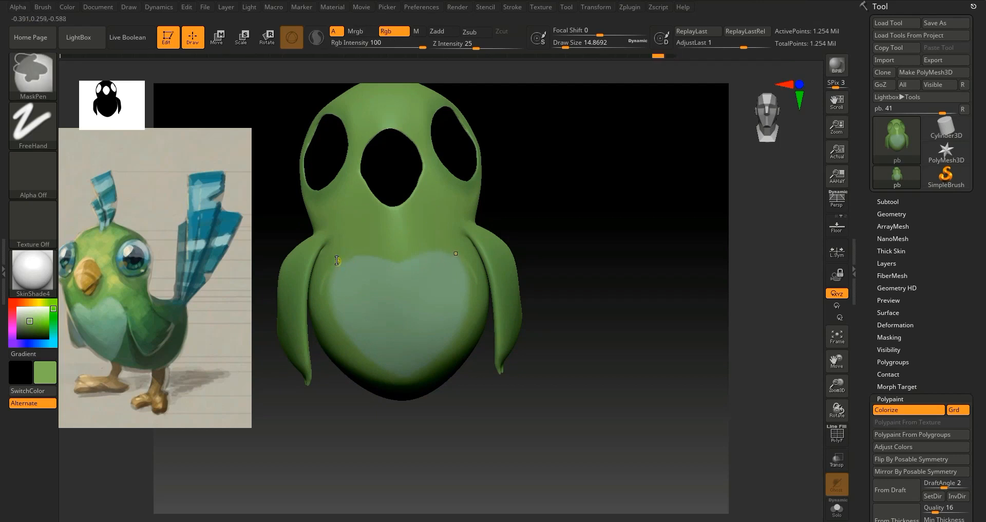
{"action": "key", "text": "ctrl+z"}
{"action": "mouse_move", "coordinate": [341, 259]}
{"action": "left_mouse_down"}
{"action": "mouse_move", "coordinate": [329, 271]}
{"action": "mouse_move", "coordinate": [335, 317]}
{"action": "left_mouse_up"}
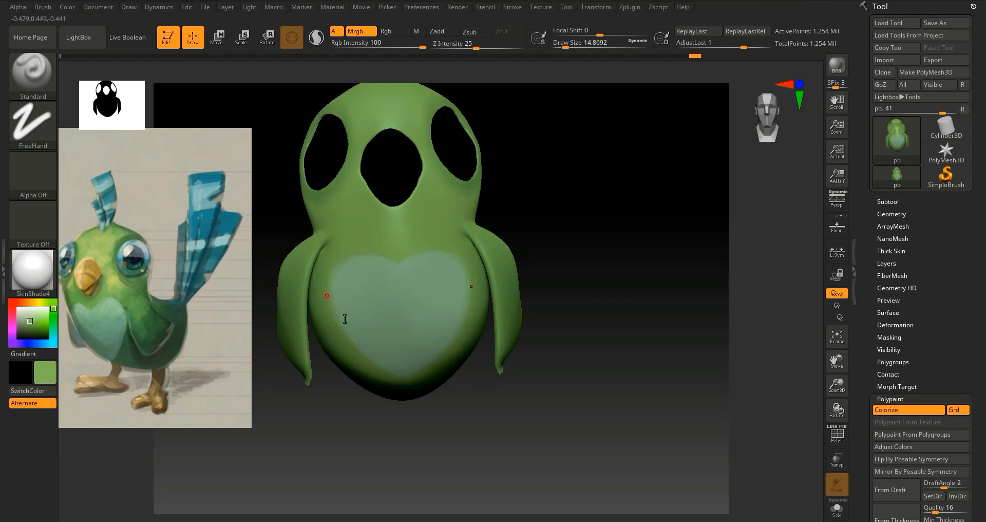
Step: Retouch the heart's lower side edge with sampled light green from a three-quarter view, undoing the unwanted strokes
{"action": "left_click_drag", "start_coordinate": [447, 422], "coordinate": [417, 358]}
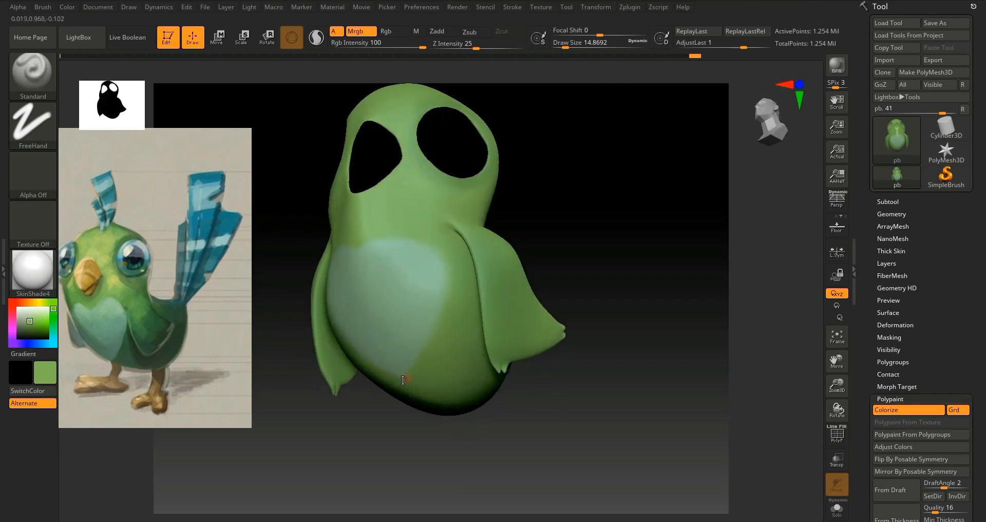
{"action": "left_click_drag", "start_coordinate": [428, 335], "coordinate": [410, 364]}
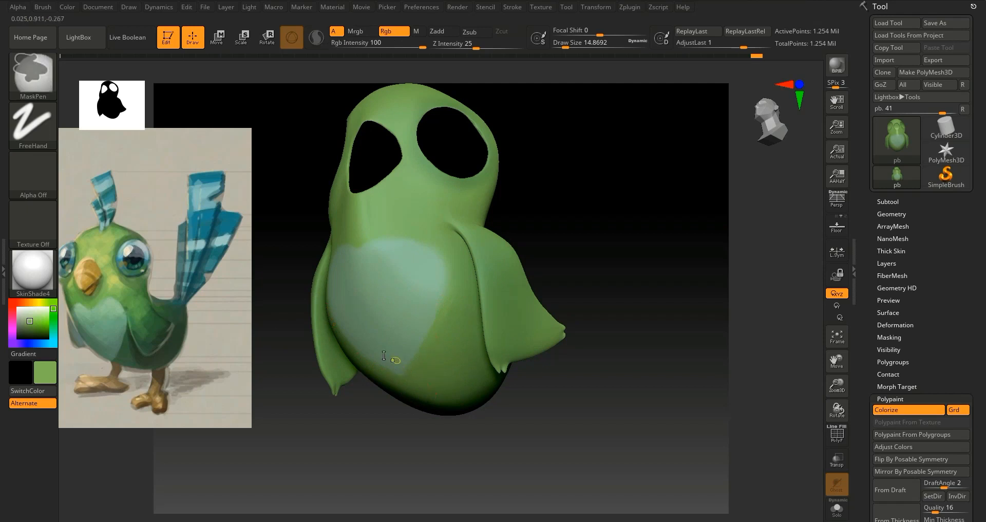
{"action": "key", "text": "ctrl+z"}
{"action": "key", "text": "ctrl+z"}
{"action": "mouse_move", "coordinate": [68, 324]}
{"action": "left_mouse_down"}
{"action": "mouse_move", "coordinate": [410, 358]}
{"action": "mouse_move", "coordinate": [434, 333]}
{"action": "left_mouse_up"}
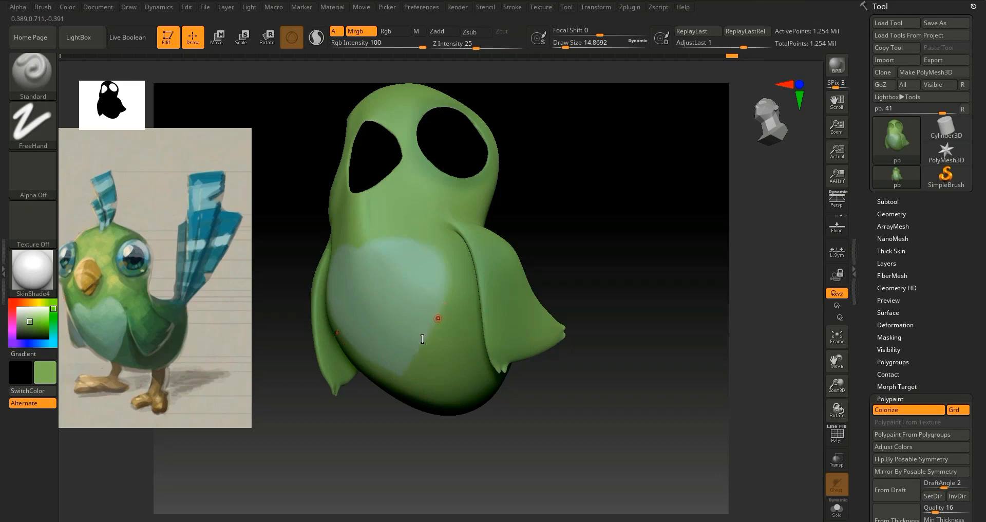
Step: Sample a slightly deeper green and trim the heart's lower edges and sides on the belly
{"action": "left_click_drag", "start_coordinate": [429, 441], "coordinate": [455, 433]}
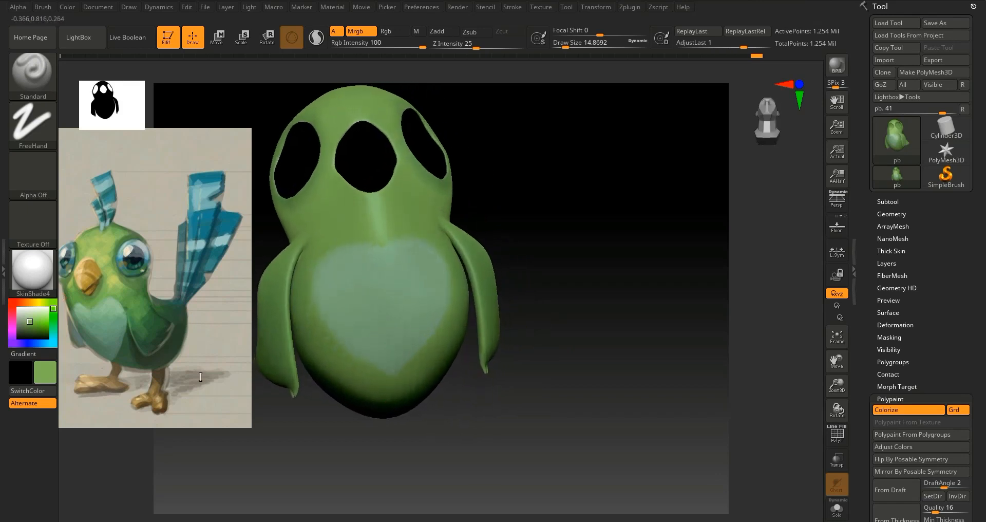
{"action": "left_click_drag", "start_coordinate": [52, 306], "coordinate": [313, 353]}
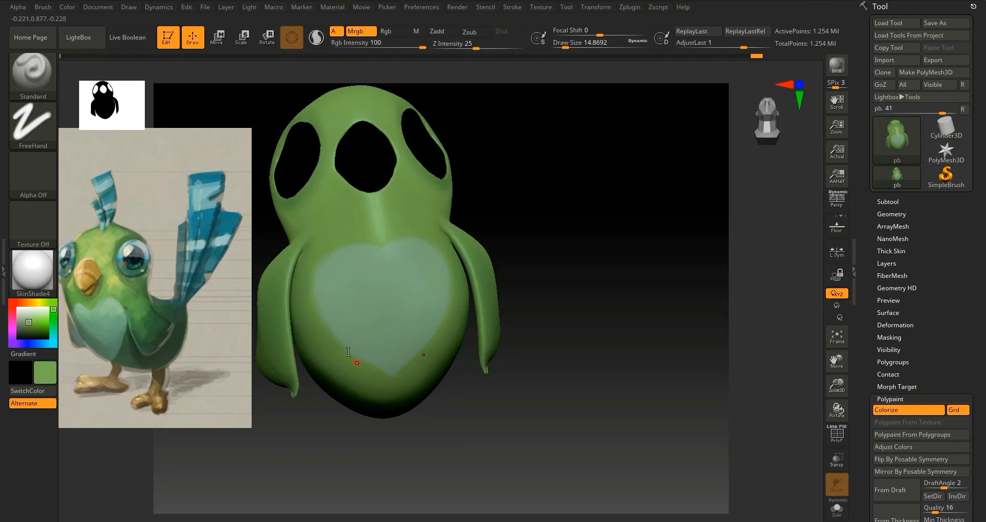
{"action": "left_click_drag", "start_coordinate": [355, 357], "coordinate": [310, 305]}
{"action": "left_click_drag", "start_coordinate": [572, 291], "coordinate": [583, 293]}
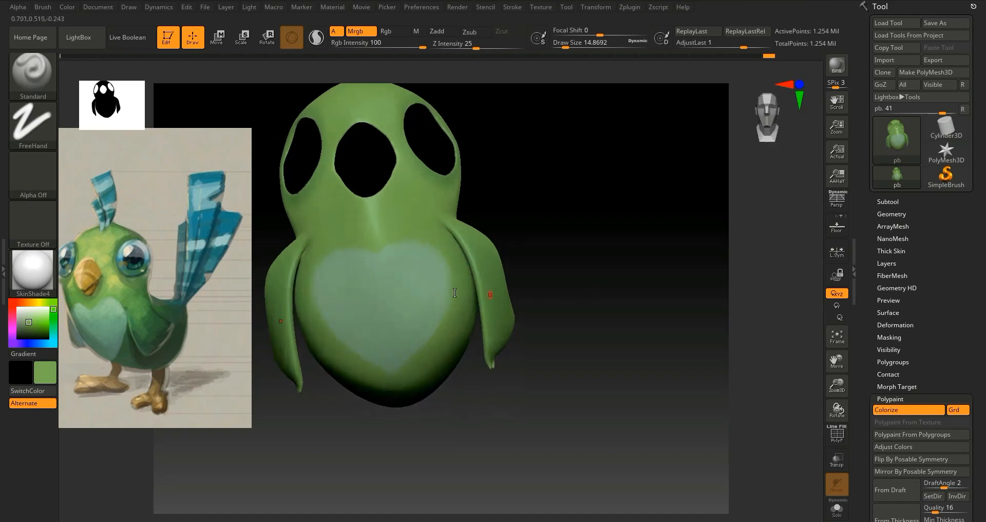
{"action": "left_click_drag", "start_coordinate": [29, 319], "coordinate": [323, 332]}
{"action": "left_click_drag", "start_coordinate": [446, 312], "coordinate": [448, 267]}
{"action": "left_click_drag", "start_coordinate": [620, 267], "coordinate": [570, 263]}
Step: Undo the last edge stroke, resample the green and round off the heart's side edge beside the wing
{"action": "key", "text": "ctrl"}
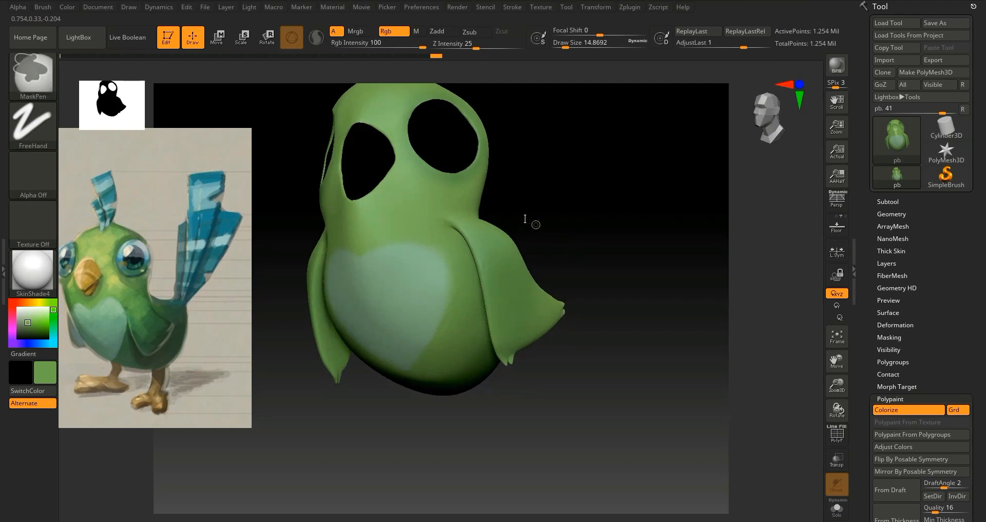
{"action": "key", "text": "ctrl+z"}
{"action": "left_click_drag", "start_coordinate": [36, 314], "coordinate": [452, 296]}
{"action": "left_click_drag", "start_coordinate": [434, 334], "coordinate": [452, 276]}
{"action": "left_click_drag", "start_coordinate": [443, 321], "coordinate": [438, 253]}
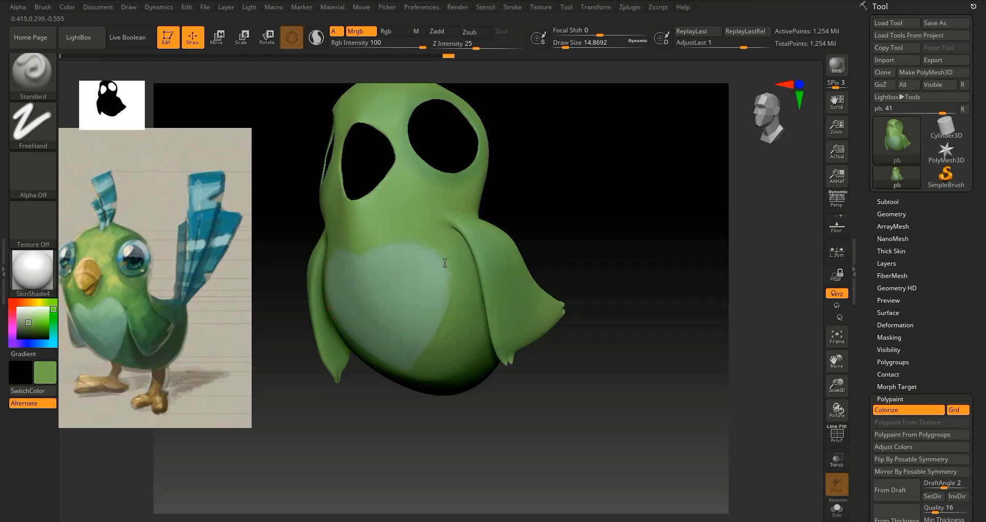
{"action": "left_click_drag", "start_coordinate": [606, 209], "coordinate": [662, 210]}
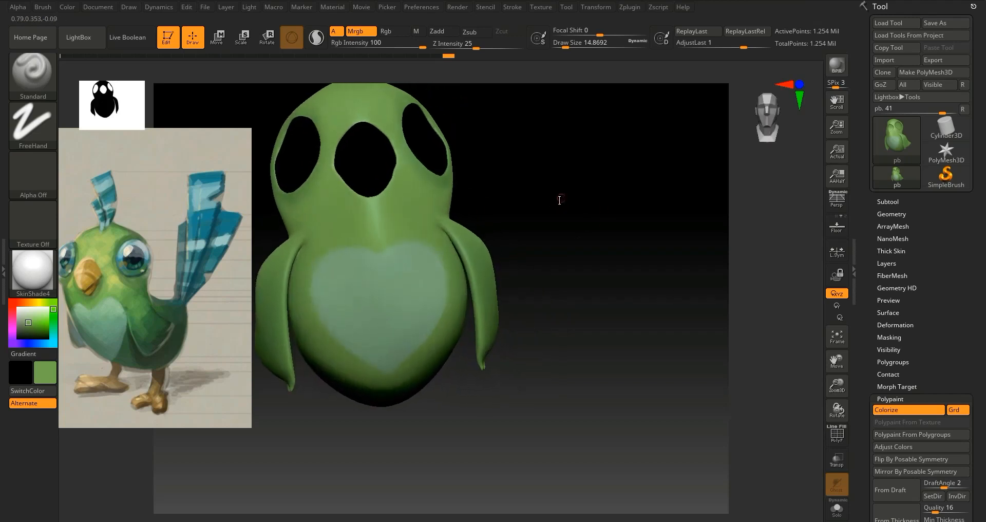
Step: Sample the light green again, undo the test strokes beside the heart and retouch its outline from below
{"action": "left_click_drag", "start_coordinate": [46, 310], "coordinate": [322, 242]}
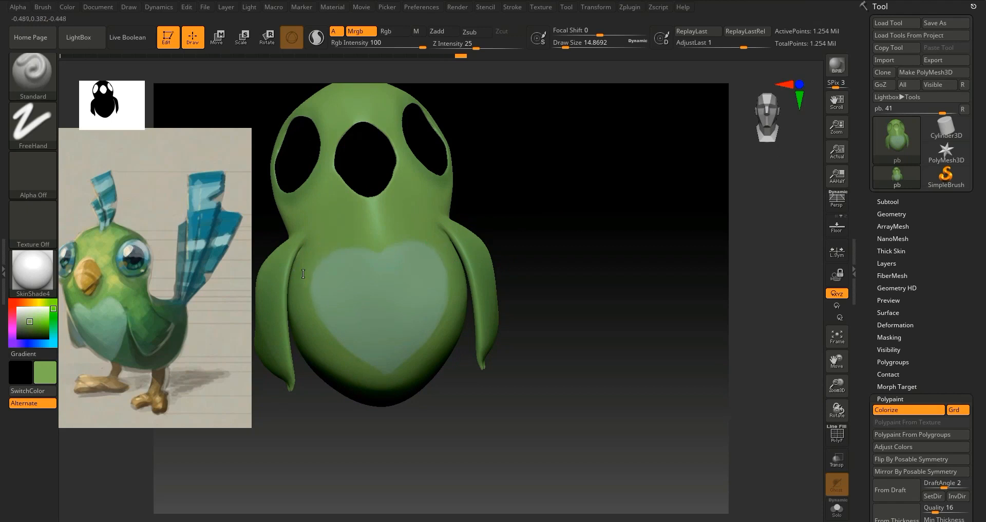
{"action": "left_click_drag", "start_coordinate": [306, 272], "coordinate": [306, 264]}
{"action": "key", "text": "ctrl+z"}
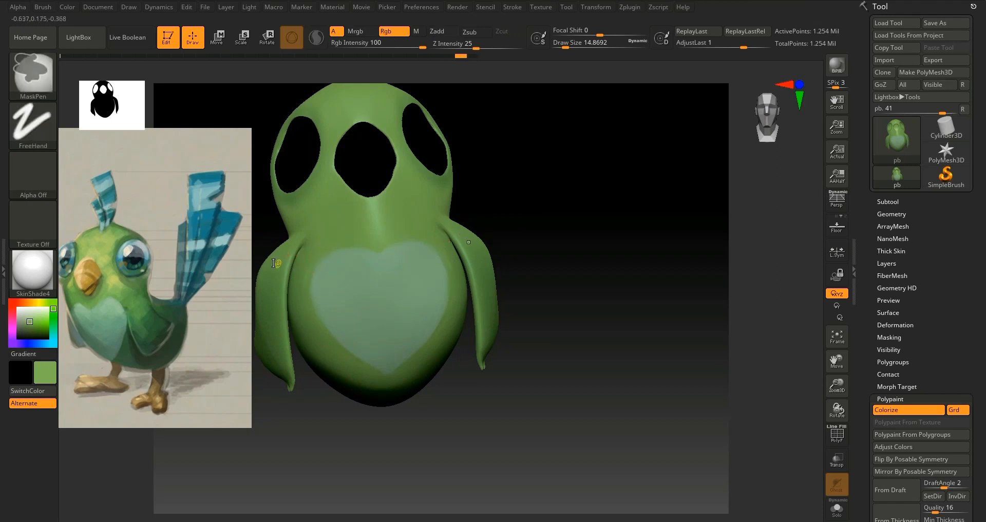
{"action": "key", "text": "ctrl+z"}
{"action": "left_click_drag", "start_coordinate": [610, 267], "coordinate": [602, 235]}
{"action": "left_click_drag", "start_coordinate": [42, 307], "coordinate": [350, 354]}
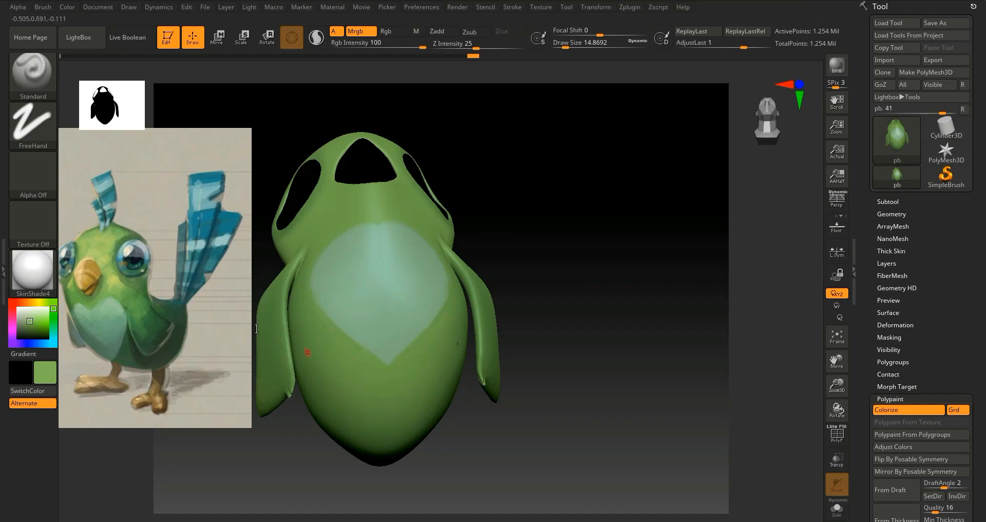
{"action": "left_click_drag", "start_coordinate": [48, 309], "coordinate": [425, 339]}
{"action": "left_click_drag", "start_coordinate": [590, 326], "coordinate": [625, 332]}
Step: Shade the body's sides and underside with a darker green at RGB intensity 52 and a draw size of about 99
{"action": "left_click_drag", "start_coordinate": [836, 385], "coordinate": [825, 345]}
{"action": "left_click_drag", "start_coordinate": [657, 370], "coordinate": [607, 387]}
{"action": "left_click_drag", "start_coordinate": [836, 387], "coordinate": [837, 435]}
{"action": "mouse_move", "coordinate": [51, 309]}
{"action": "left_mouse_down"}
{"action": "mouse_move", "coordinate": [92, 326]}
{"action": "mouse_move", "coordinate": [149, 329]}
{"action": "mouse_move", "coordinate": [67, 305]}
{"action": "left_mouse_up"}
{"action": "key", "text": "z"}
{"action": "key", "text": "shift+z"}
{"action": "left_click_drag", "start_coordinate": [422, 47], "coordinate": [397, 46]}
{"action": "key", "text": "bracketright"}
{"action": "key", "text": "bracketright"}
{"action": "key", "text": "bracketright"}
{"action": "key", "text": "bracketright"}
{"action": "mouse_move", "coordinate": [445, 301]}
{"action": "left_mouse_down"}
{"action": "mouse_move", "coordinate": [514, 301]}
{"action": "mouse_move", "coordinate": [567, 255]}
{"action": "mouse_move", "coordinate": [491, 234]}
{"action": "left_mouse_up"}
{"action": "left_click_drag", "start_coordinate": [502, 308], "coordinate": [472, 327]}
{"action": "left_click_drag", "start_coordinate": [575, 403], "coordinate": [327, 371]}
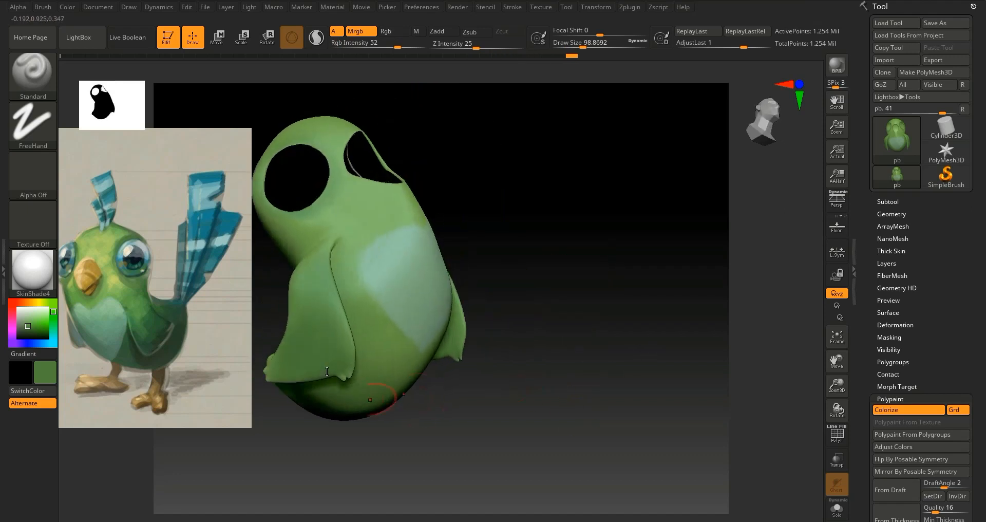
Step: Raise the RGB intensity to 69 and darken the wings, lower body and tail with the darker green
{"action": "left_click_drag", "start_coordinate": [396, 47], "coordinate": [407, 47]}
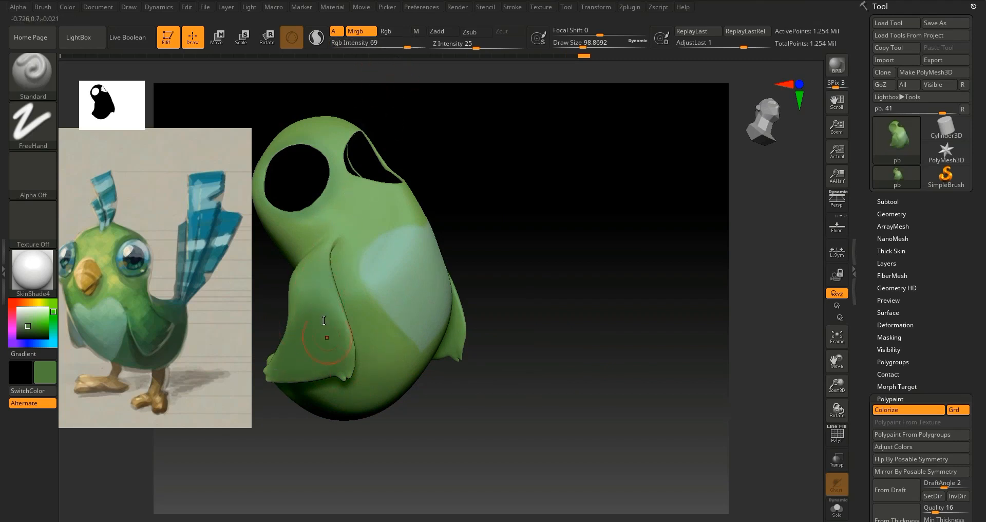
{"action": "right_click_drag", "start_coordinate": [351, 395], "coordinate": [464, 384]}
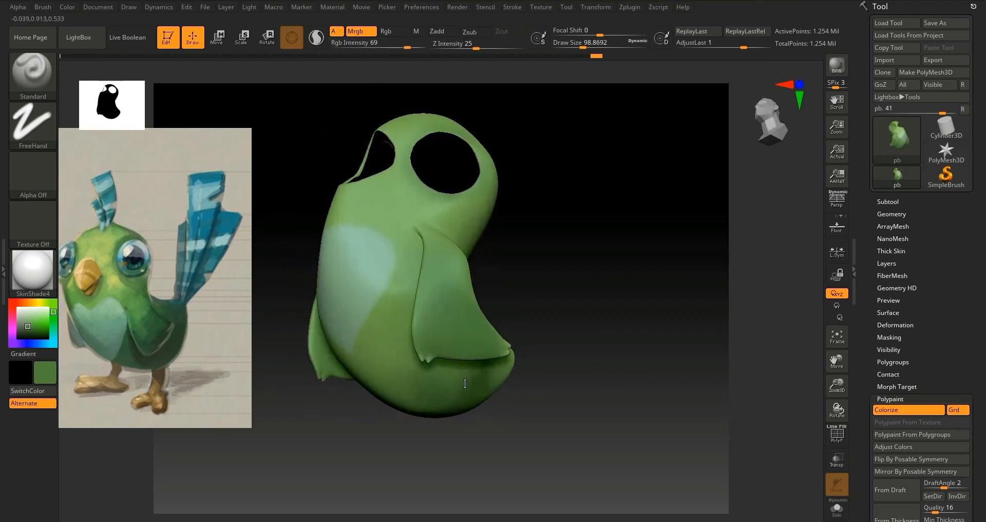
{"action": "right_click_drag", "start_coordinate": [563, 352], "coordinate": [527, 360]}
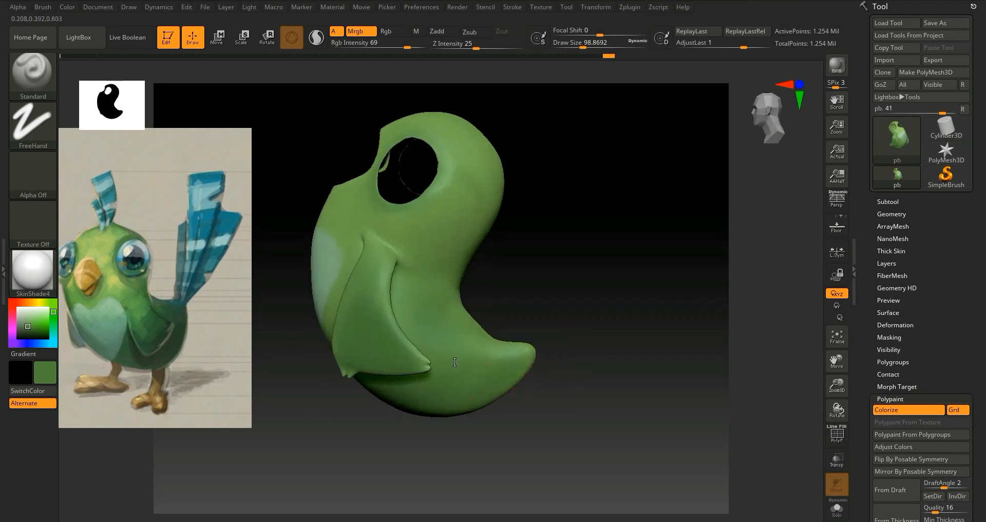
{"action": "right_click_drag", "start_coordinate": [572, 229], "coordinate": [474, 189]}
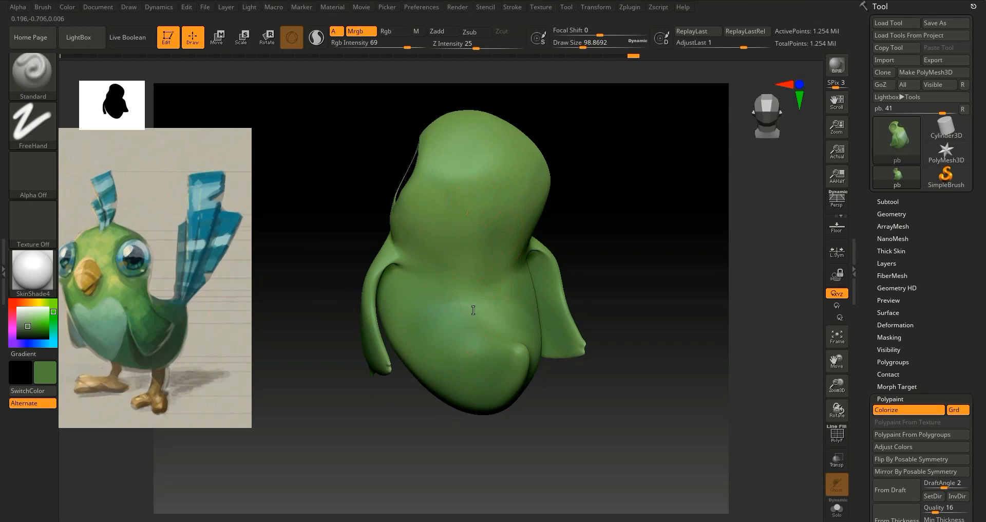
{"action": "mouse_move", "coordinate": [609, 242]}
{"action": "left_mouse_down"}
{"action": "mouse_move", "coordinate": [665, 229]}
{"action": "mouse_move", "coordinate": [637, 277]}
{"action": "mouse_move", "coordinate": [590, 260]}
{"action": "mouse_move", "coordinate": [664, 248]}
{"action": "mouse_move", "coordinate": [622, 275]}
{"action": "left_mouse_up"}
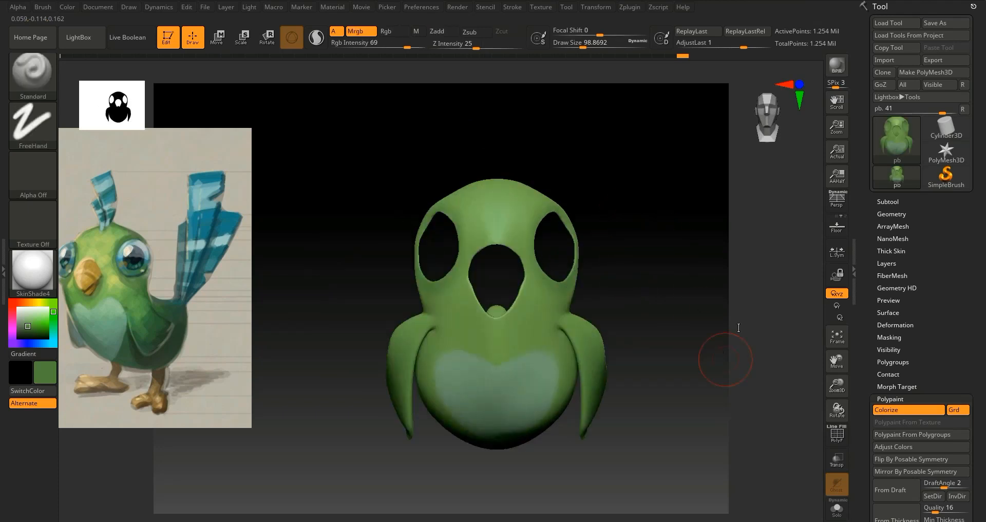
Step: Reduce the draw size to 26, sample the body green and refine the heart's upper outer edge
{"action": "left_click_drag", "start_coordinate": [836, 383], "coordinate": [854, 449]}
{"action": "left_click_drag", "start_coordinate": [843, 363], "coordinate": [850, 266]}
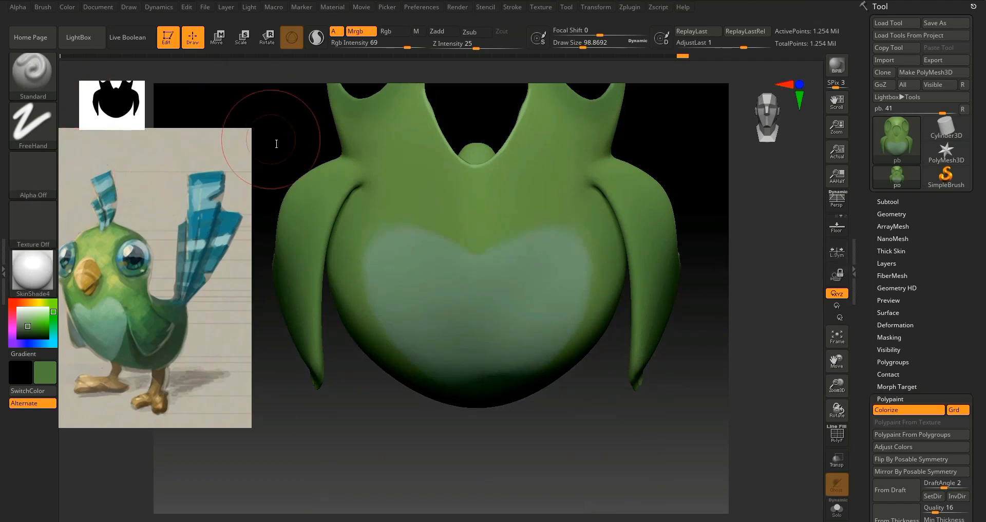
{"action": "key", "text": "["}
{"action": "key", "text": "["}
{"action": "key", "text": "["}
{"action": "key", "text": "["}
{"action": "key", "text": "["}
{"action": "key", "text": "["}
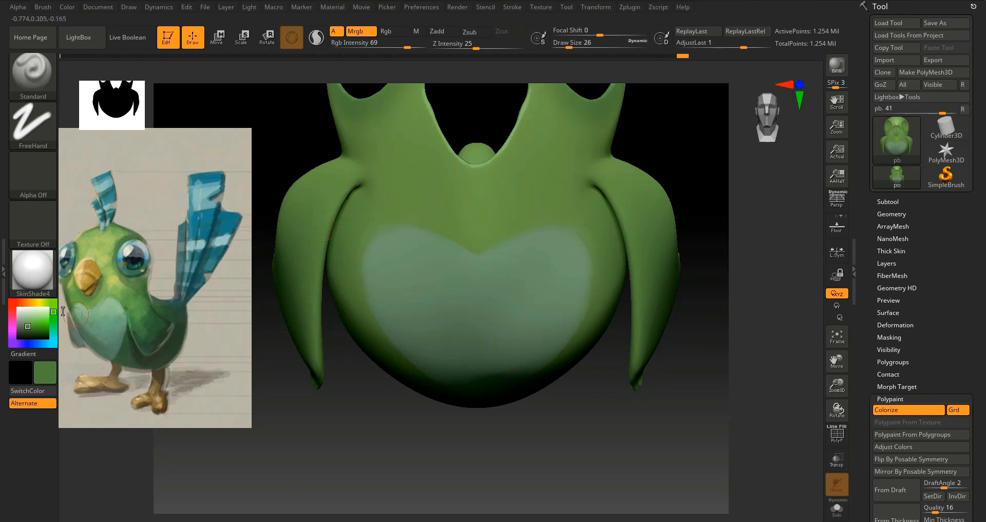
{"action": "left_click_drag", "start_coordinate": [53, 312], "coordinate": [209, 261]}
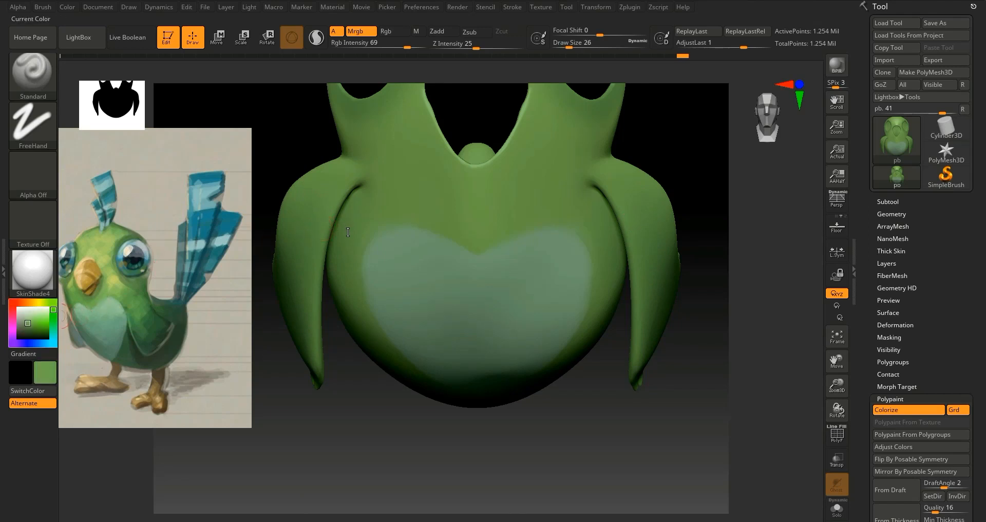
{"action": "left_click_drag", "start_coordinate": [396, 215], "coordinate": [367, 229]}
Step: Sample the reference belly's pale blue-green and touch up the heart patch along its upper and side edges
{"action": "left_click", "coordinate": [54, 313]}
{"action": "left_click_drag", "start_coordinate": [65, 319], "coordinate": [98, 312]}
{"action": "left_click_drag", "start_coordinate": [377, 234], "coordinate": [376, 248]}
{"action": "left_click_drag", "start_coordinate": [440, 249], "coordinate": [430, 251]}
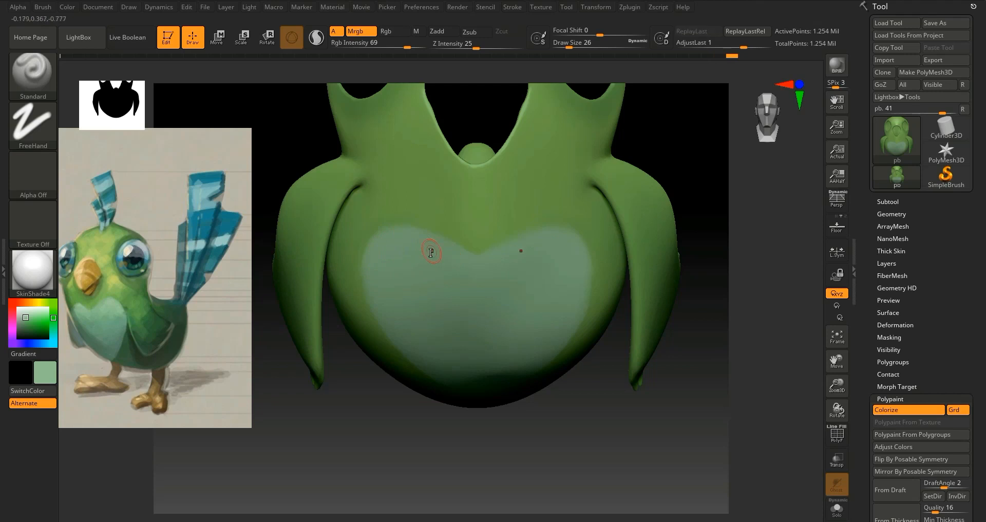
{"action": "left_click_drag", "start_coordinate": [584, 292], "coordinate": [572, 297]}
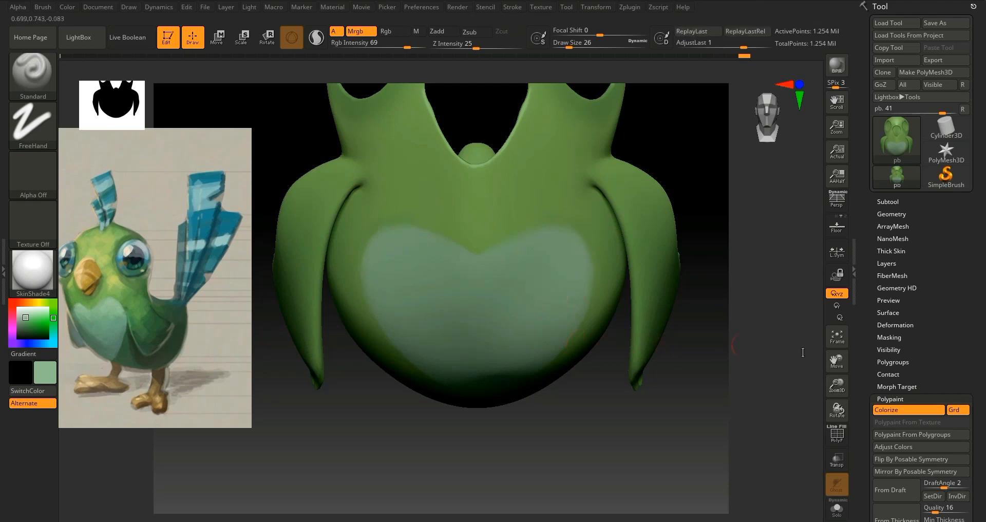
Step: Try to unwrap the bird body's UVs with UV Master at the current subdivision level
{"action": "left_click_drag", "start_coordinate": [836, 381], "coordinate": [828, 346]}
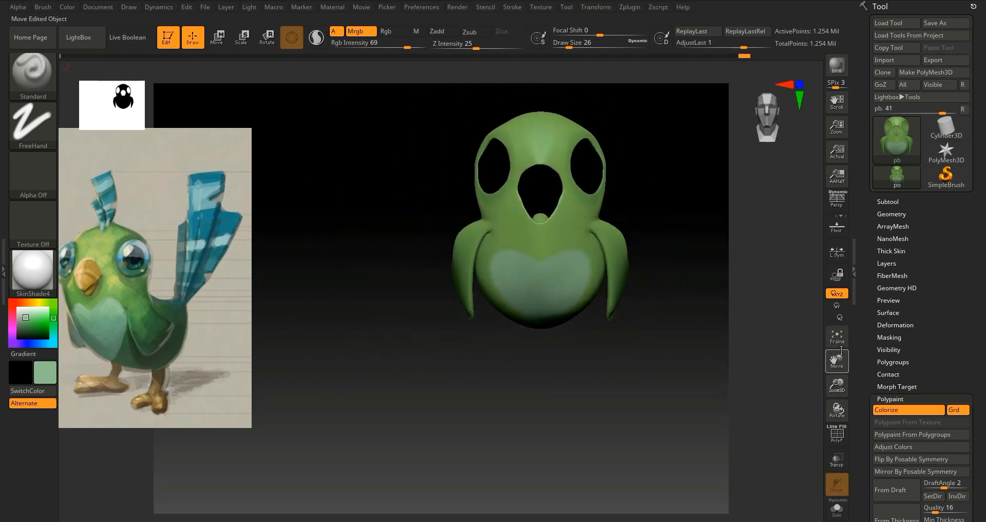
{"action": "left_click", "coordinate": [837, 336]}
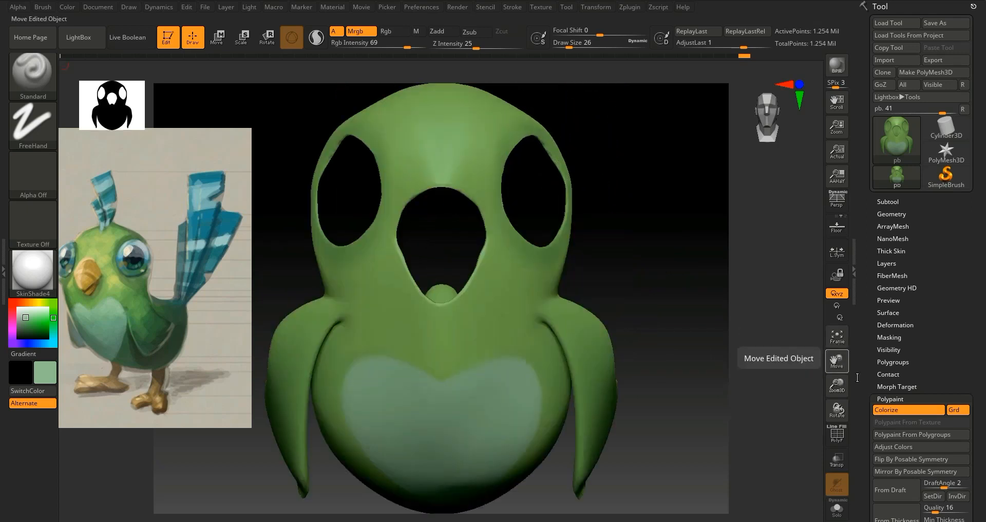
{"action": "left_click_drag", "start_coordinate": [836, 384], "coordinate": [834, 362]}
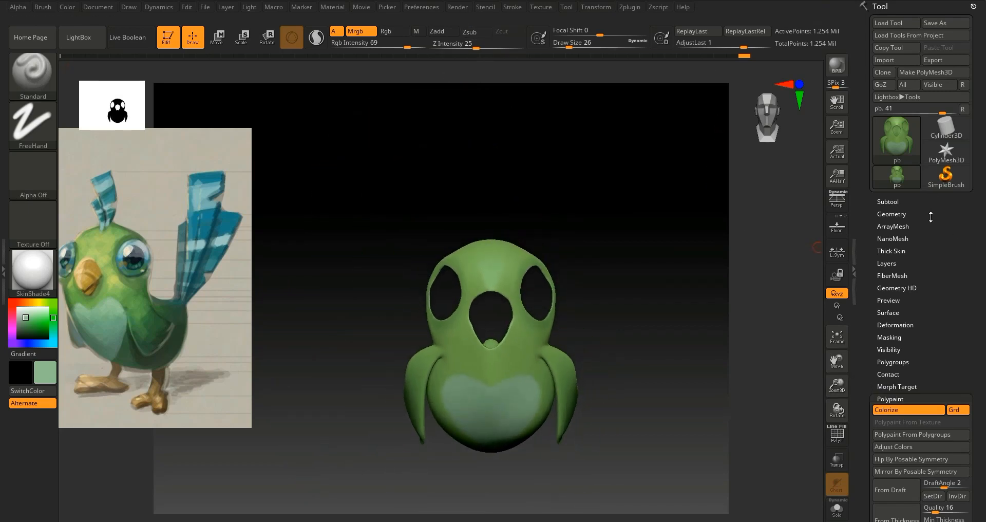
{"action": "left_click", "coordinate": [602, 10]}
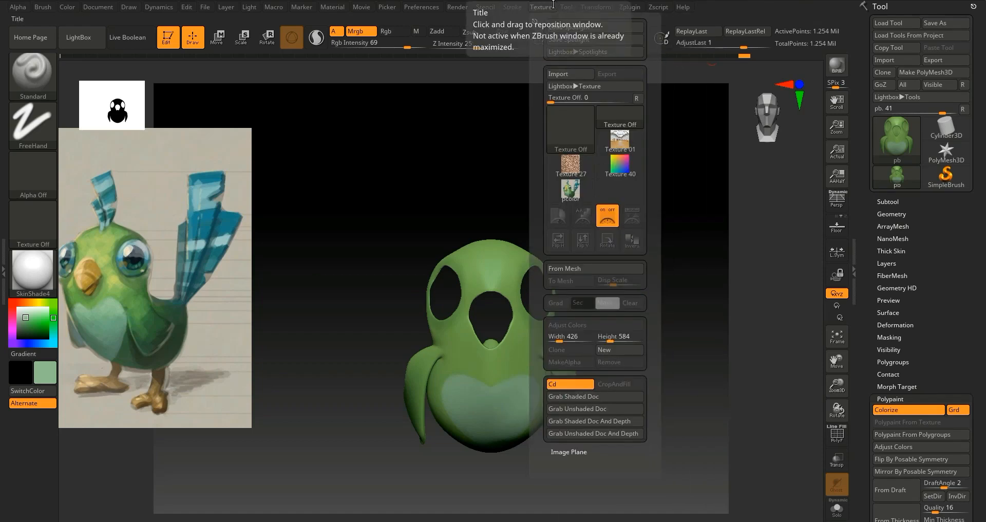
{"action": "mouse_move", "coordinate": [630, 7]}
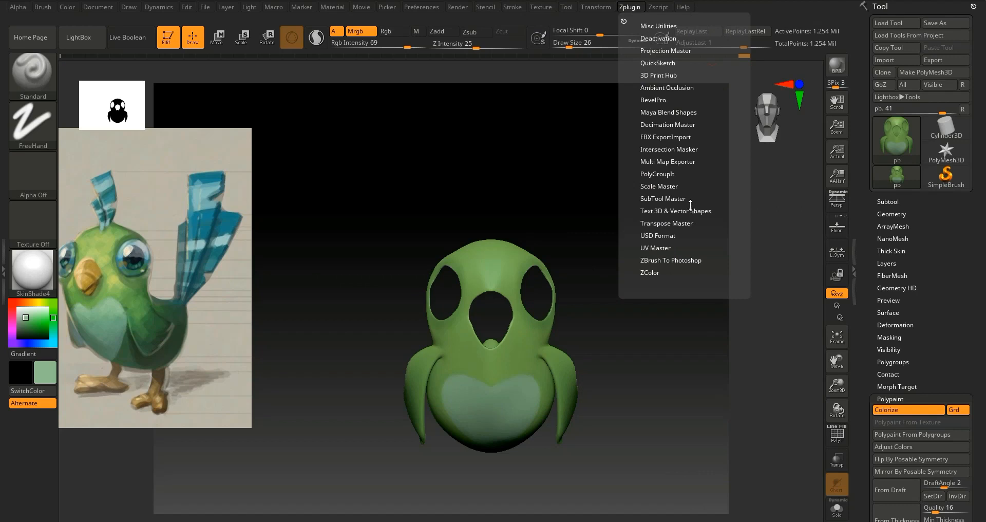
{"action": "left_click", "coordinate": [663, 248]}
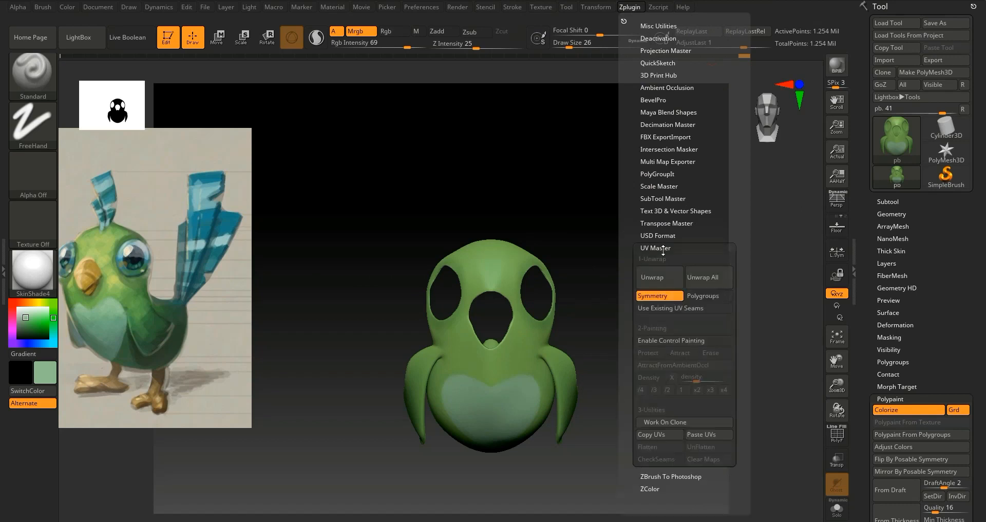
{"action": "left_click", "coordinate": [667, 281]}
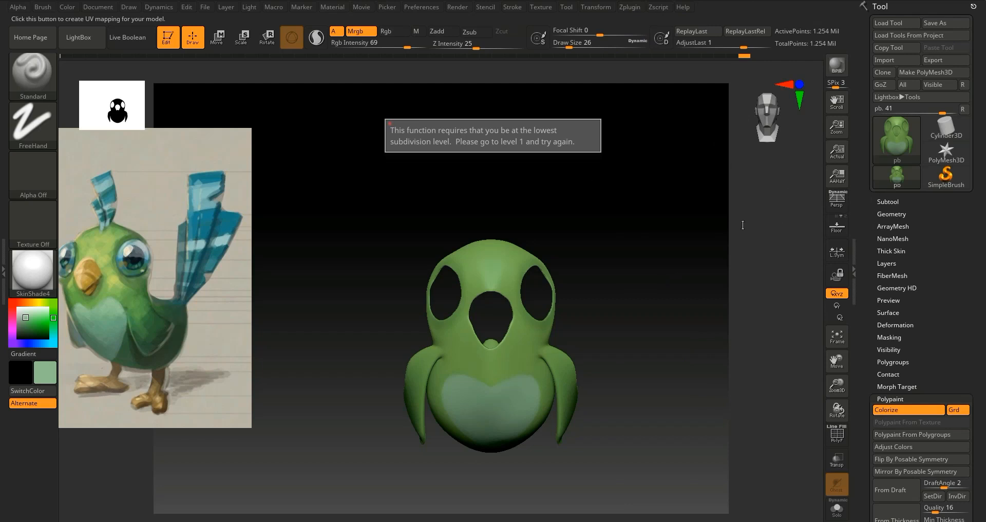
Step: Lower the body to subdivision level 1 and unwrap its UVs with UV Master using Symmetry
{"action": "left_click", "coordinate": [890, 214]}
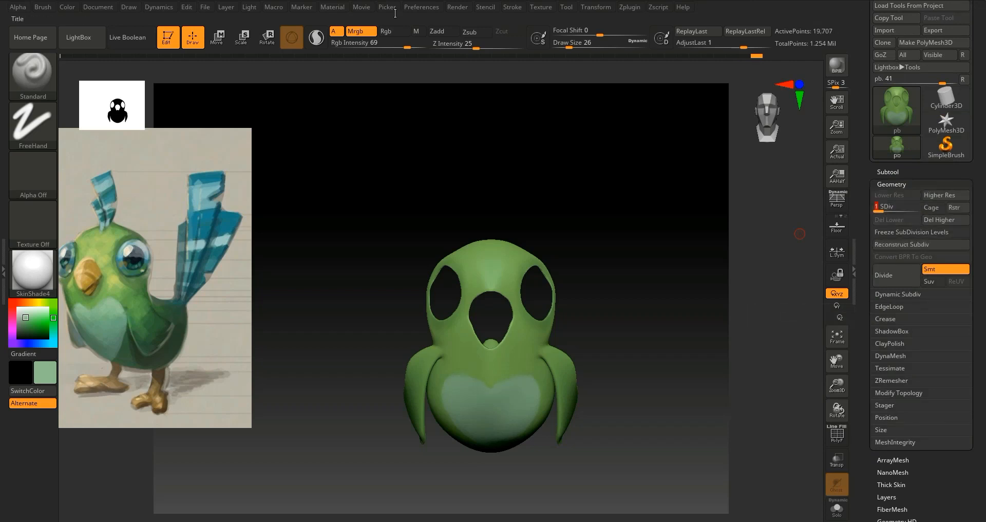
{"action": "left_click", "coordinate": [629, 7]}
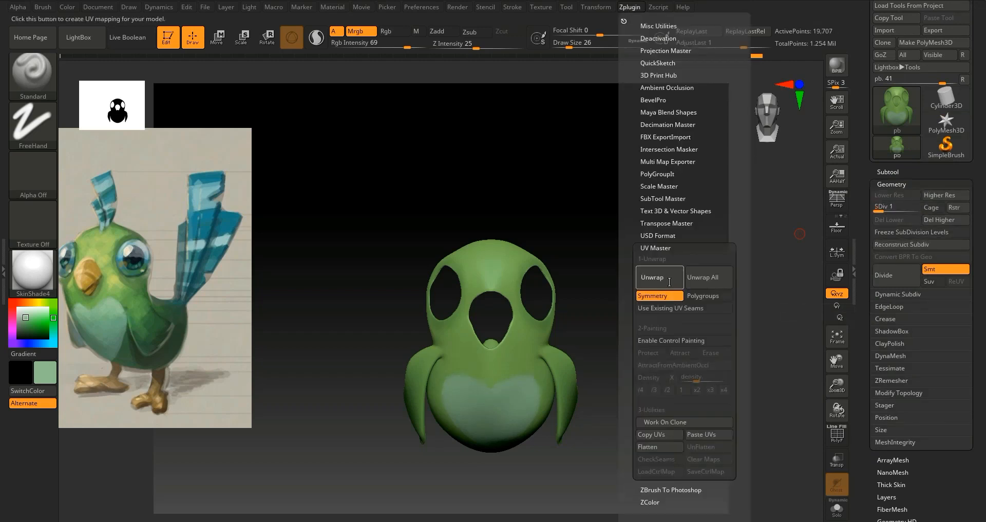
{"action": "left_click", "coordinate": [669, 282]}
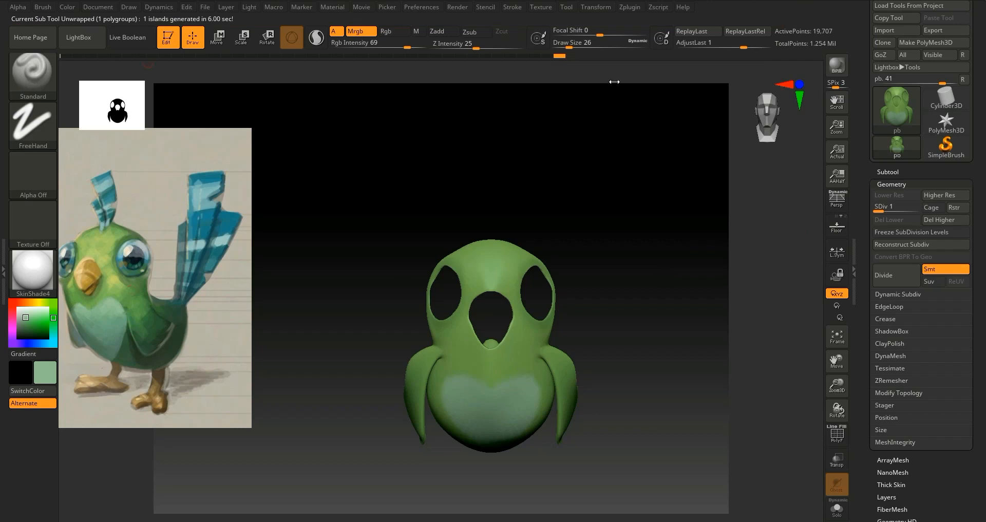
Step: Raise the bird body back to subdivision level 4
{"action": "left_click", "coordinate": [879, 210]}
{"action": "left_click_drag", "start_coordinate": [880, 210], "coordinate": [918, 208]}
{"action": "left_click_drag", "start_coordinate": [841, 385], "coordinate": [841, 399]}
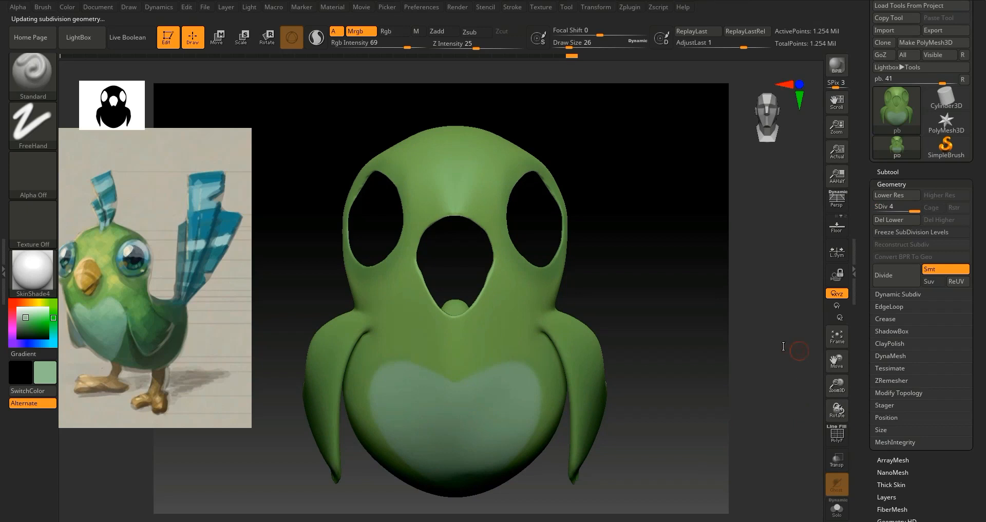
{"action": "mouse_move", "coordinate": [800, 316]}
{"action": "left_mouse_down"}
{"action": "mouse_move", "coordinate": [775, 318]}
{"action": "mouse_move", "coordinate": [802, 338]}
{"action": "mouse_move", "coordinate": [793, 328]}
{"action": "mouse_move", "coordinate": [804, 314]}
{"action": "left_mouse_up"}
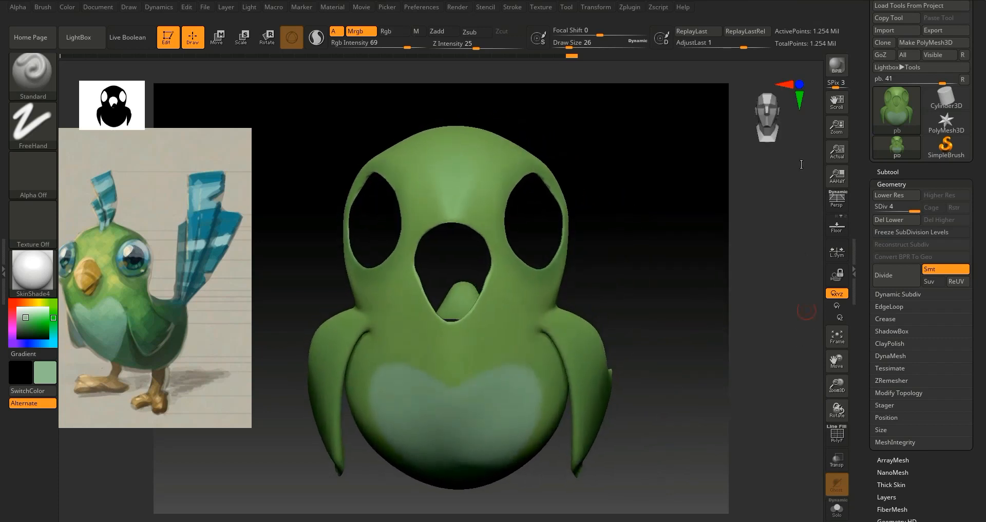
{"action": "left_click", "coordinate": [631, 8]}
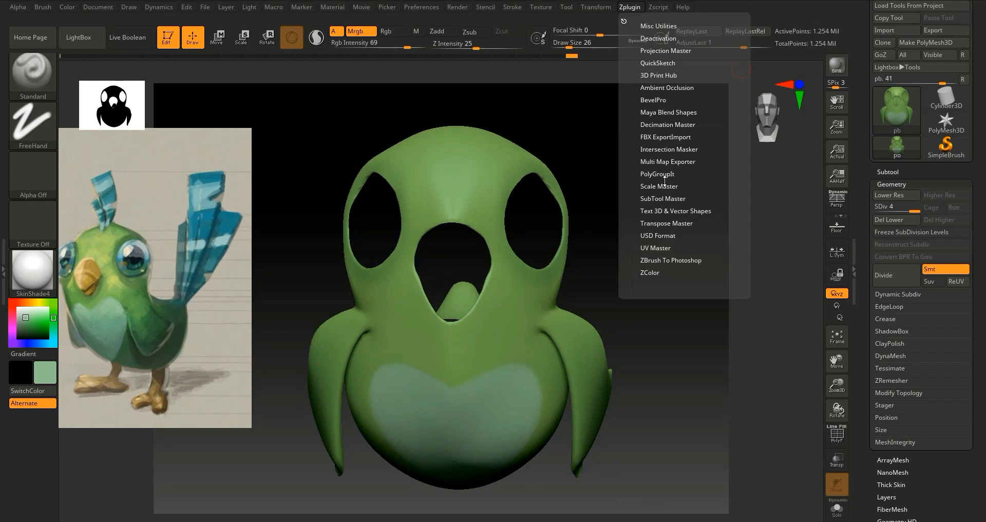
{"action": "left_click", "coordinate": [666, 161]}
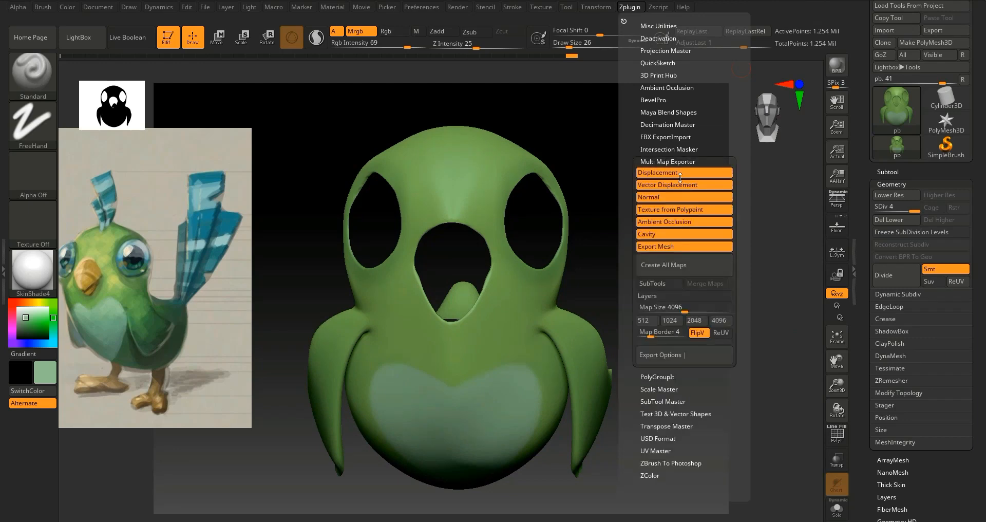
{"action": "left_click", "coordinate": [691, 265]}
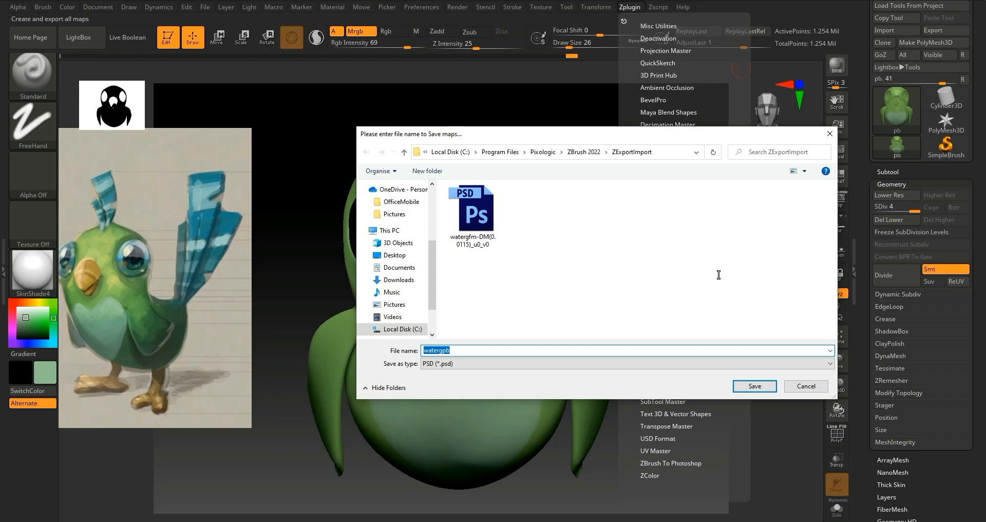
{"action": "left_click", "coordinate": [399, 255]}
{"action": "left_click", "coordinate": [829, 135]}
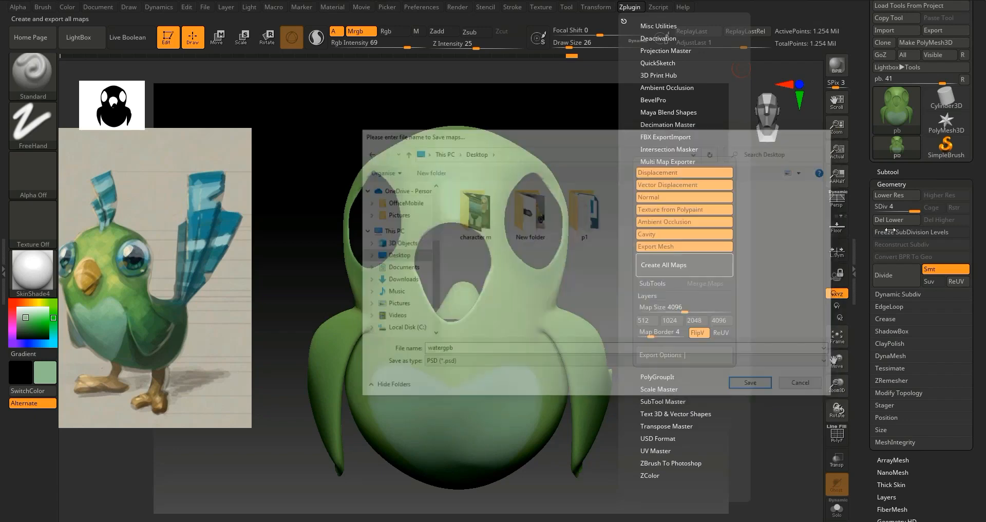
{"action": "mouse_move", "coordinate": [914, 210]}
{"action": "left_mouse_down"}
{"action": "mouse_move", "coordinate": [879, 209]}
{"action": "mouse_move", "coordinate": [919, 210]}
{"action": "left_mouse_up"}
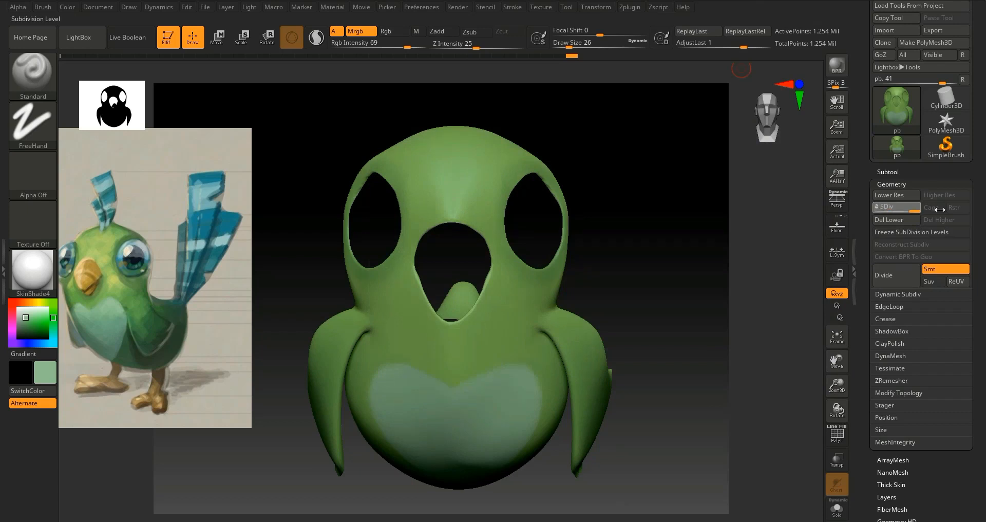
Step: Create all maps for the body with Multi Map Exporter at map size 4096 and save them to the Desktop as pb
{"action": "left_click", "coordinate": [624, 8]}
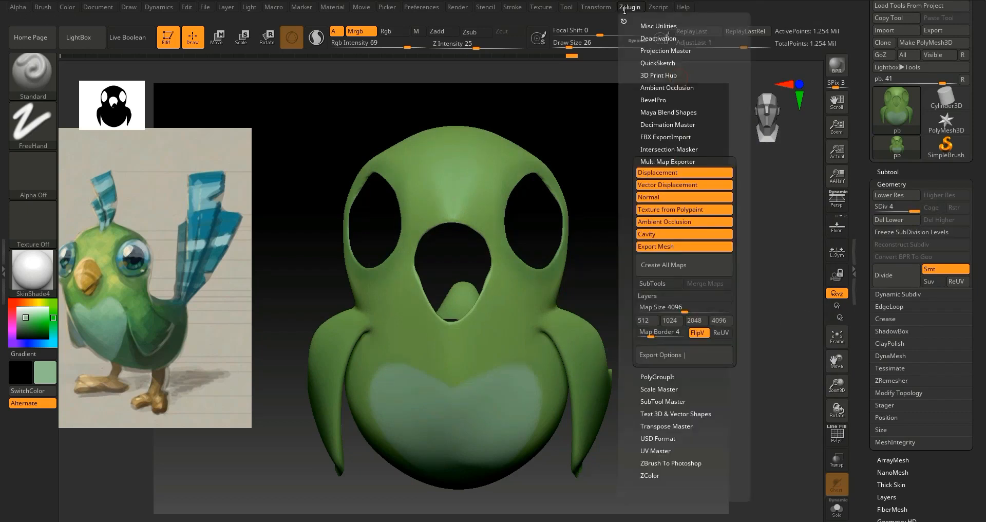
{"action": "left_click", "coordinate": [686, 265]}
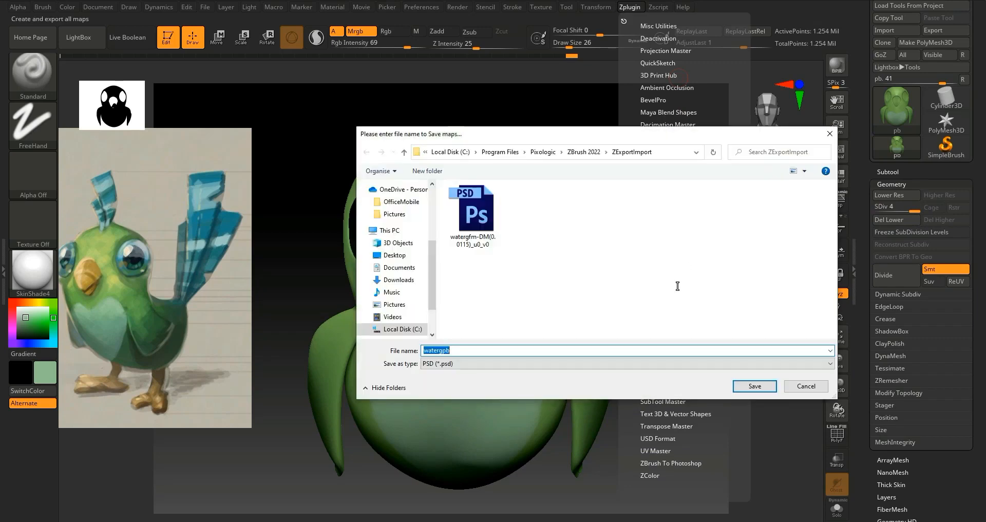
{"action": "left_click", "coordinate": [393, 256]}
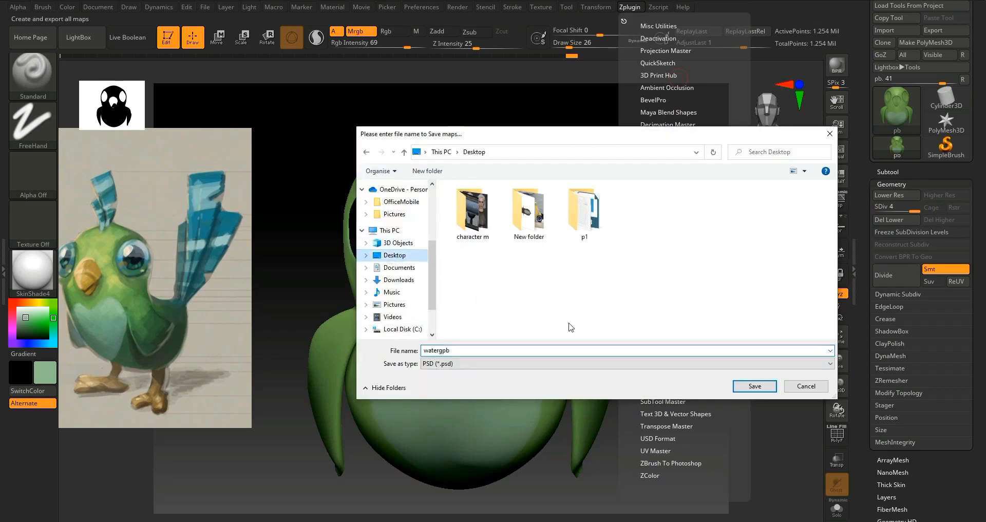
{"action": "double_click", "coordinate": [468, 351]}
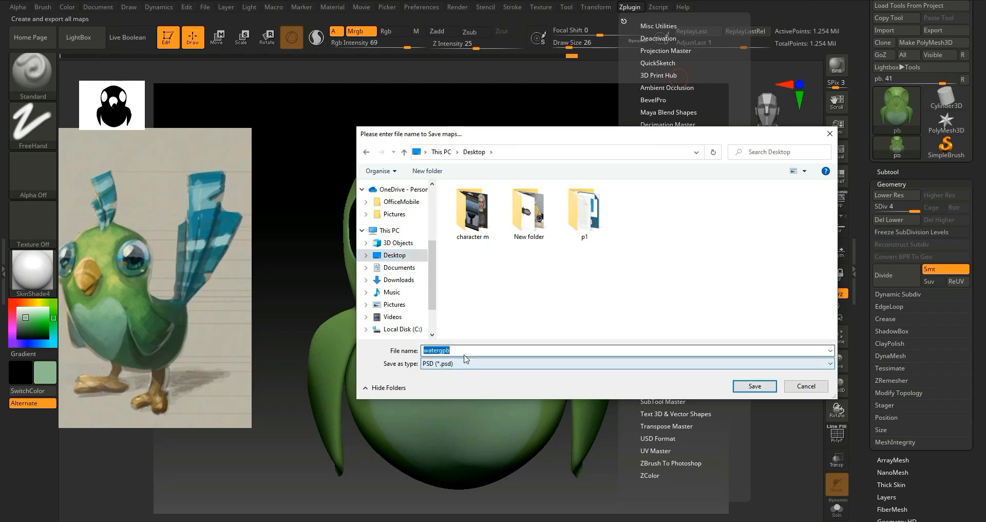
{"action": "key", "text": "BackSpace"}
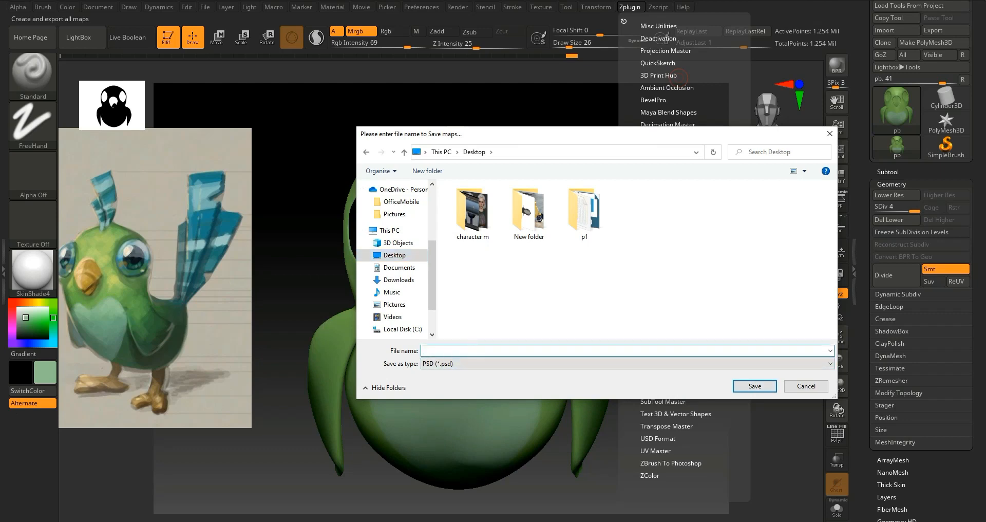
{"action": "type", "text": "pb"}
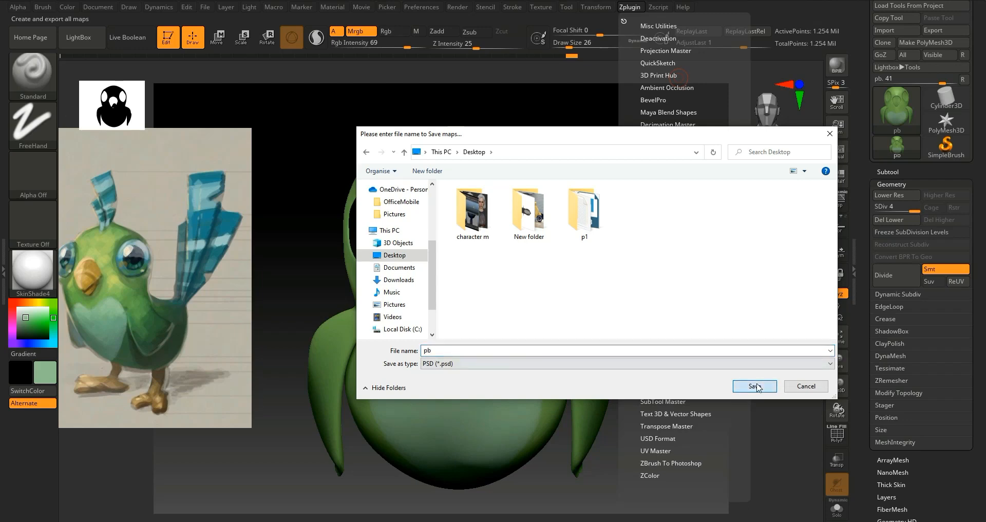
{"action": "left_click", "coordinate": [756, 385]}
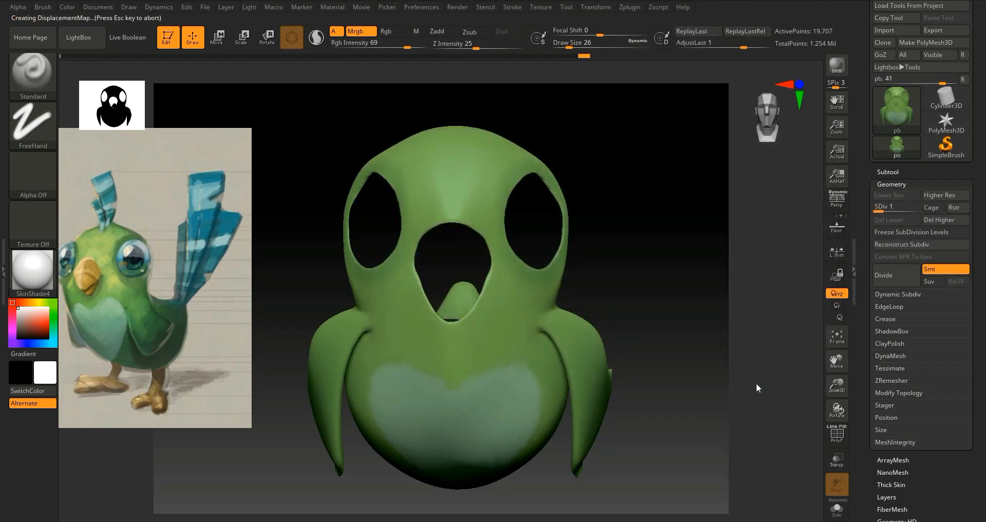
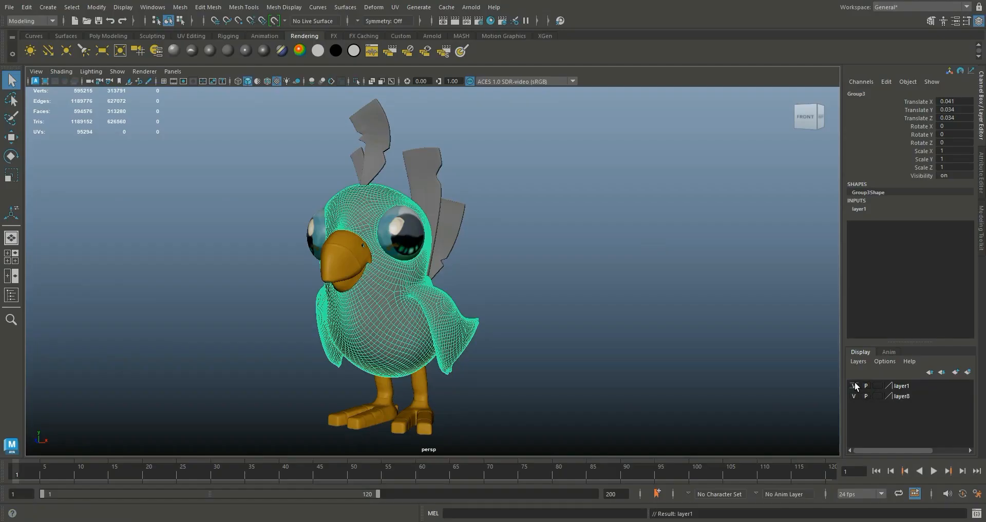
Step: In Maya, hide layer1 and import the exported pb_copy mesh from the Desktop into the scene
{"action": "left_click", "coordinate": [853, 385]}
{"action": "key", "text": "alt+Tab"}
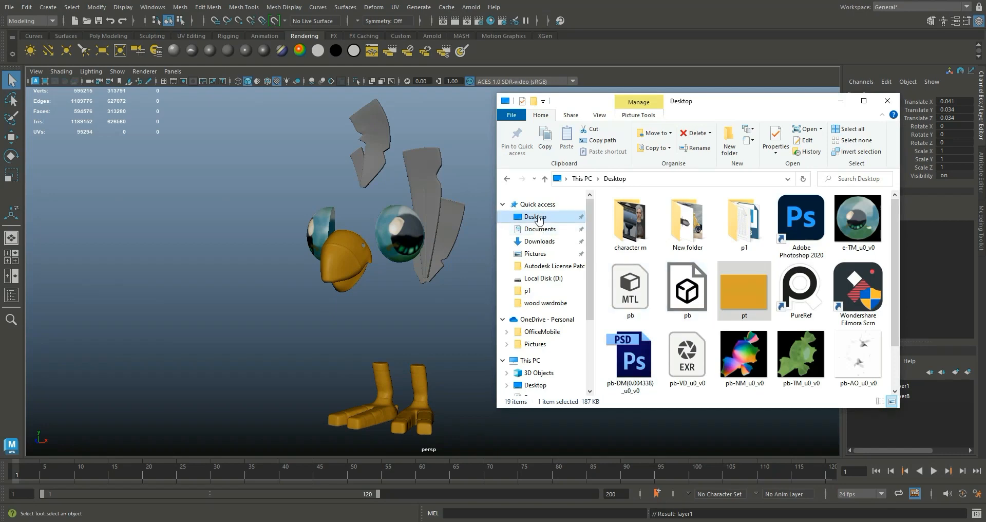
{"action": "left_click_drag", "start_coordinate": [860, 290], "coordinate": [348, 322]}
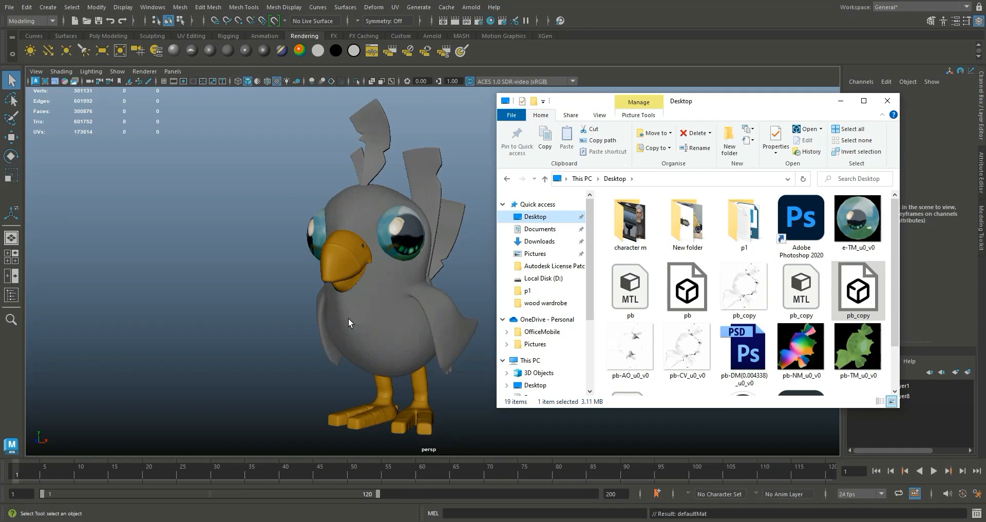
{"action": "left_click", "coordinate": [840, 102]}
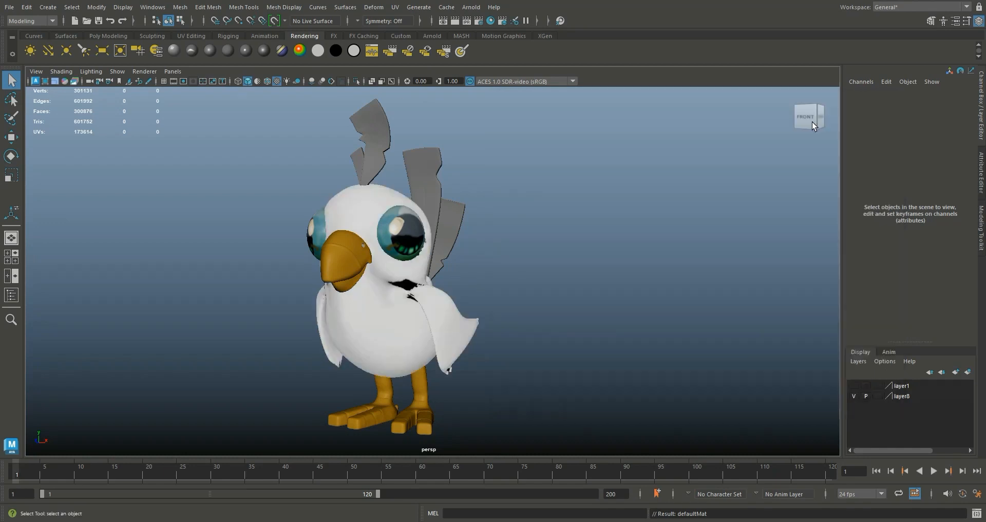
Step: Assign the existing lambert1 material to the imported bird body through Hypershade
{"action": "left_click", "coordinate": [396, 322]}
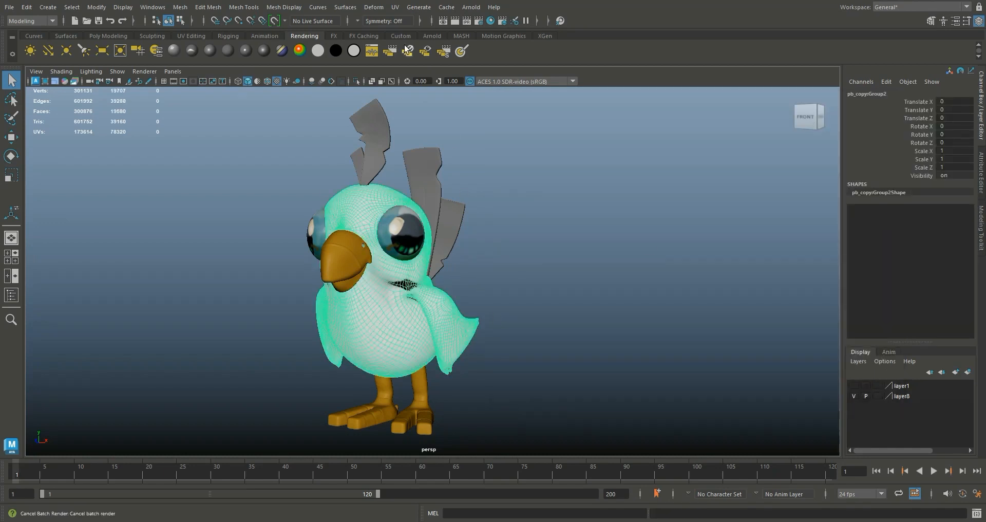
{"action": "left_click", "coordinate": [490, 21]}
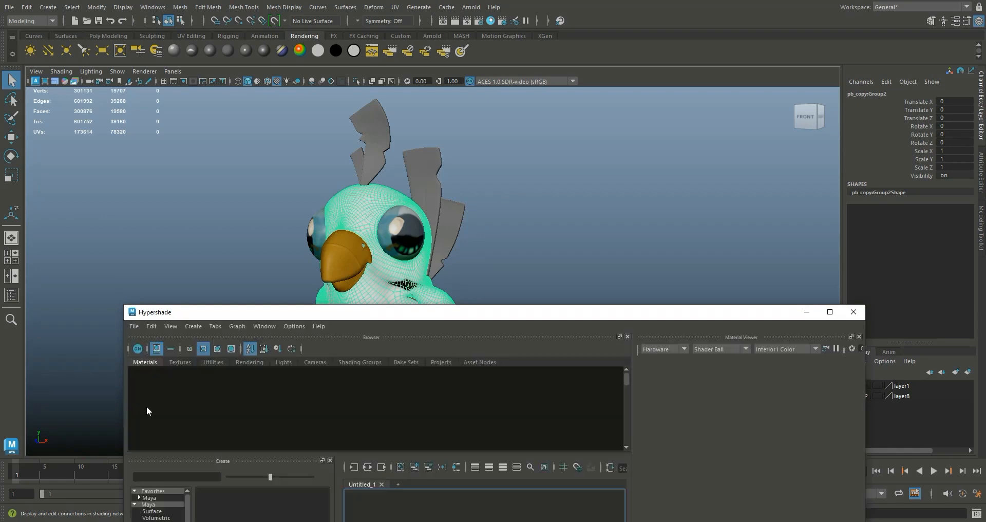
{"action": "right_click_drag", "start_coordinate": [175, 398], "coordinate": [187, 346]}
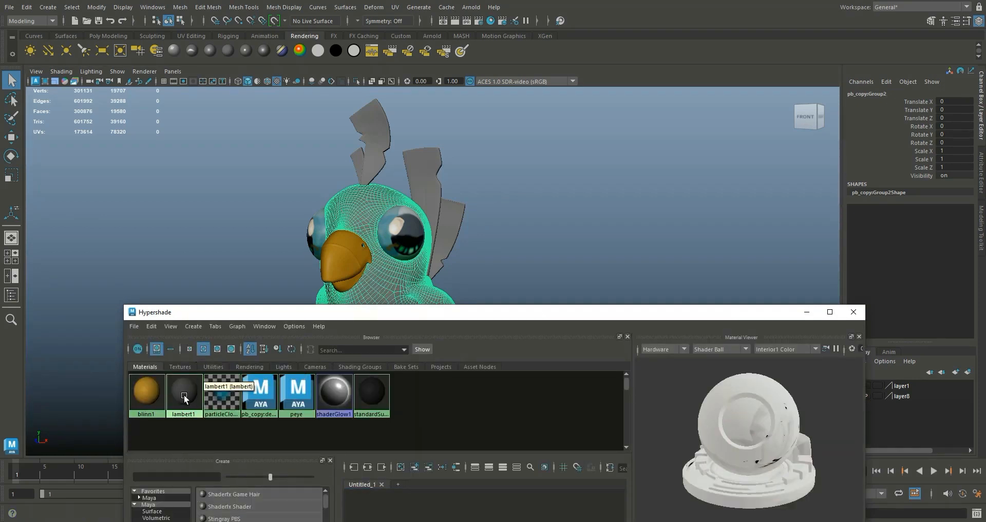
{"action": "right_click_drag", "start_coordinate": [184, 378], "coordinate": [189, 359]}
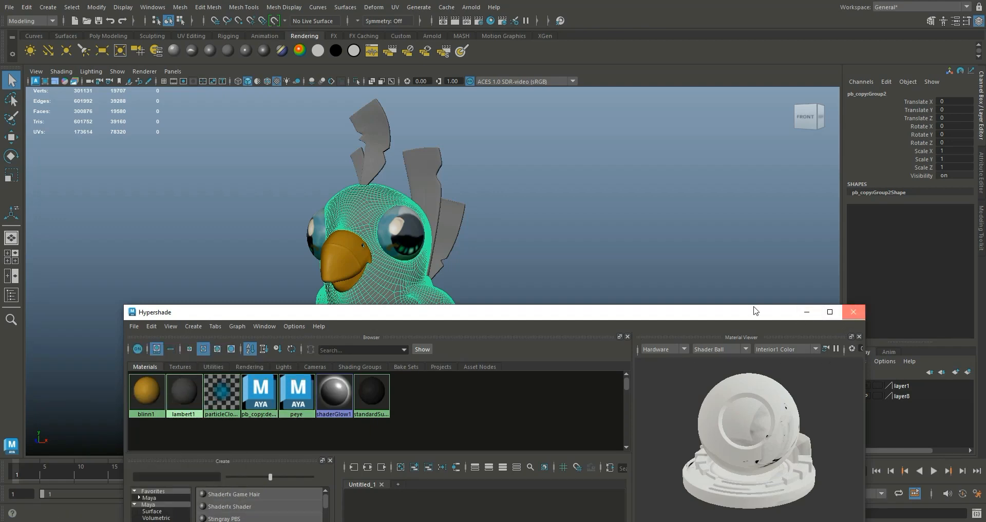
{"action": "left_click", "coordinate": [849, 311]}
{"action": "left_click", "coordinate": [636, 351]}
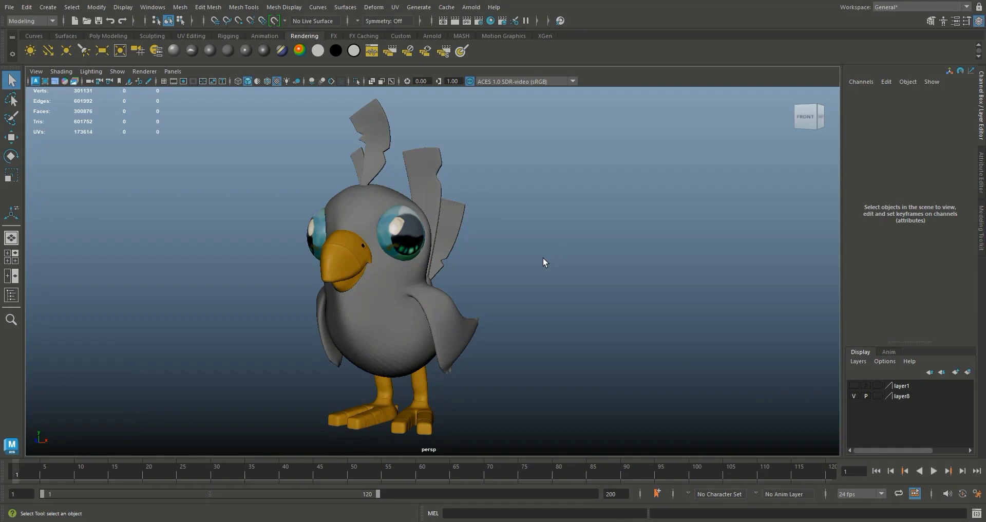
Step: Turn on smooth mesh preview for the imported body and accept the large-mesh check without being asked again
{"action": "scroll", "coordinate": [551, 286], "scroll_direction": "down", "scroll_amount": 2}
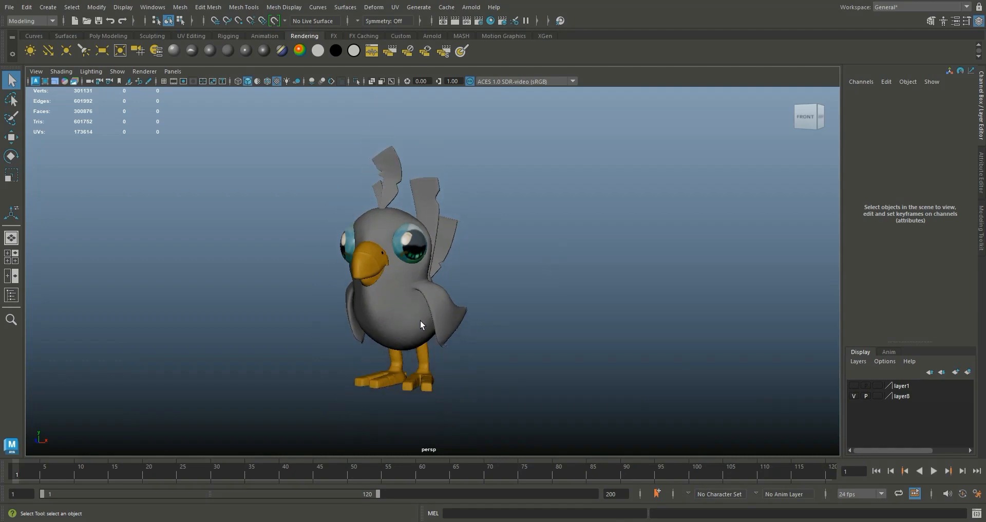
{"action": "left_click", "coordinate": [421, 322]}
{"action": "key", "text": "3"}
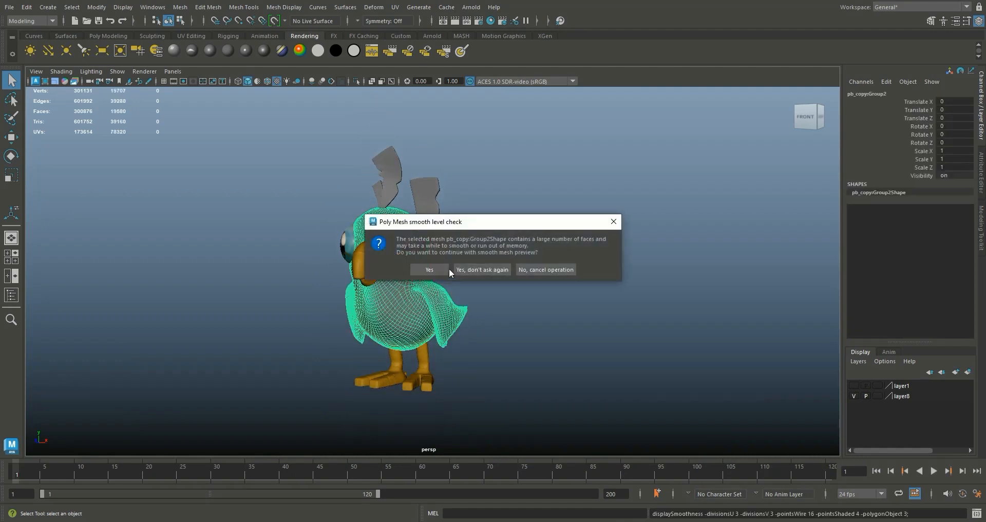
{"action": "left_click", "coordinate": [472, 270]}
{"action": "left_click", "coordinate": [526, 293]}
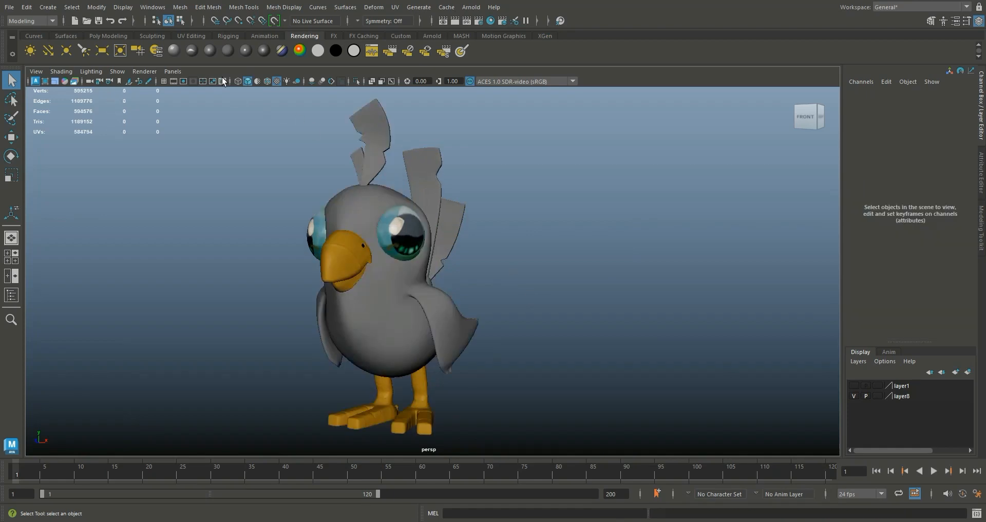
Step: Create a new Blinn material and name it pb
{"action": "left_click", "coordinate": [211, 54]}
{"action": "double_click", "coordinate": [855, 118]}
{"action": "key", "text": "BackSpace"}
{"action": "type", "text": "pb"}
{"action": "key", "text": "Return"}
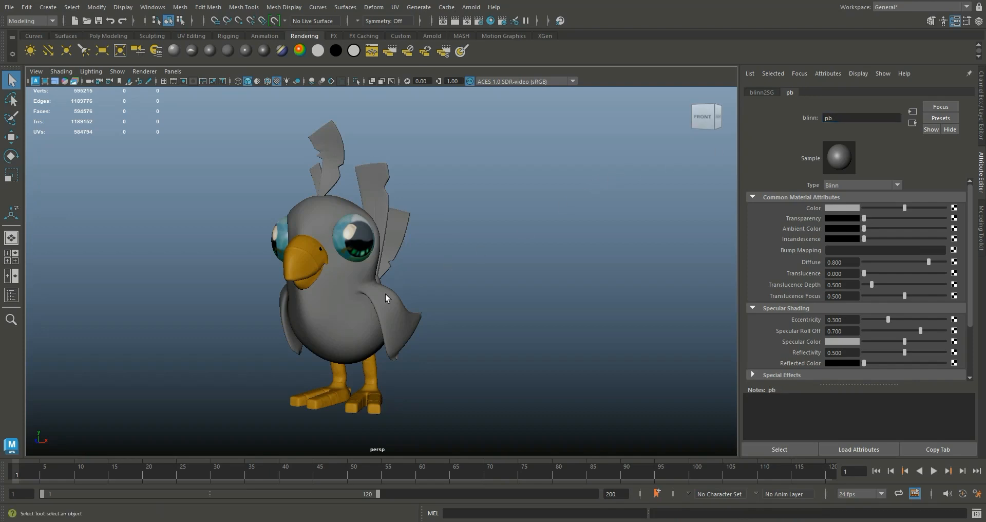
Step: Delete the imported body mesh's history
{"action": "left_click", "coordinate": [371, 305]}
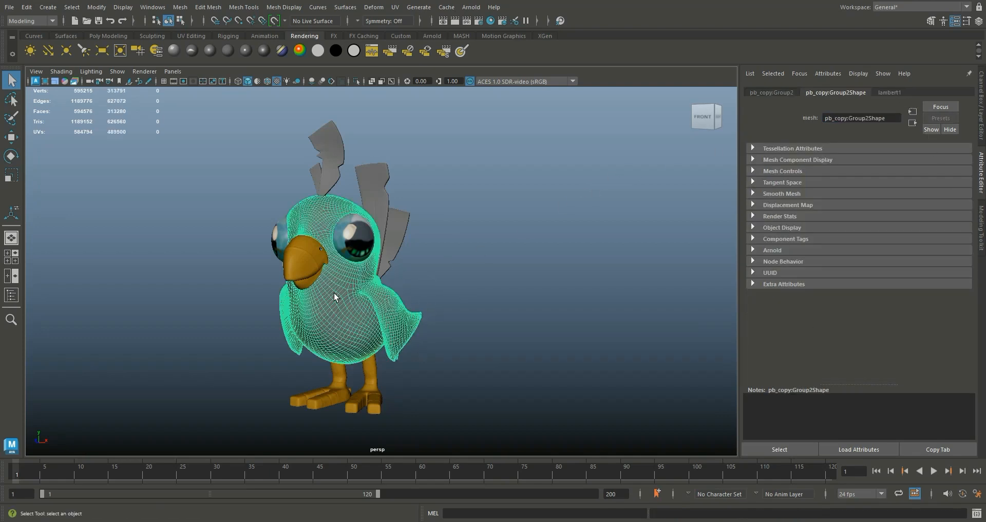
{"action": "scroll", "coordinate": [526, 249], "scroll_direction": "down", "scroll_amount": 3}
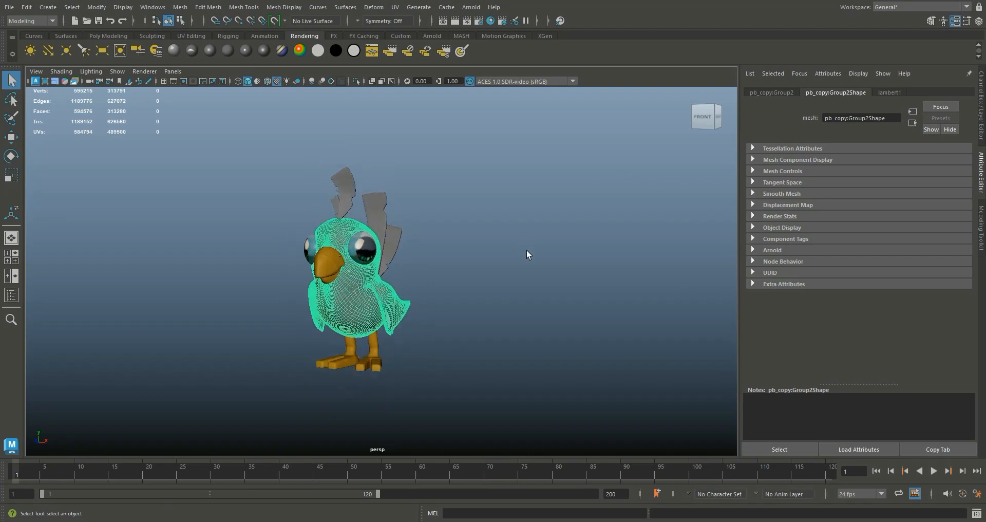
{"action": "left_click", "coordinate": [26, 7]}
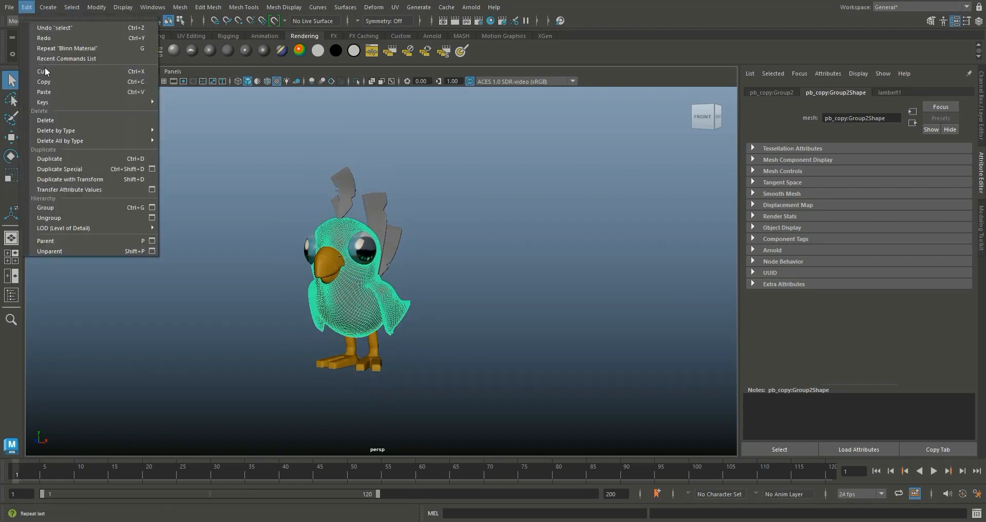
{"action": "mouse_move", "coordinate": [86, 132]}
{"action": "left_click", "coordinate": [218, 152]}
{"action": "left_click", "coordinate": [502, 208]}
Step: Assign the pb Blinn material to the imported body and minimize Hypershade
{"action": "left_click", "coordinate": [355, 307]}
{"action": "left_click", "coordinate": [490, 21]}
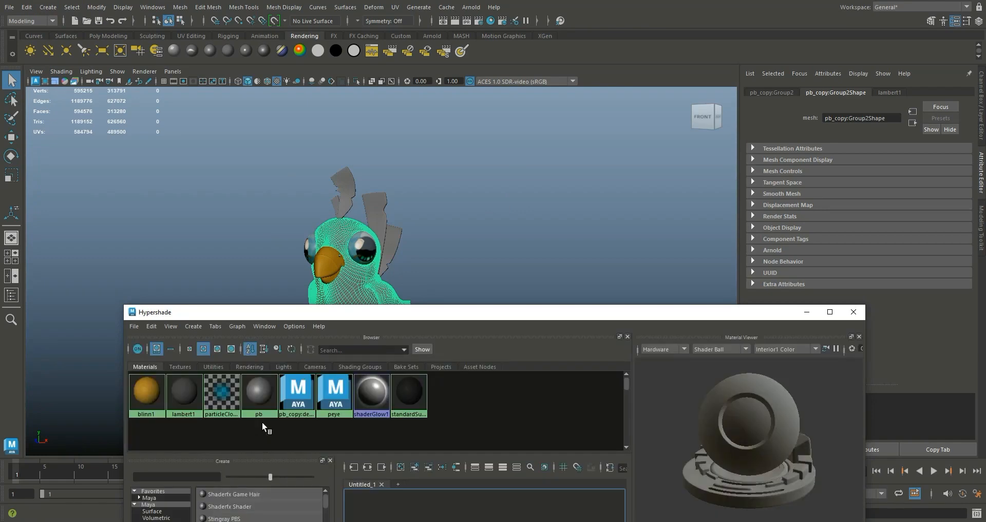
{"action": "right_click_drag", "start_coordinate": [259, 394], "coordinate": [258, 347]}
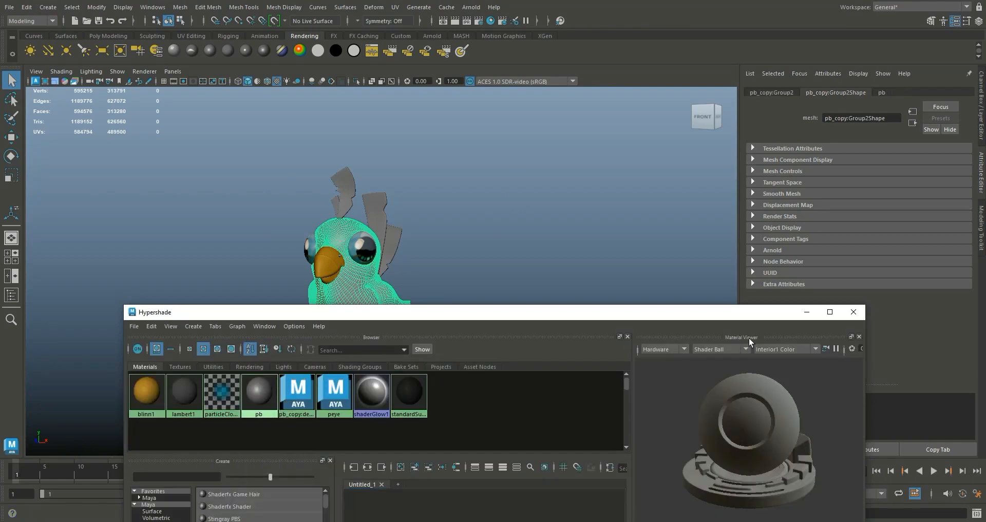
{"action": "left_click", "coordinate": [807, 311]}
Step: Darken the pb material's specular color, set specular roll off to 0.333 and reflectivity to 0, and map a File texture to its color
{"action": "left_click", "coordinate": [882, 92]}
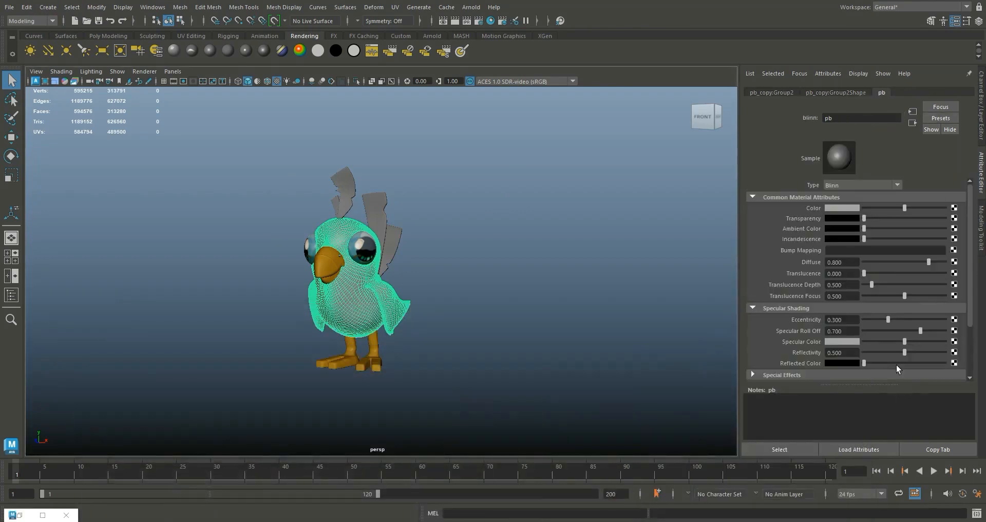
{"action": "mouse_move", "coordinate": [895, 340]}
{"action": "left_mouse_down"}
{"action": "mouse_move", "coordinate": [891, 331]}
{"action": "mouse_move", "coordinate": [880, 340]}
{"action": "left_mouse_up"}
{"action": "left_click", "coordinate": [887, 331]}
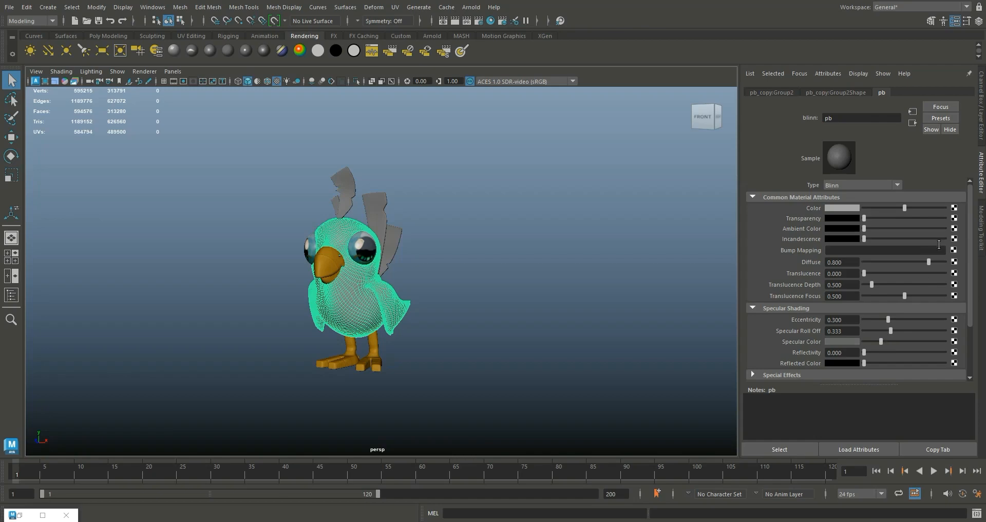
{"action": "left_click", "coordinate": [953, 207]}
{"action": "left_click", "coordinate": [423, 255]}
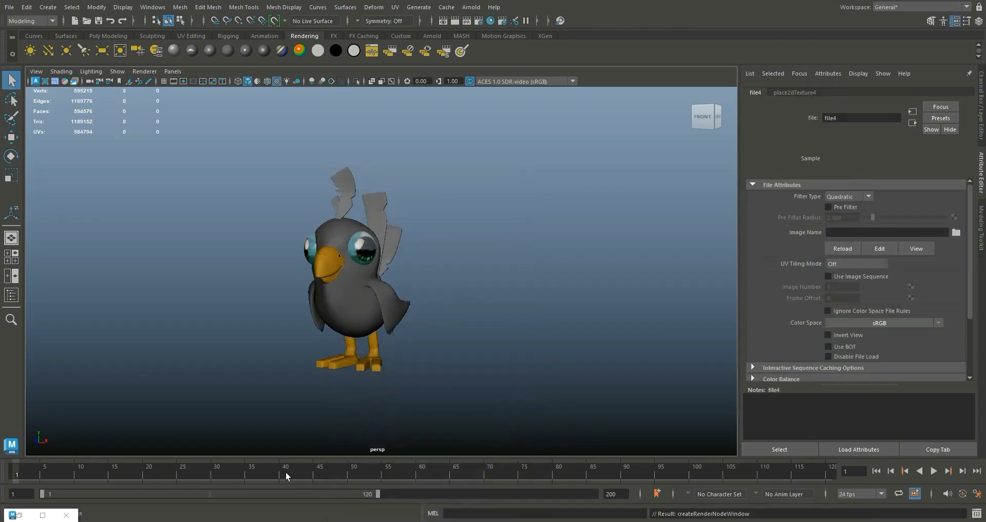
Step: In File Explorer, move the pb-TM_u0_v0 texture from the Desktop into the p1 folder
{"action": "left_click", "coordinate": [257, 520]}
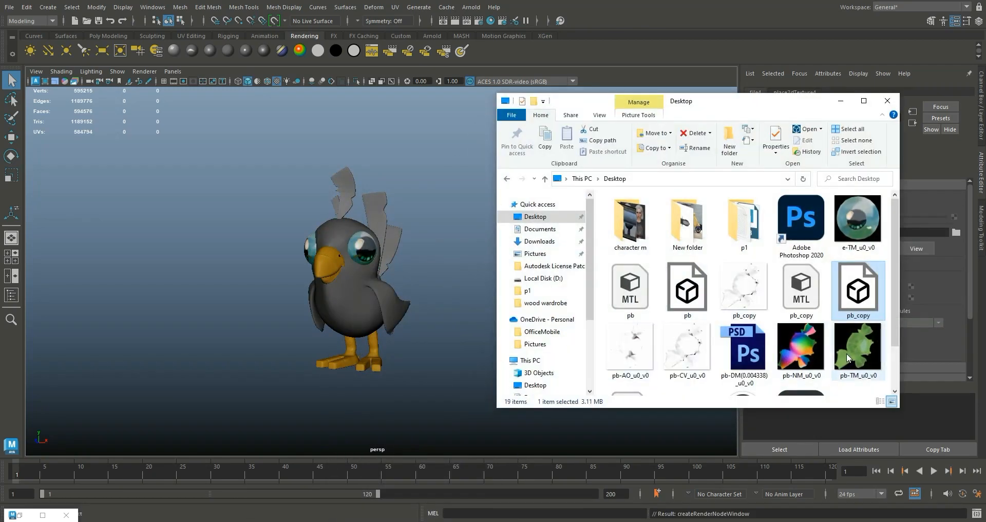
{"action": "left_click", "coordinate": [861, 352]}
{"action": "left_click_drag", "start_coordinate": [860, 352], "coordinate": [744, 228]}
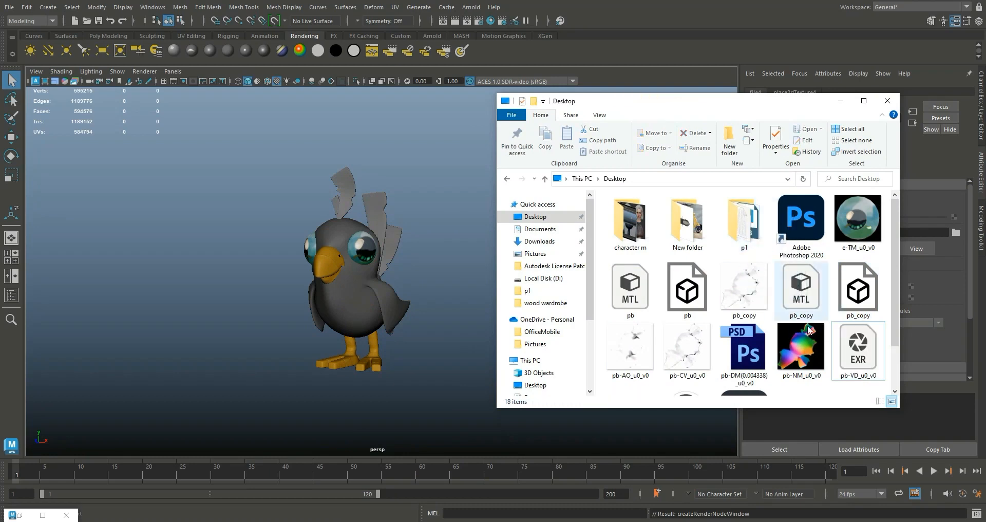
{"action": "left_click", "coordinate": [840, 103]}
Step: Browse the Desktop for the color texture's image file
{"action": "left_click", "coordinate": [955, 233]}
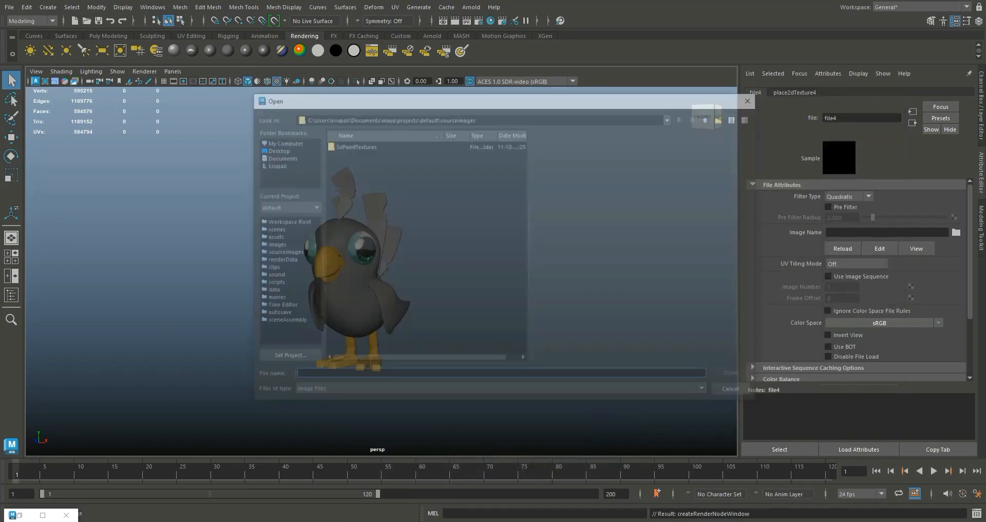
{"action": "left_click", "coordinate": [279, 149]}
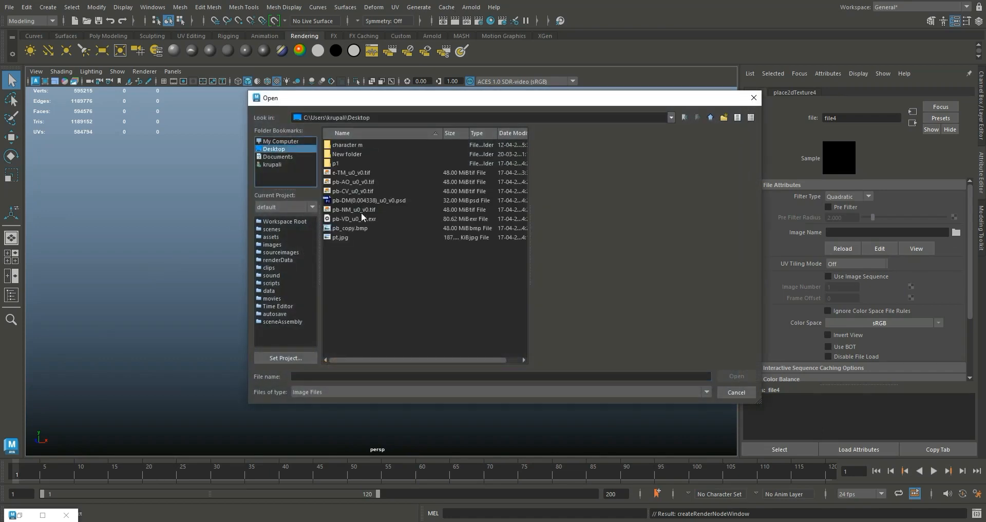
Step: Load pb-TM_u0_v0.tif from the Desktop p1 folder as the image of the file texture
{"action": "double_click", "coordinate": [340, 162]}
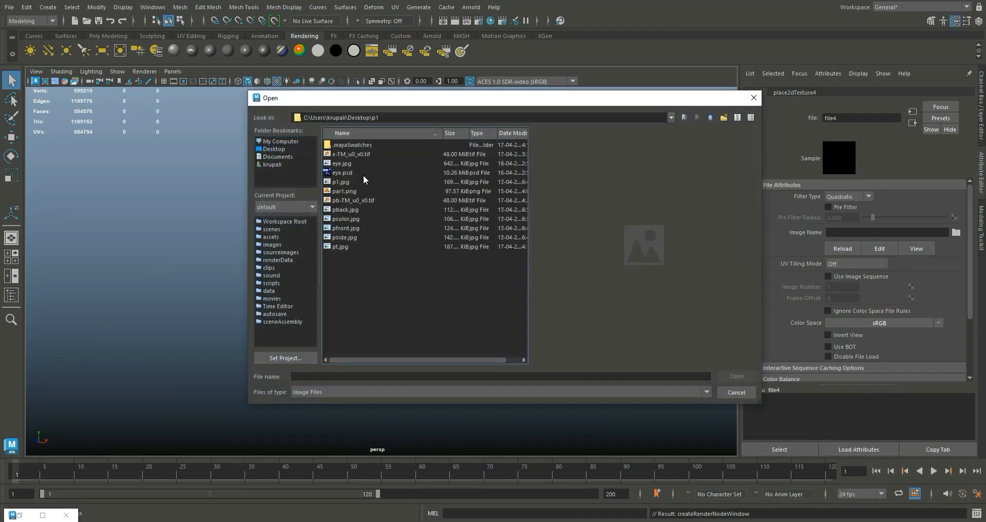
{"action": "left_click", "coordinate": [360, 200]}
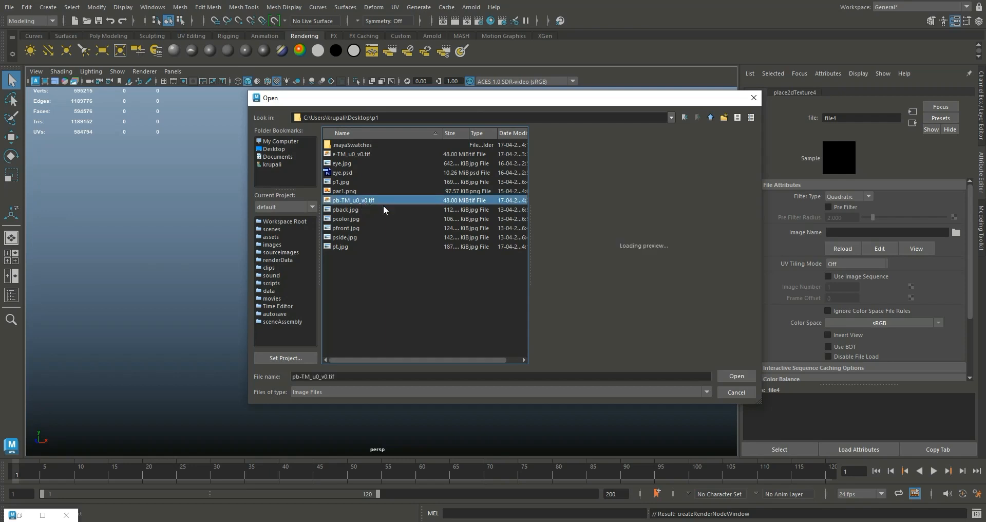
{"action": "left_click", "coordinate": [735, 377]}
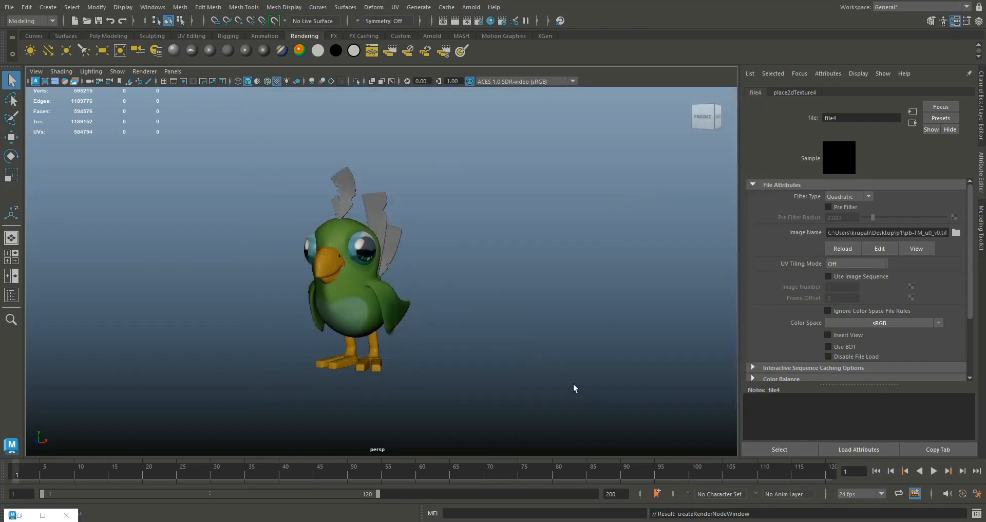
Step: Select the parrot's body and slightly raise the Ambient Color of its pb blinn material
{"action": "left_click", "coordinate": [560, 362]}
{"action": "left_click_drag", "start_coordinate": [559, 360], "coordinate": [539, 328], "text": "alt"}
{"action": "scroll", "coordinate": [536, 335], "scroll_direction": "down", "scroll_amount": 5}
{"action": "scroll", "coordinate": [547, 300], "scroll_direction": "up", "scroll_amount": 3}
{"action": "scroll", "coordinate": [548, 301], "scroll_direction": "up", "scroll_amount": 2}
{"action": "left_click", "coordinate": [360, 313]}
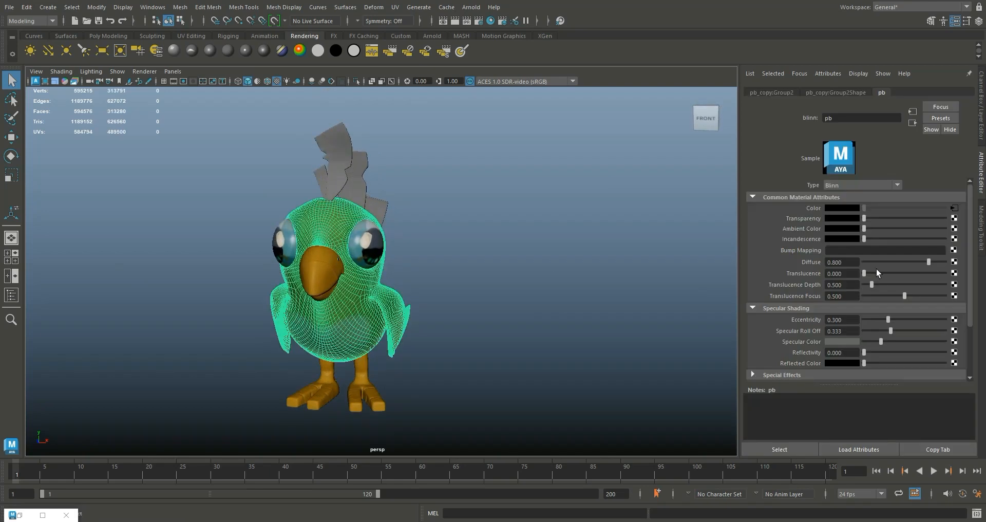
{"action": "left_click_drag", "start_coordinate": [865, 229], "coordinate": [868, 229]}
Step: Examine the textured parrot from several angles and distances, and show the Channel Box
{"action": "left_click", "coordinate": [556, 304]}
{"action": "left_click_drag", "start_coordinate": [559, 308], "coordinate": [470, 330], "text": "alt"}
{"action": "scroll", "coordinate": [496, 308], "scroll_direction": "down", "scroll_amount": 2}
{"action": "scroll", "coordinate": [514, 319], "scroll_direction": "up", "scroll_amount": 5}
{"action": "scroll", "coordinate": [538, 313], "scroll_direction": "down", "scroll_amount": 4}
{"action": "scroll", "coordinate": [503, 323], "scroll_direction": "up", "scroll_amount": 5}
{"action": "scroll", "coordinate": [502, 327], "scroll_direction": "down", "scroll_amount": 4}
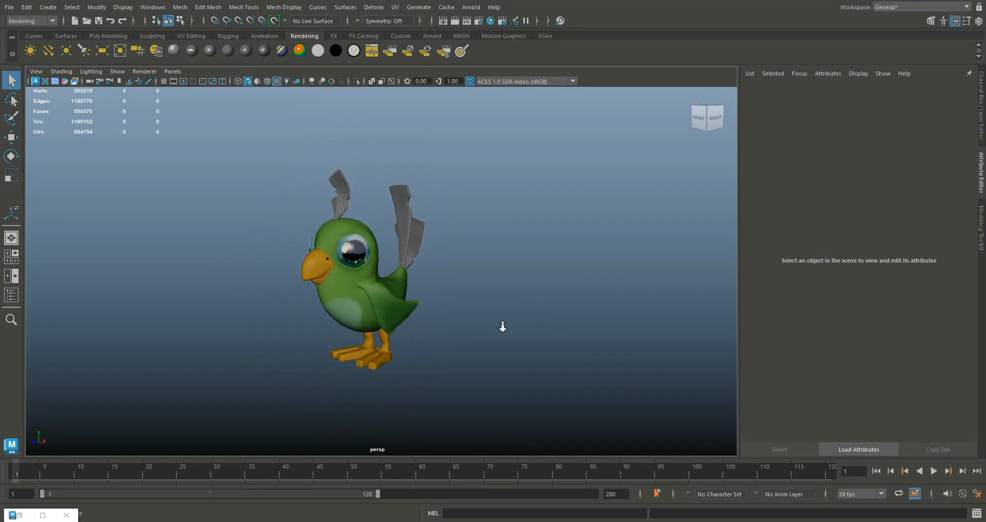
{"action": "left_click", "coordinate": [975, 118]}
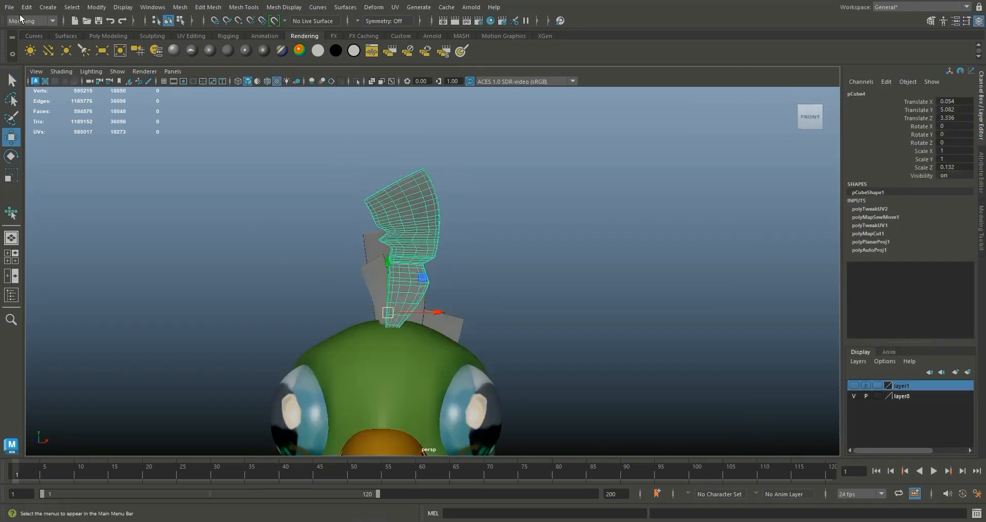
{"action": "left_click", "coordinate": [10, 7]}
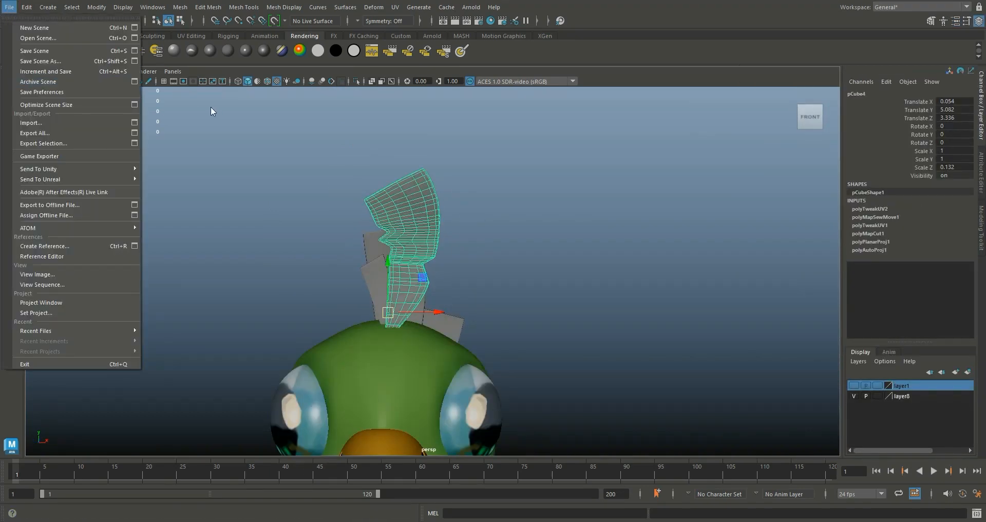
{"action": "left_click", "coordinate": [230, 125]}
{"action": "left_click", "coordinate": [409, 220]}
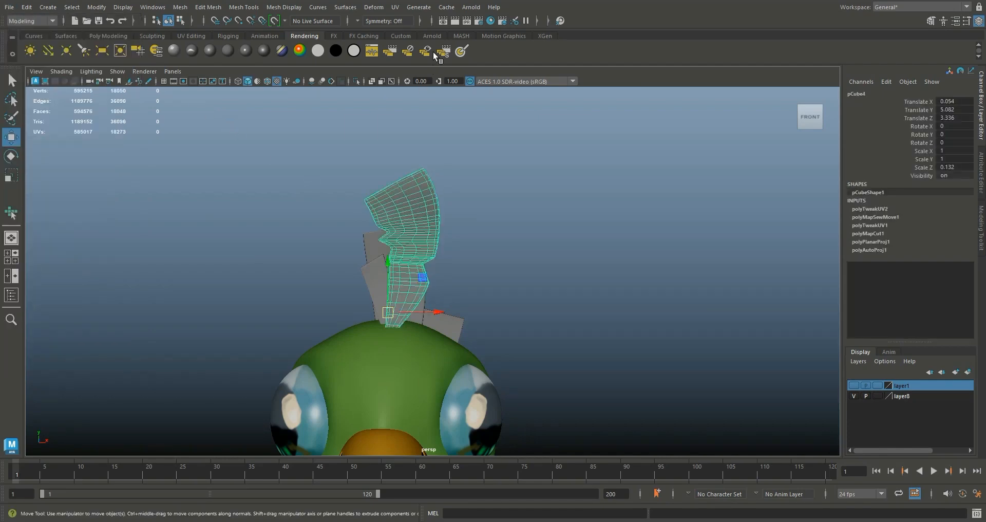
{"action": "left_click", "coordinate": [395, 7]}
{"action": "left_click", "coordinate": [403, 18]}
{"action": "scroll", "coordinate": [462, 261], "scroll_direction": "down", "scroll_amount": 4}
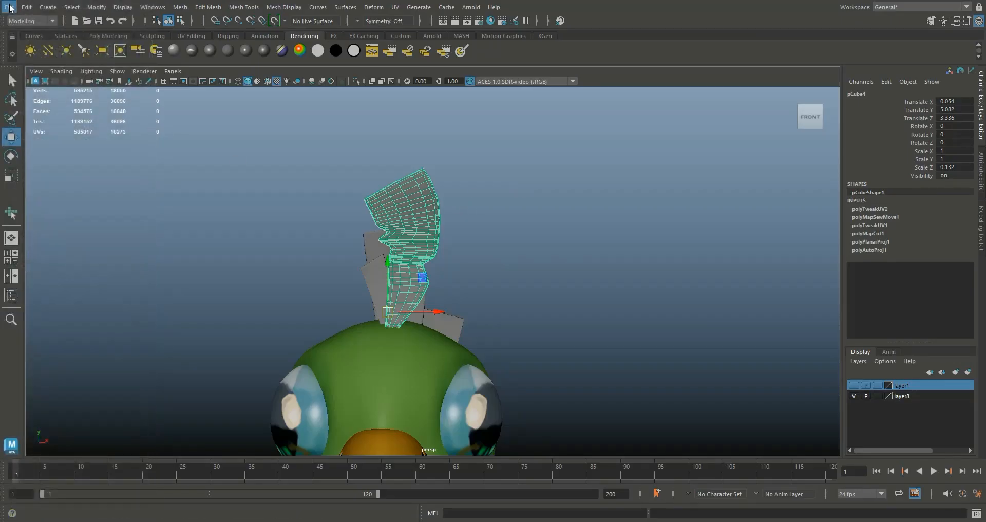
Step: Export the selected head feather to the Desktop as an OBJ file named fw1
{"action": "left_click", "coordinate": [9, 7]}
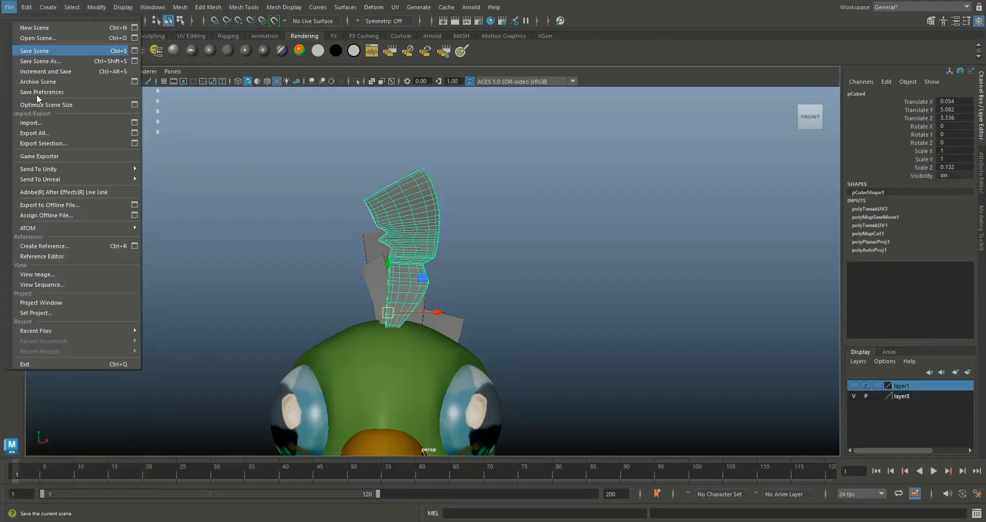
{"action": "left_click", "coordinate": [60, 144]}
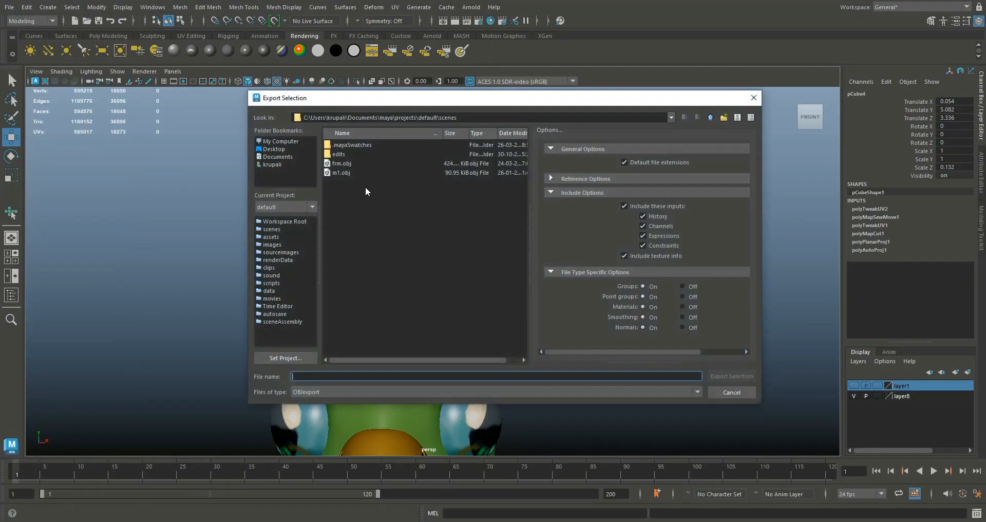
{"action": "left_click", "coordinate": [274, 149]}
{"action": "left_click", "coordinate": [311, 377]}
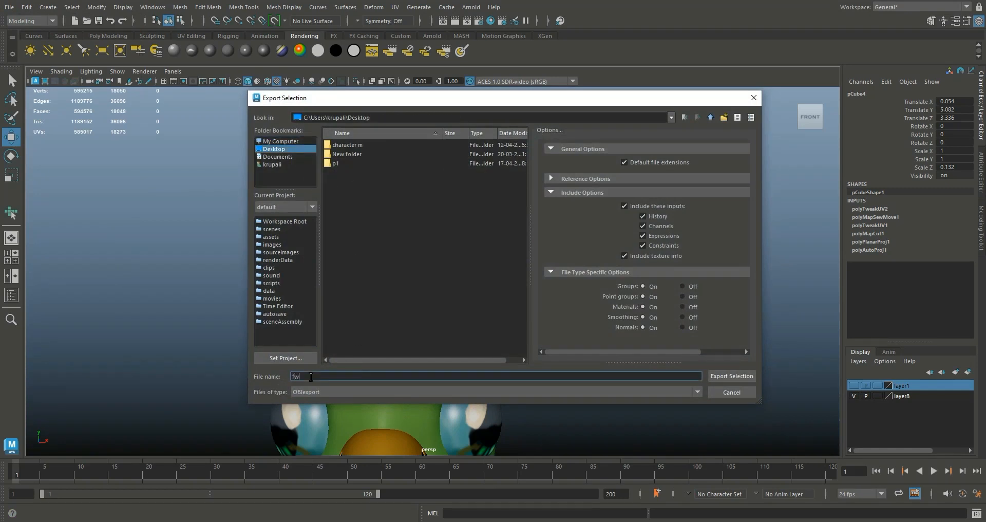
{"action": "left_click", "coordinate": [727, 373]}
Step: Switch to ZBrush, import the fw1 mesh from the Desktop, and turn on Edit mode
{"action": "left_click", "coordinate": [601, 271]}
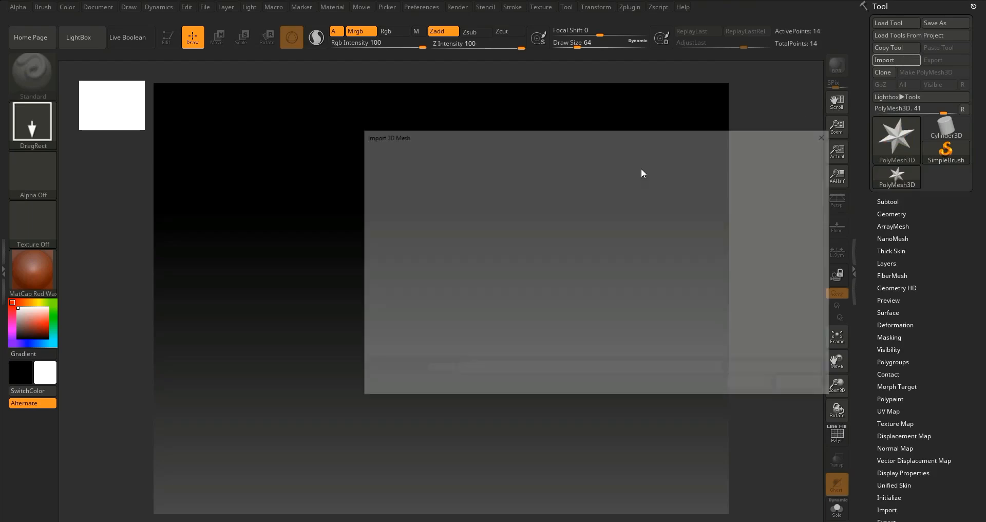
{"action": "left_click", "coordinate": [668, 210]}
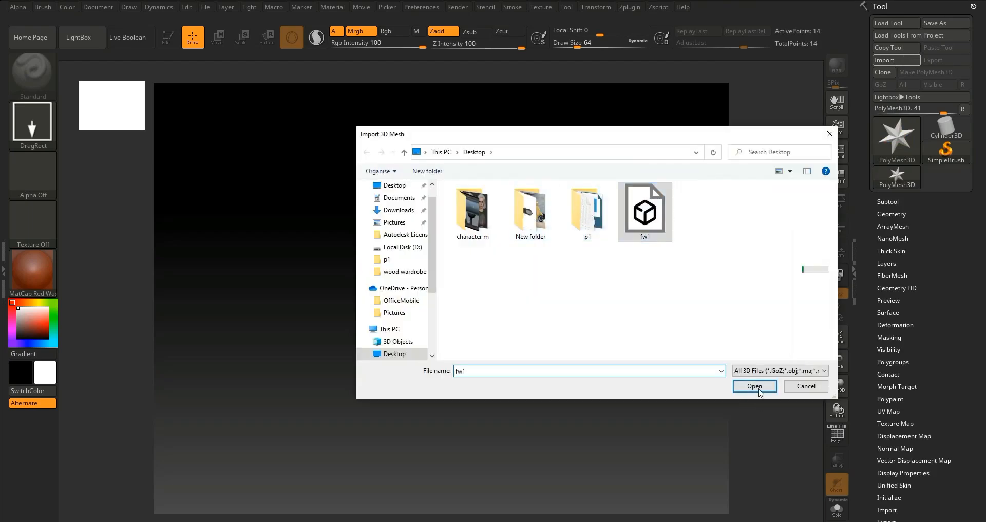
{"action": "left_click", "coordinate": [756, 389]}
{"action": "left_click", "coordinate": [166, 37]}
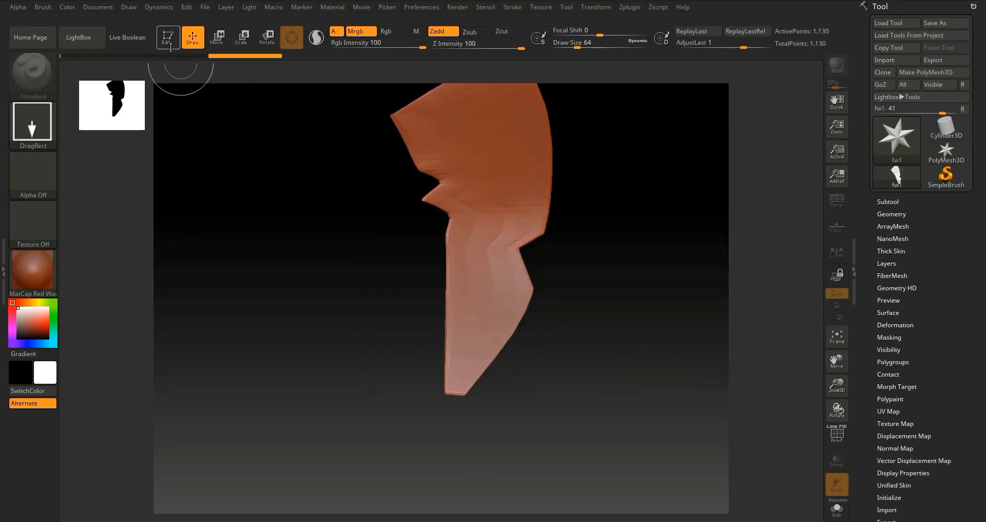
Step: Try subdividing the feather mesh to SDiv 6, with Smt on only for the last divisions, and undo the divisions
{"action": "left_click", "coordinate": [891, 214]}
{"action": "left_click", "coordinate": [932, 303]}
{"action": "left_click", "coordinate": [899, 304]}
{"action": "left_click", "coordinate": [899, 304]}
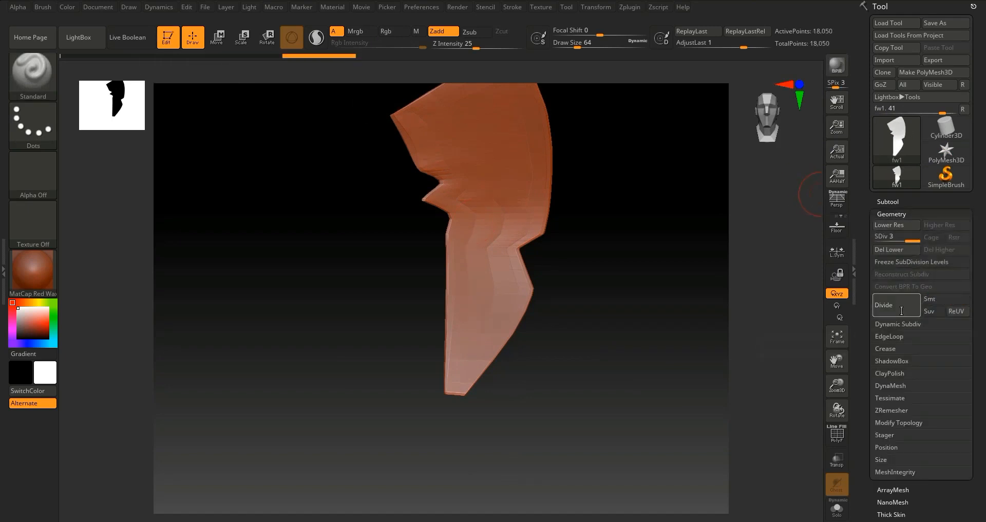
{"action": "left_click", "coordinate": [900, 304]}
{"action": "left_click", "coordinate": [958, 298]}
{"action": "left_click", "coordinate": [893, 303]}
{"action": "left_click", "coordinate": [894, 303]}
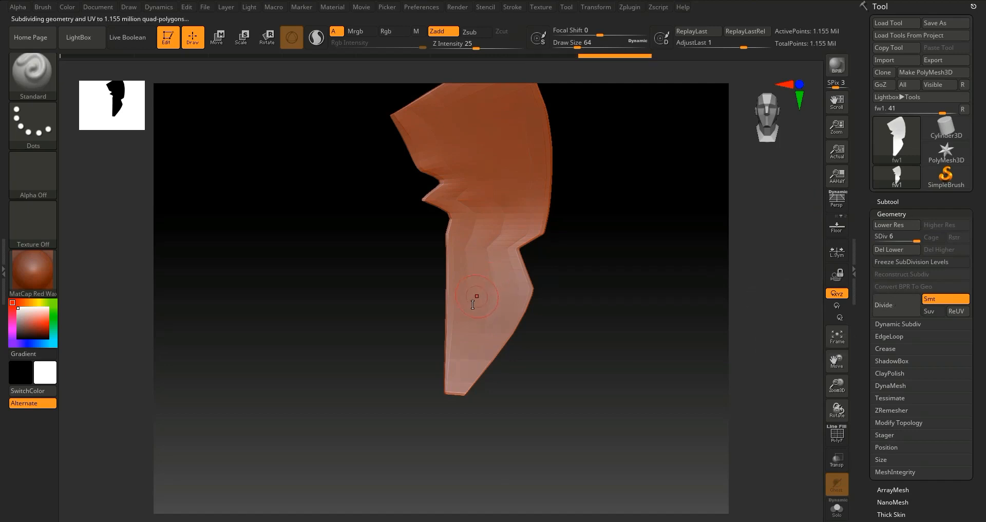
{"action": "key", "text": "ctrl+z"}
{"action": "key", "text": "ctrl+z"}
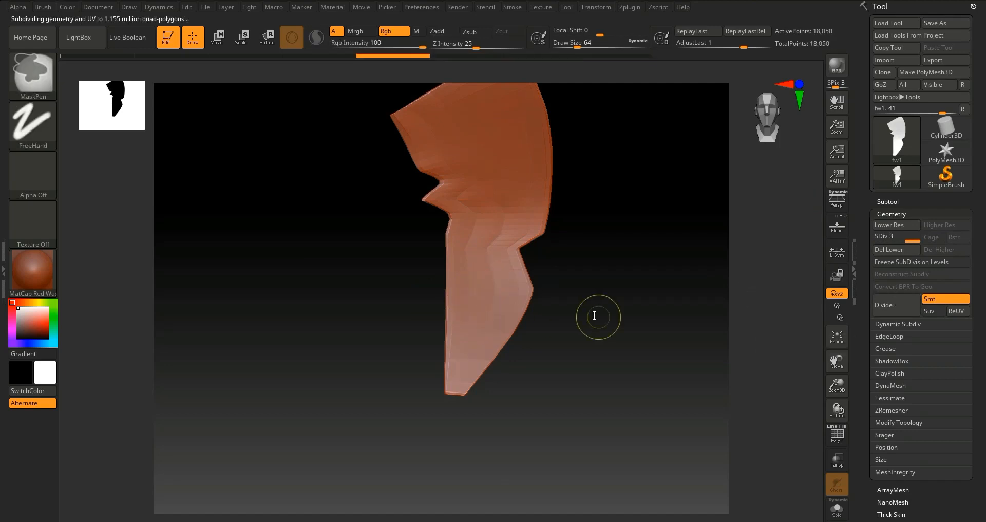
Step: Divide the feather mesh to SDiv 2 with Smt on, and continue up to SDiv 4 with Smt off
{"action": "left_click", "coordinate": [893, 311]}
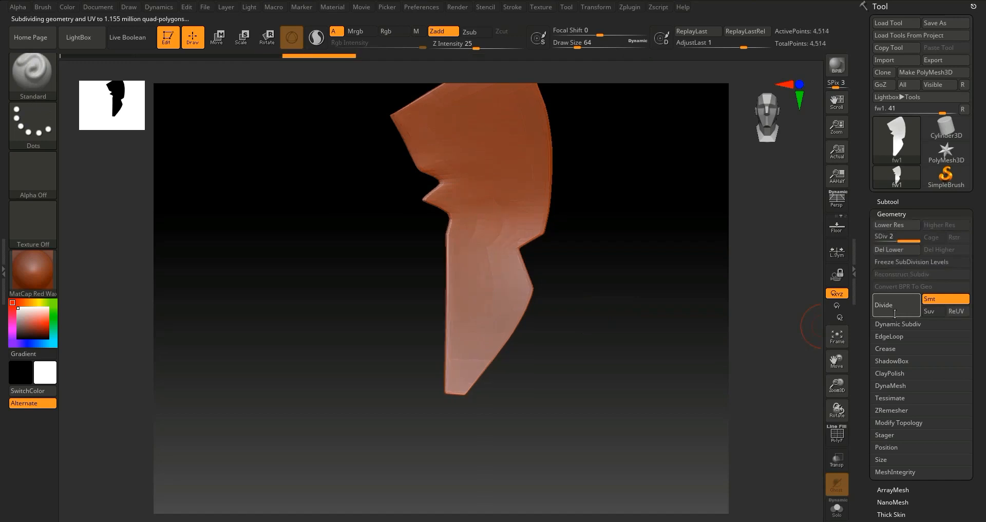
{"action": "left_click", "coordinate": [945, 298]}
{"action": "left_click", "coordinate": [887, 317]}
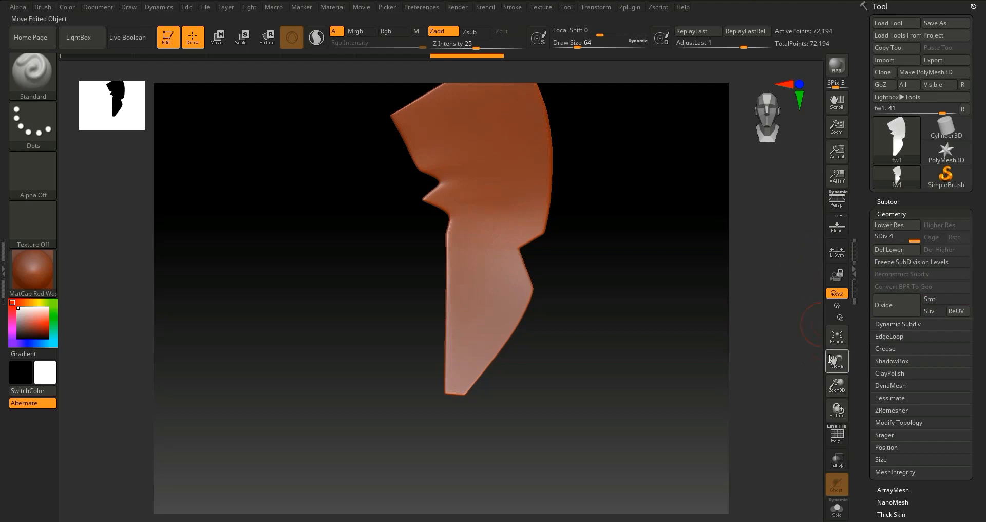
Step: Smooth the middle of the feather's face with the Smooth brush at draw size 132
{"action": "left_click", "coordinate": [836, 341]}
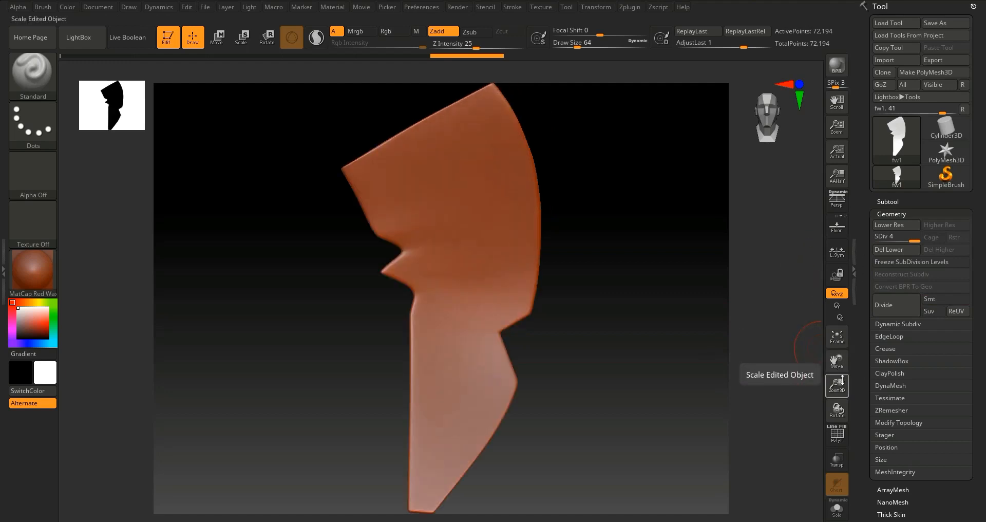
{"action": "left_click_drag", "start_coordinate": [838, 383], "coordinate": [825, 385]}
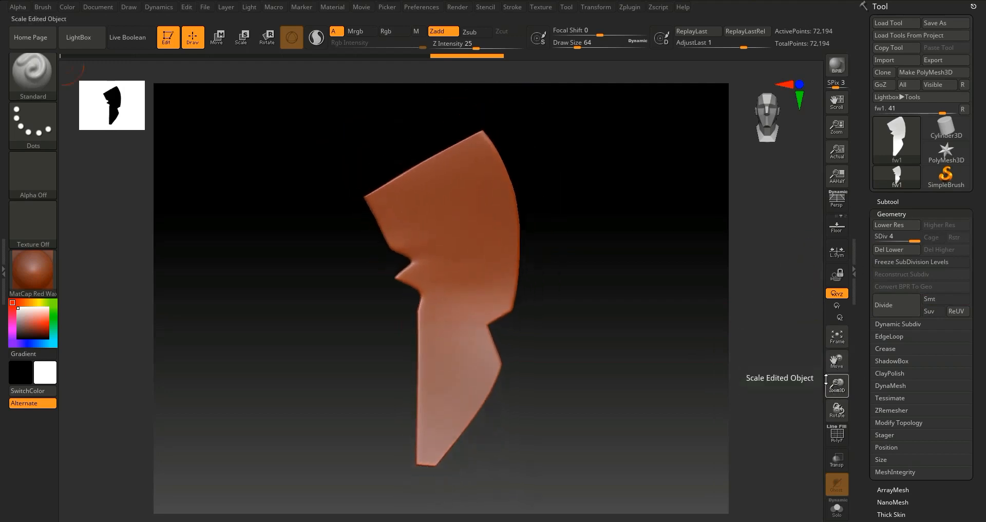
{"action": "key", "text": "shift"}
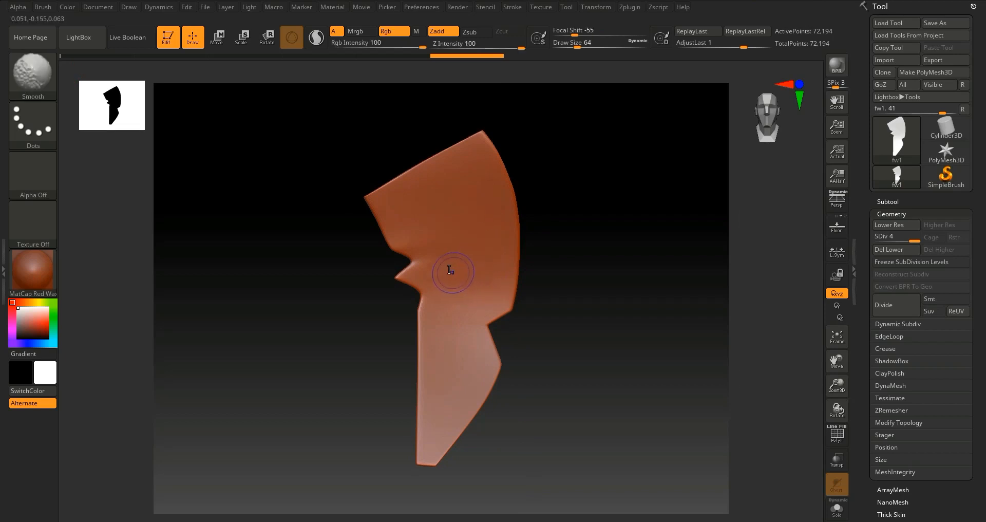
{"action": "mouse_move", "coordinate": [544, 264]}
{"action": "left_mouse_down"}
{"action": "mouse_move", "coordinate": [577, 280]}
{"action": "mouse_move", "coordinate": [519, 286]}
{"action": "mouse_move", "coordinate": [605, 255]}
{"action": "mouse_move", "coordinate": [591, 259]}
{"action": "left_mouse_up"}
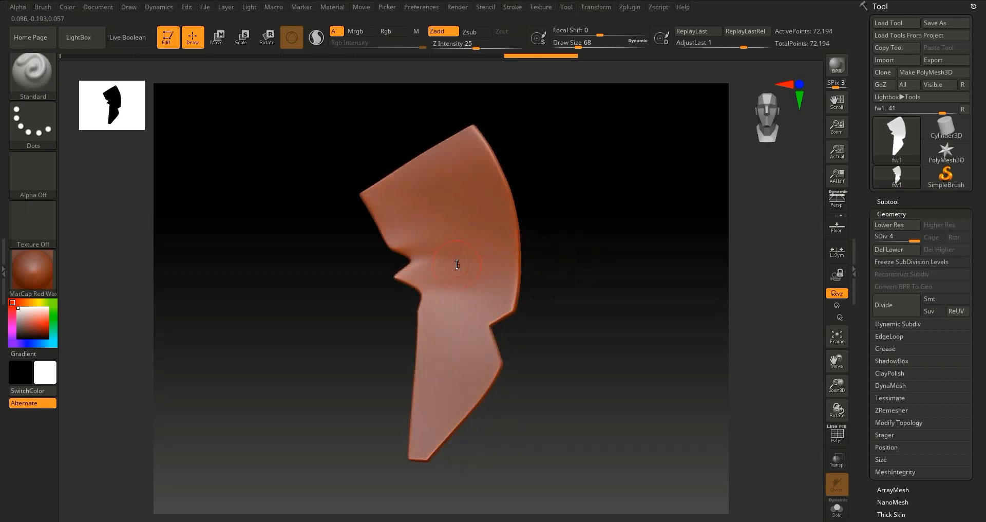
{"action": "key", "text": "shift"}
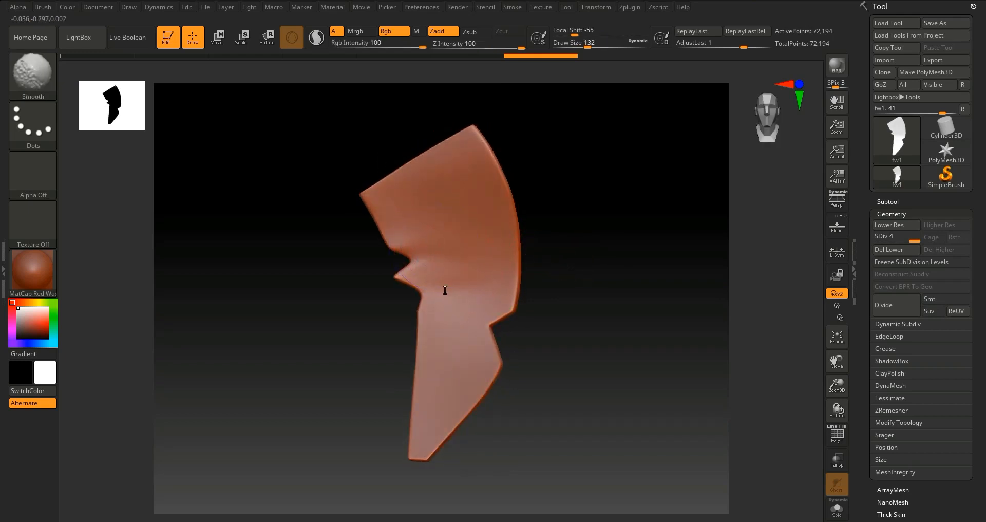
{"action": "left_click_drag", "start_coordinate": [456, 242], "coordinate": [462, 251], "text": "shift"}
{"action": "left_click_drag", "start_coordinate": [841, 388], "coordinate": [804, 376]}
{"action": "left_click_drag", "start_coordinate": [683, 376], "coordinate": [684, 382], "text": "shift"}
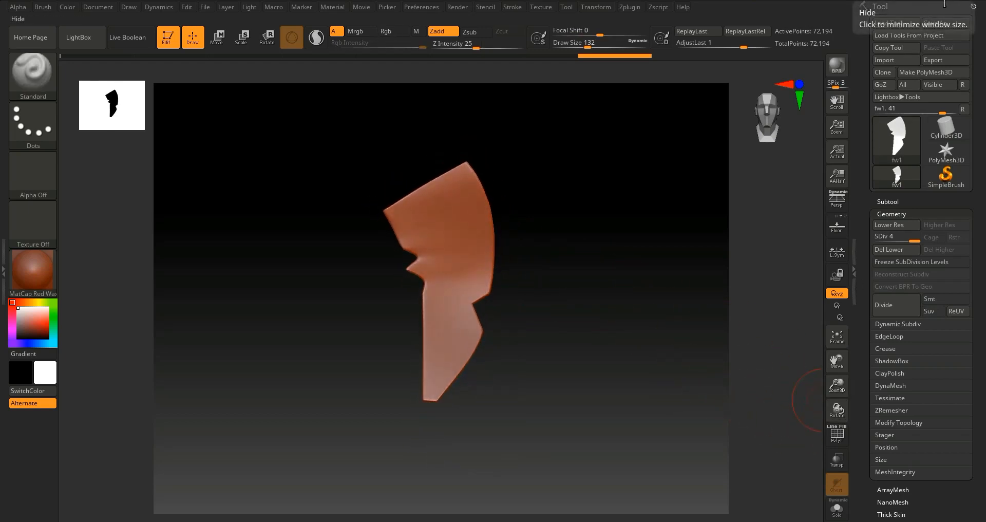
Step: Import the pcolor image from the Desktop p1 folder as a texture and add it to Spotlight
{"action": "left_click", "coordinate": [557, 9]}
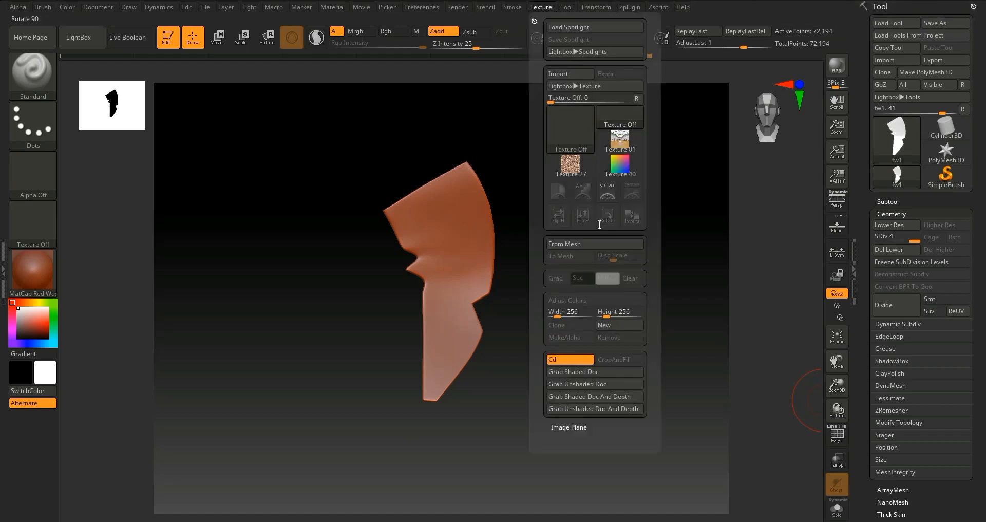
{"action": "left_click", "coordinate": [558, 73]}
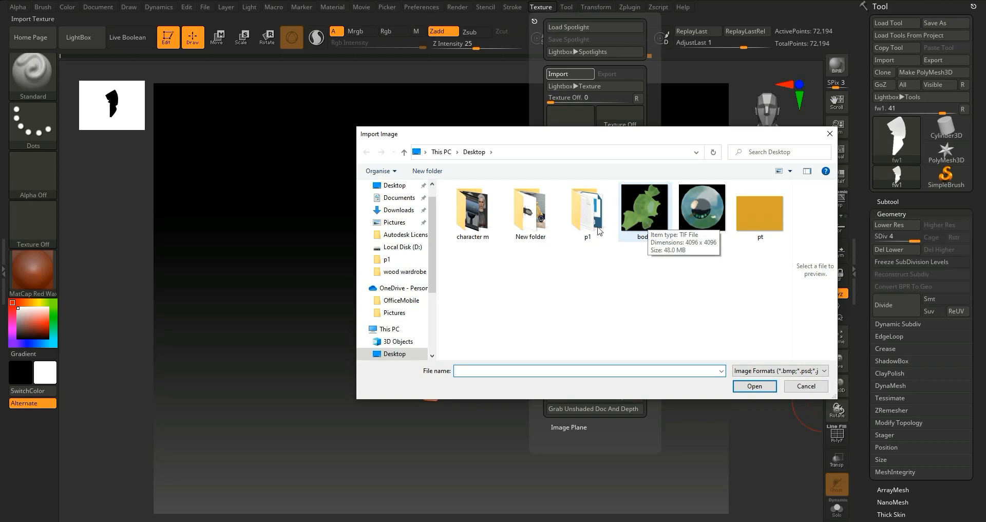
{"action": "double_click", "coordinate": [588, 212]}
{"action": "left_click", "coordinate": [587, 269]}
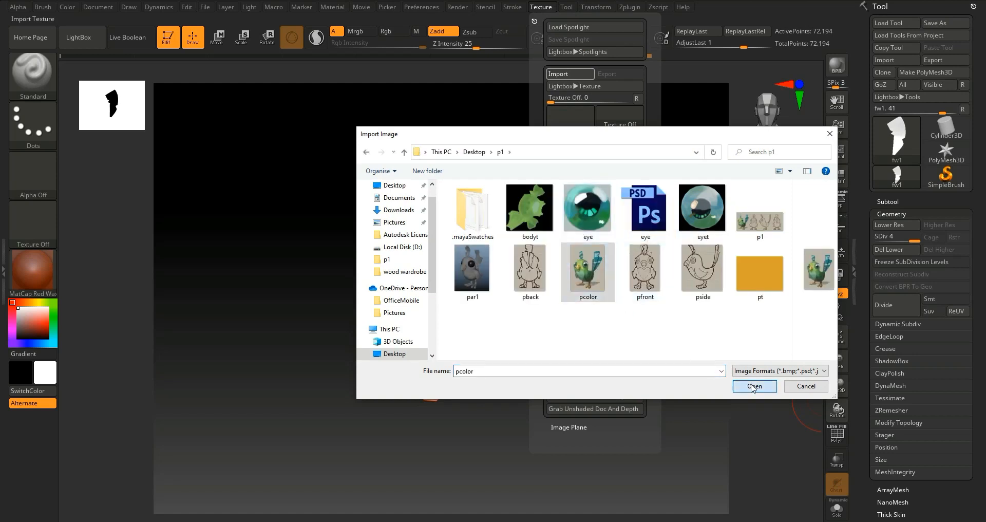
{"action": "left_click", "coordinate": [753, 387]}
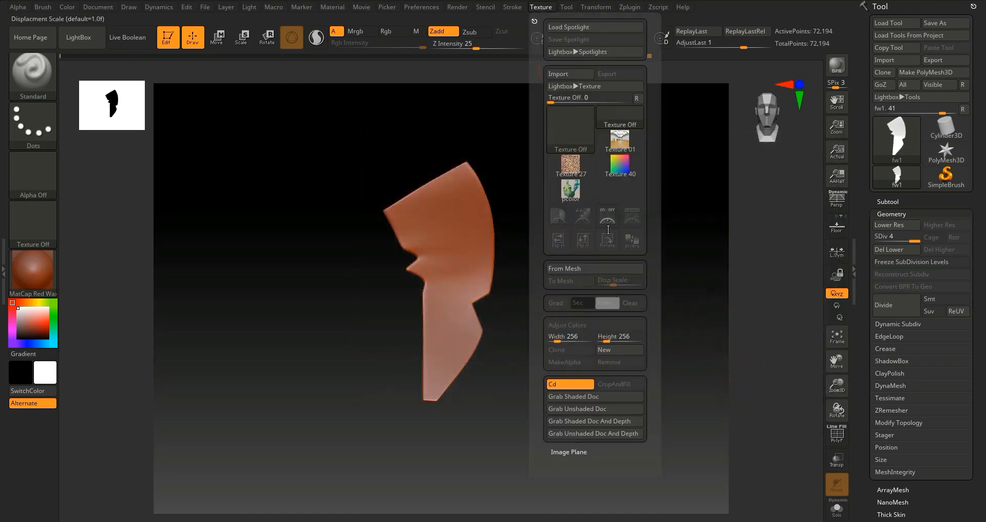
{"action": "left_click", "coordinate": [591, 194]}
{"action": "left_click", "coordinate": [632, 215]}
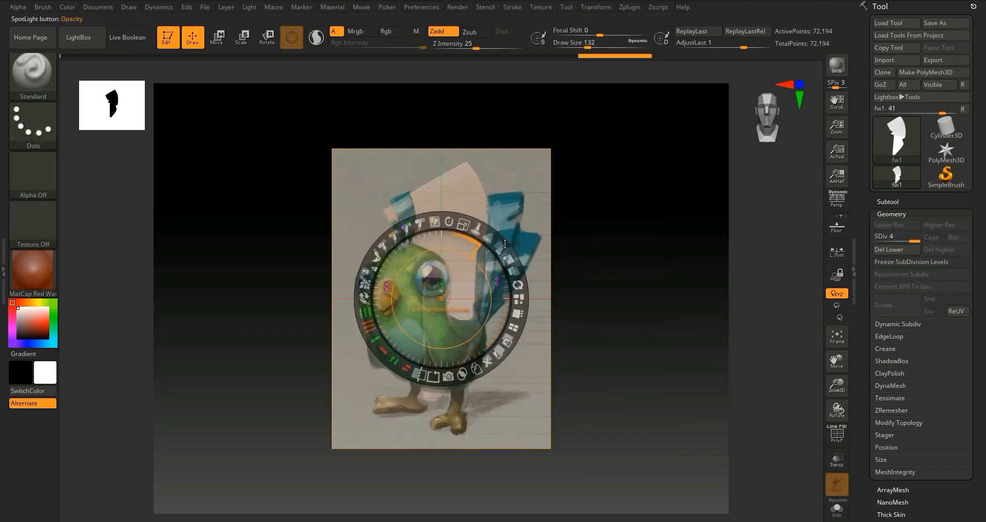
Step: Raise the reference image's opacity, scale it down slightly, place it beside the feather, and leave Spotlight editing
{"action": "left_click_drag", "start_coordinate": [503, 244], "coordinate": [474, 367]}
{"action": "left_click_drag", "start_coordinate": [460, 228], "coordinate": [442, 227]}
{"action": "left_click_drag", "start_coordinate": [455, 276], "coordinate": [172, 242]}
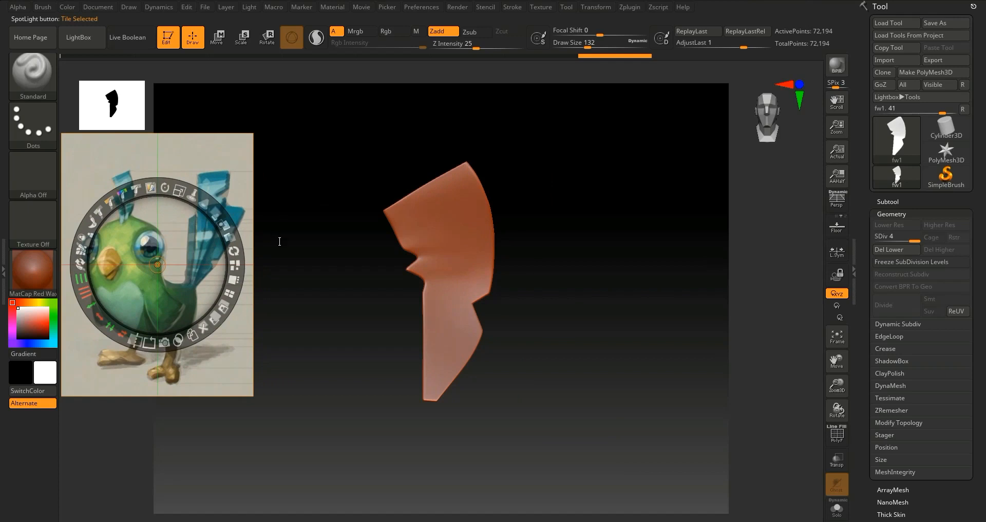
{"action": "key", "text": "z"}
Step: Change the Standard brush's Samples option, and set it to paint with Mrgb on and Zadd off
{"action": "left_click", "coordinate": [53, 8]}
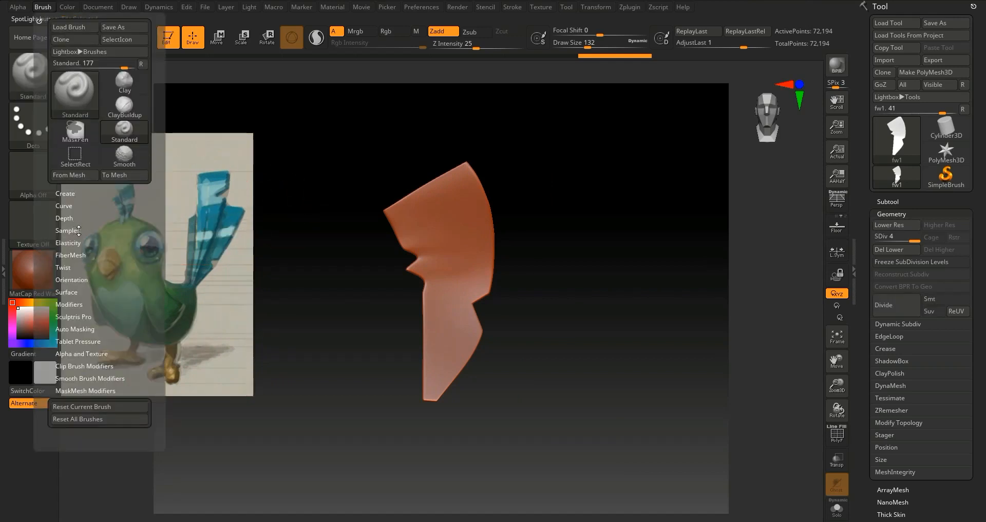
{"action": "left_click", "coordinate": [79, 231]}
{"action": "left_click", "coordinate": [95, 339]}
{"action": "left_click", "coordinate": [361, 32]}
{"action": "left_click", "coordinate": [440, 31]}
Step: Turn on Colorize in the feather's Polypaint settings
{"action": "left_click_drag", "start_coordinate": [863, 451], "coordinate": [867, 316]}
{"action": "left_click", "coordinate": [900, 214]}
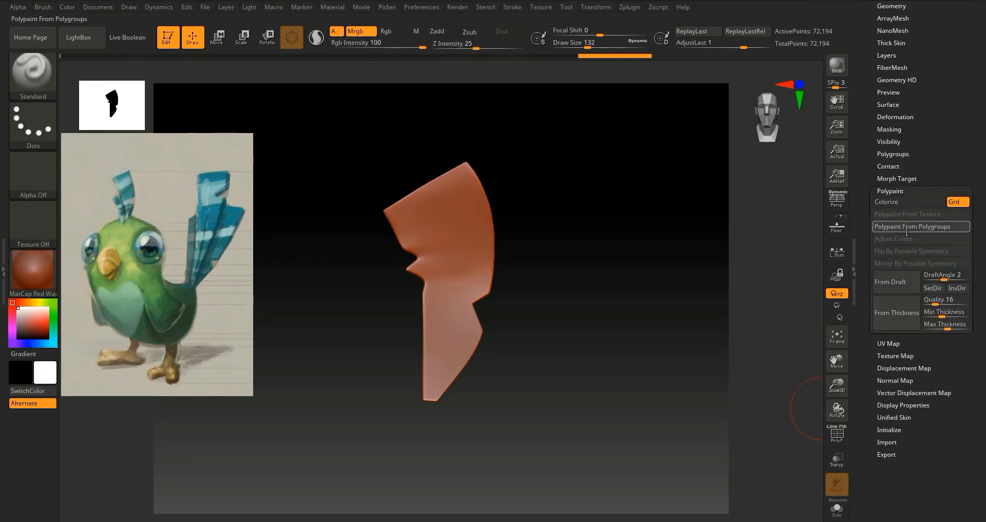
{"action": "left_click", "coordinate": [909, 201]}
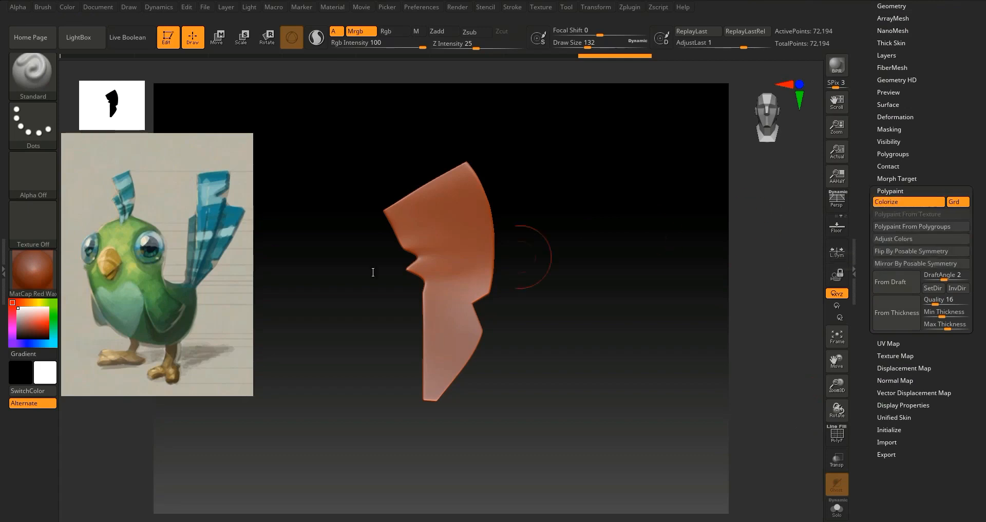
Step: Switch the material to SkinShade4 and sample the dark teal from the tail feathers in the Spotlight reference
{"action": "left_click", "coordinate": [36, 271]}
{"action": "left_click", "coordinate": [293, 235]}
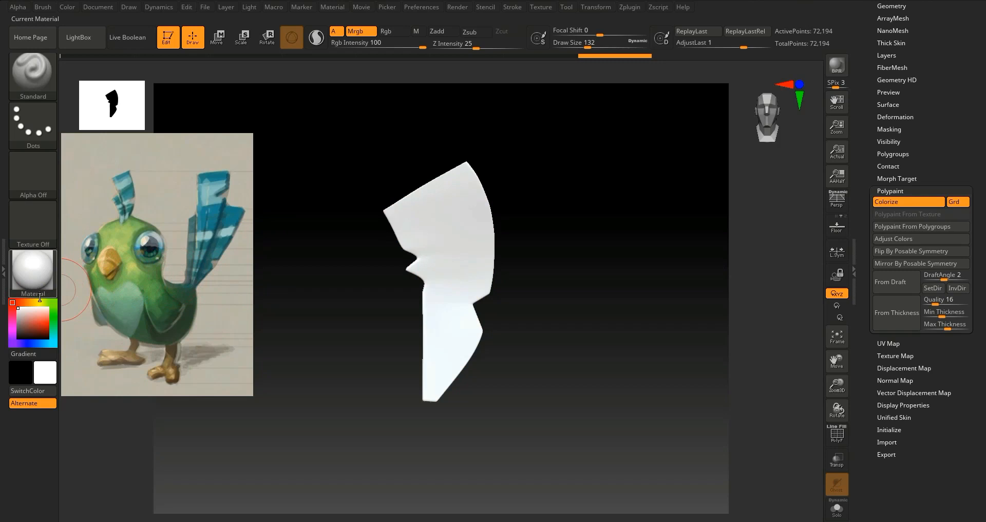
{"action": "key", "text": "z"}
{"action": "left_click_drag", "start_coordinate": [24, 308], "coordinate": [207, 180]}
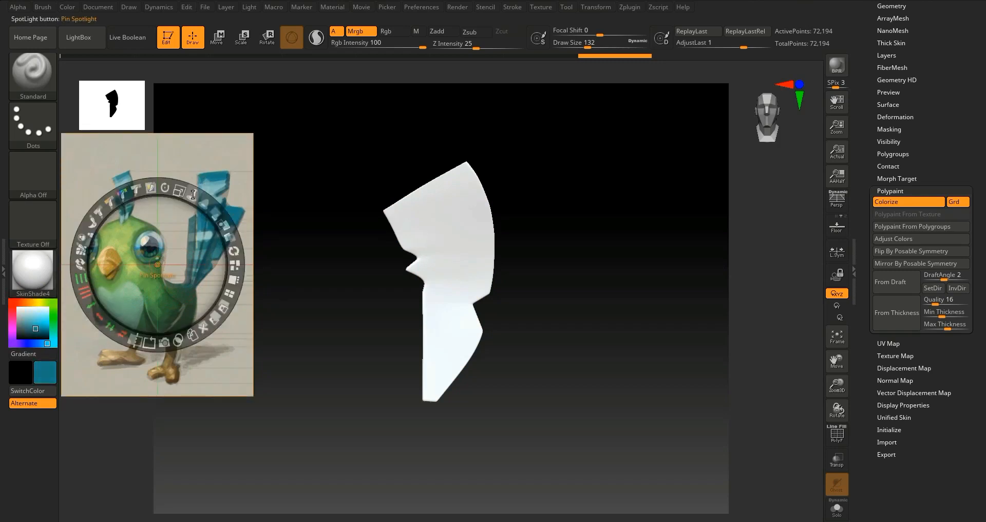
{"action": "key", "text": "z"}
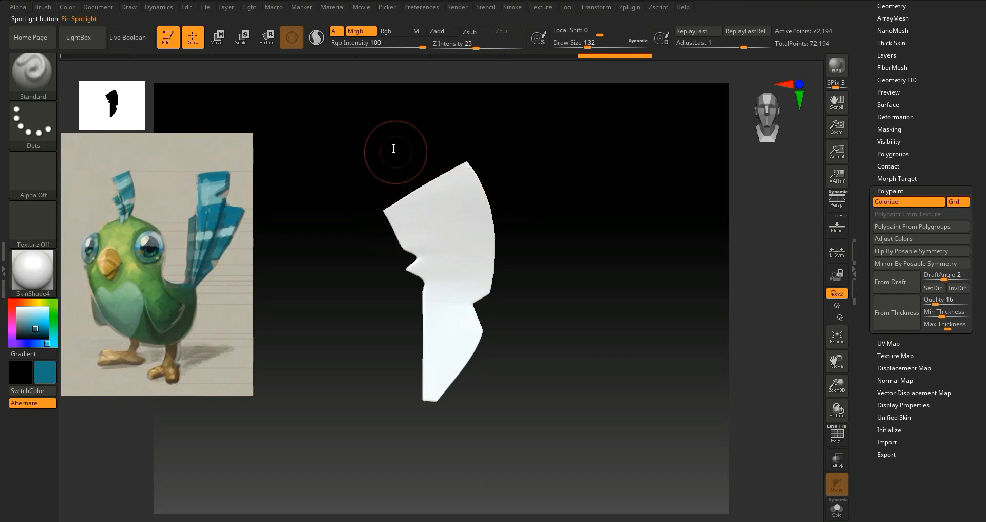
Step: Cover the whole head feather with the sampled dark teal as its base colour
{"action": "mouse_move", "coordinate": [398, 205]}
{"action": "left_mouse_down"}
{"action": "mouse_move", "coordinate": [409, 199]}
{"action": "mouse_move", "coordinate": [409, 218]}
{"action": "left_mouse_up"}
{"action": "key", "text": "ctrl+f"}
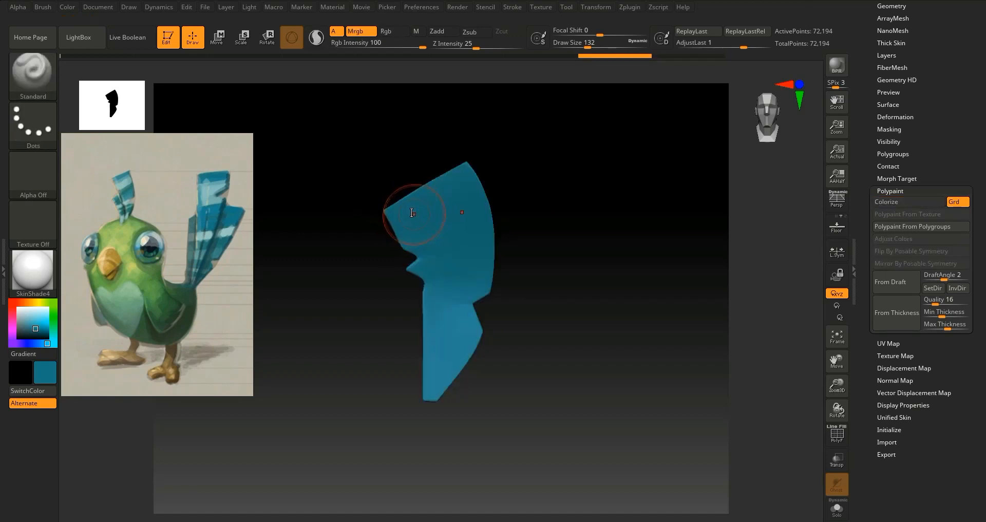
{"action": "mouse_move", "coordinate": [397, 212]}
{"action": "left_mouse_down"}
{"action": "mouse_move", "coordinate": [396, 198]}
{"action": "mouse_move", "coordinate": [441, 186]}
{"action": "mouse_move", "coordinate": [452, 199]}
{"action": "mouse_move", "coordinate": [422, 213]}
{"action": "mouse_move", "coordinate": [452, 177]}
{"action": "mouse_move", "coordinate": [392, 205]}
{"action": "mouse_move", "coordinate": [432, 199]}
{"action": "mouse_move", "coordinate": [368, 290]}
{"action": "left_mouse_up"}
{"action": "mouse_move", "coordinate": [470, 221]}
{"action": "left_mouse_down"}
{"action": "mouse_move", "coordinate": [368, 253]}
{"action": "mouse_move", "coordinate": [418, 257]}
{"action": "left_mouse_up"}
{"action": "left_click_drag", "start_coordinate": [482, 251], "coordinate": [360, 328], "text": "alt"}
{"action": "mouse_move", "coordinate": [431, 274]}
{"action": "left_mouse_down"}
{"action": "mouse_move", "coordinate": [499, 255]}
{"action": "mouse_move", "coordinate": [531, 260]}
{"action": "mouse_move", "coordinate": [551, 283]}
{"action": "mouse_move", "coordinate": [459, 374]}
{"action": "mouse_move", "coordinate": [366, 436]}
{"action": "left_mouse_up"}
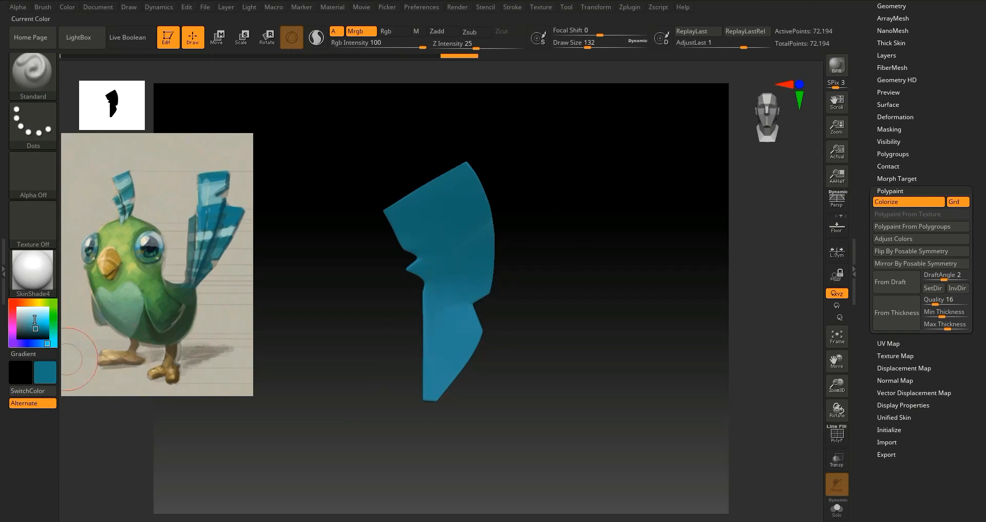
Step: Sample the pale blue from the reference's tail feathers and paint a light band across the upper part of the feather
{"action": "key", "text": "shift+z"}
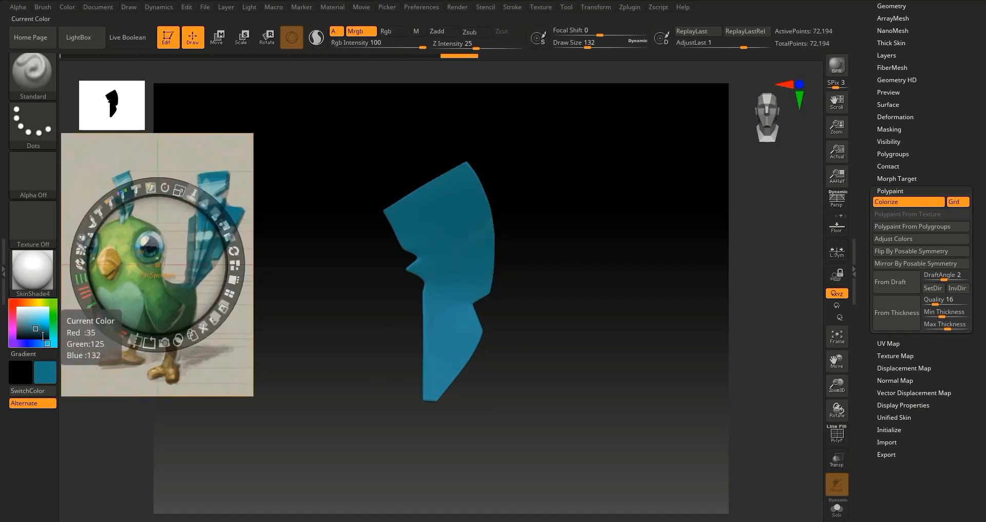
{"action": "left_click_drag", "start_coordinate": [43, 339], "coordinate": [210, 189]}
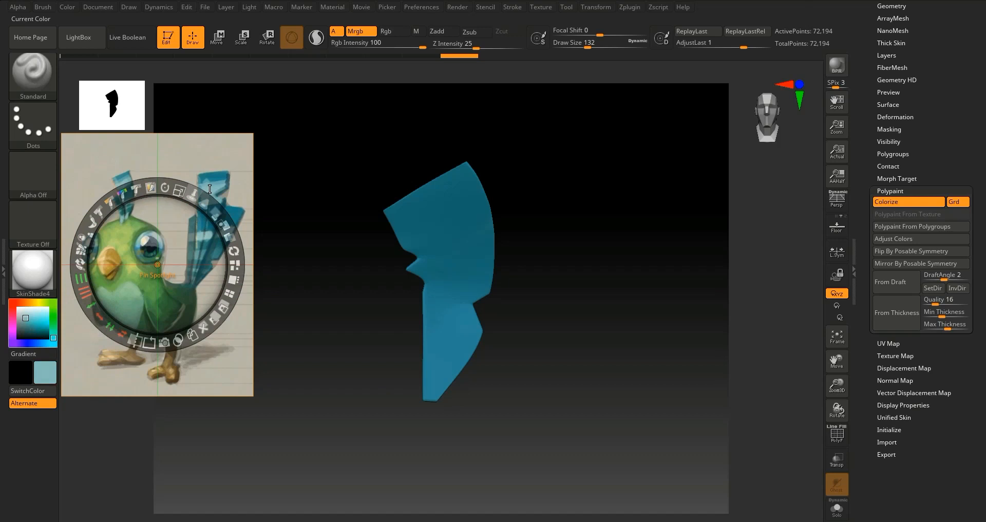
{"action": "key", "text": "z"}
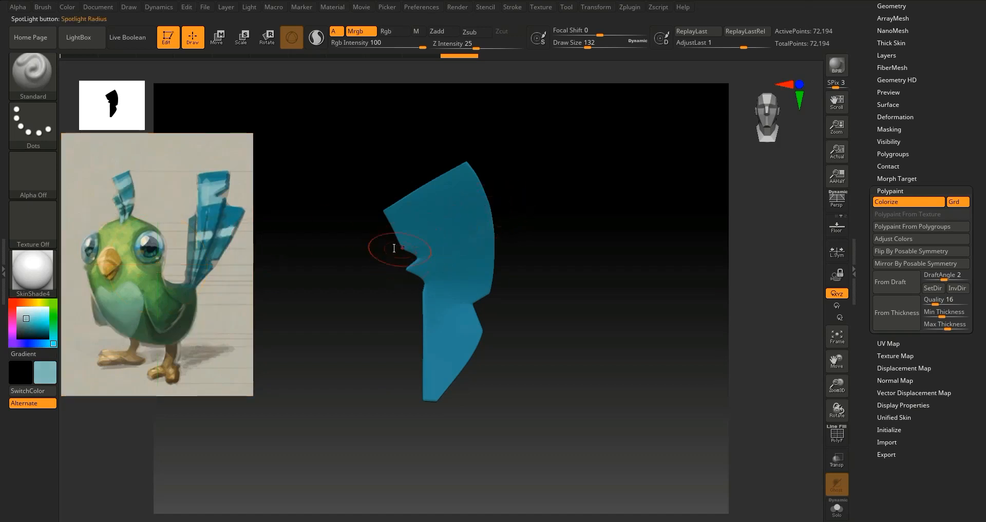
{"action": "left_click_drag", "start_coordinate": [490, 187], "coordinate": [488, 227]}
{"action": "left_click_drag", "start_coordinate": [494, 191], "coordinate": [513, 267]}
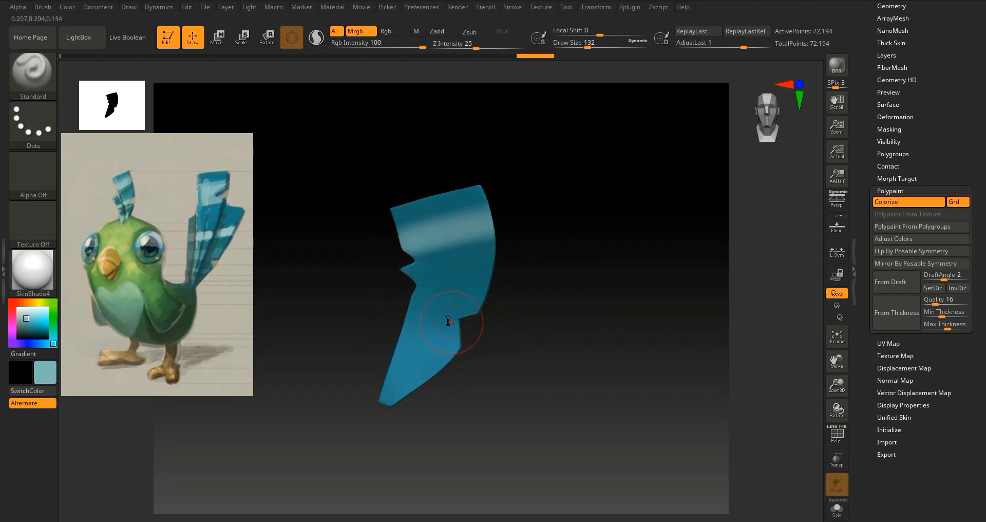
Step: Shrink the brush to draw size 52 and try a pale blue band across the feather's narrow middle
{"action": "key", "text": "bracketleft"}
{"action": "mouse_move", "coordinate": [406, 300]}
{"action": "left_mouse_down"}
{"action": "mouse_move", "coordinate": [454, 324]}
{"action": "mouse_move", "coordinate": [419, 311]}
{"action": "left_mouse_up"}
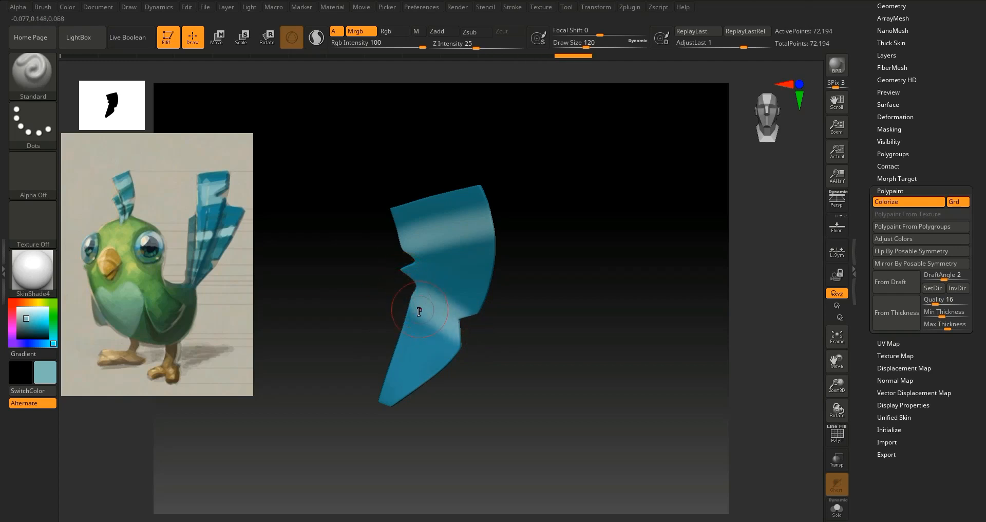
{"action": "key", "text": "ctrl+z"}
{"action": "key", "text": "bracketleft"}
{"action": "key", "text": "bracketleft"}
{"action": "key", "text": "bracketleft"}
{"action": "key", "text": "bracketleft"}
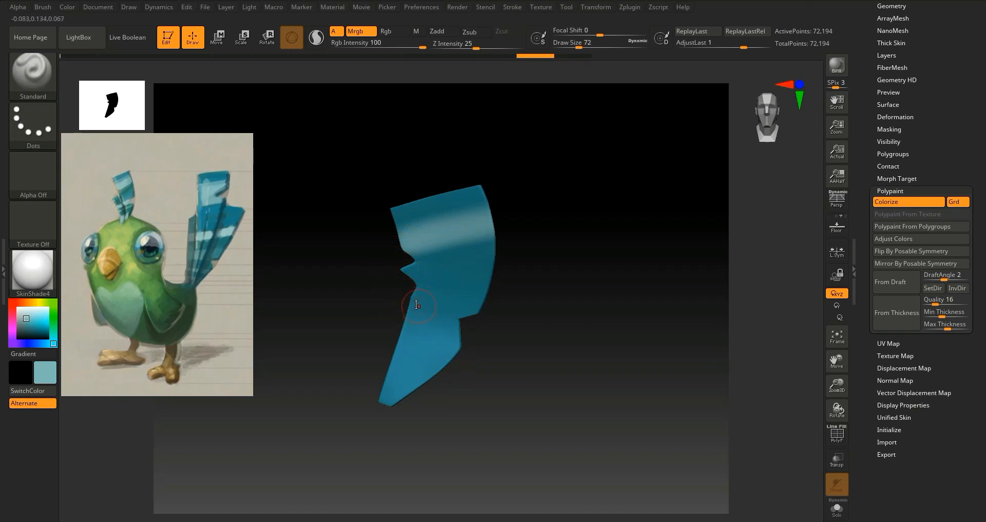
{"action": "mouse_move", "coordinate": [409, 303]}
{"action": "left_mouse_down"}
{"action": "mouse_move", "coordinate": [455, 328]}
{"action": "mouse_move", "coordinate": [407, 300]}
{"action": "left_mouse_up"}
{"action": "left_click_drag", "start_coordinate": [471, 338], "coordinate": [409, 273]}
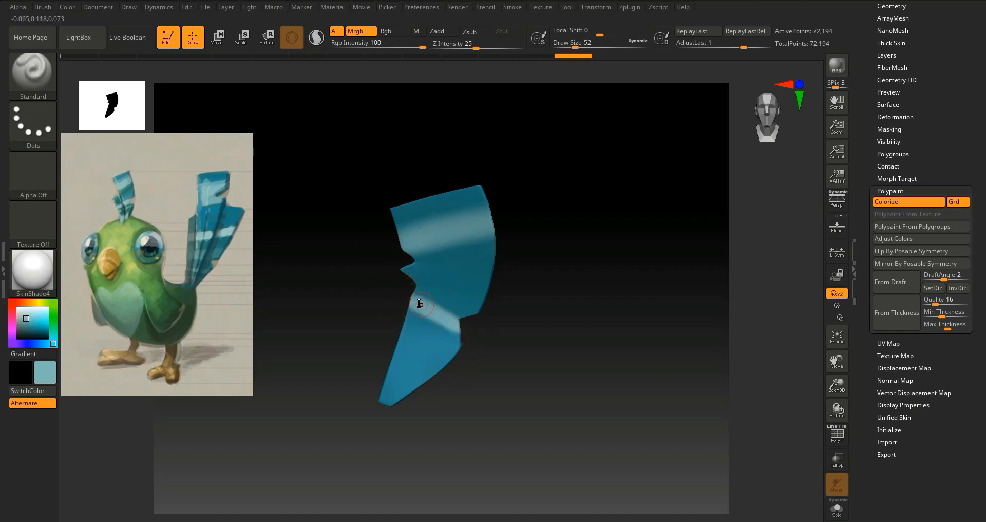
{"action": "left_click_drag", "start_coordinate": [443, 317], "coordinate": [417, 304]}
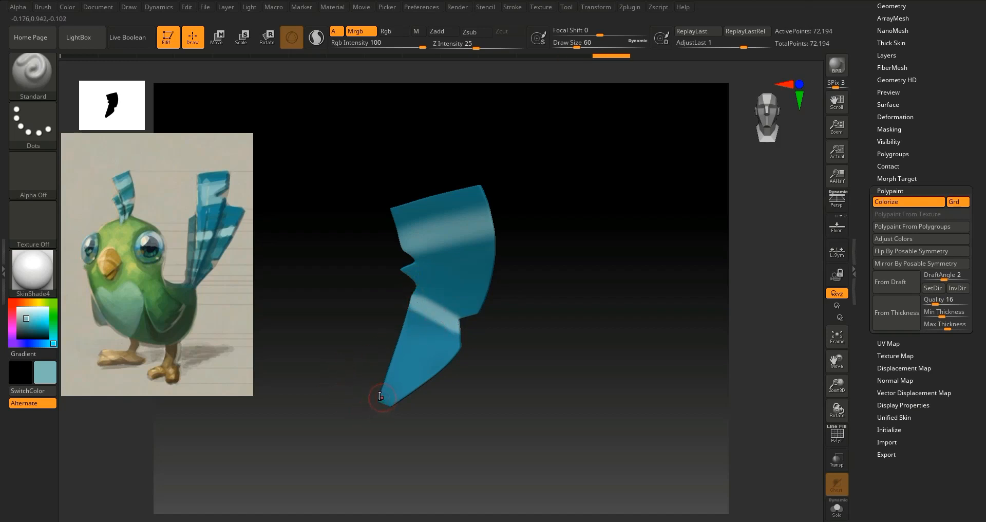
Step: Paint the feather's lower tip pale blue and extend the middle band upward along the opposite edge
{"action": "left_click_drag", "start_coordinate": [374, 395], "coordinate": [393, 399]}
{"action": "mouse_move", "coordinate": [549, 385]}
{"action": "left_mouse_down"}
{"action": "mouse_move", "coordinate": [570, 374]}
{"action": "mouse_move", "coordinate": [563, 390]}
{"action": "mouse_move", "coordinate": [547, 375]}
{"action": "left_mouse_up"}
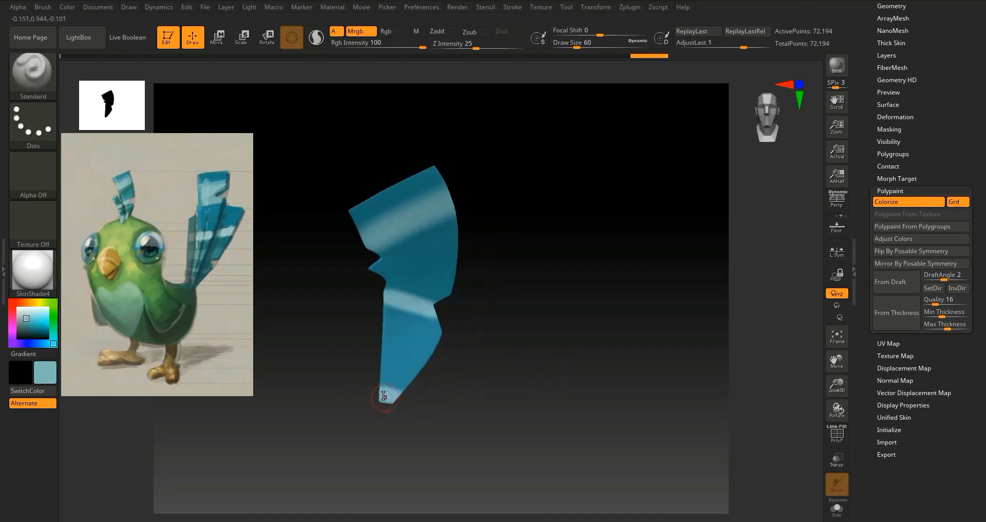
{"action": "mouse_move", "coordinate": [376, 392]}
{"action": "left_mouse_down"}
{"action": "mouse_move", "coordinate": [510, 398]}
{"action": "mouse_move", "coordinate": [489, 385]}
{"action": "left_mouse_up"}
{"action": "mouse_move", "coordinate": [379, 391]}
{"action": "left_mouse_down"}
{"action": "mouse_move", "coordinate": [405, 389]}
{"action": "mouse_move", "coordinate": [397, 376]}
{"action": "mouse_move", "coordinate": [405, 378]}
{"action": "left_mouse_up"}
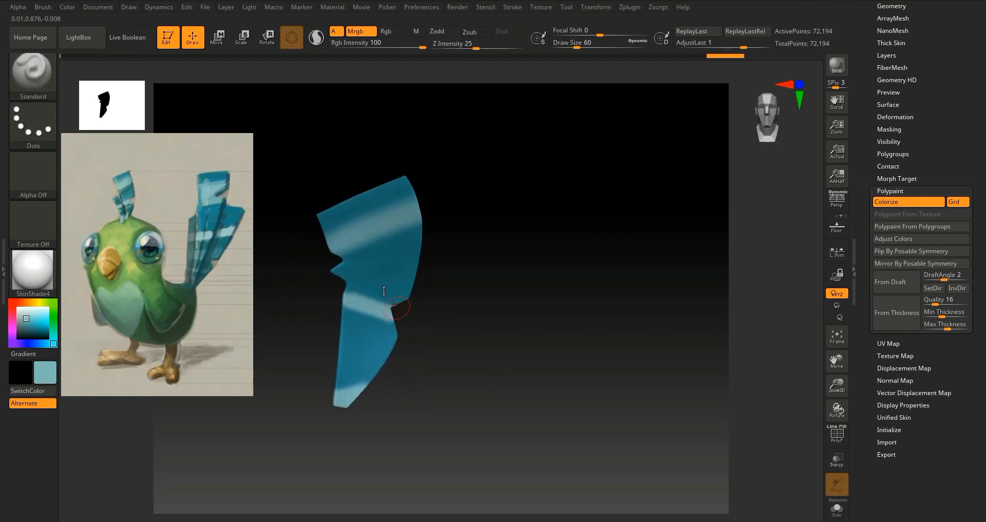
{"action": "mouse_move", "coordinate": [372, 291]}
{"action": "left_mouse_down"}
{"action": "mouse_move", "coordinate": [346, 298]}
{"action": "mouse_move", "coordinate": [434, 284]}
{"action": "left_mouse_up"}
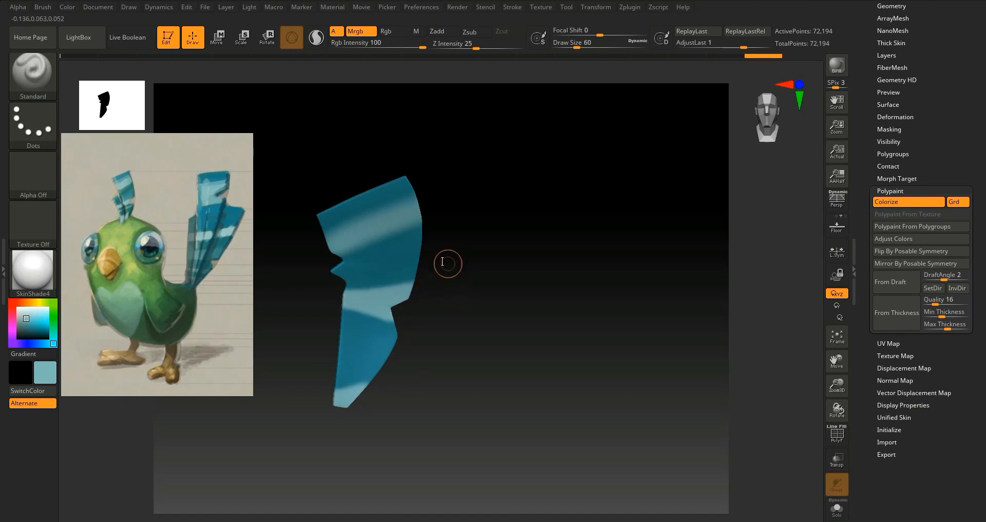
Step: Undo the pale strokes on the feather's middle and tip, keeping only the upper band
{"action": "key", "text": "ctrl+z"}
{"action": "key", "text": "ctrl+z"}
{"action": "key", "text": "ctrl+z"}
{"action": "key", "text": "ctrl+z"}
{"action": "key", "text": "ctrl+z"}
{"action": "key", "text": "ctrl+z"}
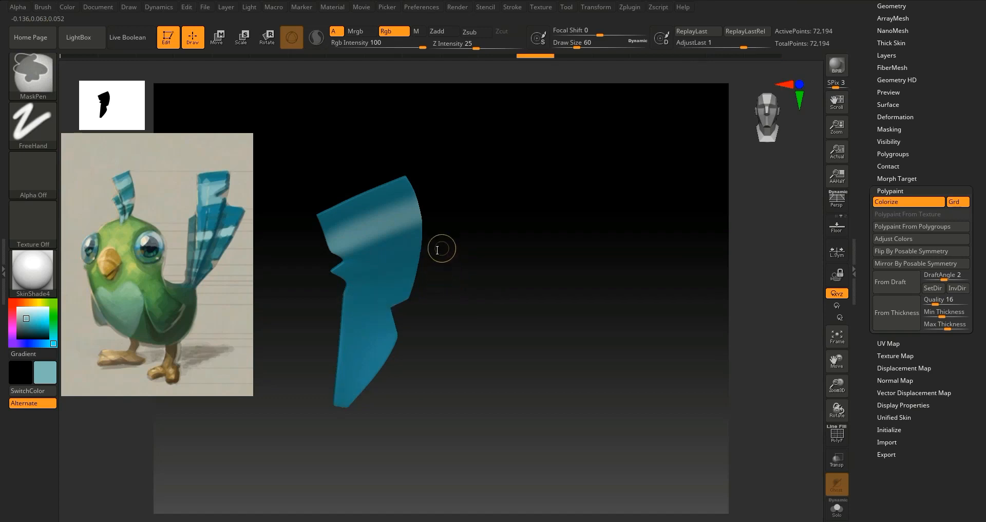
Step: Paint pale blue bands across the feather's middle and lower tip at draw size 60, continuing them onto the back side
{"action": "mouse_move", "coordinate": [394, 295]}
{"action": "left_mouse_down"}
{"action": "mouse_move", "coordinate": [322, 328]}
{"action": "mouse_move", "coordinate": [328, 322]}
{"action": "left_mouse_up"}
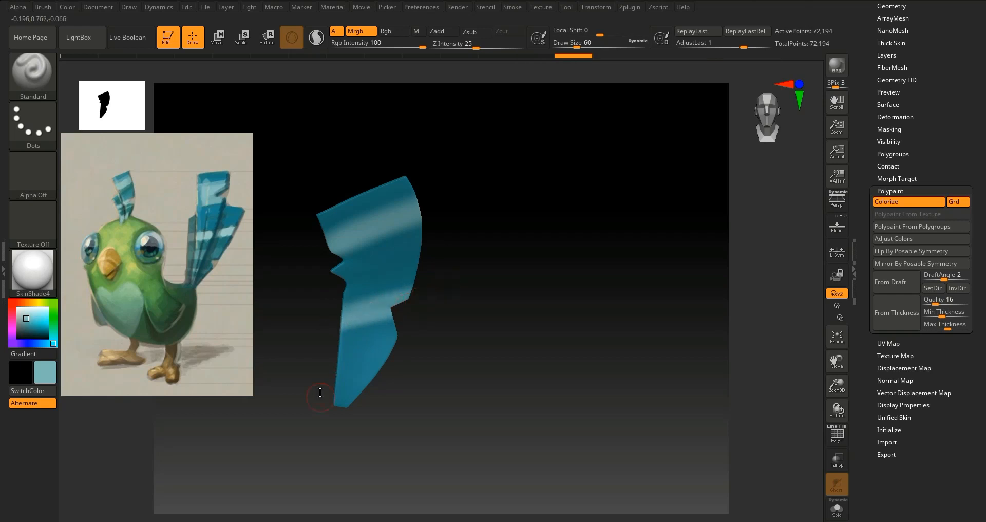
{"action": "mouse_move", "coordinate": [326, 406]}
{"action": "left_mouse_down"}
{"action": "mouse_move", "coordinate": [367, 390]}
{"action": "mouse_move", "coordinate": [587, 356]}
{"action": "left_mouse_up"}
{"action": "left_click_drag", "start_coordinate": [309, 391], "coordinate": [328, 403]}
{"action": "left_click_drag", "start_coordinate": [323, 319], "coordinate": [257, 300]}
{"action": "left_click_drag", "start_coordinate": [322, 313], "coordinate": [326, 321]}
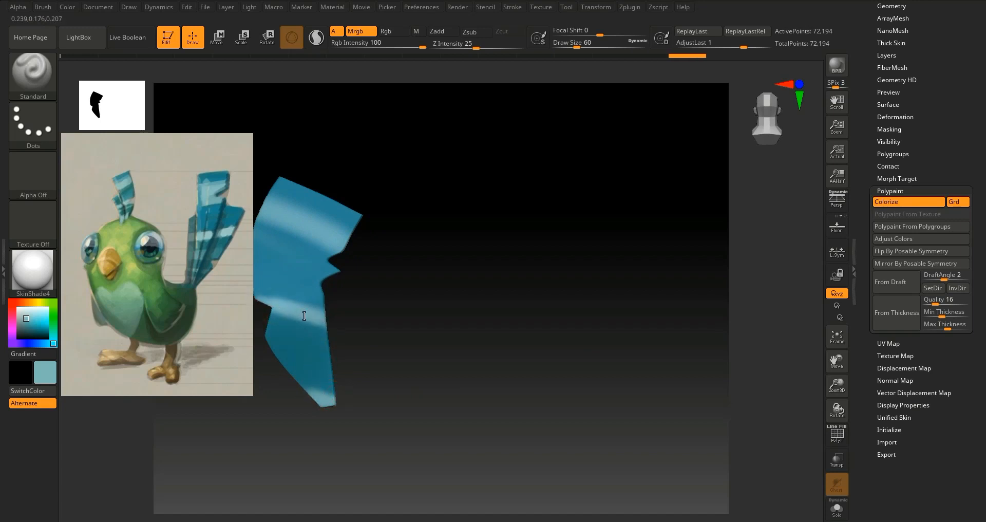
{"action": "left_click_drag", "start_coordinate": [321, 314], "coordinate": [317, 312]}
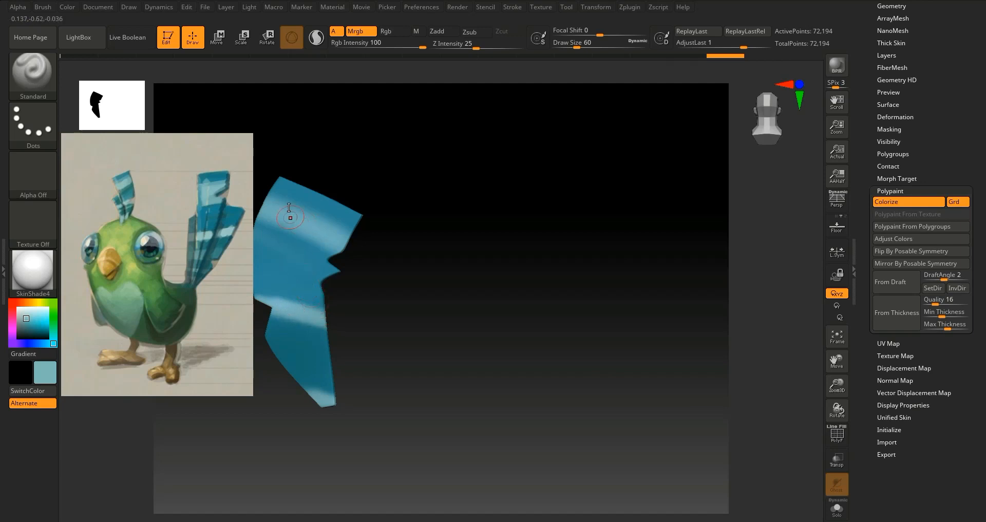
Step: Create all maps of the feather with Multi Map Exporter at map size 4096 and save them to the Desktop as fwfw1
{"action": "mouse_move", "coordinate": [513, 282]}
{"action": "left_mouse_down"}
{"action": "mouse_move", "coordinate": [421, 299]}
{"action": "mouse_move", "coordinate": [524, 286]}
{"action": "left_mouse_up"}
{"action": "left_click", "coordinate": [629, 7]}
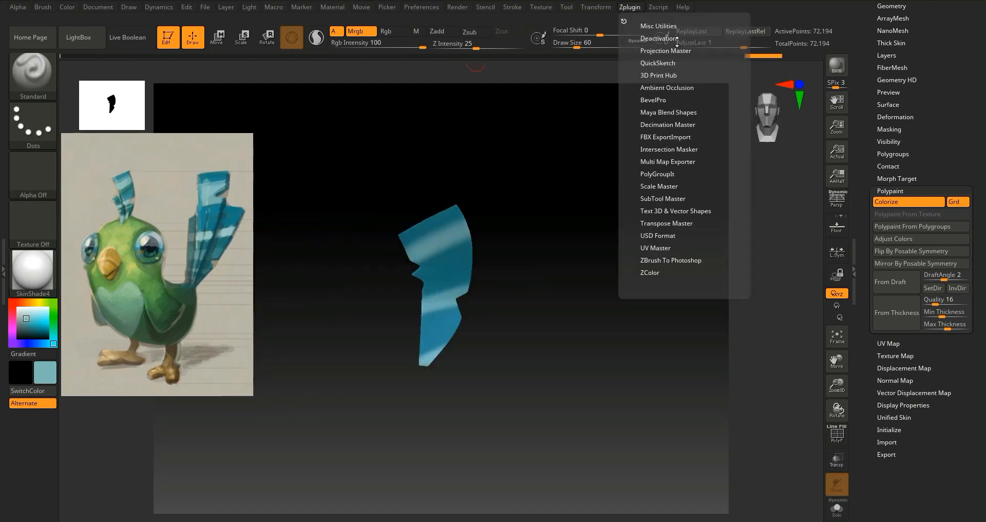
{"action": "left_click", "coordinate": [666, 162]}
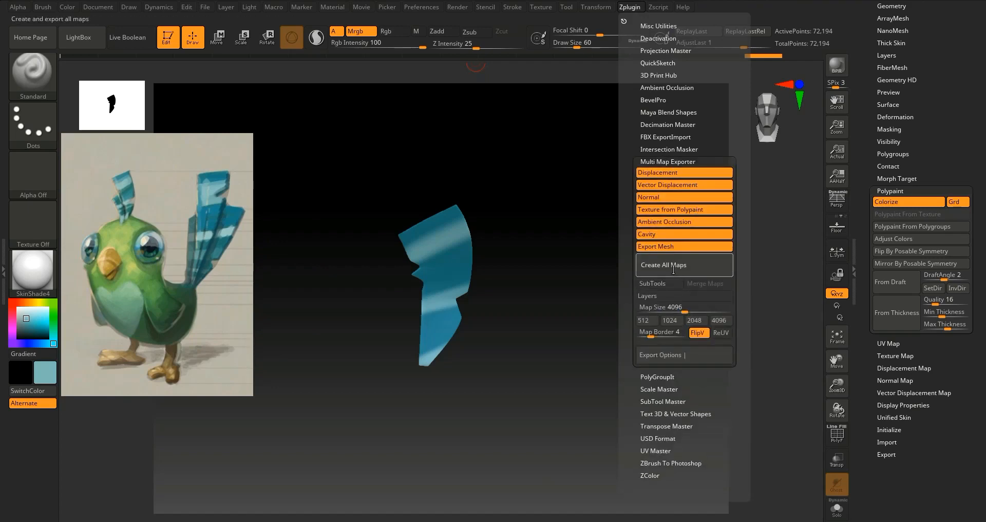
{"action": "left_click", "coordinate": [673, 269]}
{"action": "left_click", "coordinate": [395, 255]}
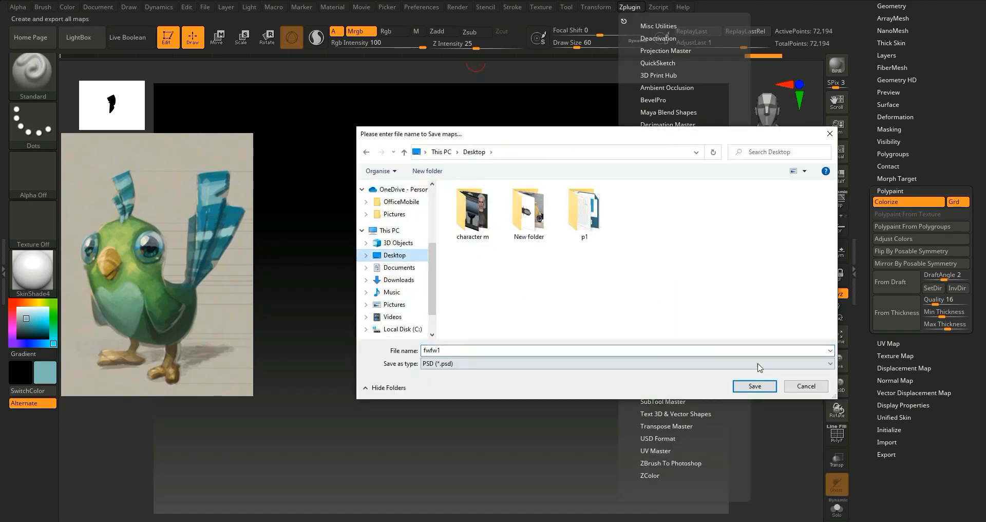
{"action": "left_click", "coordinate": [757, 386]}
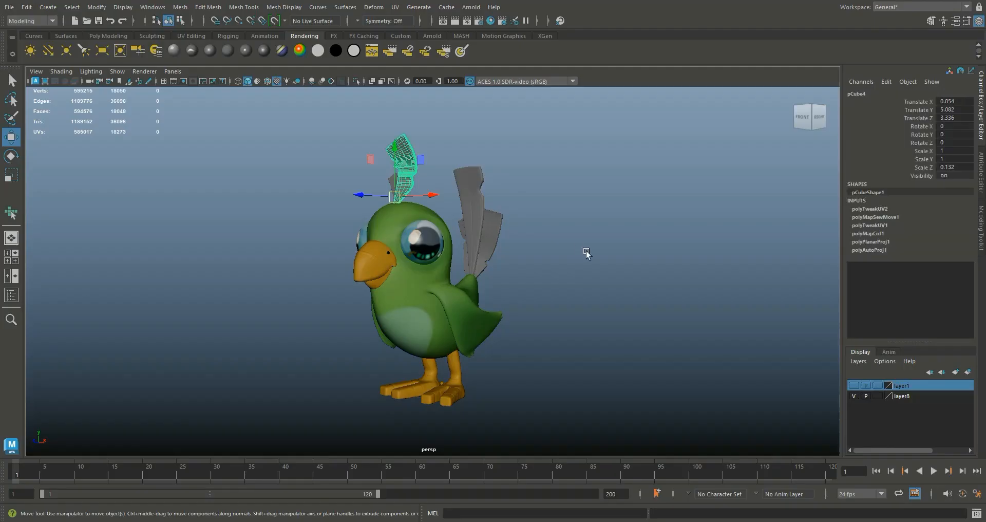
Step: In Maya, assign a new Blinn material named fw2 to the head feather, with Reflectivity 0, Specular Roll Off 0.404 and a darker Specular Color
{"action": "left_click_drag", "start_coordinate": [586, 253], "coordinate": [599, 263], "text": "alt"}
{"action": "left_click", "coordinate": [211, 50]}
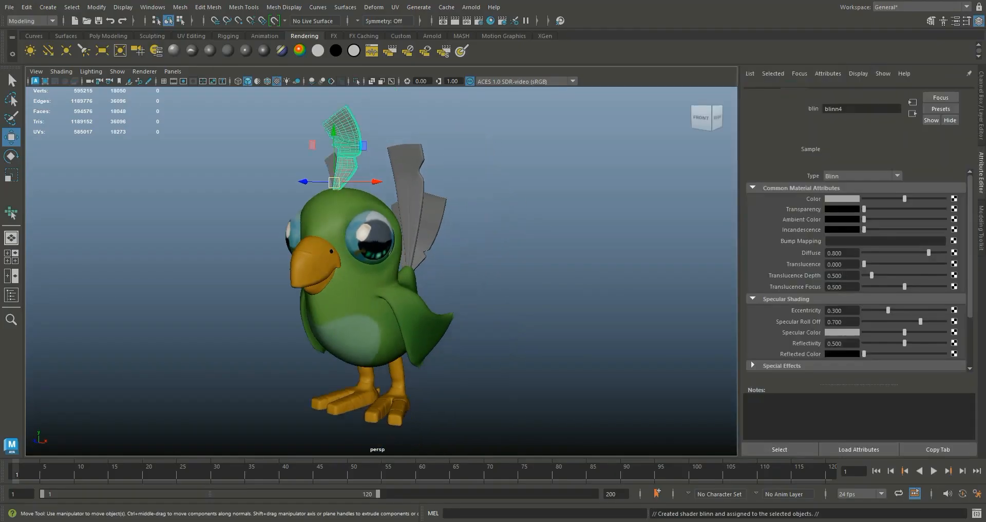
{"action": "left_click_drag", "start_coordinate": [873, 351], "coordinate": [864, 351]}
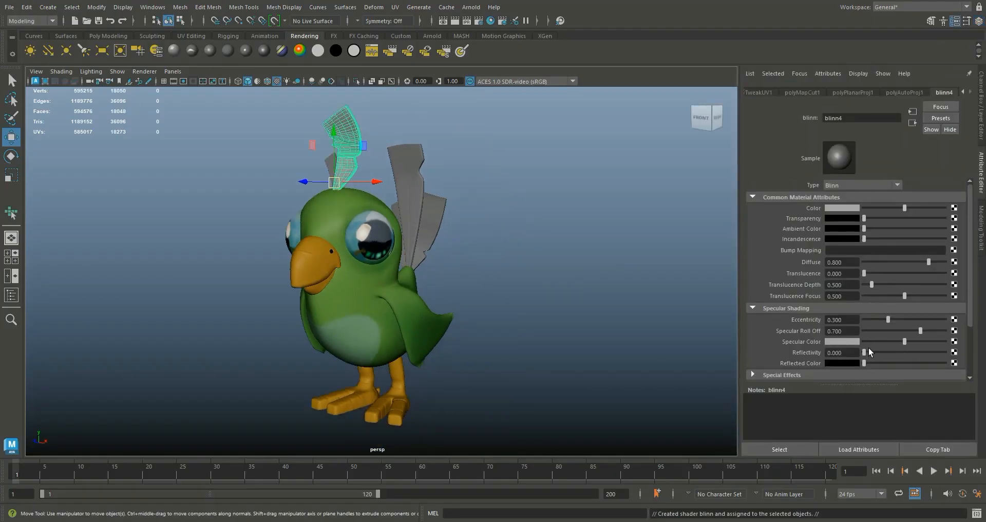
{"action": "left_click", "coordinate": [886, 341]}
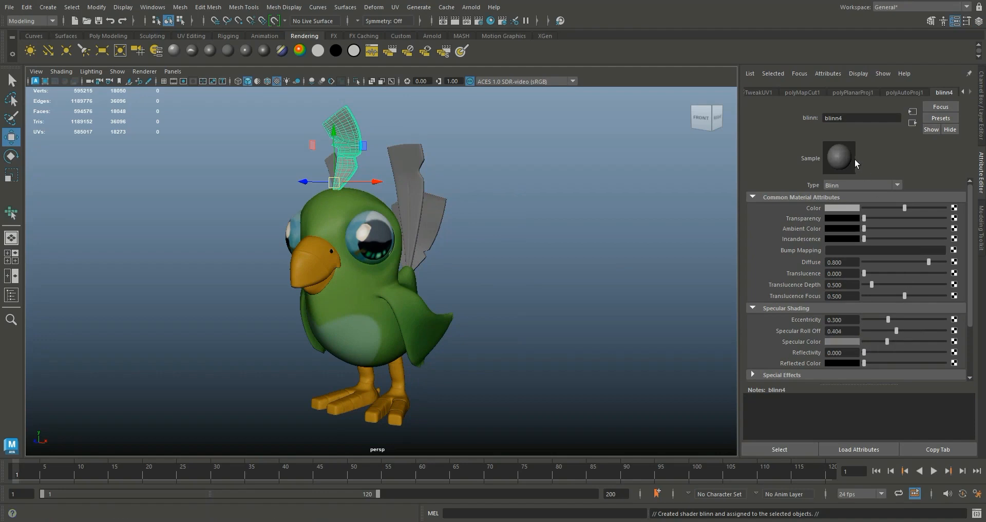
{"action": "double_click", "coordinate": [836, 118]}
{"action": "type", "text": "fw1"}
{"action": "left_click", "coordinate": [564, 182]}
Step: Connect a File texture to the fw2 material's Color and load fw1.tif from the Desktop p1 folder
{"action": "left_click", "coordinate": [344, 150]}
{"action": "left_click", "coordinate": [953, 207]}
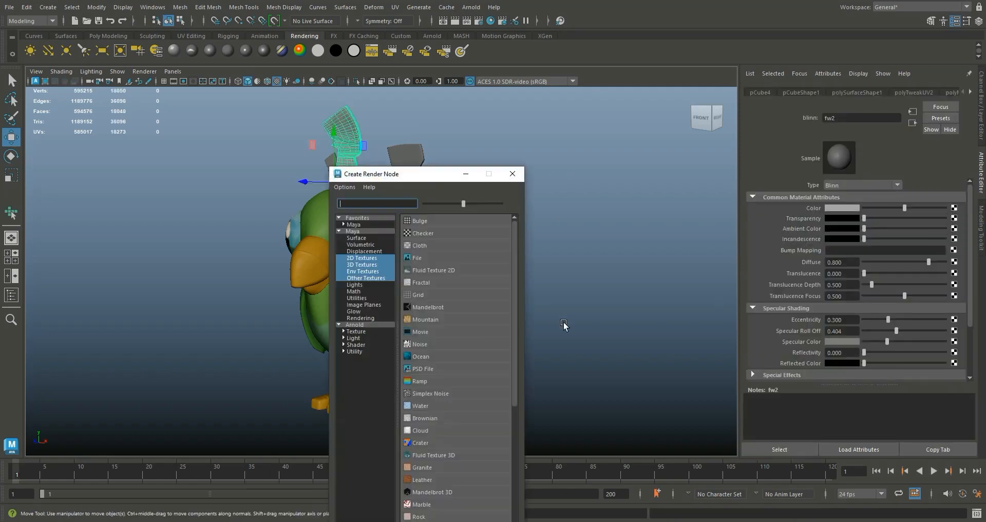
{"action": "left_click", "coordinate": [420, 257]}
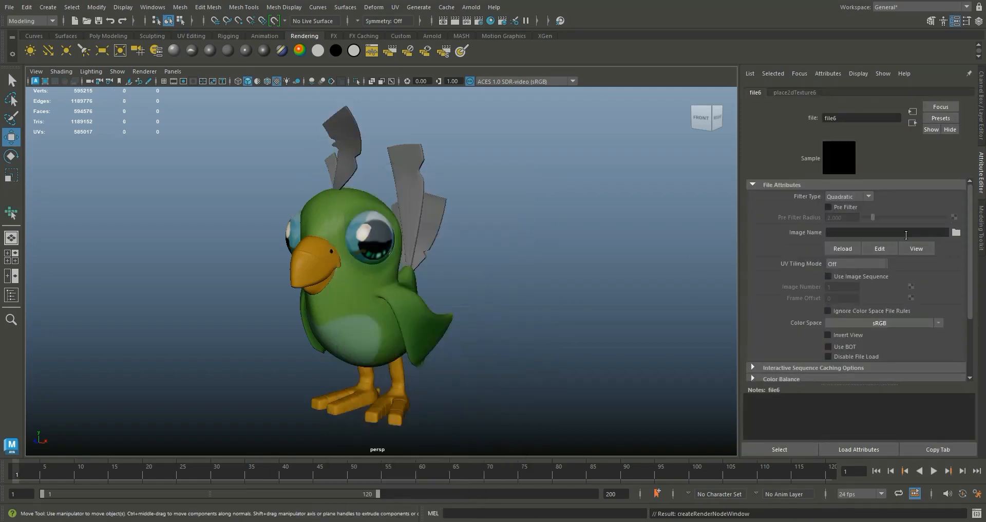
{"action": "left_click", "coordinate": [955, 233]}
{"action": "left_click", "coordinate": [274, 149]}
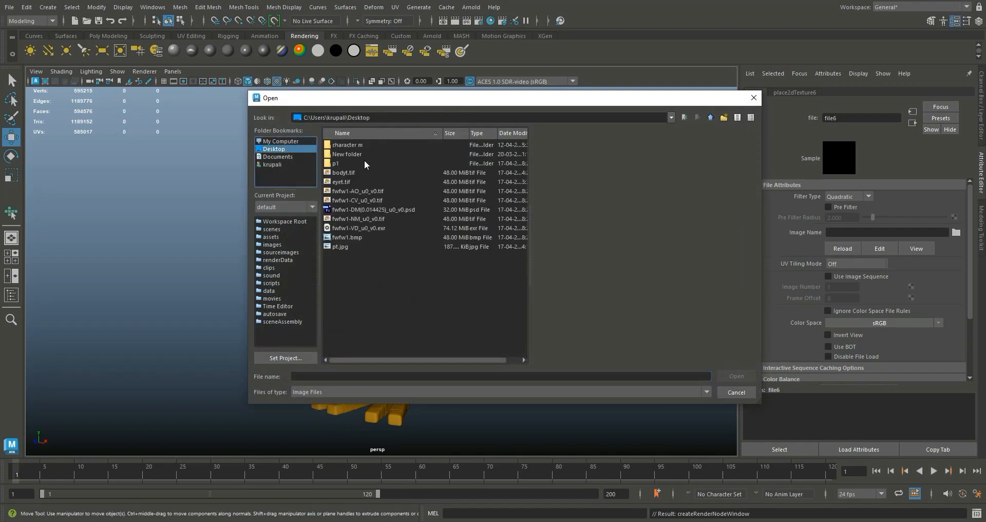
{"action": "double_click", "coordinate": [343, 164]}
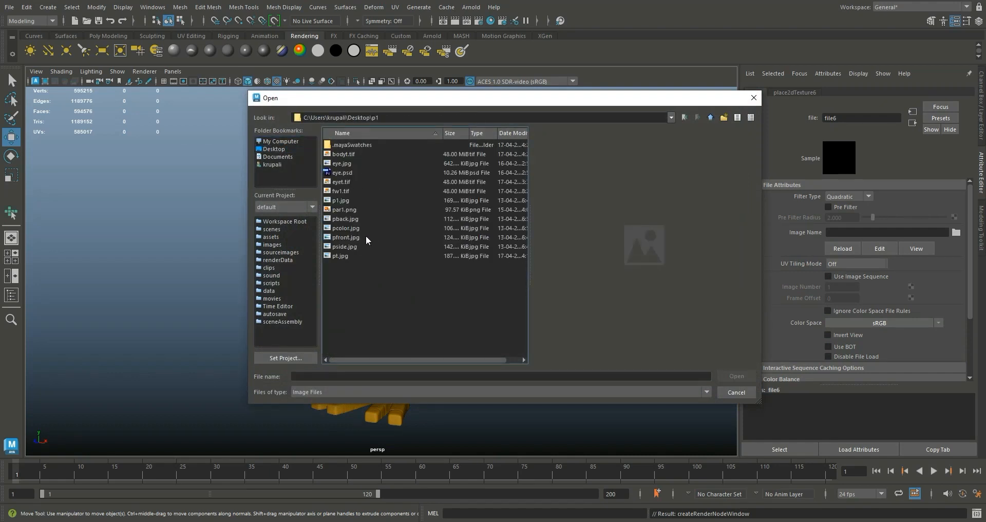
{"action": "left_click", "coordinate": [349, 190]}
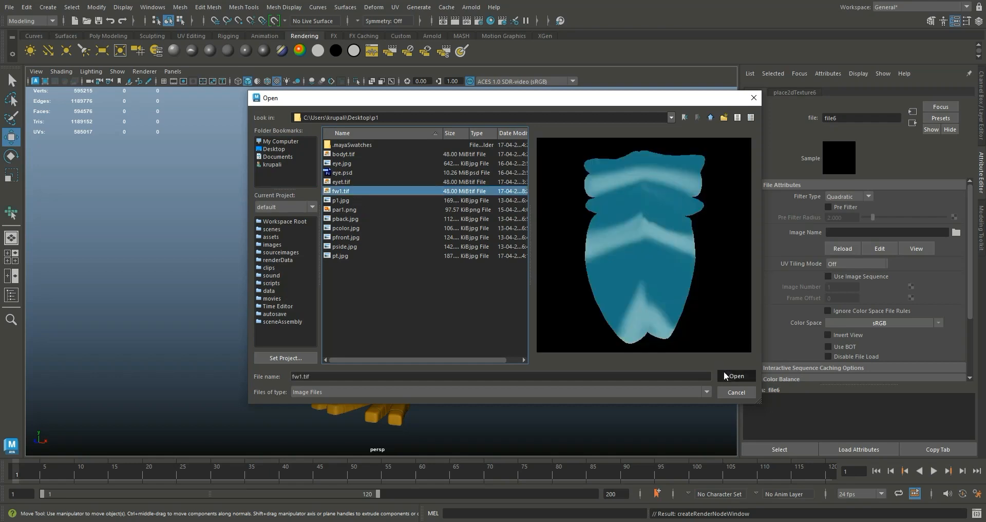
{"action": "left_click", "coordinate": [724, 373]}
Step: Raise the Ambient Color of the head feather's fw2 material slightly and check the parrot
{"action": "left_click", "coordinate": [568, 300]}
{"action": "left_click", "coordinate": [348, 161]}
{"action": "left_click_drag", "start_coordinate": [864, 229], "coordinate": [877, 229]}
{"action": "left_click", "coordinate": [541, 261]}
{"action": "mouse_move", "coordinate": [548, 260]}
{"action": "left_mouse_down", "text": "alt"}
{"action": "mouse_move", "coordinate": [519, 262]}
{"action": "mouse_move", "coordinate": [561, 264]}
{"action": "mouse_move", "coordinate": [537, 263]}
{"action": "left_mouse_up", "text": "alt"}
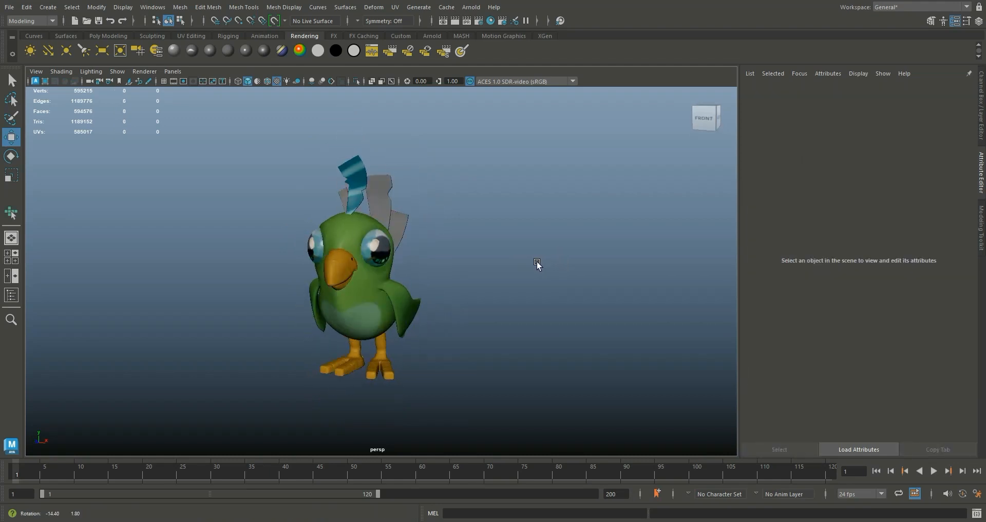
{"action": "scroll", "coordinate": [540, 266], "scroll_direction": "up", "scroll_amount": 2}
Step: Darken the feather material's Specular Color, brighten its Ambient Color, and set Eccentricity to 0.218 and Specular Roll Off to 0.263
{"action": "left_click", "coordinate": [331, 161]}
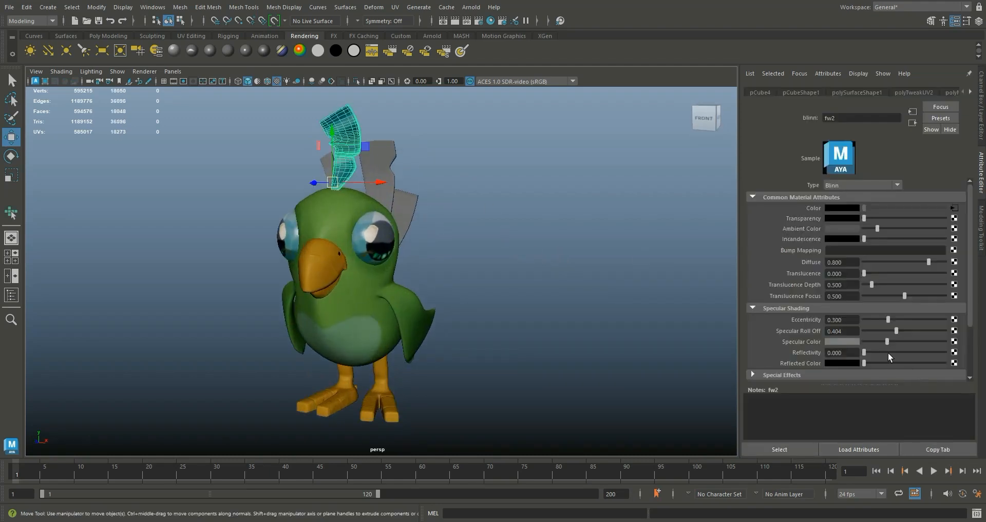
{"action": "left_click_drag", "start_coordinate": [883, 342], "coordinate": [880, 319]}
{"action": "left_click", "coordinate": [898, 330]}
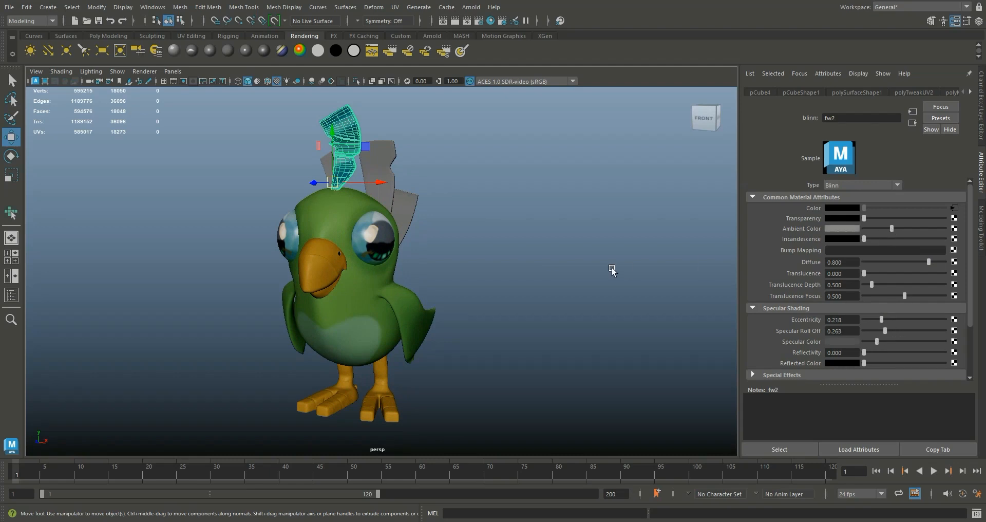
Step: Inspect the head feather's shading on the parrot from several angles and compare it with the reference image
{"action": "left_click", "coordinate": [618, 289]}
{"action": "scroll", "coordinate": [617, 289], "scroll_direction": "down", "scroll_amount": 3}
{"action": "scroll", "coordinate": [602, 277], "scroll_direction": "up", "scroll_amount": 3}
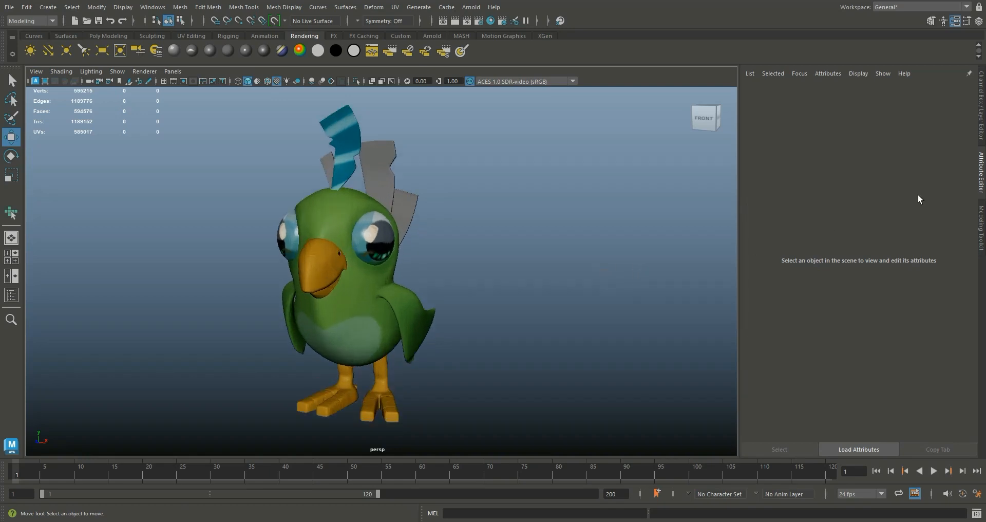
{"action": "left_click", "coordinate": [982, 133]}
{"action": "left_click_drag", "start_coordinate": [753, 260], "coordinate": [639, 267], "text": "alt"}
{"action": "scroll", "coordinate": [638, 268], "scroll_direction": "up", "scroll_amount": 2}
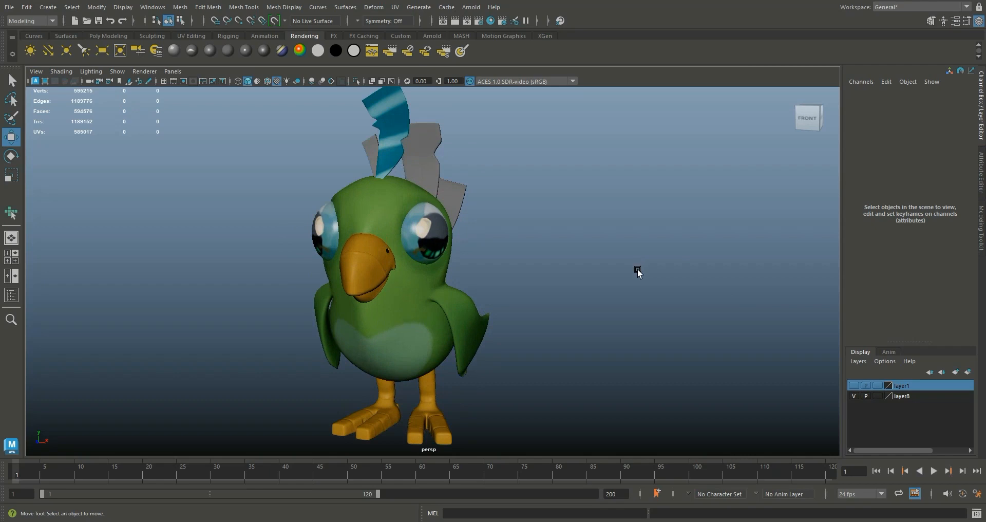
{"action": "left_click_drag", "start_coordinate": [519, 250], "coordinate": [565, 275], "text": "alt"}
{"action": "scroll", "coordinate": [563, 276], "scroll_direction": "down", "scroll_amount": 3}
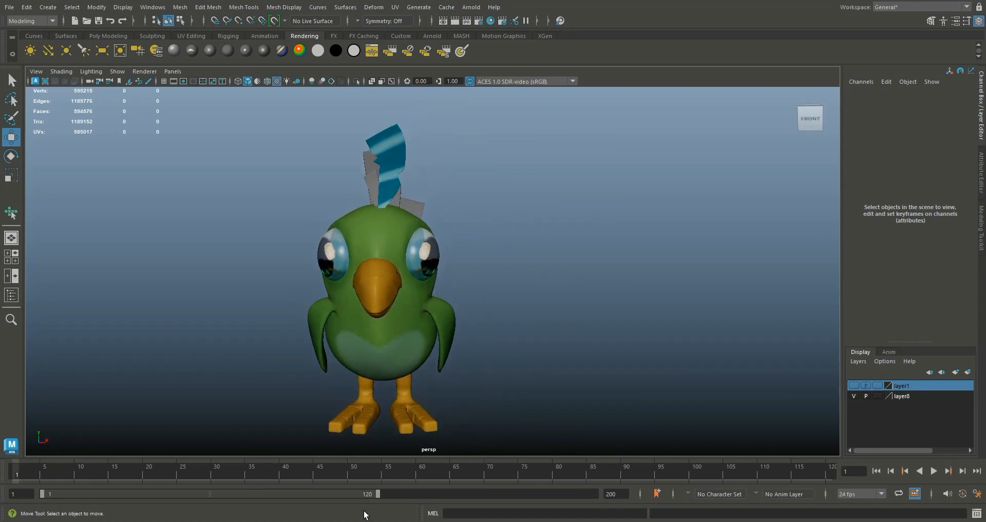
{"action": "left_click", "coordinate": [311, 521]}
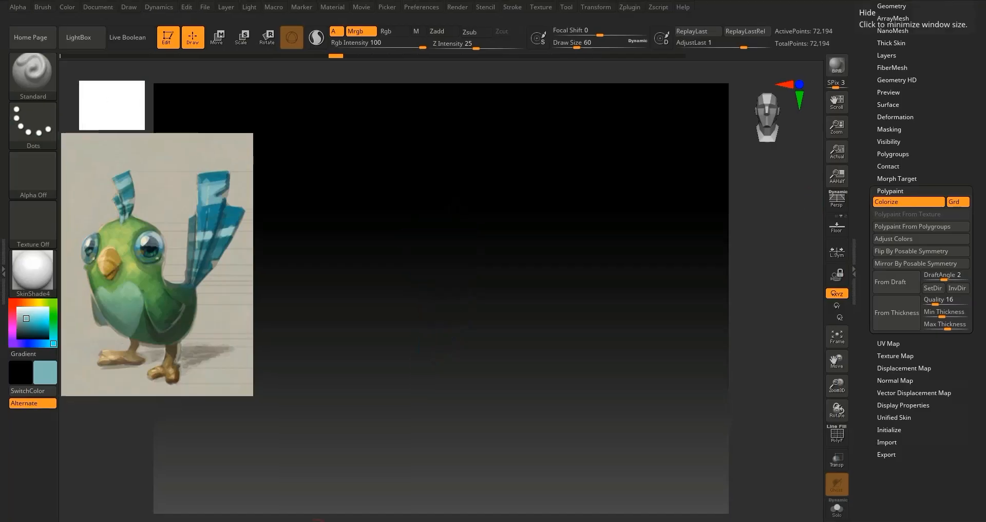
{"action": "left_click", "coordinate": [949, 1]}
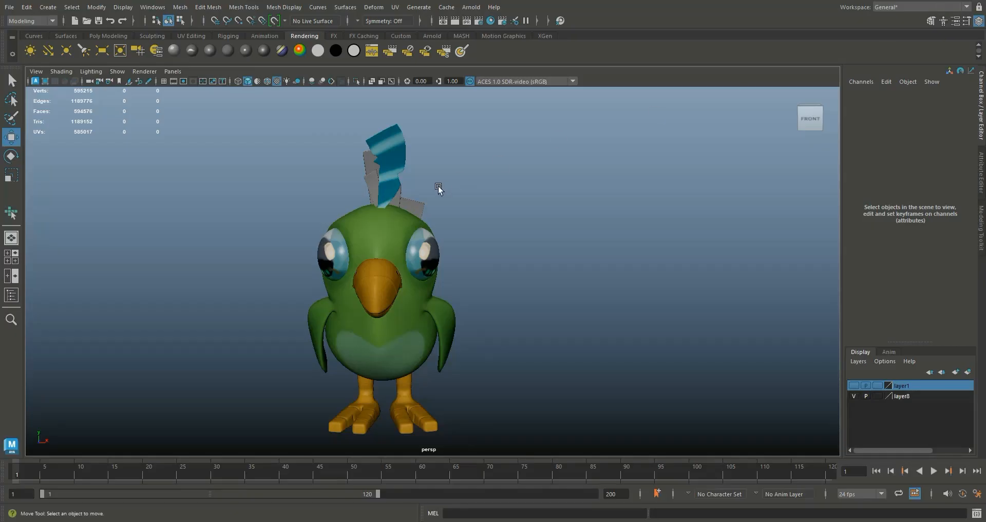
Step: Brighten the Ambient Color of the striped head feather's material and check it on the parrot
{"action": "left_click", "coordinate": [382, 166]}
{"action": "scroll", "coordinate": [530, 231], "scroll_direction": "up", "scroll_amount": 1}
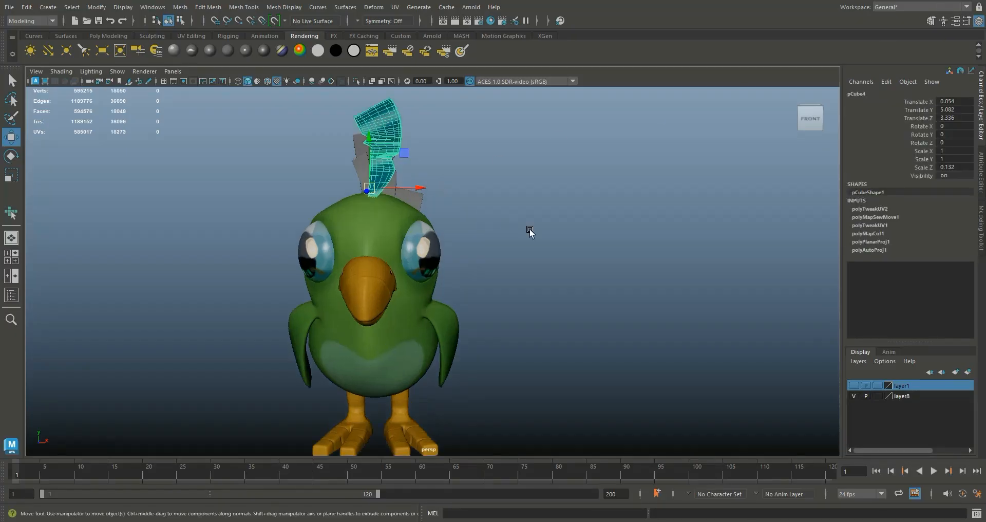
{"action": "left_click", "coordinate": [981, 175]}
{"action": "left_click_drag", "start_coordinate": [889, 229], "coordinate": [914, 228]}
{"action": "left_click", "coordinate": [581, 264]}
{"action": "scroll", "coordinate": [546, 282], "scroll_direction": "down", "scroll_amount": 2}
{"action": "scroll", "coordinate": [545, 283], "scroll_direction": "up", "scroll_amount": 2}
{"action": "left_click_drag", "start_coordinate": [544, 276], "coordinate": [512, 261], "text": "alt"}
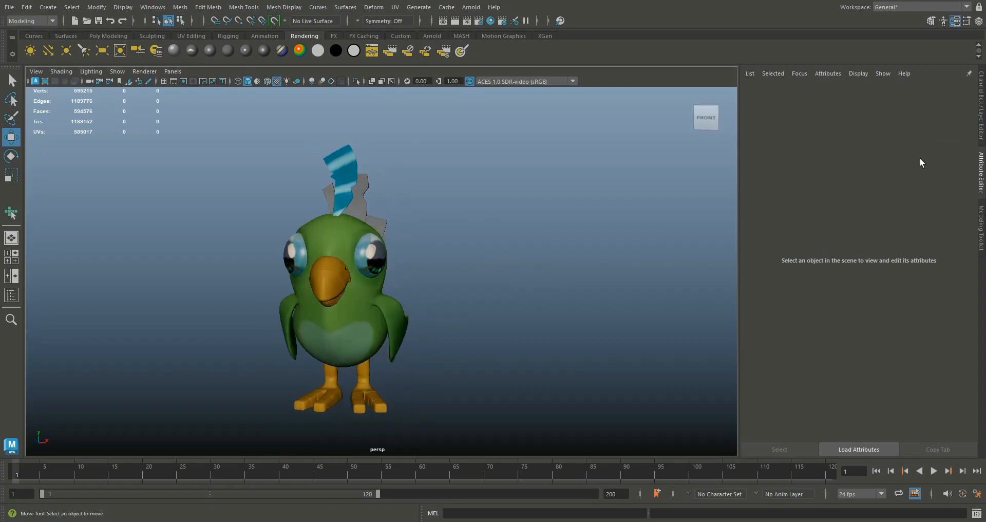
{"action": "left_click", "coordinate": [981, 129]}
Step: Apply a planar UV projection along the Z axis, fitted to the bounding box, to the small grey feather beside the striped head feather
{"action": "scroll", "coordinate": [579, 295], "scroll_direction": "up", "scroll_amount": 2}
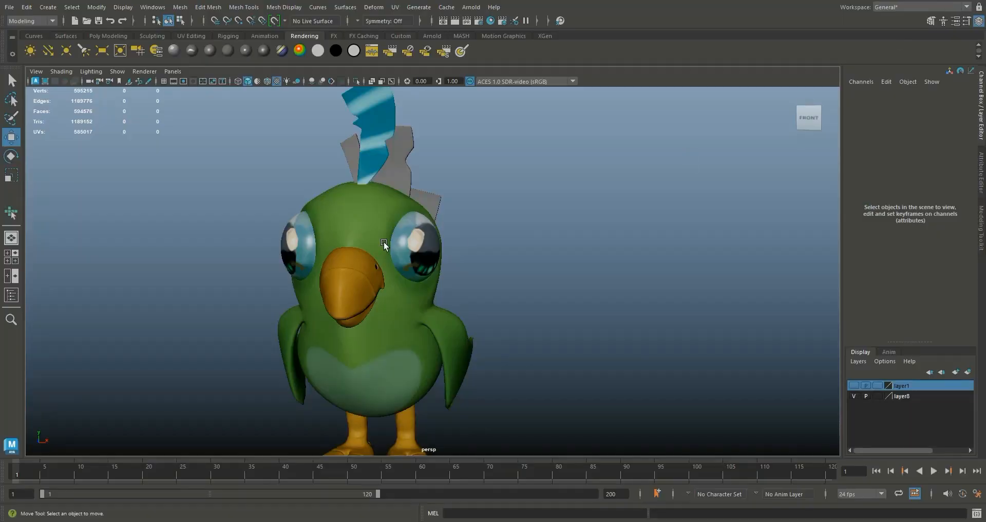
{"action": "left_click_drag", "start_coordinate": [383, 241], "coordinate": [510, 213], "text": "alt"}
{"action": "left_click", "coordinate": [374, 184]}
{"action": "scroll", "coordinate": [599, 242], "scroll_direction": "up", "scroll_amount": 4}
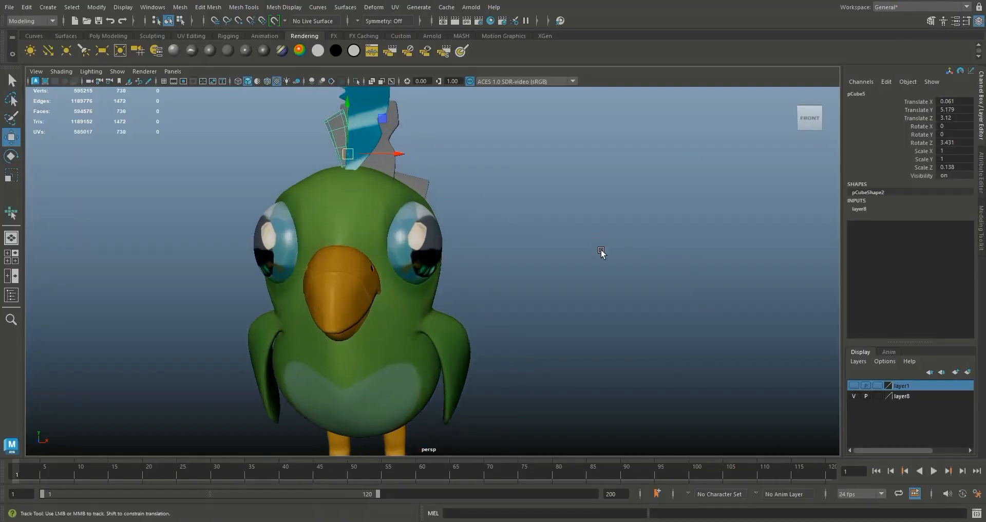
{"action": "left_click", "coordinate": [395, 7]}
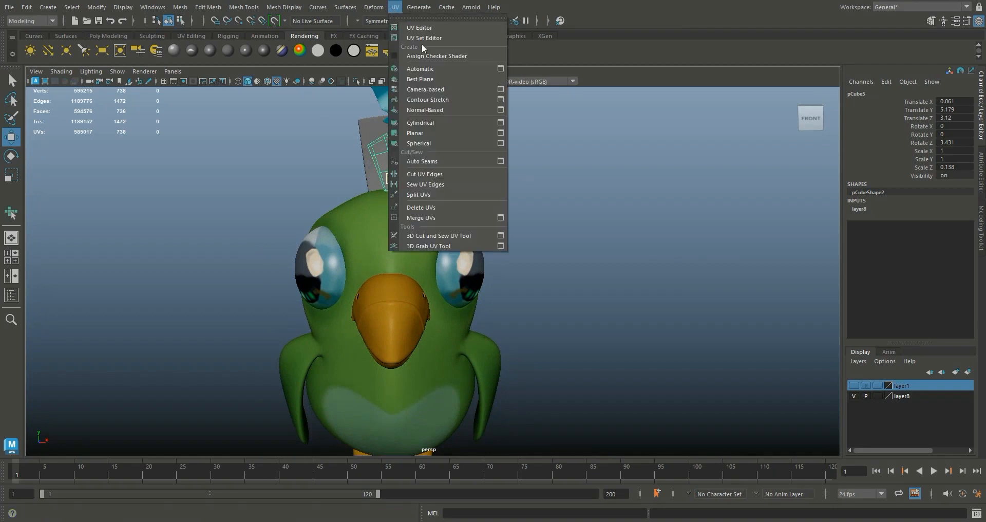
{"action": "left_click", "coordinate": [501, 133]}
{"action": "left_click", "coordinate": [239, 349]}
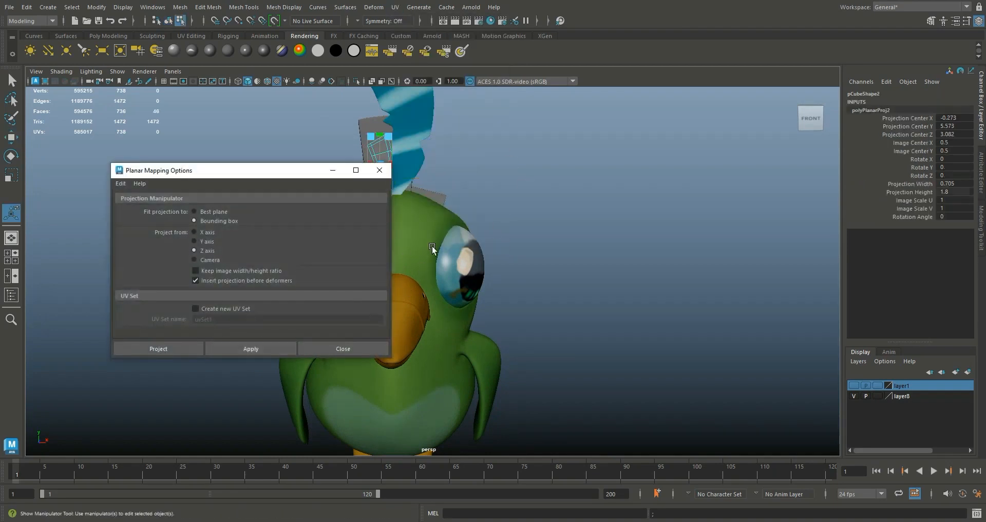
{"action": "right_click_drag", "start_coordinate": [383, 154], "coordinate": [447, 137]}
{"action": "left_click", "coordinate": [475, 177]}
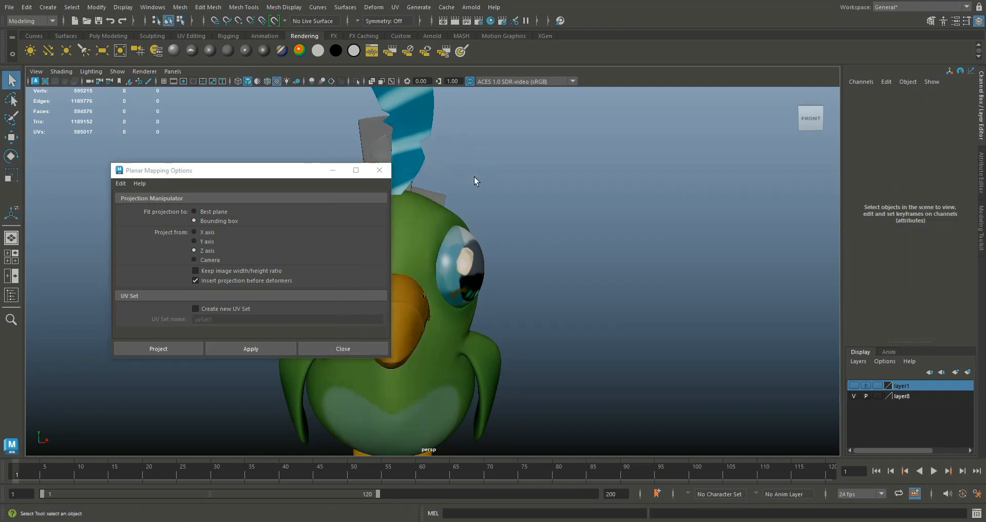
{"action": "left_click", "coordinate": [384, 171]}
{"action": "left_click", "coordinate": [382, 156]}
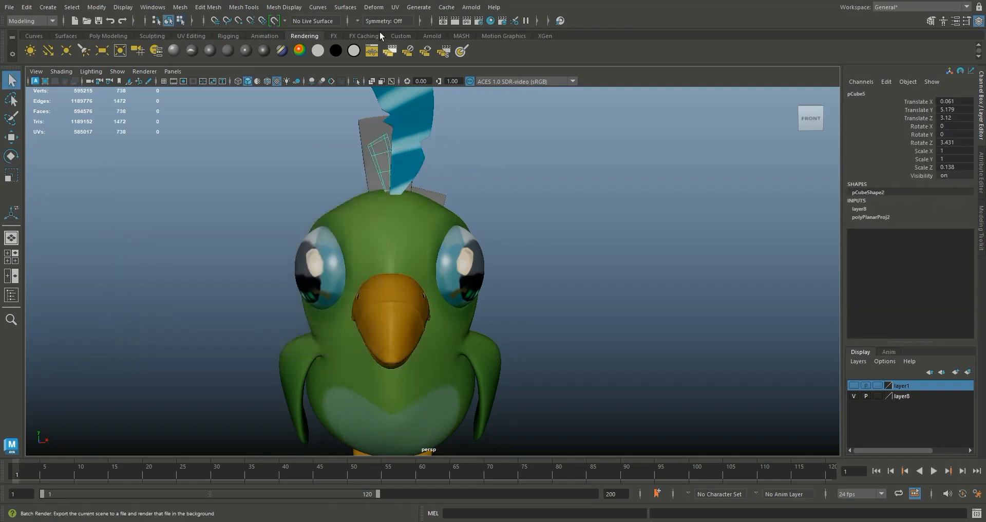
Step: Scale the small feather's UV shell down uniformly in the UV Editor, keeping it well within the 0 to 1 space
{"action": "left_click", "coordinate": [395, 7]}
{"action": "left_click", "coordinate": [412, 23]}
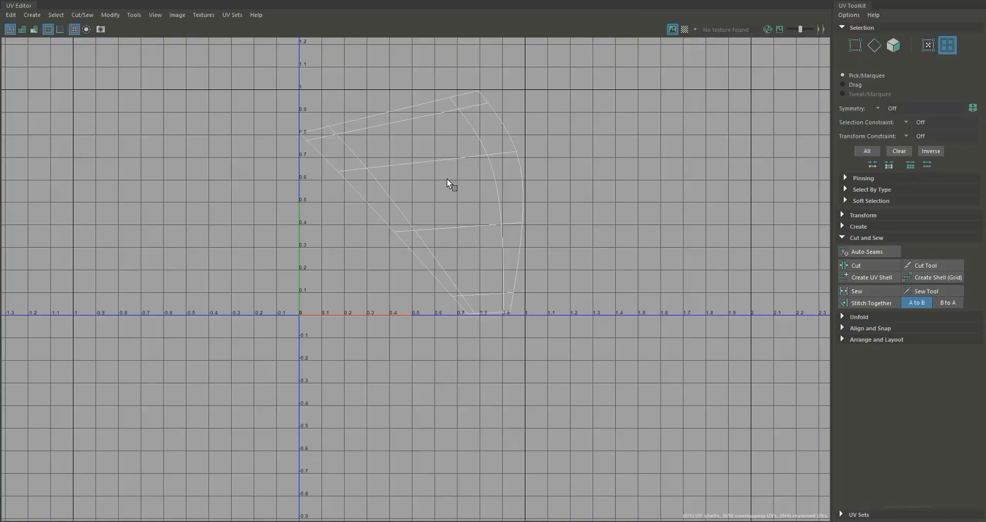
{"action": "scroll", "coordinate": [449, 180], "scroll_direction": "up", "scroll_amount": 1}
{"action": "right_click_drag", "start_coordinate": [486, 152], "coordinate": [431, 134]}
{"action": "left_click", "coordinate": [443, 153]}
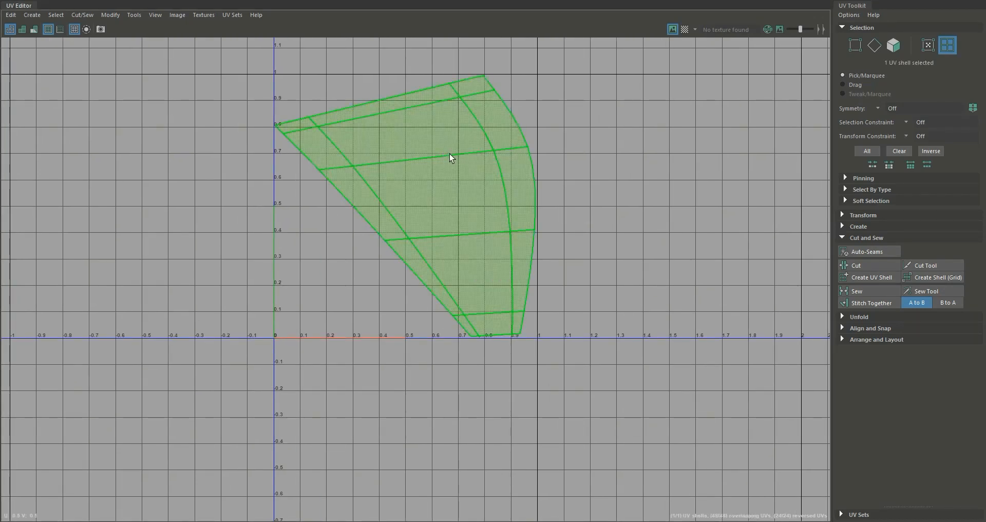
{"action": "key", "text": "r"}
{"action": "left_click_drag", "start_coordinate": [500, 202], "coordinate": [386, 187]}
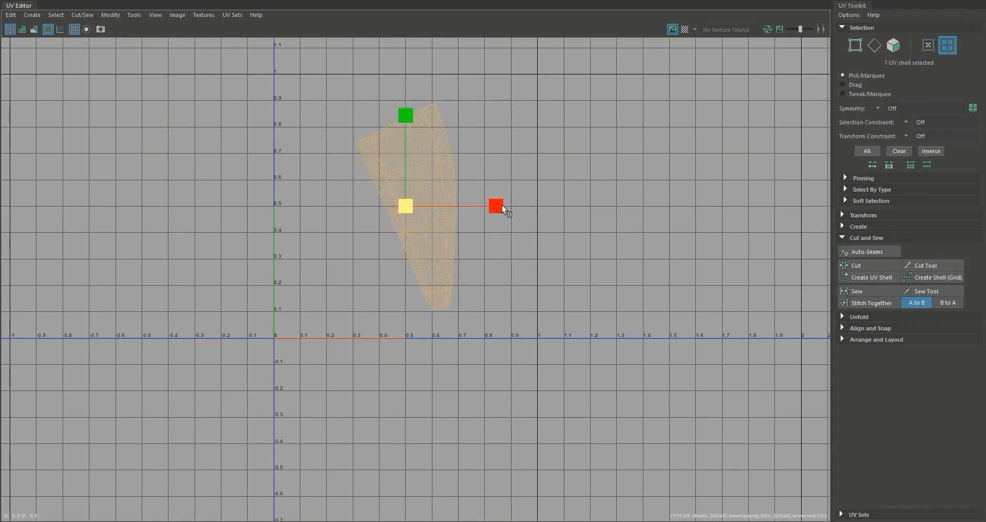
{"action": "left_click", "coordinate": [608, 154]}
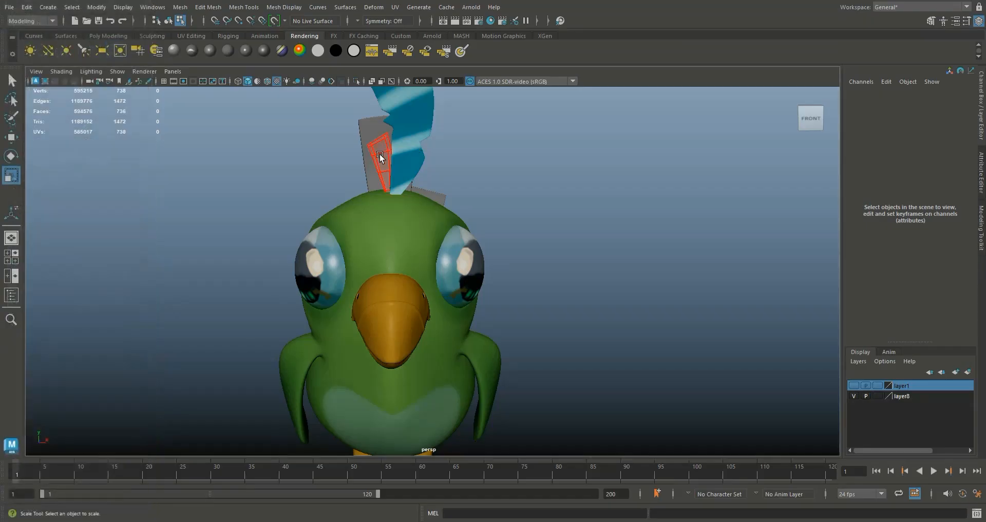
Step: Export the selected small feather as an OBJ file named fw2 to the Desktop
{"action": "right_click", "coordinate": [380, 153]}
{"action": "left_click", "coordinate": [382, 154]}
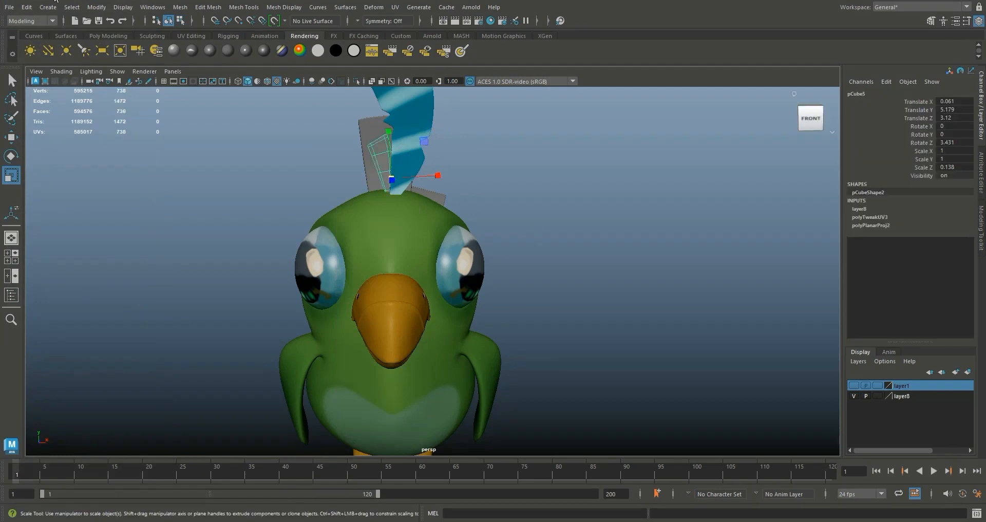
{"action": "left_click", "coordinate": [9, 6]}
{"action": "left_click", "coordinate": [44, 143]}
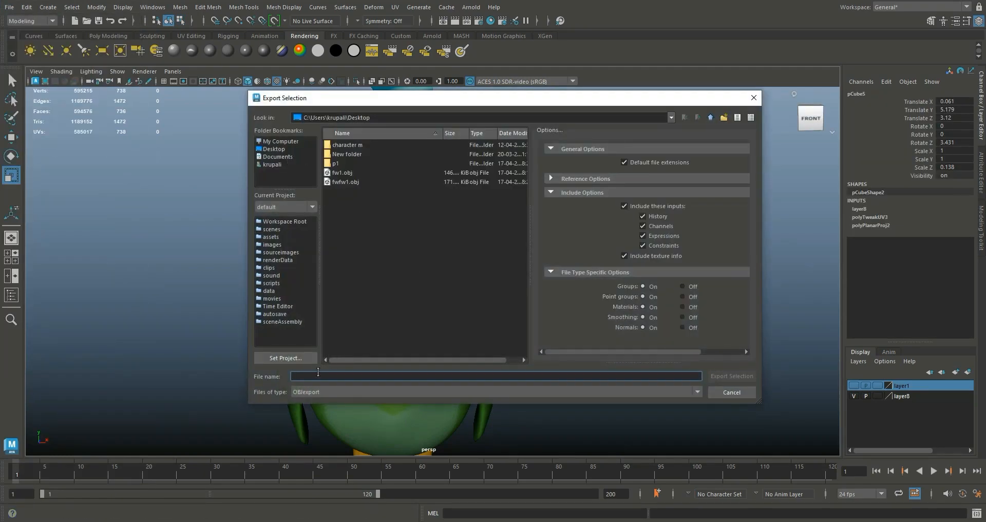
{"action": "type", "text": "fw2"}
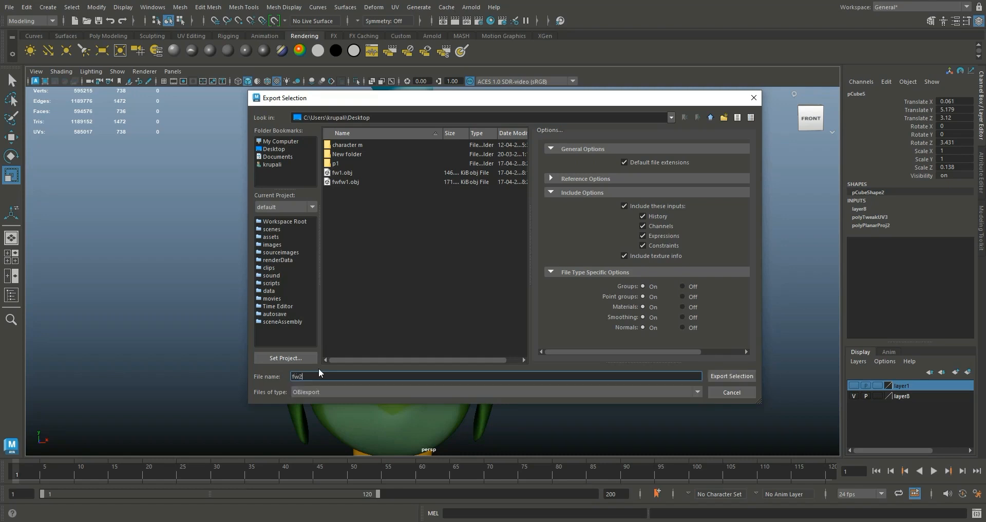
{"action": "left_click", "coordinate": [731, 376]}
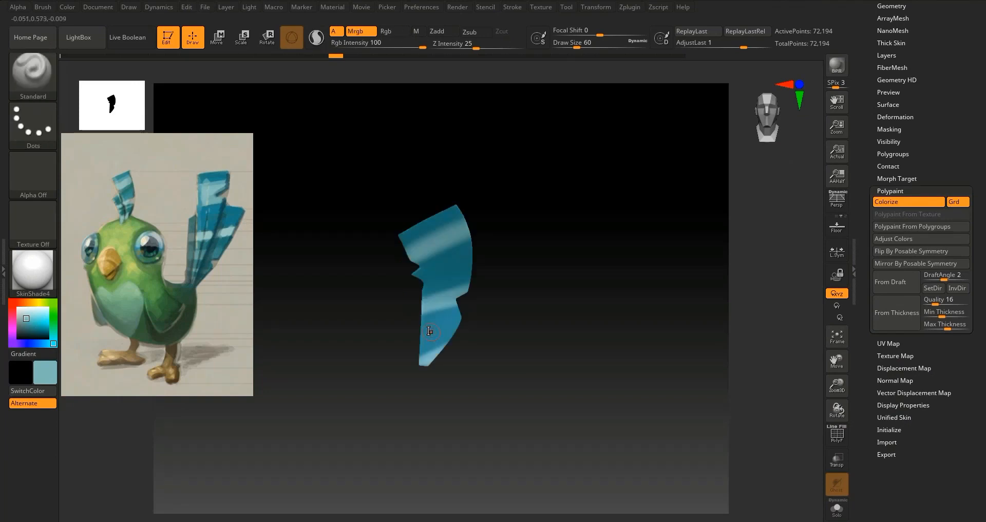
Step: Switch to ZBrush and start a new document without saving the changes to the current one
{"action": "left_click", "coordinate": [105, 7]}
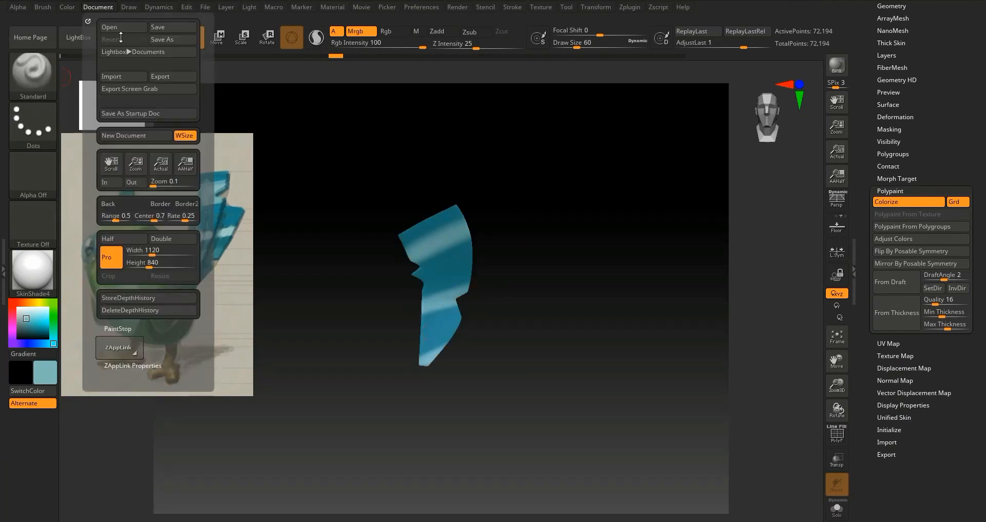
{"action": "left_click", "coordinate": [137, 135]}
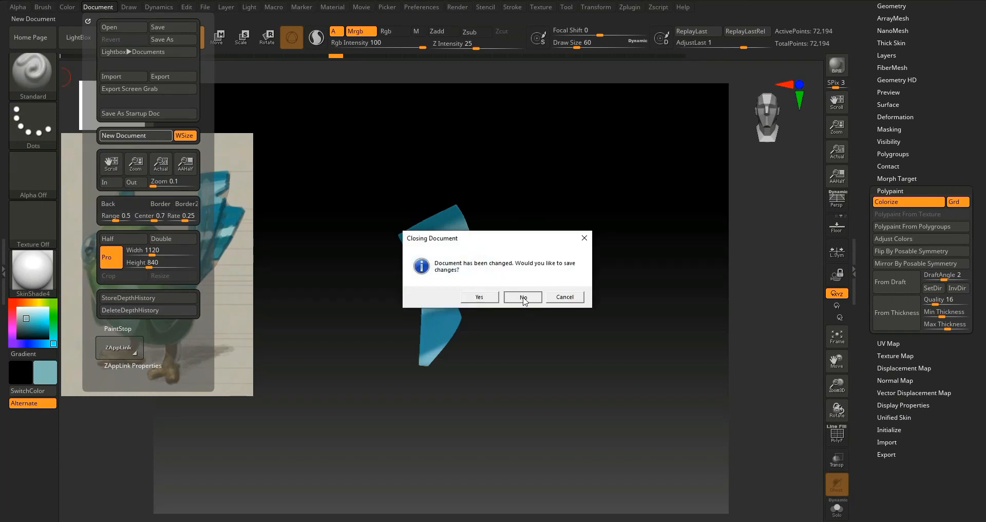
{"action": "left_click", "coordinate": [522, 297]}
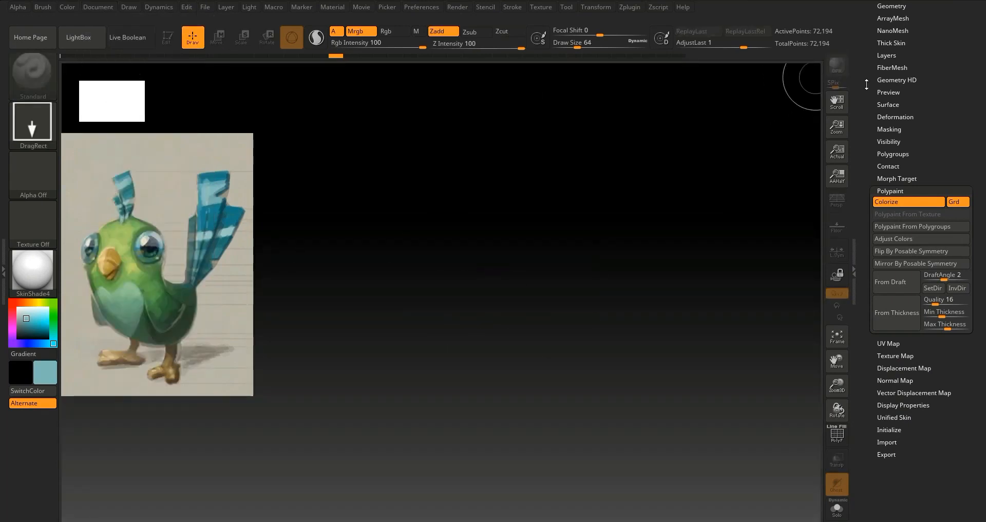
Step: Import the fw2 mesh from the Desktop, place it on the canvas in edit mode, and frame it
{"action": "left_click_drag", "start_coordinate": [866, 85], "coordinate": [866, 292]}
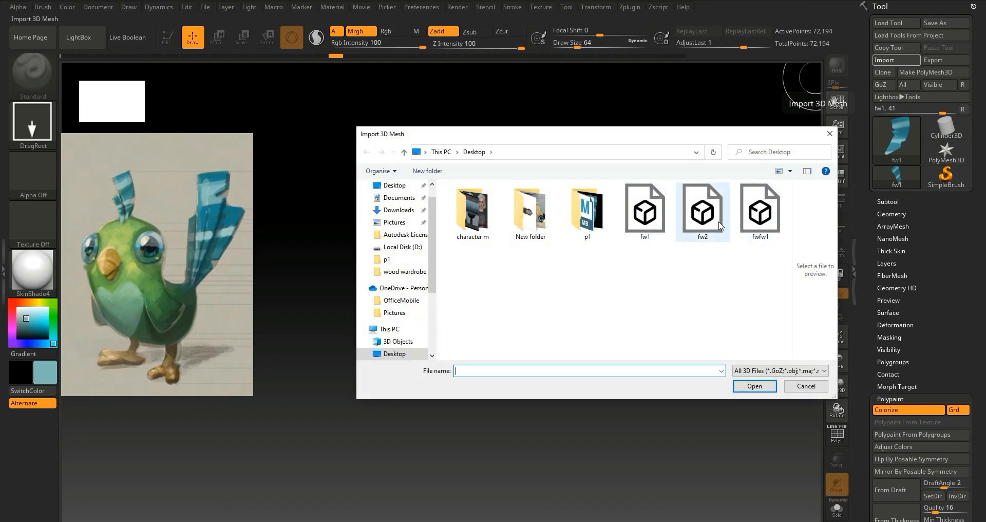
{"action": "left_click", "coordinate": [719, 226]}
{"action": "left_click", "coordinate": [754, 385]}
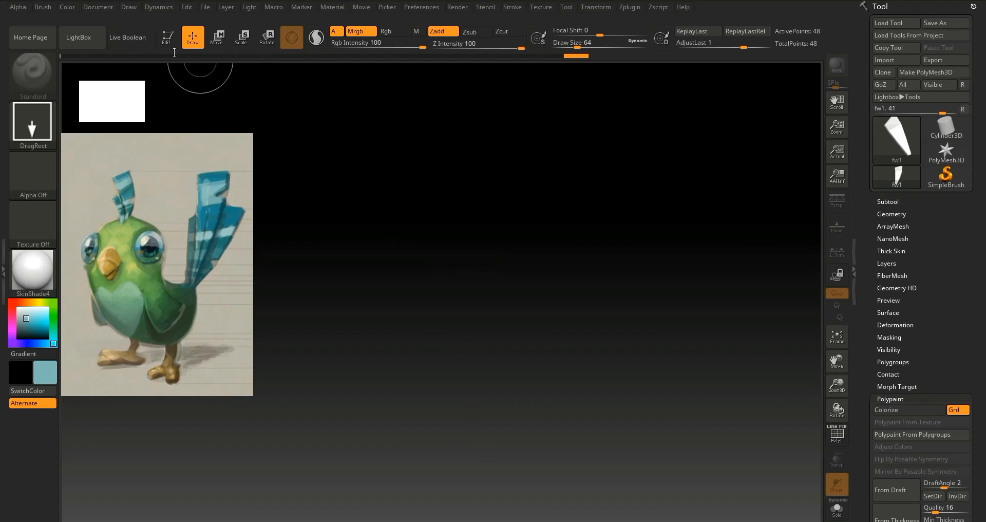
{"action": "key", "text": "t"}
{"action": "left_click", "coordinate": [842, 341]}
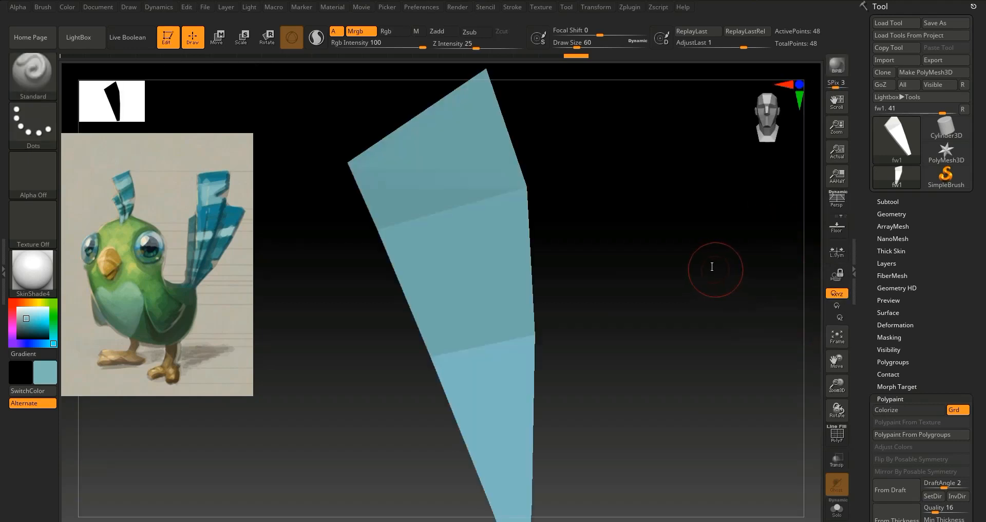
Step: Divide the imported feather to subdivision level 5 with Smt off and inspect its surface
{"action": "left_click", "coordinate": [891, 214]}
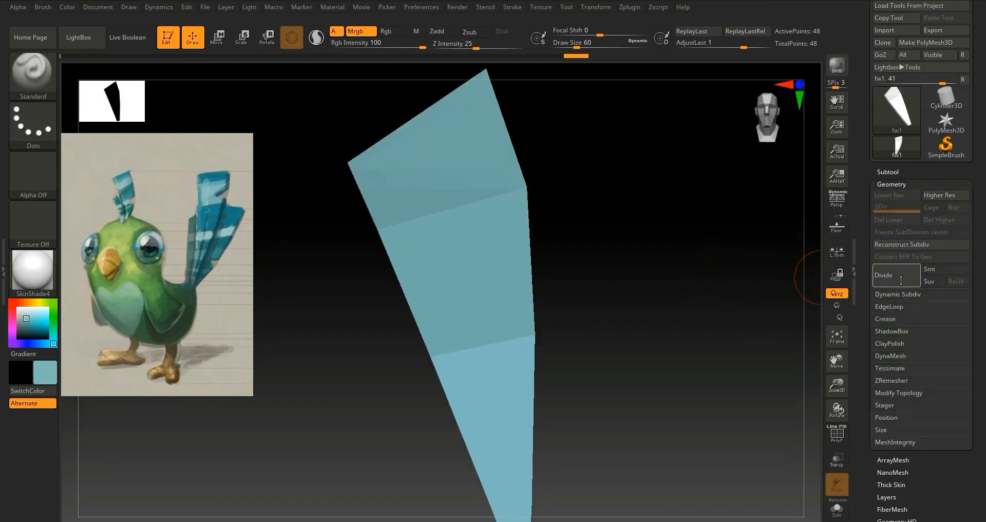
{"action": "left_click", "coordinate": [900, 279]}
{"action": "left_click", "coordinate": [899, 279]}
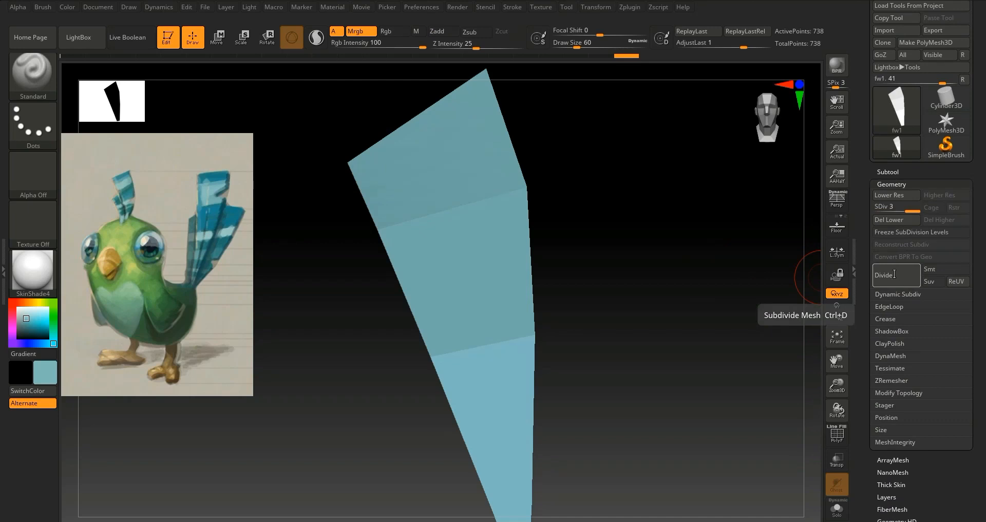
{"action": "left_click_drag", "start_coordinate": [862, 228], "coordinate": [867, 229]}
{"action": "left_click", "coordinate": [887, 179]}
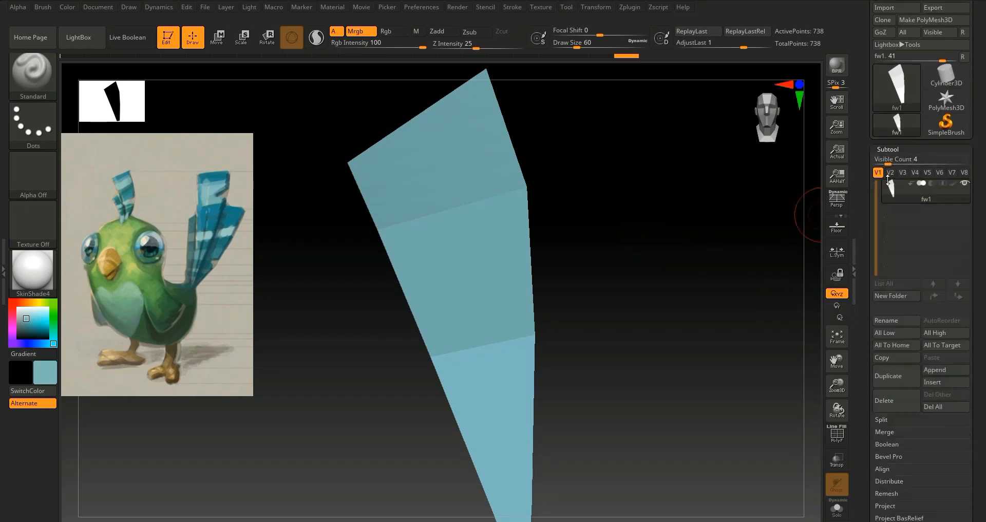
{"action": "mouse_move", "coordinate": [899, 222]}
{"action": "left_click", "coordinate": [888, 149]}
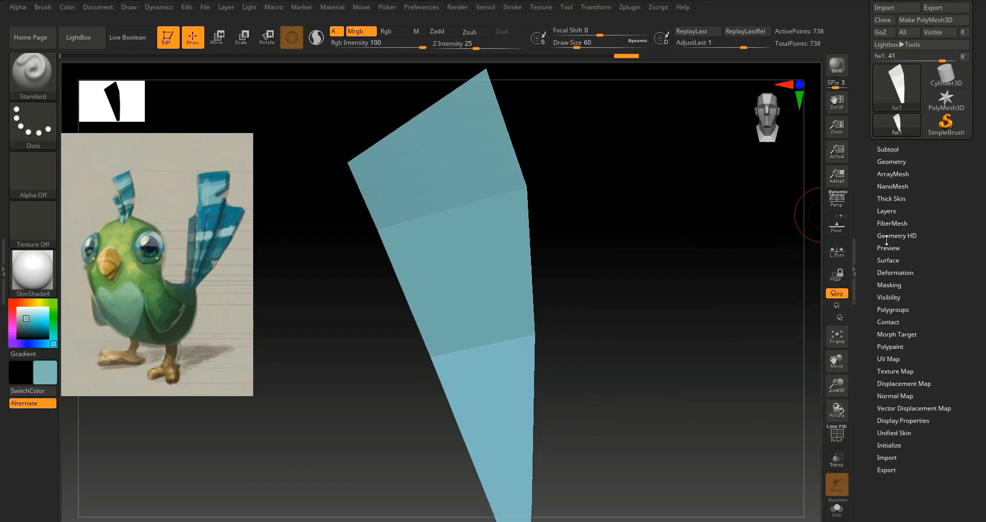
{"action": "left_click", "coordinate": [891, 162]}
{"action": "left_click", "coordinate": [884, 252]}
{"action": "left_click", "coordinate": [884, 252]}
{"action": "left_click_drag", "start_coordinate": [793, 243], "coordinate": [509, 242]}
{"action": "left_click_drag", "start_coordinate": [622, 236], "coordinate": [654, 242]}
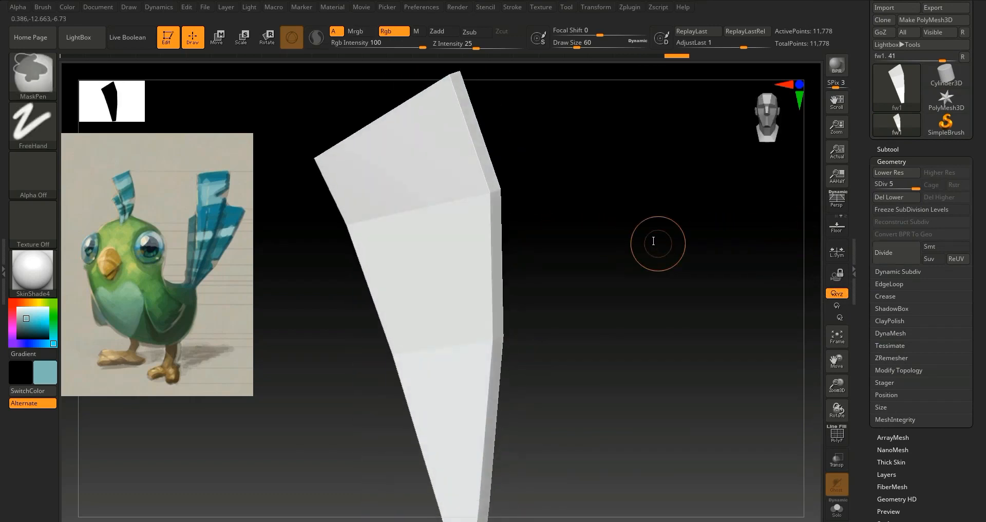
Step: Undo the recent subdivisions of the feather mesh
{"action": "key", "text": "ctrl+z"}
{"action": "key", "text": "ctrl+z"}
{"action": "key", "text": "ctrl+z"}
{"action": "key", "text": "ctrl+z"}
{"action": "key", "text": "ctrl+z"}
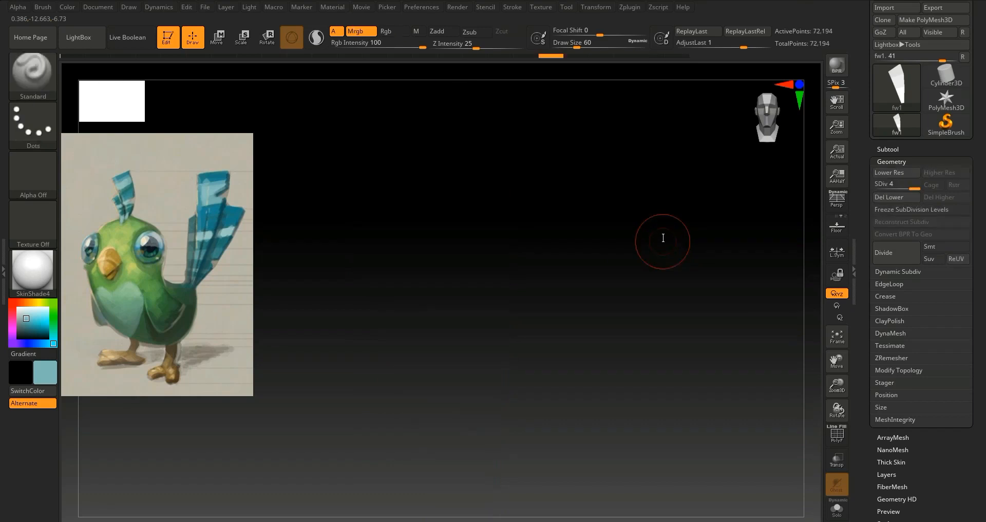
Step: Go to the lowest subdivision level, delete the higher levels, and divide the mesh to level 4 with Smt on
{"action": "left_click_drag", "start_coordinate": [901, 186], "coordinate": [855, 188]}
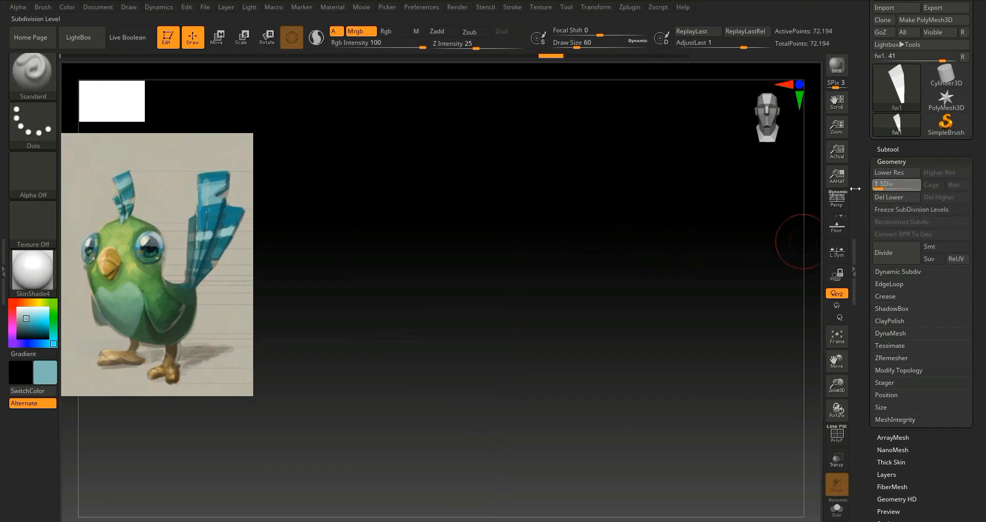
{"action": "left_click", "coordinate": [938, 198]}
{"action": "left_click", "coordinate": [896, 260]}
{"action": "left_click", "coordinate": [896, 259]}
{"action": "left_click", "coordinate": [897, 260]}
{"action": "left_click", "coordinate": [896, 259]}
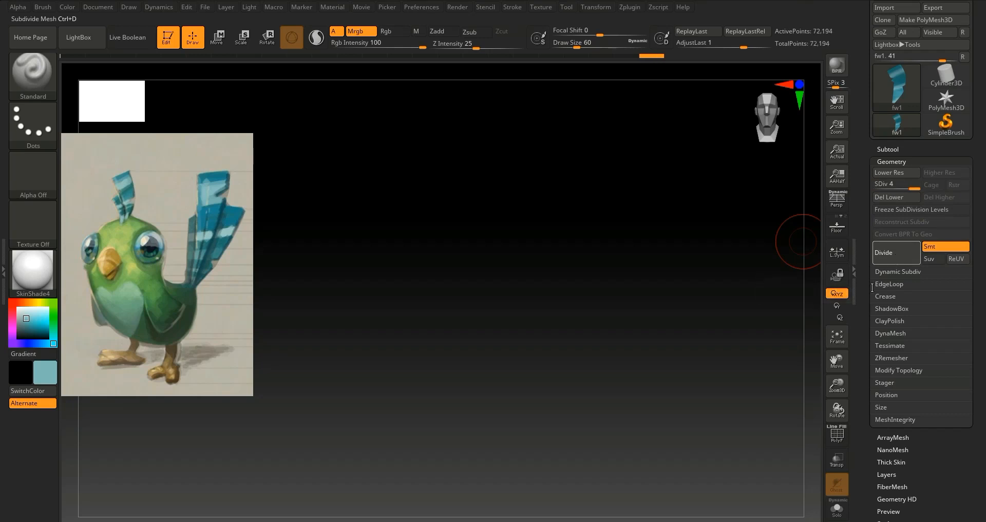
Step: Frame the feather and undo its latest subdivisions back to level 3
{"action": "left_click", "coordinate": [837, 340]}
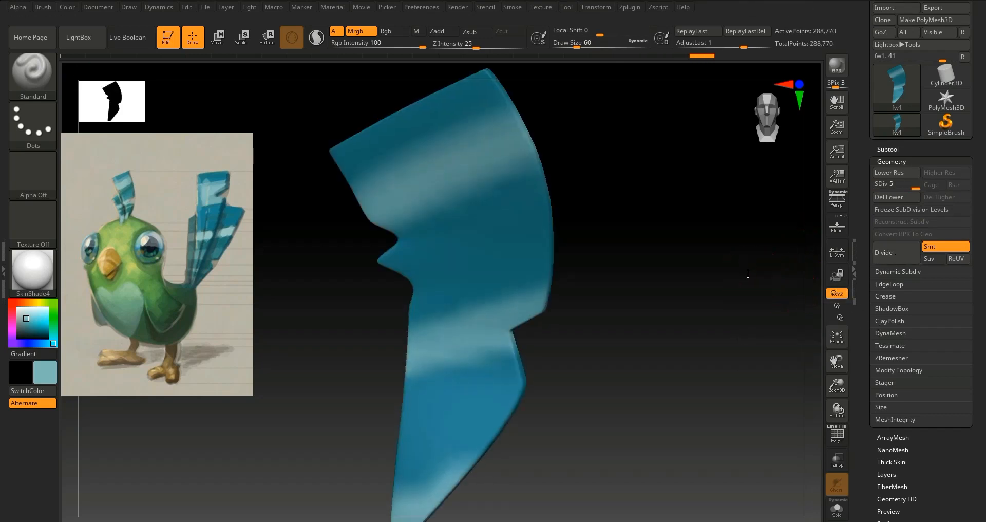
{"action": "key", "text": "ctrl"}
{"action": "key", "text": "ctrl+z"}
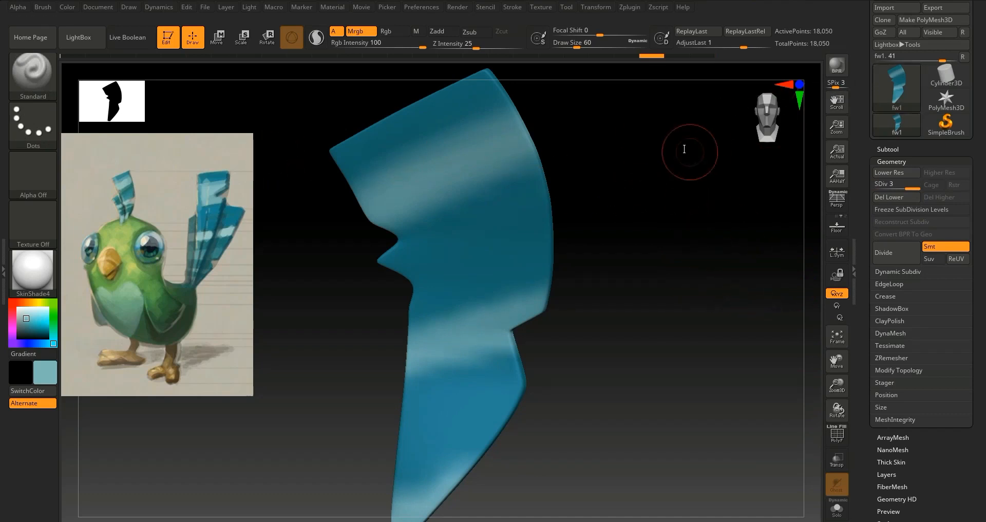
{"action": "key", "text": "ctrl"}
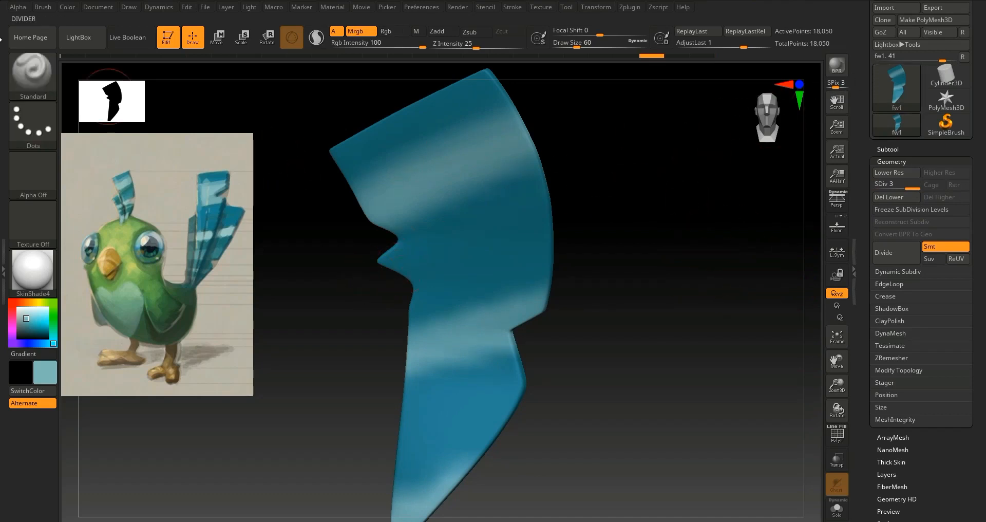
Step: Start a new document without saving the changes to the current one
{"action": "left_click", "coordinate": [107, 6]}
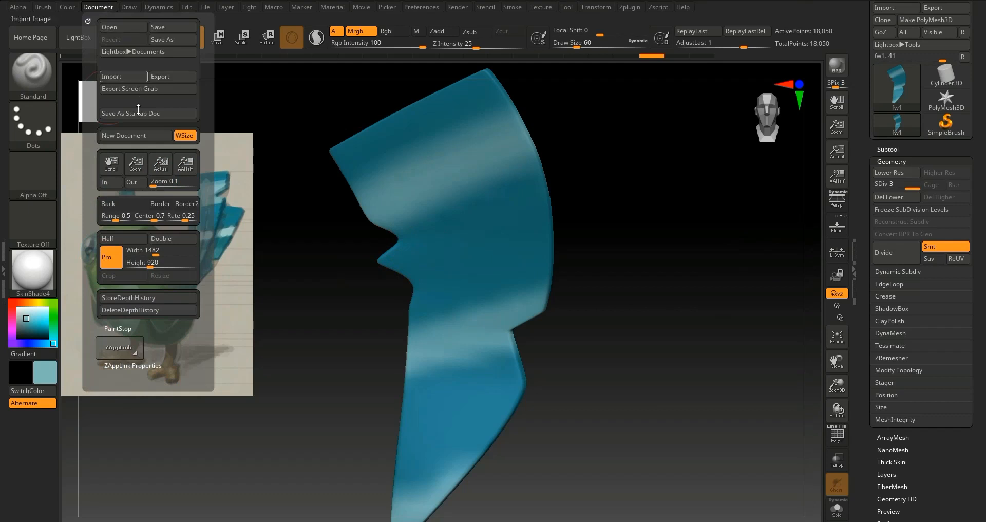
{"action": "left_click", "coordinate": [135, 135]}
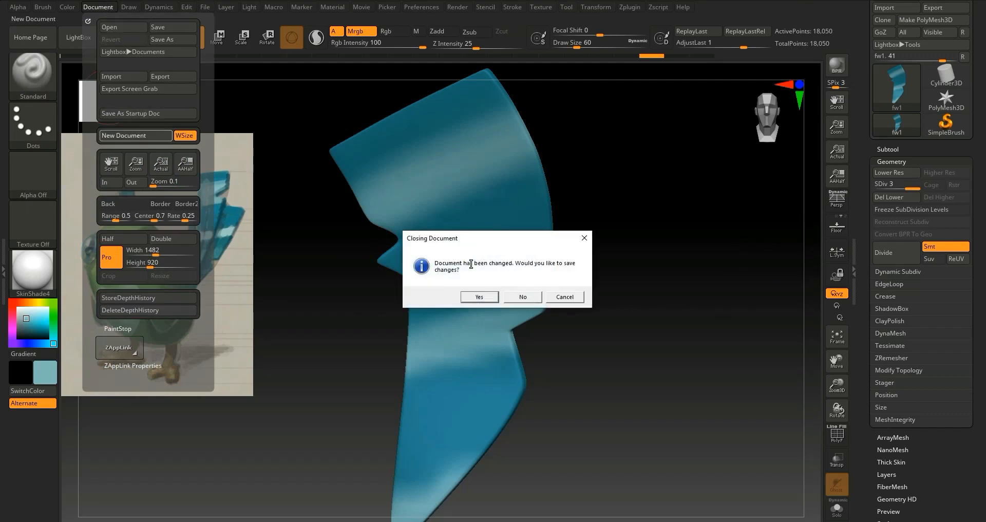
{"action": "left_click", "coordinate": [523, 297]}
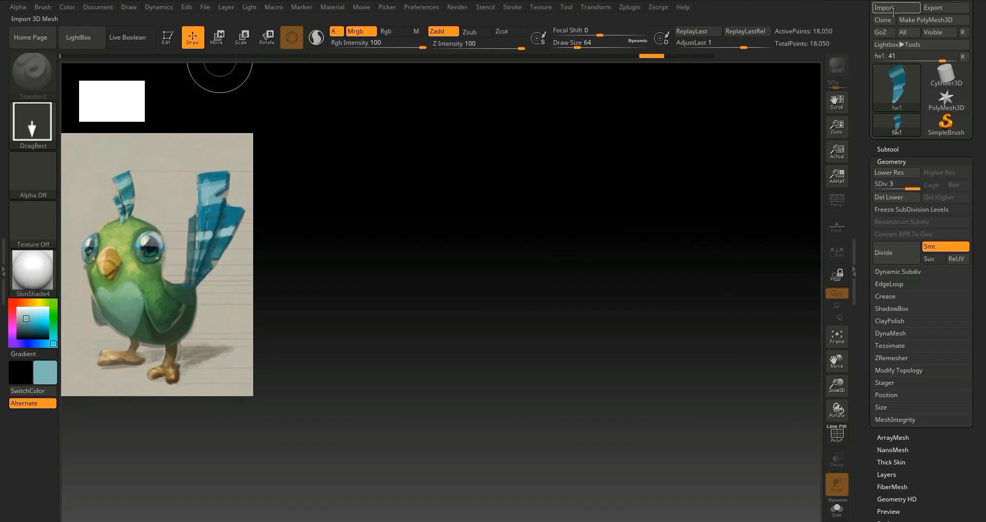
Step: Import the fw2 mesh from the Desktop, put it in edit mode, and frame it on the canvas
{"action": "left_click", "coordinate": [702, 211]}
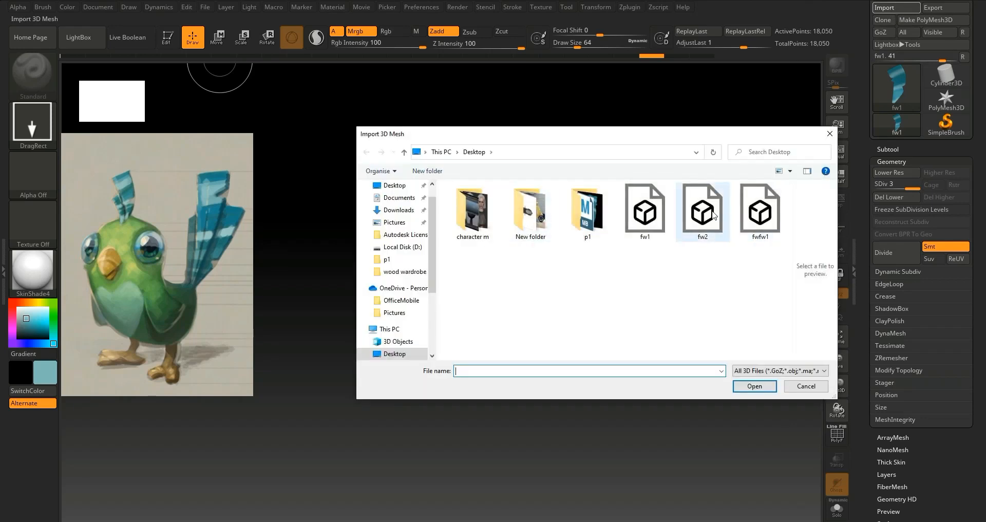
{"action": "left_click", "coordinate": [758, 387]}
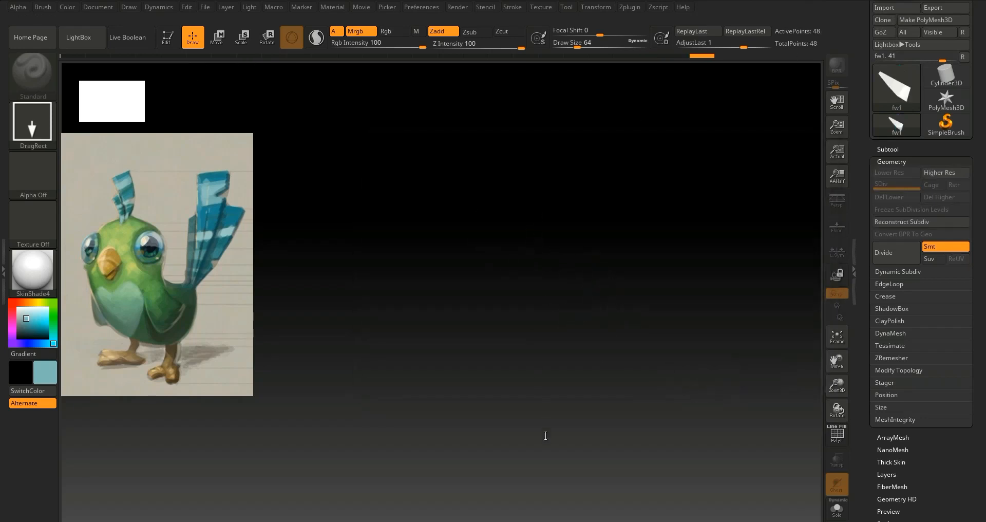
{"action": "key", "text": "t"}
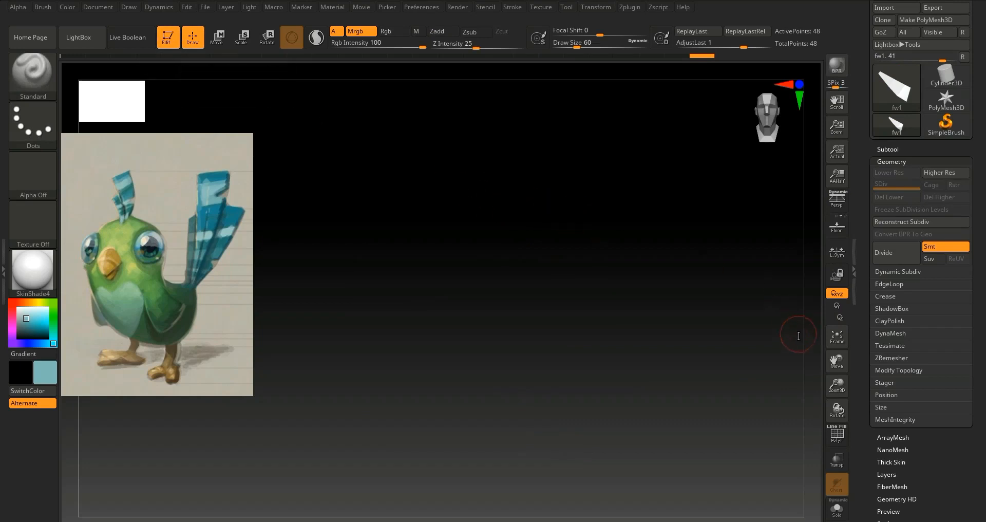
{"action": "left_click", "coordinate": [837, 336]}
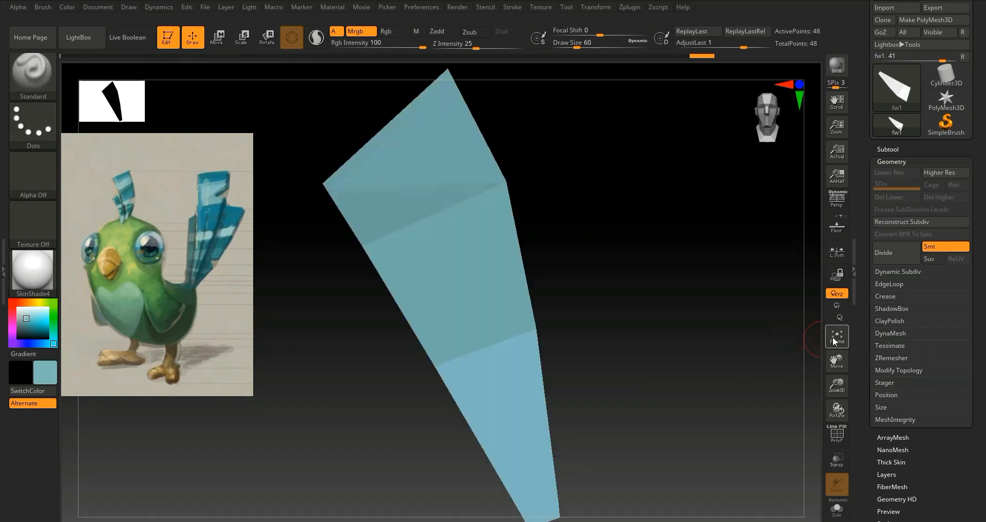
Step: Divide the imported fw2 feather to subdivision level 5 with Smt on
{"action": "left_click", "coordinate": [897, 260]}
{"action": "left_click", "coordinate": [897, 261]}
{"action": "left_click", "coordinate": [896, 260]}
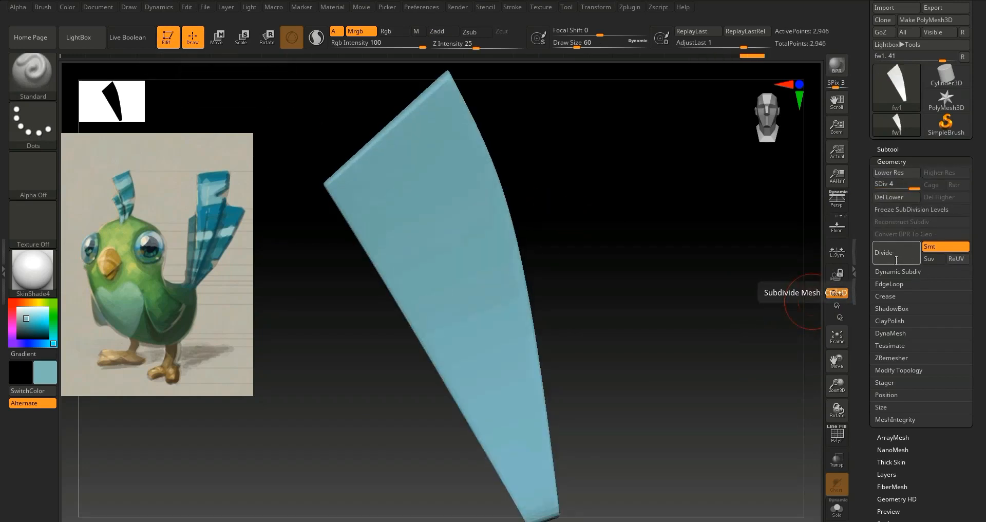
{"action": "left_click", "coordinate": [896, 260]}
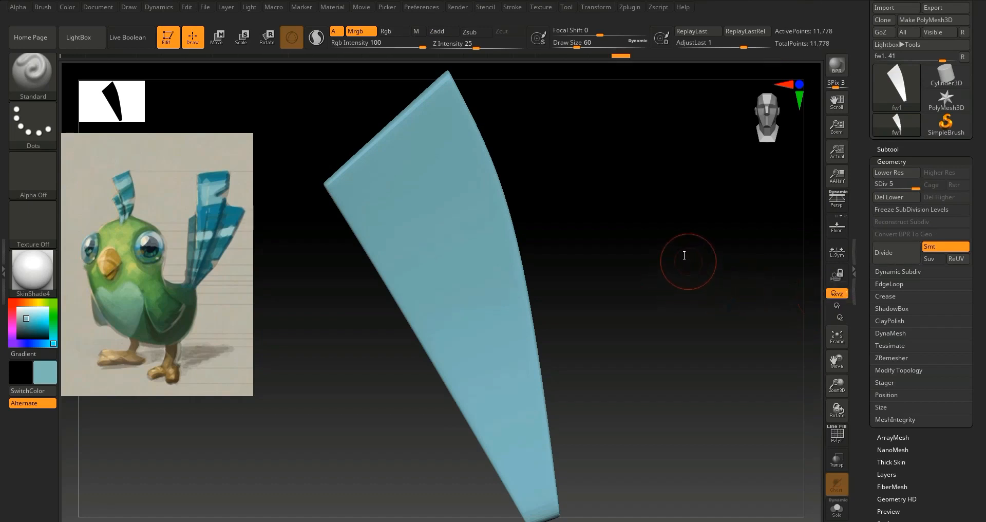
Step: Sample the dark teal of the parrot's tail feathers from the reference image as the painting colour
{"action": "left_click_drag", "start_coordinate": [678, 256], "coordinate": [668, 275], "text": "shift"}
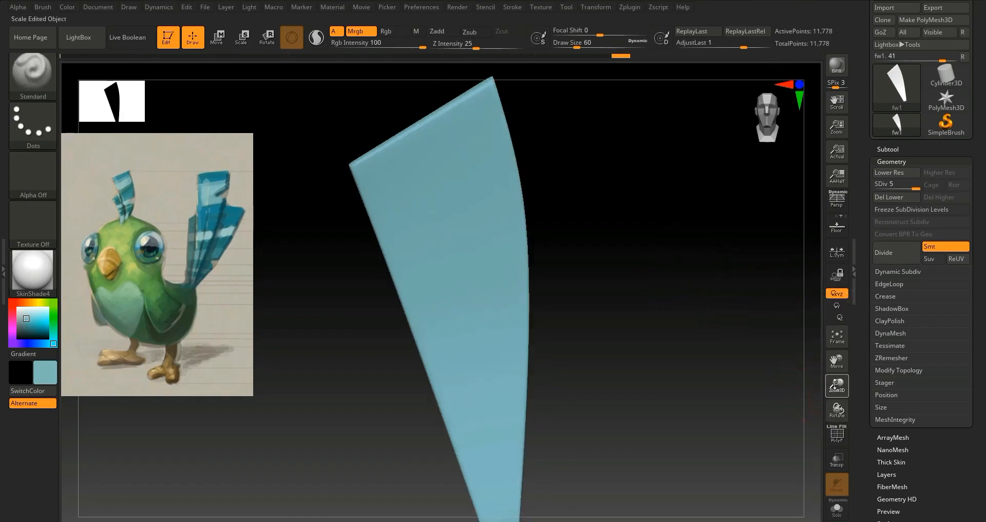
{"action": "left_click_drag", "start_coordinate": [835, 385], "coordinate": [834, 379]}
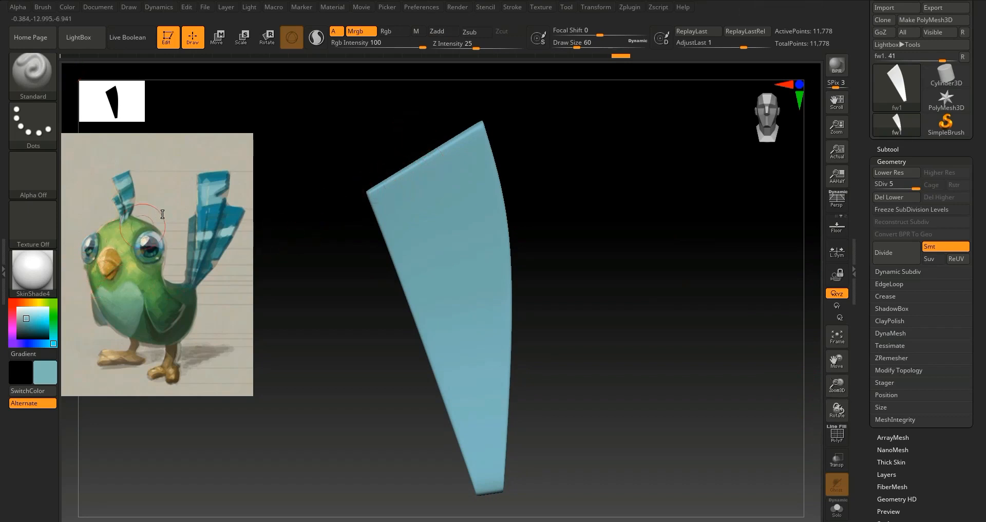
{"action": "left_click_drag", "start_coordinate": [28, 314], "coordinate": [111, 198]}
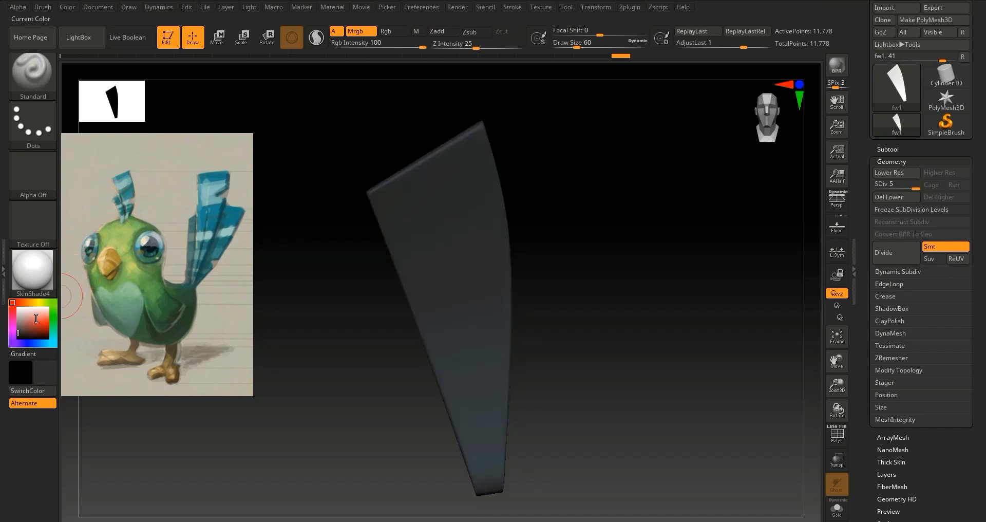
{"action": "key", "text": "shift+z"}
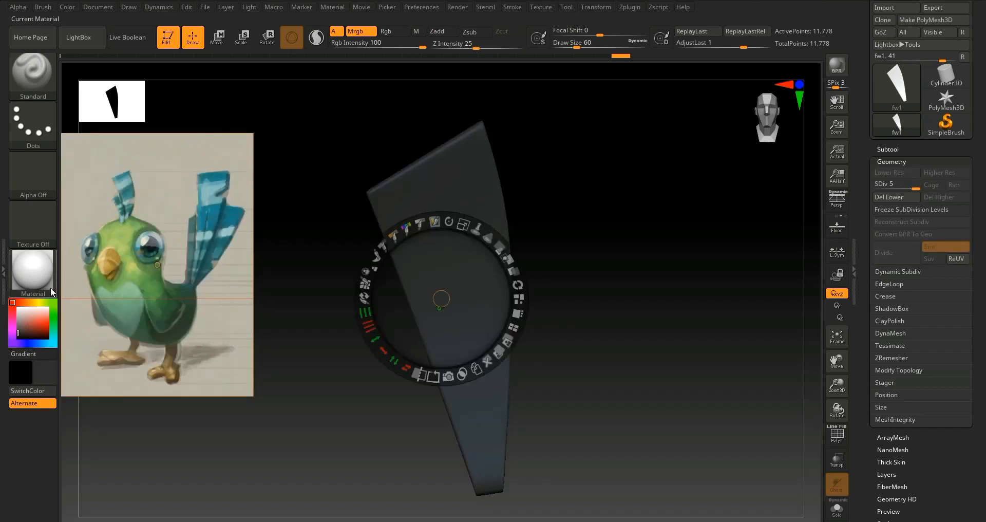
{"action": "left_click_drag", "start_coordinate": [42, 319], "coordinate": [113, 204]}
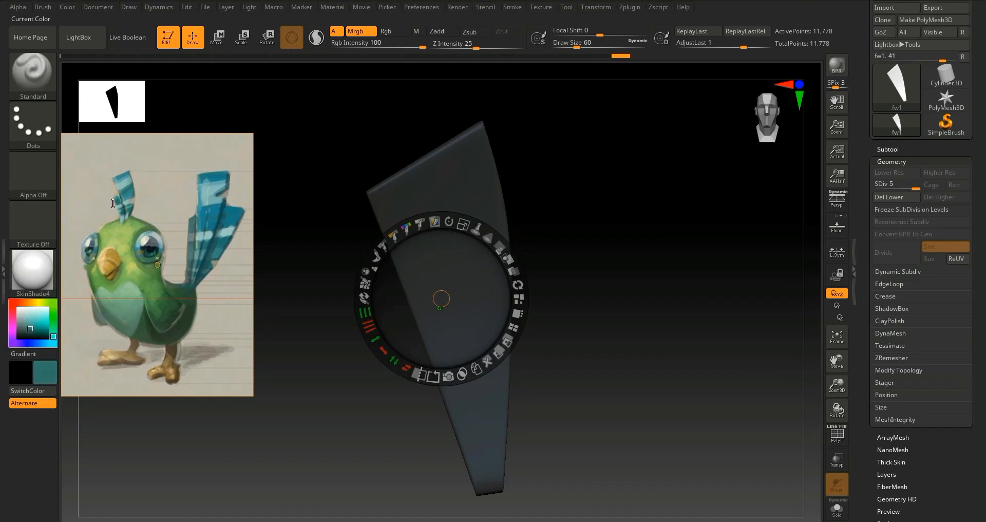
{"action": "left_click_drag", "start_coordinate": [113, 201], "coordinate": [208, 176]}
{"action": "key", "text": "ctrl+f"}
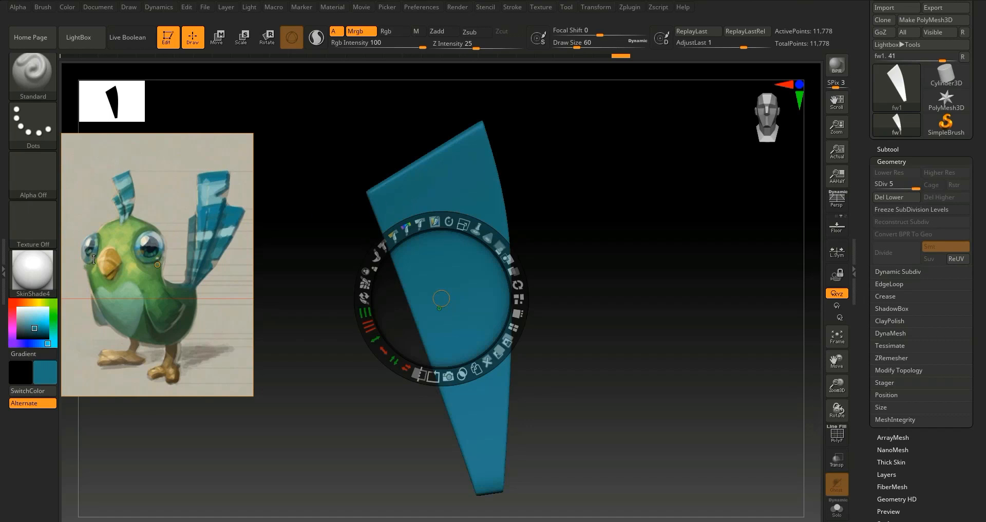
Step: Polypaint the whole feather, front, back and edges, in the dark teal, enlarging the brush to Draw Size 204
{"action": "key", "text": "z"}
{"action": "mouse_move", "coordinate": [449, 194]}
{"action": "left_mouse_down"}
{"action": "mouse_move", "coordinate": [462, 170]}
{"action": "mouse_move", "coordinate": [409, 202]}
{"action": "mouse_move", "coordinate": [421, 149]}
{"action": "left_mouse_up"}
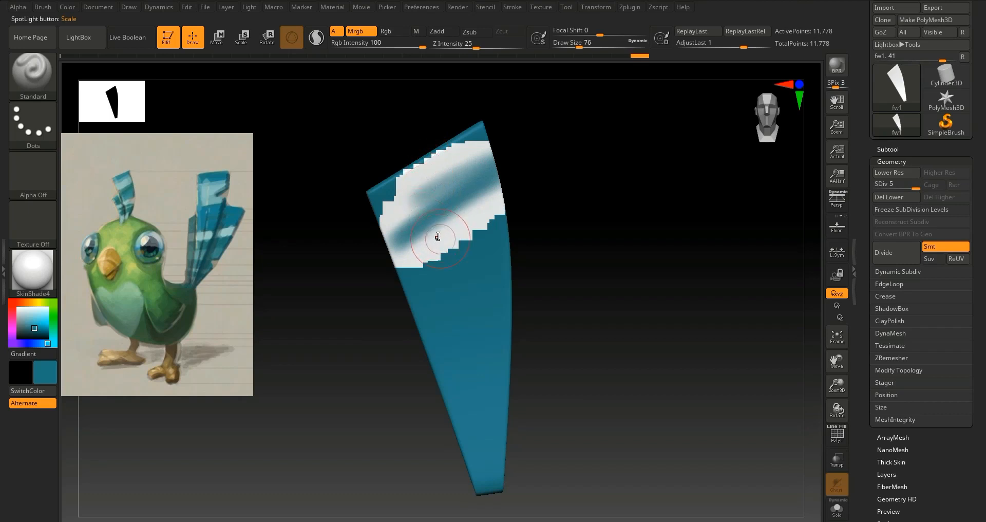
{"action": "key", "text": "]"}
{"action": "key", "text": "]"}
{"action": "key", "text": "]"}
{"action": "mouse_move", "coordinate": [451, 276]}
{"action": "left_mouse_down"}
{"action": "mouse_move", "coordinate": [489, 255]}
{"action": "mouse_move", "coordinate": [477, 335]}
{"action": "mouse_move", "coordinate": [457, 298]}
{"action": "mouse_move", "coordinate": [484, 315]}
{"action": "mouse_move", "coordinate": [471, 423]}
{"action": "mouse_move", "coordinate": [427, 277]}
{"action": "mouse_move", "coordinate": [479, 504]}
{"action": "mouse_move", "coordinate": [515, 484]}
{"action": "mouse_move", "coordinate": [497, 115]}
{"action": "mouse_move", "coordinate": [367, 228]}
{"action": "left_mouse_up"}
{"action": "left_click_drag", "start_coordinate": [591, 331], "coordinate": [421, 334]}
{"action": "mouse_move", "coordinate": [503, 334]}
{"action": "left_mouse_down"}
{"action": "mouse_move", "coordinate": [511, 380]}
{"action": "mouse_move", "coordinate": [473, 101]}
{"action": "left_mouse_up"}
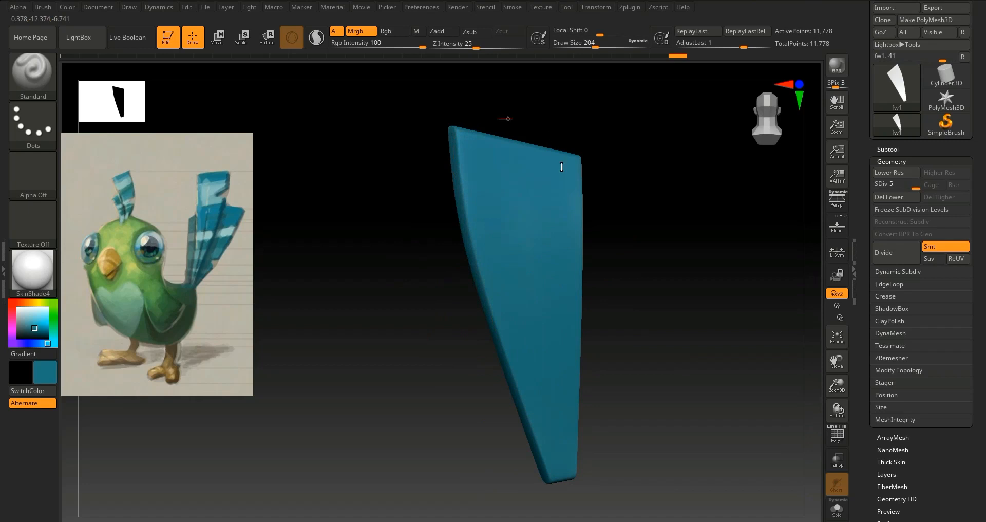
{"action": "left_click_drag", "start_coordinate": [565, 424], "coordinate": [501, 404]}
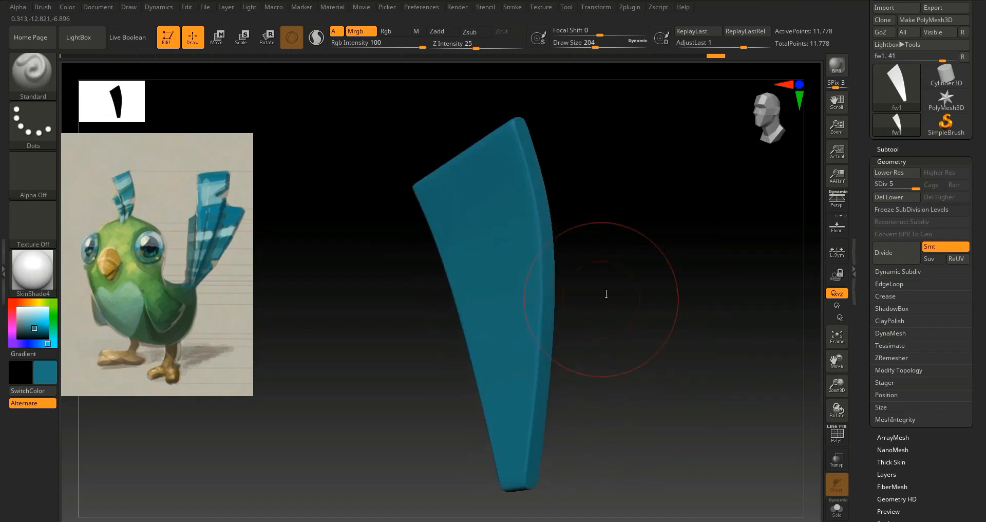
{"action": "left_click_drag", "start_coordinate": [627, 291], "coordinate": [627, 292]}
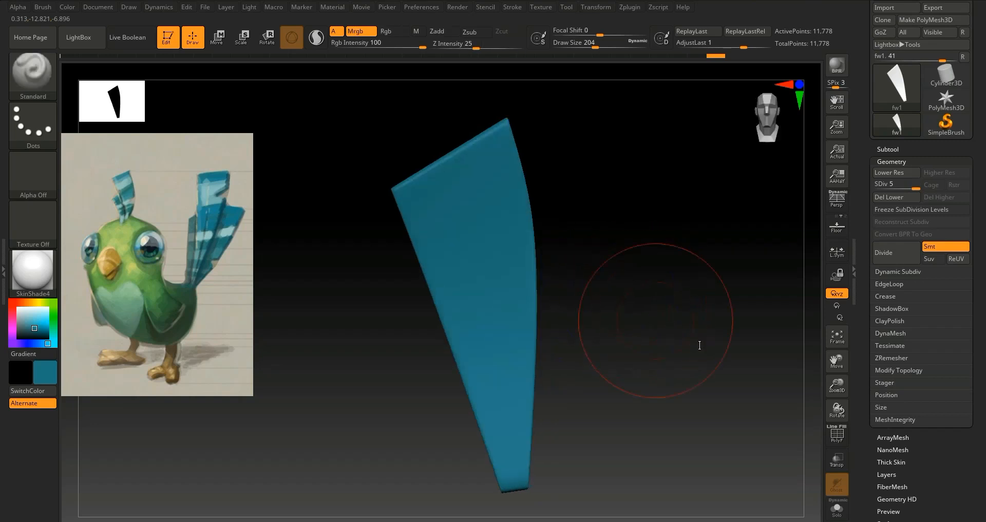
{"action": "scroll", "coordinate": [889, 397], "scroll_direction": "down", "scroll_amount": 5}
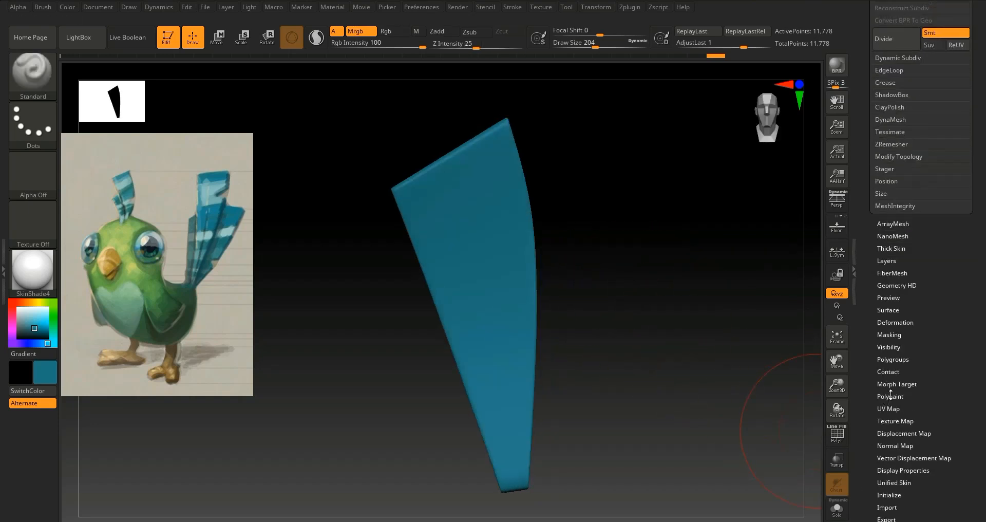
{"action": "left_click", "coordinate": [891, 395]}
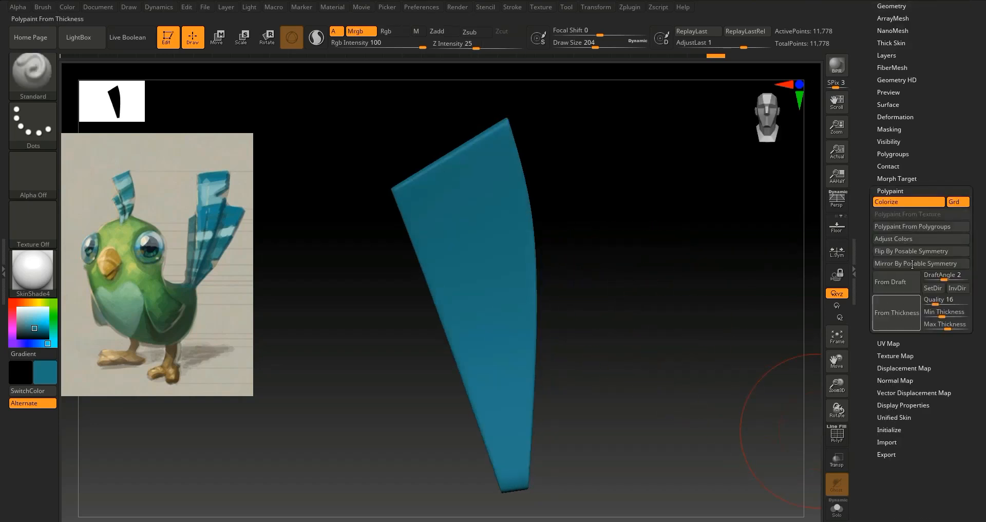
{"action": "left_click", "coordinate": [890, 190]}
Step: Sample the light blue of the tail feather stripes from the reference image and reduce the brush to Draw Size 88
{"action": "key", "text": "z"}
{"action": "mouse_move", "coordinate": [49, 320]}
{"action": "left_mouse_down"}
{"action": "mouse_move", "coordinate": [41, 323]}
{"action": "mouse_move", "coordinate": [206, 190]}
{"action": "left_mouse_up"}
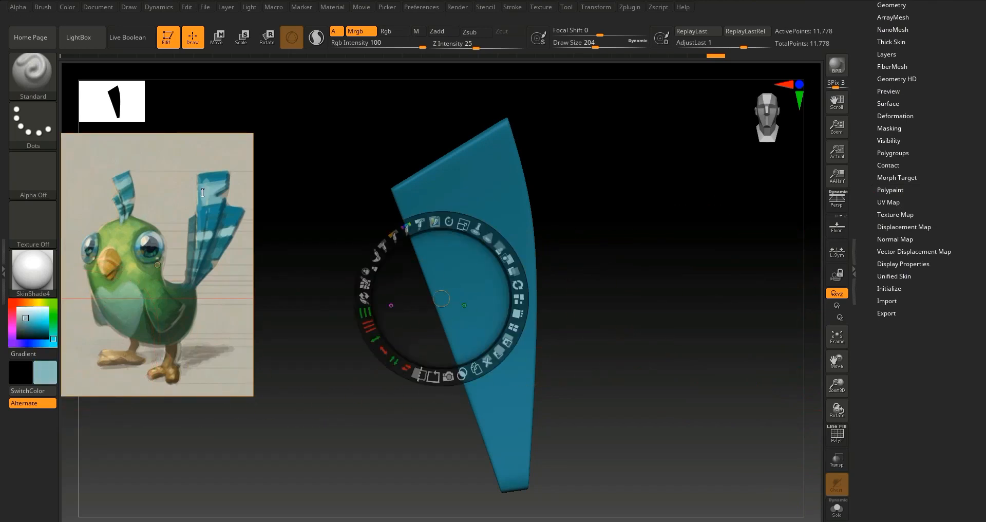
{"action": "key", "text": "z"}
{"action": "key", "text": "bracketleft"}
{"action": "key", "text": "bracketleft"}
{"action": "key", "text": "bracketleft"}
{"action": "key", "text": "bracketleft"}
{"action": "key", "text": "bracketleft"}
{"action": "key", "text": "bracketleft"}
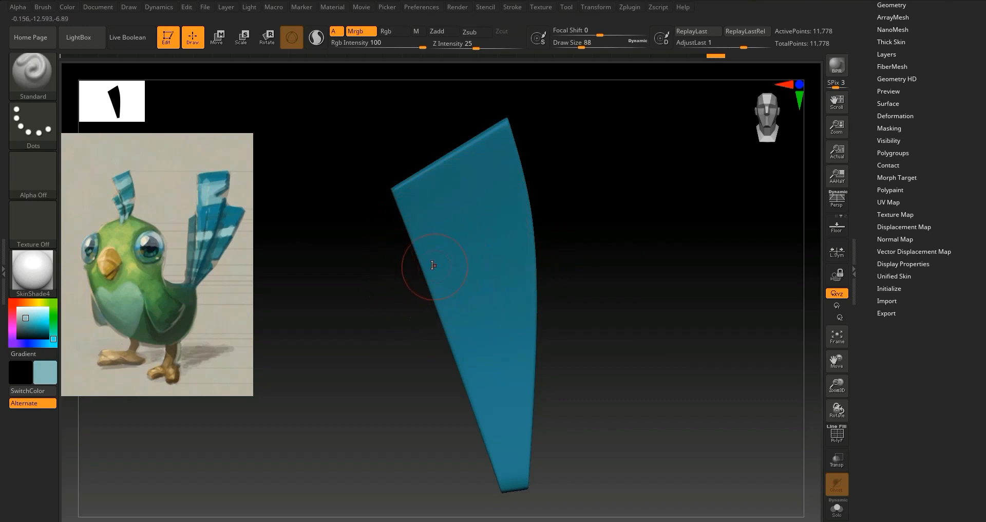
Step: Paint a diagonal light blue band across the feather's upper half and cover its narrow lower tip in light blue
{"action": "mouse_move", "coordinate": [418, 276]}
{"action": "left_mouse_down"}
{"action": "mouse_move", "coordinate": [539, 194]}
{"action": "mouse_move", "coordinate": [511, 229]}
{"action": "mouse_move", "coordinate": [418, 287]}
{"action": "mouse_move", "coordinate": [438, 271]}
{"action": "left_mouse_up"}
{"action": "left_click_drag", "start_coordinate": [487, 235], "coordinate": [516, 229]}
{"action": "left_click_drag", "start_coordinate": [482, 454], "coordinate": [529, 411]}
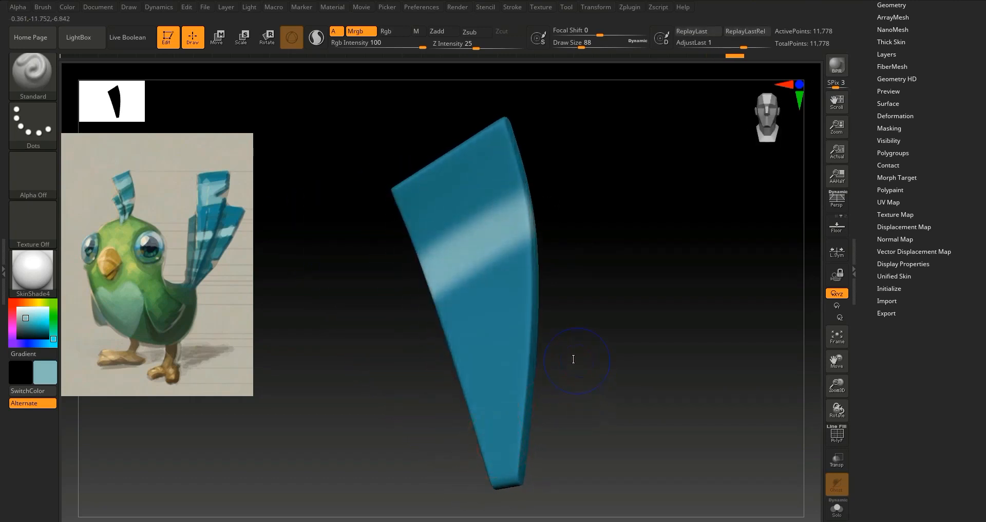
{"action": "left_click_drag", "start_coordinate": [837, 384], "coordinate": [666, 392]}
{"action": "mouse_move", "coordinate": [463, 420]}
{"action": "left_mouse_down"}
{"action": "mouse_move", "coordinate": [544, 401]}
{"action": "mouse_move", "coordinate": [479, 401]}
{"action": "mouse_move", "coordinate": [534, 377]}
{"action": "mouse_move", "coordinate": [490, 375]}
{"action": "mouse_move", "coordinate": [480, 394]}
{"action": "left_mouse_up"}
Step: Paint a small light blue patch on the feather's edge between the upper band and the tip
{"action": "mouse_move", "coordinate": [444, 347]}
{"action": "left_mouse_down"}
{"action": "mouse_move", "coordinate": [479, 308]}
{"action": "mouse_move", "coordinate": [466, 324]}
{"action": "left_mouse_up"}
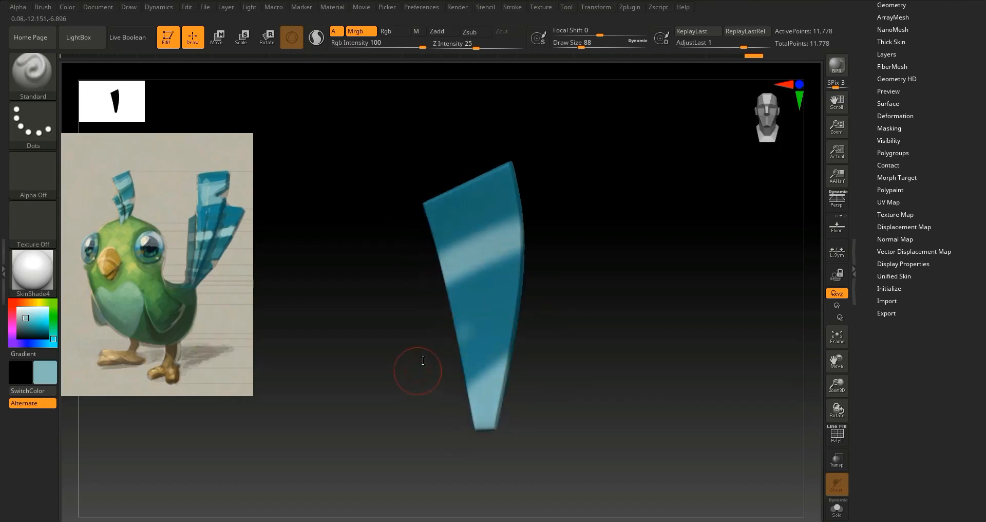
{"action": "left_click", "coordinate": [465, 324]}
{"action": "key", "text": "ctrl+z"}
{"action": "key", "text": "ctrl+shift+z"}
Step: Continue the light blue markings around the feather's side edges and onto its back, using Draw Size 76
{"action": "left_click_drag", "start_coordinate": [546, 309], "coordinate": [580, 293]}
{"action": "mouse_move", "coordinate": [406, 240]}
{"action": "left_mouse_down"}
{"action": "mouse_move", "coordinate": [483, 265]}
{"action": "mouse_move", "coordinate": [413, 231]}
{"action": "mouse_move", "coordinate": [459, 247]}
{"action": "mouse_move", "coordinate": [487, 277]}
{"action": "mouse_move", "coordinate": [411, 252]}
{"action": "mouse_move", "coordinate": [467, 265]}
{"action": "mouse_move", "coordinate": [599, 266]}
{"action": "mouse_move", "coordinate": [398, 232]}
{"action": "left_mouse_up"}
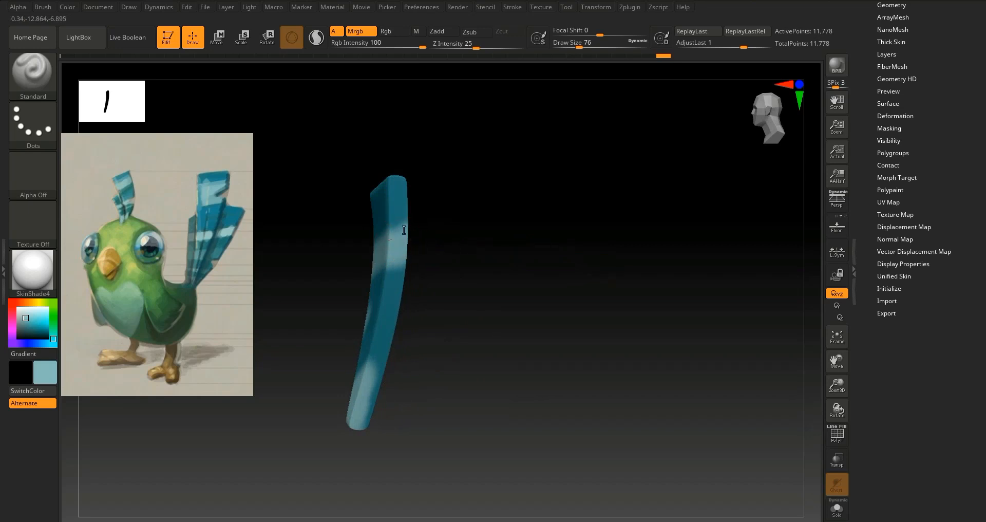
{"action": "left_click_drag", "start_coordinate": [452, 328], "coordinate": [389, 370]}
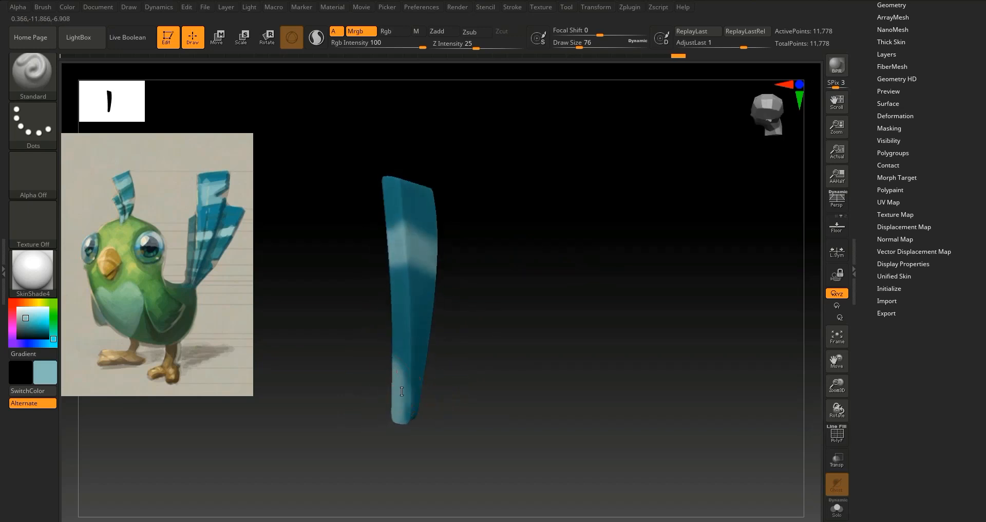
{"action": "left_click_drag", "start_coordinate": [463, 405], "coordinate": [431, 399]}
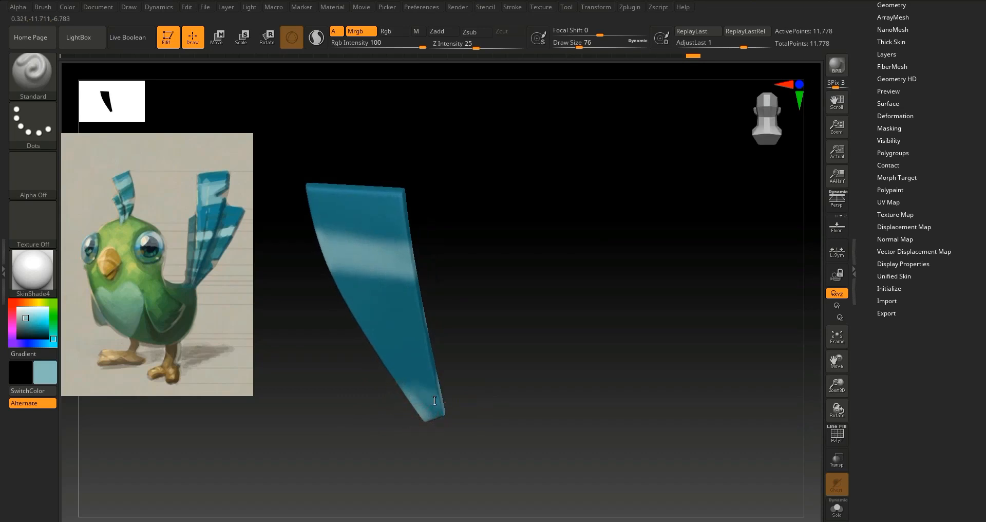
{"action": "left_click_drag", "start_coordinate": [487, 385], "coordinate": [399, 379]}
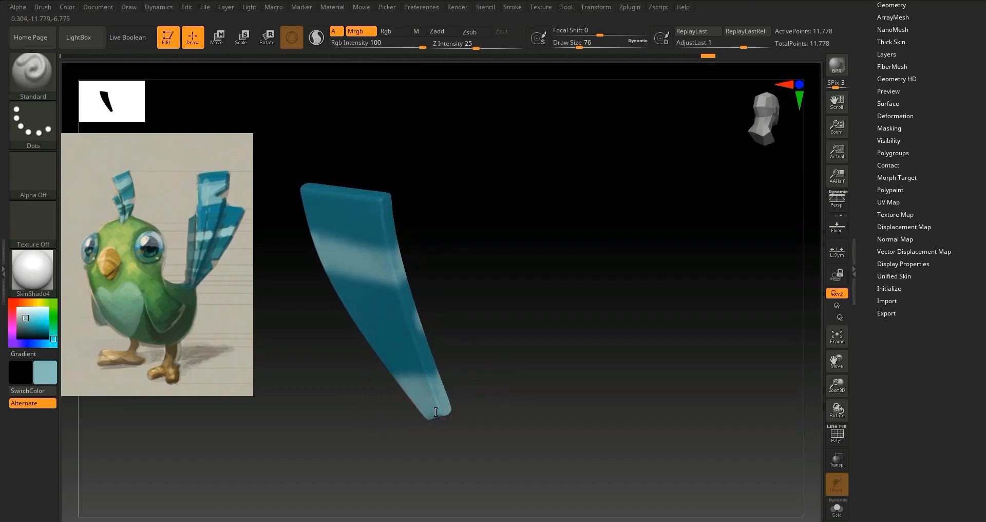
{"action": "left_click_drag", "start_coordinate": [516, 383], "coordinate": [471, 363]}
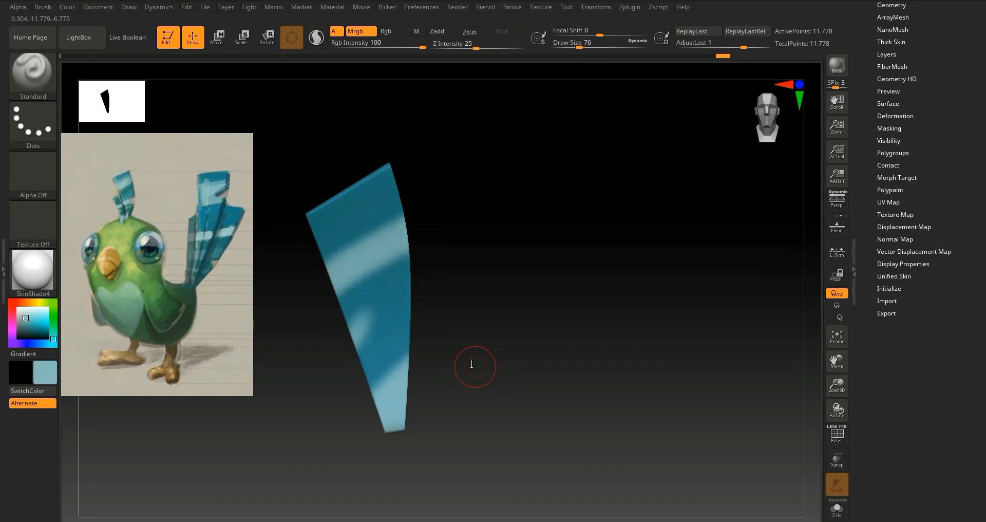
Step: Create and export all of the feather's maps with Multi Map Exporter, saving them to the Desktop as fw2
{"action": "left_click", "coordinate": [625, 6]}
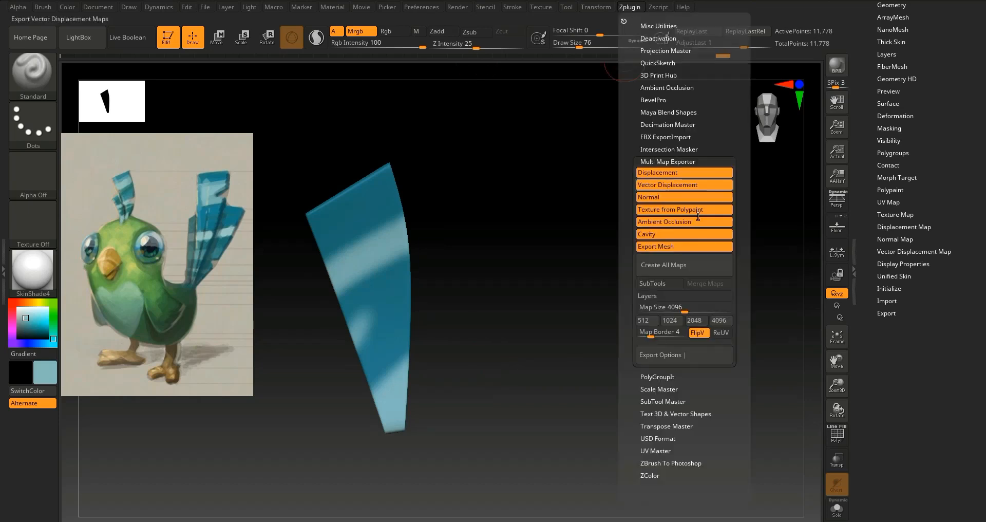
{"action": "left_click", "coordinate": [662, 264]}
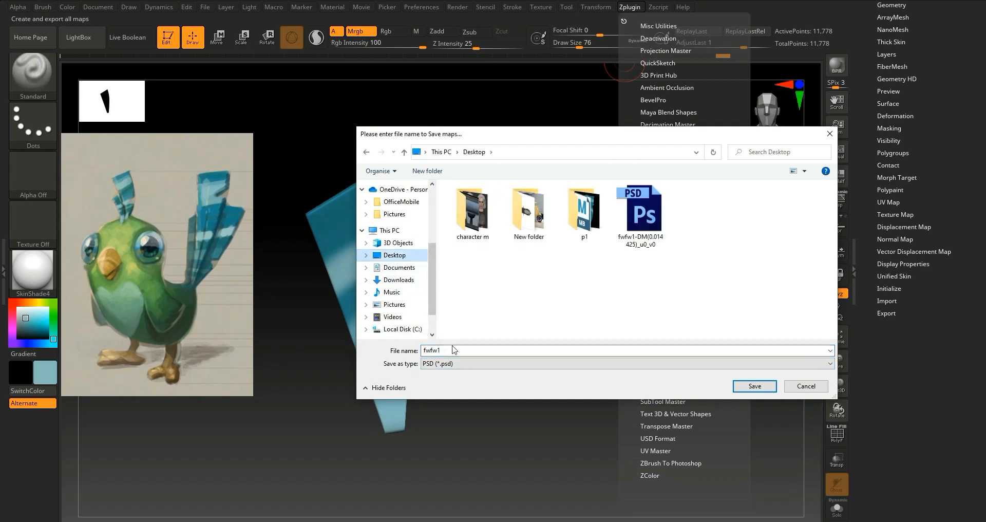
{"action": "double_click", "coordinate": [445, 351]}
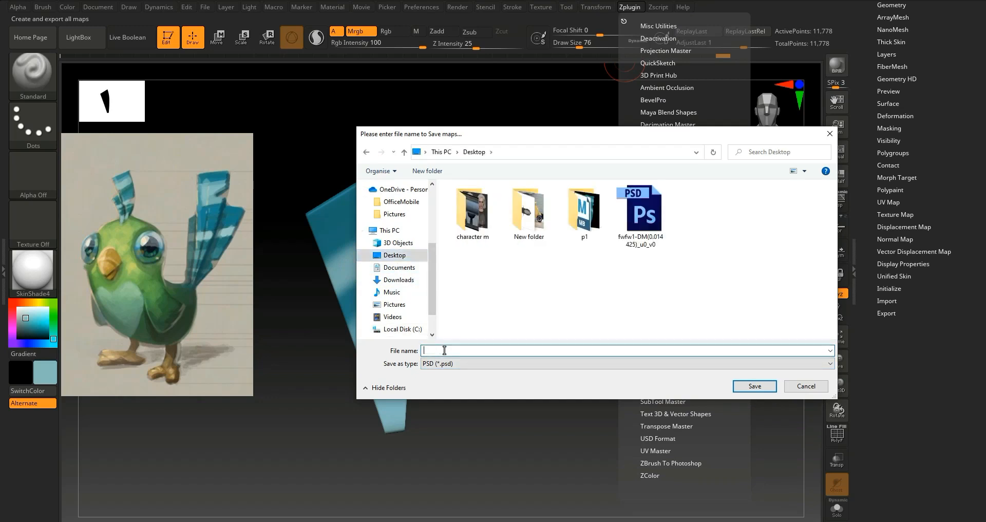
{"action": "type", "text": "fe"}
{"action": "key", "text": "BackSpace"}
{"action": "key", "text": "BackSpace"}
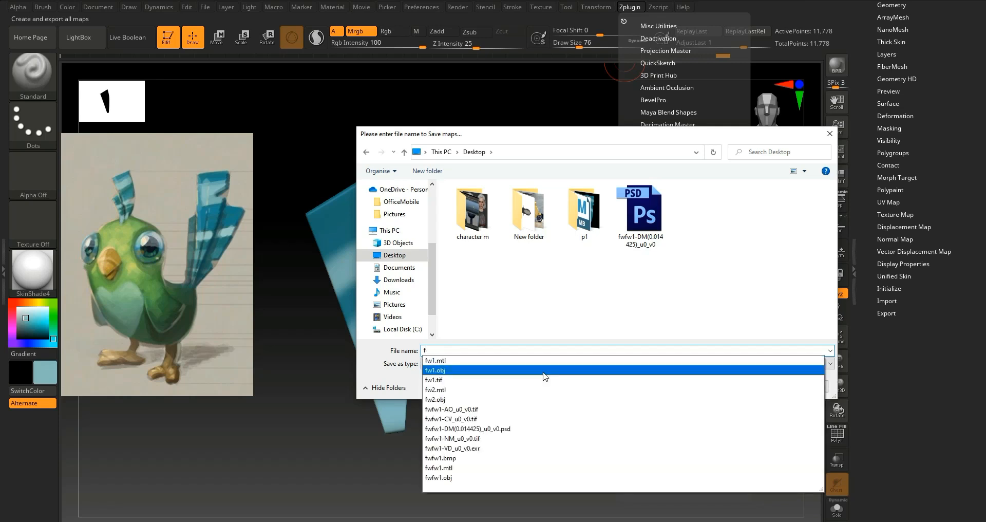
{"action": "type", "text": "w2"}
{"action": "left_click", "coordinate": [677, 300]}
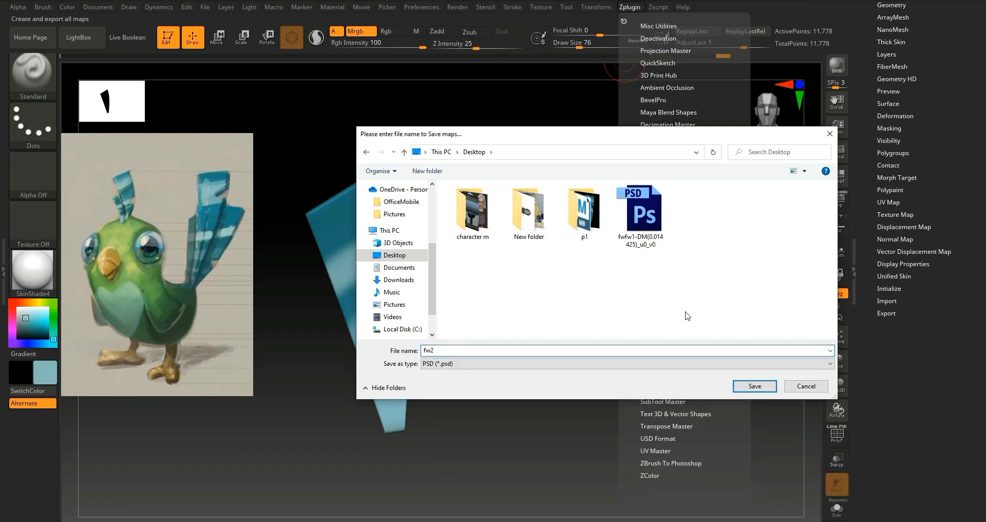
{"action": "left_click", "coordinate": [752, 386]}
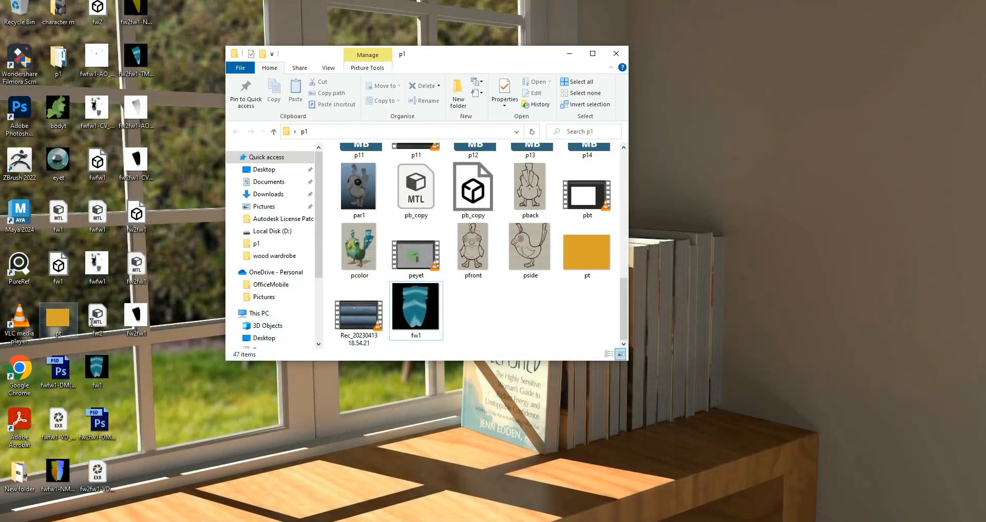
Step: Move the exported feather colour map from the desktop into the p1 folder and rename it fw2
{"action": "left_click", "coordinate": [142, 61]}
{"action": "left_click_drag", "start_coordinate": [143, 62], "coordinate": [503, 310]}
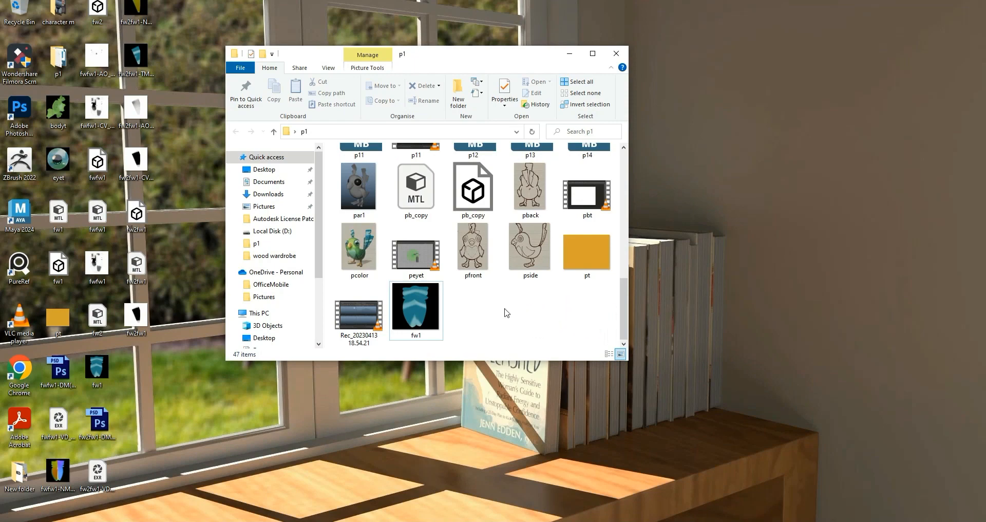
{"action": "right_click", "coordinate": [479, 321]}
{"action": "left_click", "coordinate": [507, 498]}
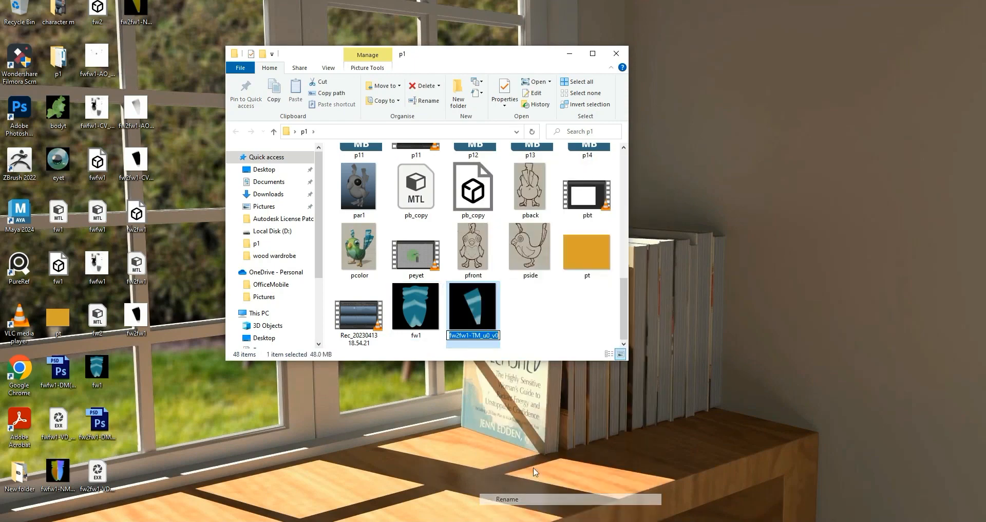
{"action": "double_click", "coordinate": [494, 335]}
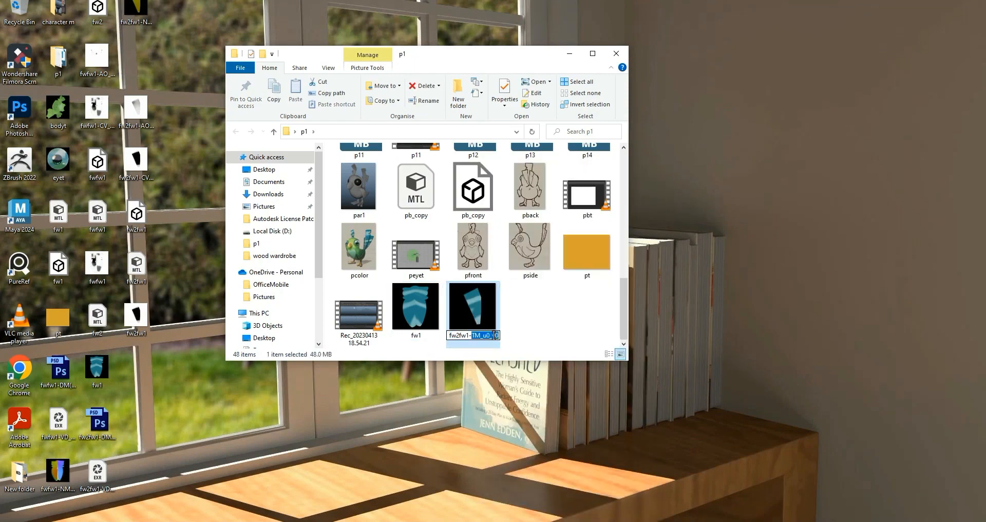
{"action": "key", "text": "BackSpace"}
{"action": "key", "text": "BackSpace"}
{"action": "key", "text": "BackSpace"}
{"action": "key", "text": "BackSpace"}
{"action": "key", "text": "BackSpace"}
{"action": "left_click", "coordinate": [559, 330]}
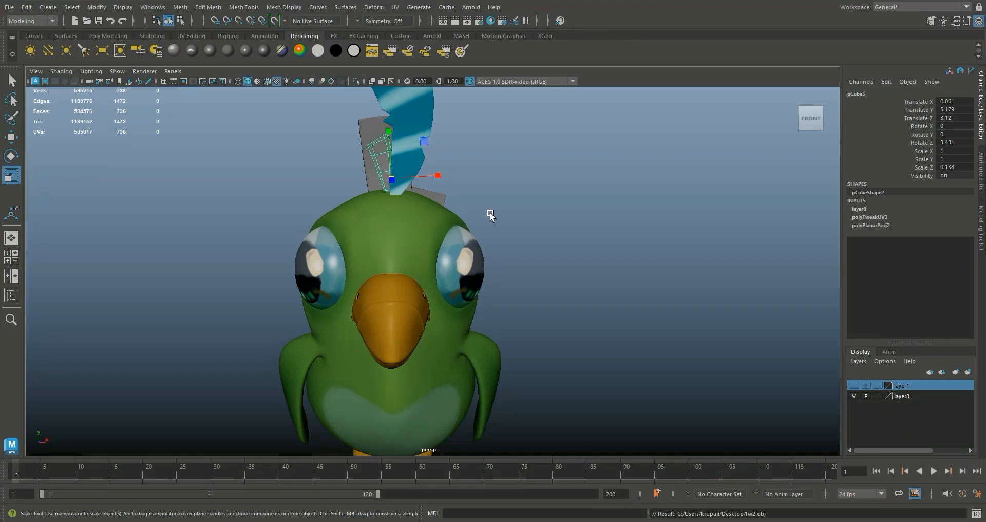
Step: In Maya, assign a new Blinn to the small crest feather with Reflectivity 0, Specular Roll Off 0.423, darker specular colour and brighter ambient colour
{"action": "scroll", "coordinate": [488, 216], "scroll_direction": "down", "scroll_amount": 3}
{"action": "left_click", "coordinate": [11, 155]}
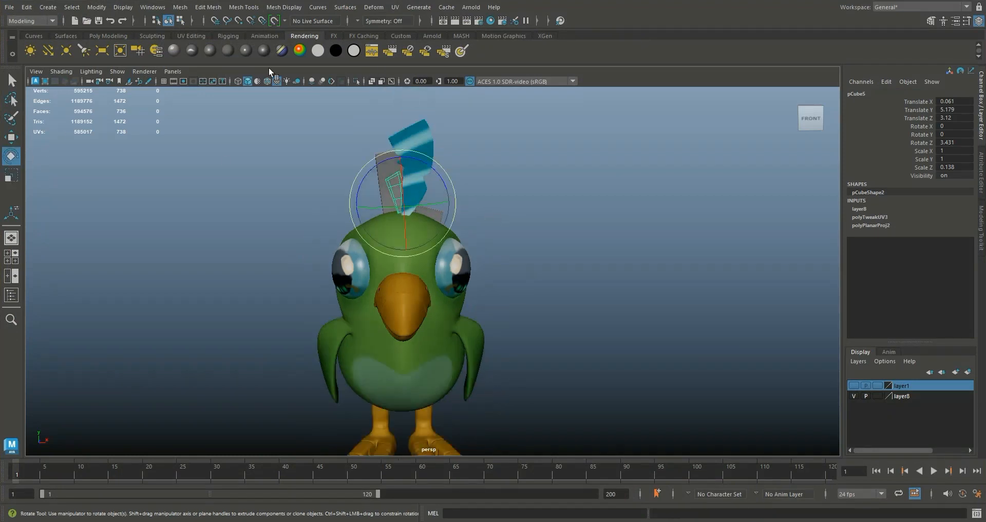
{"action": "key", "text": "w"}
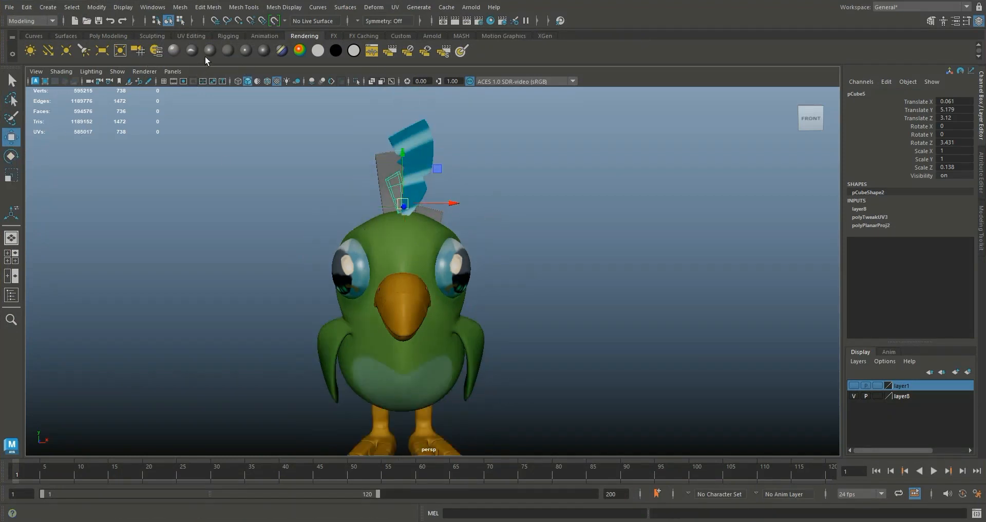
{"action": "left_click", "coordinate": [217, 50]}
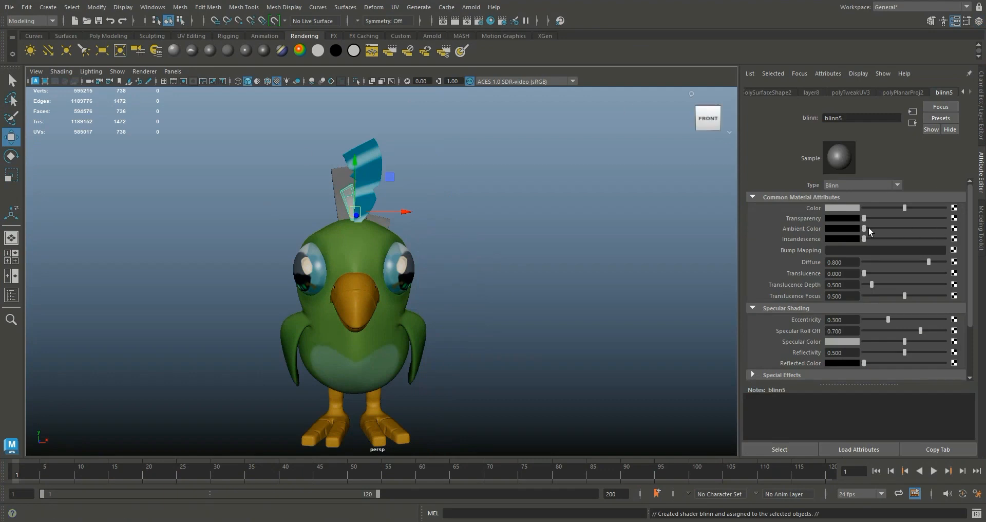
{"action": "left_click_drag", "start_coordinate": [900, 341], "coordinate": [885, 340]}
{"action": "left_click", "coordinate": [897, 331]}
{"action": "left_click_drag", "start_coordinate": [917, 228], "coordinate": [907, 229]}
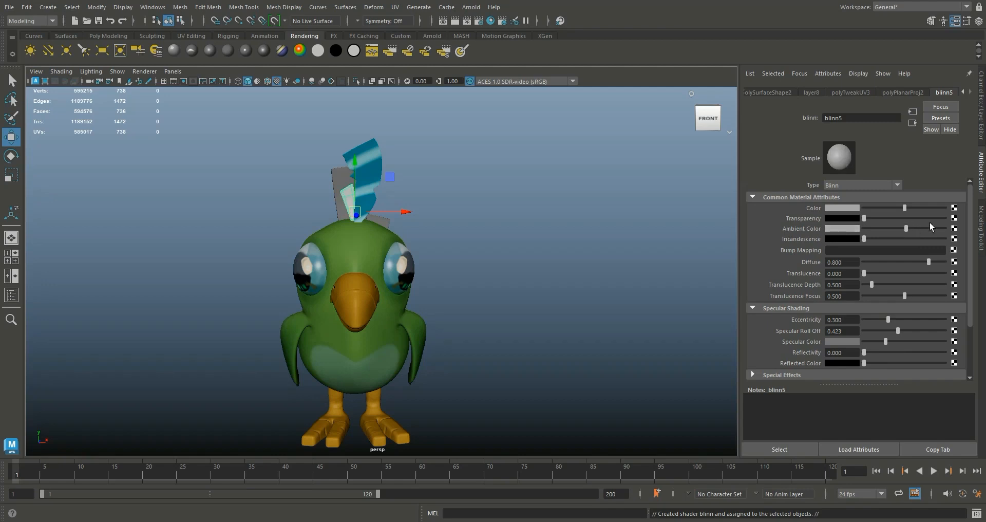
Step: Connect a File texture to the small crest feather material's colour and load fw2.tif from the Desktop's p1 folder
{"action": "left_click", "coordinate": [955, 208]}
{"action": "left_click", "coordinate": [434, 266]}
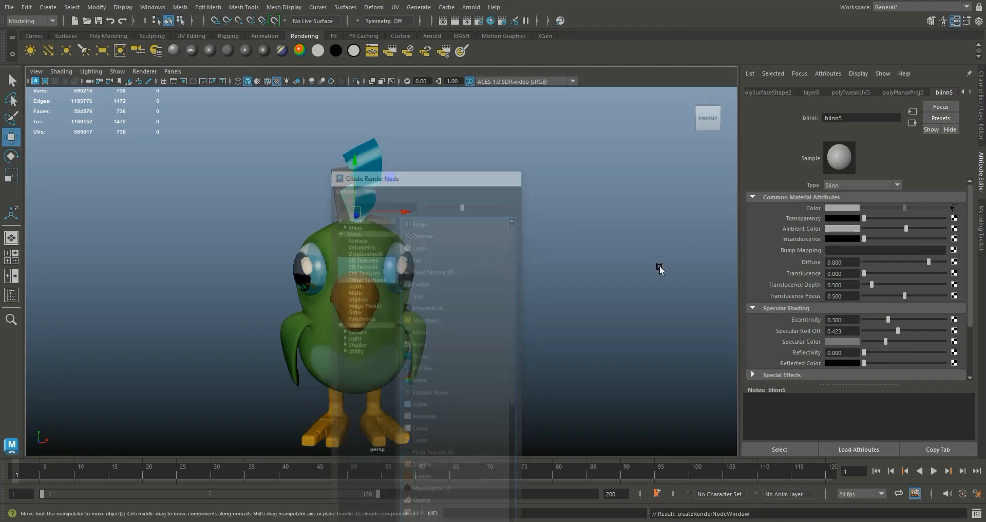
{"action": "left_click", "coordinate": [956, 232]}
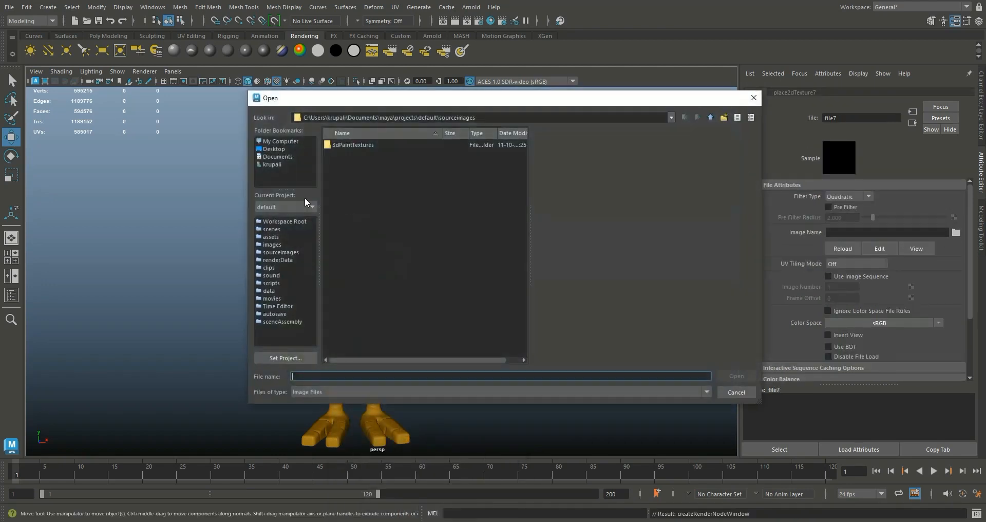
{"action": "left_click", "coordinate": [277, 150]}
{"action": "double_click", "coordinate": [351, 168]}
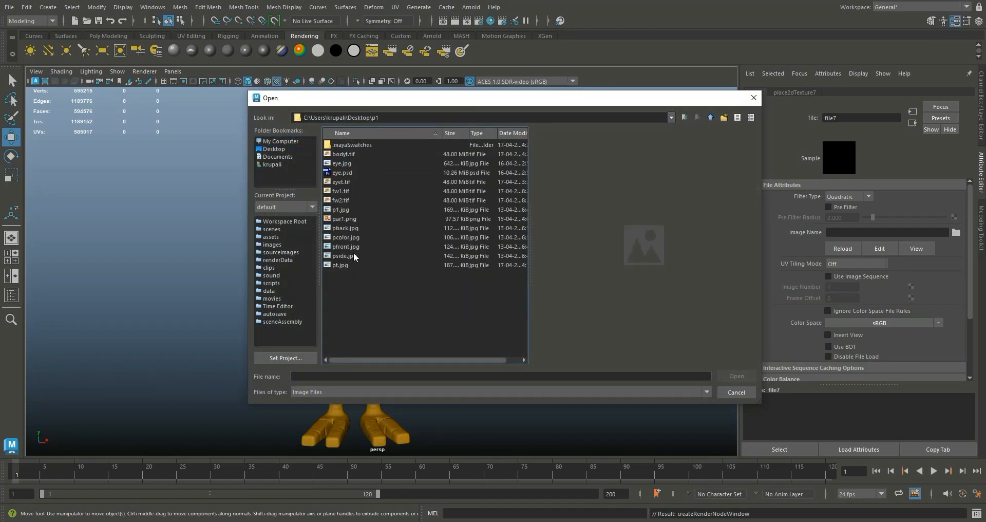
{"action": "left_click", "coordinate": [340, 200]}
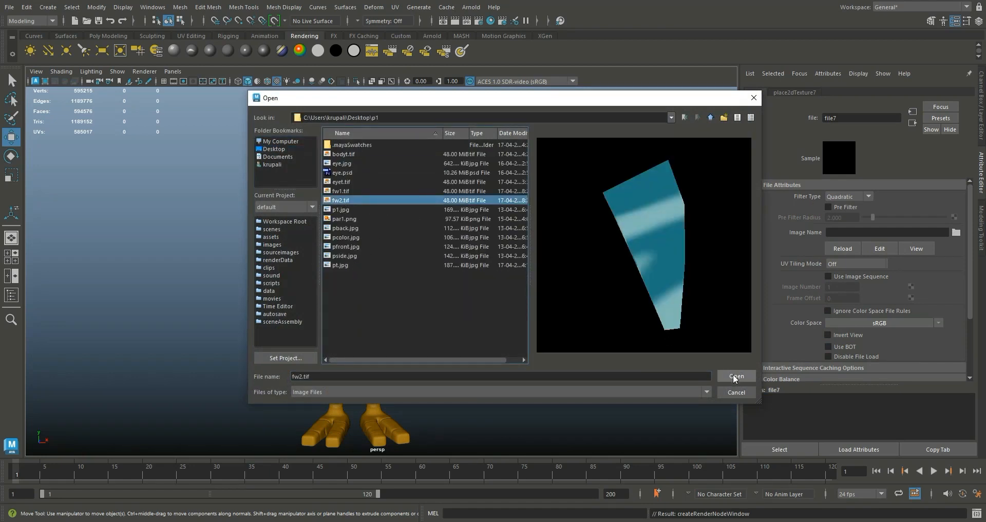
{"action": "left_click", "coordinate": [735, 376]}
{"action": "left_click", "coordinate": [478, 254]}
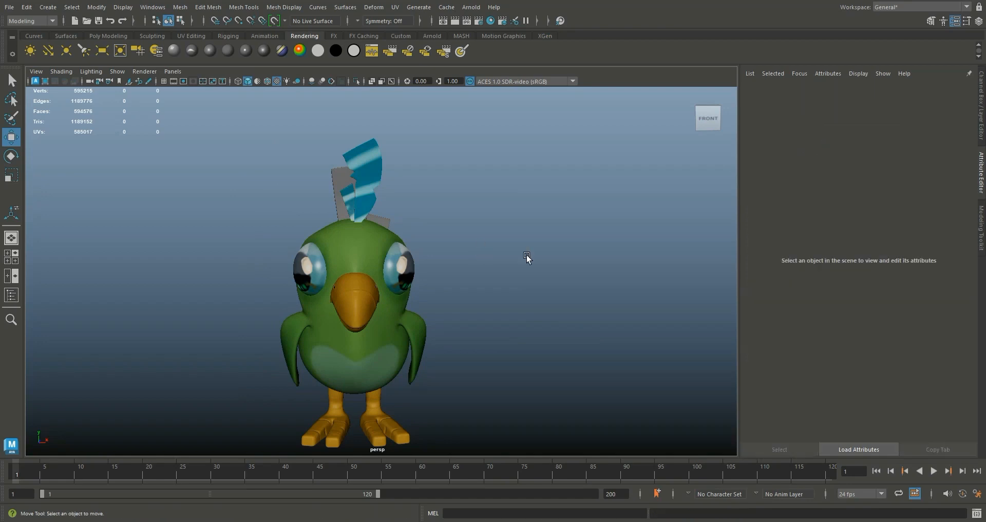
Step: Rename the small crest feather's Blinn material to fw3
{"action": "scroll", "coordinate": [526, 257], "scroll_direction": "up", "scroll_amount": 2}
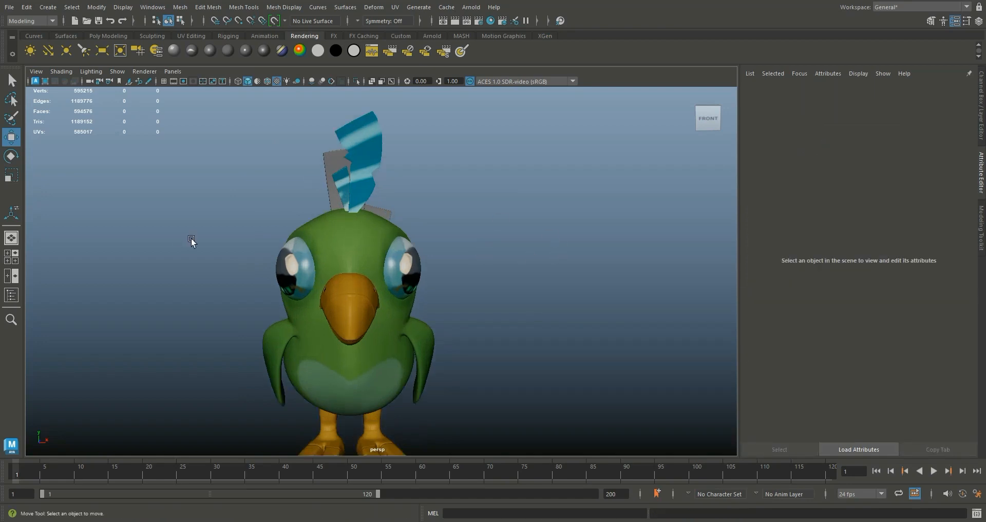
{"action": "left_click", "coordinate": [353, 192]}
{"action": "key", "text": "BackSpace"}
{"action": "type", "text": "fur"}
{"action": "key", "text": "Return"}
{"action": "left_click", "coordinate": [566, 239]}
Step: Compare the material attributes of the large and small crest feathers
{"action": "scroll", "coordinate": [563, 250], "scroll_direction": "down", "scroll_amount": 3}
{"action": "left_click_drag", "start_coordinate": [563, 250], "coordinate": [494, 242], "text": "alt"}
{"action": "scroll", "coordinate": [504, 260], "scroll_direction": "up", "scroll_amount": 2}
{"action": "scroll", "coordinate": [577, 245], "scroll_direction": "down", "scroll_amount": 3}
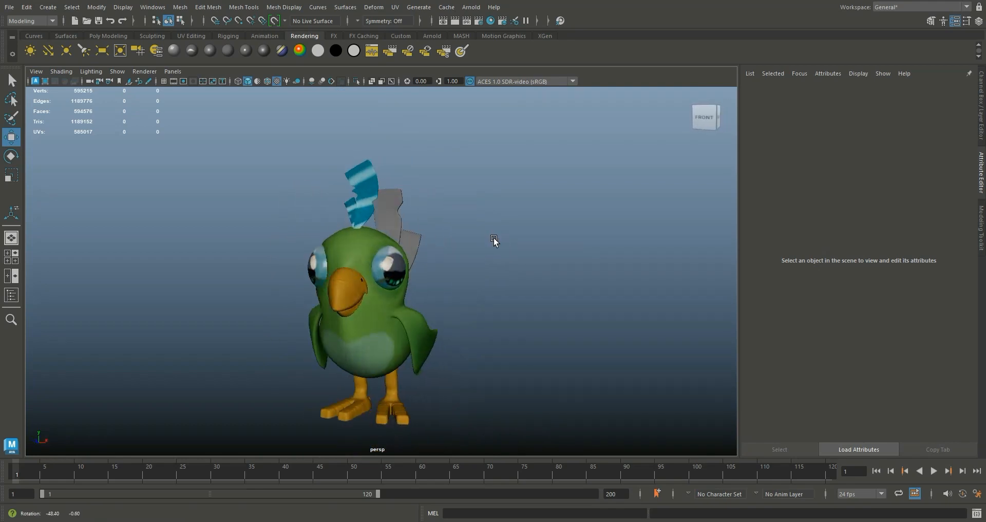
{"action": "left_click", "coordinate": [377, 205]}
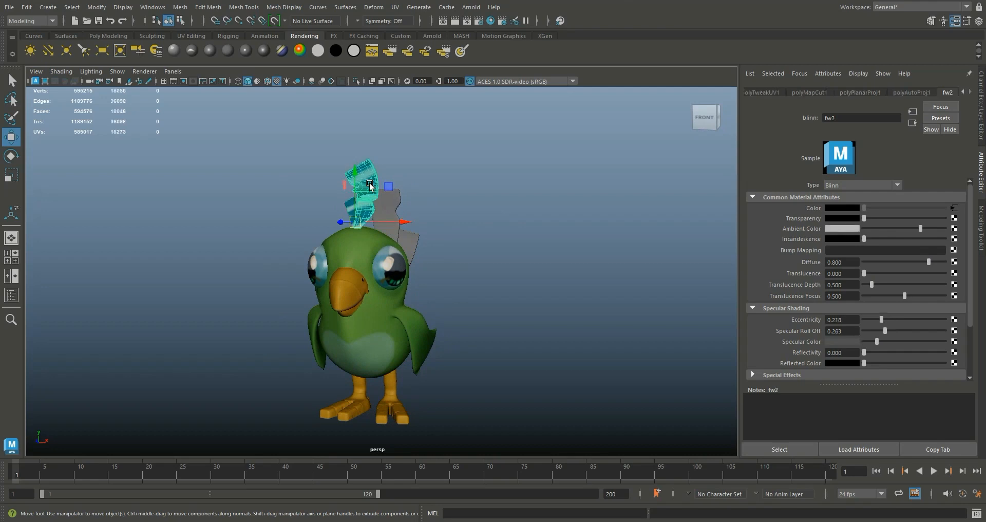
{"action": "left_click", "coordinate": [351, 205]}
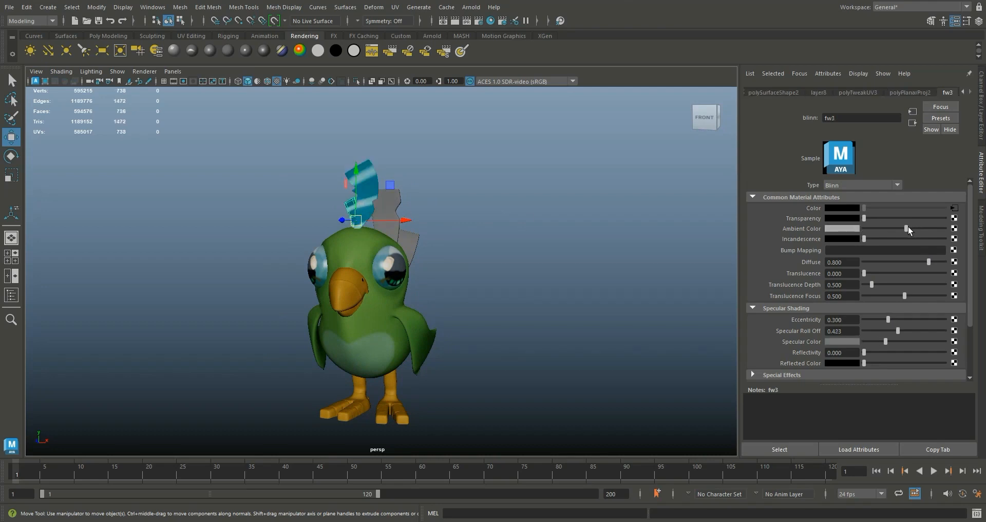
{"action": "left_click", "coordinate": [574, 218]}
Step: Check the textured crest feathers on the parrot's head and save the scene
{"action": "scroll", "coordinate": [568, 217], "scroll_direction": "up", "scroll_amount": 3}
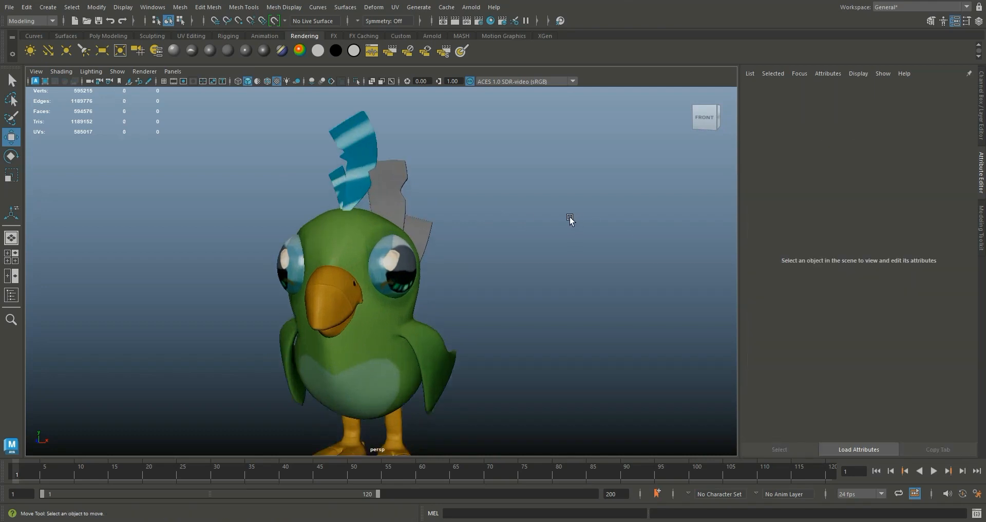
{"action": "scroll", "coordinate": [569, 216], "scroll_direction": "down", "scroll_amount": 4}
{"action": "key", "text": "q"}
{"action": "key", "text": "ctrl+s"}
{"action": "key", "text": "w"}
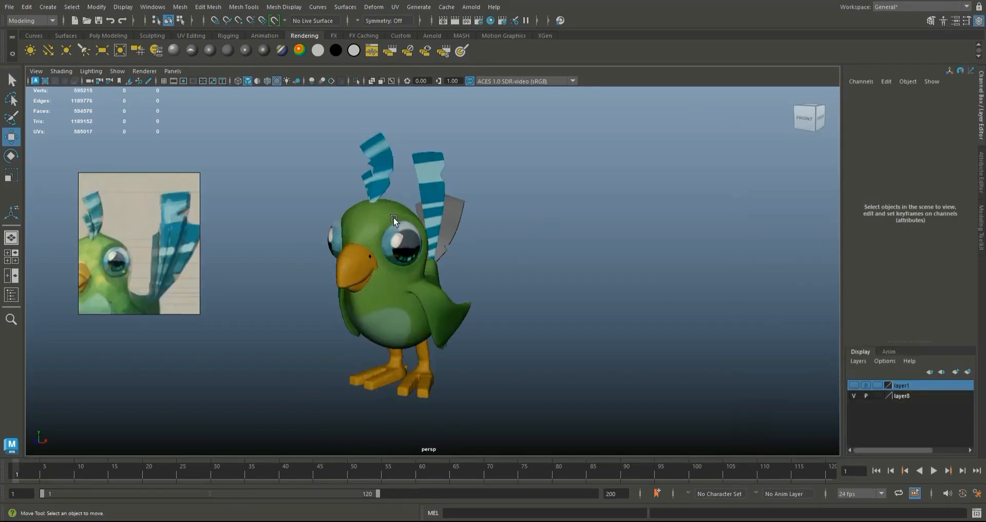
Step: Assign a new Blinn with Reflectivity 0 to the grey tail feather beside the striped one and name it bw1
{"action": "left_click", "coordinate": [455, 217]}
{"action": "scroll", "coordinate": [531, 302], "scroll_direction": "up", "scroll_amount": 2}
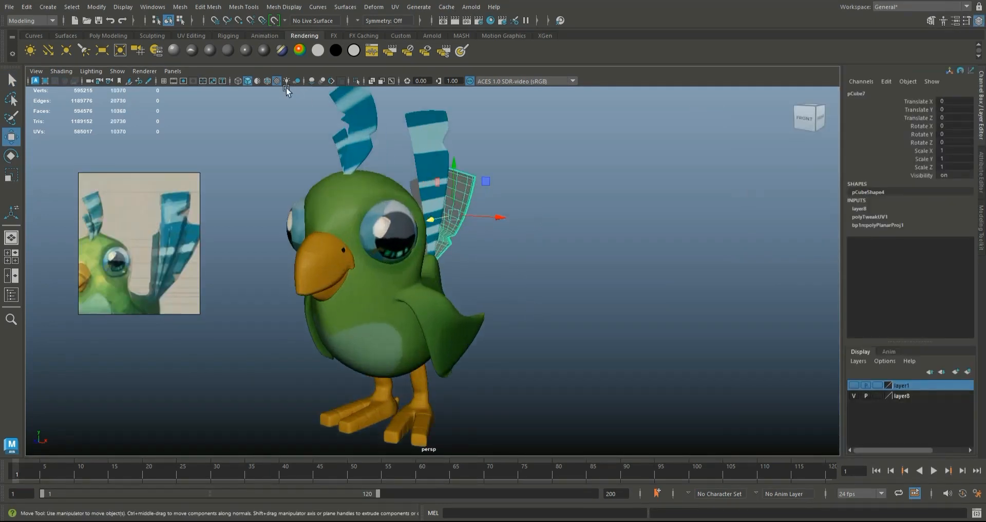
{"action": "left_click", "coordinate": [210, 50]}
{"action": "left_click_drag", "start_coordinate": [871, 354], "coordinate": [861, 353]}
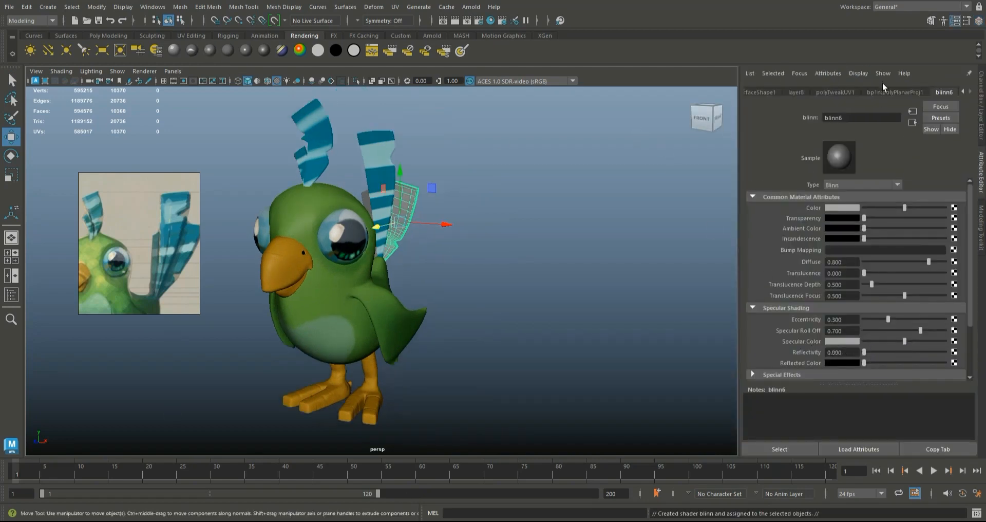
{"action": "left_click_drag", "start_coordinate": [849, 116], "coordinate": [737, 119]}
{"action": "key", "text": "BackSpace"}
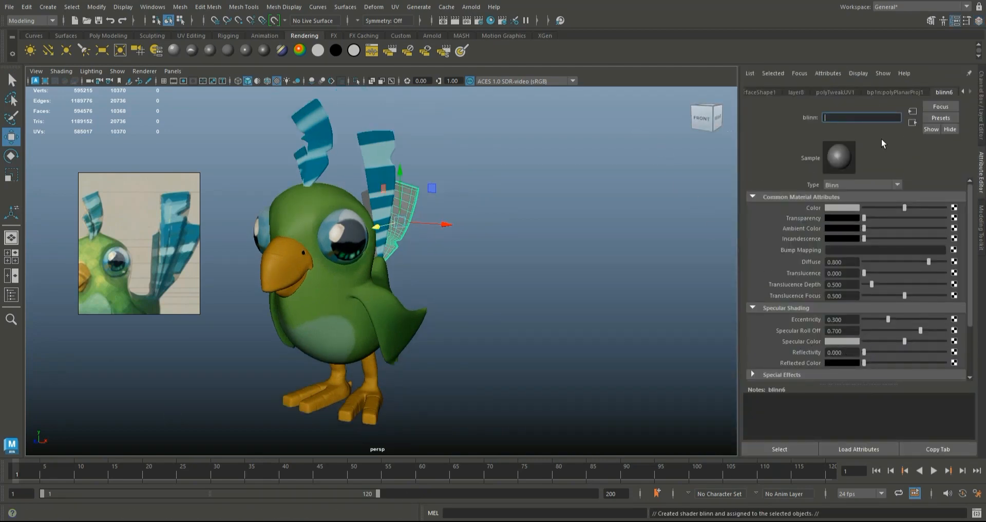
{"action": "type", "text": "bp1"}
{"action": "left_click", "coordinate": [638, 196]}
Step: Brighten the bw1 material's ambient colour, set its Specular Roll Off to 0.474 and darken its specular colour
{"action": "left_click", "coordinate": [403, 213]}
{"action": "left_click", "coordinate": [907, 228]}
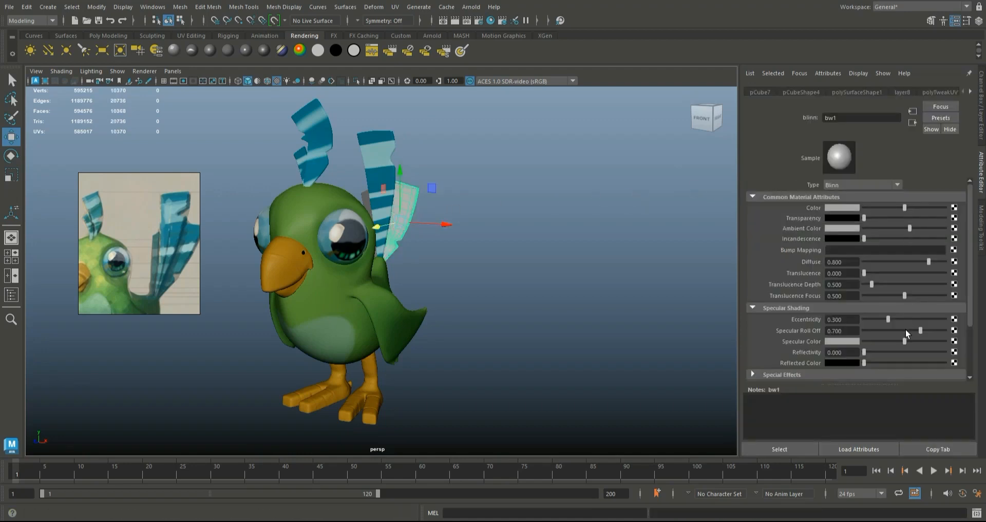
{"action": "left_click_drag", "start_coordinate": [896, 341], "coordinate": [891, 341]}
Step: Connect a File texture to the bw1 material's colour, load bw1.tif from the Desktop's p1 folder and check the tail feather
{"action": "left_click", "coordinate": [953, 208]}
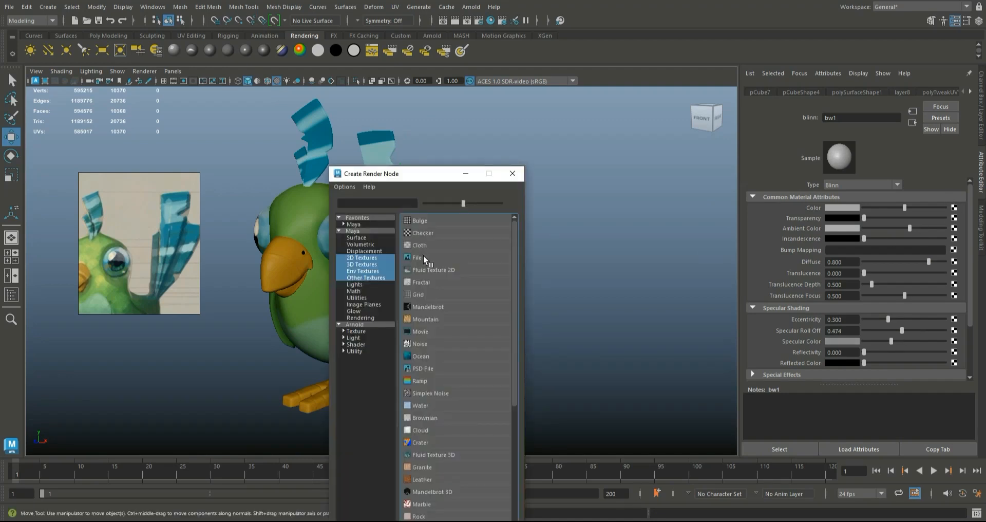
{"action": "left_click", "coordinate": [417, 257]}
{"action": "left_click", "coordinate": [955, 232]}
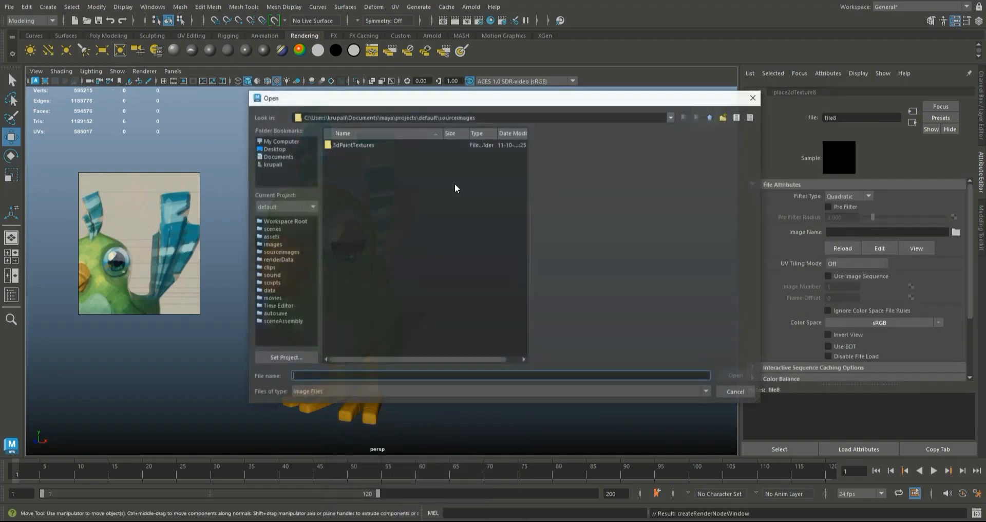
{"action": "left_click", "coordinate": [281, 147]}
{"action": "double_click", "coordinate": [331, 158]}
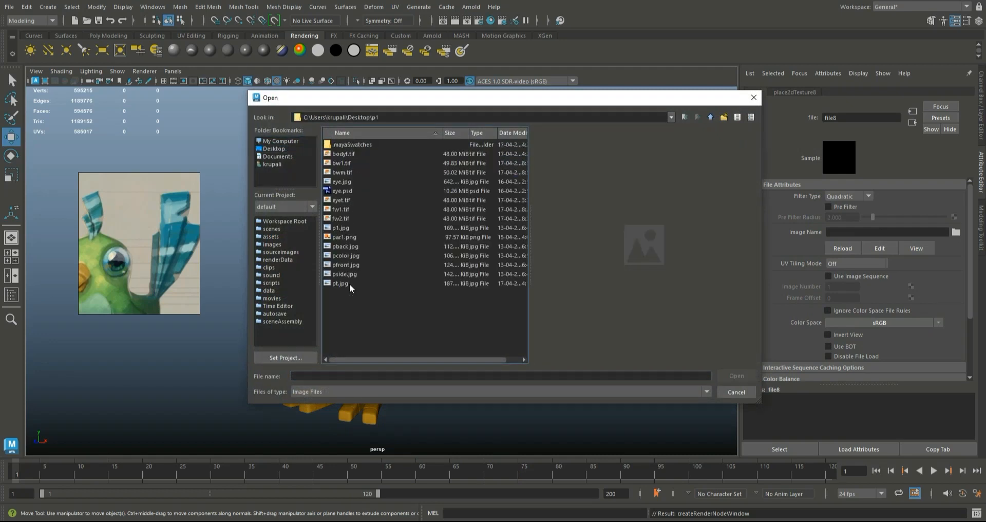
{"action": "left_click", "coordinate": [355, 163]}
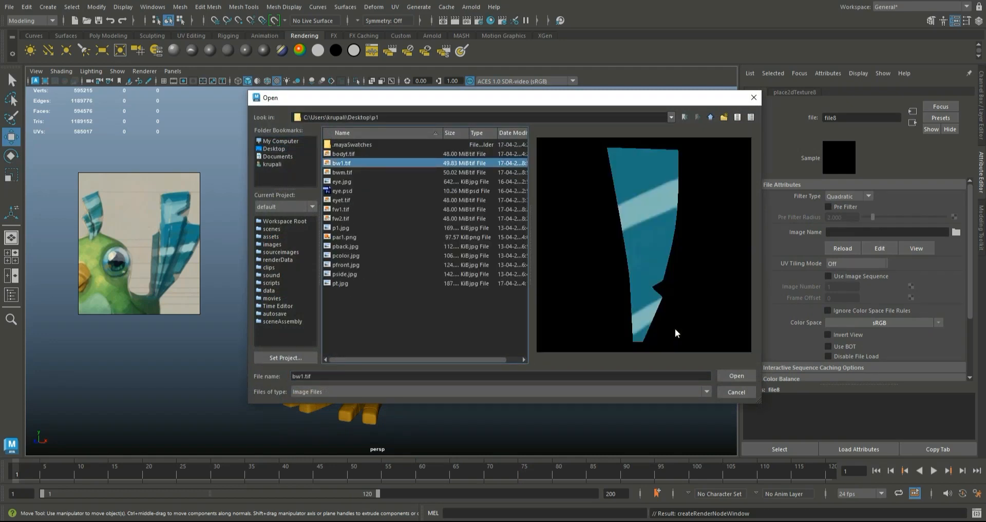
{"action": "left_click", "coordinate": [726, 374]}
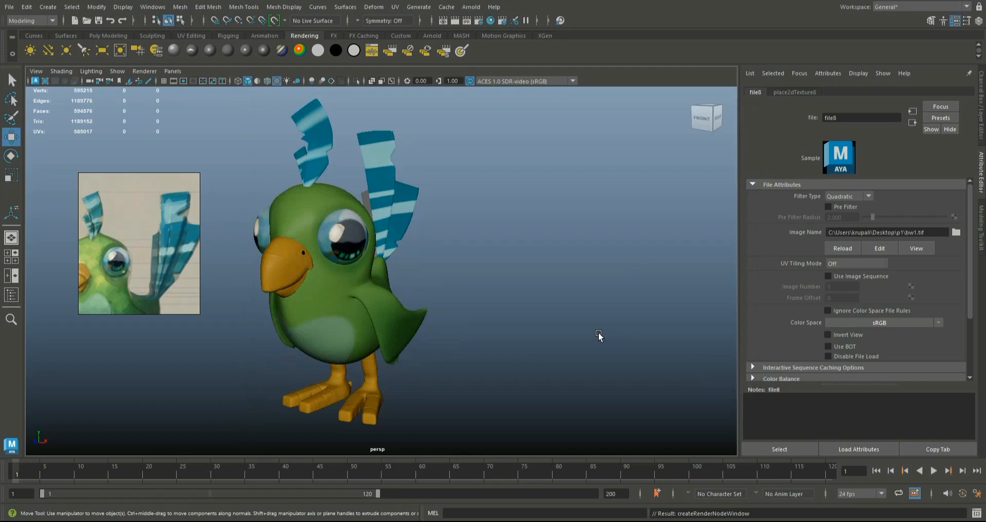
{"action": "left_click", "coordinate": [598, 332]}
{"action": "left_click", "coordinate": [981, 136]}
{"action": "scroll", "coordinate": [660, 217], "scroll_direction": "up", "scroll_amount": 5}
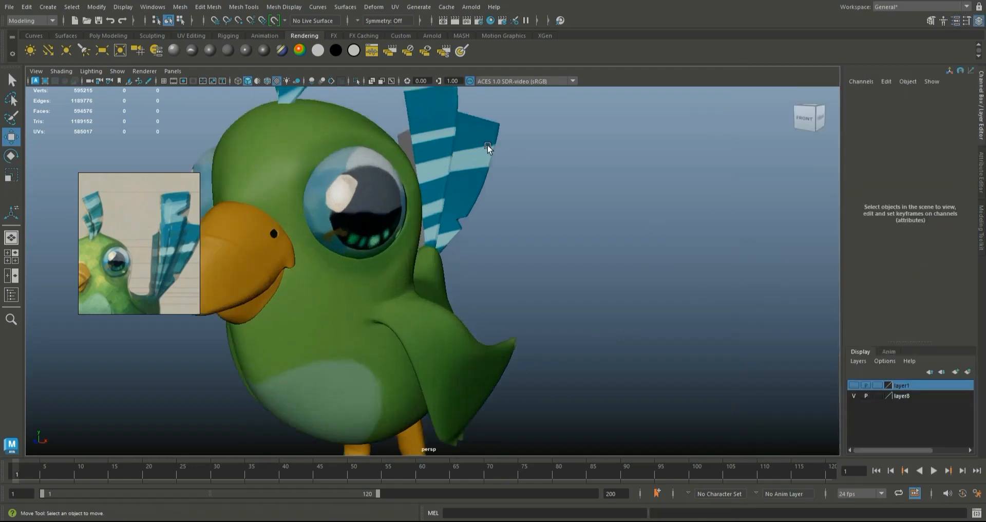
Step: Open the UV layout of the blue tail feather textured with bw1.tif in the UV Editor, keeping the feather visible on the model
{"action": "left_click", "coordinate": [494, 146]}
{"action": "left_click_drag", "start_coordinate": [548, 163], "coordinate": [541, 199], "text": "alt"}
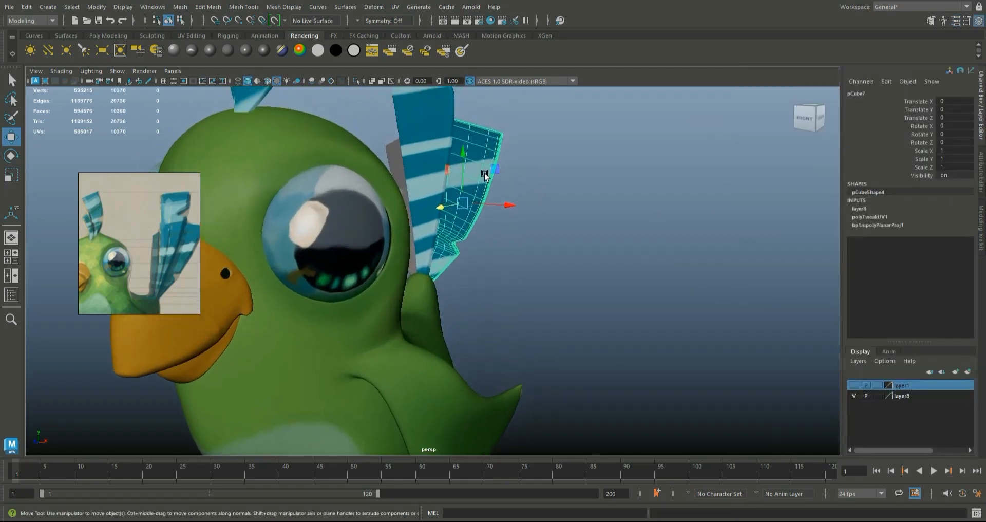
{"action": "left_click", "coordinate": [396, 7]}
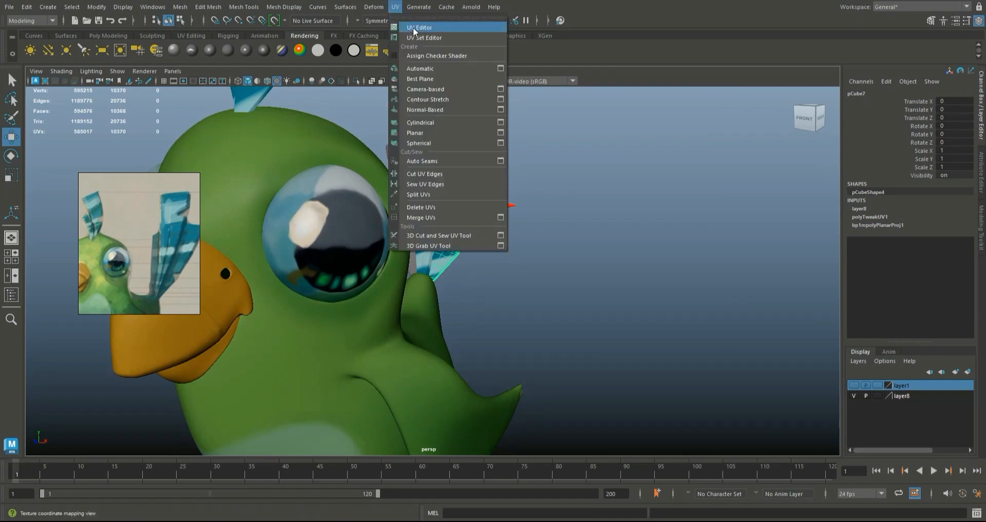
{"action": "left_click", "coordinate": [412, 27]}
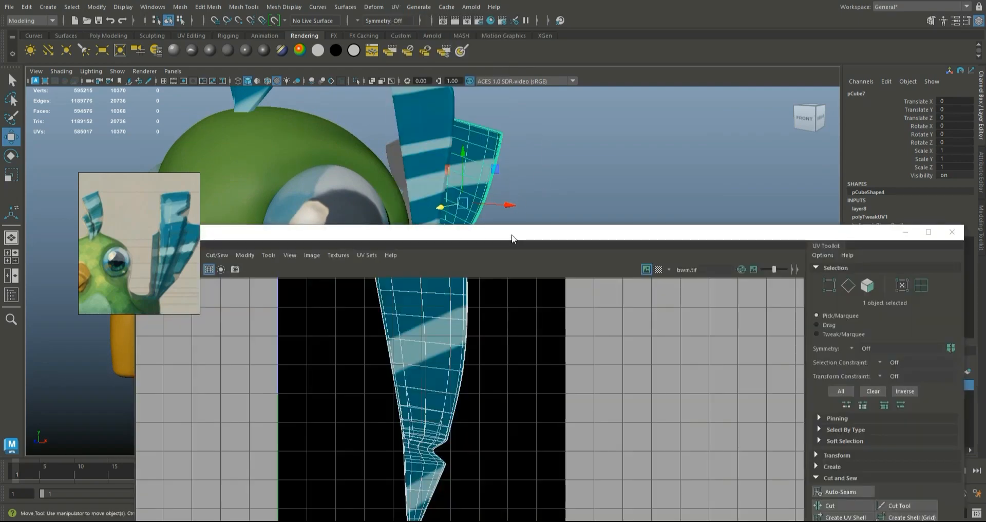
{"action": "left_click_drag", "start_coordinate": [512, 235], "coordinate": [742, 253]}
{"action": "scroll", "coordinate": [656, 346], "scroll_direction": "up", "scroll_amount": 1}
{"action": "middle_click_drag", "start_coordinate": [649, 347], "coordinate": [634, 360], "text": "alt"}
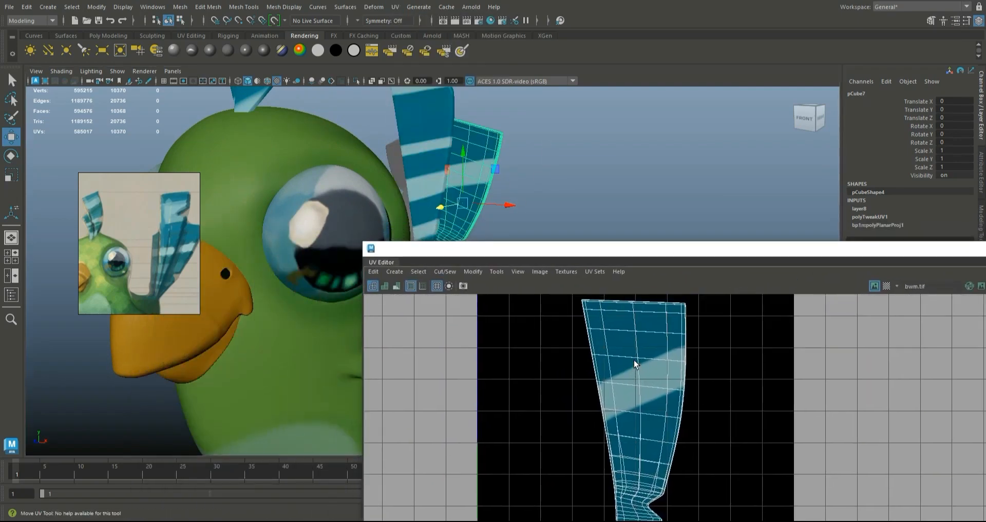
Step: Adjust the feather's UVs around the pale stripe's upper edge, close the UV Editor and check the stripe on the model
{"action": "right_click", "coordinate": [634, 361]}
{"action": "right_click_drag", "start_coordinate": [633, 361], "coordinate": [679, 354]}
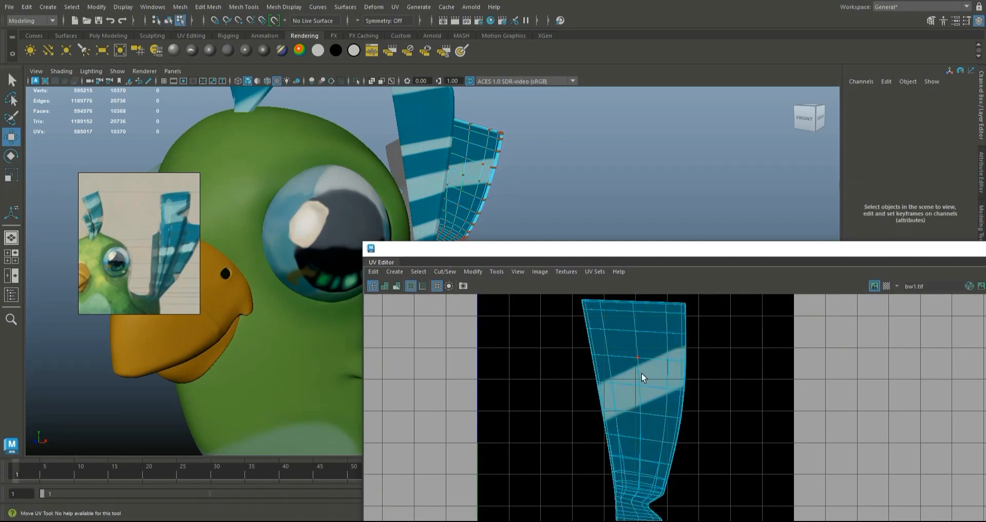
{"action": "left_click_drag", "start_coordinate": [451, 186], "coordinate": [439, 159]}
{"action": "mouse_move", "coordinate": [603, 380]}
{"action": "left_mouse_down"}
{"action": "mouse_move", "coordinate": [603, 390]}
{"action": "mouse_move", "coordinate": [603, 379]}
{"action": "left_mouse_up"}
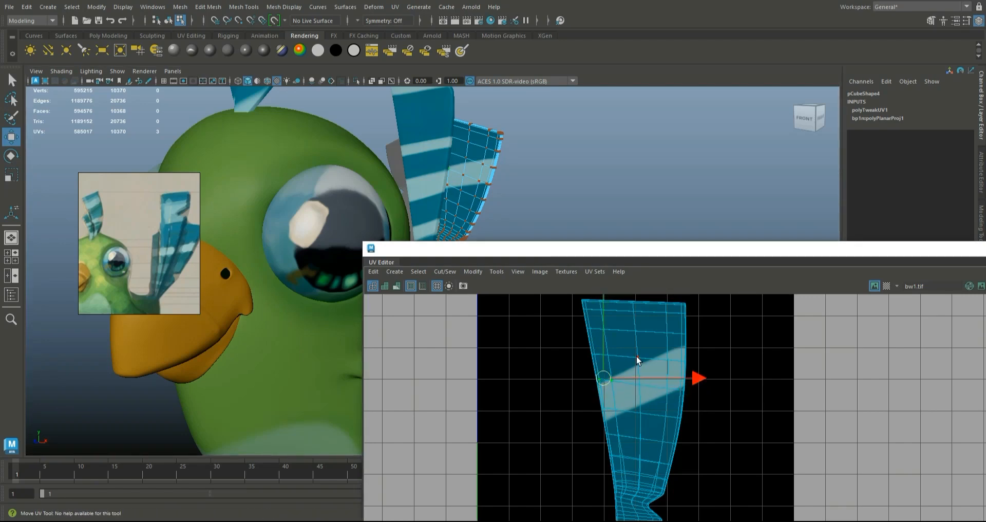
{"action": "left_click", "coordinate": [655, 175]}
{"action": "left_click", "coordinate": [482, 178]}
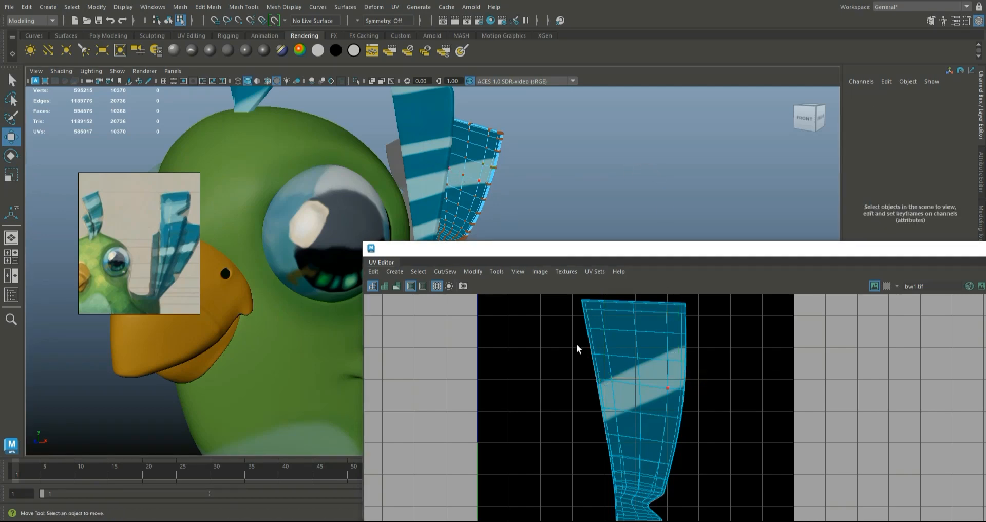
{"action": "mouse_move", "coordinate": [616, 385]}
{"action": "left_mouse_down"}
{"action": "mouse_move", "coordinate": [585, 370]}
{"action": "mouse_move", "coordinate": [602, 383]}
{"action": "mouse_move", "coordinate": [600, 376]}
{"action": "left_mouse_up"}
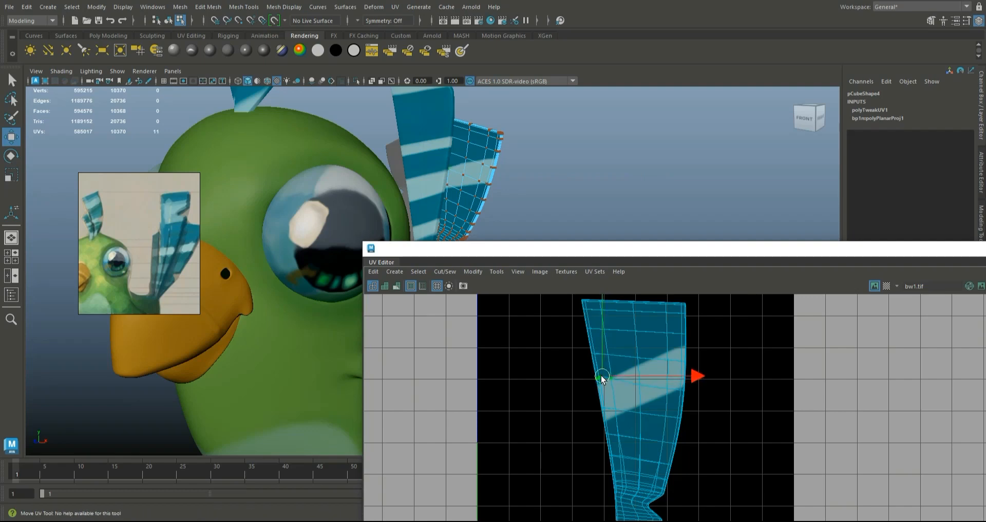
{"action": "right_click_drag", "start_coordinate": [502, 158], "coordinate": [543, 147]}
{"action": "left_click_drag", "start_coordinate": [746, 249], "coordinate": [383, 249]}
{"action": "left_click", "coordinate": [825, 247]}
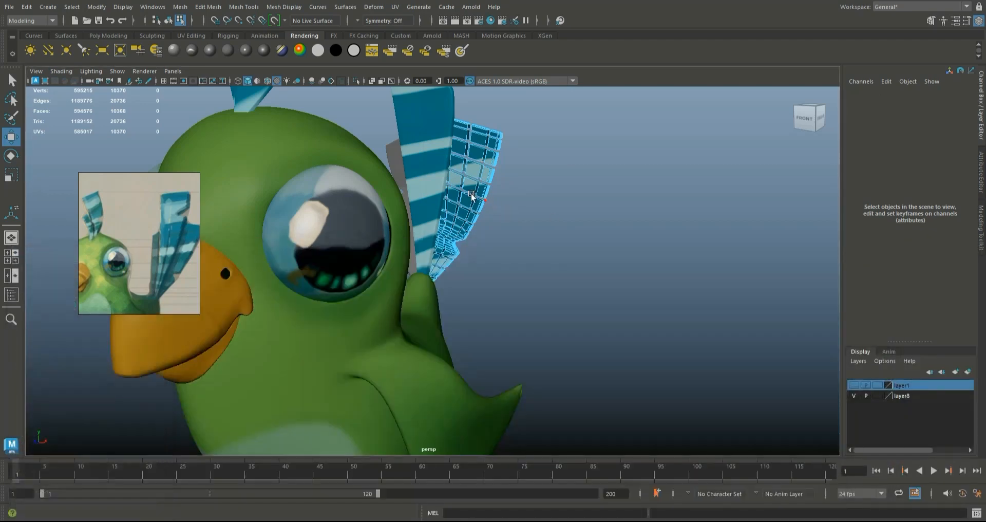
{"action": "left_click", "coordinate": [557, 179]}
{"action": "scroll", "coordinate": [541, 214], "scroll_direction": "down", "scroll_amount": 4}
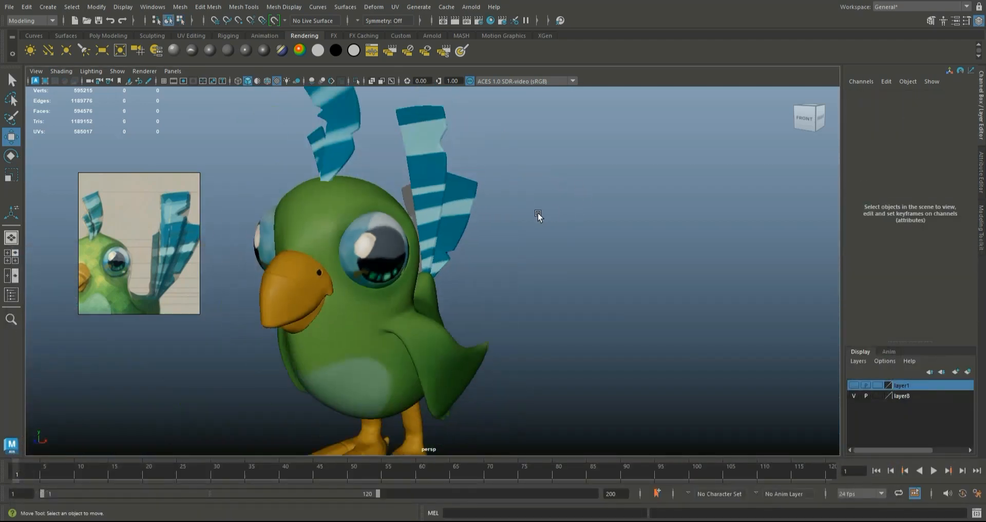
{"action": "scroll", "coordinate": [535, 216], "scroll_direction": "down", "scroll_amount": 2}
Step: Reopen the same tail feather's layout in the UV Editor and switch to UV selection
{"action": "scroll", "coordinate": [533, 217], "scroll_direction": "up", "scroll_amount": 6}
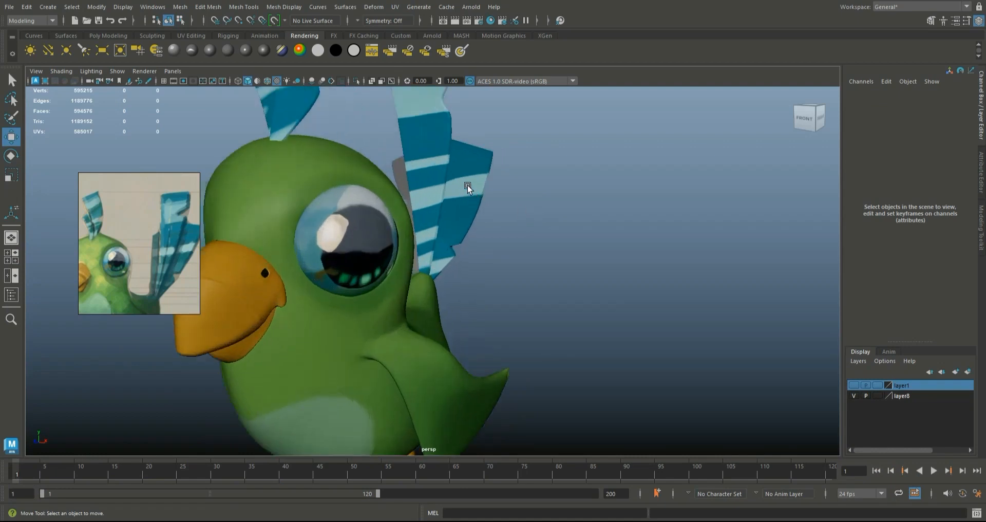
{"action": "left_click", "coordinate": [483, 194]}
{"action": "left_click", "coordinate": [394, 7]}
{"action": "left_click", "coordinate": [414, 29]}
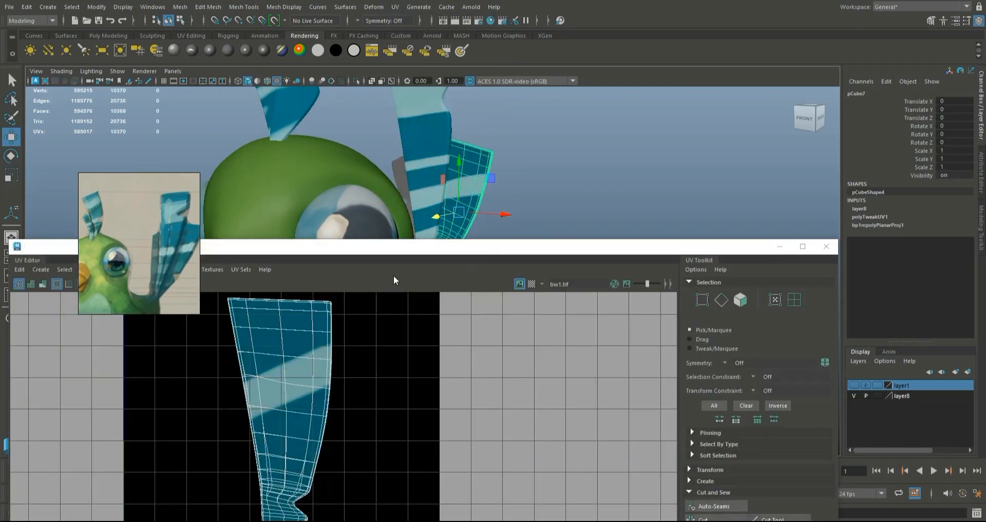
{"action": "left_click_drag", "start_coordinate": [409, 251], "coordinate": [543, 303]}
{"action": "right_click_drag", "start_coordinate": [420, 370], "coordinate": [464, 369]}
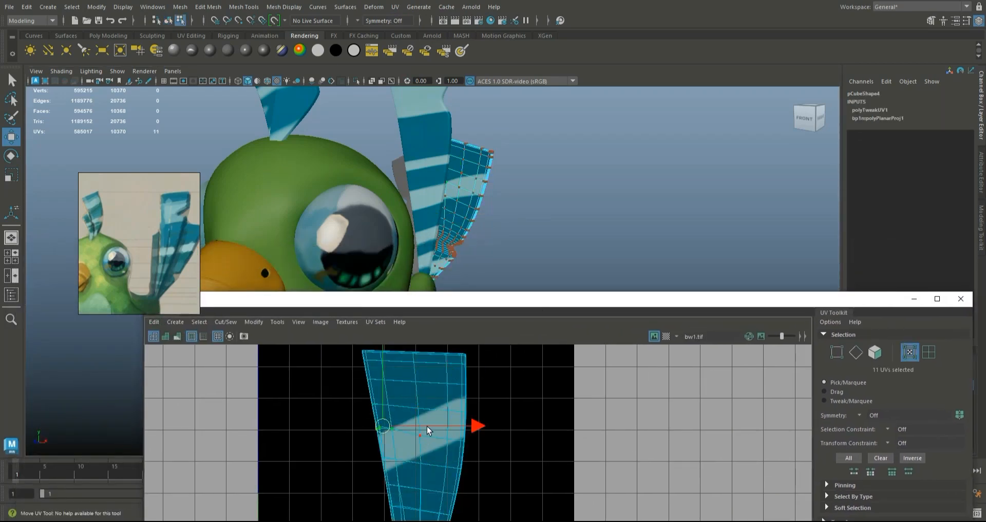
Step: Shift the UVs near the middle of the pale stripe, return to object selection and close the UV Editor
{"action": "mouse_move", "coordinate": [411, 403]}
{"action": "left_mouse_down"}
{"action": "mouse_move", "coordinate": [424, 415]}
{"action": "mouse_move", "coordinate": [423, 405]}
{"action": "mouse_move", "coordinate": [450, 399]}
{"action": "mouse_move", "coordinate": [418, 409]}
{"action": "left_mouse_up"}
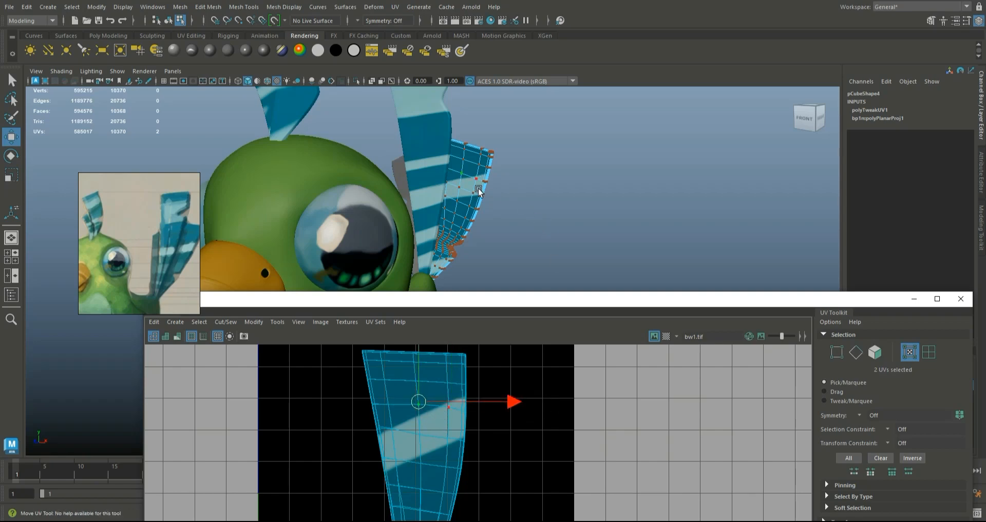
{"action": "right_click_drag", "start_coordinate": [487, 179], "coordinate": [539, 166]}
{"action": "left_click", "coordinate": [581, 164]}
{"action": "left_click_drag", "start_coordinate": [580, 301], "coordinate": [493, 301]}
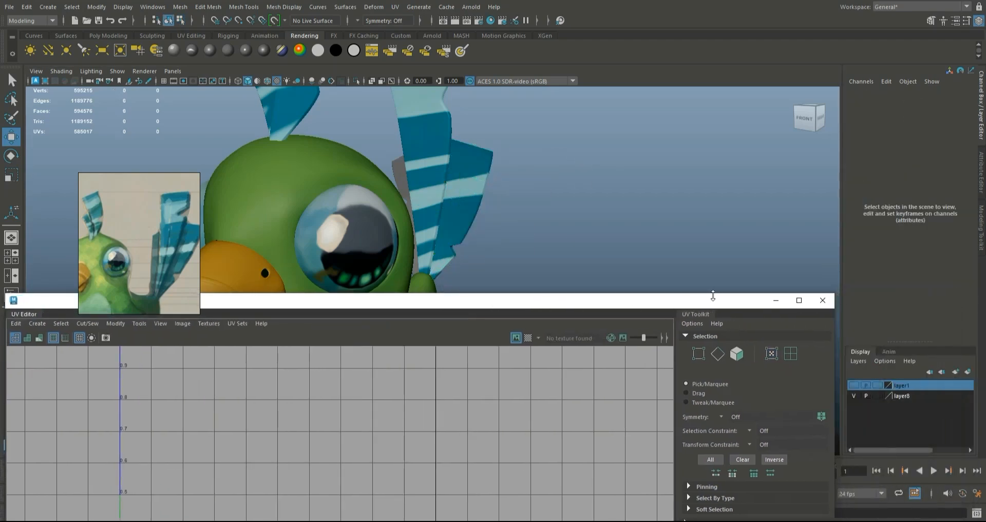
{"action": "left_click", "coordinate": [821, 297]}
Step: Apply a planar UV projection to the untextured grey tail feather on the far side of the tail
{"action": "key", "text": "a"}
{"action": "scroll", "coordinate": [522, 275], "scroll_direction": "up", "scroll_amount": 3}
{"action": "scroll", "coordinate": [477, 264], "scroll_direction": "up", "scroll_amount": 1}
{"action": "middle_click_drag", "start_coordinate": [481, 261], "coordinate": [543, 270], "text": "alt"}
{"action": "left_click_drag", "start_coordinate": [567, 282], "coordinate": [605, 277], "text": "alt"}
{"action": "left_click", "coordinate": [390, 249]}
{"action": "scroll", "coordinate": [464, 279], "scroll_direction": "up", "scroll_amount": 2}
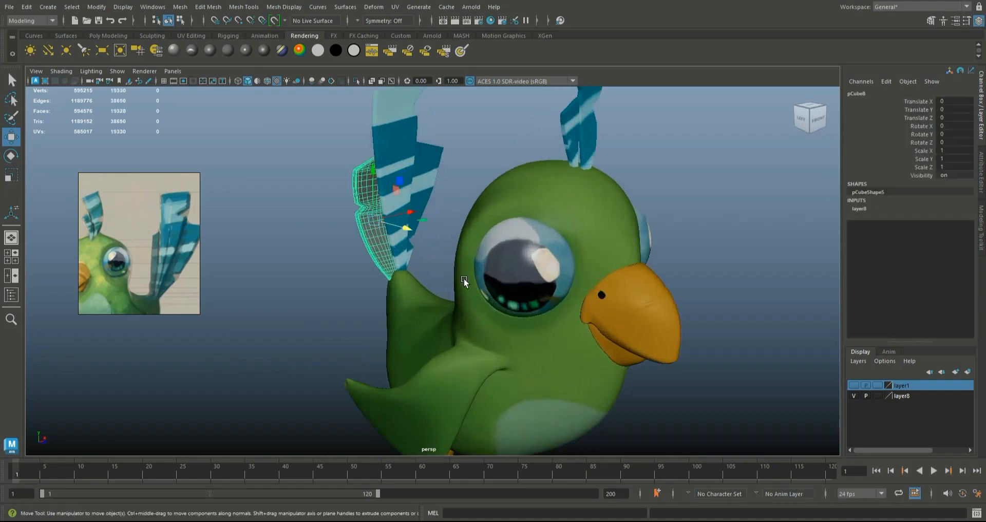
{"action": "left_click", "coordinate": [396, 6]}
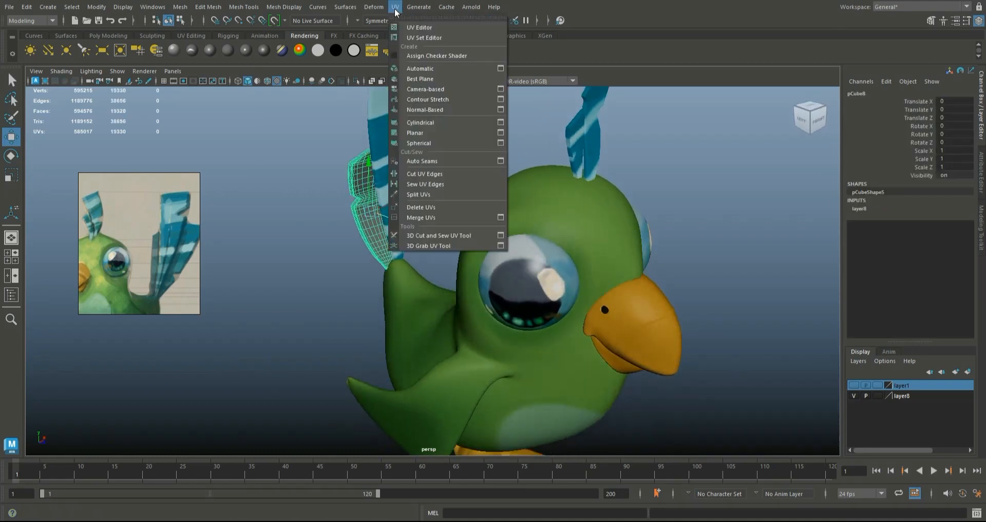
{"action": "left_click", "coordinate": [465, 132]}
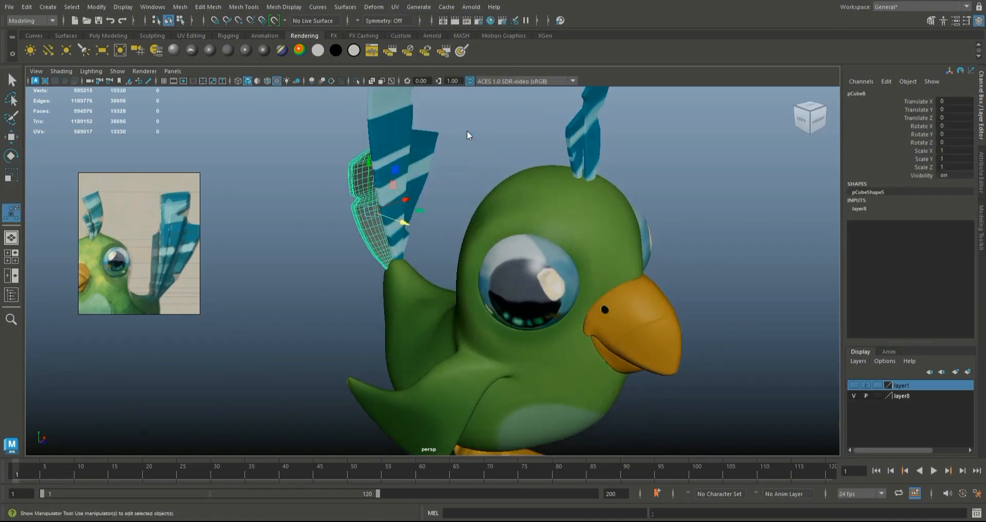
{"action": "left_click", "coordinate": [400, 8]}
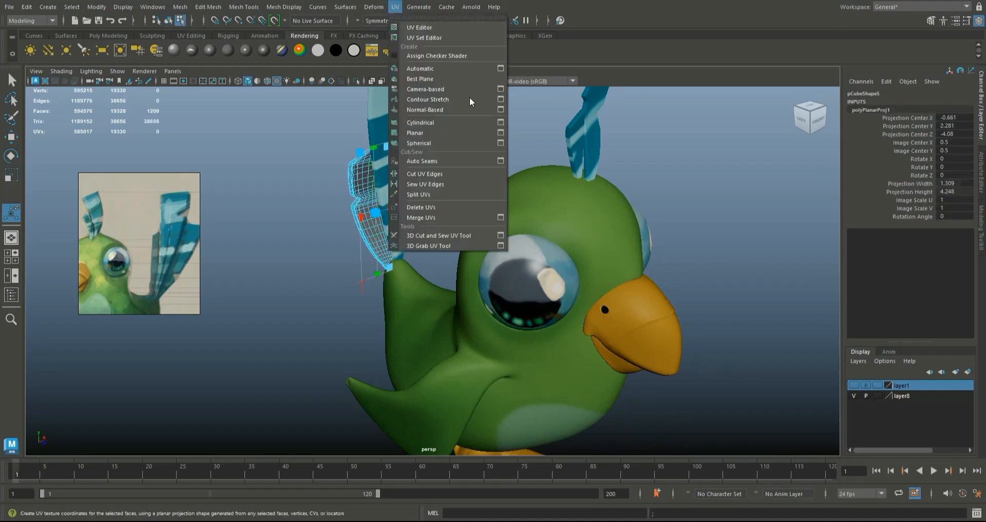
{"action": "left_click", "coordinate": [500, 133]}
{"action": "left_click", "coordinate": [379, 169]}
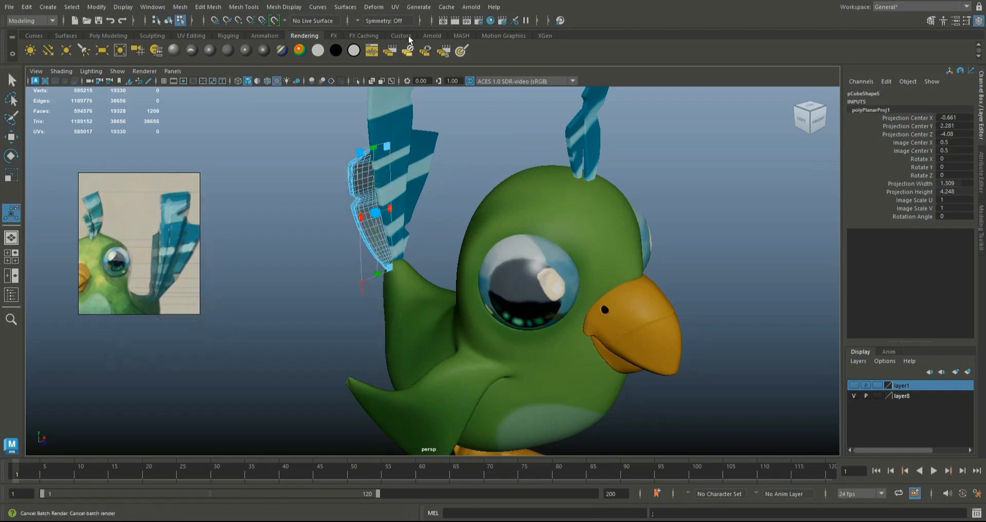
Step: Scale the grey feather's UV shell down to a narrow feather shape inside the 0–1 tile in the UV Editor
{"action": "left_click", "coordinate": [395, 8]}
{"action": "left_click", "coordinate": [411, 24]}
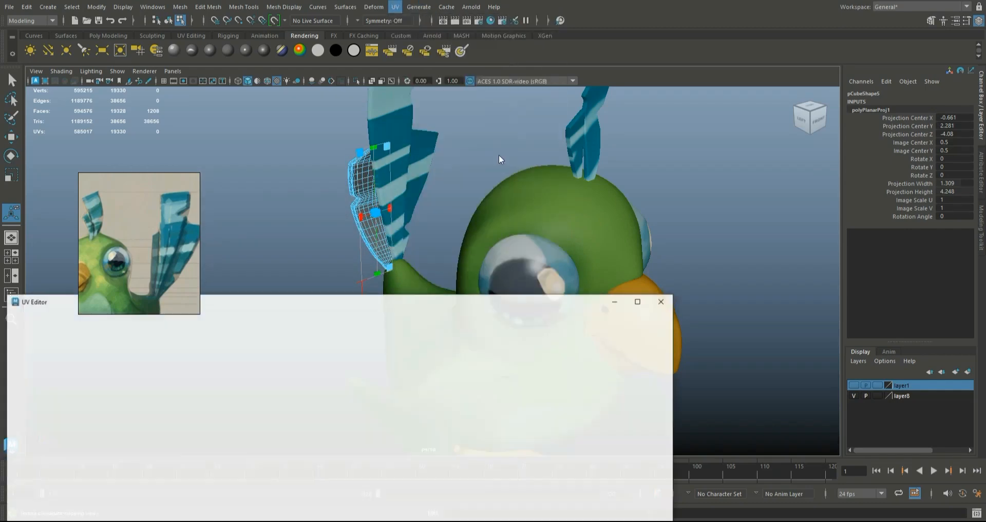
{"action": "left_click_drag", "start_coordinate": [417, 302], "coordinate": [566, 171]}
{"action": "right_click_drag", "start_coordinate": [451, 290], "coordinate": [405, 276]}
{"action": "left_click", "coordinate": [430, 301]}
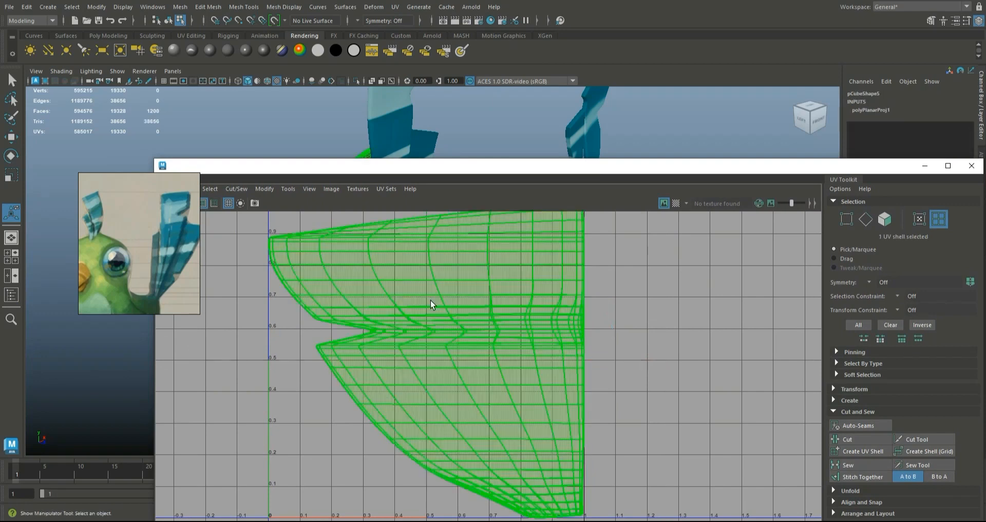
{"action": "key", "text": "r"}
{"action": "left_click_drag", "start_coordinate": [512, 362], "coordinate": [413, 354]}
{"action": "key", "text": "w"}
{"action": "scroll", "coordinate": [417, 354], "scroll_direction": "down", "scroll_amount": 1}
{"action": "left_click_drag", "start_coordinate": [415, 359], "coordinate": [484, 356]}
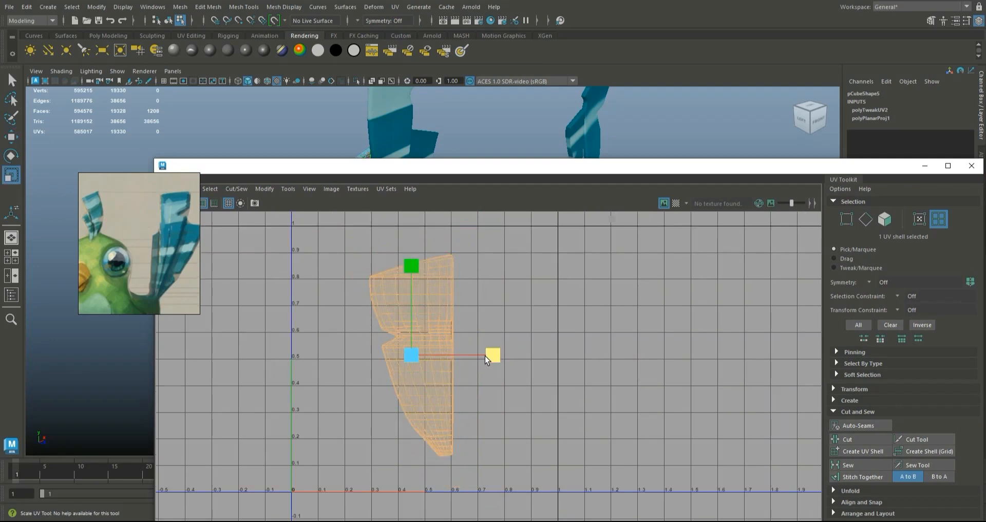
{"action": "left_click", "coordinate": [468, 238]}
Step: Save a 2048 x 2048 Maya IFF snapshot of the feather's UV shell to the Desktop as wf2 and close the UV Editor
{"action": "right_click_drag", "start_coordinate": [408, 280], "coordinate": [395, 239]}
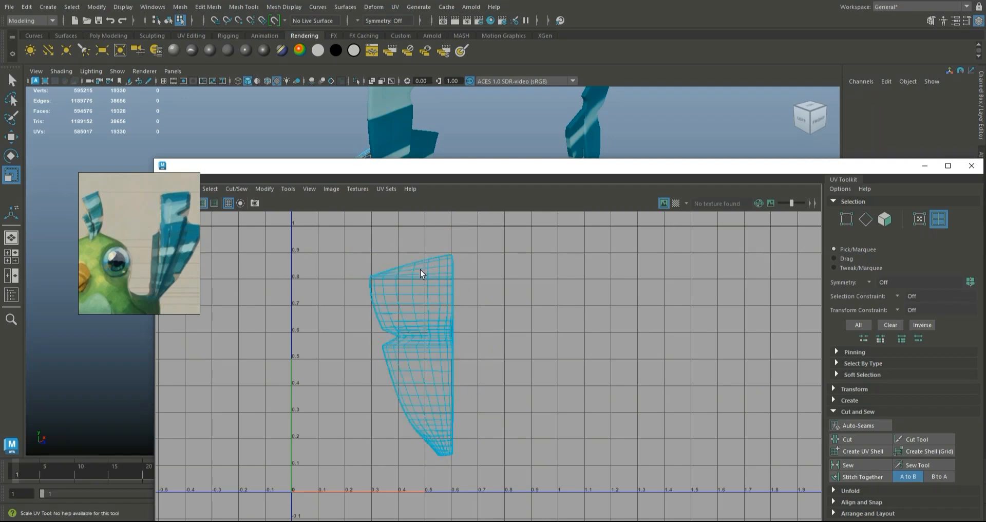
{"action": "left_click", "coordinate": [413, 288]}
{"action": "left_click", "coordinate": [330, 188]}
{"action": "left_click", "coordinate": [360, 359]}
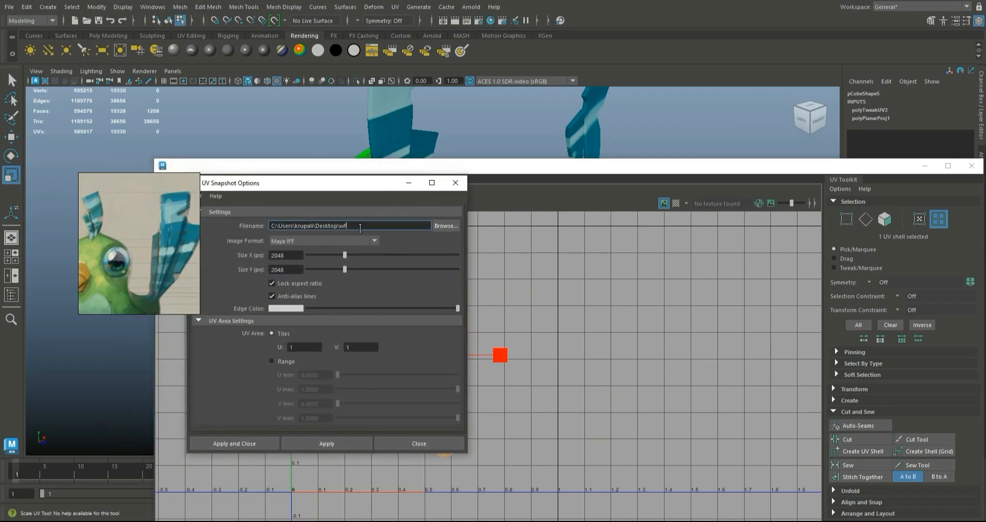
{"action": "left_click", "coordinate": [261, 447]}
{"action": "left_click", "coordinate": [972, 167]}
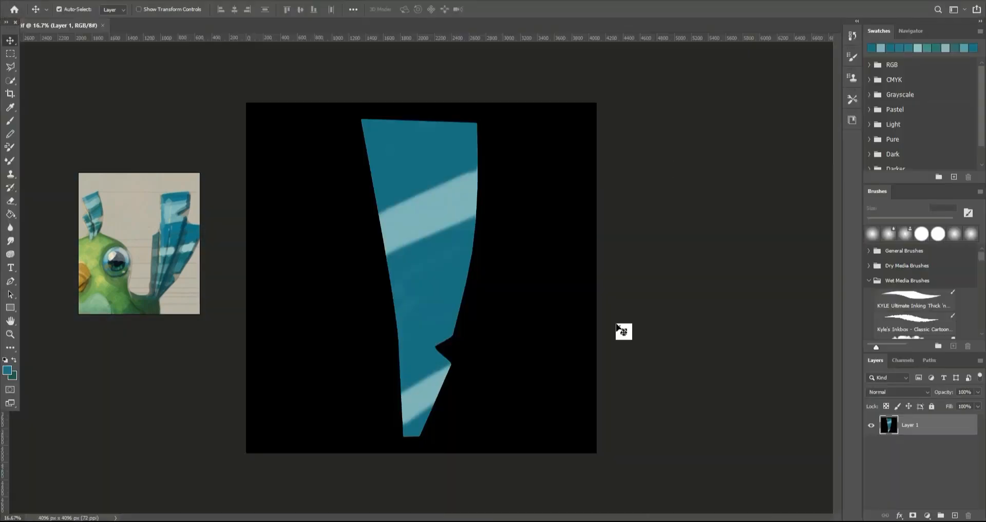
Step: Switch to Photoshop and open the wf2 UV snapshot from the Desktop
{"action": "left_click", "coordinate": [23, 1]}
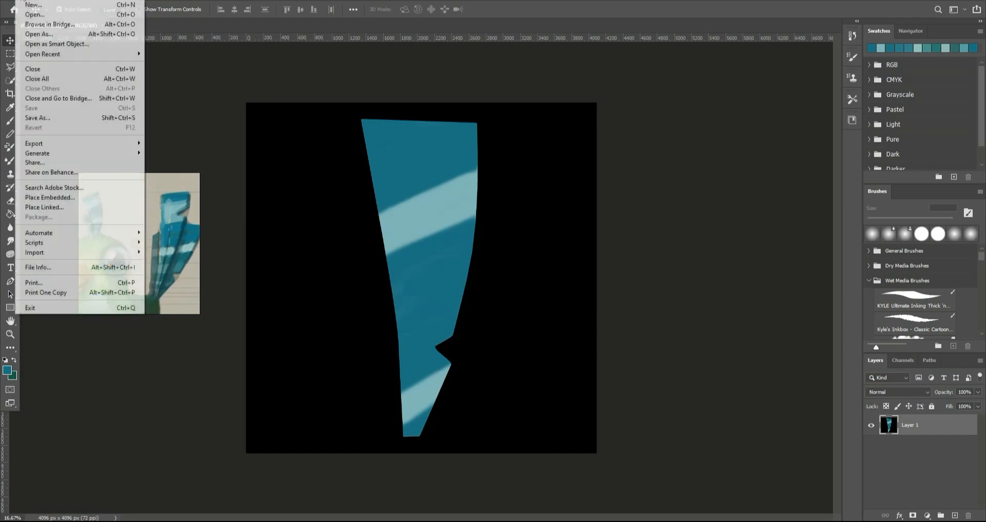
{"action": "left_click", "coordinate": [42, 17]}
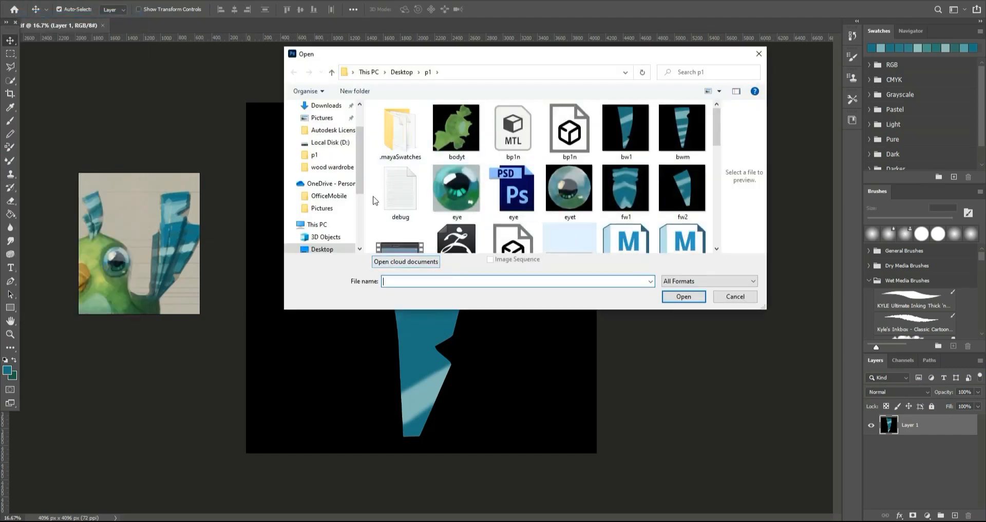
{"action": "left_click", "coordinate": [322, 249]}
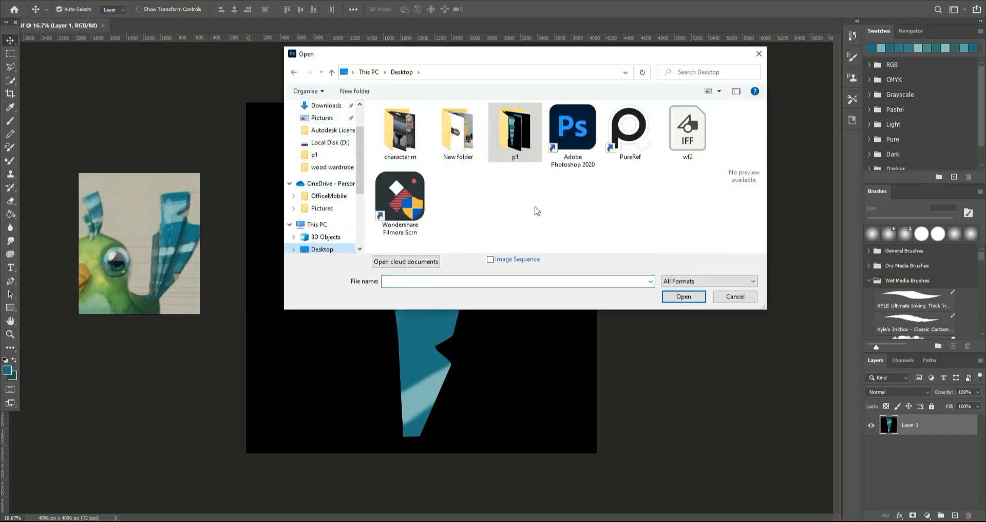
{"action": "left_click", "coordinate": [687, 132]}
{"action": "left_click", "coordinate": [684, 296]}
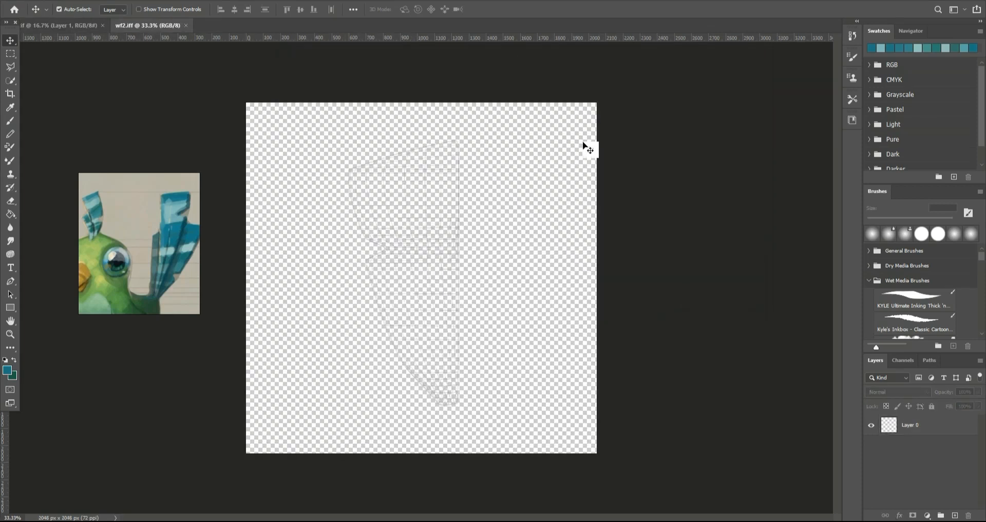
Step: Float the bw1.tif document in its own narrower window and park it beside the wf2 canvas as a colour reference
{"action": "left_click_drag", "start_coordinate": [601, 264], "coordinate": [97, 115]}
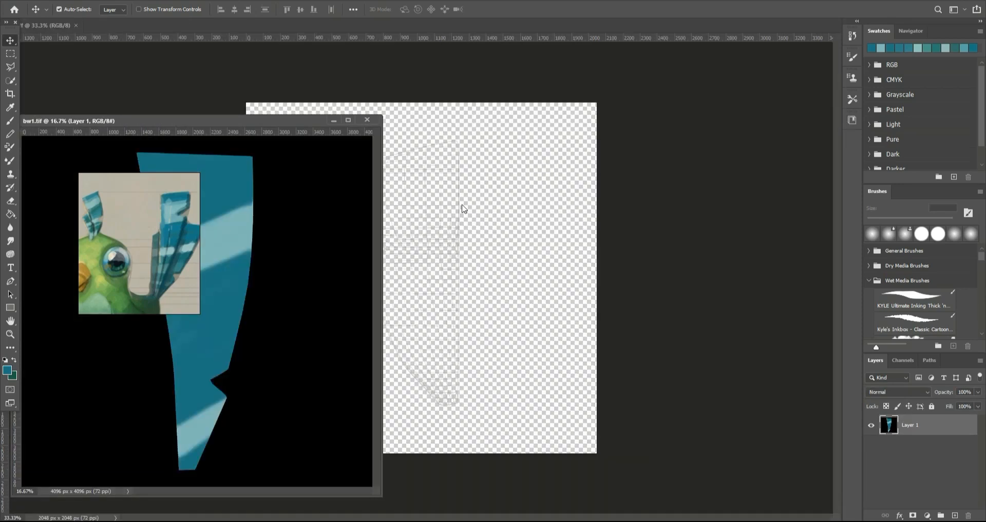
{"action": "left_click_drag", "start_coordinate": [381, 125], "coordinate": [308, 124]}
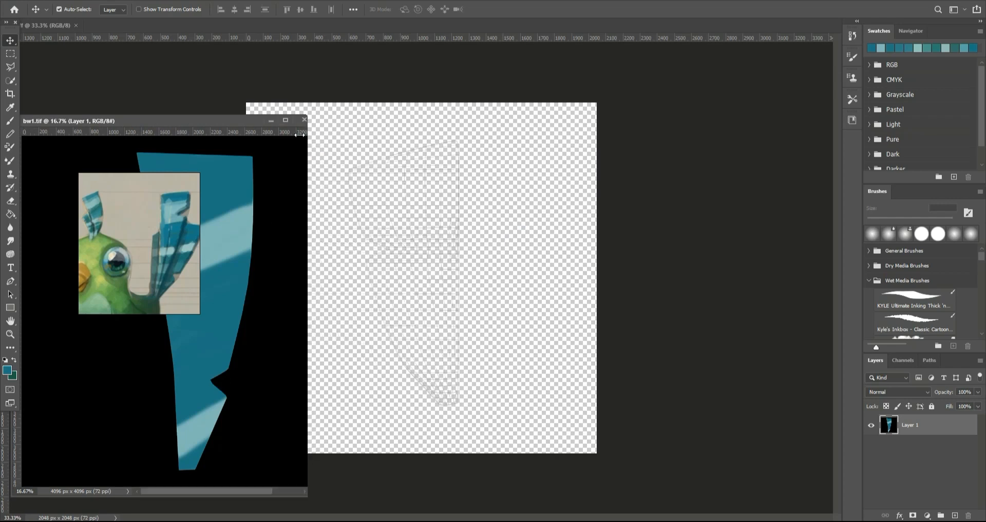
{"action": "left_click_drag", "start_coordinate": [183, 122], "coordinate": [28, 104]}
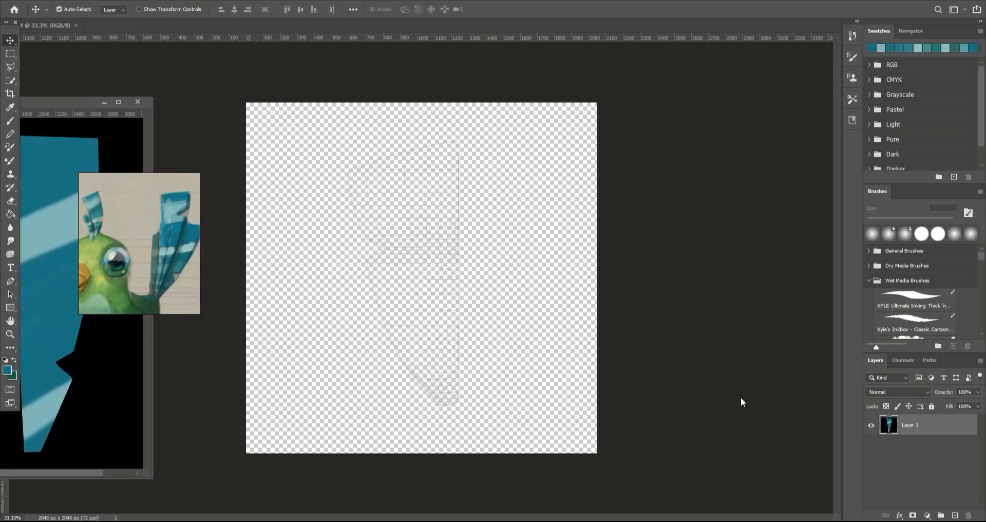
Step: Duplicate the UV wireframe layer, Layer 0, in the wf2 document
{"action": "left_click", "coordinate": [506, 226]}
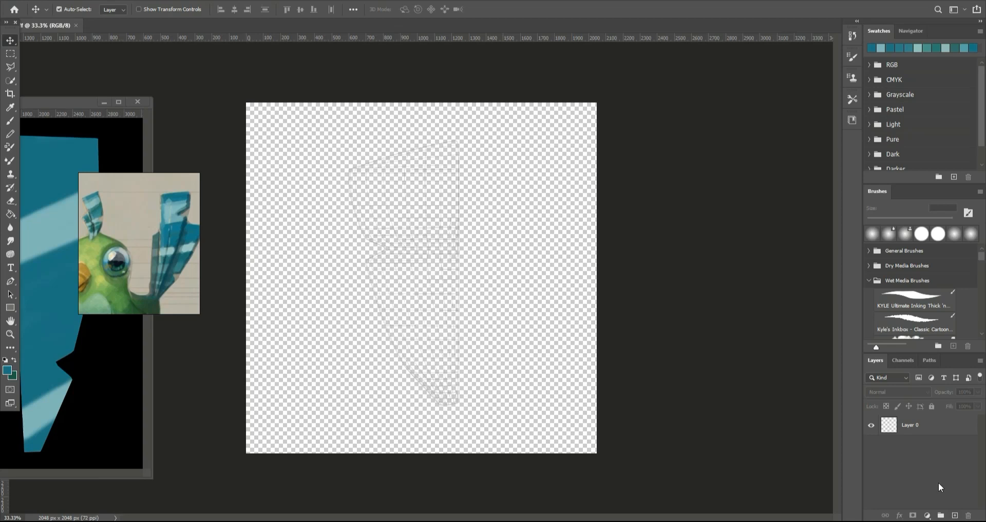
{"action": "left_click", "coordinate": [914, 431]}
{"action": "key", "text": "ctrl+j"}
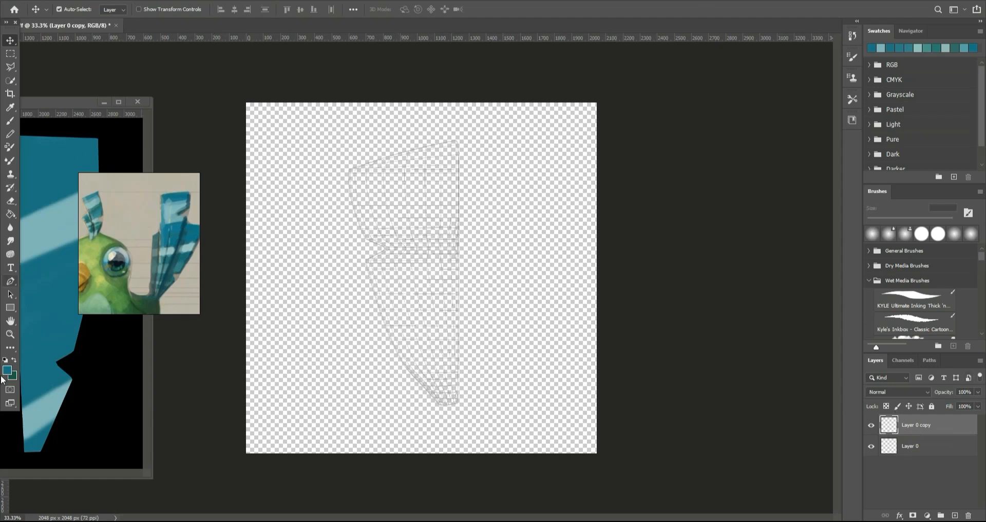
Step: Select the feather's UV shell by tracing its top, straight edge, tip, curved side and notch with the Polygonal Lasso
{"action": "left_click", "coordinate": [10, 333]}
{"action": "left_click_drag", "start_coordinate": [366, 226], "coordinate": [390, 227]}
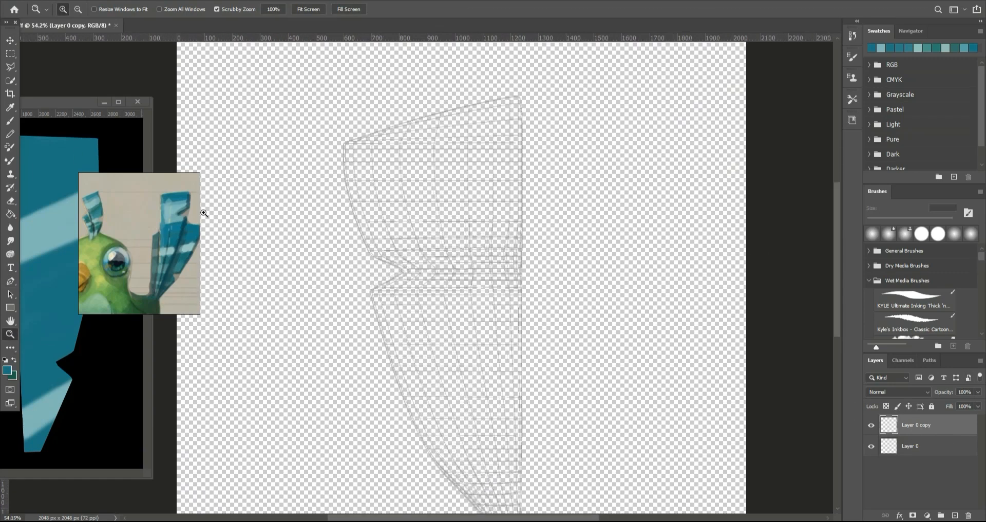
{"action": "left_click", "coordinate": [10, 67]}
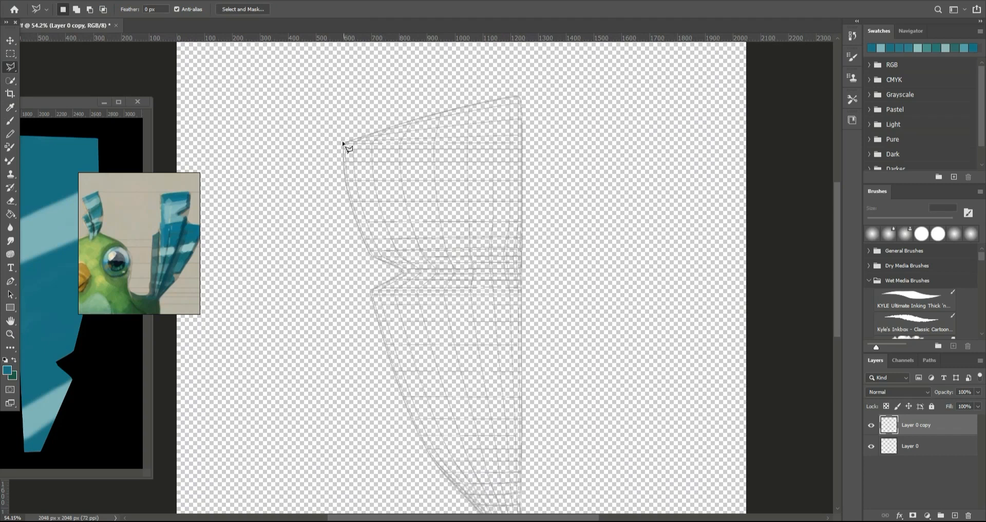
{"action": "left_click", "coordinate": [343, 142]}
{"action": "left_click", "coordinate": [520, 93]}
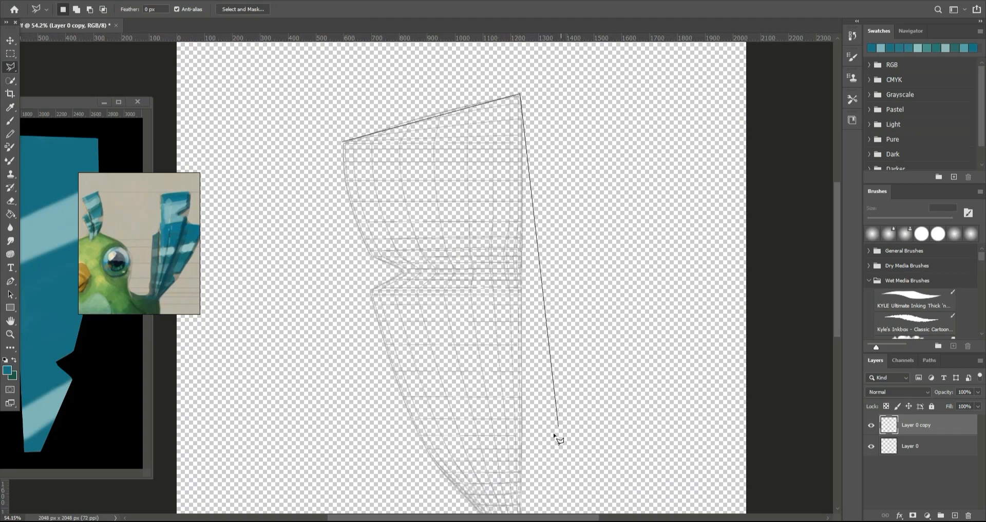
{"action": "scroll", "coordinate": [721, 427], "scroll_direction": "down", "scroll_amount": 3}
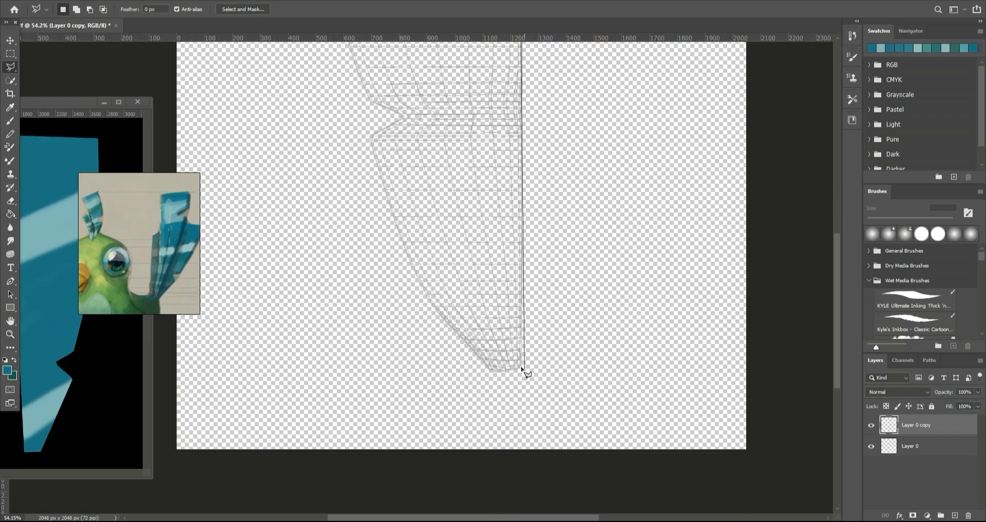
{"action": "left_click", "coordinate": [521, 367]}
{"action": "left_click", "coordinate": [492, 372]}
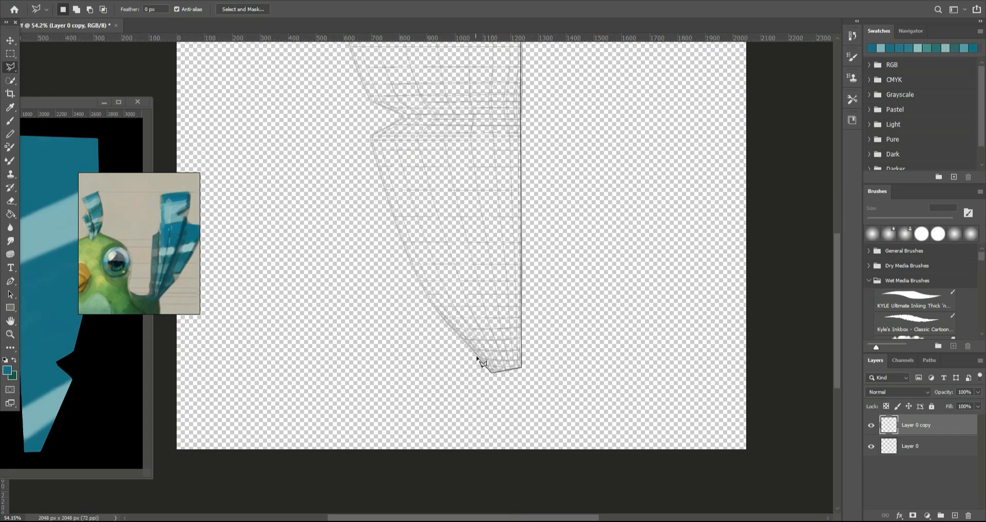
{"action": "left_click", "coordinate": [439, 314]}
{"action": "left_click", "coordinate": [419, 287]}
{"action": "left_click", "coordinate": [392, 216]}
{"action": "left_click", "coordinate": [366, 135]}
{"action": "left_click", "coordinate": [397, 118]}
{"action": "left_click", "coordinate": [375, 106]}
{"action": "left_click", "coordinate": [362, 61]}
{"action": "key", "text": "BackSpace"}
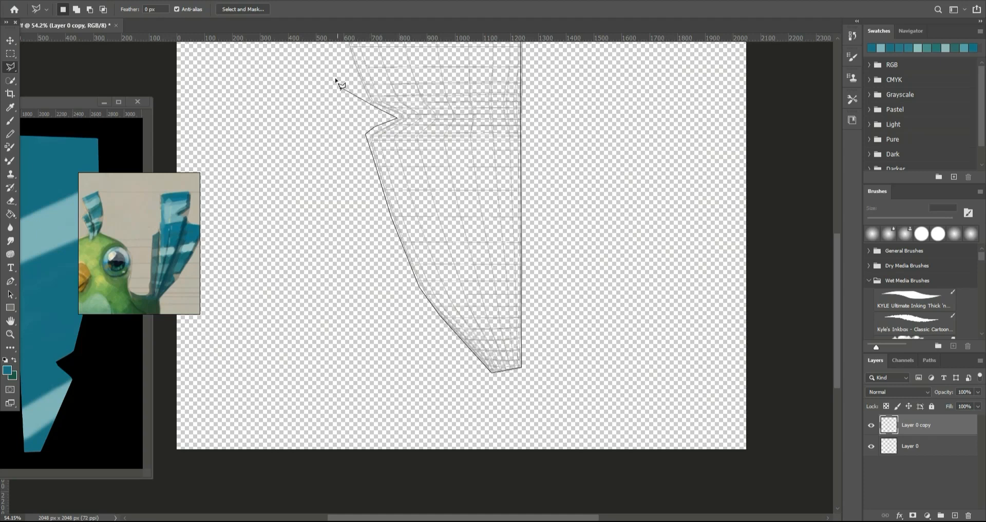
{"action": "left_click", "coordinate": [361, 91]}
{"action": "scroll", "coordinate": [362, 90], "scroll_direction": "up", "scroll_amount": 3}
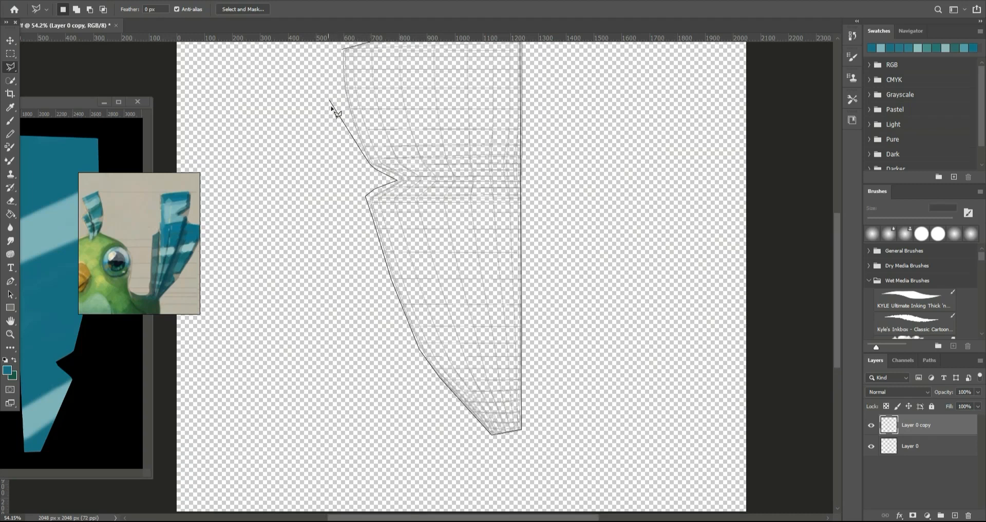
{"action": "left_click", "coordinate": [354, 135]}
{"action": "left_click", "coordinate": [339, 68]}
{"action": "left_click", "coordinate": [344, 51]}
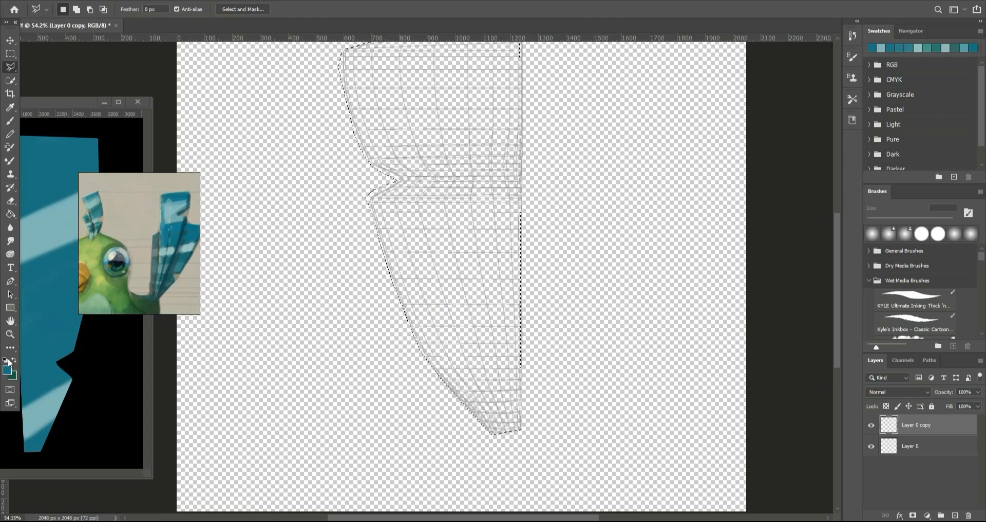
Step: Add a layer above the wireframe copy and brush dark teal bands inside the selection at 150 px, leaving diagonal gaps for lighter stripes
{"action": "key", "text": "z"}
{"action": "left_click", "coordinate": [954, 515]}
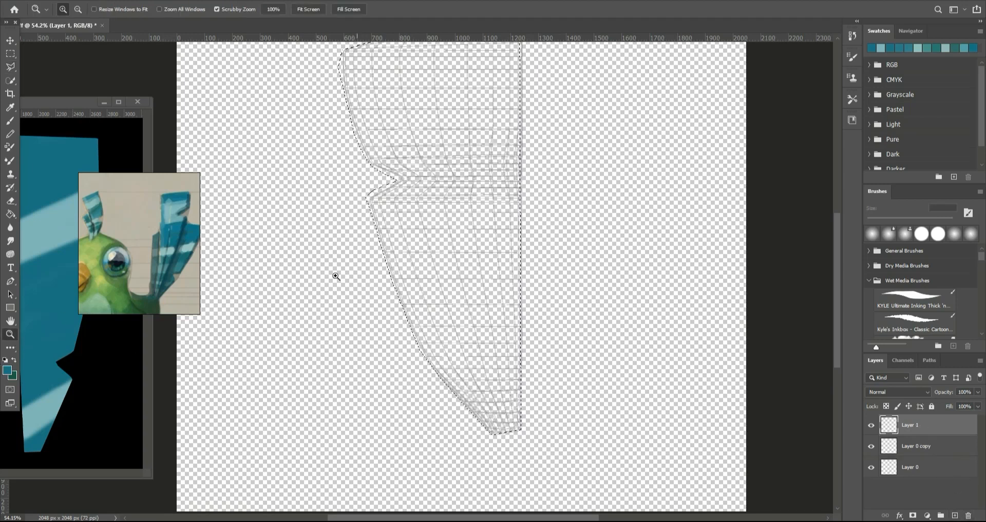
{"action": "left_click_drag", "start_coordinate": [289, 307], "coordinate": [247, 286]}
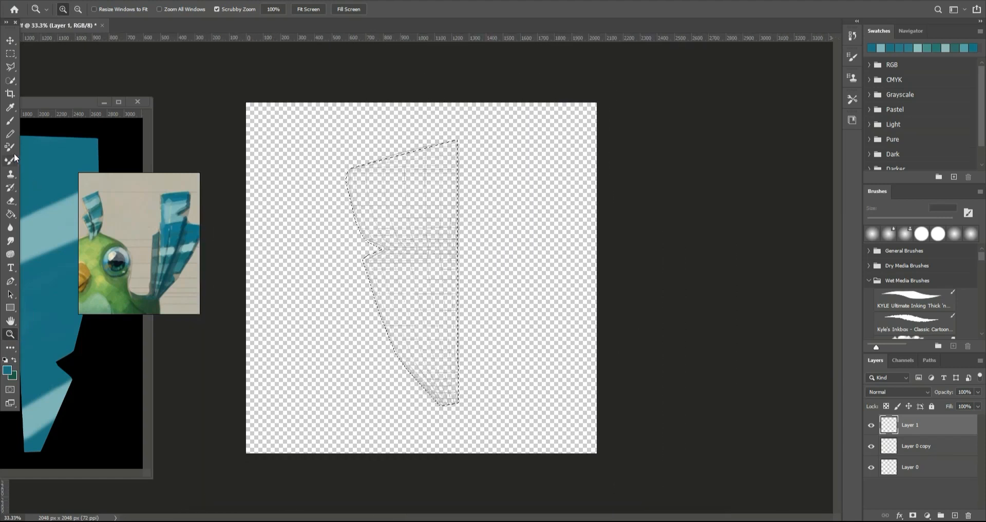
{"action": "left_click", "coordinate": [10, 120]}
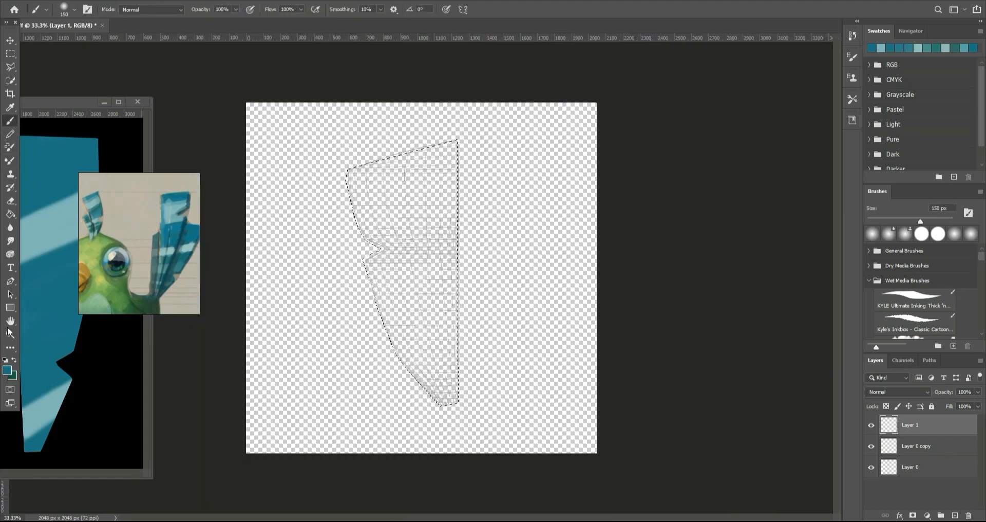
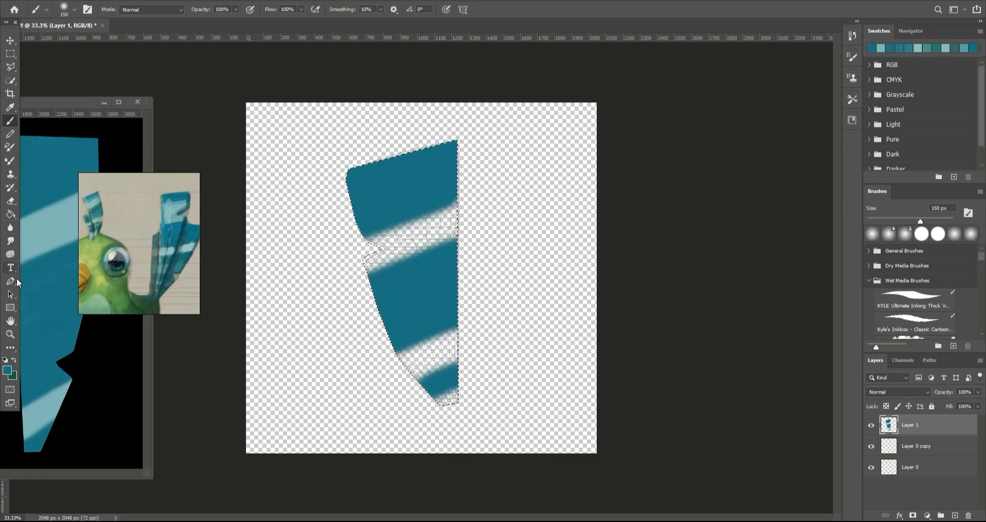
Step: Sample the light teal from the bw1 reference and paint the diagonal gaps on a new layer placed beneath Layer 1
{"action": "left_click", "coordinate": [15, 111]}
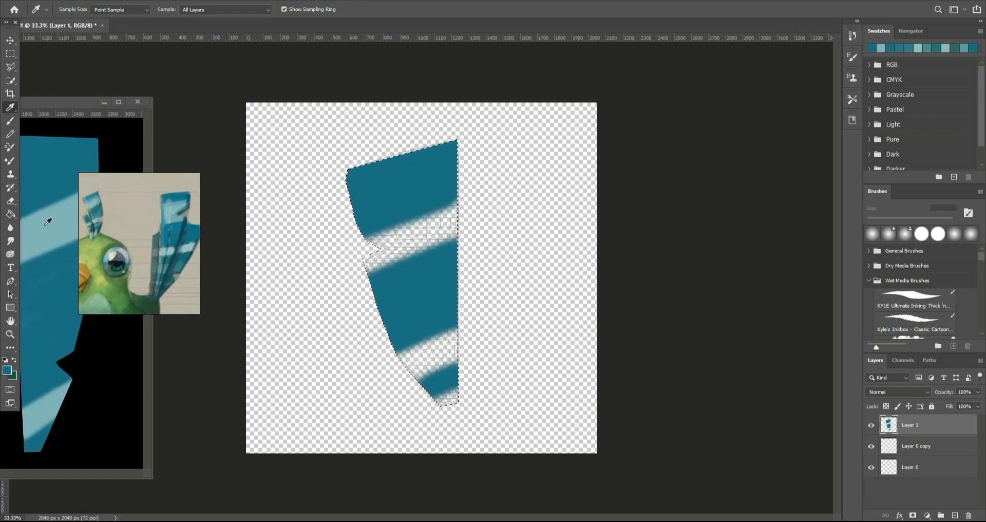
{"action": "left_click", "coordinate": [48, 222]}
{"action": "left_click", "coordinate": [11, 120]}
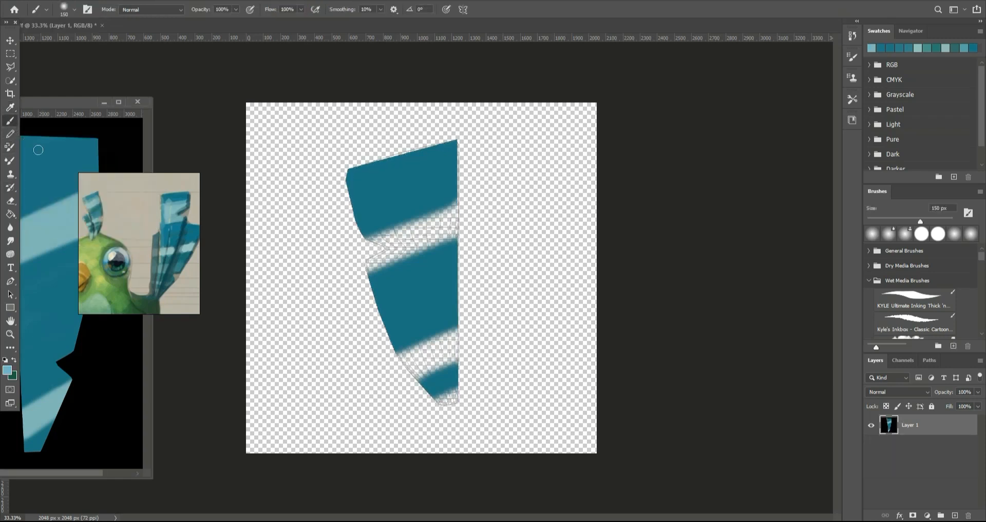
{"action": "left_click", "coordinate": [411, 240]}
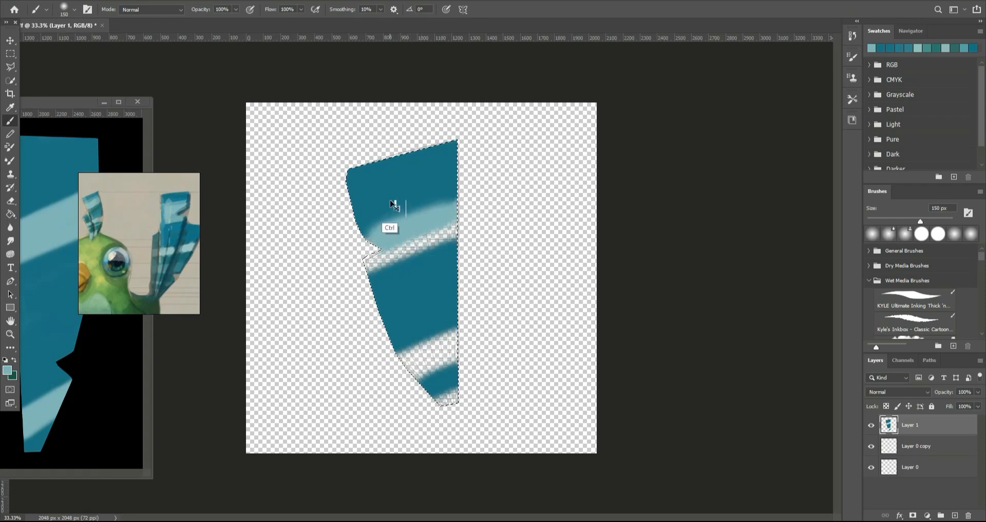
{"action": "left_click", "coordinate": [954, 515]}
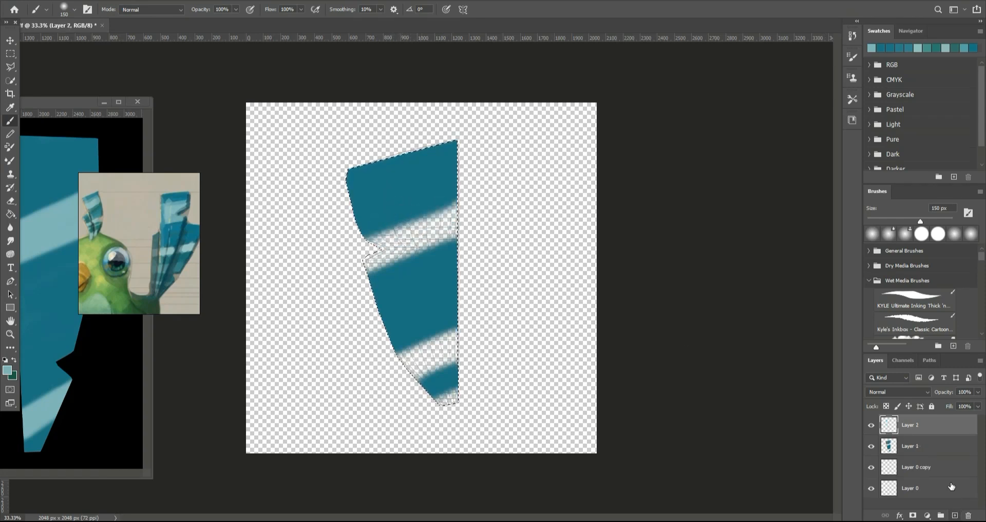
{"action": "left_click_drag", "start_coordinate": [937, 424], "coordinate": [941, 460]}
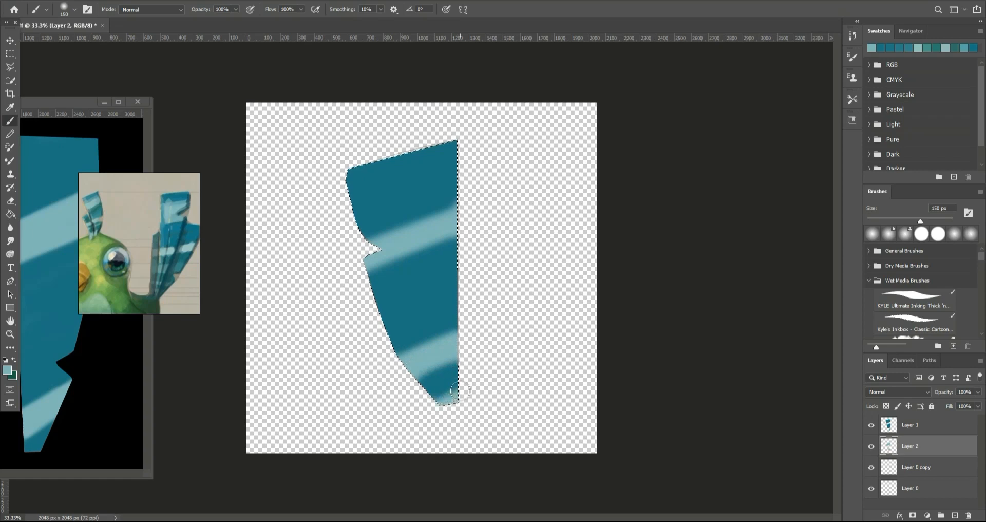
Step: Sharpen the soft edges of the dark teal bands on Layer 1 with a hard 45 px Eraser
{"action": "left_click", "coordinate": [12, 202]}
{"action": "left_click_drag", "start_coordinate": [368, 239], "coordinate": [391, 232]}
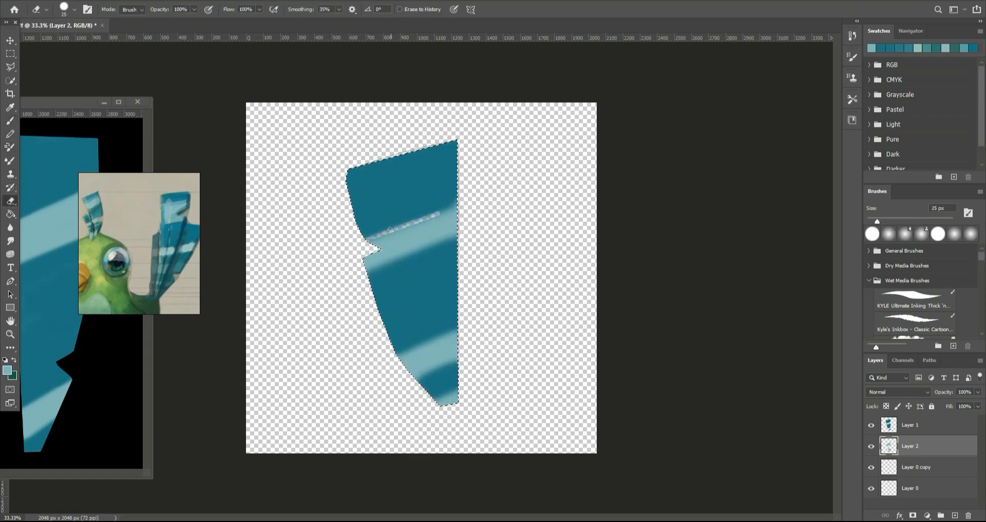
{"action": "left_click", "coordinate": [893, 422]}
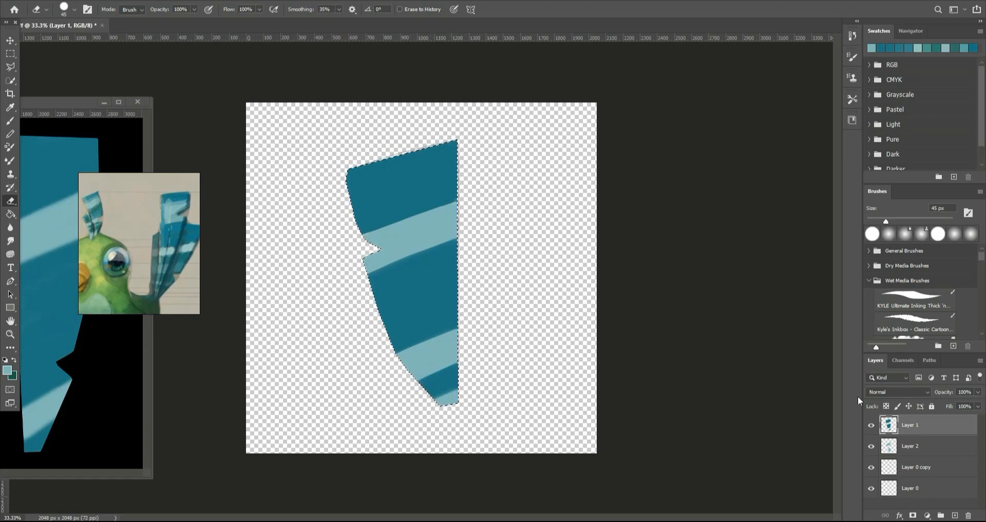
Step: Hide the two UV wireframe layers, Layer 0 copy and Layer 0, and clear the feather selection
{"action": "left_click", "coordinate": [870, 468]}
{"action": "left_click", "coordinate": [871, 446]}
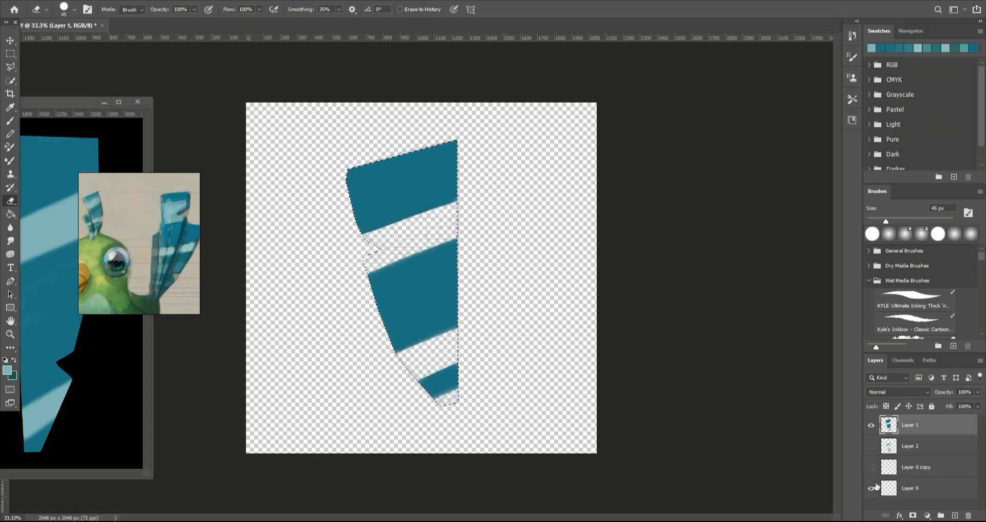
{"action": "left_click", "coordinate": [871, 446]}
{"action": "left_click", "coordinate": [872, 489]}
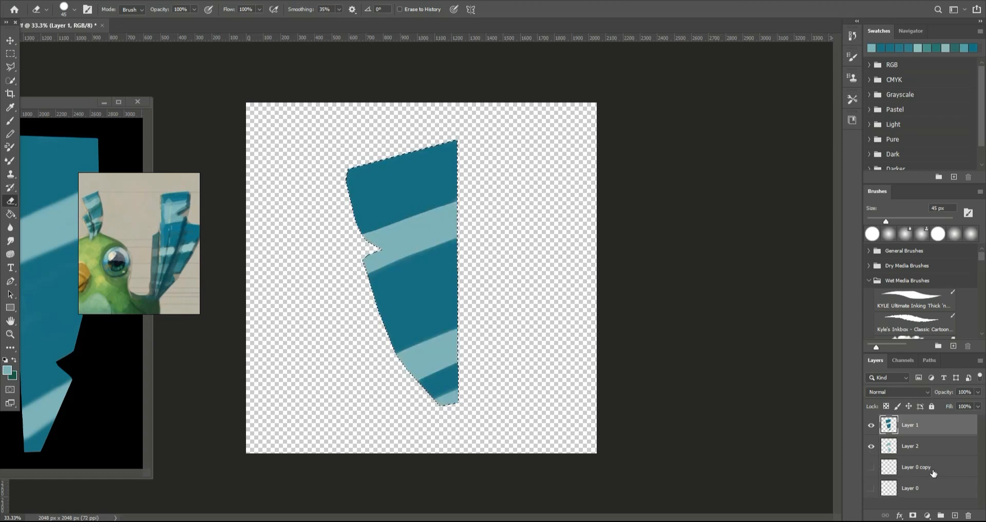
{"action": "key", "text": "ctrl+d"}
Step: Merge the dark band layer, Layer 1, down into the light stripe layer, Layer 2
{"action": "left_click", "coordinate": [941, 473]}
{"action": "left_click", "coordinate": [919, 430]}
{"action": "right_click", "coordinate": [918, 430]}
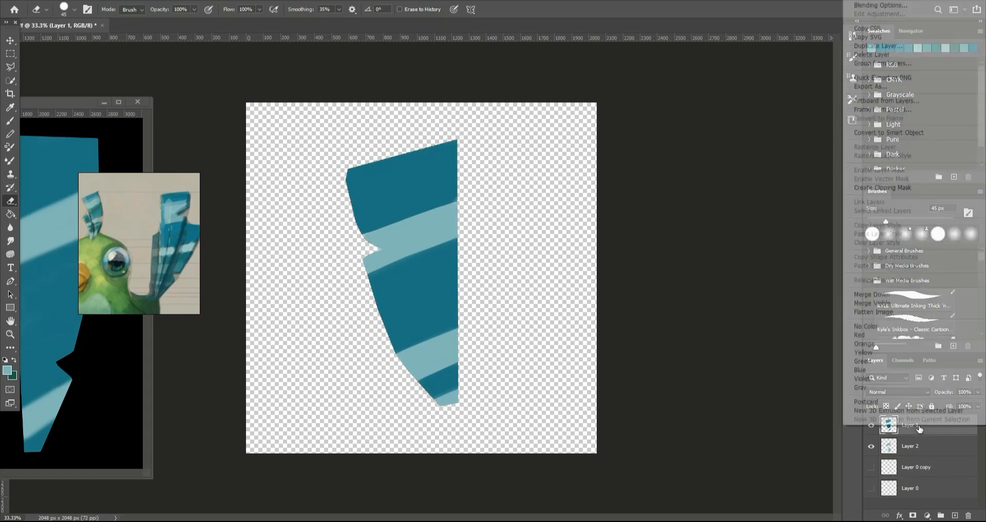
{"action": "left_click", "coordinate": [875, 293]}
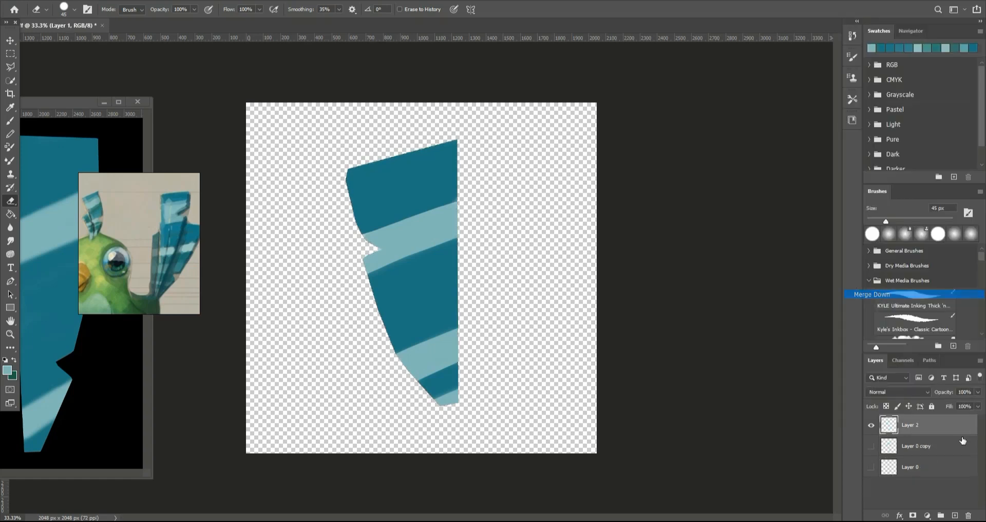
Step: Delete both hidden UV wireframe layers, Layer 0 copy and Layer 0
{"action": "left_click", "coordinate": [931, 449]}
{"action": "left_click", "coordinate": [968, 515]}
{"action": "left_click", "coordinate": [445, 189]}
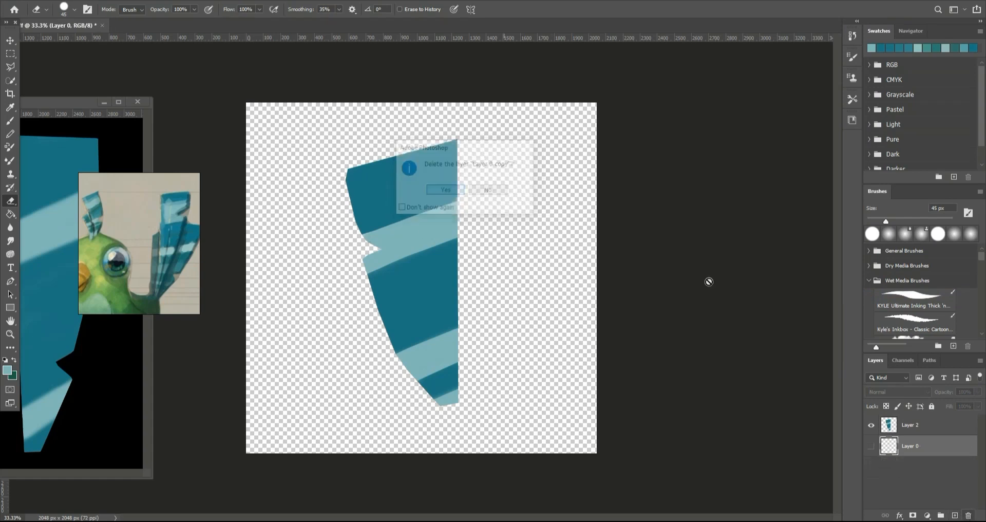
{"action": "right_click", "coordinate": [918, 454]}
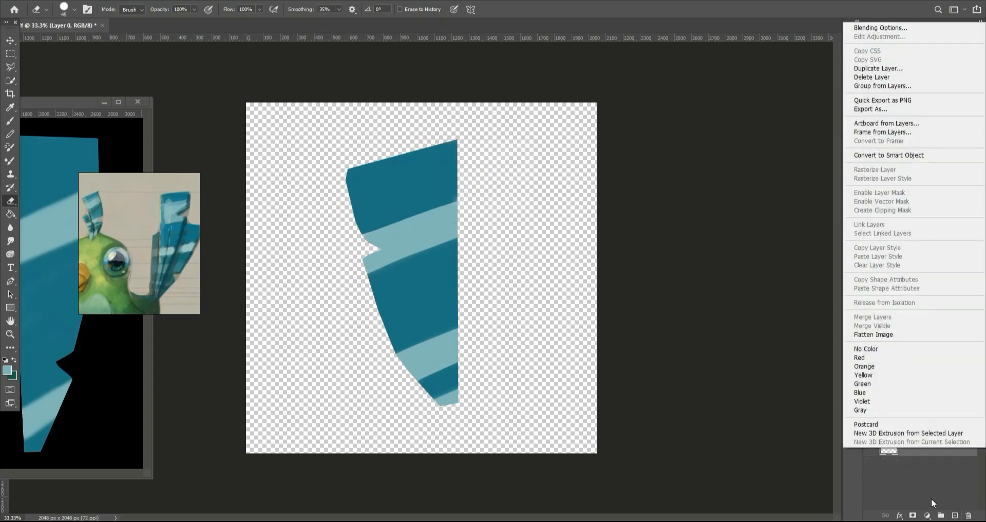
{"action": "left_click", "coordinate": [966, 514]}
{"action": "left_click", "coordinate": [967, 515]}
{"action": "left_click", "coordinate": [443, 189]}
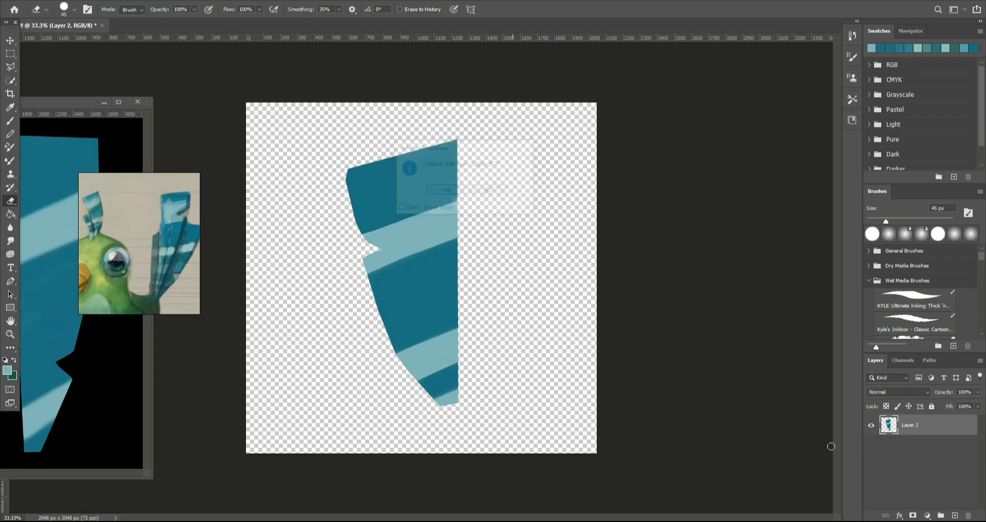
Step: Add a new layer beneath the painted feather and fill it with black using the Paint Bucket
{"action": "left_click", "coordinate": [955, 516]}
{"action": "left_click_drag", "start_coordinate": [926, 428], "coordinate": [930, 472]}
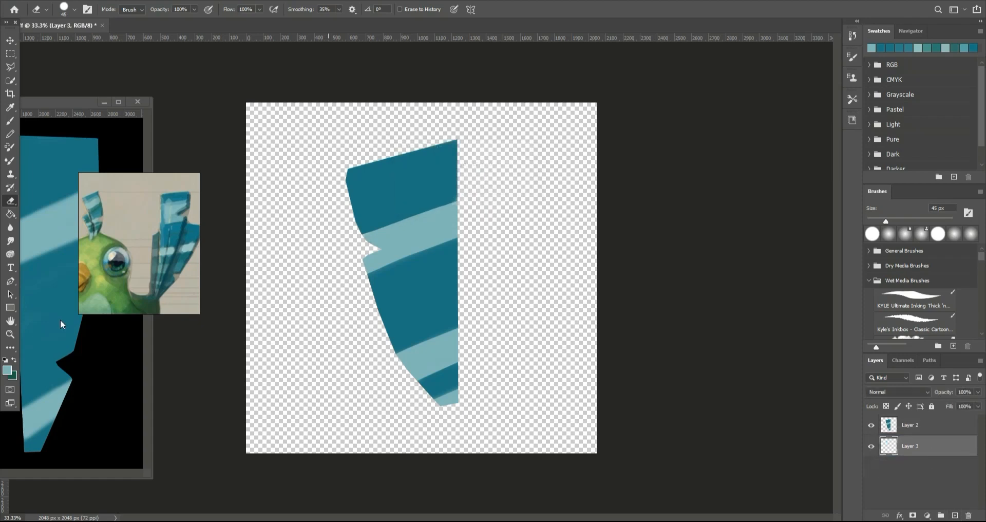
{"action": "left_click", "coordinate": [5, 359]}
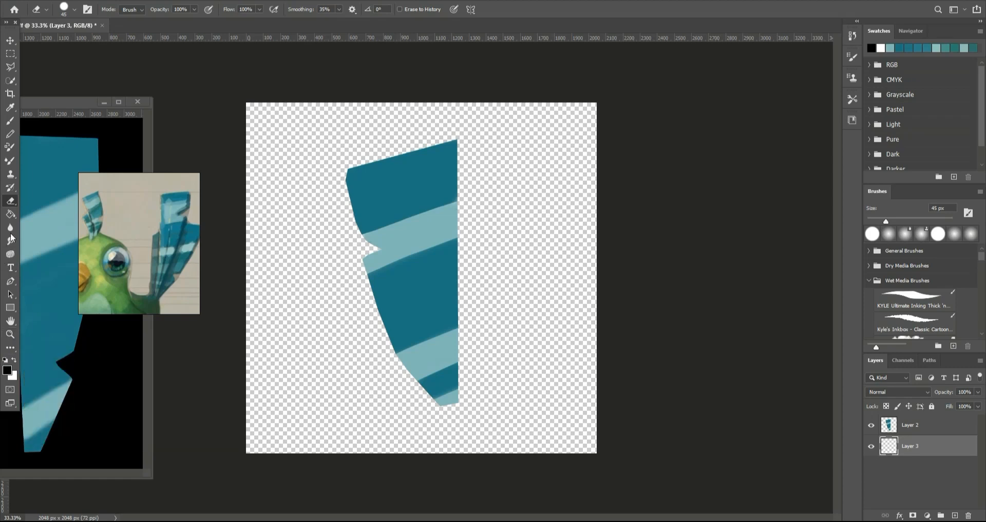
{"action": "left_click", "coordinate": [10, 213]}
{"action": "left_click", "coordinate": [292, 292]}
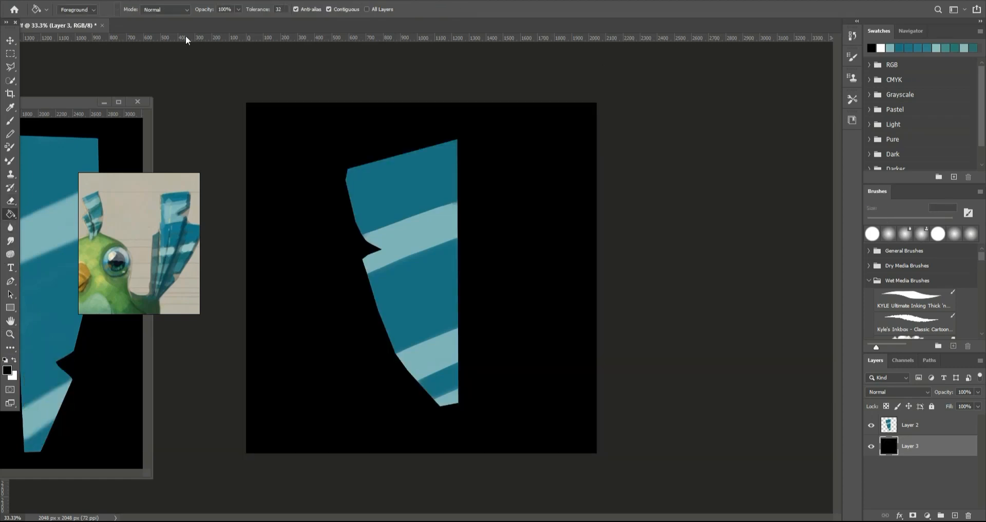
{"action": "left_click", "coordinate": [10, 40]}
Step: Save the feather texture as wf2 in TIFF format in the Desktop p1 folder, keeping layers and using no image compression
{"action": "left_click", "coordinate": [29, 2]}
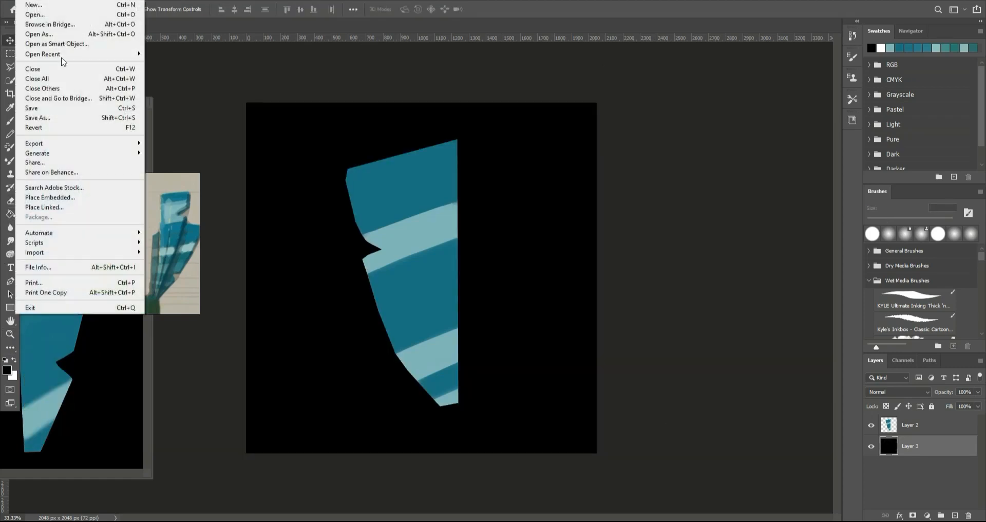
{"action": "left_click", "coordinate": [57, 118]}
{"action": "left_click", "coordinate": [369, 350]}
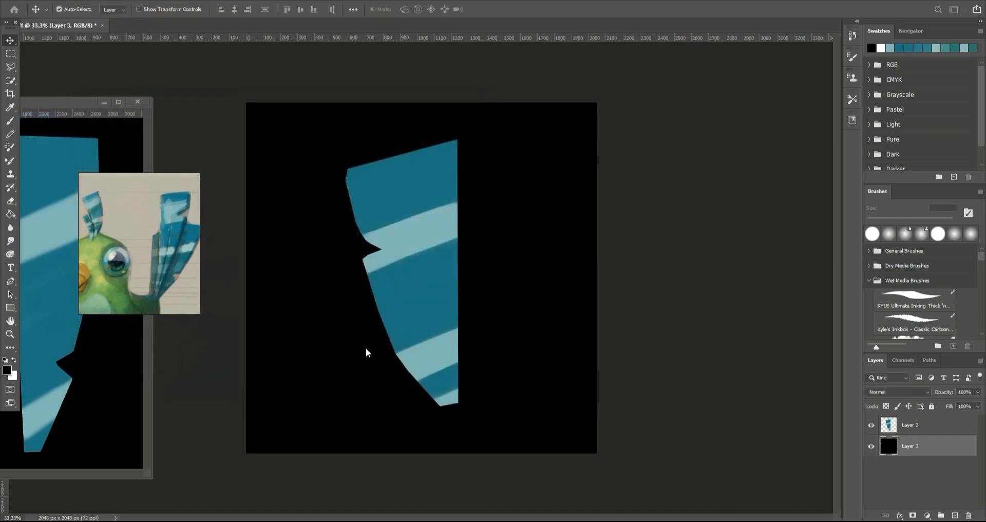
{"action": "left_click", "coordinate": [516, 138]}
{"action": "double_click", "coordinate": [516, 138]}
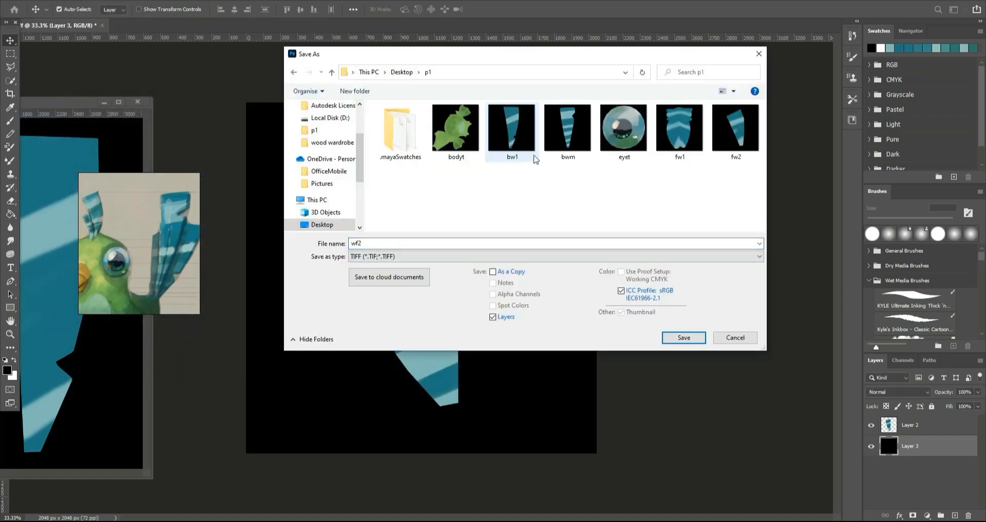
{"action": "left_click", "coordinate": [684, 338]}
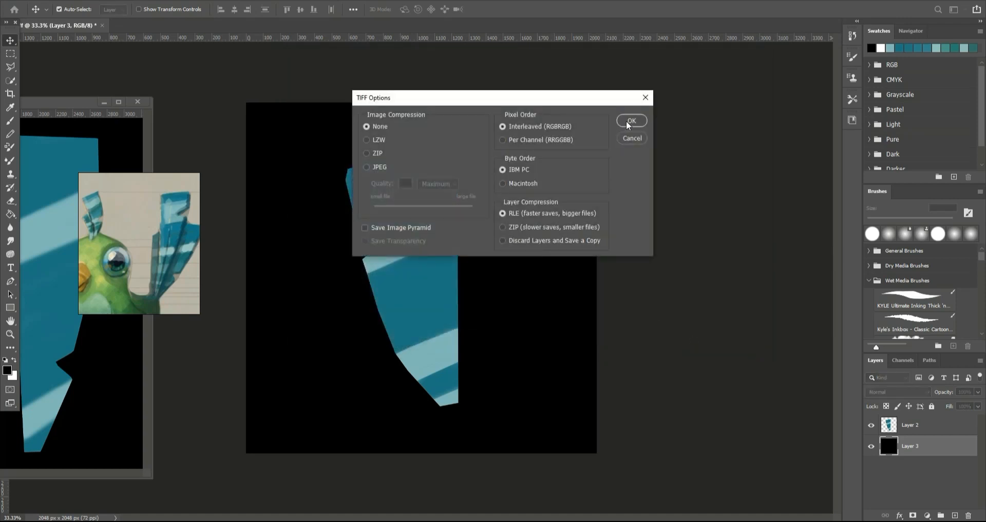
{"action": "left_click", "coordinate": [630, 122]}
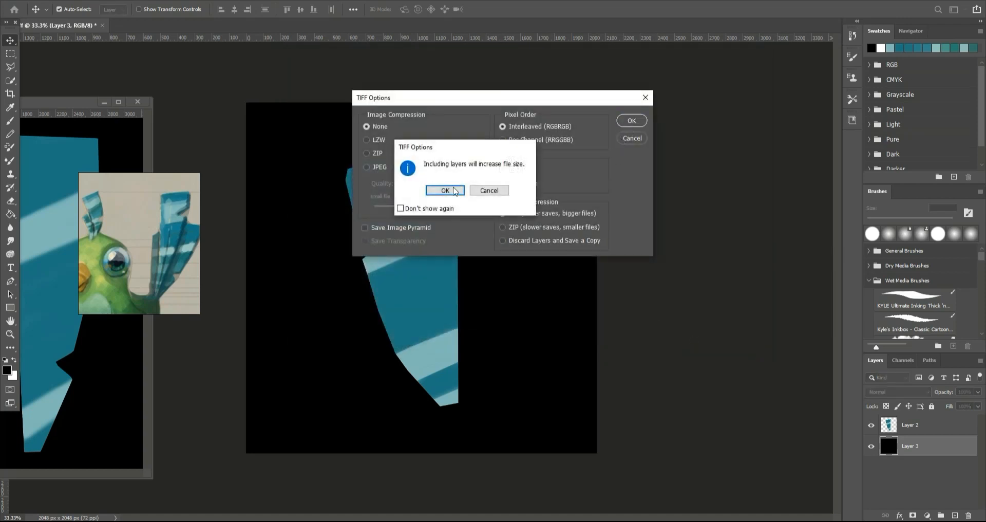
{"action": "left_click", "coordinate": [438, 189]}
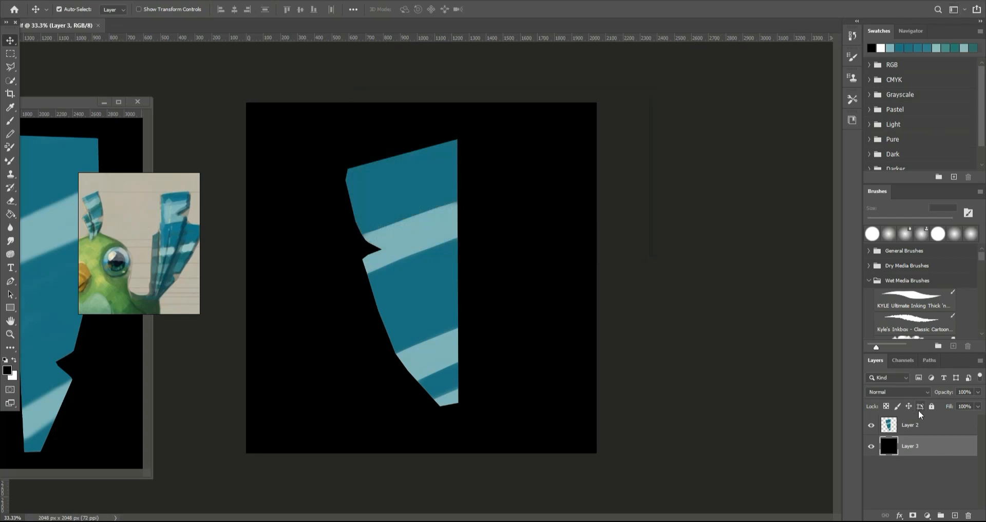
Step: Merge the painted feather layer down onto the black background and save over wf2 as an uncompressed TIFF in the Desktop p1 folder
{"action": "right_click", "coordinate": [919, 425]}
{"action": "left_click", "coordinate": [891, 289]}
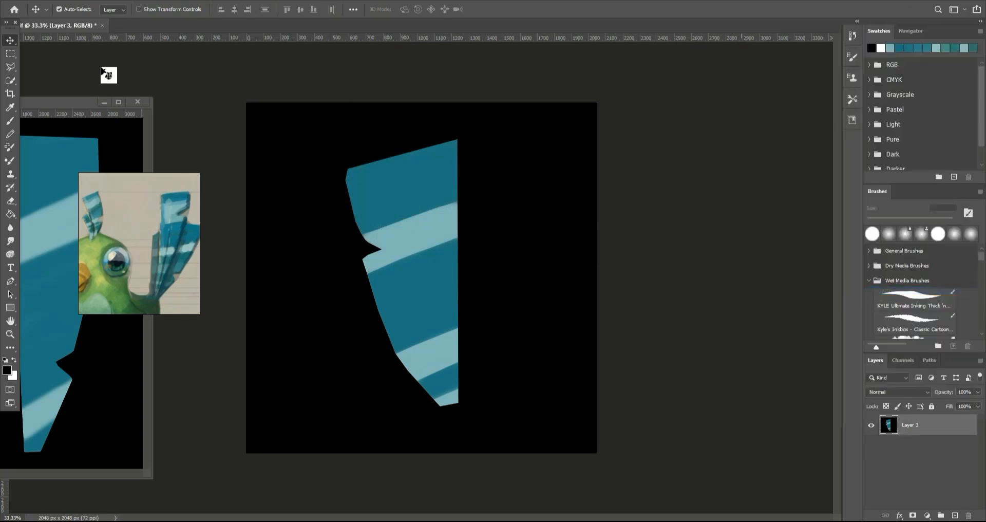
{"action": "left_click", "coordinate": [15, 1]}
{"action": "left_click", "coordinate": [57, 117]}
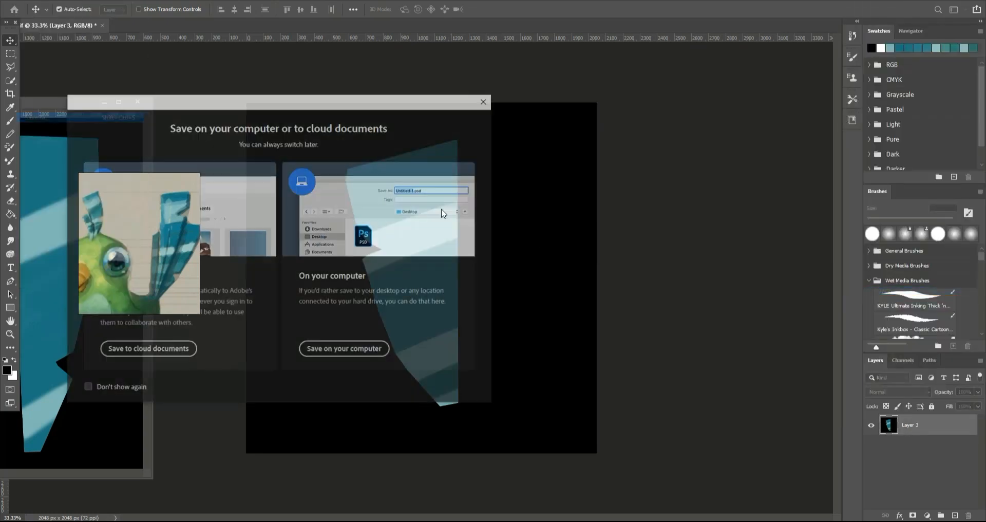
{"action": "left_click", "coordinate": [343, 346]}
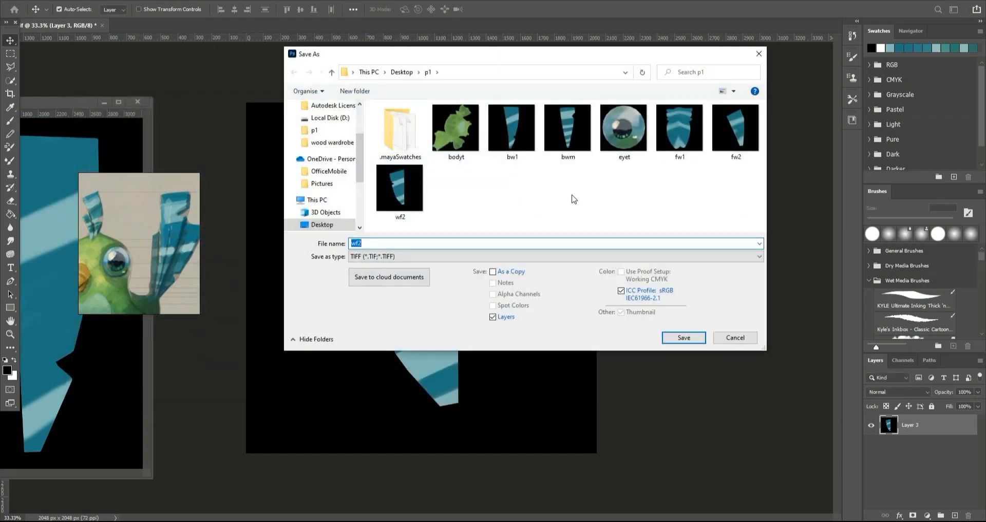
{"action": "left_click", "coordinate": [684, 337]}
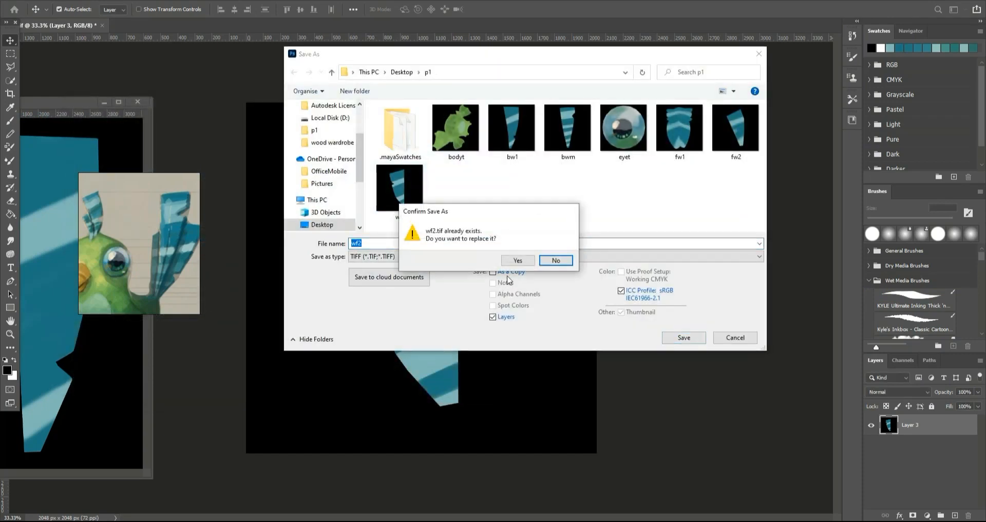
{"action": "left_click", "coordinate": [517, 260]}
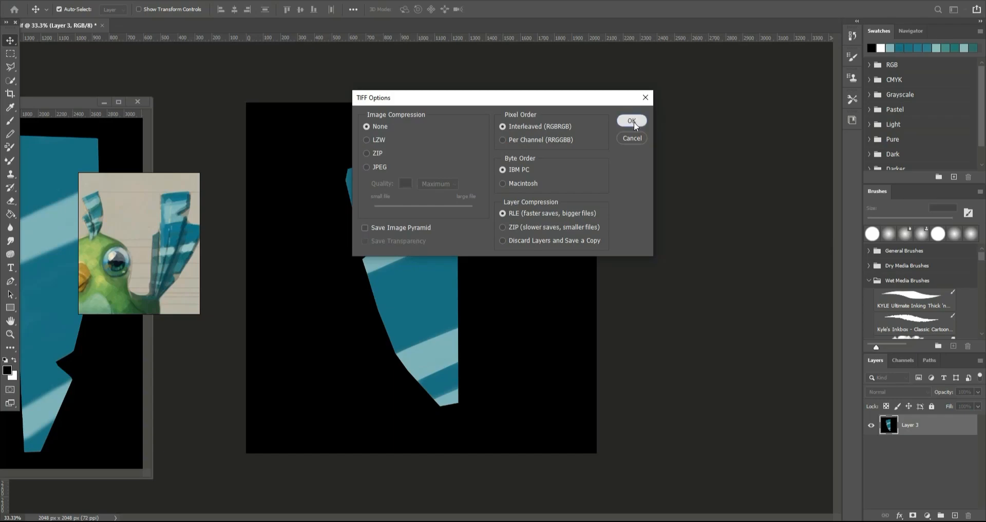
{"action": "left_click", "coordinate": [631, 121]}
Step: Switch to Maya and give the side tail feather's Blinn a darker specular color, 0.410 specular roll off, zero reflectivity and near-white ambient color
{"action": "key", "text": "alt+Tab"}
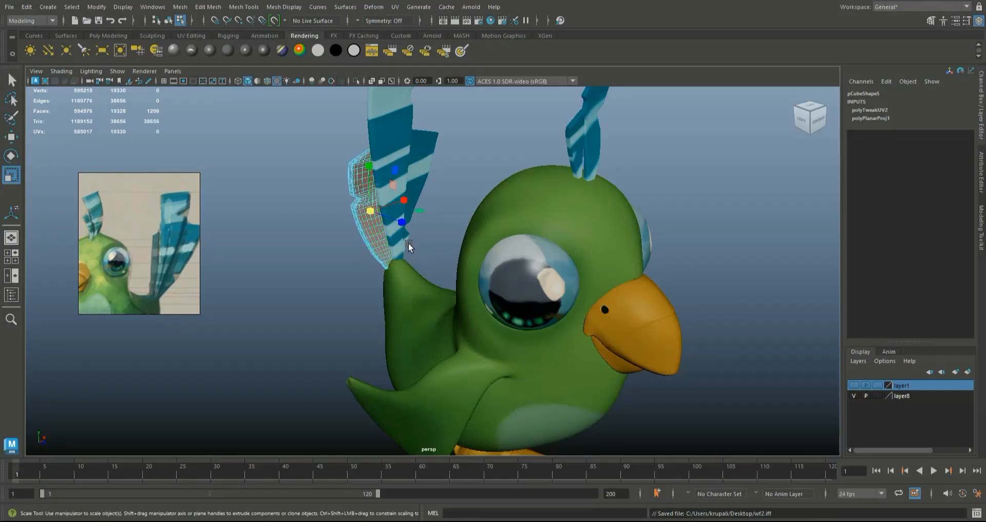
{"action": "key", "text": "ctrl+a"}
{"action": "left_click_drag", "start_coordinate": [673, 268], "coordinate": [584, 268], "text": "alt"}
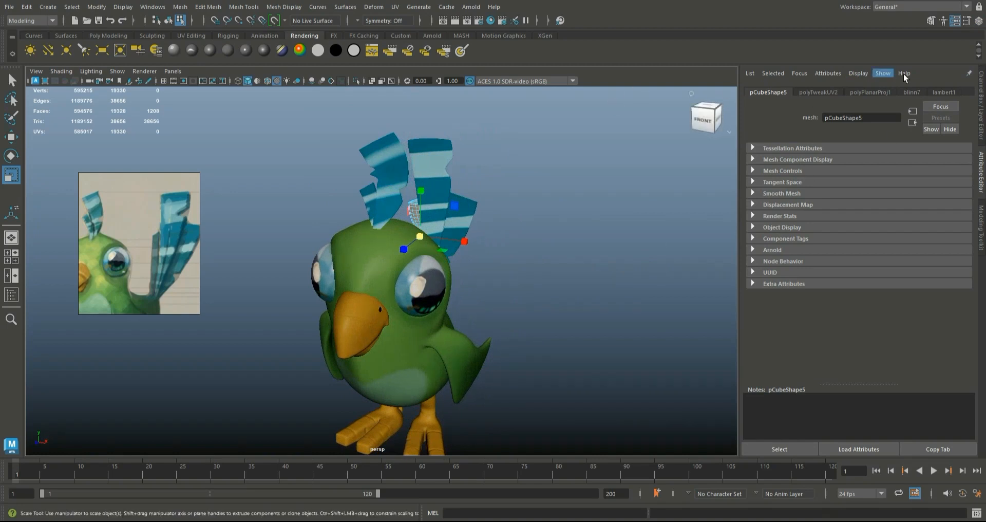
{"action": "left_click", "coordinate": [911, 92]}
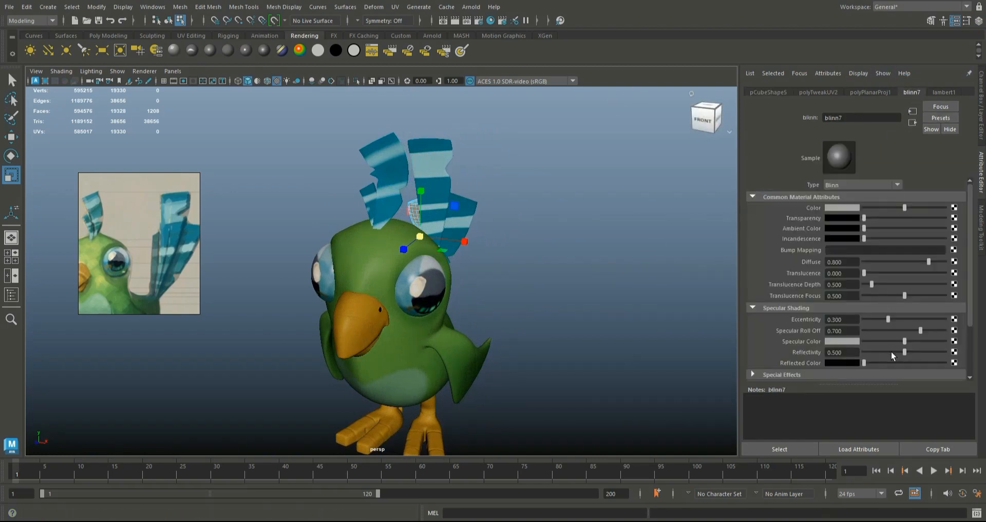
{"action": "left_click_drag", "start_coordinate": [893, 341], "coordinate": [889, 341]}
{"action": "left_click", "coordinate": [897, 331]}
{"action": "left_click_drag", "start_coordinate": [867, 226], "coordinate": [922, 228]}
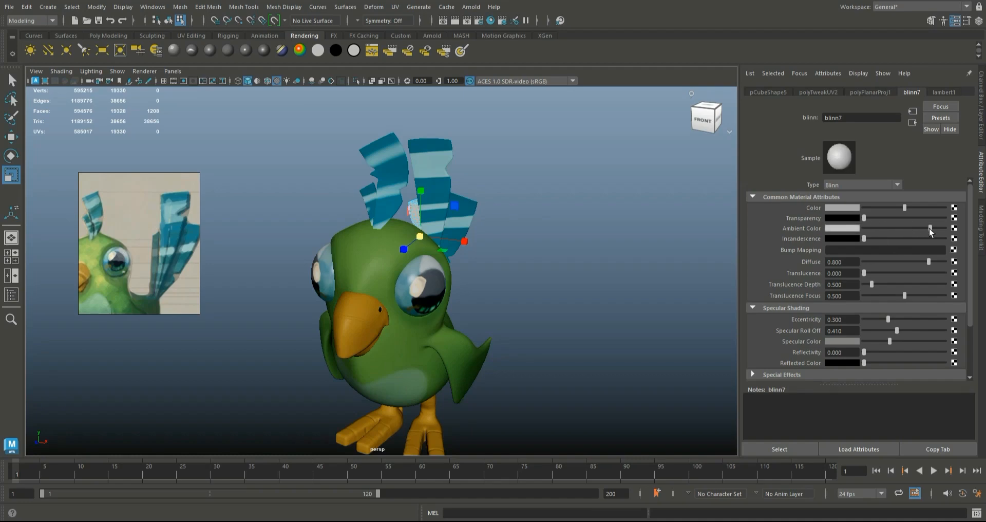
Step: Connect a File texture to the feather material's color and load wf2.tif from the Desktop p1 folder
{"action": "left_click", "coordinate": [954, 208]}
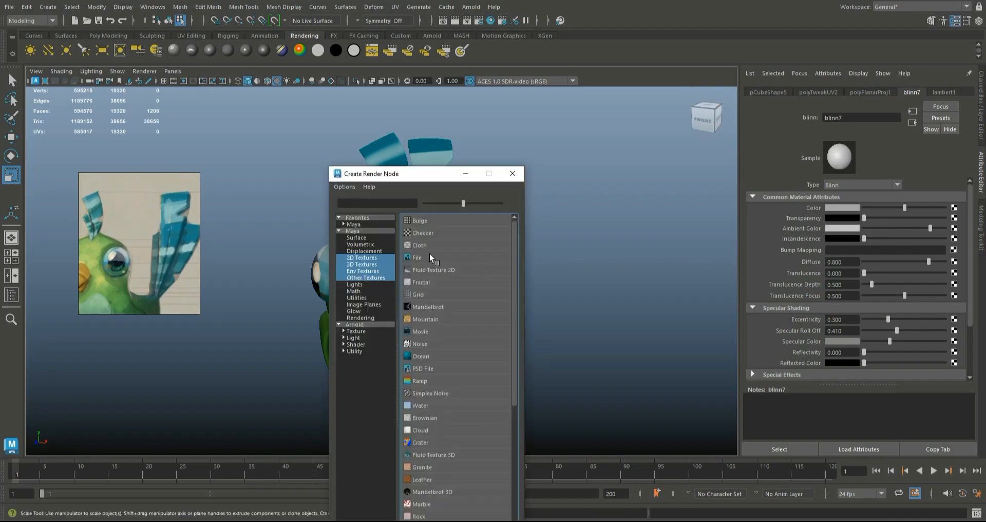
{"action": "left_click", "coordinate": [430, 253]}
{"action": "left_click", "coordinate": [956, 231]}
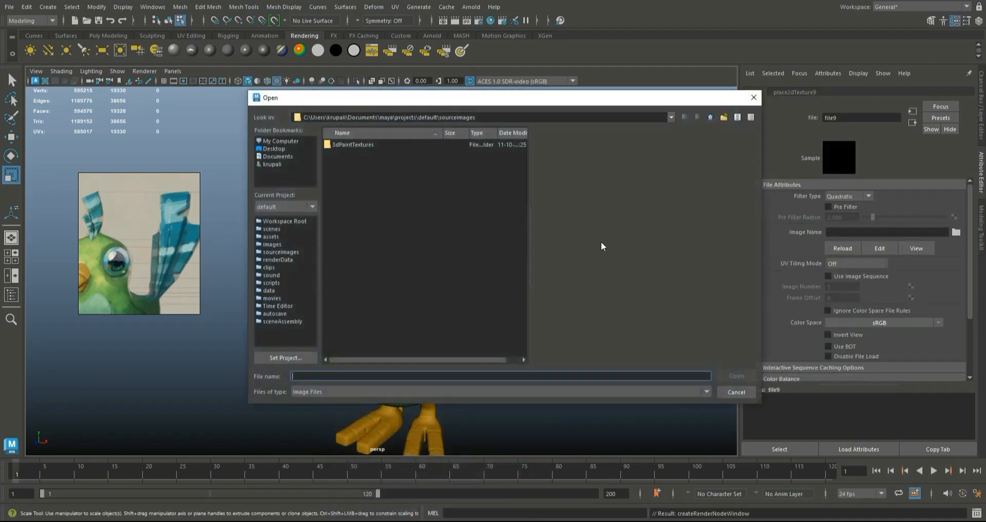
{"action": "left_click", "coordinate": [282, 148]}
{"action": "left_click", "coordinate": [349, 155]}
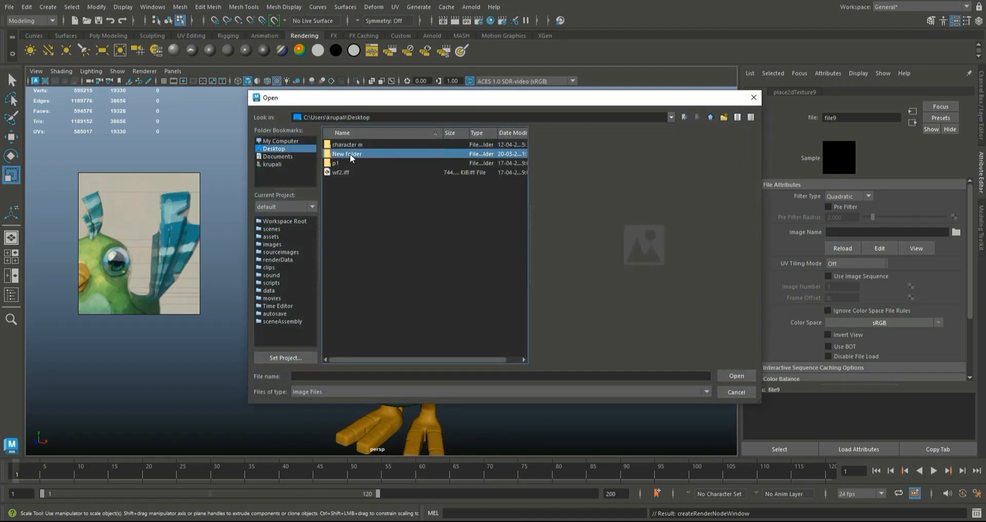
{"action": "double_click", "coordinate": [349, 153]}
{"action": "left_click", "coordinate": [711, 117]}
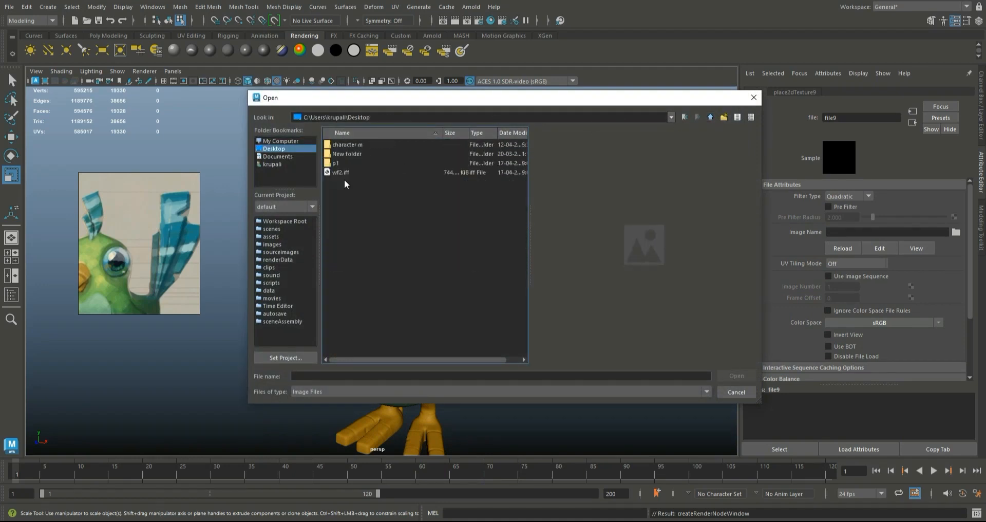
{"action": "double_click", "coordinate": [338, 163]}
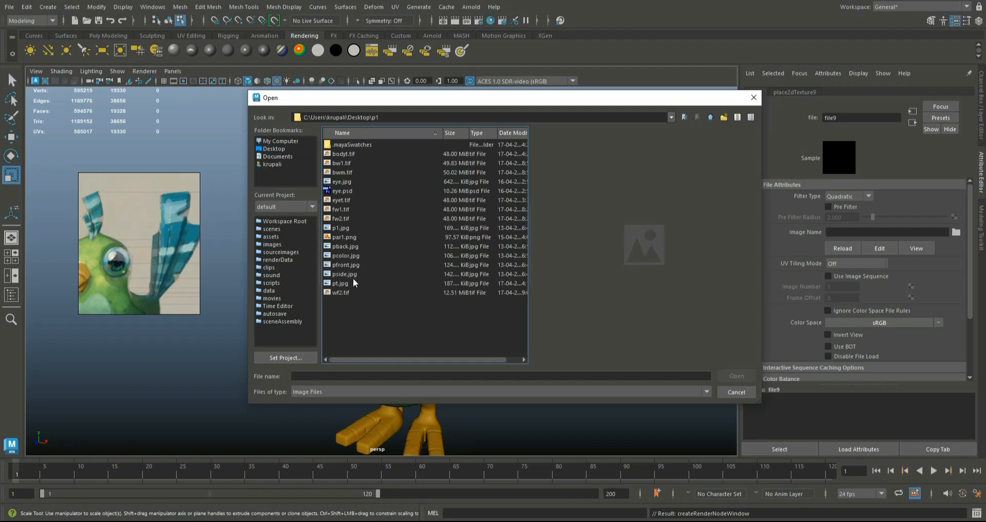
{"action": "left_click", "coordinate": [351, 293]}
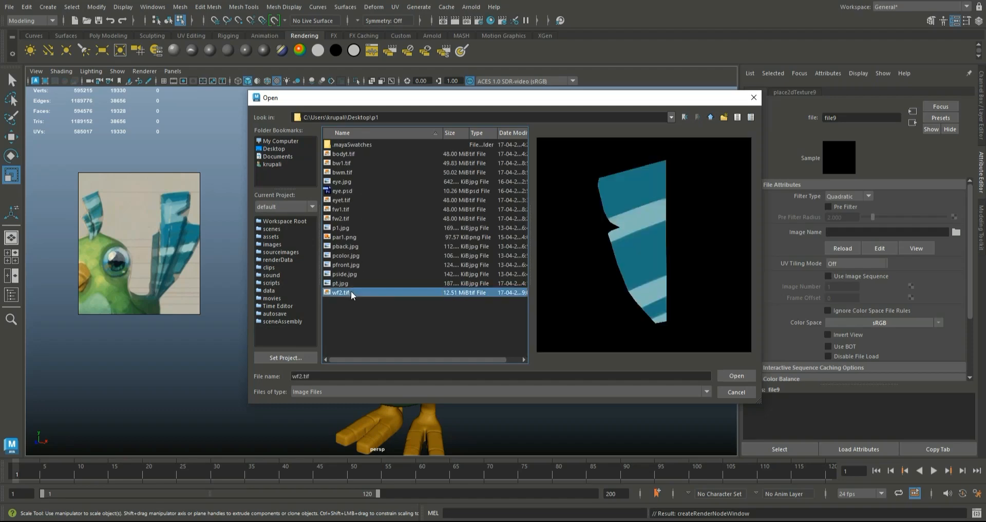
{"action": "left_click", "coordinate": [737, 376]}
Step: Return the textured side tail feather to object mode and clear the selection
{"action": "left_click_drag", "start_coordinate": [586, 241], "coordinate": [559, 245], "text": "alt"}
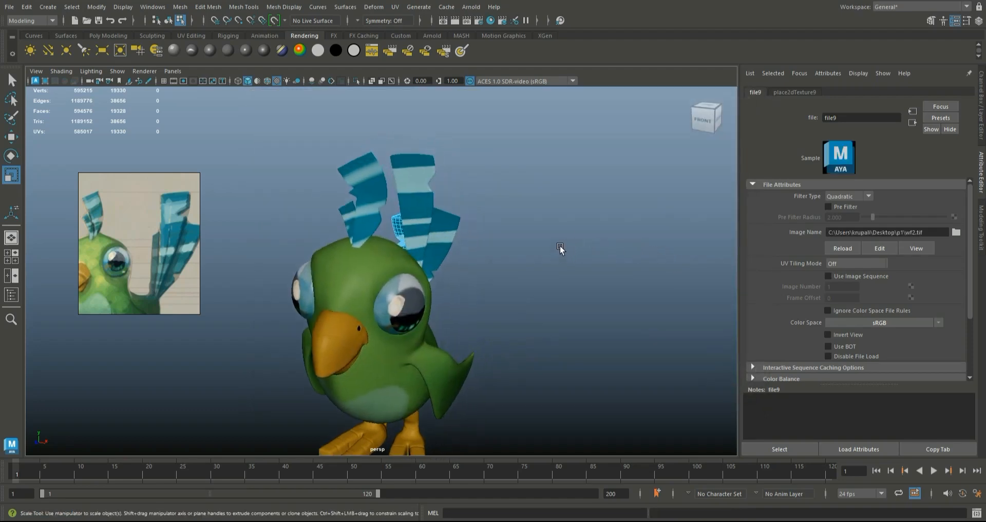
{"action": "left_click", "coordinate": [561, 241]}
{"action": "left_click", "coordinate": [401, 227]}
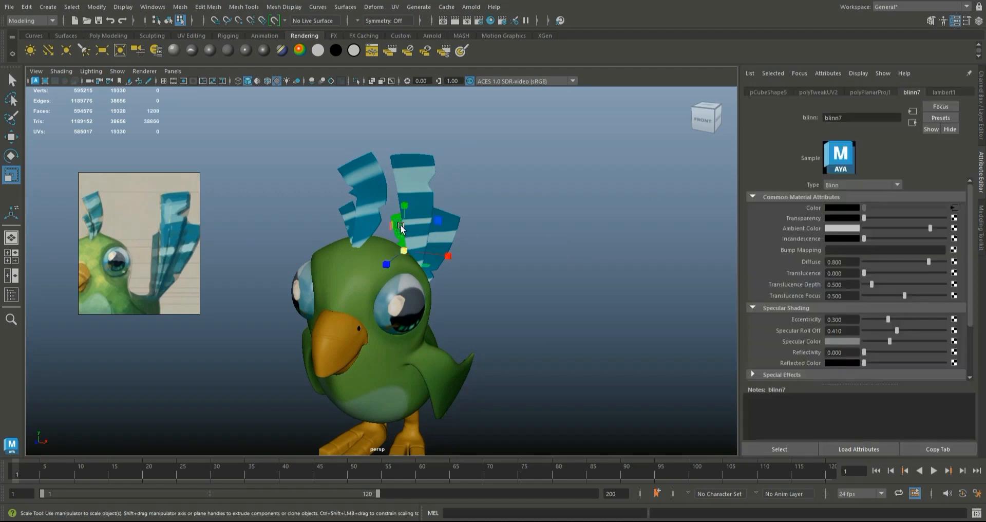
{"action": "left_click_drag", "start_coordinate": [401, 227], "coordinate": [412, 218]}
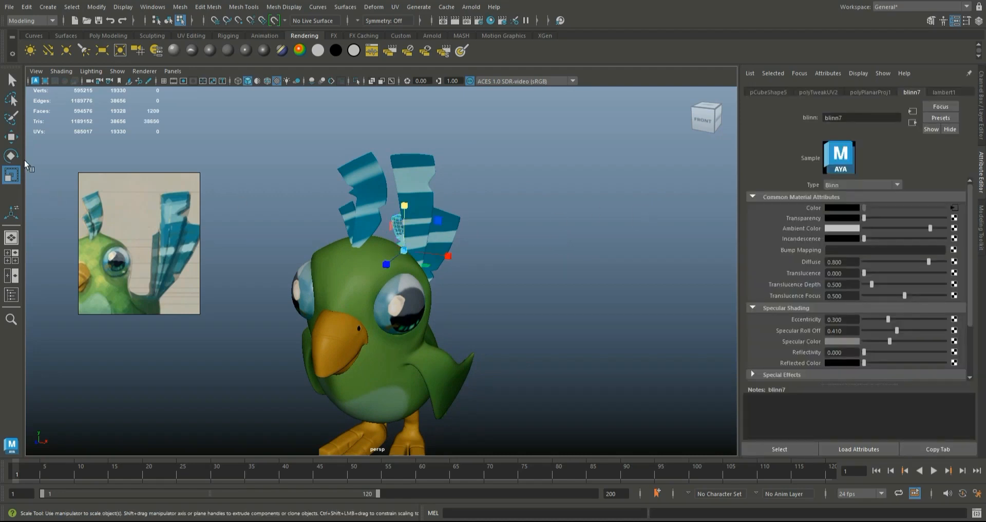
{"action": "left_click", "coordinate": [12, 136]}
{"action": "left_click", "coordinate": [401, 229]}
{"action": "right_click_drag", "start_coordinate": [395, 226], "coordinate": [448, 212]}
{"action": "left_click", "coordinate": [530, 210]}
{"action": "scroll", "coordinate": [391, 242], "scroll_direction": "down", "scroll_amount": 3}
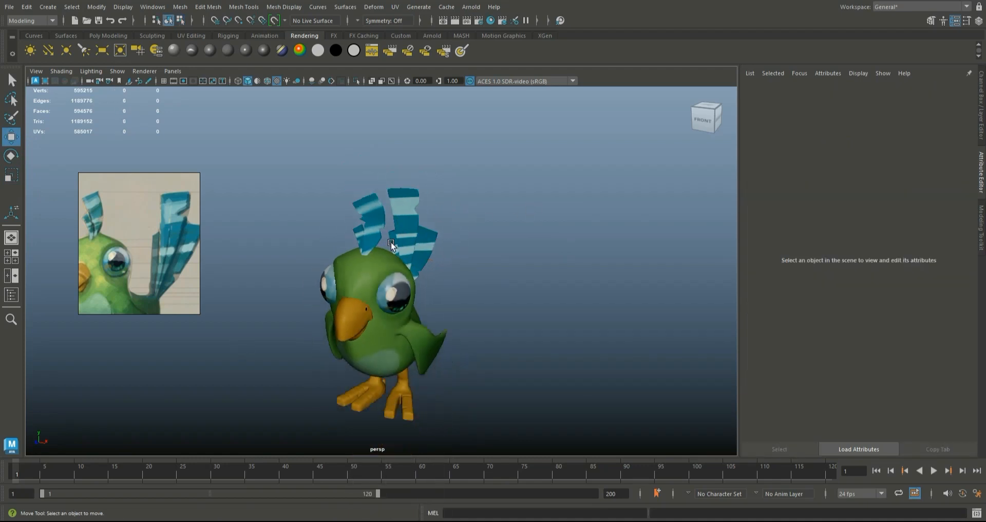
{"action": "scroll", "coordinate": [502, 257], "scroll_direction": "up", "scroll_amount": 2}
{"action": "left_click_drag", "start_coordinate": [502, 267], "coordinate": [380, 256], "text": "alt"}
Step: Scale the side tail feather's UV shell down slightly in both directions to fit inside the painted area, and return to object mode
{"action": "left_click", "coordinate": [346, 209]}
{"action": "left_click", "coordinate": [394, 8]}
{"action": "left_click", "coordinate": [406, 25]}
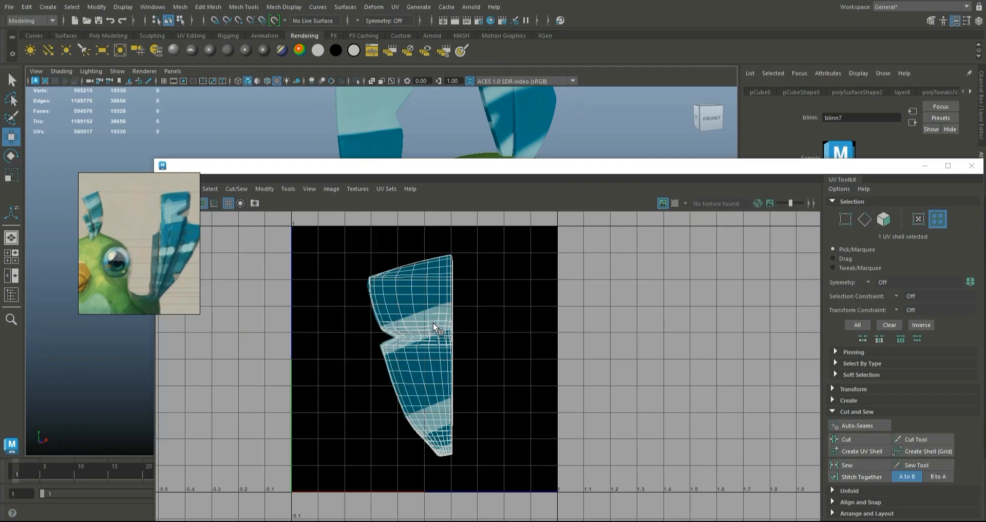
{"action": "scroll", "coordinate": [422, 325], "scroll_direction": "up", "scroll_amount": 4}
{"action": "right_click_drag", "start_coordinate": [420, 324], "coordinate": [386, 309]}
{"action": "left_click", "coordinate": [410, 320]}
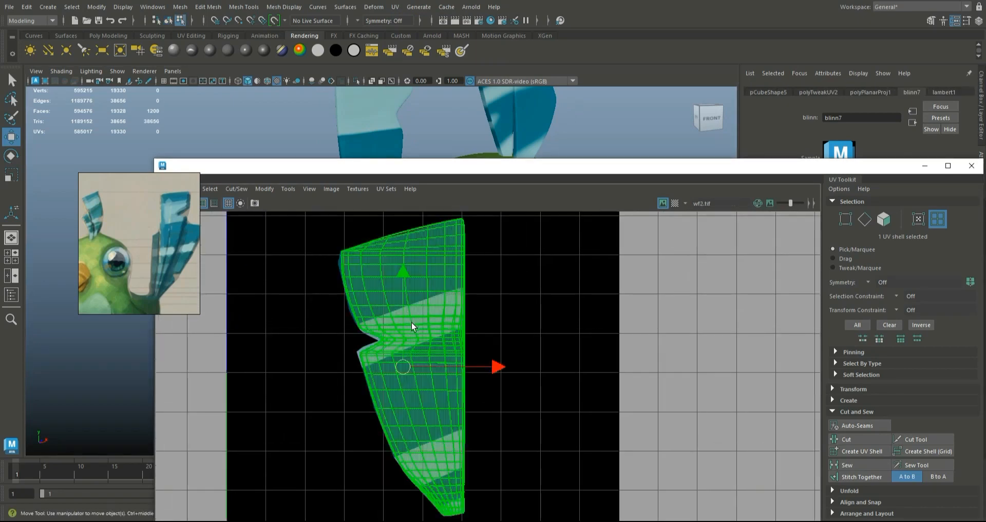
{"action": "key", "text": "r"}
{"action": "left_click_drag", "start_coordinate": [488, 362], "coordinate": [484, 362]}
{"action": "left_click_drag", "start_coordinate": [402, 272], "coordinate": [402, 274]}
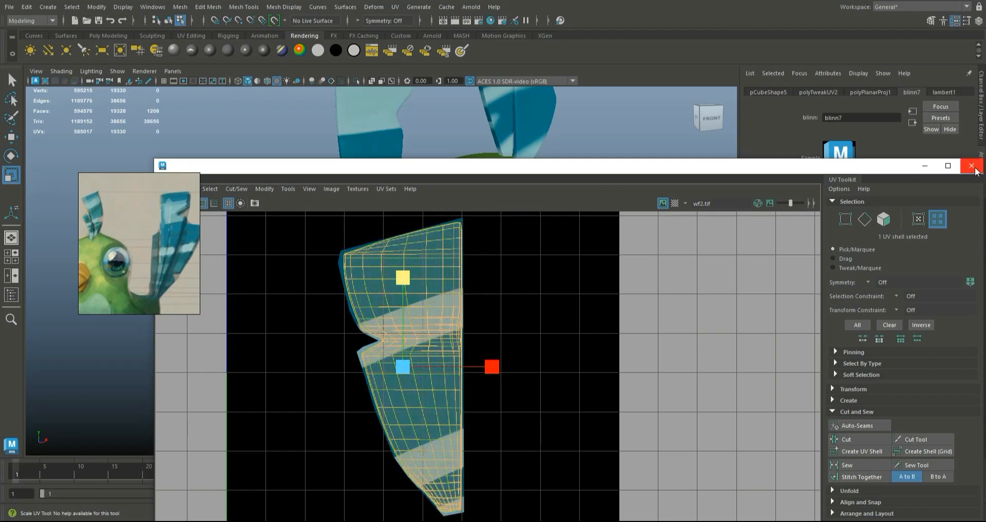
{"action": "left_click", "coordinate": [971, 166]}
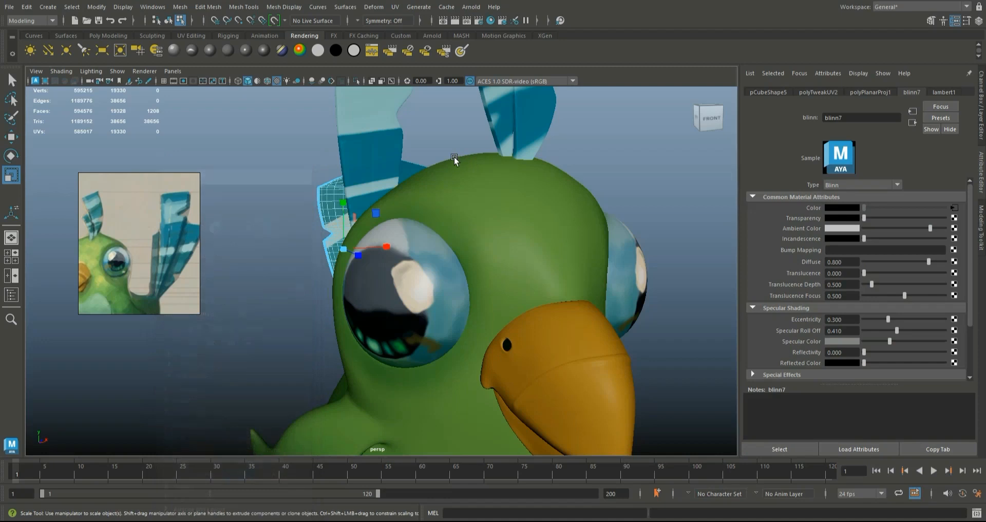
{"action": "right_click", "coordinate": [348, 195]}
{"action": "left_click", "coordinate": [445, 139]}
Step: Examine the striped textures on the tail feathers up close and on the whole parrot from several angles
{"action": "scroll", "coordinate": [445, 139], "scroll_direction": "down", "scroll_amount": 5}
{"action": "left_click_drag", "start_coordinate": [445, 140], "coordinate": [353, 189], "text": "alt"}
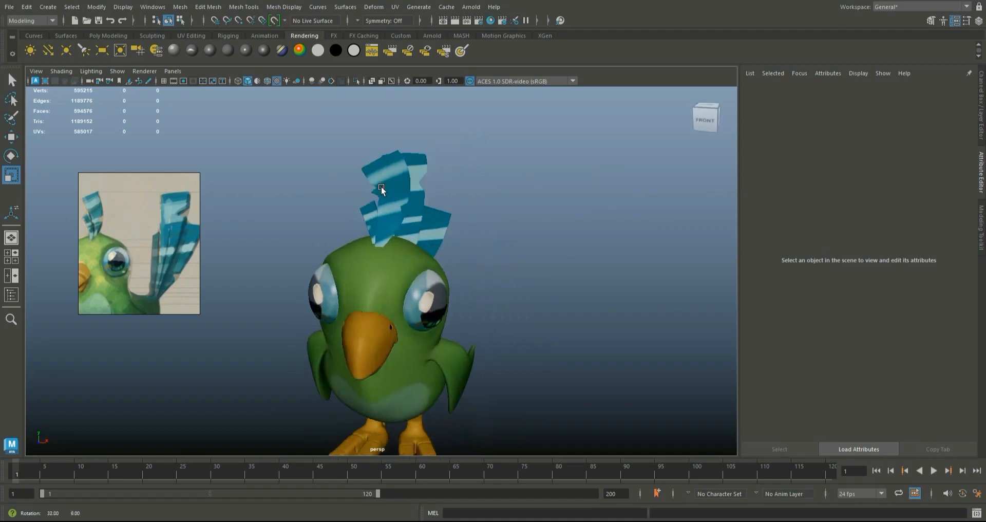
{"action": "scroll", "coordinate": [393, 214], "scroll_direction": "up", "scroll_amount": 6}
{"action": "left_click_drag", "start_coordinate": [429, 225], "coordinate": [459, 201], "text": "alt"}
{"action": "scroll", "coordinate": [456, 223], "scroll_direction": "up", "scroll_amount": 4}
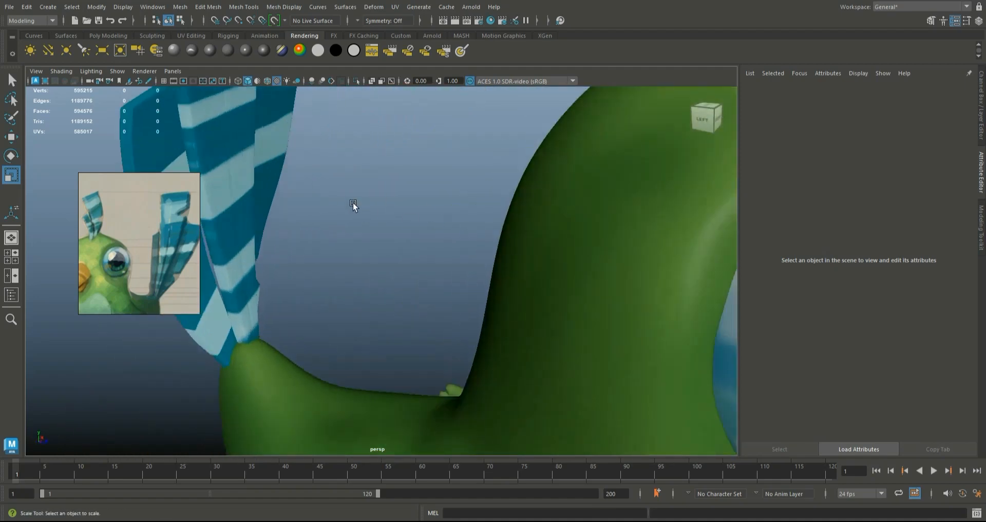
{"action": "middle_click_drag", "start_coordinate": [361, 207], "coordinate": [559, 249], "text": "alt"}
{"action": "left_click_drag", "start_coordinate": [558, 250], "coordinate": [436, 221], "text": "alt"}
{"action": "scroll", "coordinate": [489, 269], "scroll_direction": "up", "scroll_amount": 4}
{"action": "scroll", "coordinate": [438, 230], "scroll_direction": "up", "scroll_amount": 2}
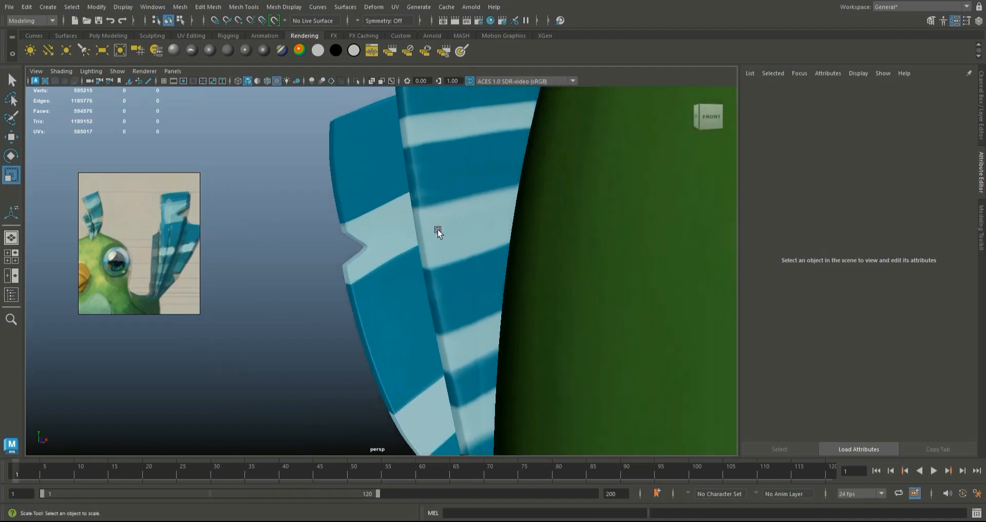
{"action": "left_click", "coordinate": [388, 222]}
{"action": "left_click", "coordinate": [396, 7]}
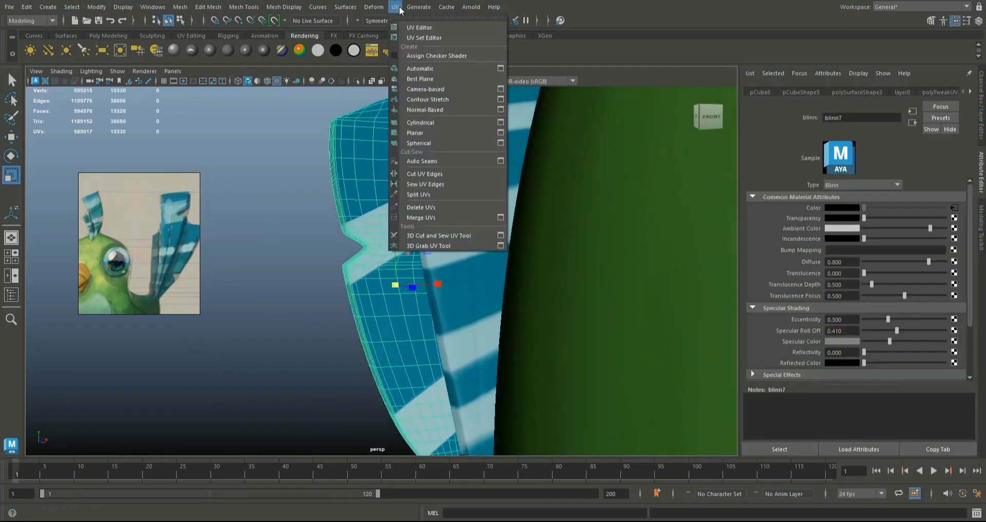
{"action": "left_click", "coordinate": [363, 174]}
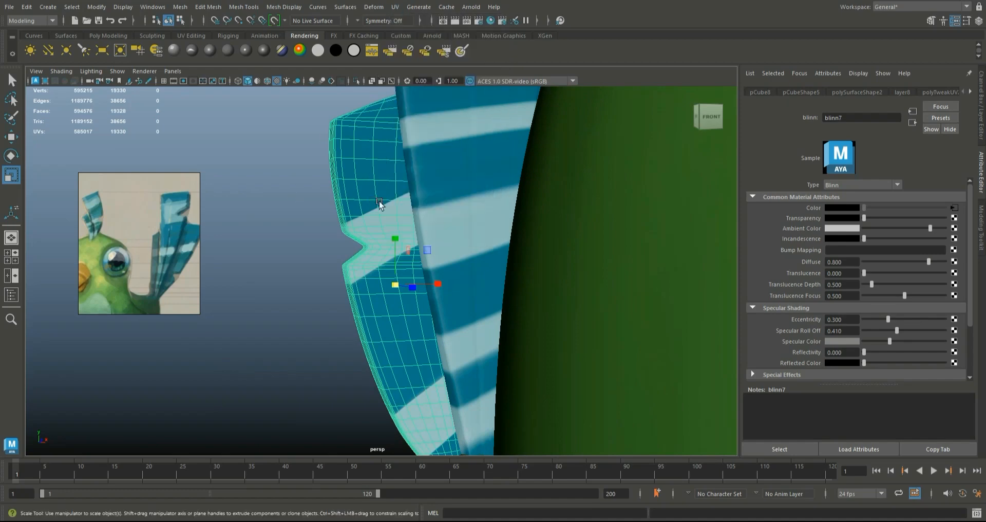
{"action": "scroll", "coordinate": [407, 223], "scroll_direction": "down", "scroll_amount": 4}
{"action": "scroll", "coordinate": [537, 190], "scroll_direction": "down", "scroll_amount": 4}
{"action": "left_click_drag", "start_coordinate": [539, 189], "coordinate": [473, 216], "text": "alt"}
{"action": "left_click", "coordinate": [506, 270]}
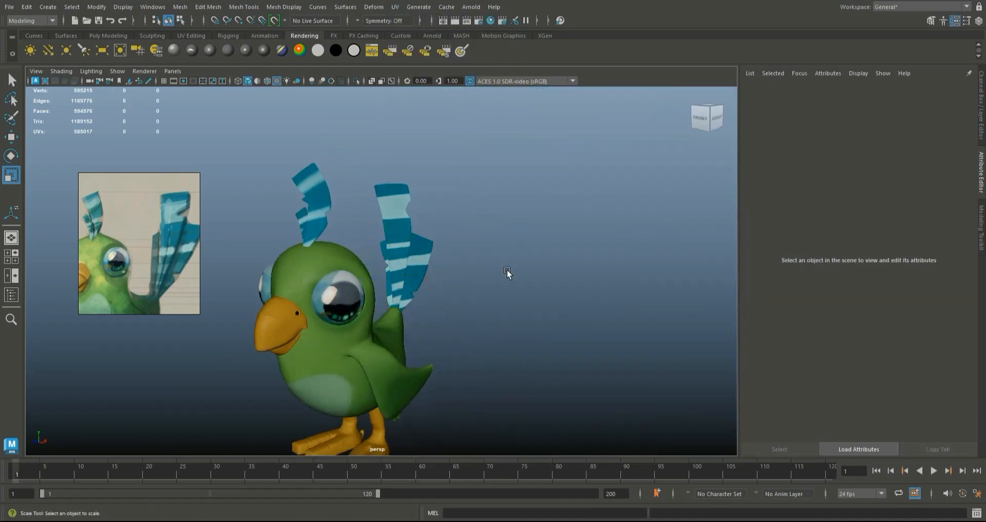
{"action": "scroll", "coordinate": [506, 269], "scroll_direction": "down", "scroll_amount": 2}
Step: Show the channel box and layer list, and close the floating reference image without saving its scene
{"action": "left_click", "coordinate": [982, 131]}
{"action": "scroll", "coordinate": [519, 295], "scroll_direction": "up", "scroll_amount": 2}
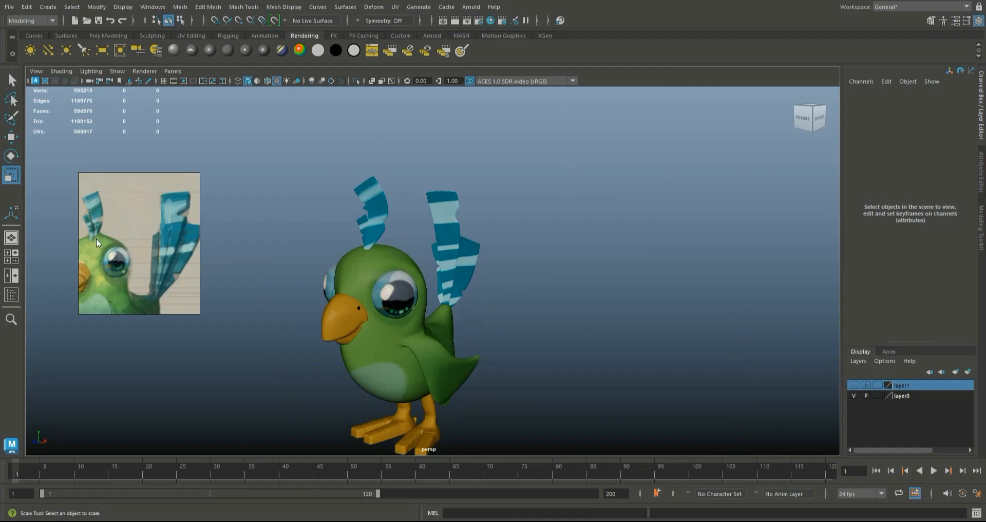
{"action": "right_click", "coordinate": [115, 235]}
{"action": "left_click", "coordinate": [142, 442]}
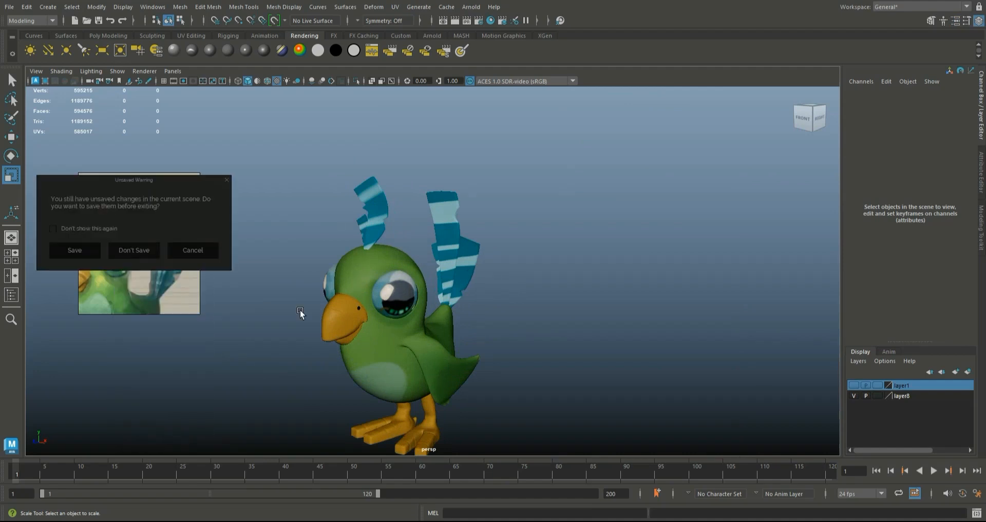
{"action": "left_click", "coordinate": [139, 250]}
Step: Examine the whole textured parrot from the front in an enlarged perspective view, and restore the full interface
{"action": "scroll", "coordinate": [535, 288], "scroll_direction": "down", "scroll_amount": 4}
{"action": "left_click_drag", "start_coordinate": [484, 249], "coordinate": [436, 288], "text": "alt"}
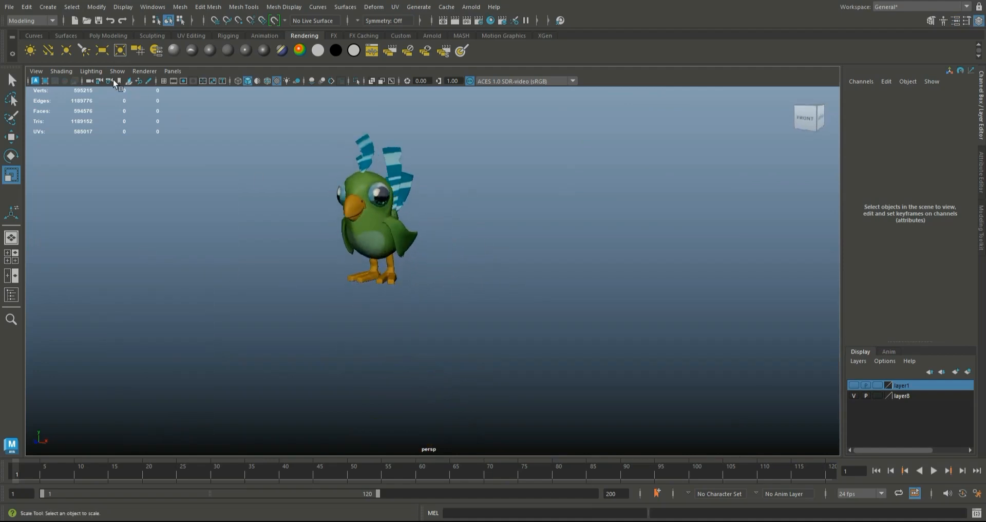
{"action": "left_click", "coordinate": [107, 36]}
{"action": "left_click", "coordinate": [69, 48]}
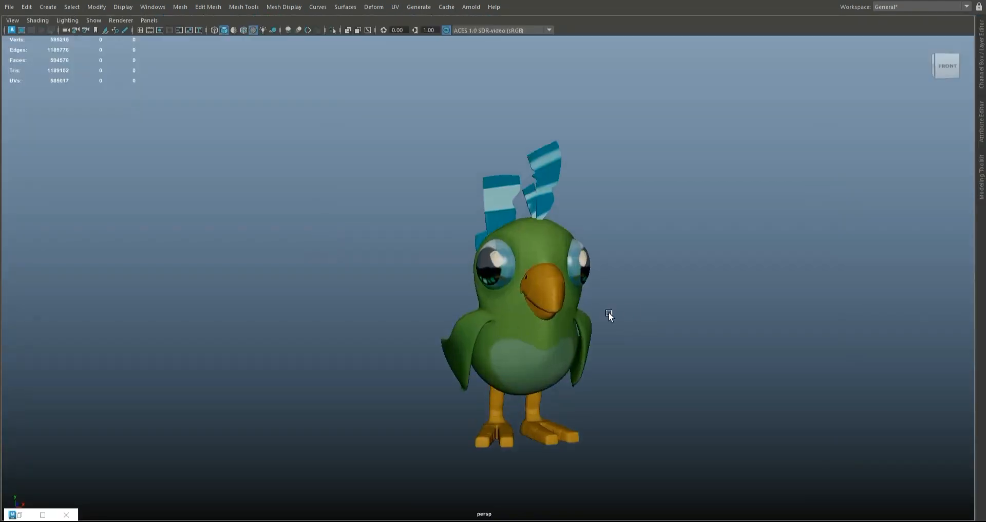
{"action": "middle_click_drag", "start_coordinate": [609, 312], "coordinate": [552, 312], "text": "alt"}
{"action": "left_click_drag", "start_coordinate": [553, 312], "coordinate": [551, 310], "text": "alt"}
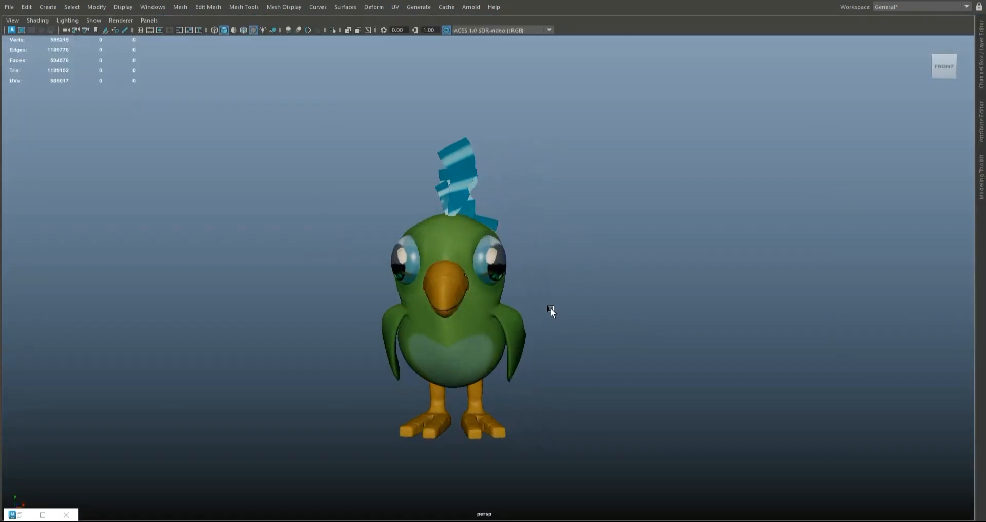
{"action": "key", "text": "ctrl+space"}
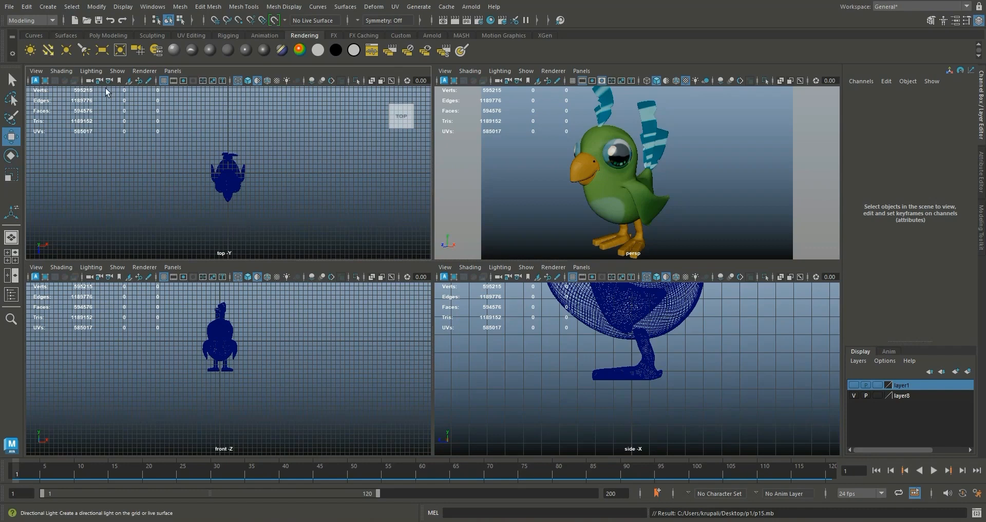
{"action": "left_click", "coordinate": [66, 51]}
{"action": "scroll", "coordinate": [667, 379], "scroll_direction": "down", "scroll_amount": 5}
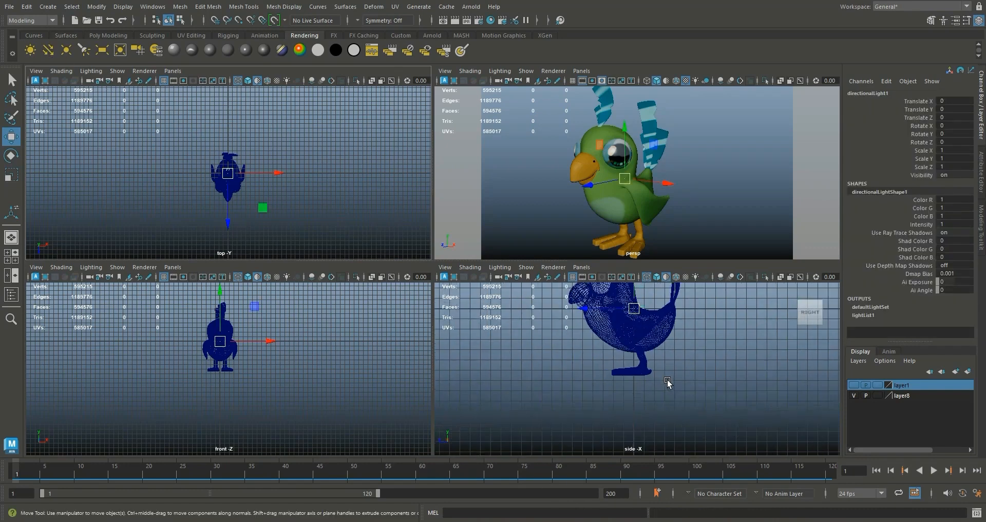
{"action": "key", "text": "t"}
{"action": "scroll", "coordinate": [669, 385], "scroll_direction": "down", "scroll_amount": 5}
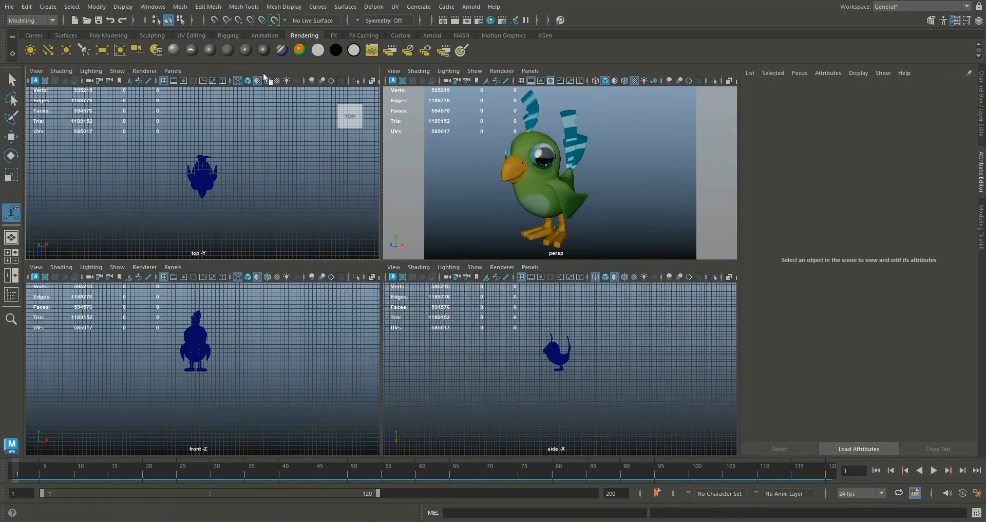
{"action": "left_click", "coordinate": [446, 7]}
{"action": "mouse_move", "coordinate": [471, 7]}
{"action": "mouse_move", "coordinate": [538, 50]}
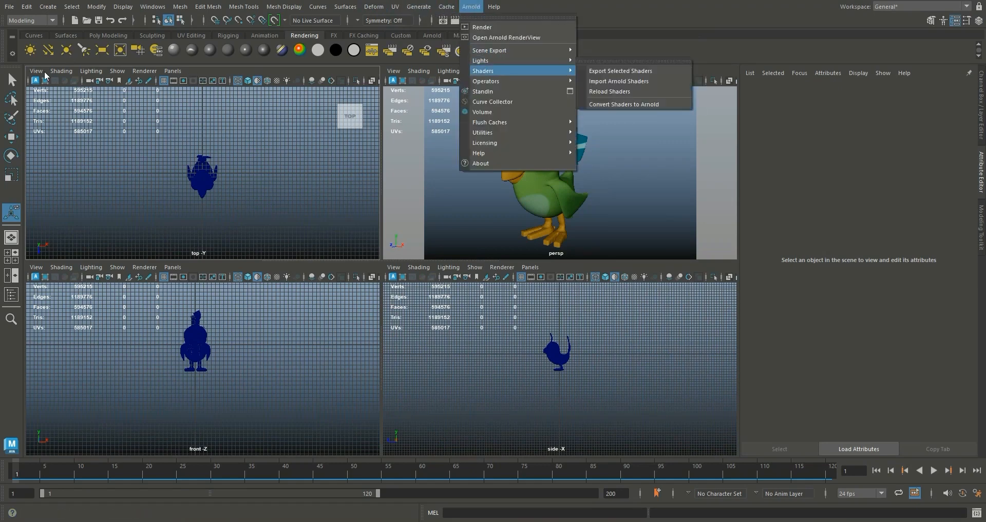
Step: Create an area light and place it in front of the parrot, with its aim point on the body
{"action": "left_click", "coordinate": [102, 51]}
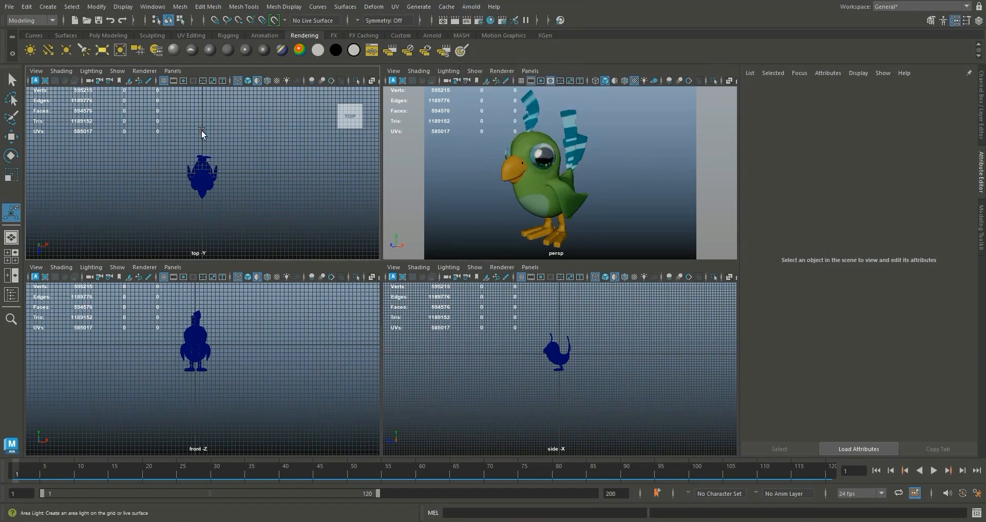
{"action": "left_click", "coordinate": [102, 50]}
{"action": "left_click_drag", "start_coordinate": [204, 182], "coordinate": [196, 245]}
{"action": "left_click_drag", "start_coordinate": [199, 150], "coordinate": [204, 199]}
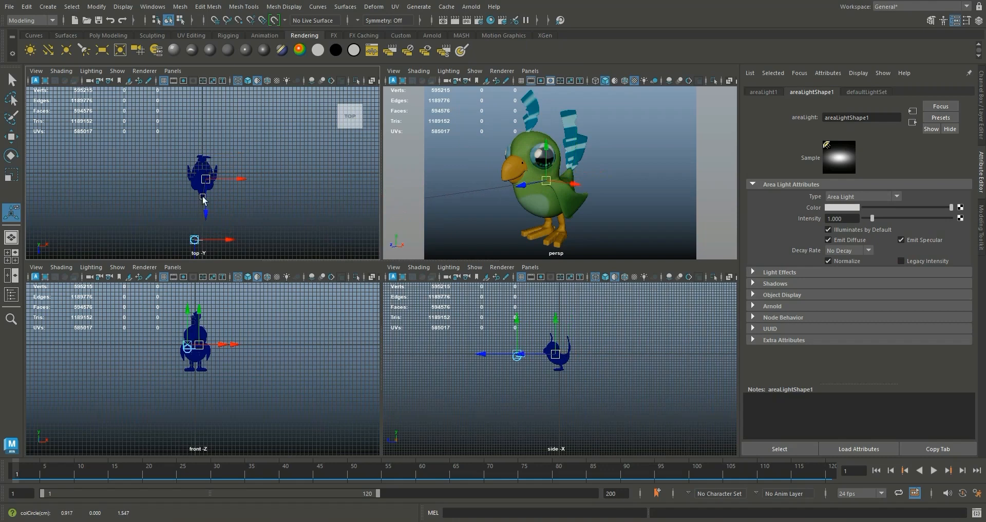
{"action": "left_click_drag", "start_coordinate": [518, 357], "coordinate": [584, 381]}
Step: Enlarge the area light, position it above and in front of the parrot, and aim it at the lower body
{"action": "key", "text": "r"}
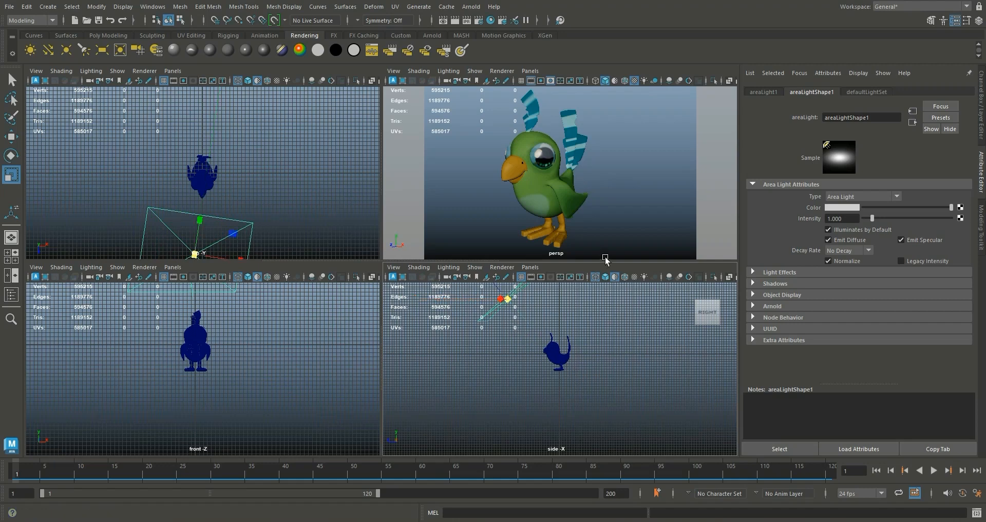
{"action": "key", "text": "w"}
{"action": "left_click_drag", "start_coordinate": [507, 299], "coordinate": [489, 323]}
{"action": "key", "text": "t"}
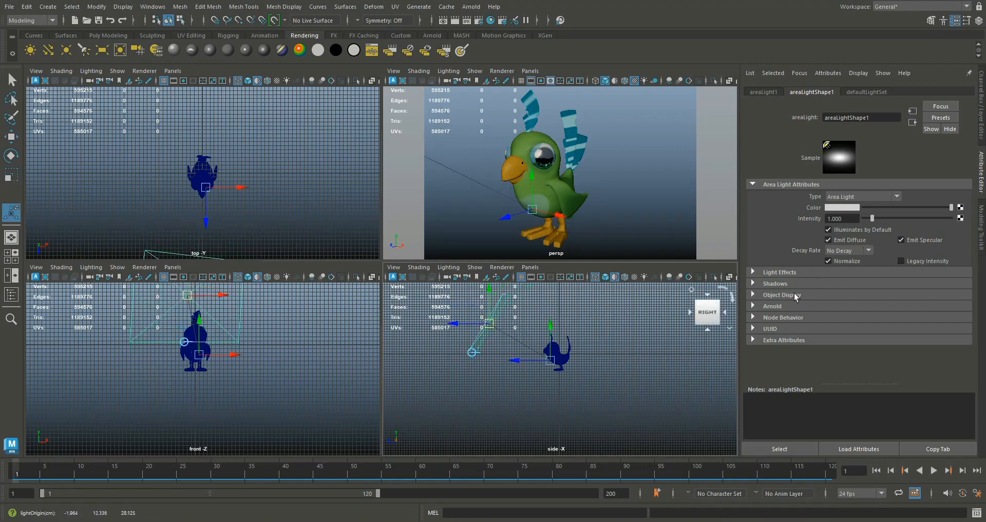
Step: Set the area light's Arnold exposure to 9 after checking its shadow and display attributes
{"action": "left_click", "coordinate": [771, 284]}
{"action": "scroll", "coordinate": [827, 322], "scroll_direction": "down", "scroll_amount": 5}
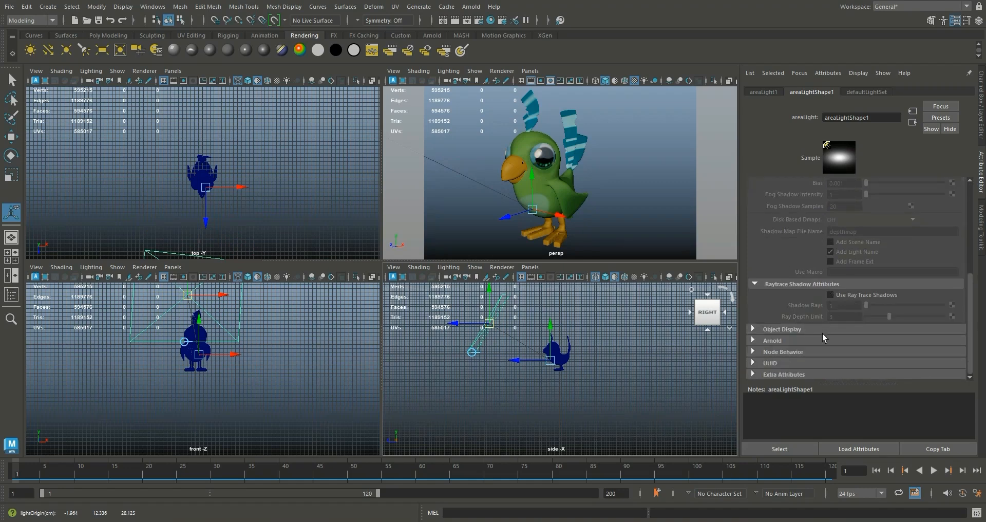
{"action": "left_click", "coordinate": [778, 339]}
{"action": "scroll", "coordinate": [796, 341], "scroll_direction": "down", "scroll_amount": 4}
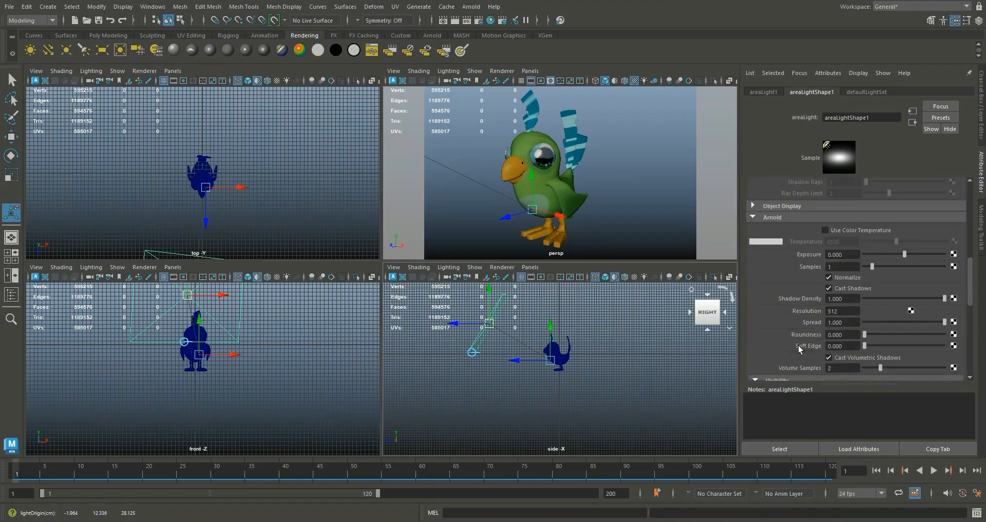
{"action": "scroll", "coordinate": [798, 344], "scroll_direction": "down", "scroll_amount": 2}
{"action": "scroll", "coordinate": [834, 261], "scroll_direction": "up", "scroll_amount": 1}
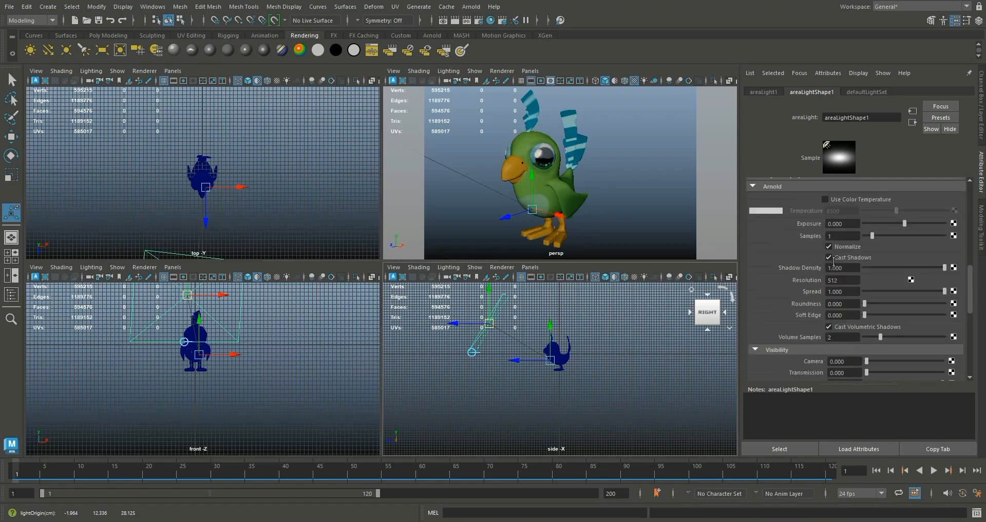
{"action": "scroll", "coordinate": [831, 265], "scroll_direction": "up", "scroll_amount": 3}
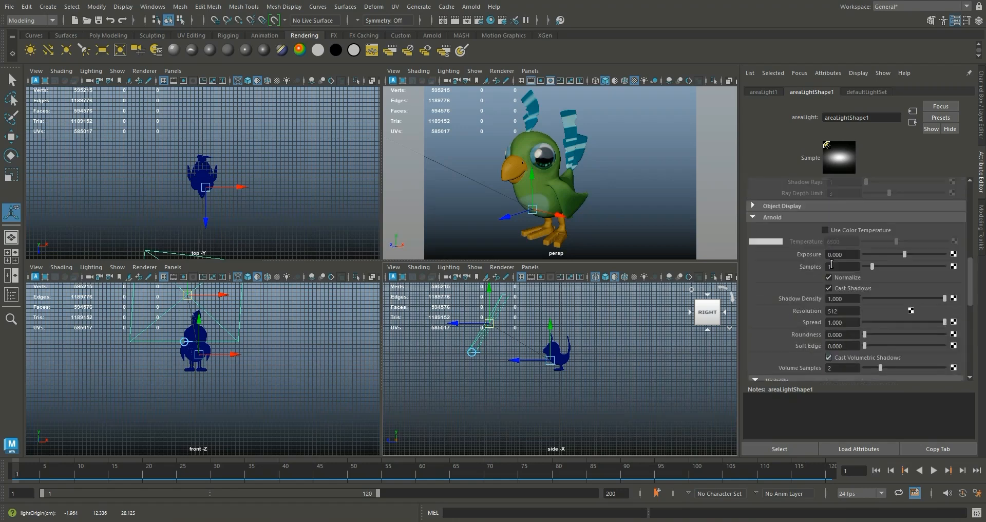
{"action": "left_click", "coordinate": [789, 267]}
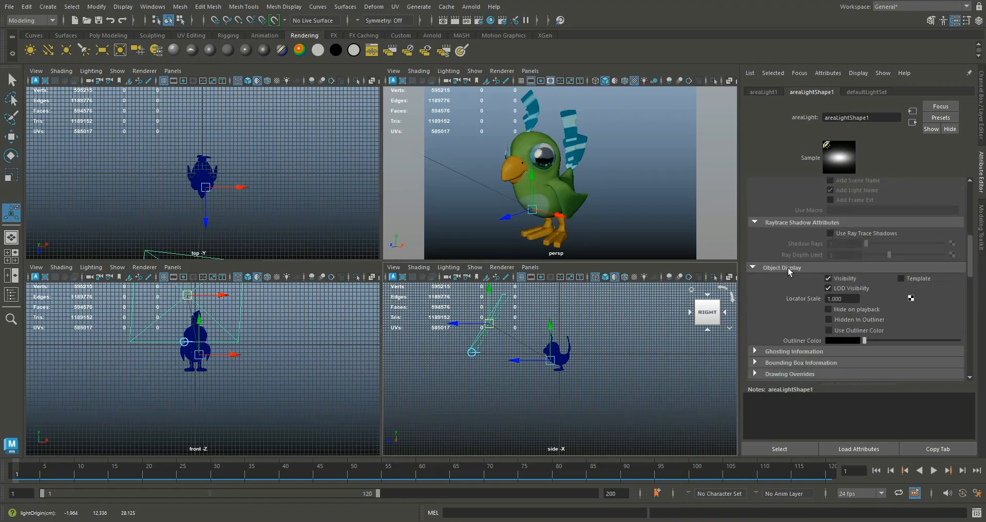
{"action": "scroll", "coordinate": [790, 325], "scroll_direction": "up", "scroll_amount": 5}
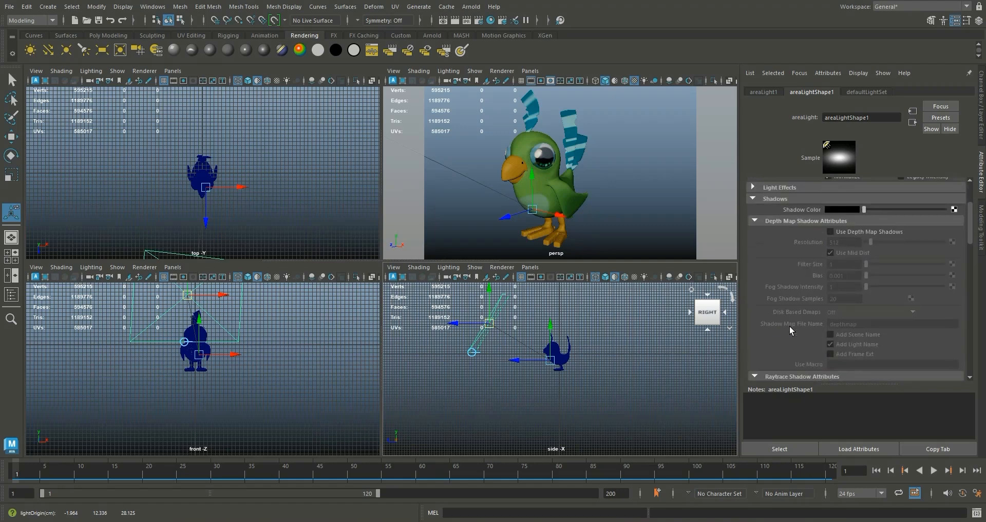
{"action": "scroll", "coordinate": [790, 326], "scroll_direction": "up", "scroll_amount": 3}
{"action": "scroll", "coordinate": [788, 324], "scroll_direction": "down", "scroll_amount": 10}
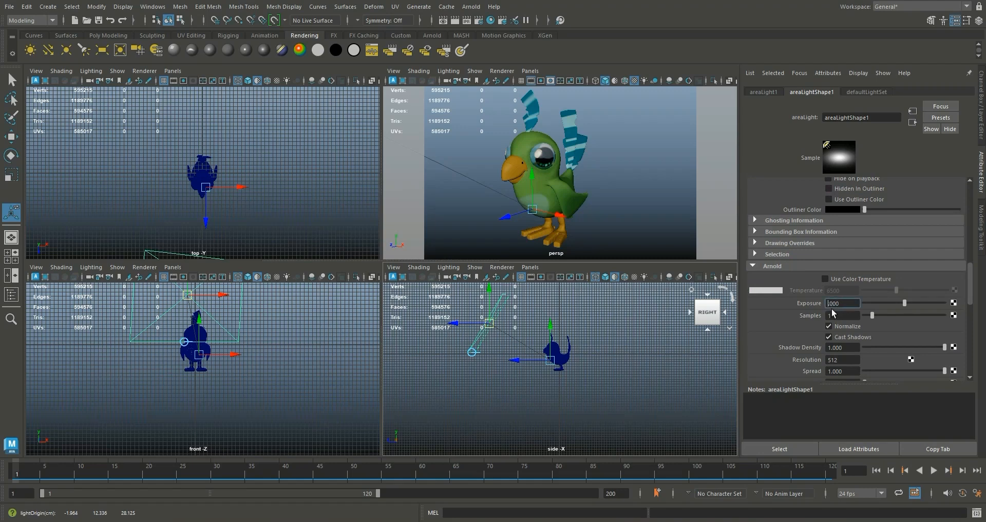
{"action": "key", "text": "Return"}
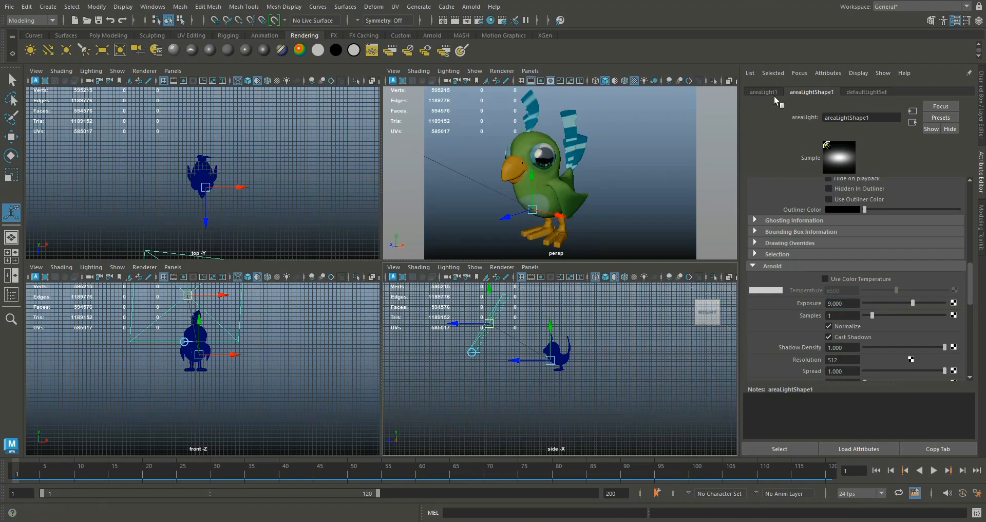
Step: Render the perspective view of the parrot with Arnold
{"action": "left_click", "coordinate": [558, 215]}
{"action": "left_click", "coordinate": [471, 6]}
{"action": "left_click", "coordinate": [480, 27]}
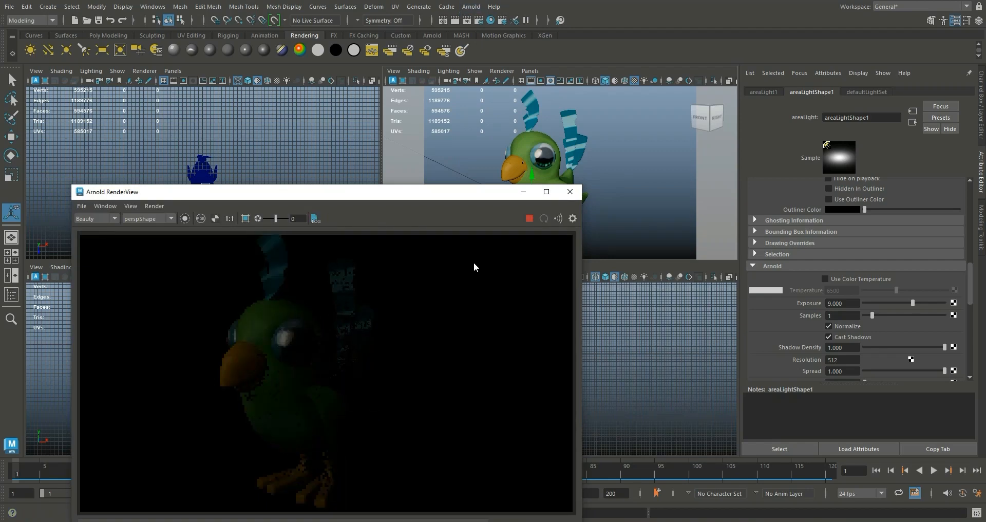
Step: Set the area light's samples to 10 and try exposures of 14 and 12 before settling on 13
{"action": "left_click", "coordinate": [831, 303]}
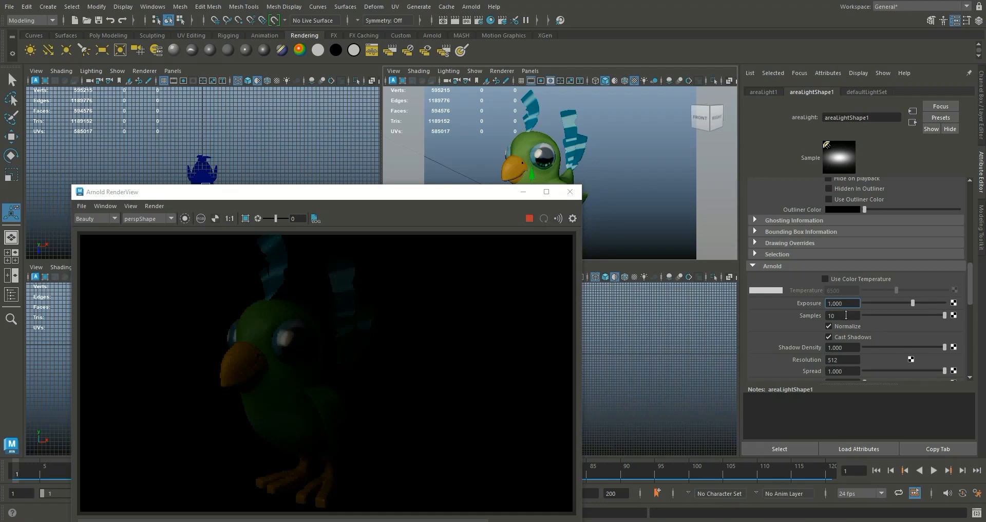
{"action": "key", "text": "Return"}
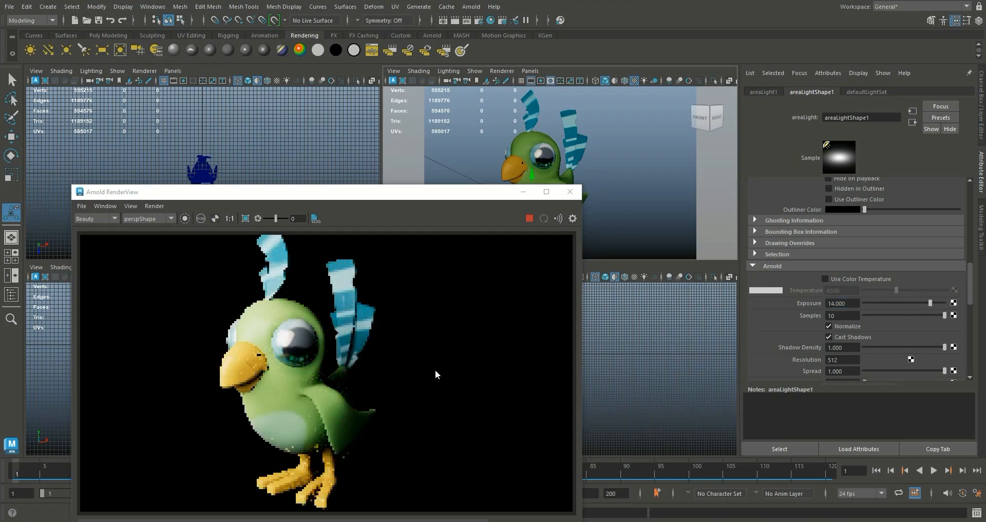
{"action": "left_click", "coordinate": [832, 303]}
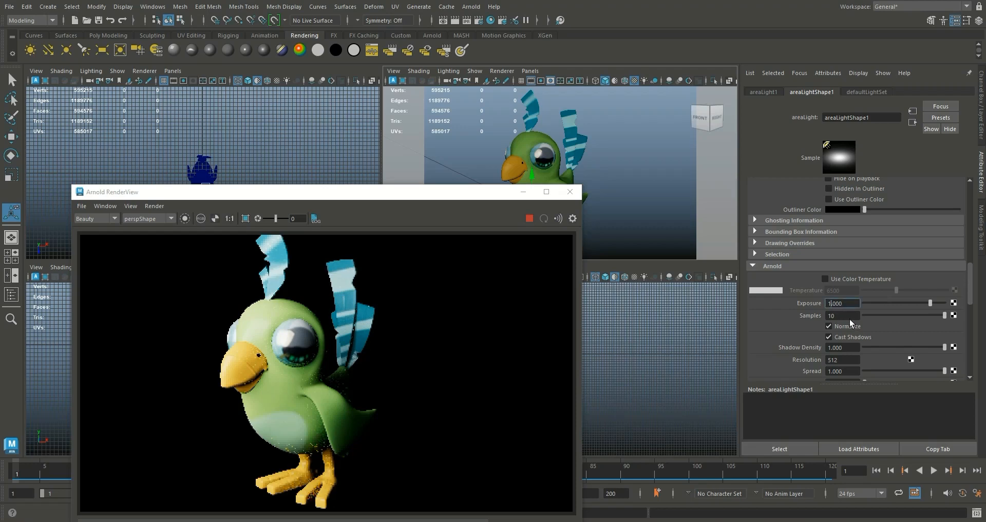
{"action": "key", "text": "Return"}
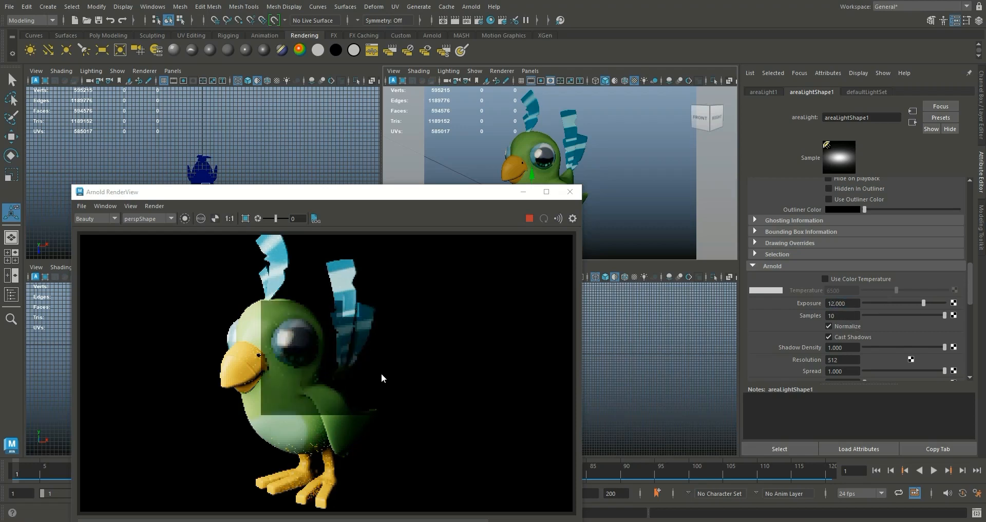
{"action": "left_click", "coordinate": [833, 303]}
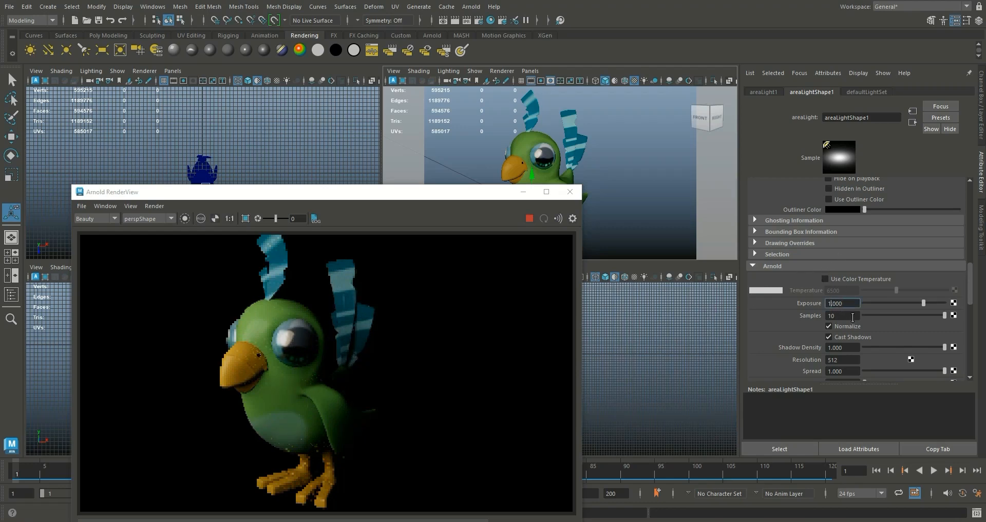
{"action": "key", "text": "Return"}
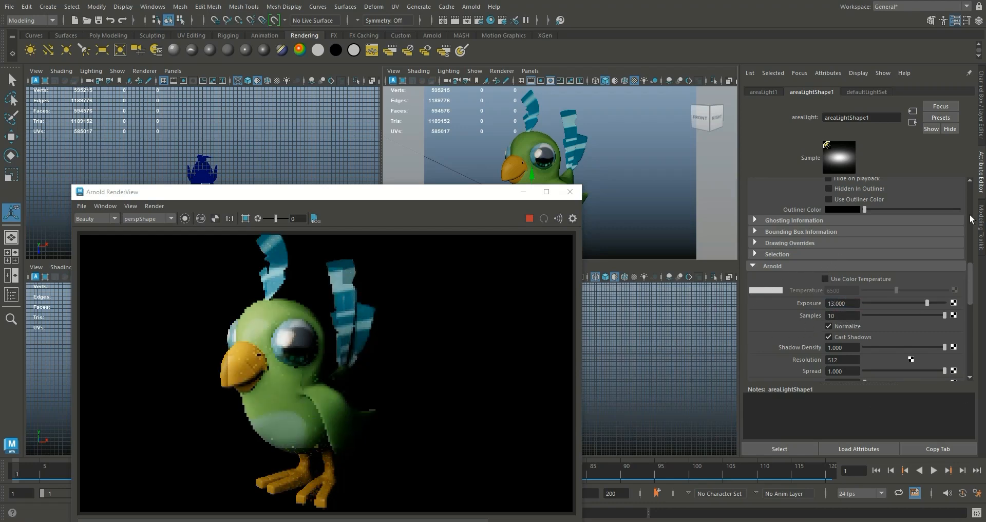
Step: Shift the area light sideways in the top view to light more of the parrot's visible side, and check the updated render
{"action": "left_click_drag", "start_coordinate": [432, 197], "coordinate": [601, 248]}
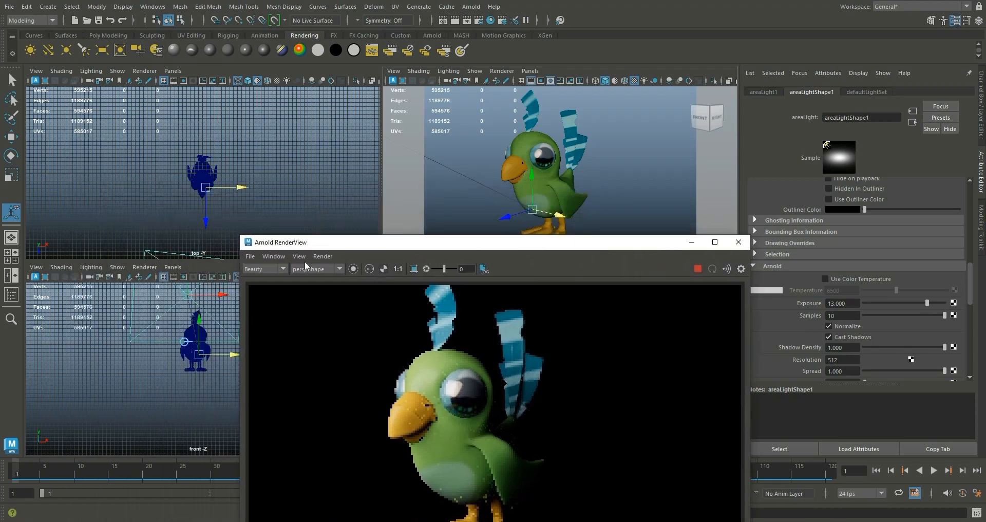
{"action": "left_click", "coordinate": [170, 256]}
{"action": "scroll", "coordinate": [170, 256], "scroll_direction": "down", "scroll_amount": 3}
{"action": "left_click_drag", "start_coordinate": [199, 243], "coordinate": [233, 239]}
{"action": "left_click_drag", "start_coordinate": [402, 249], "coordinate": [287, 186]}
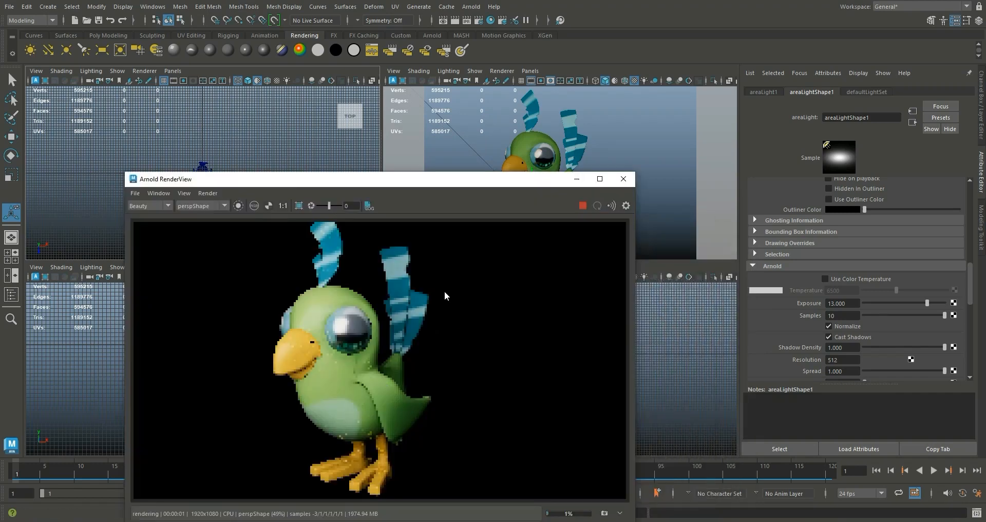
{"action": "scroll", "coordinate": [444, 294], "scroll_direction": "up", "scroll_amount": 3}
{"action": "scroll", "coordinate": [444, 294], "scroll_direction": "down", "scroll_amount": 2}
{"action": "left_click_drag", "start_coordinate": [447, 179], "coordinate": [322, 176]}
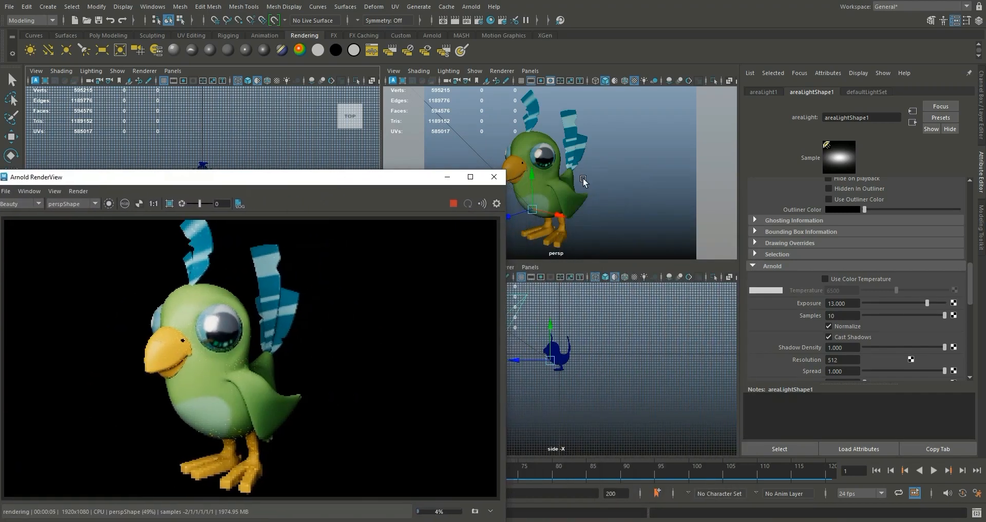
Step: Switch to full-screen view with the attribute editor shown, inspect the whole render frame, and close the render window
{"action": "key", "text": "ctrl+space"}
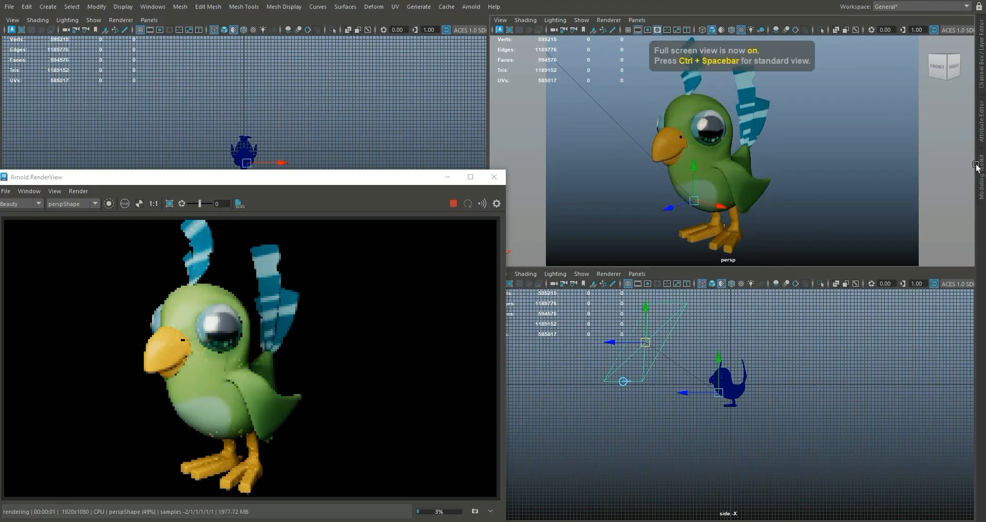
{"action": "left_click", "coordinate": [981, 133]}
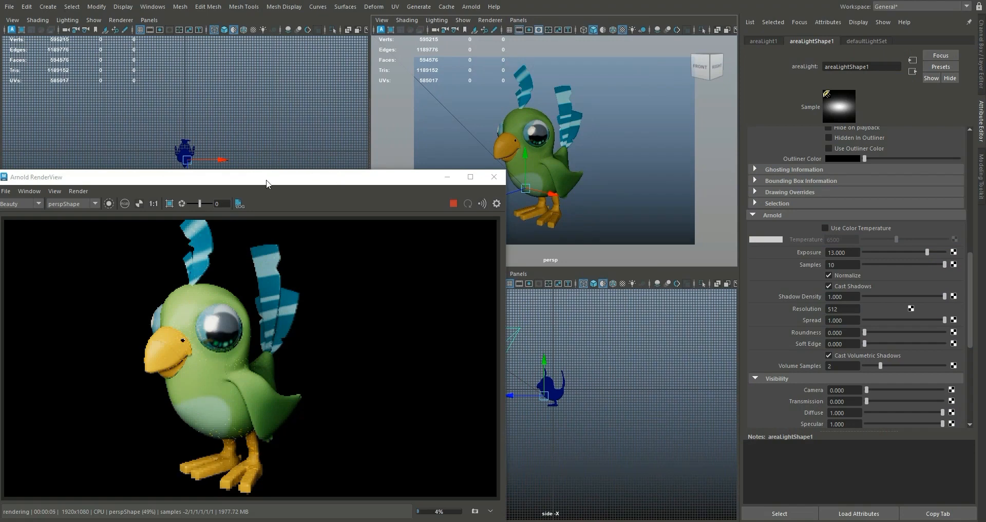
{"action": "left_click_drag", "start_coordinate": [268, 177], "coordinate": [325, 130]}
{"action": "scroll", "coordinate": [352, 239], "scroll_direction": "down", "scroll_amount": 3}
{"action": "scroll", "coordinate": [352, 240], "scroll_direction": "up", "scroll_amount": 2}
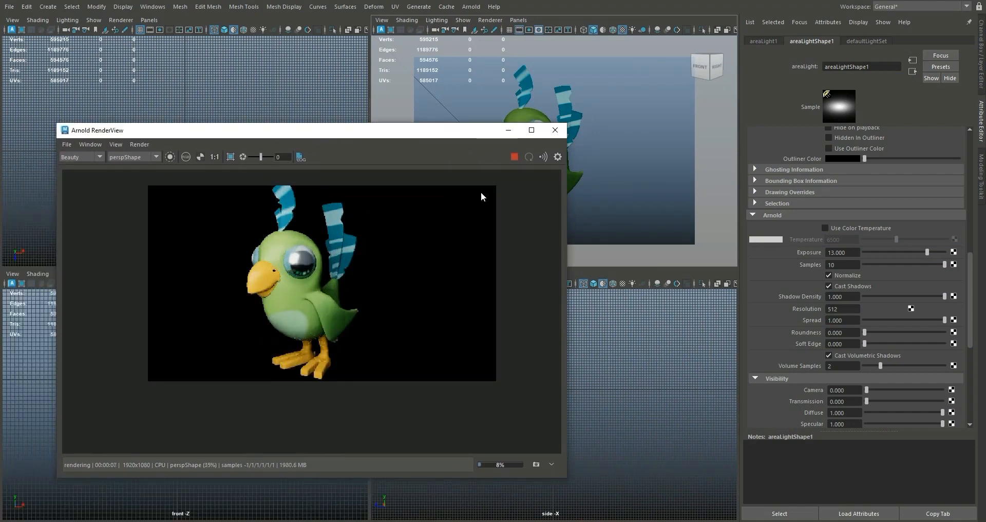
{"action": "left_click", "coordinate": [518, 159]}
{"action": "left_click", "coordinate": [517, 160]}
{"action": "left_click", "coordinate": [555, 130]}
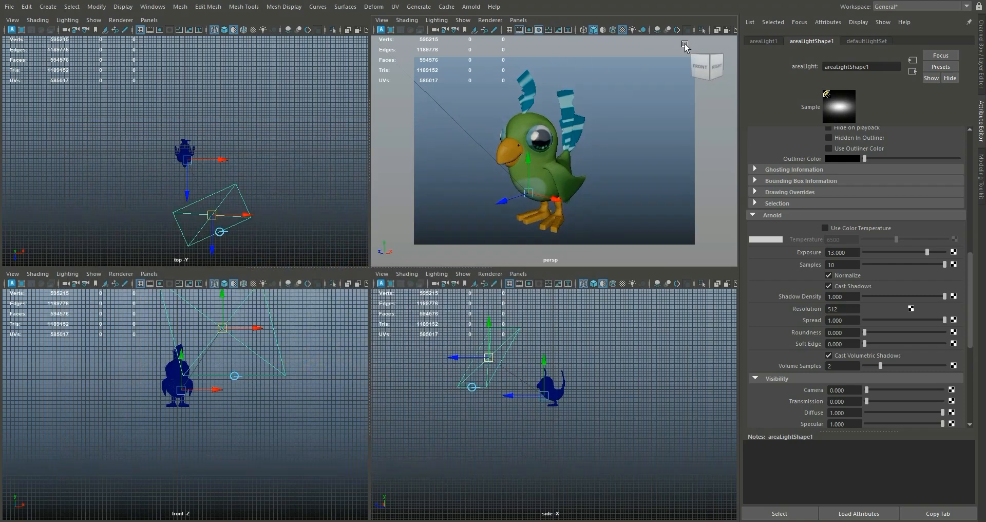
Step: Render the perspective view again, compare the render with the viewport model, and close the render window
{"action": "left_click", "coordinate": [464, 6]}
{"action": "left_click", "coordinate": [484, 31]}
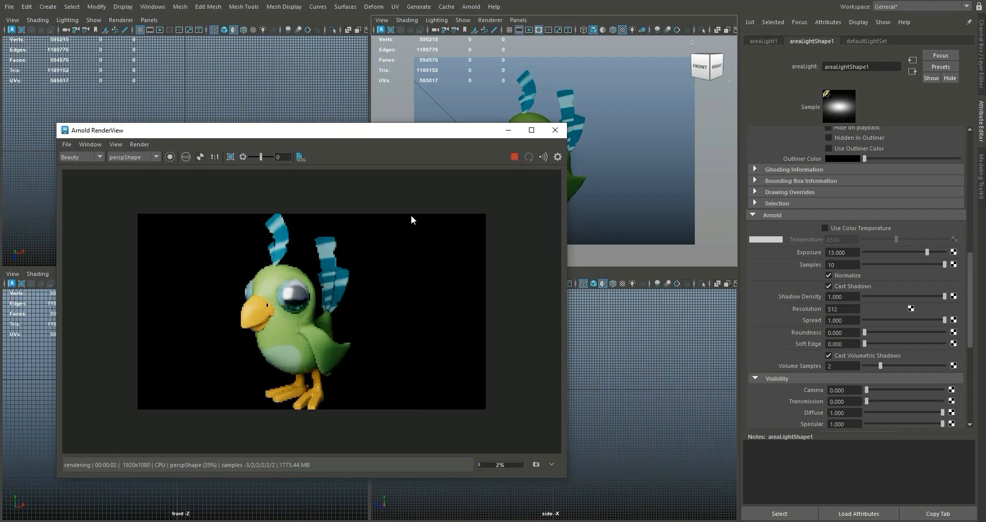
{"action": "left_click_drag", "start_coordinate": [456, 136], "coordinate": [378, 148]}
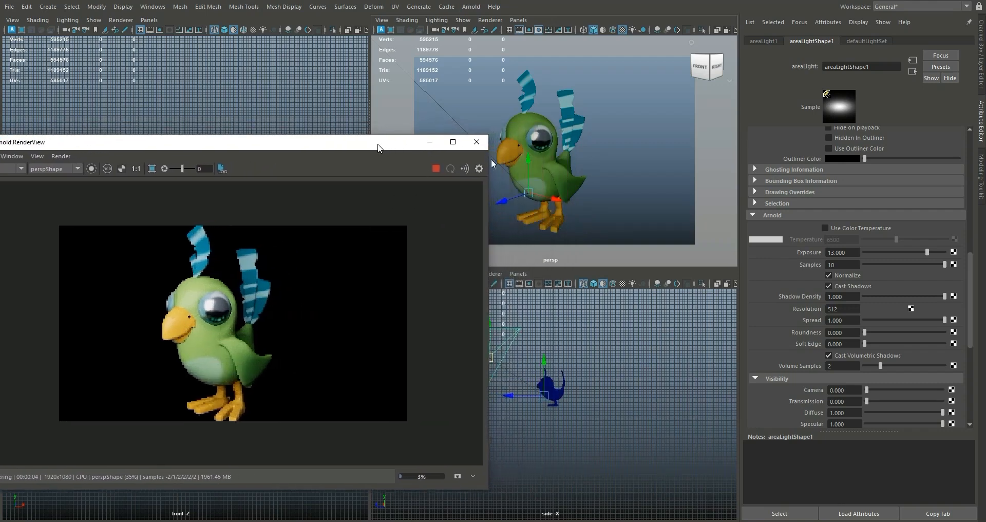
{"action": "left_click_drag", "start_coordinate": [550, 176], "coordinate": [548, 174], "text": "alt"}
{"action": "key", "text": "bracketleft"}
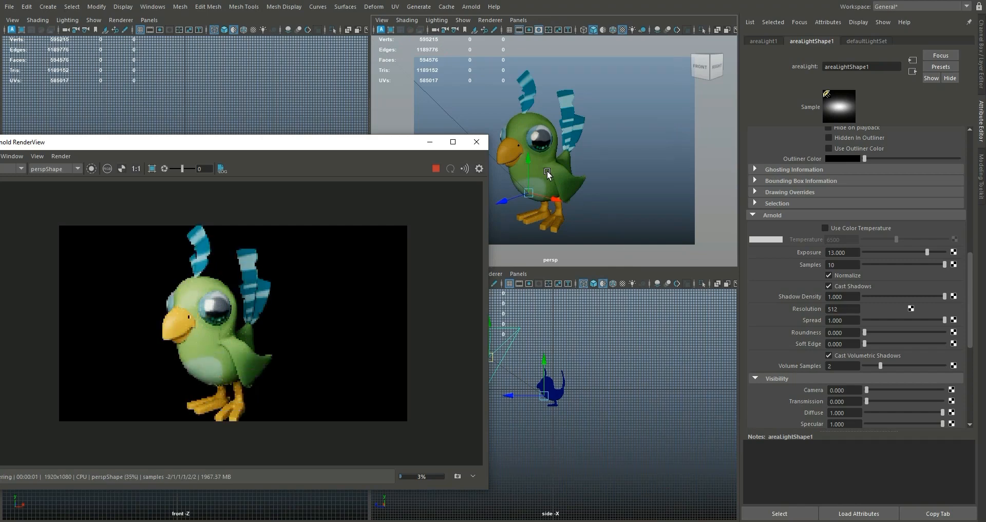
{"action": "left_click", "coordinate": [476, 142]}
Step: Compare the perspective view's saved camera bookmarks and settle on the closer three-quarter framing of the parrot, cameraView5
{"action": "left_click_drag", "start_coordinate": [562, 168], "coordinate": [560, 155], "text": "alt"}
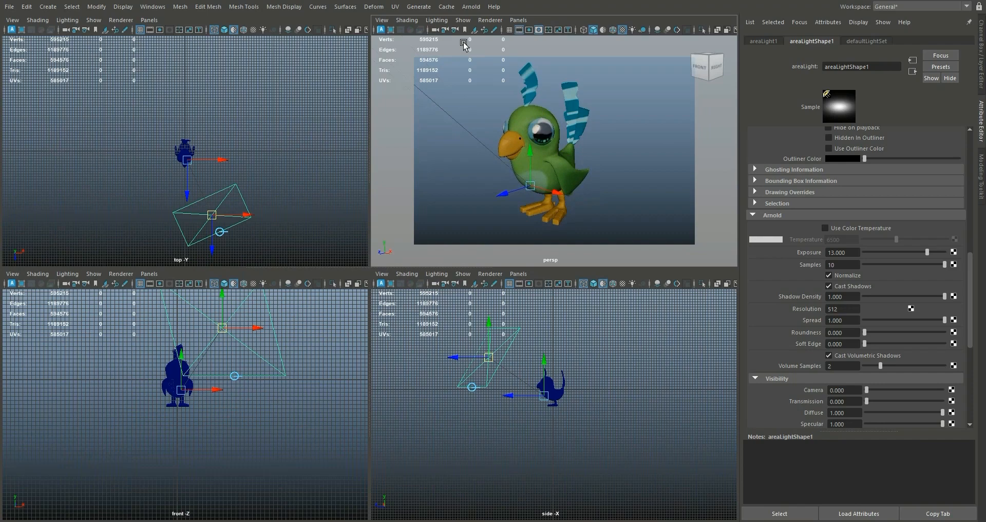
{"action": "left_click", "coordinate": [465, 29]}
{"action": "left_click", "coordinate": [482, 53]}
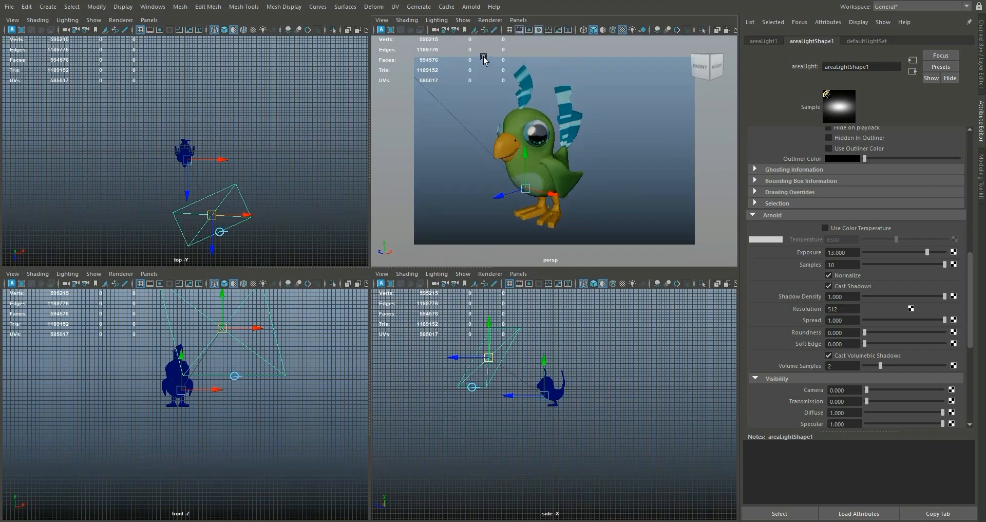
{"action": "left_click", "coordinate": [465, 30]}
{"action": "left_click", "coordinate": [478, 55]}
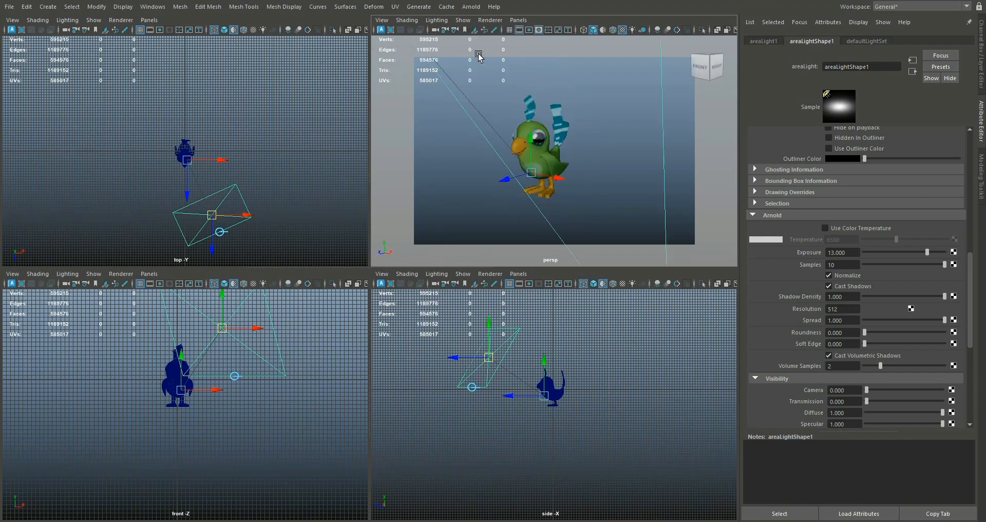
{"action": "left_click", "coordinate": [464, 30]}
{"action": "left_click", "coordinate": [467, 39]}
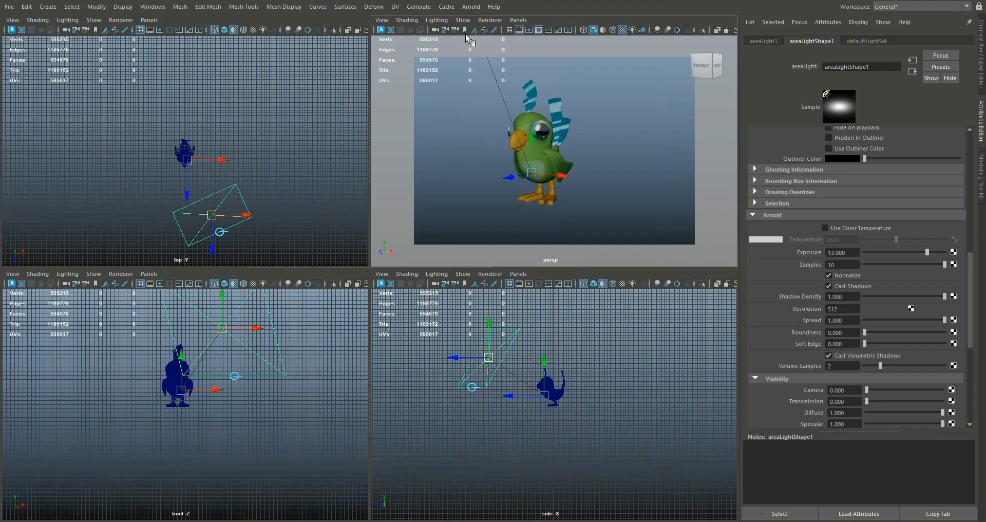
{"action": "left_click", "coordinate": [465, 30]}
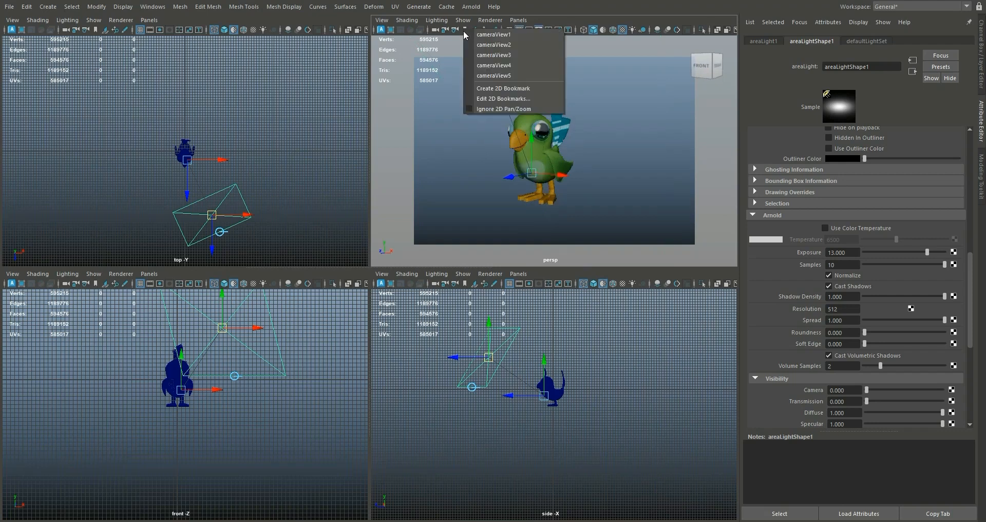
{"action": "left_click", "coordinate": [480, 73]}
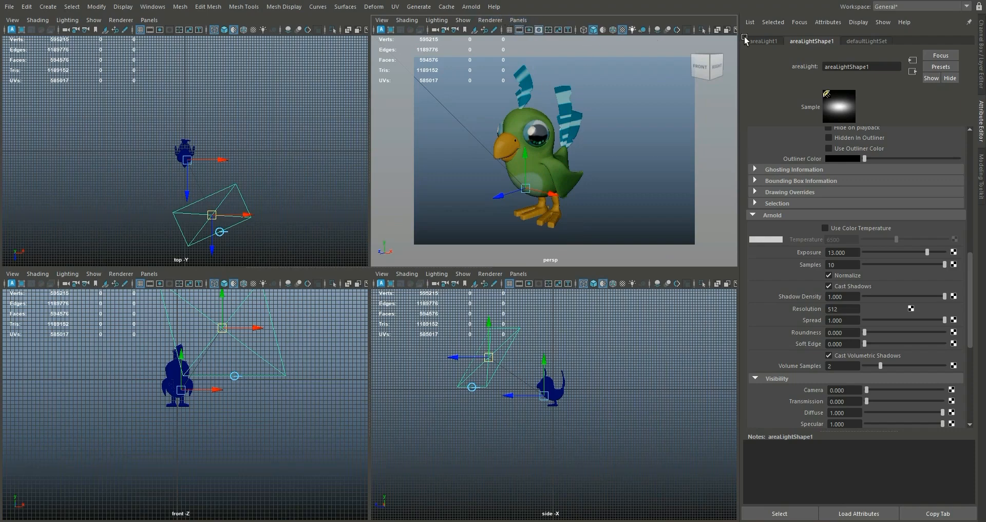
Step: Return to the standard interface with the attribute editor shown and open the Arnold RenderView for the perspective view
{"action": "left_click", "coordinate": [981, 54]}
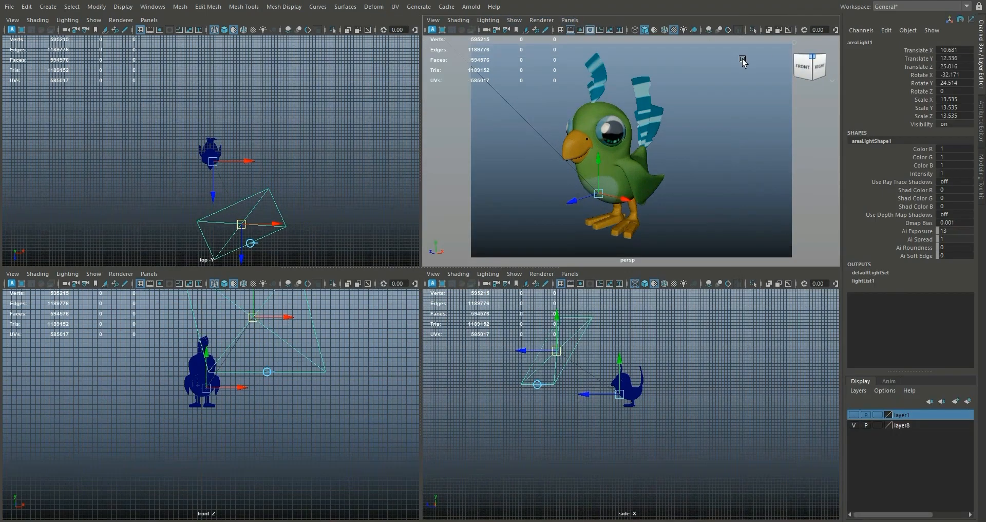
{"action": "left_click", "coordinate": [979, 110]}
{"action": "key", "text": "ctrl+space"}
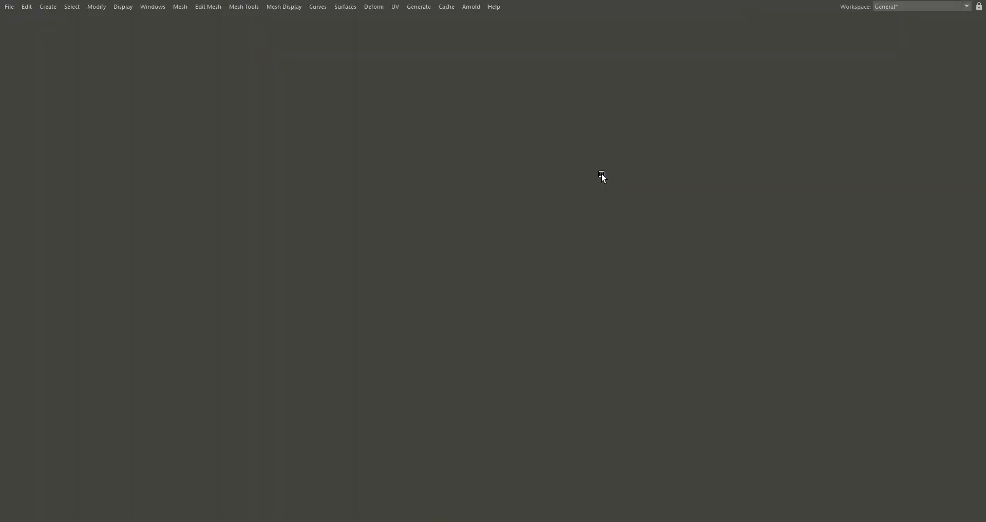
{"action": "left_click", "coordinate": [471, 6]}
{"action": "left_click", "coordinate": [489, 29]}
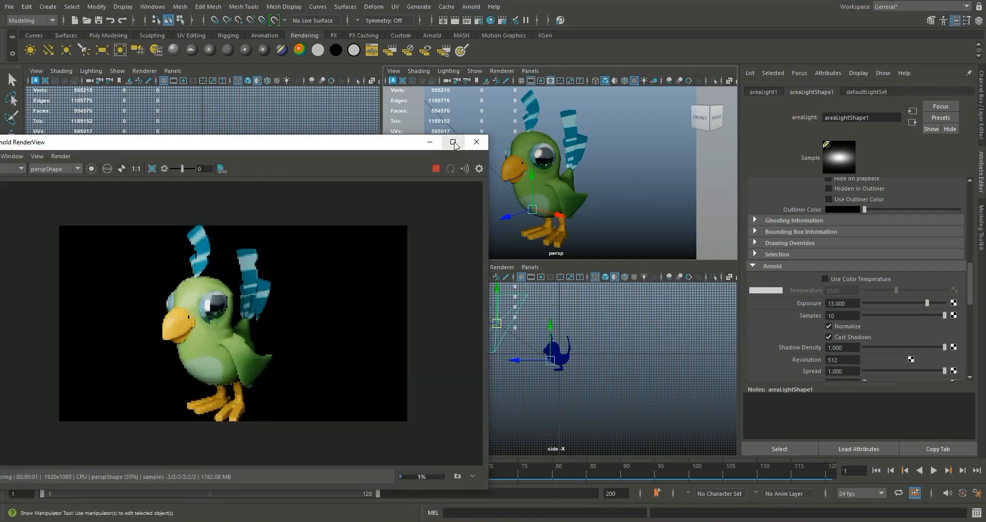
Step: Enlarge the render window, examine the parrot's framing in the whole frame, and minimise the window
{"action": "left_click", "coordinate": [452, 142]}
{"action": "scroll", "coordinate": [547, 230], "scroll_direction": "down", "scroll_amount": 1}
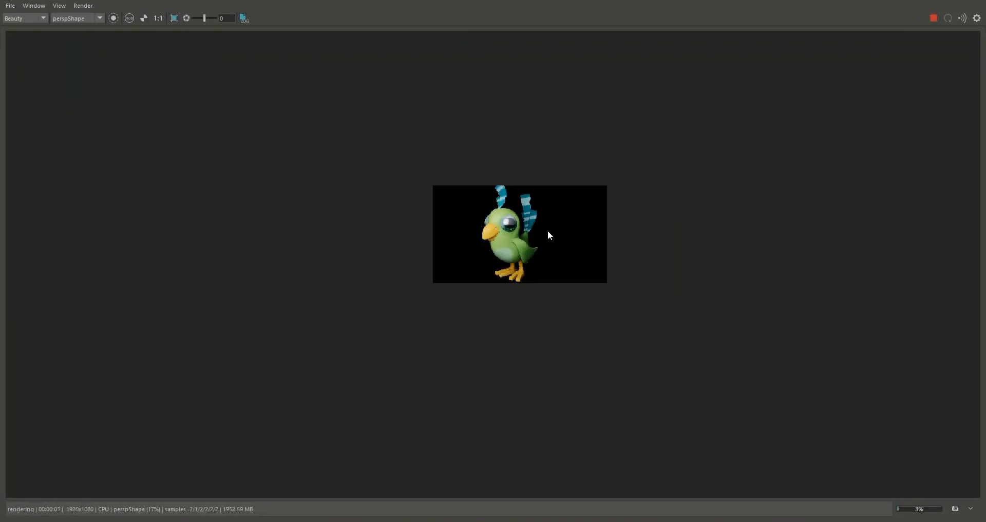
{"action": "scroll", "coordinate": [547, 230], "scroll_direction": "up", "scroll_amount": 2}
{"action": "scroll", "coordinate": [548, 233], "scroll_direction": "down", "scroll_amount": 1}
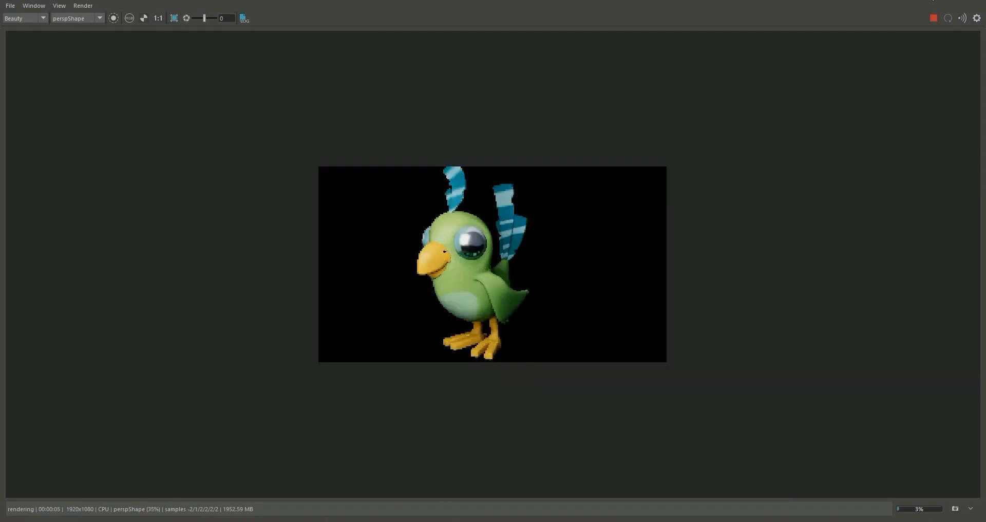
{"action": "left_click", "coordinate": [932, 1]}
Step: Set the render's image size preset to 2k_Square and close the render settings
{"action": "left_click", "coordinate": [479, 21]}
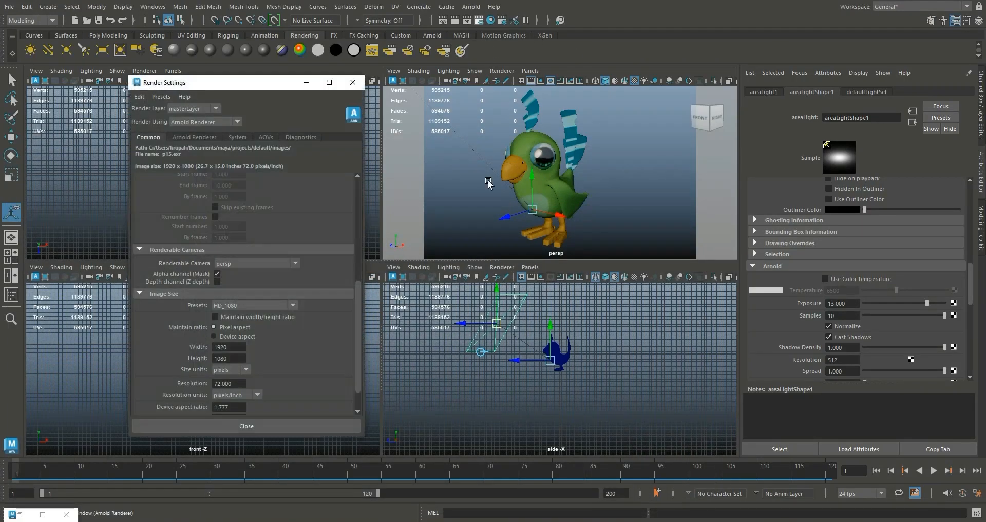
{"action": "left_click", "coordinate": [270, 304]}
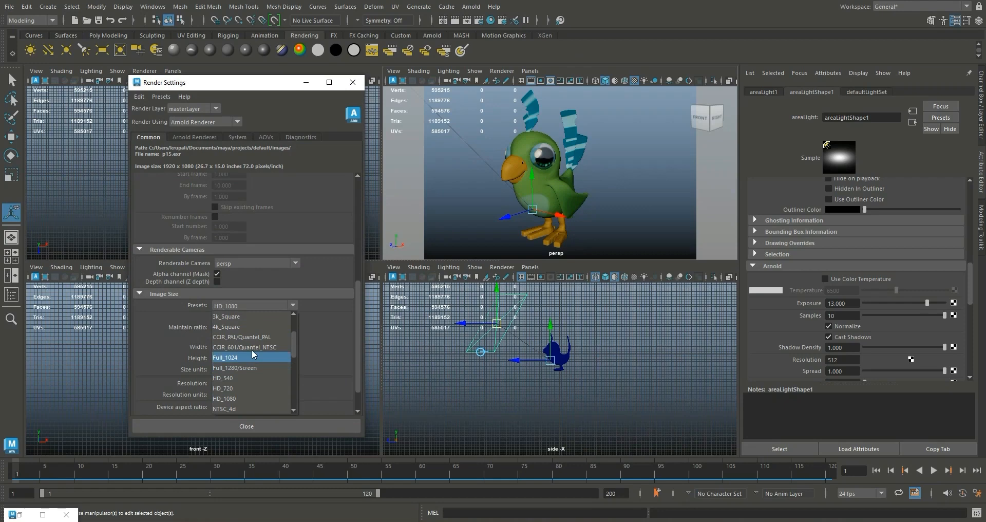
{"action": "scroll", "coordinate": [236, 331], "scroll_direction": "up", "scroll_amount": 1}
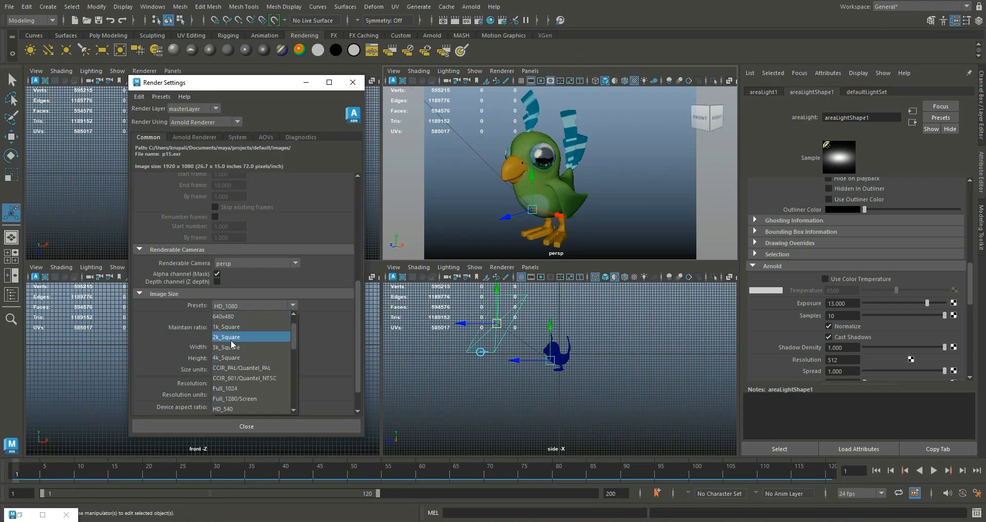
{"action": "left_click", "coordinate": [230, 337]}
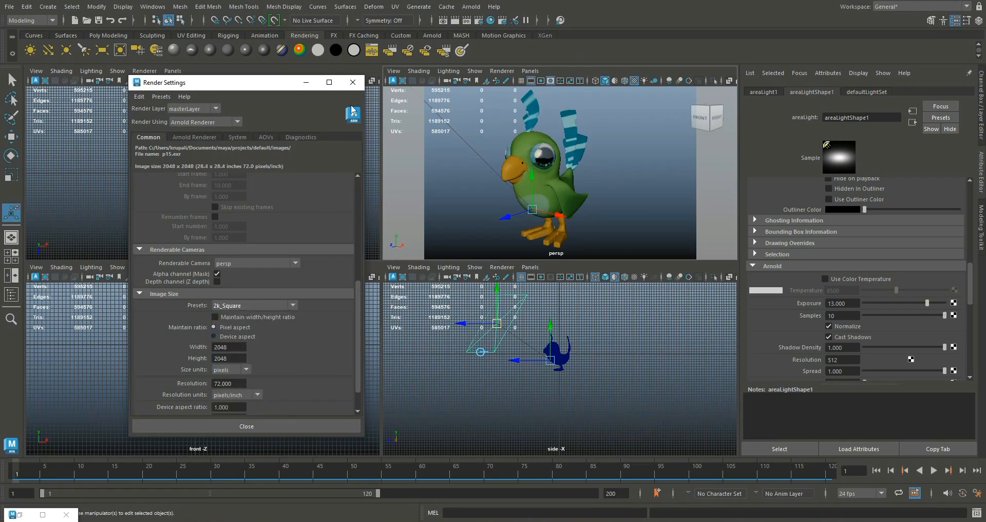
{"action": "left_click", "coordinate": [352, 82]}
Step: Inspect the parrot in the square-format render, then shrink the render window and place it beside the viewports
{"action": "left_click", "coordinate": [48, 514]}
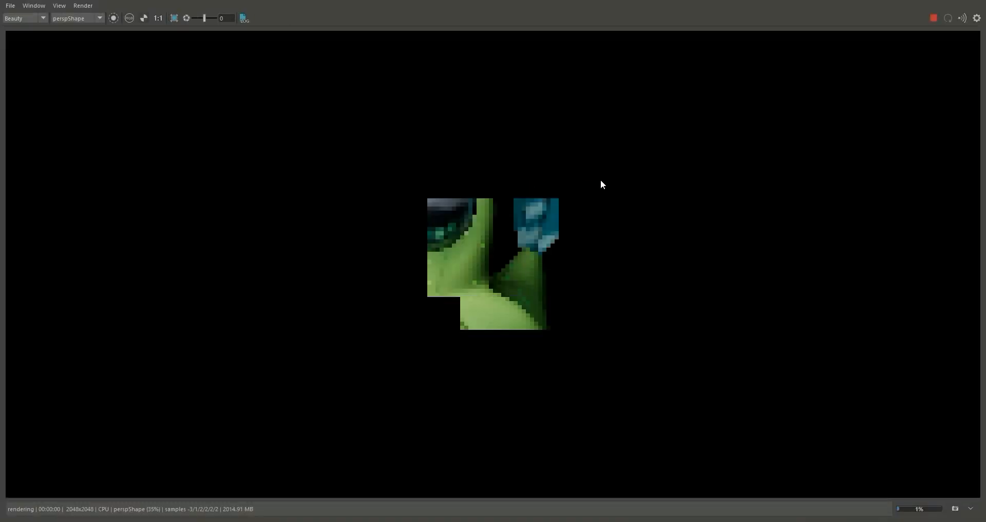
{"action": "scroll", "coordinate": [605, 180], "scroll_direction": "down", "scroll_amount": 3}
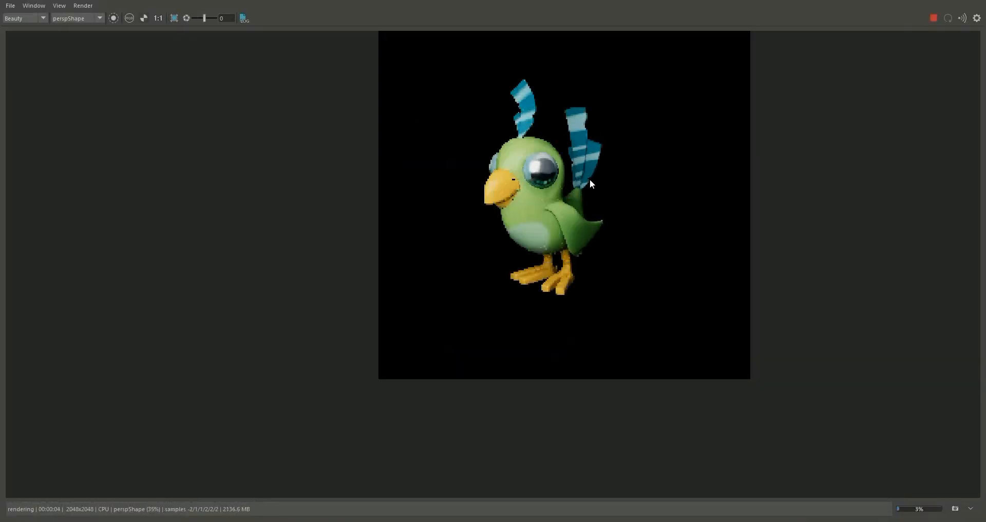
{"action": "scroll", "coordinate": [590, 180], "scroll_direction": "up", "scroll_amount": 1}
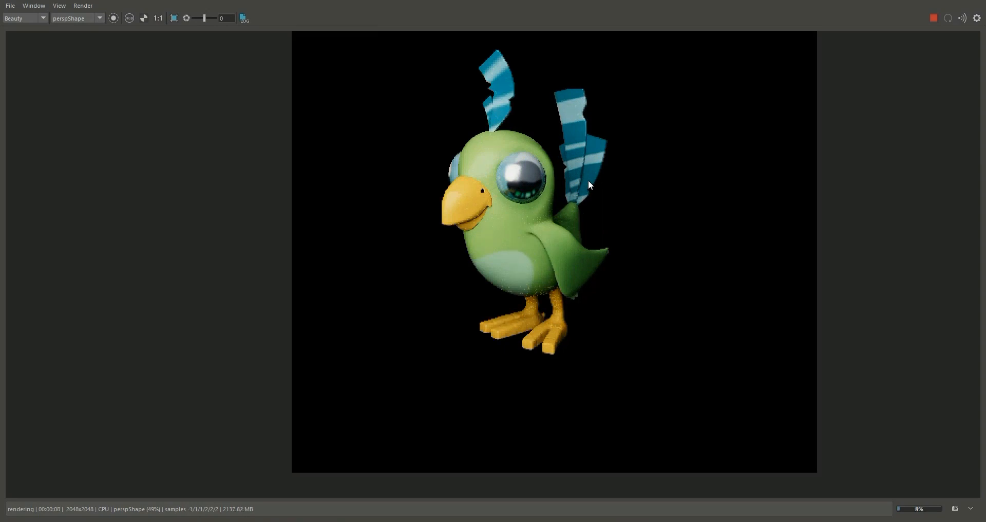
{"action": "scroll", "coordinate": [589, 181], "scroll_direction": "down", "scroll_amount": 1}
{"action": "scroll", "coordinate": [589, 181], "scroll_direction": "up", "scroll_amount": 2}
{"action": "scroll", "coordinate": [683, 164], "scroll_direction": "down", "scroll_amount": 1}
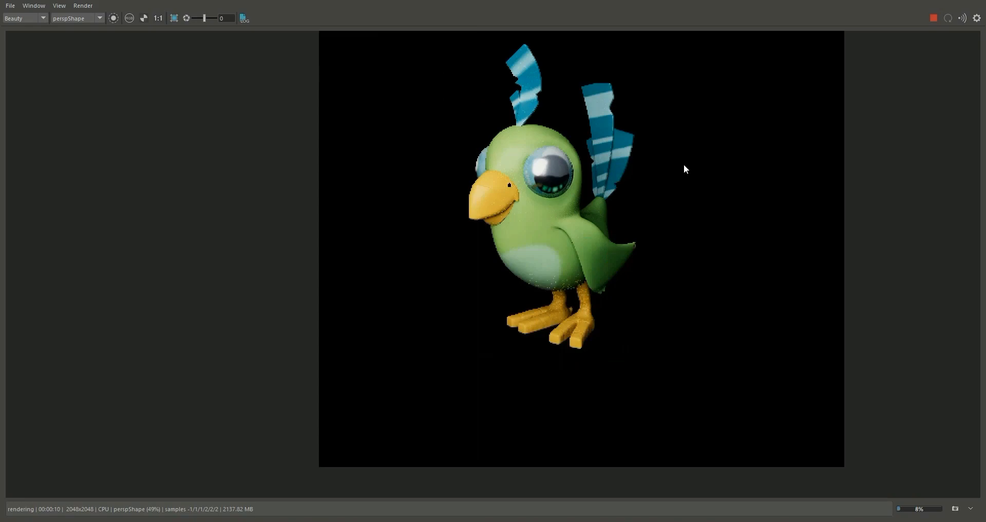
{"action": "scroll", "coordinate": [683, 165], "scroll_direction": "down", "scroll_amount": 1}
{"action": "left_click_drag", "start_coordinate": [720, 1], "coordinate": [571, 24]}
{"action": "left_click_drag", "start_coordinate": [630, 27], "coordinate": [234, 128]}
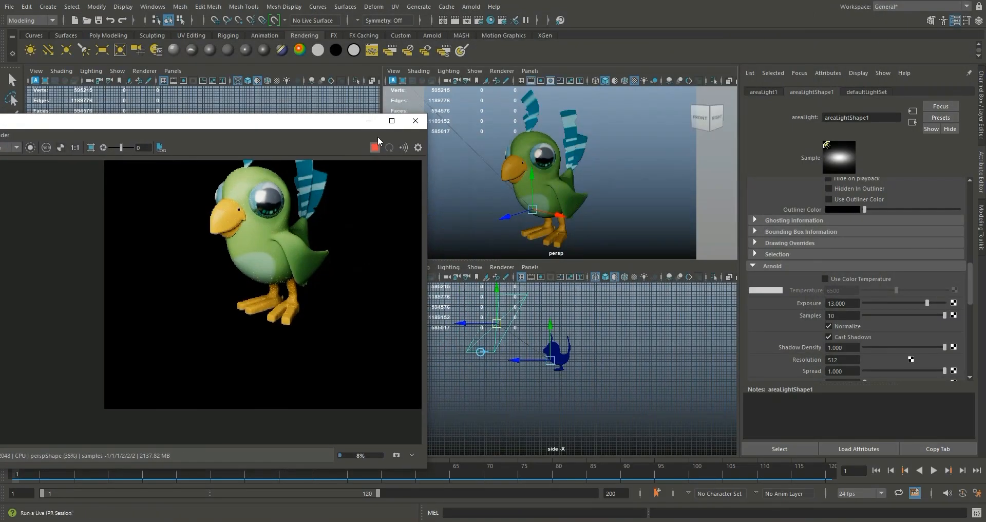
Step: Clear the parrot body selection and recall the cameraView5 bookmark in the perspective view
{"action": "left_click", "coordinate": [239, 284]}
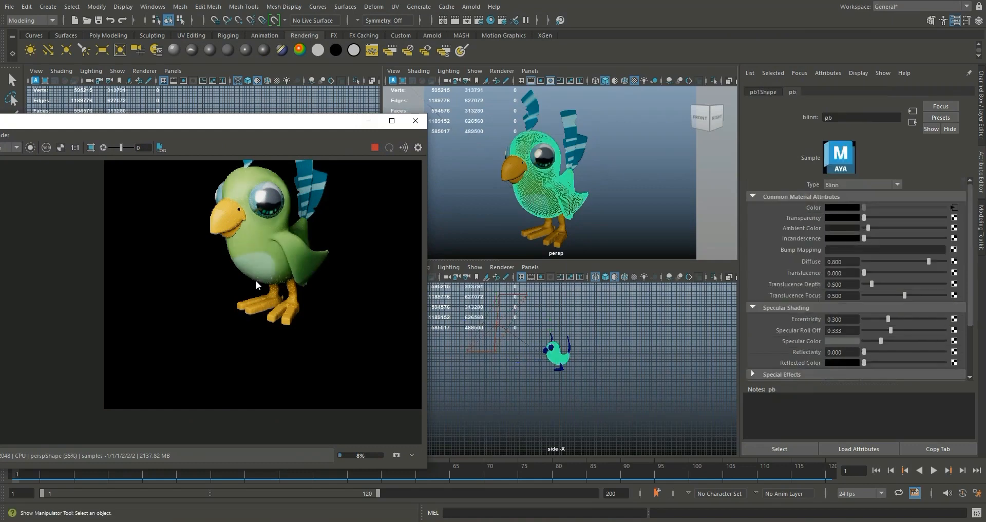
{"action": "left_click", "coordinate": [446, 144]}
{"action": "left_click", "coordinate": [436, 111]}
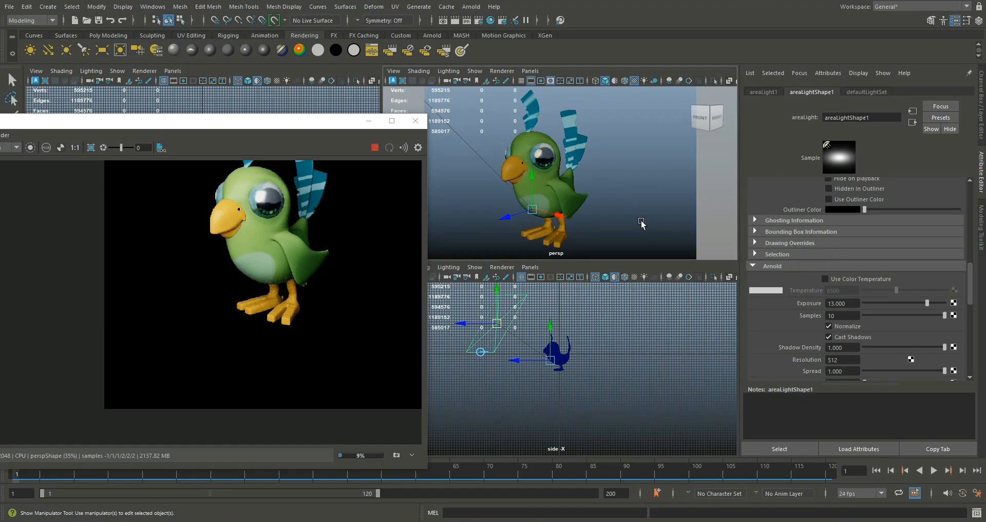
{"action": "left_click", "coordinate": [469, 81]}
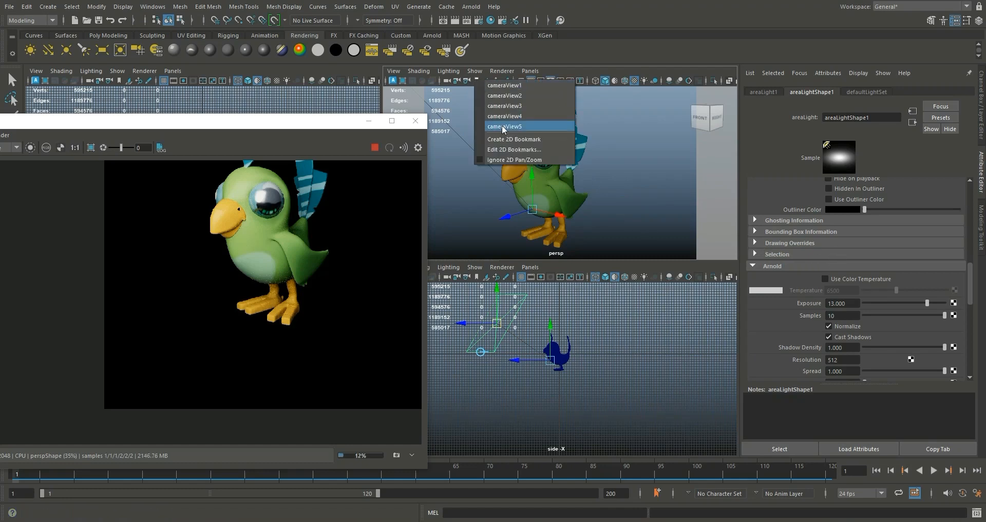
{"action": "left_click", "coordinate": [501, 125]}
Step: Reselect the area light, set its exposure to 12, and check the whole square frame in the updated render
{"action": "left_click", "coordinate": [667, 205]}
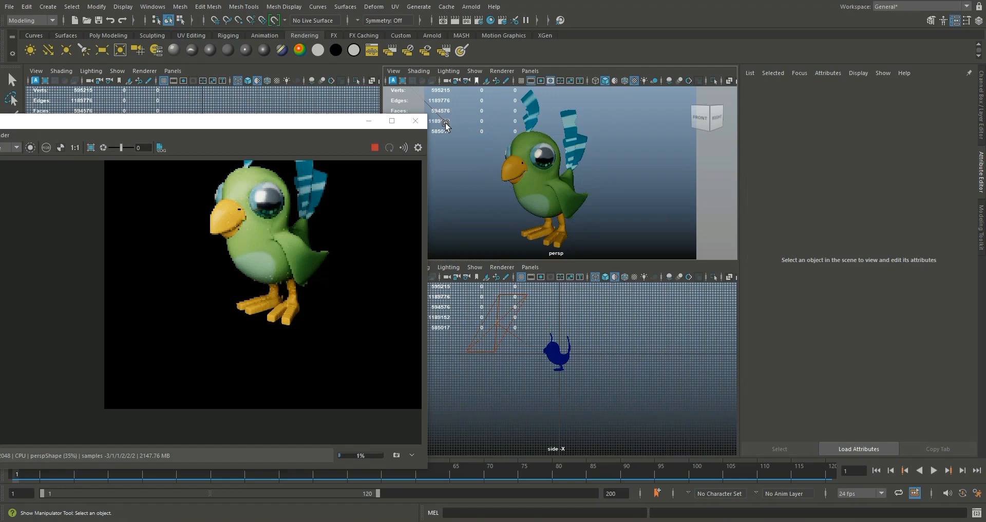
{"action": "left_click", "coordinate": [511, 156]}
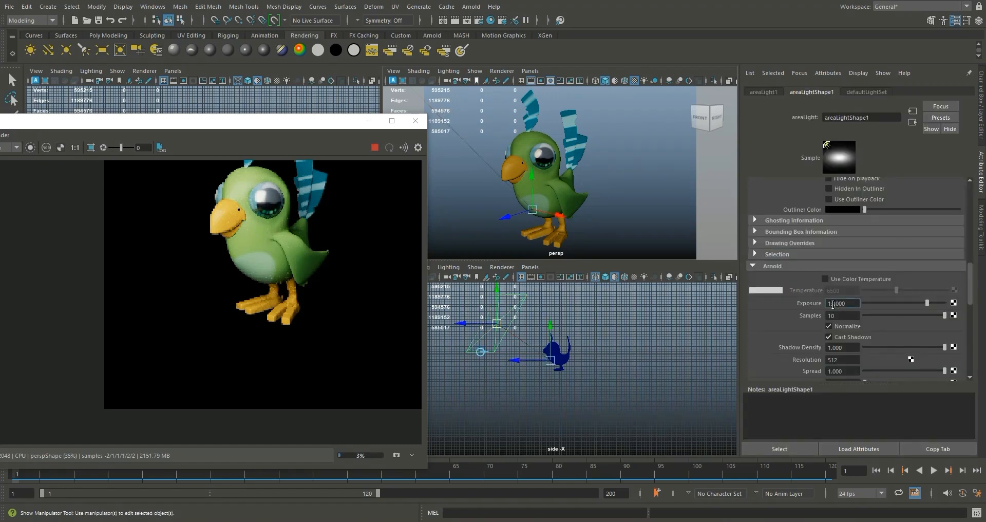
{"action": "key", "text": "Return"}
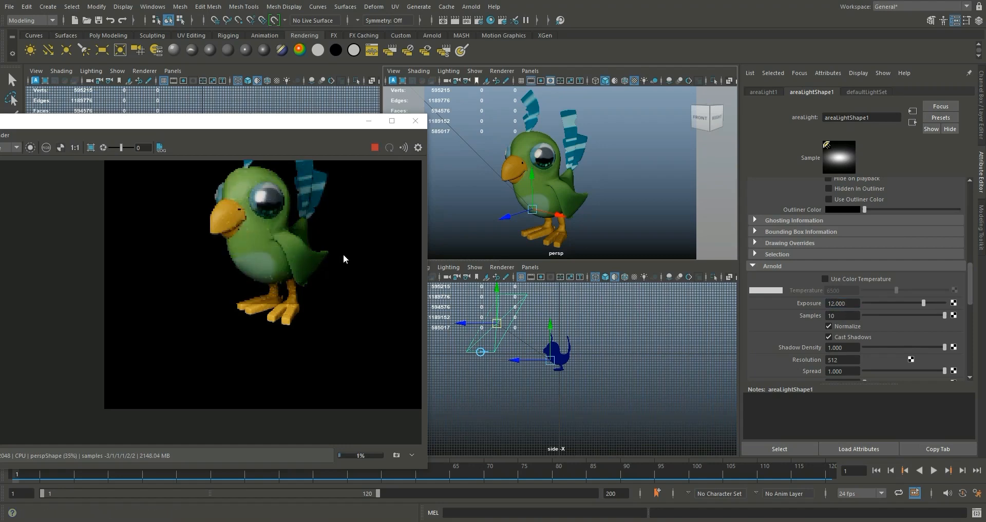
{"action": "scroll", "coordinate": [344, 246], "scroll_direction": "down", "scroll_amount": 6}
{"action": "scroll", "coordinate": [347, 212], "scroll_direction": "up", "scroll_amount": 8}
{"action": "scroll", "coordinate": [345, 252], "scroll_direction": "down", "scroll_amount": 4}
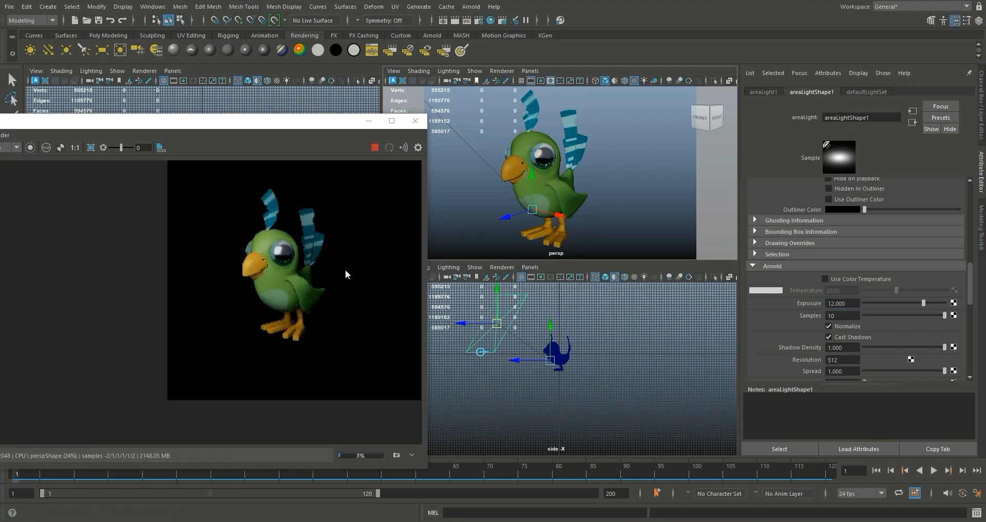
{"action": "middle_click_drag", "start_coordinate": [319, 303], "coordinate": [202, 318]}
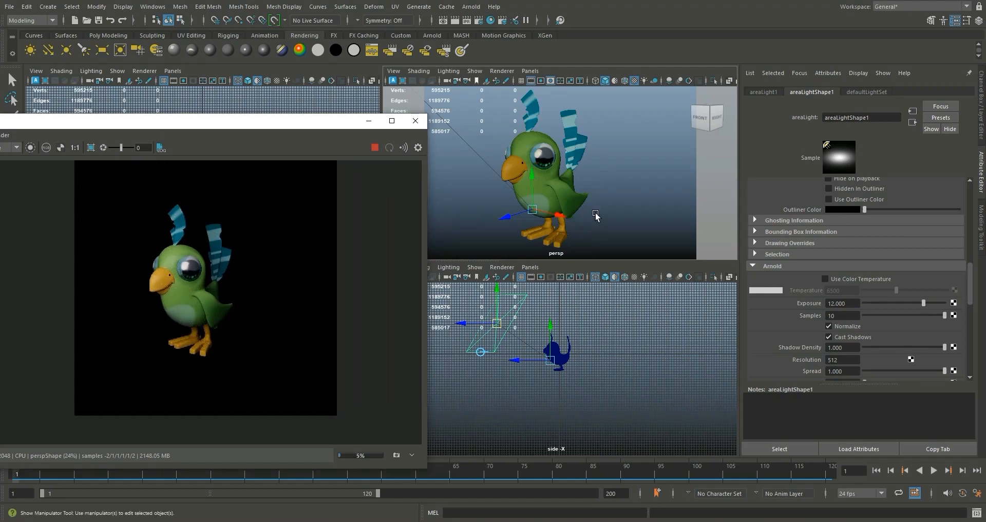
Step: Nudge the perspective camera to centre the parrot in the render and expand that view to full screen
{"action": "scroll", "coordinate": [610, 211], "scroll_direction": "up", "scroll_amount": 3}
{"action": "middle_click_drag", "start_coordinate": [609, 210], "coordinate": [622, 206], "text": "alt"}
{"action": "scroll", "coordinate": [626, 200], "scroll_direction": "down", "scroll_amount": 3}
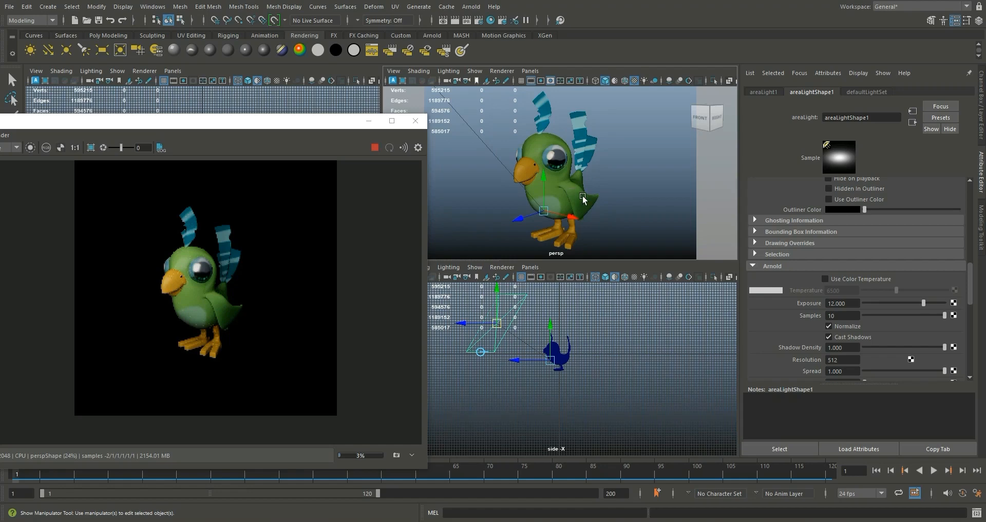
{"action": "key", "text": "ctrl+space"}
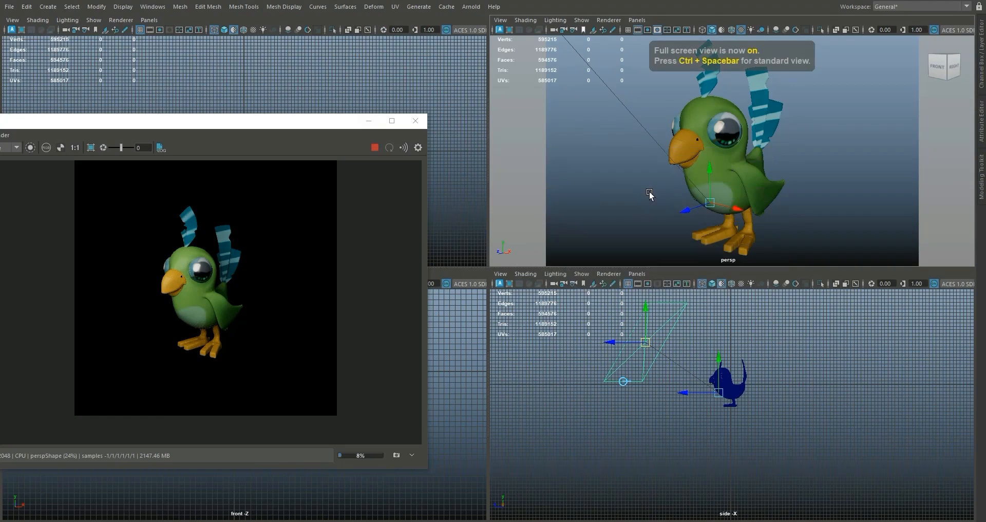
{"action": "key", "text": "space"}
Step: Fine-tune the three-quarter camera angle on the parrot and check the new framing in the enlarged render window
{"action": "scroll", "coordinate": [617, 234], "scroll_direction": "up", "scroll_amount": 1}
{"action": "scroll", "coordinate": [617, 234], "scroll_direction": "down", "scroll_amount": 1}
{"action": "mouse_move", "coordinate": [614, 240]}
{"action": "left_mouse_down", "text": "alt"}
{"action": "mouse_move", "coordinate": [600, 251]}
{"action": "mouse_move", "coordinate": [613, 255]}
{"action": "left_mouse_up", "text": "alt"}
{"action": "left_click", "coordinate": [369, 122]}
{"action": "right_click_drag", "start_coordinate": [609, 255], "coordinate": [610, 246], "text": "alt"}
{"action": "left_click_drag", "start_coordinate": [609, 246], "coordinate": [607, 247], "text": "alt"}
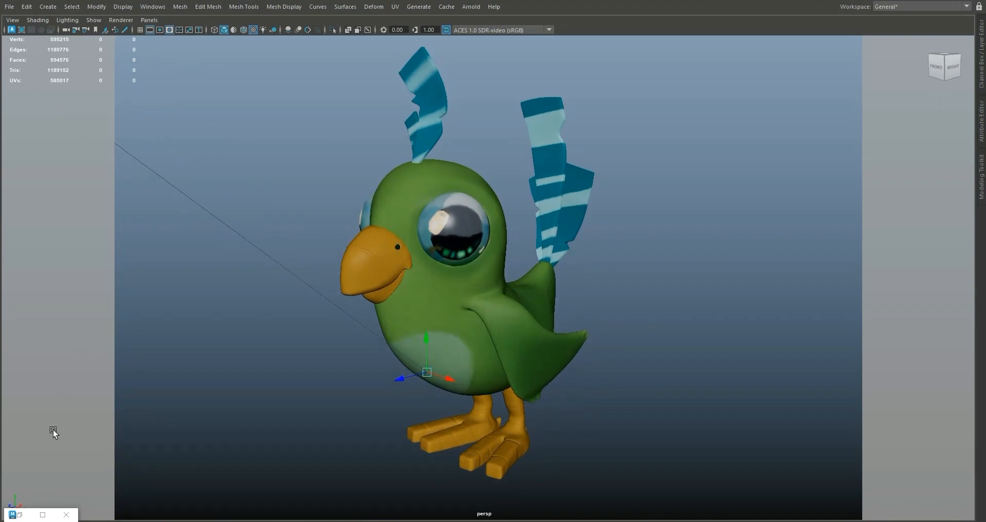
{"action": "left_click", "coordinate": [43, 514]}
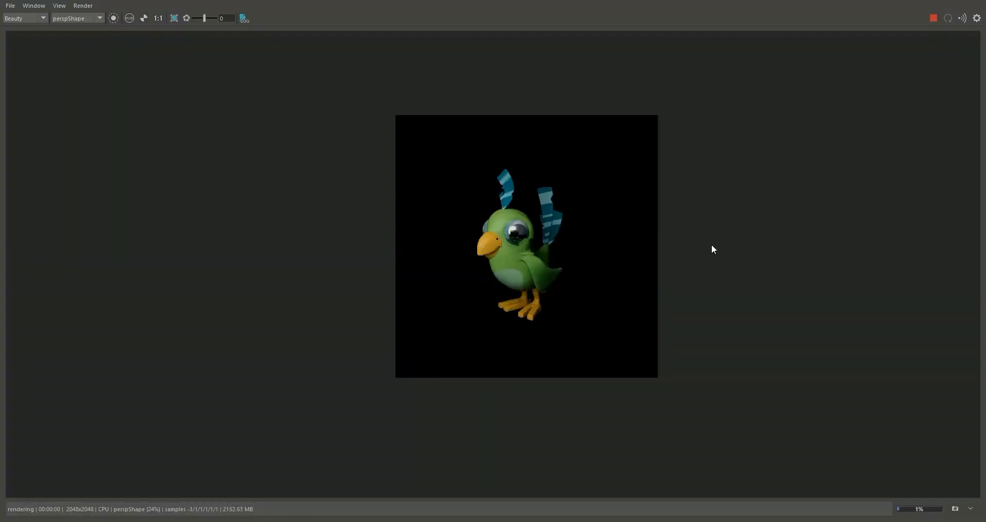
{"action": "left_click", "coordinate": [950, 1]}
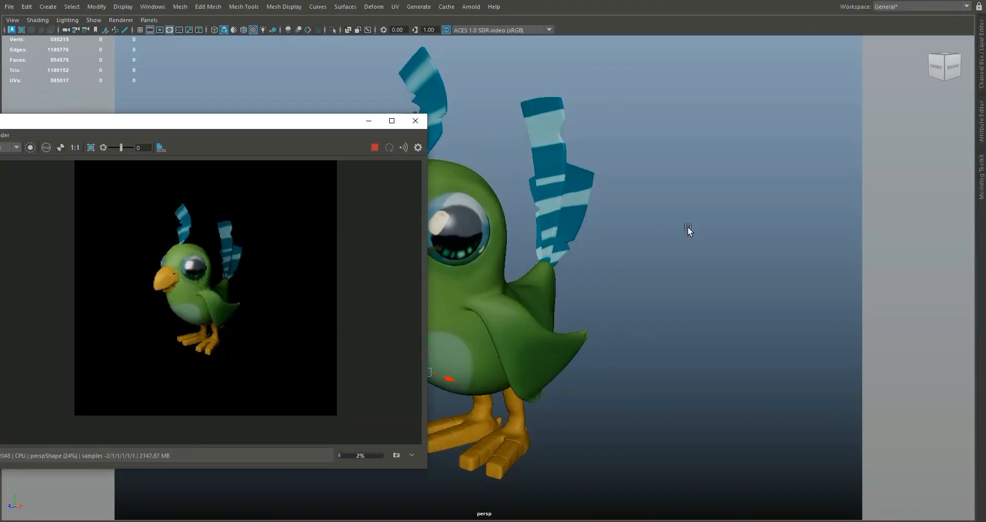
Step: Set the Arnold Camera (AA) samples to 4 and check the 2k_Square image size in the render settings
{"action": "key", "text": "ctrl+space"}
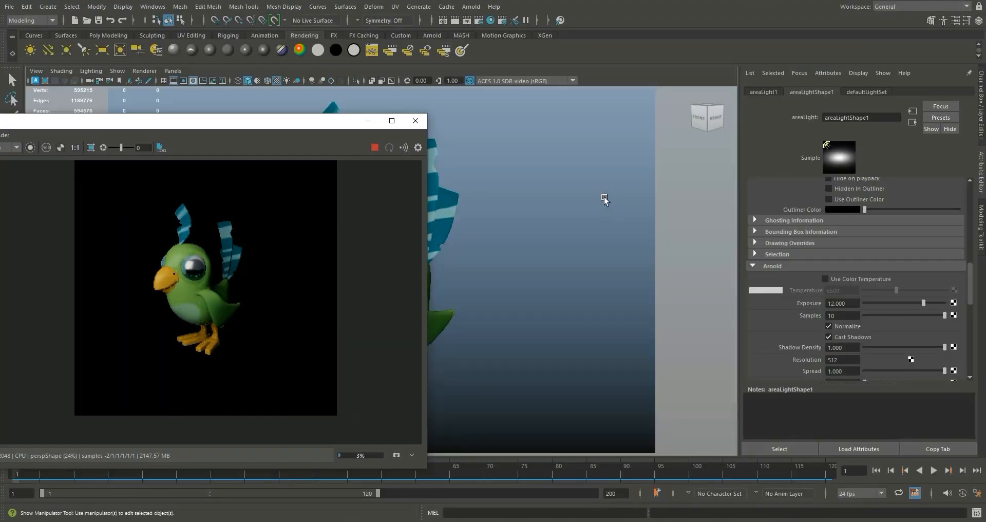
{"action": "left_click", "coordinate": [494, 20]}
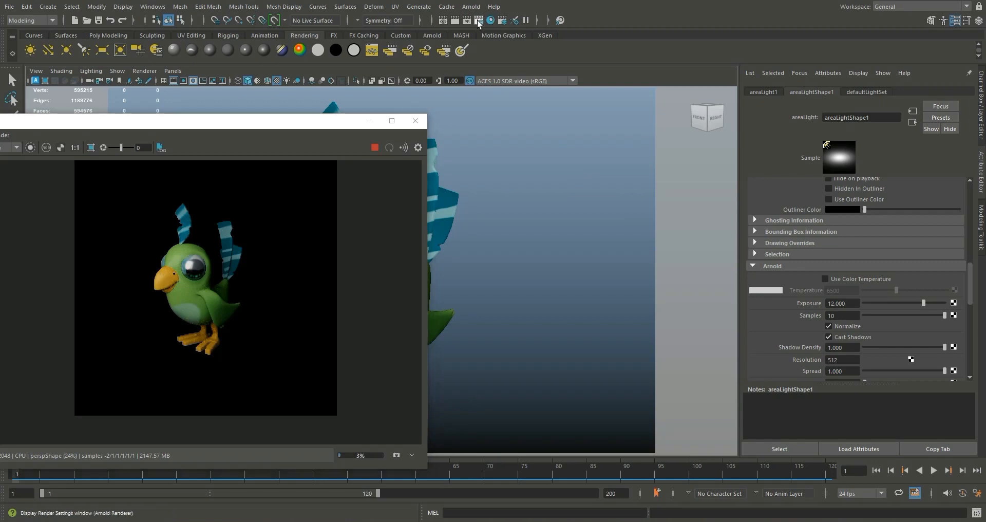
{"action": "left_click", "coordinate": [200, 136]}
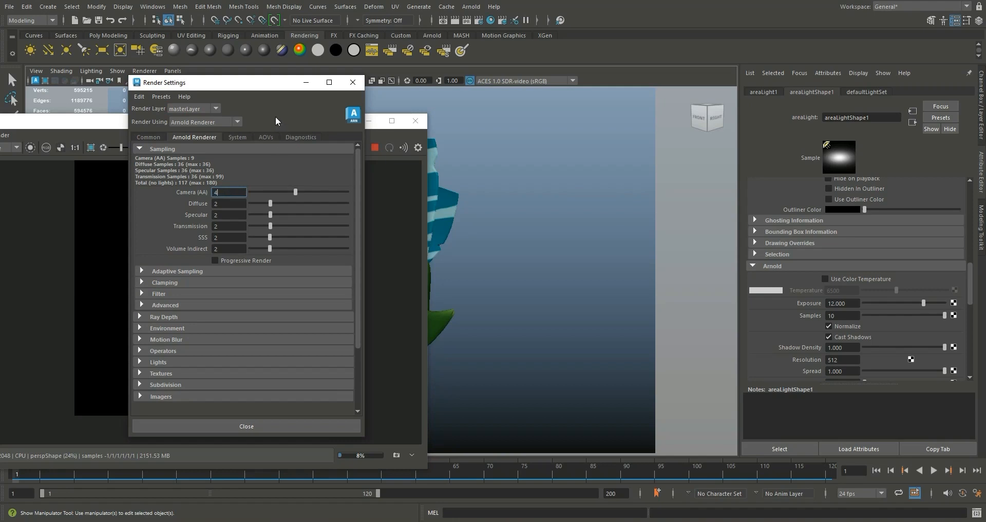
{"action": "left_click", "coordinate": [148, 137]}
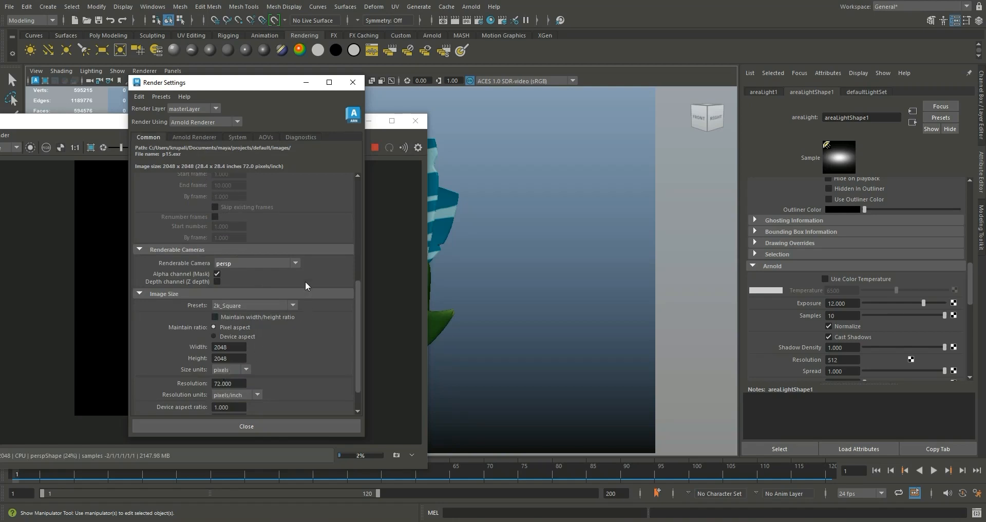
{"action": "left_click", "coordinate": [308, 83]}
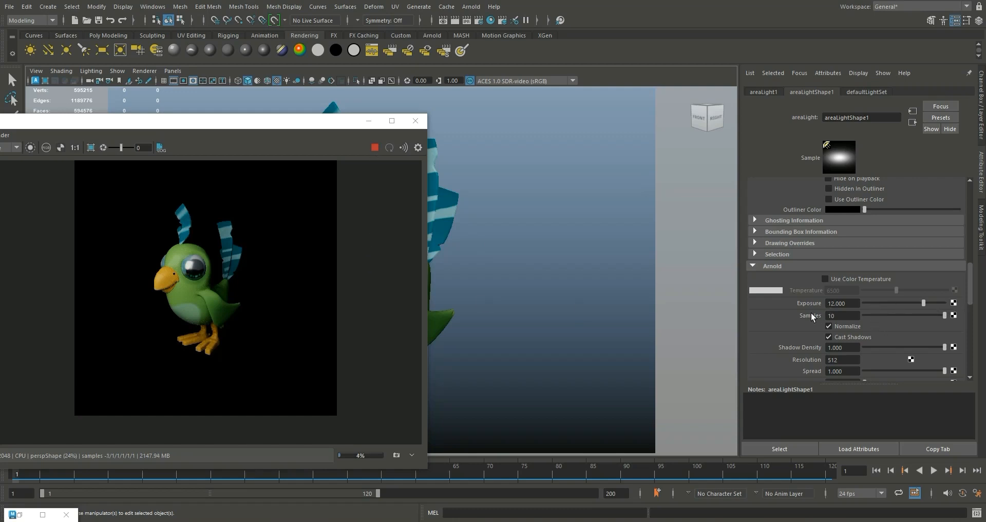
Step: Try an exposure of 13 on the area light and return it to 12
{"action": "left_click", "coordinate": [834, 303]}
{"action": "key", "text": "BackSpace"}
{"action": "key", "text": "Return"}
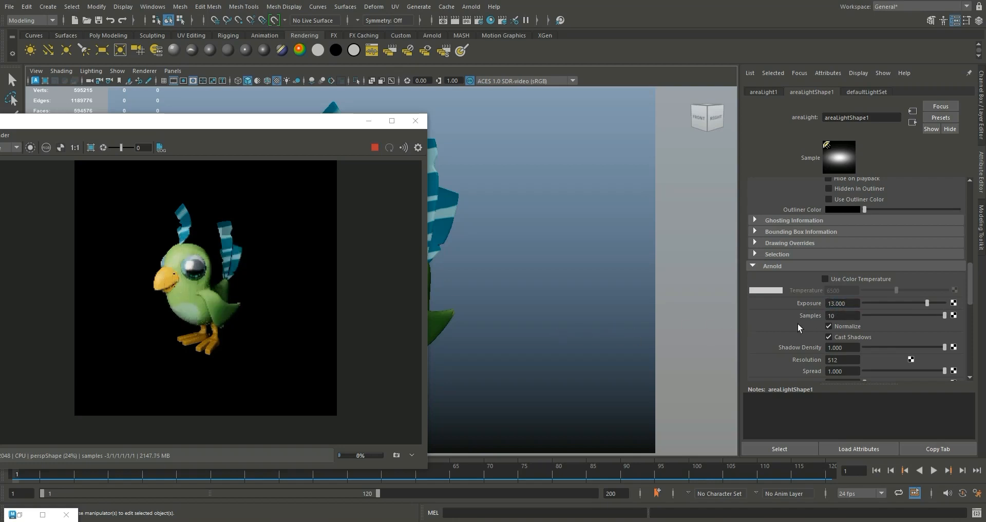
{"action": "left_click", "coordinate": [834, 302]}
{"action": "key", "text": "BackSpace"}
{"action": "type", "text": "2"}
{"action": "key", "text": "Return"}
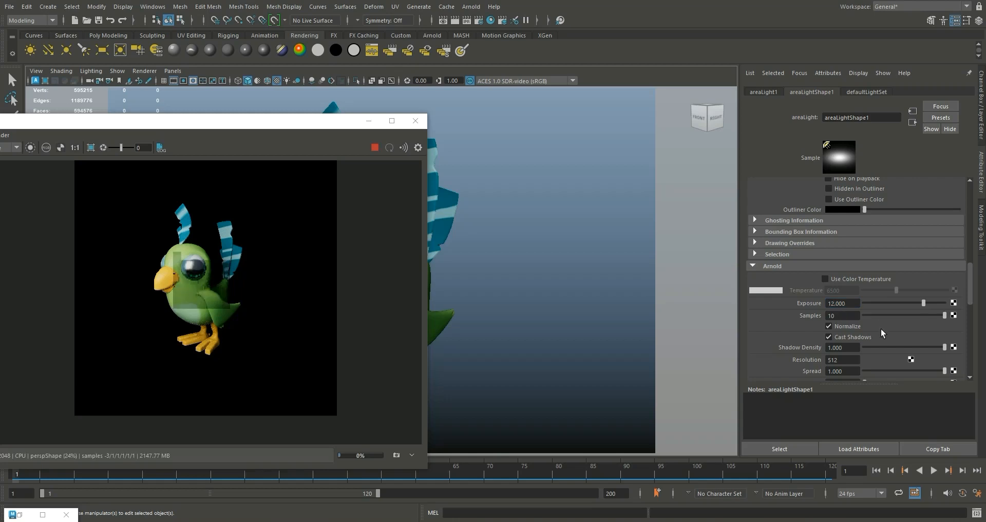
Step: Look through the area light's attributes and show its channel values with the render window fully in view
{"action": "scroll", "coordinate": [914, 359], "scroll_direction": "down", "scroll_amount": 3}
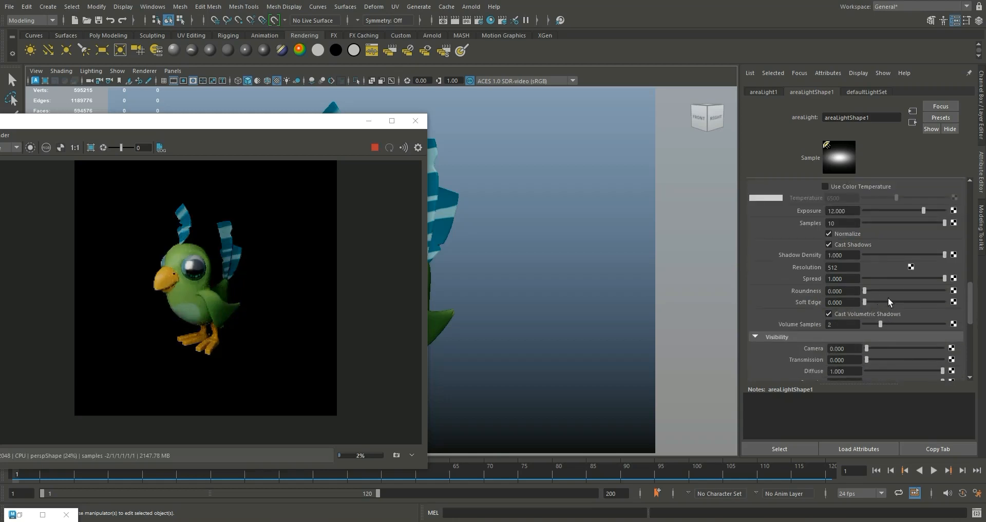
{"action": "scroll", "coordinate": [887, 300], "scroll_direction": "down", "scroll_amount": 2}
{"action": "scroll", "coordinate": [886, 301], "scroll_direction": "up", "scroll_amount": 4}
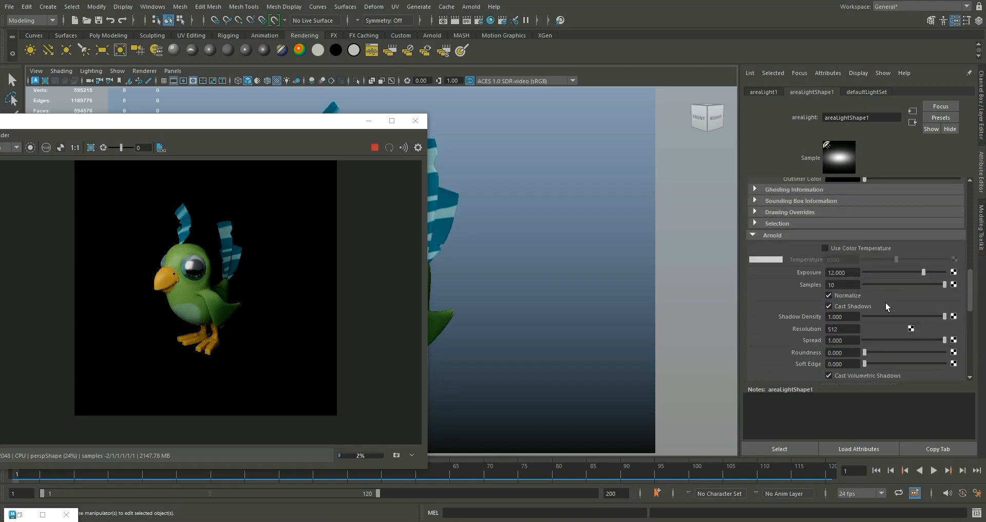
{"action": "scroll", "coordinate": [885, 305], "scroll_direction": "up", "scroll_amount": 3}
{"action": "scroll", "coordinate": [885, 306], "scroll_direction": "up", "scroll_amount": 1}
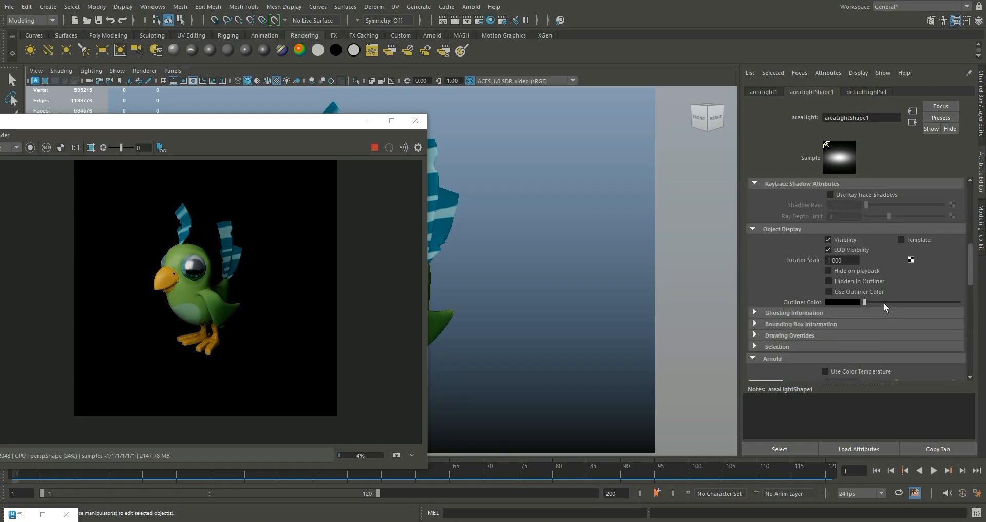
{"action": "left_click", "coordinate": [981, 135]}
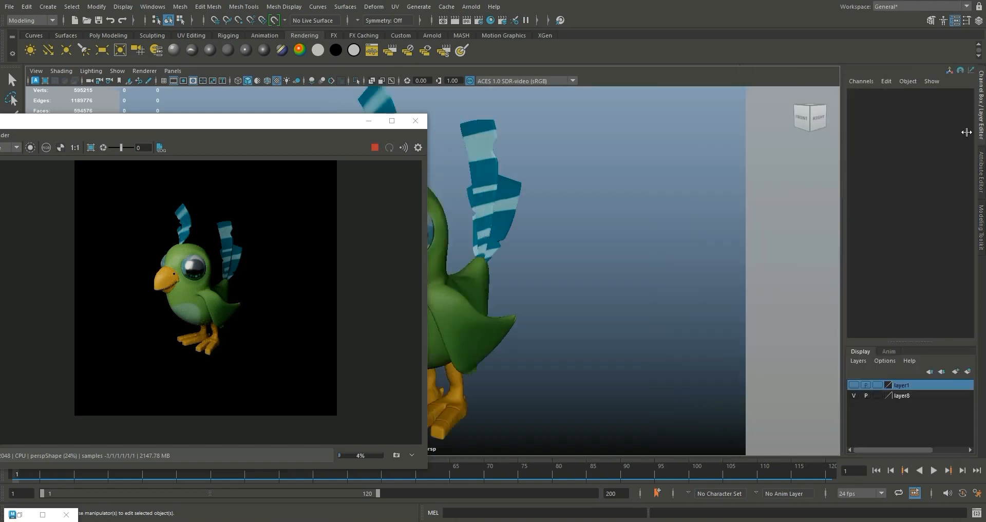
{"action": "left_click_drag", "start_coordinate": [301, 127], "coordinate": [434, 120]}
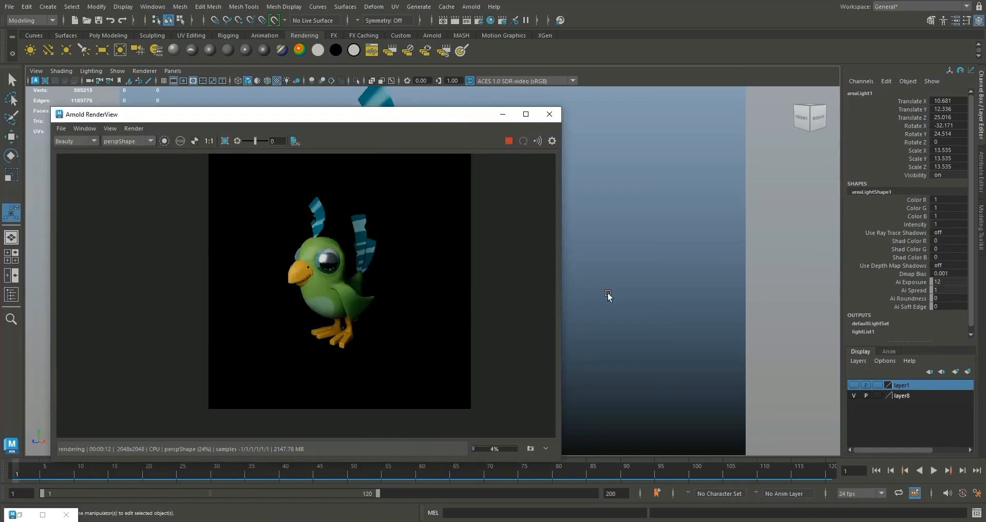
Step: Save the scene as a new version named p16.mb in the p1 folder
{"action": "left_click", "coordinate": [9, 7]}
{"action": "left_click", "coordinate": [33, 60]}
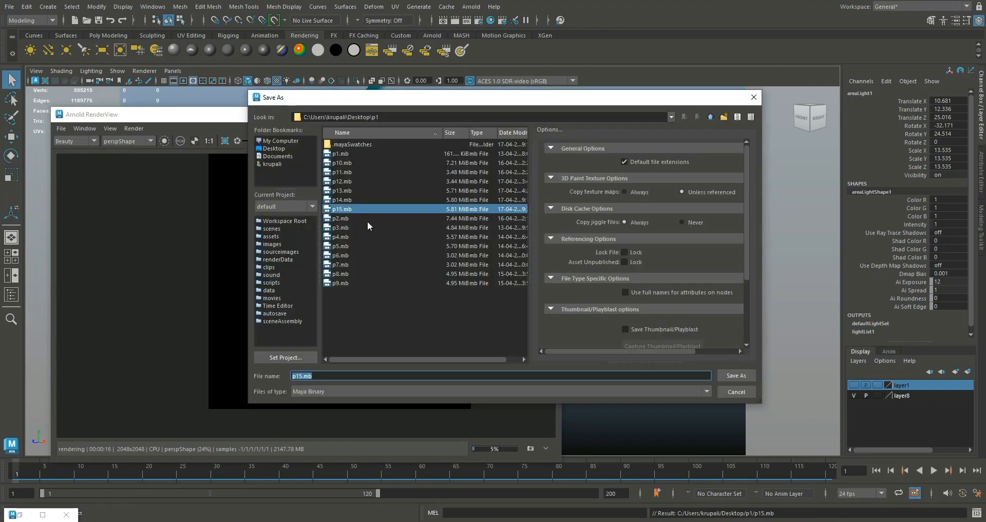
{"action": "left_click", "coordinate": [303, 375]}
{"action": "key", "text": "BackSpace"}
{"action": "type", "text": "6"}
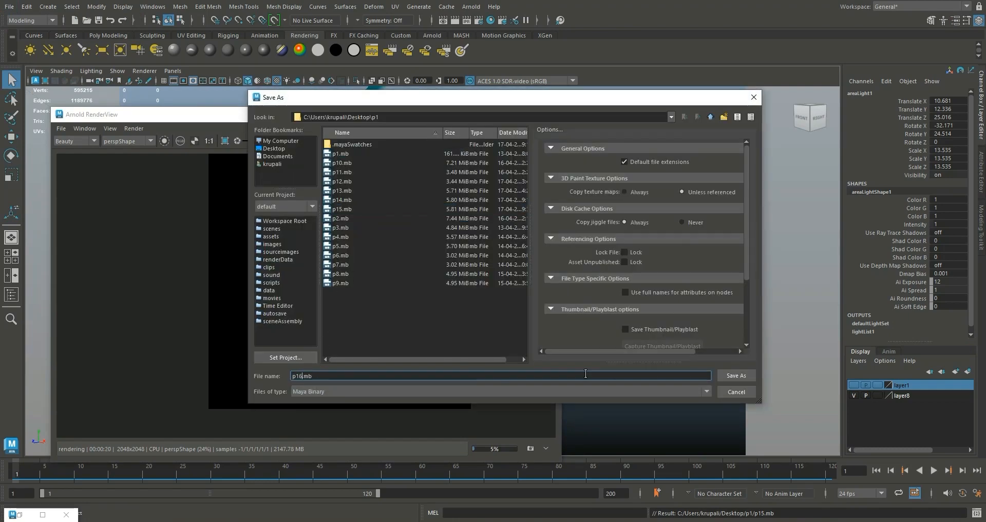
{"action": "left_click", "coordinate": [736, 375]}
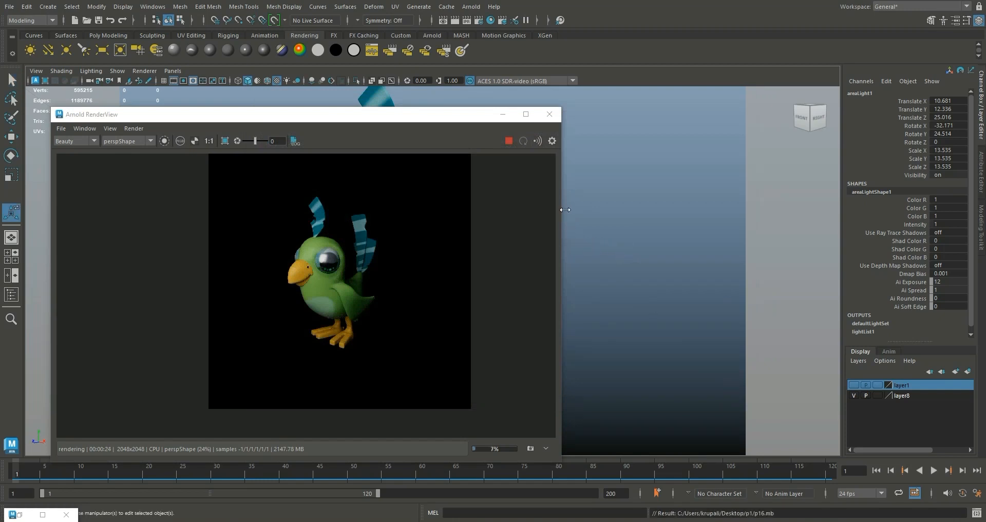
Step: Show the imager post-processing settings beside the render and frame the whole parrot in the preview
{"action": "left_click", "coordinate": [551, 140]}
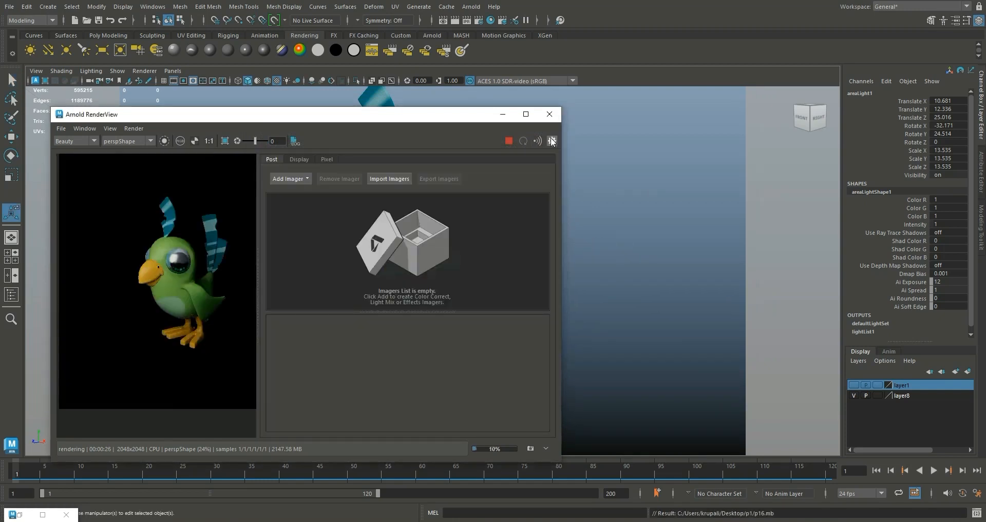
{"action": "left_click_drag", "start_coordinate": [257, 218], "coordinate": [379, 229]}
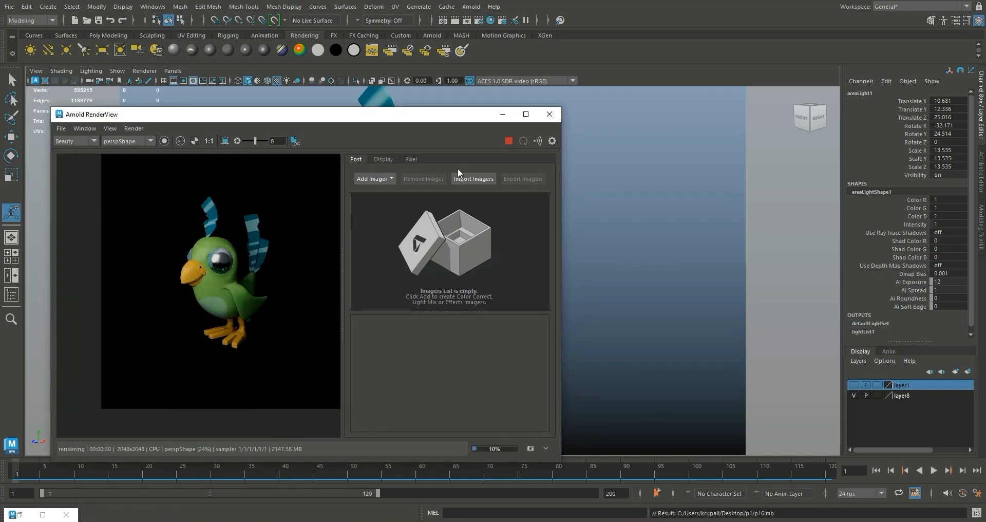
{"action": "left_click_drag", "start_coordinate": [272, 117], "coordinate": [425, 107]}
{"action": "scroll", "coordinate": [413, 209], "scroll_direction": "up", "scroll_amount": 2}
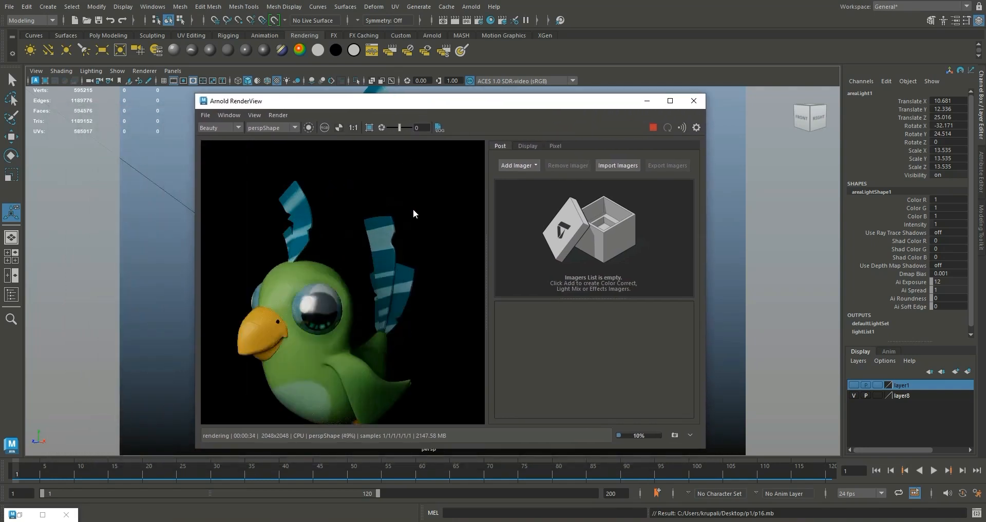
{"action": "middle_click_drag", "start_coordinate": [432, 247], "coordinate": [418, 224]}
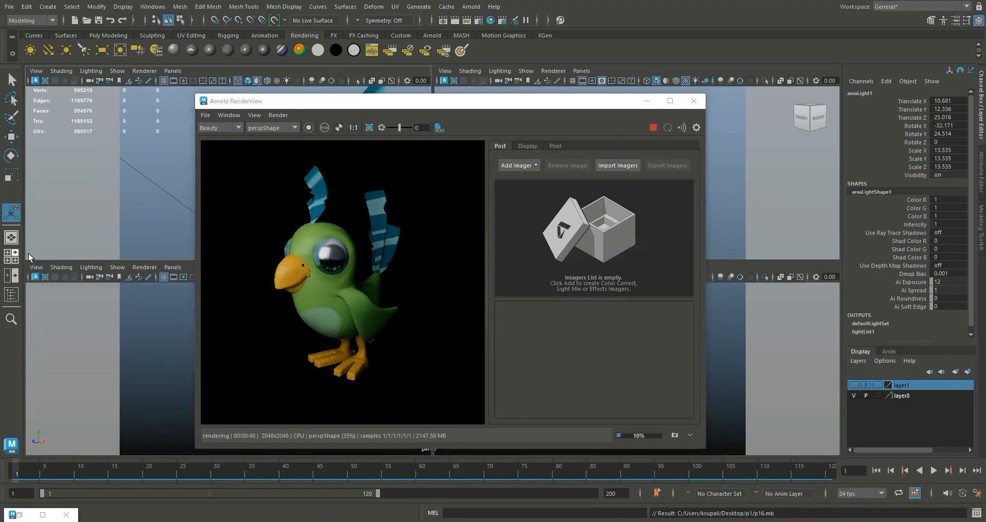
Step: Switch to the four-view layout and move the area light to about X 21.1, Y 11.1, Z 17.1 using the top and front views
{"action": "left_click", "coordinate": [12, 256]}
{"action": "left_click_drag", "start_coordinate": [450, 106], "coordinate": [716, 130]}
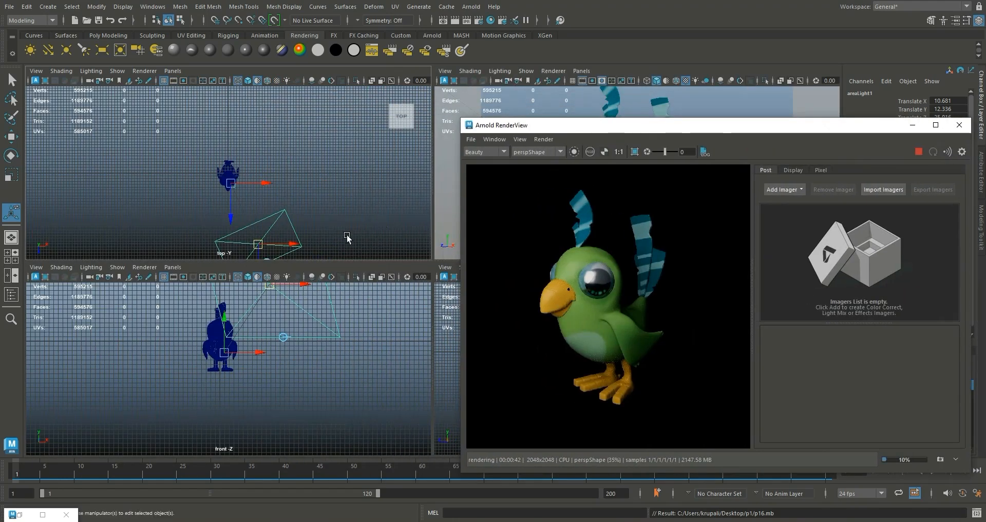
{"action": "left_click_drag", "start_coordinate": [258, 245], "coordinate": [279, 233]}
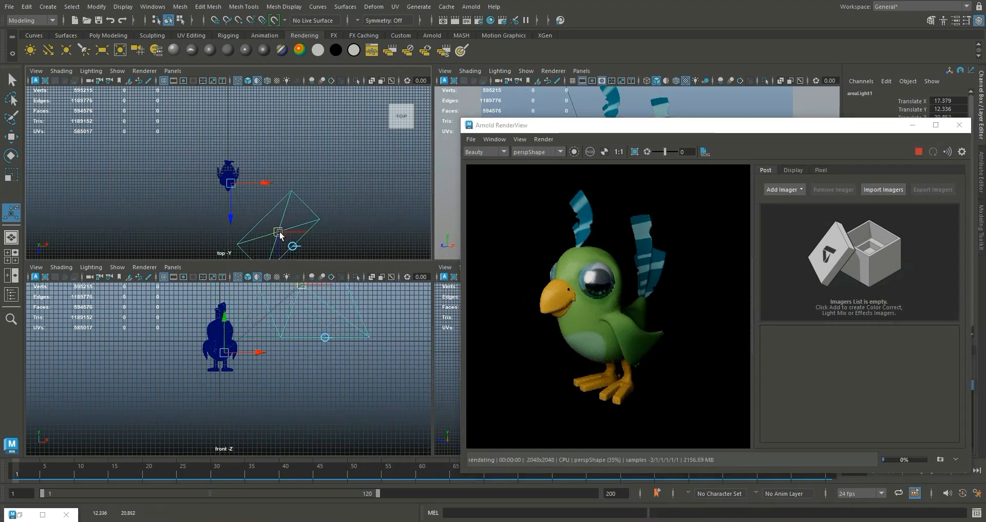
{"action": "left_click_drag", "start_coordinate": [279, 234], "coordinate": [287, 225]}
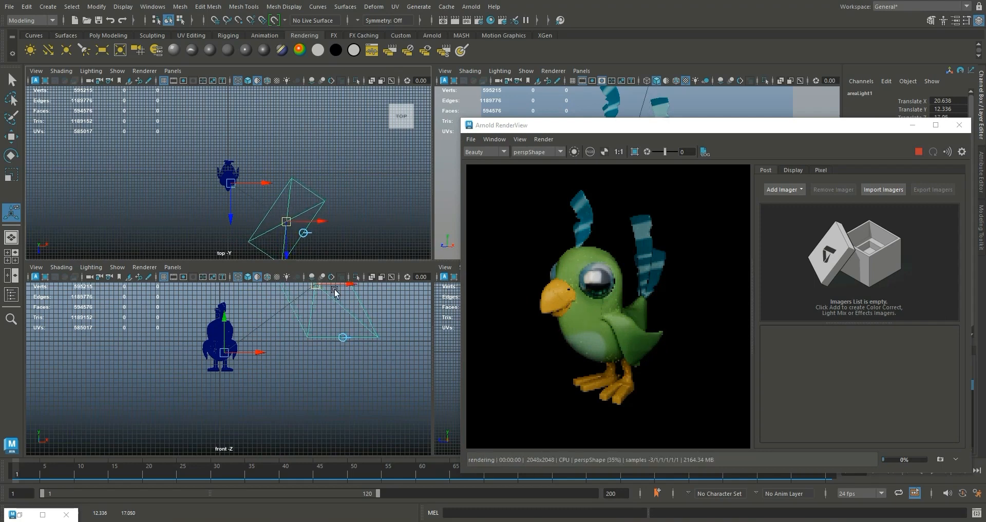
{"action": "left_click_drag", "start_coordinate": [322, 290], "coordinate": [317, 292]}
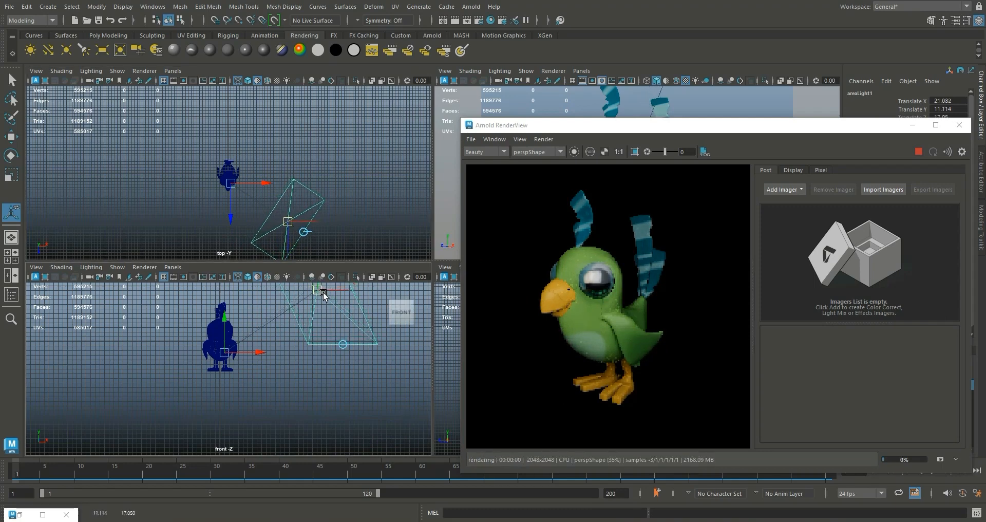
{"action": "left_click_drag", "start_coordinate": [693, 125], "coordinate": [347, 119]}
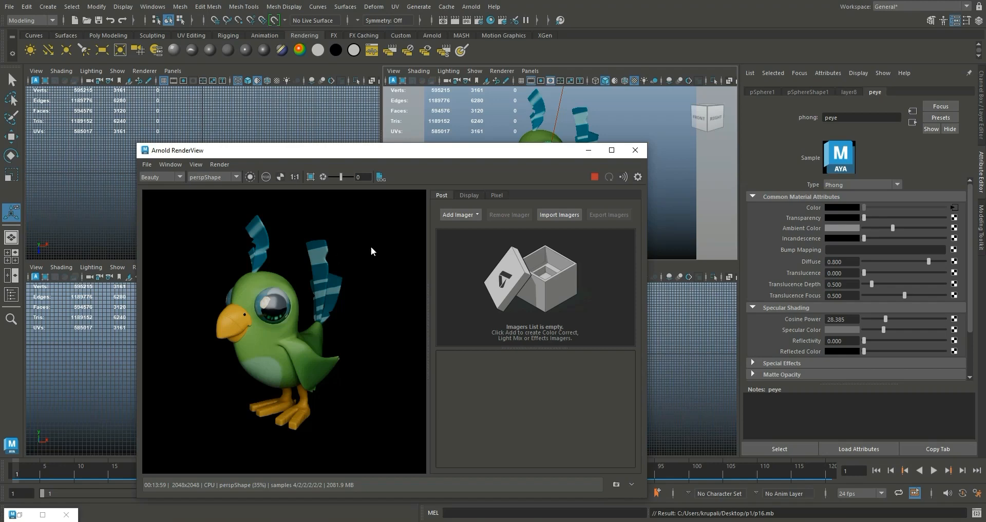
Step: Add a Denoiser Noice imager to the finished render and check the denoised image in the enlarged render window
{"action": "left_click", "coordinate": [611, 150]}
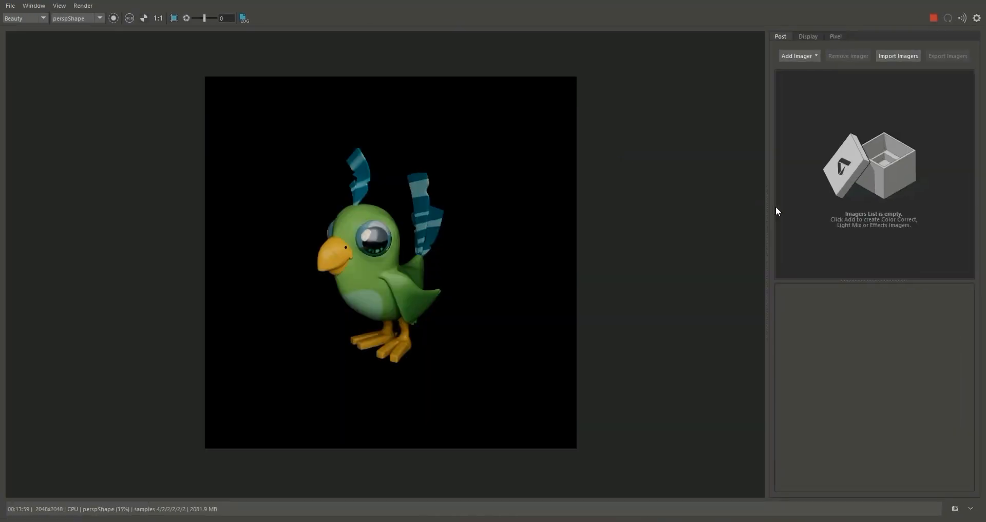
{"action": "left_click", "coordinate": [951, 0]}
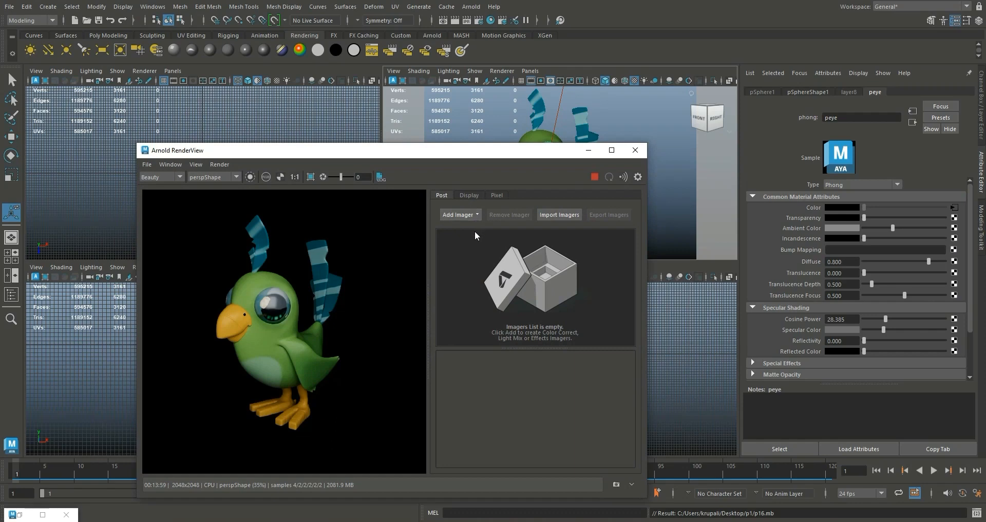
{"action": "left_click", "coordinate": [470, 217]}
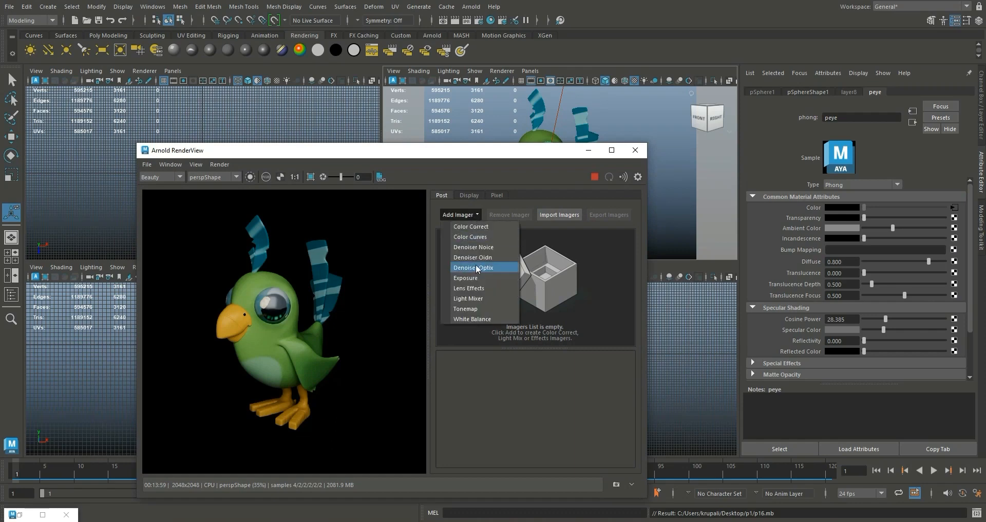
{"action": "left_click", "coordinate": [475, 247]}
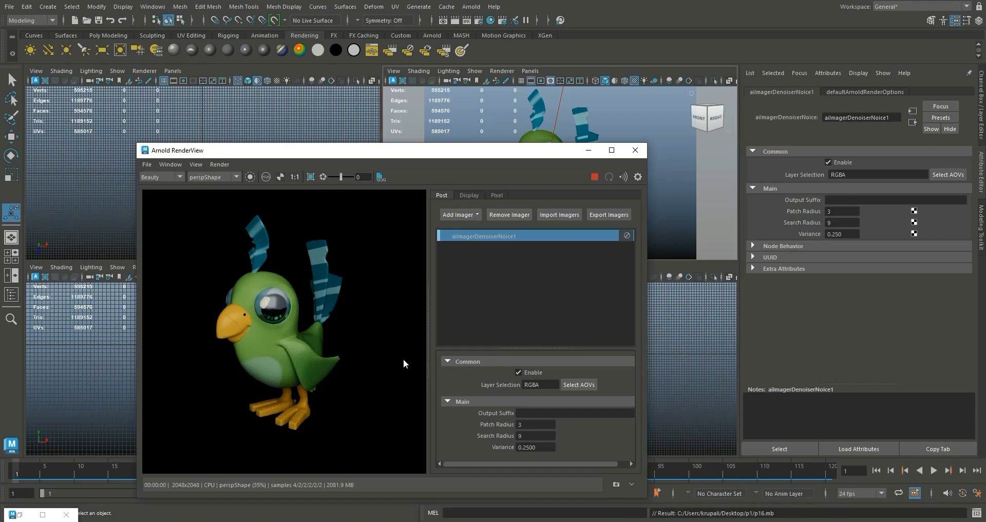
{"action": "left_click", "coordinate": [612, 150]}
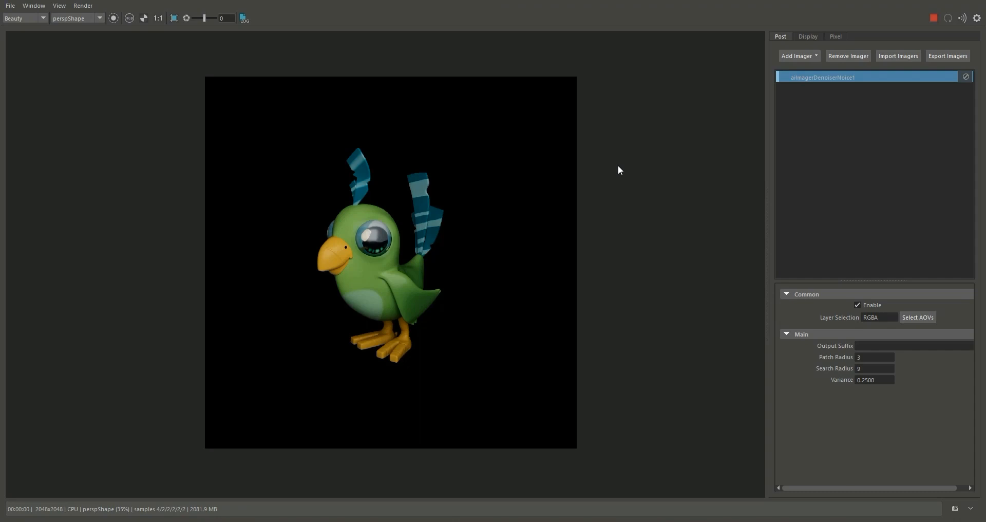
Step: Save the denoised render image to the Desktop as pn1 in Multi-Layer EXR format
{"action": "left_click", "coordinate": [11, 7]}
{"action": "left_click", "coordinate": [17, 25]}
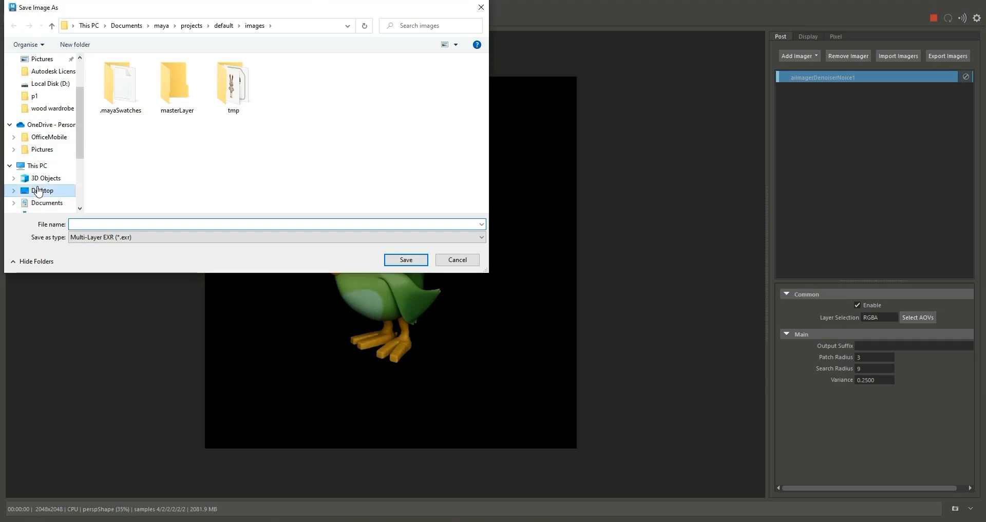
{"action": "left_click", "coordinate": [38, 190]}
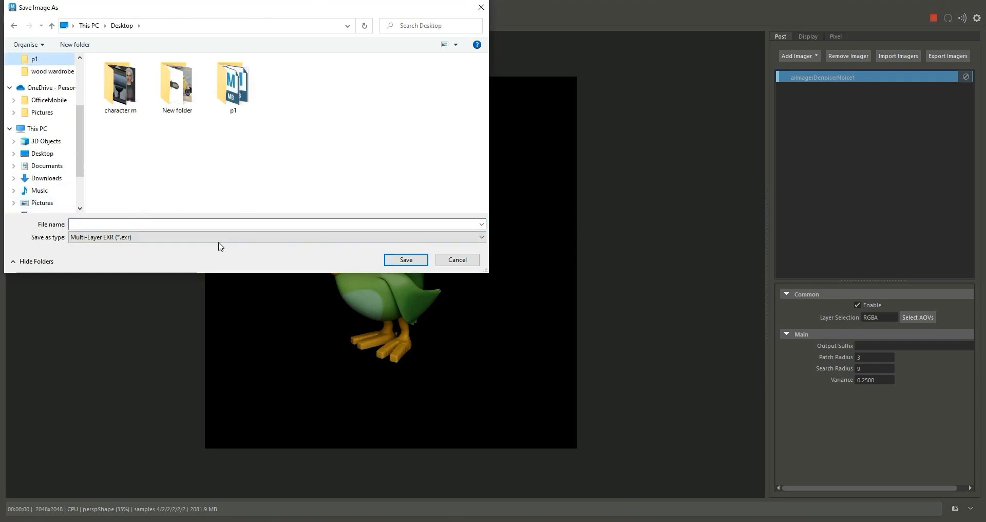
{"action": "left_click", "coordinate": [203, 227]}
{"action": "type", "text": "p1"}
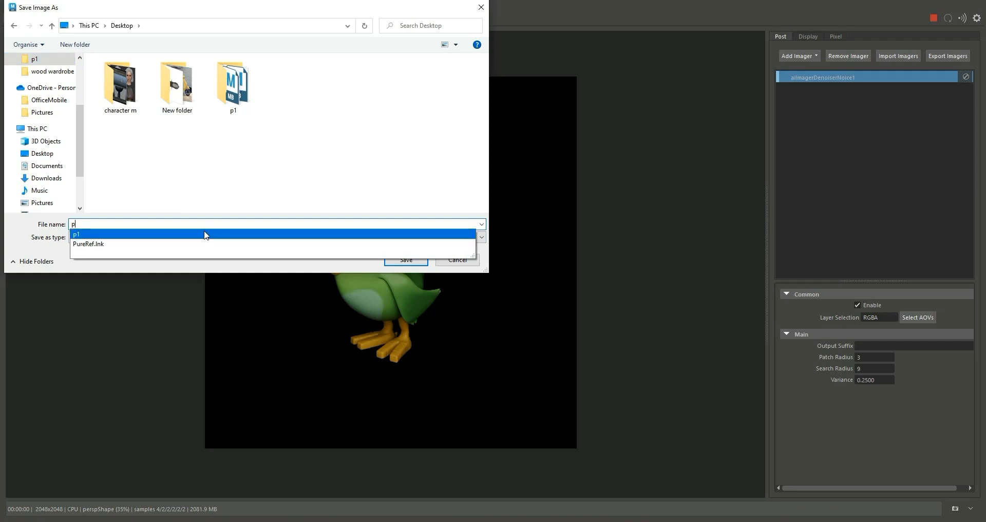
{"action": "left_click", "coordinate": [391, 260]}
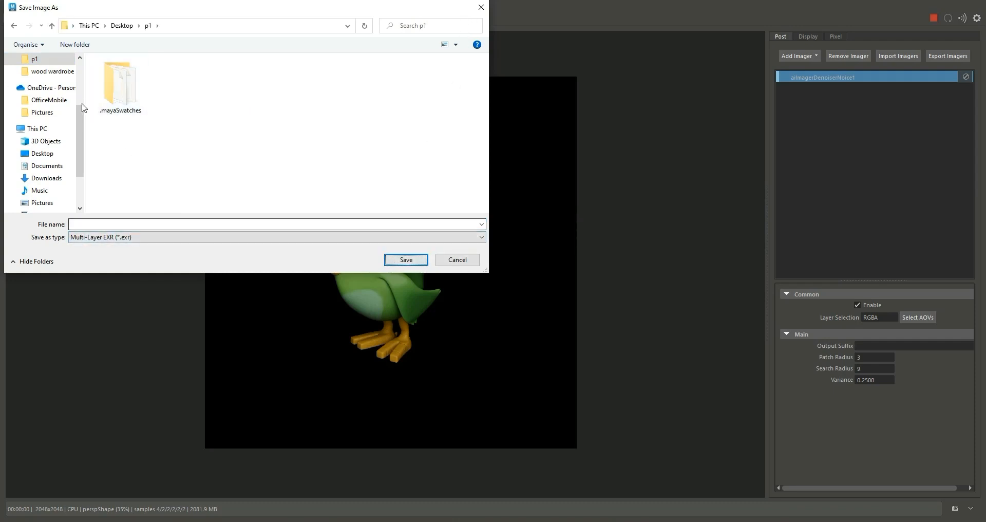
{"action": "left_click", "coordinate": [42, 153]}
{"action": "left_click", "coordinate": [107, 222]}
{"action": "type", "text": "pn1"}
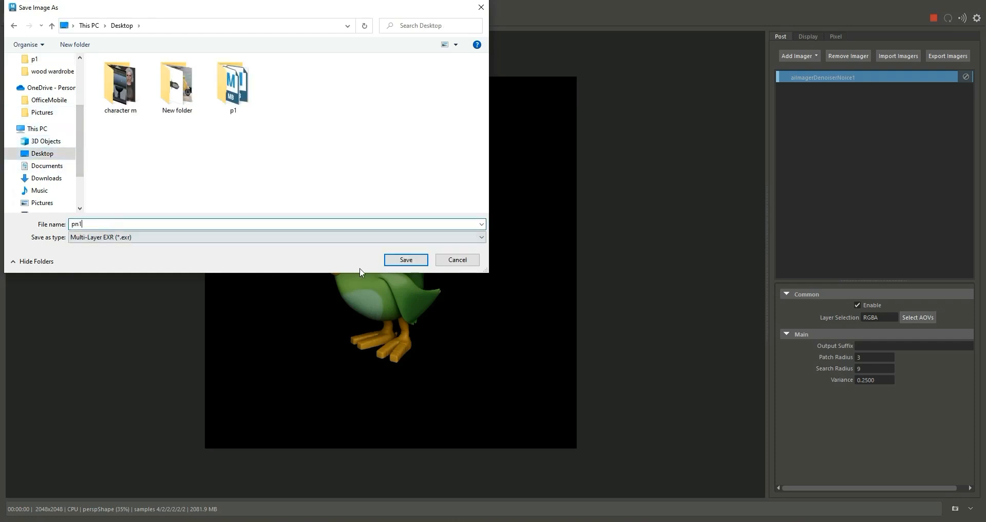
{"action": "left_click", "coordinate": [406, 259]}
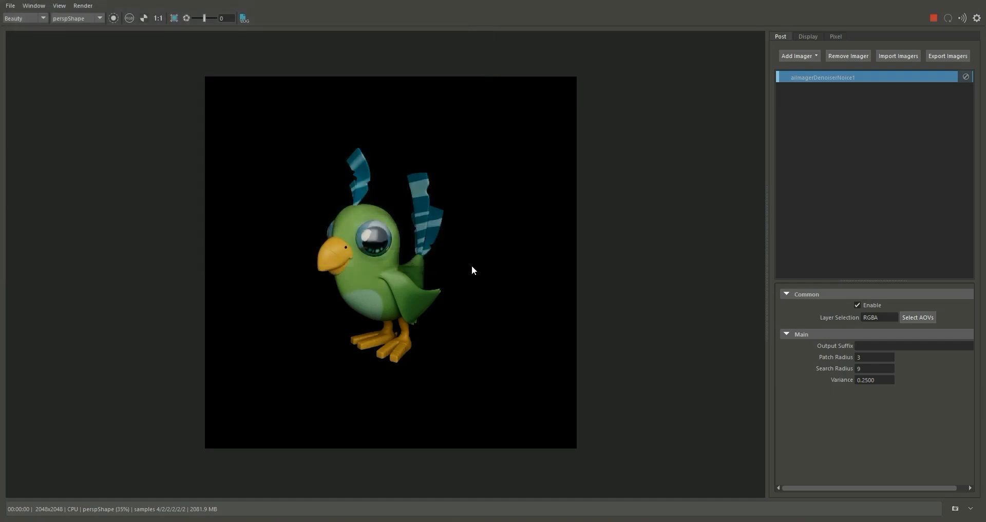
Step: Examine the parrot's face, eye and feathers up close in the denoised render
{"action": "scroll", "coordinate": [521, 308], "scroll_direction": "up", "scroll_amount": 2}
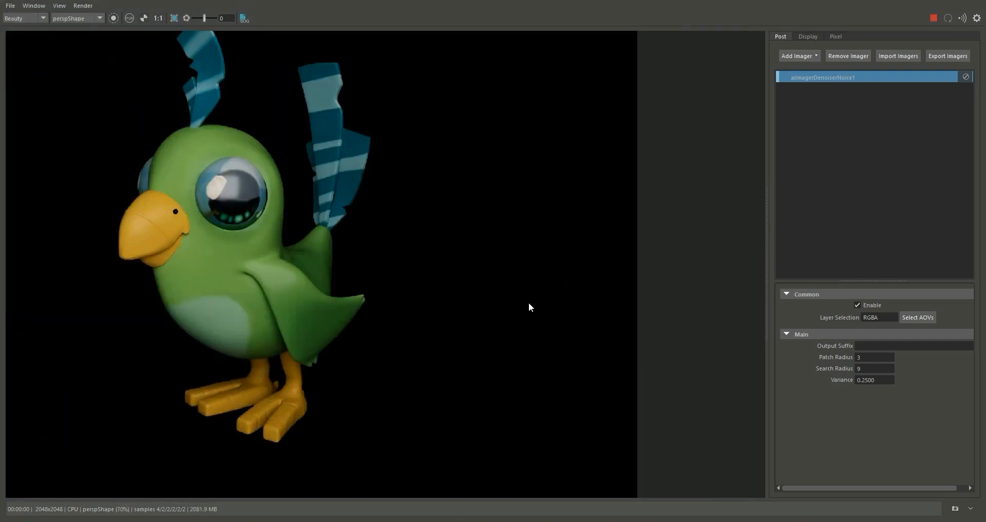
{"action": "scroll", "coordinate": [361, 260], "scroll_direction": "down", "scroll_amount": 2}
{"action": "middle_click_drag", "start_coordinate": [381, 258], "coordinate": [458, 307]}
{"action": "scroll", "coordinate": [457, 297], "scroll_direction": "up", "scroll_amount": 2}
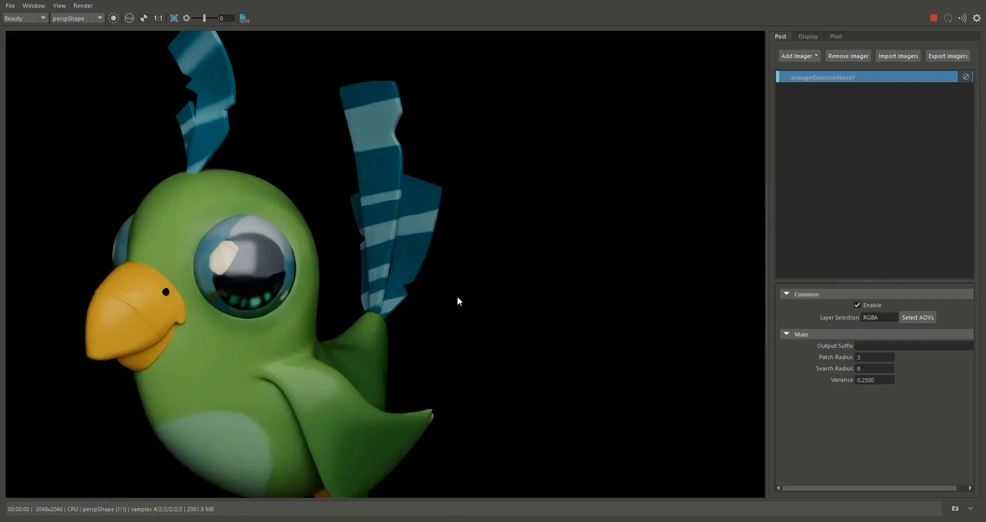